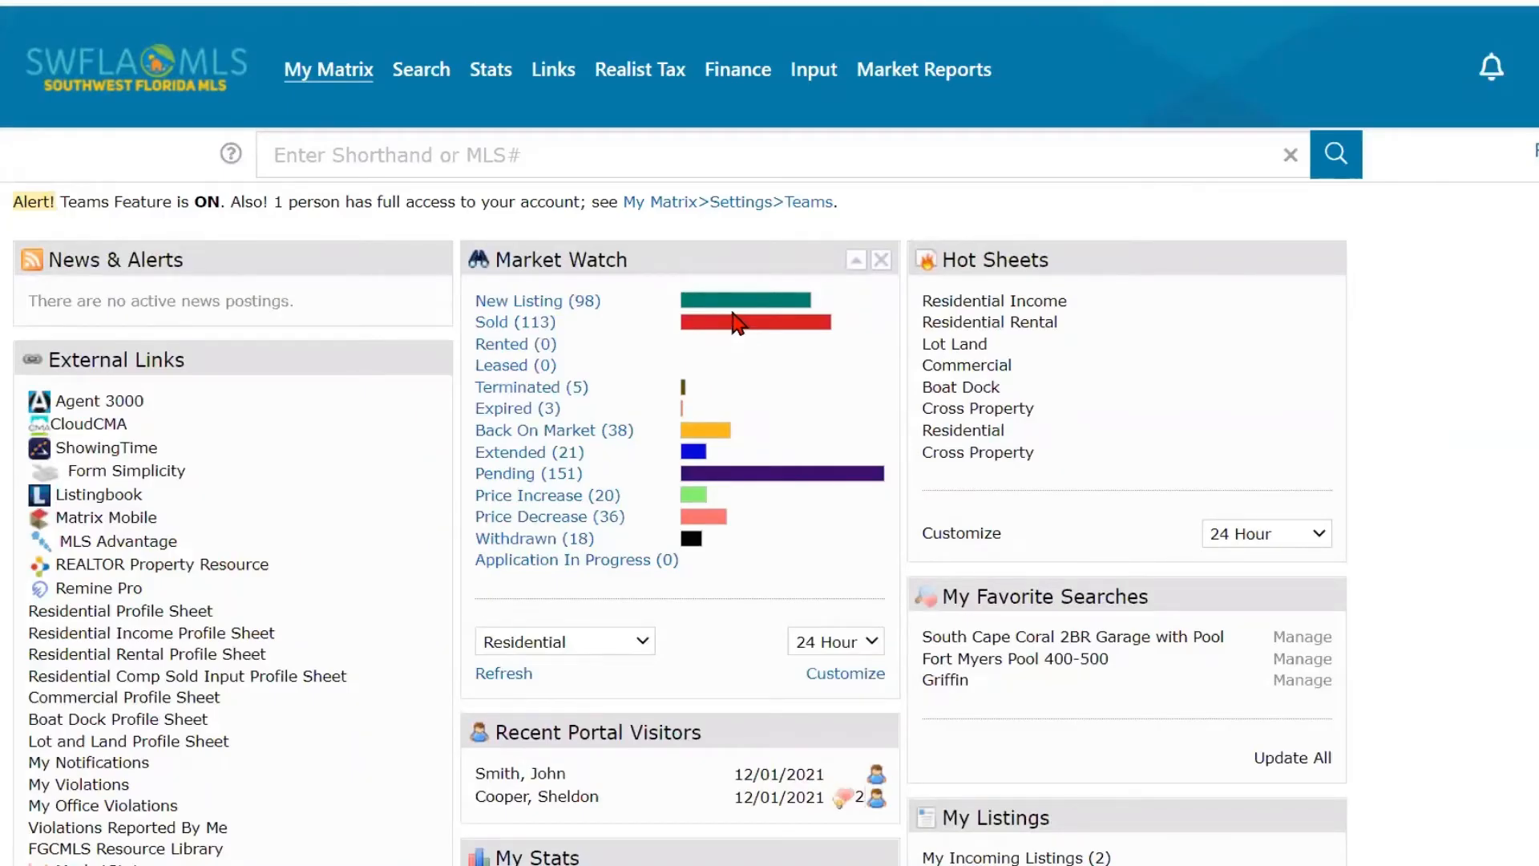
# - Start a residential property search for active listings with the Single Family building design
pyautogui.moveTo(416, 76)
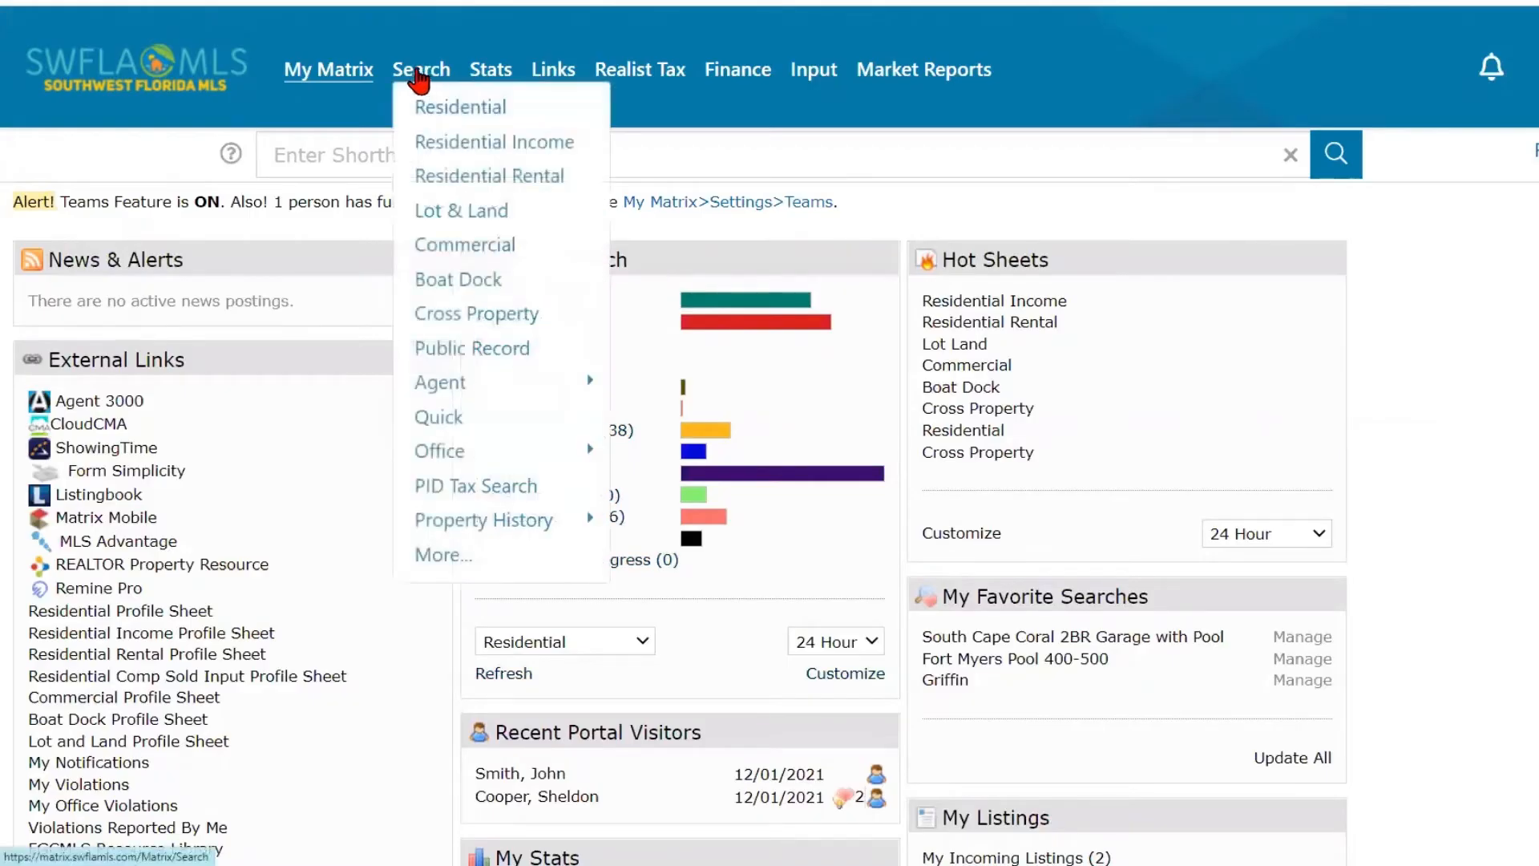
pyautogui.click(430, 117)
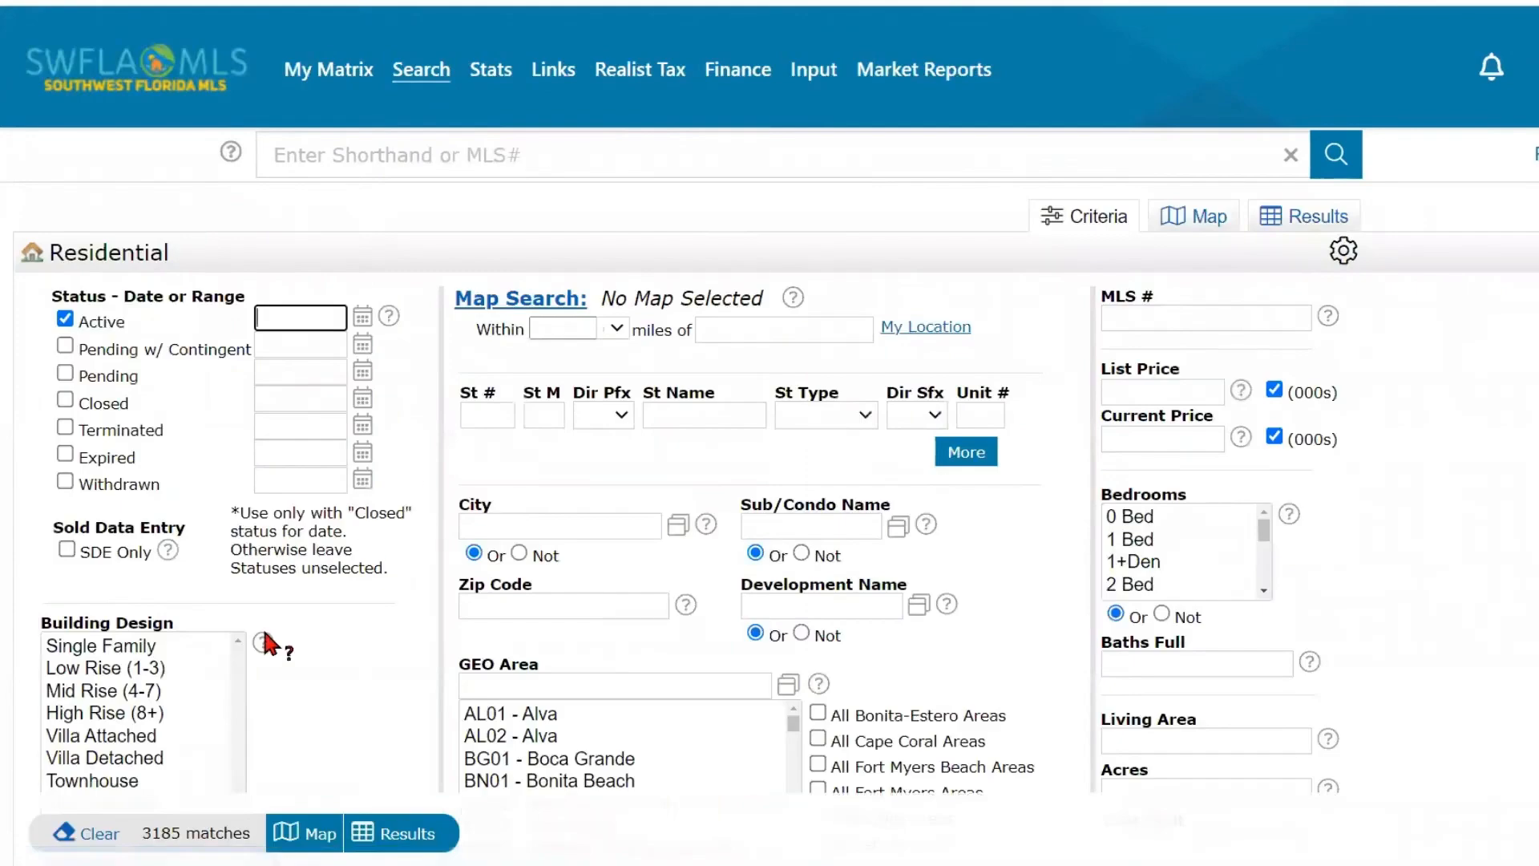
pyautogui.scroll(-2, 275, 673)
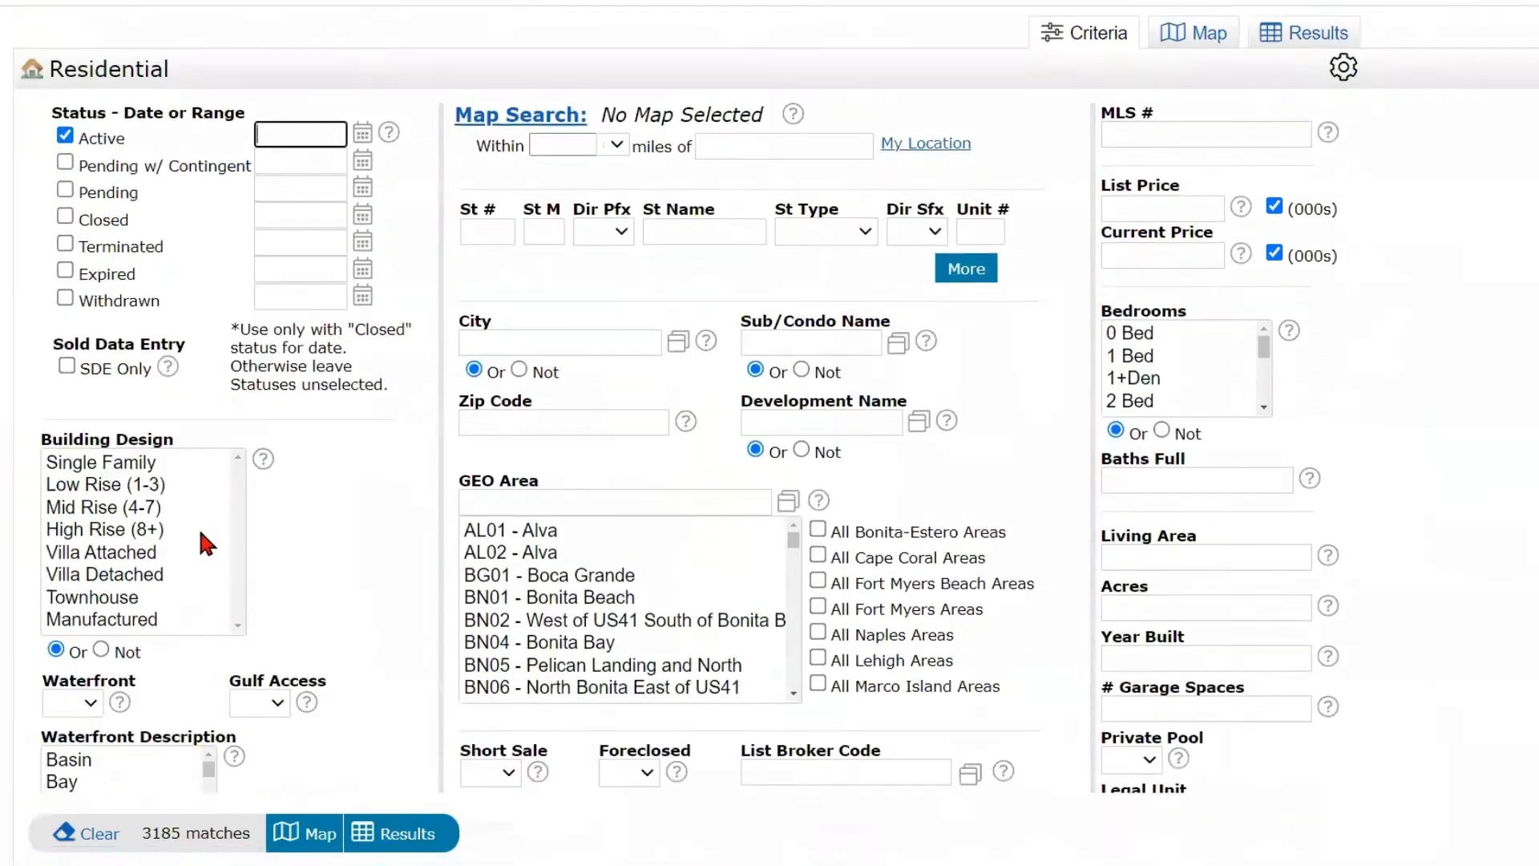
pyautogui.click(146, 463)
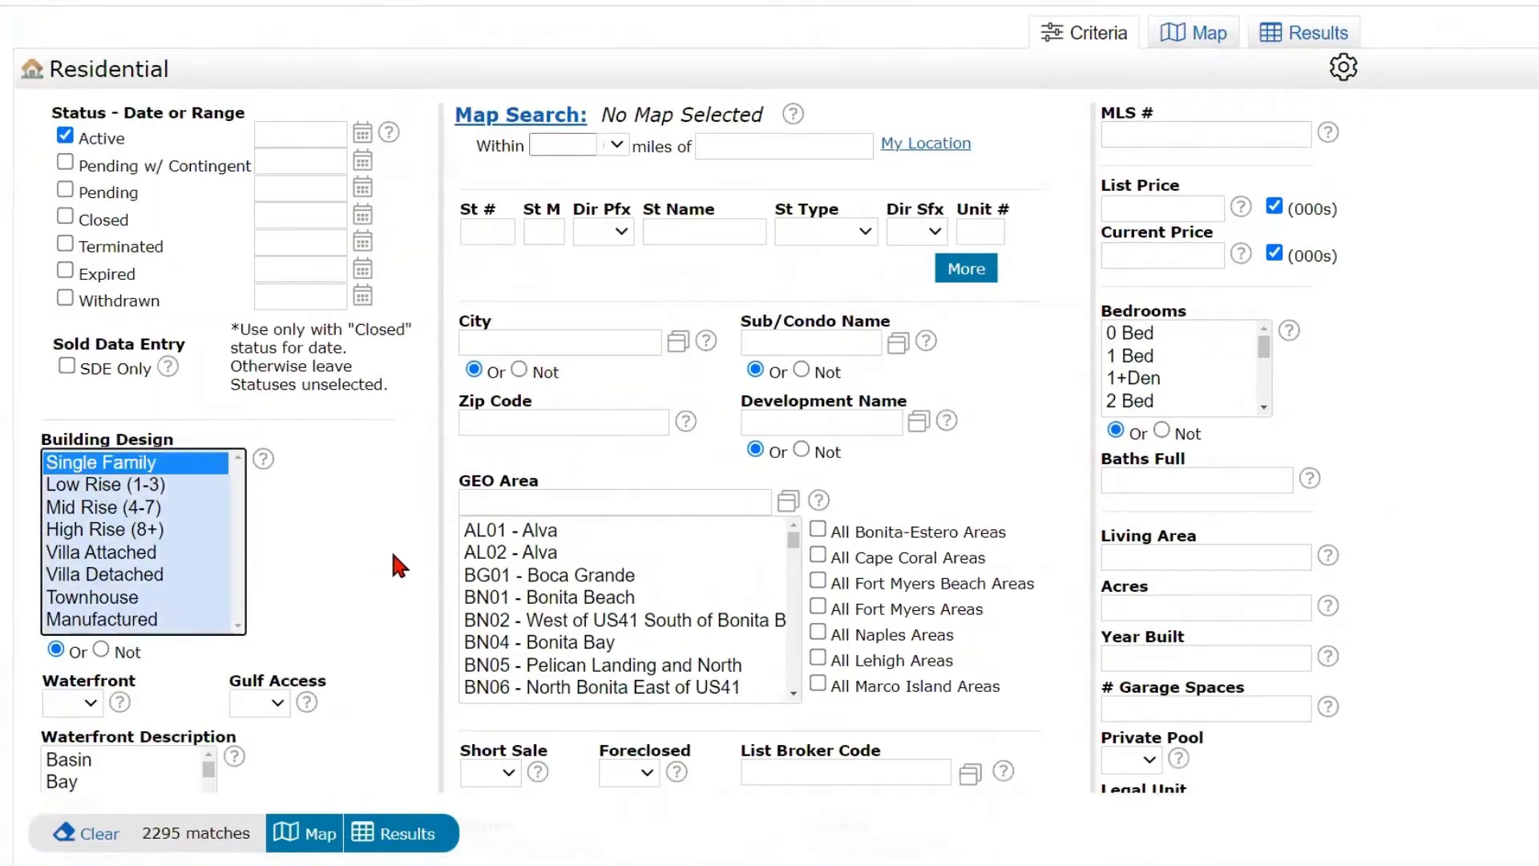
# - Filter for 2 Bed through 3+Den, list price 400-450, 2+ baths, 2+ garage spaces and all Fort Myers areas, and show the results
pyautogui.click(1263, 407)
pyautogui.scroll(-2, 1263, 405)
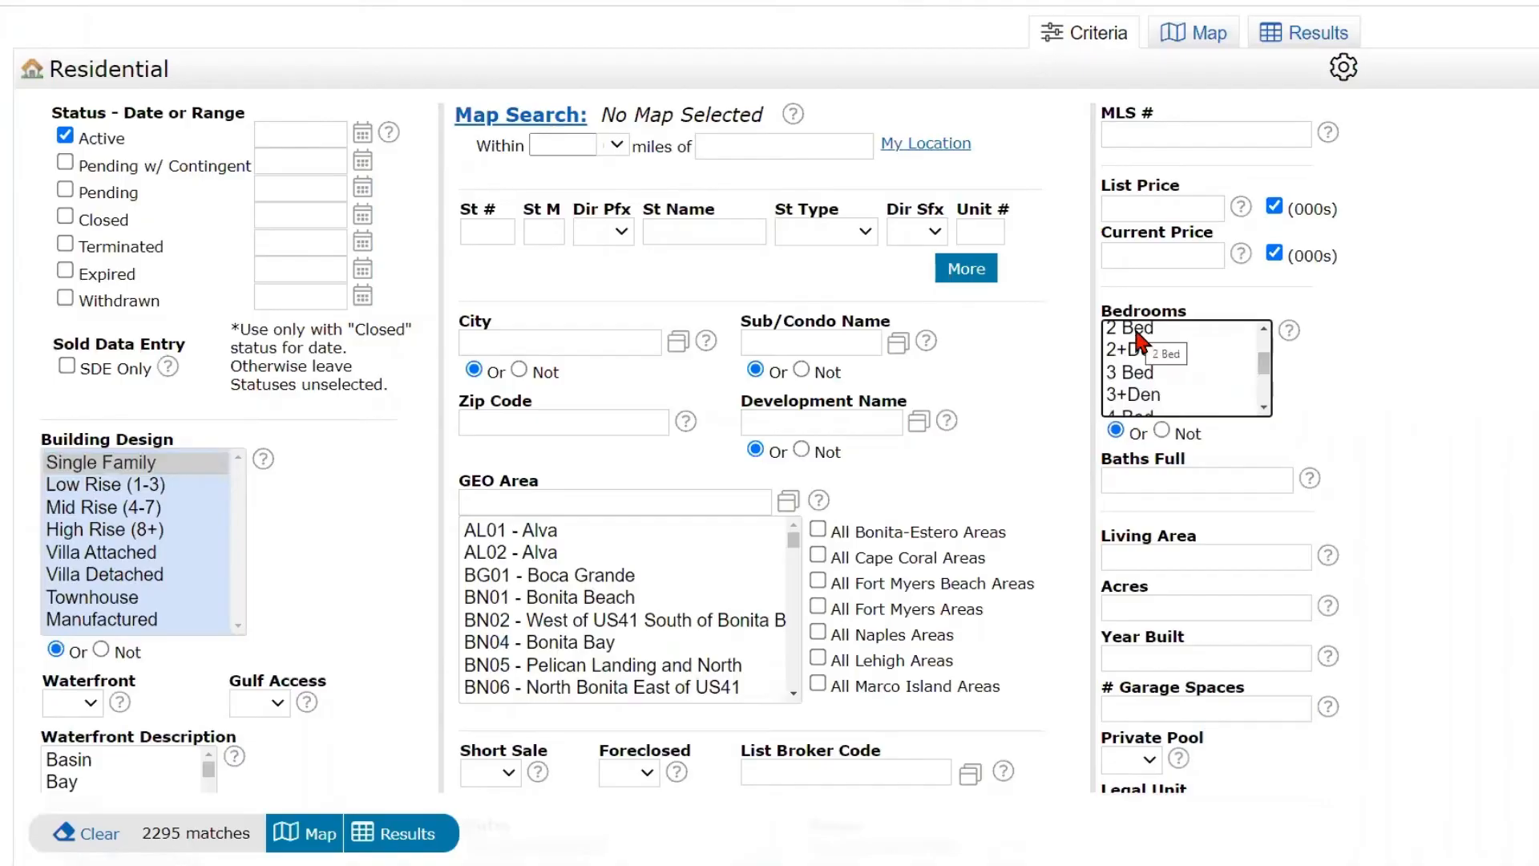
pyautogui.moveTo(1139, 340); pyautogui.dragTo(1137, 405)
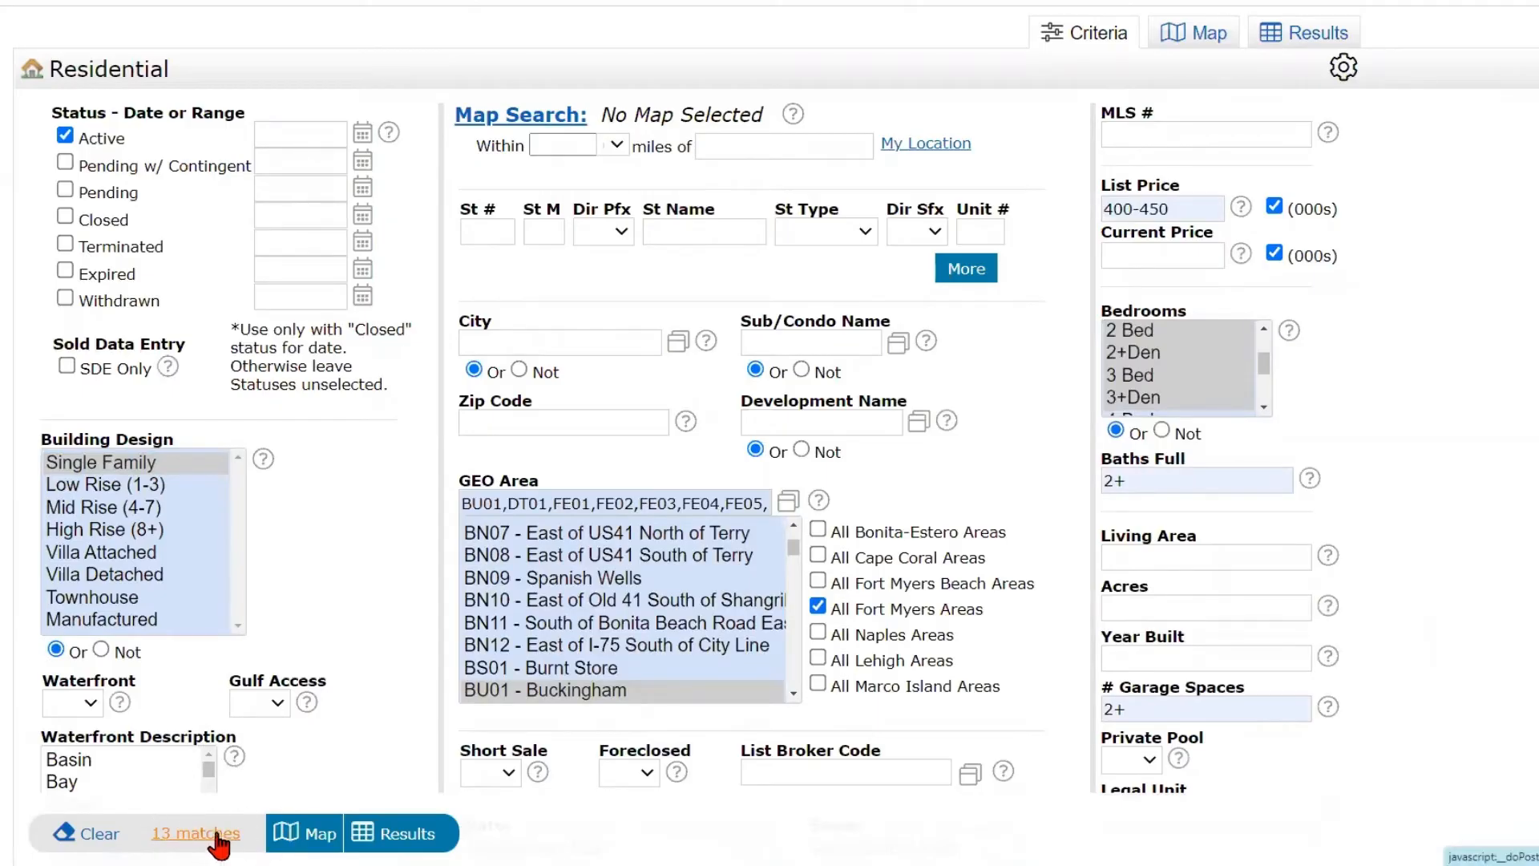
pyautogui.click(408, 838)
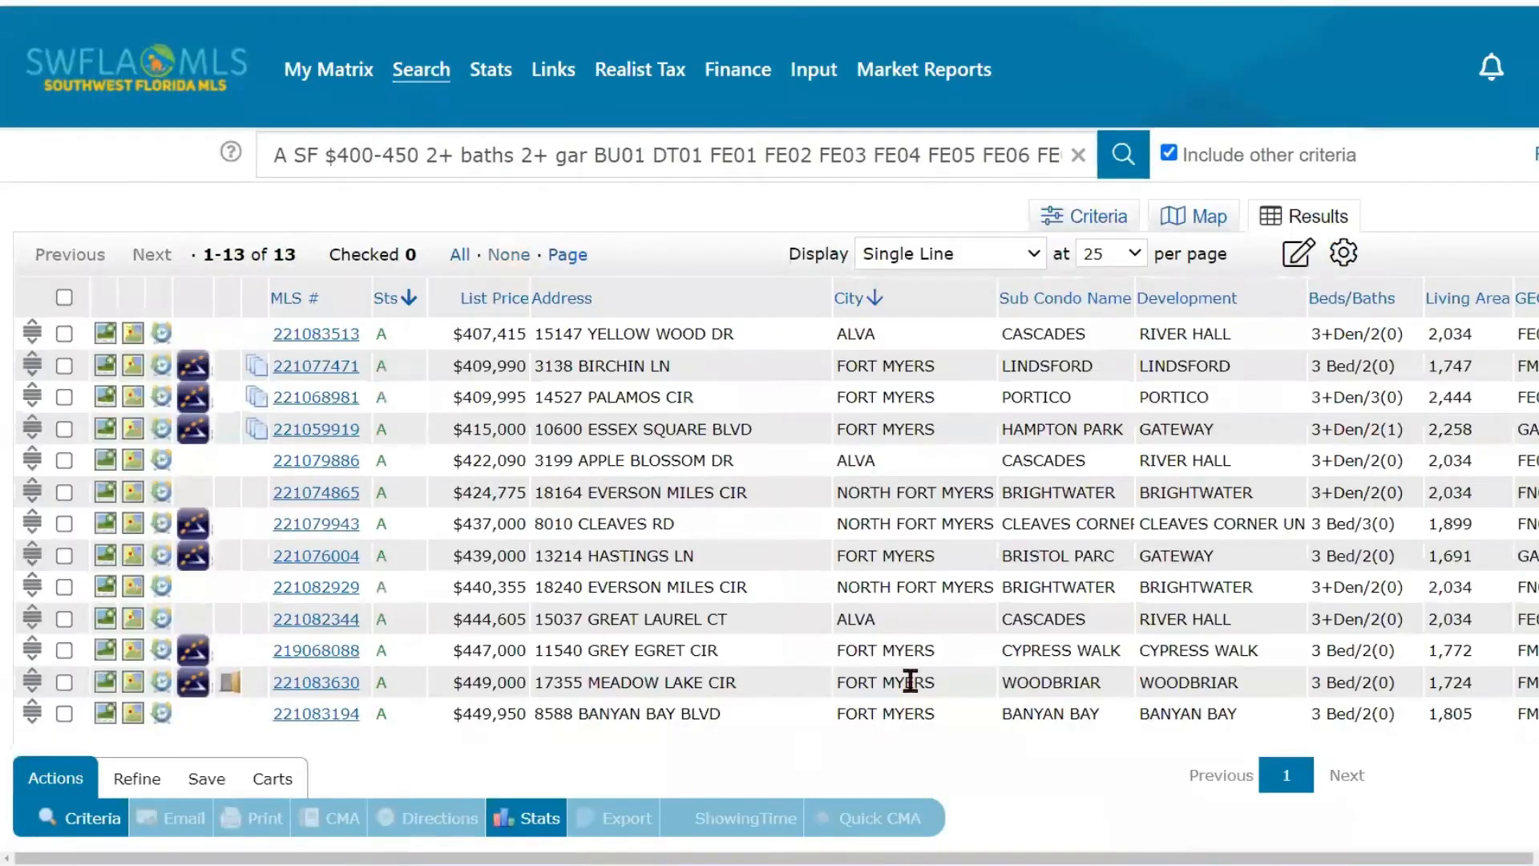
pyautogui.click(944, 258)
pyautogui.click(945, 256)
pyautogui.click(945, 257)
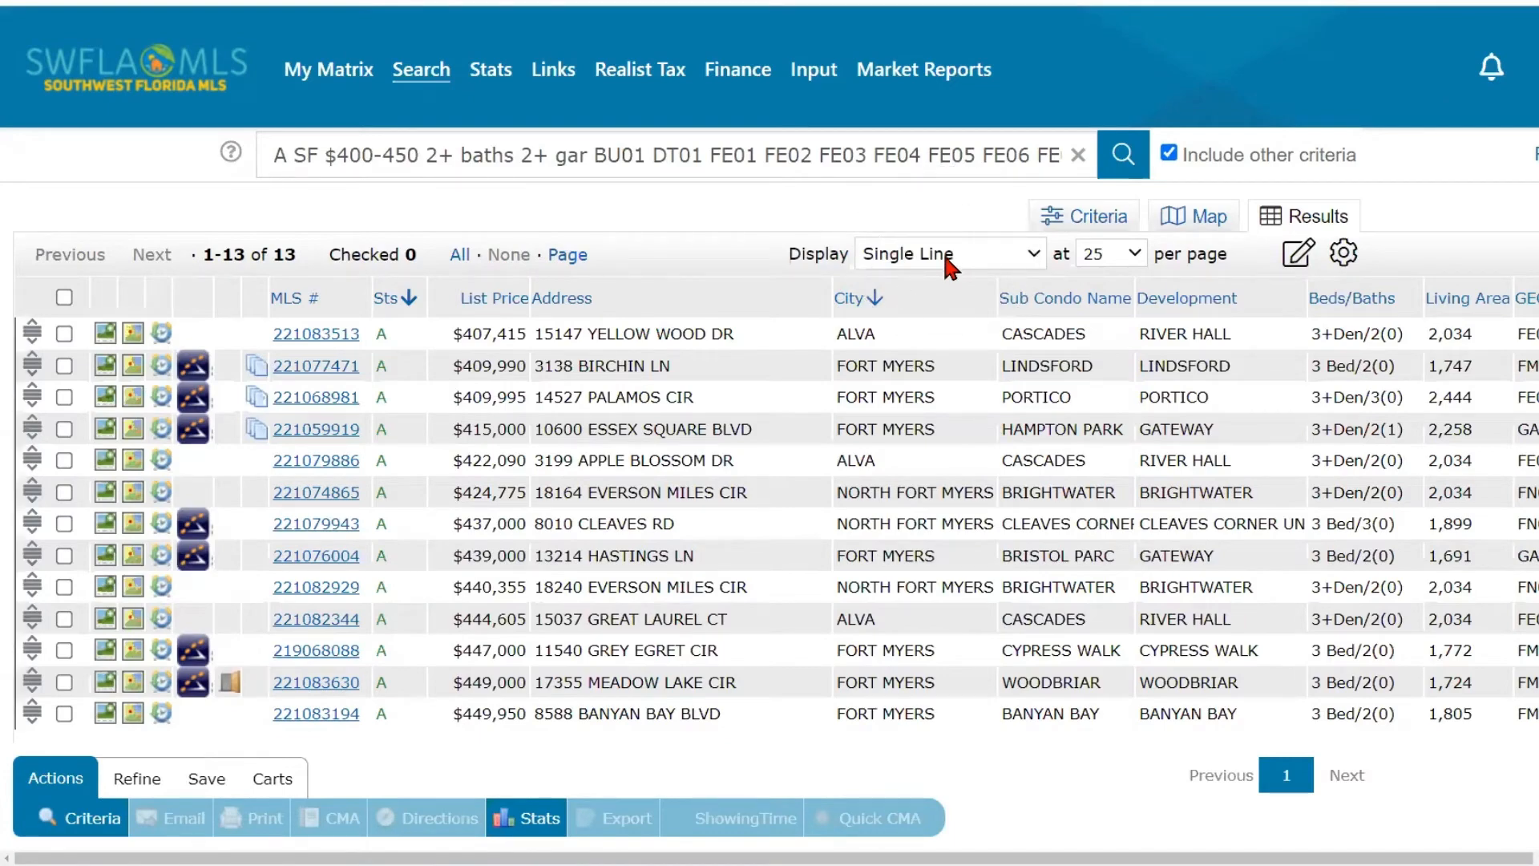
pyautogui.click(1293, 229)
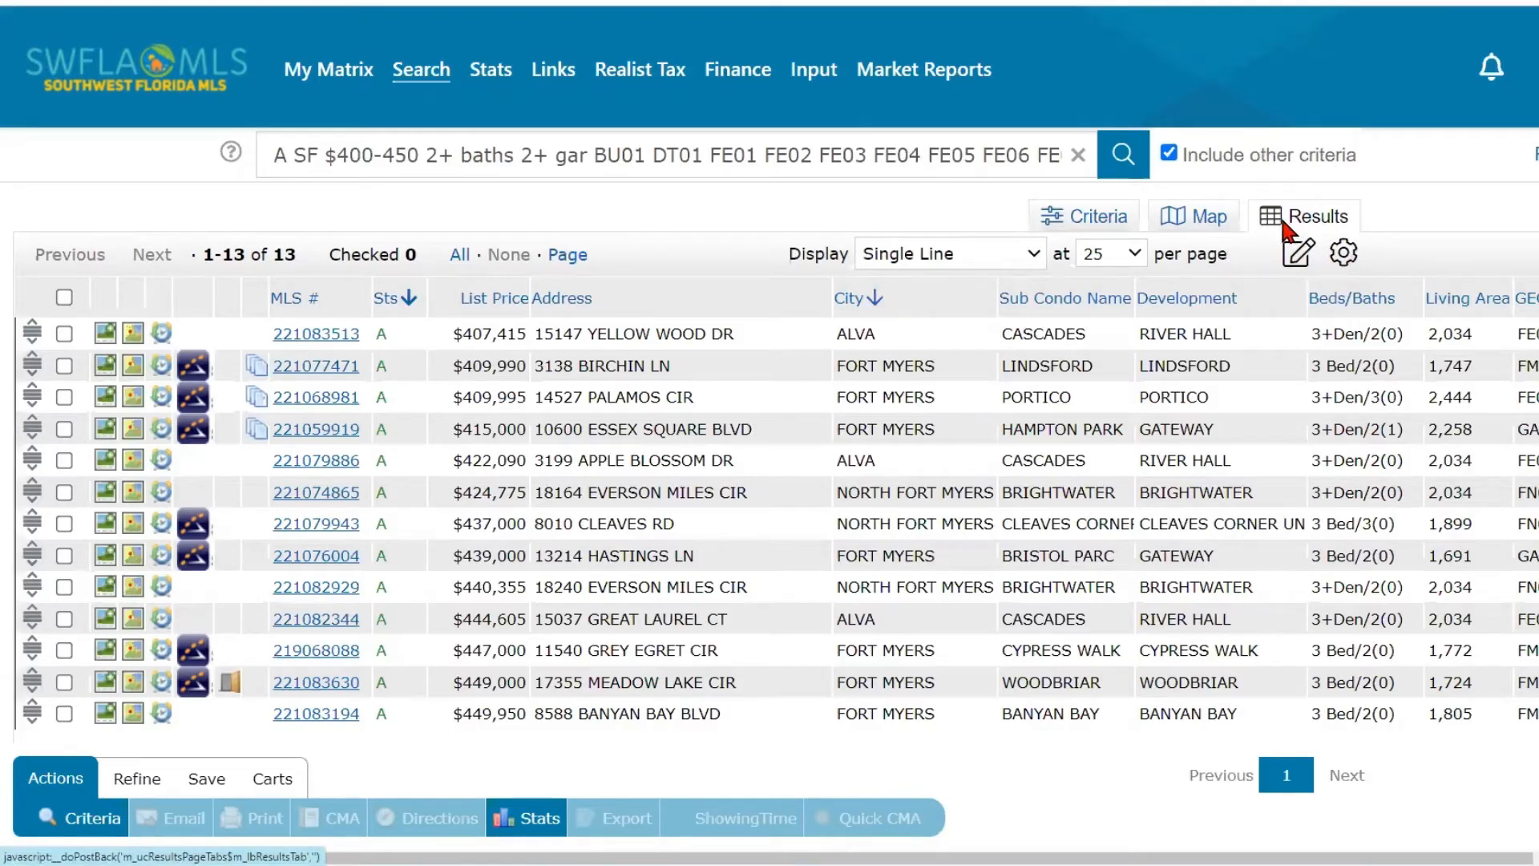
pyautogui.moveTo(396, 74)
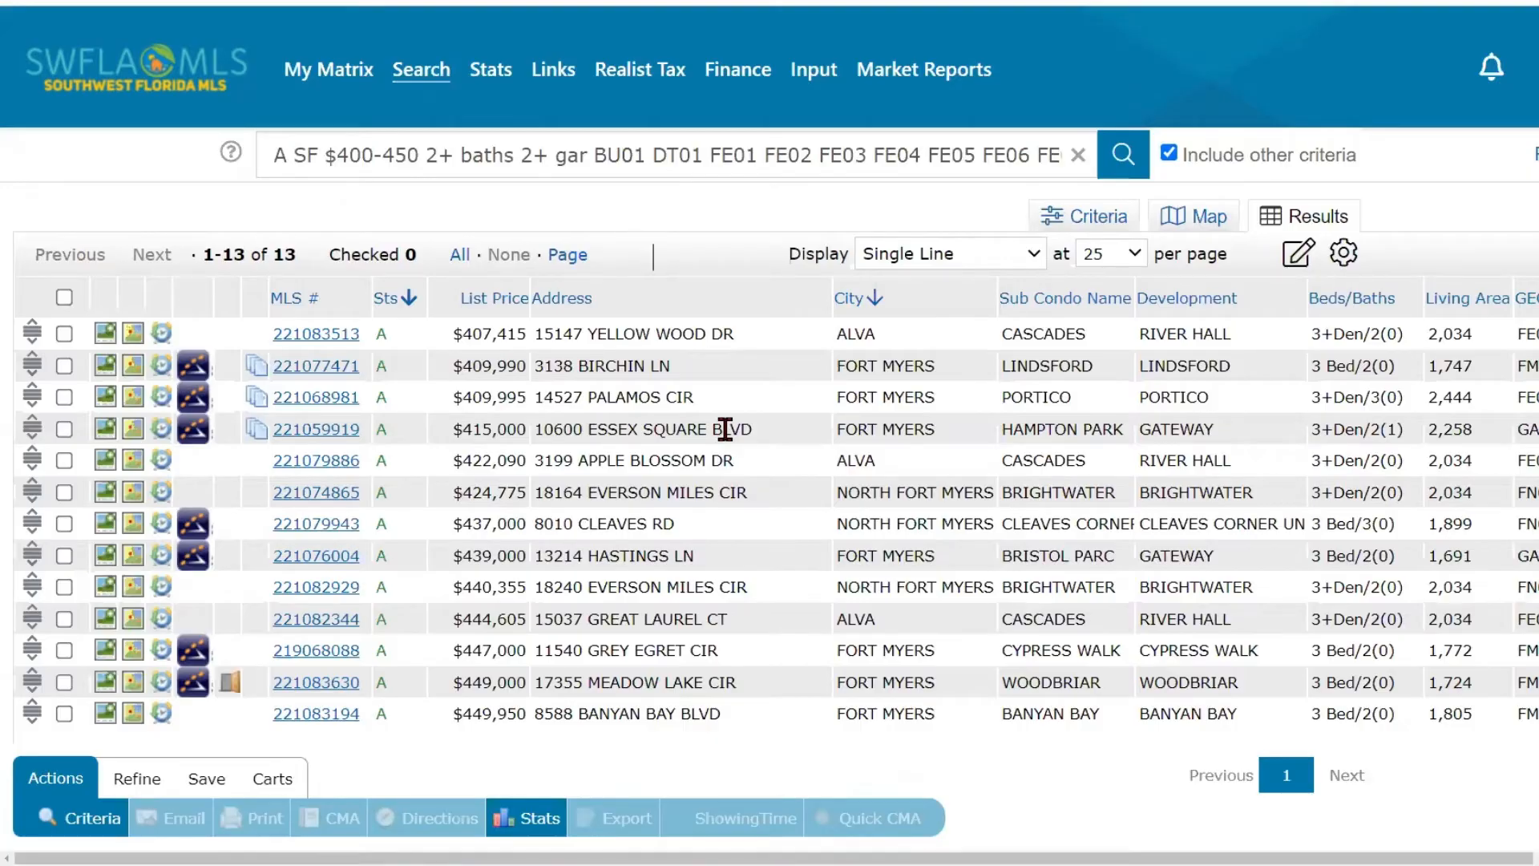
# - Sort the results by list price from lowest to highest and show 10 listings per page
pyautogui.click(494, 305)
pyautogui.click(486, 305)
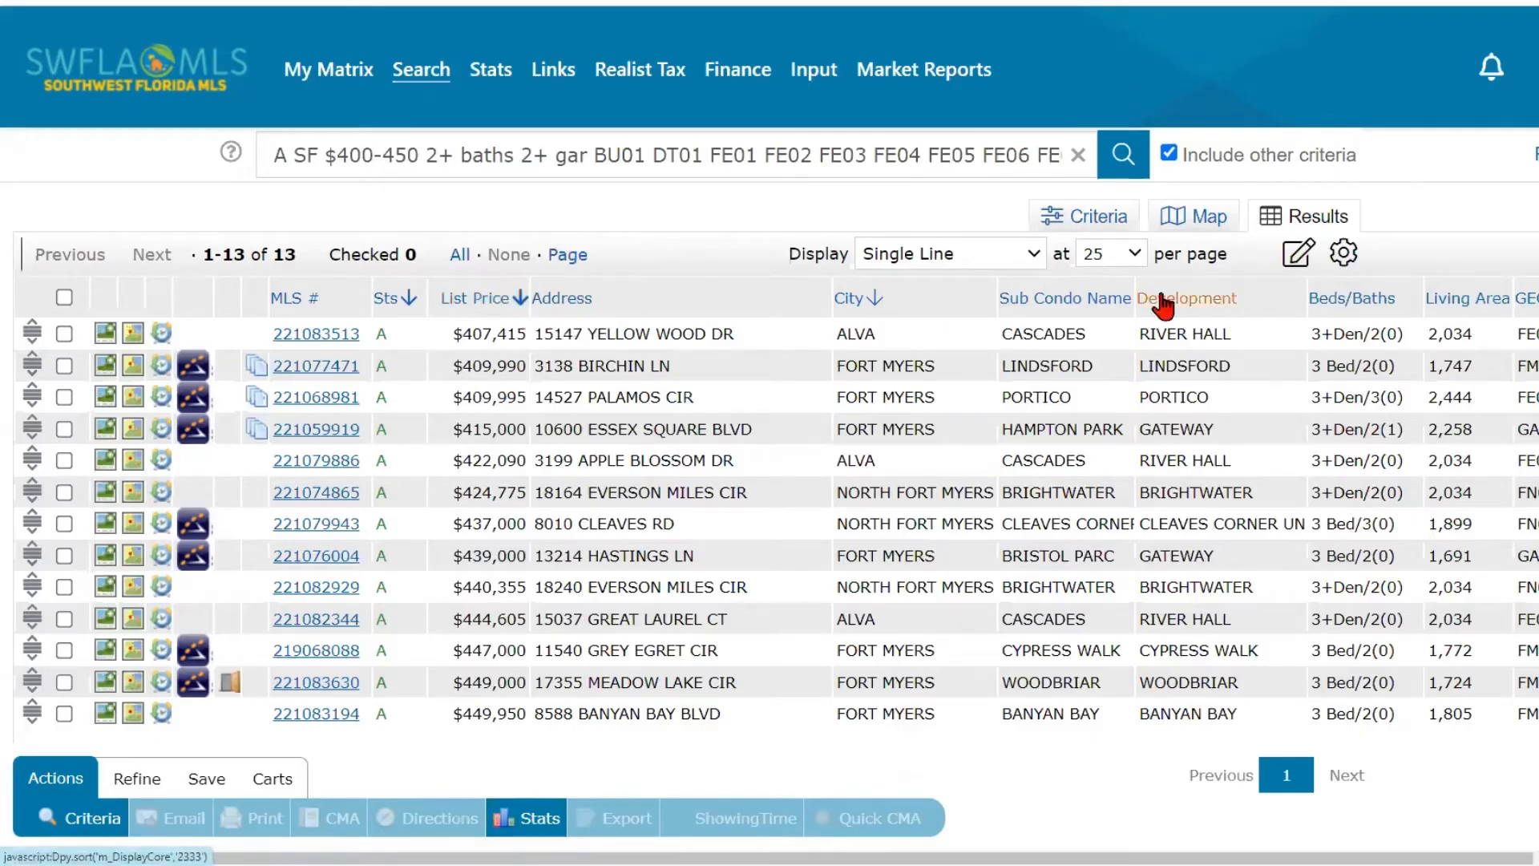
pyautogui.click(1134, 263)
pyautogui.click(1119, 277)
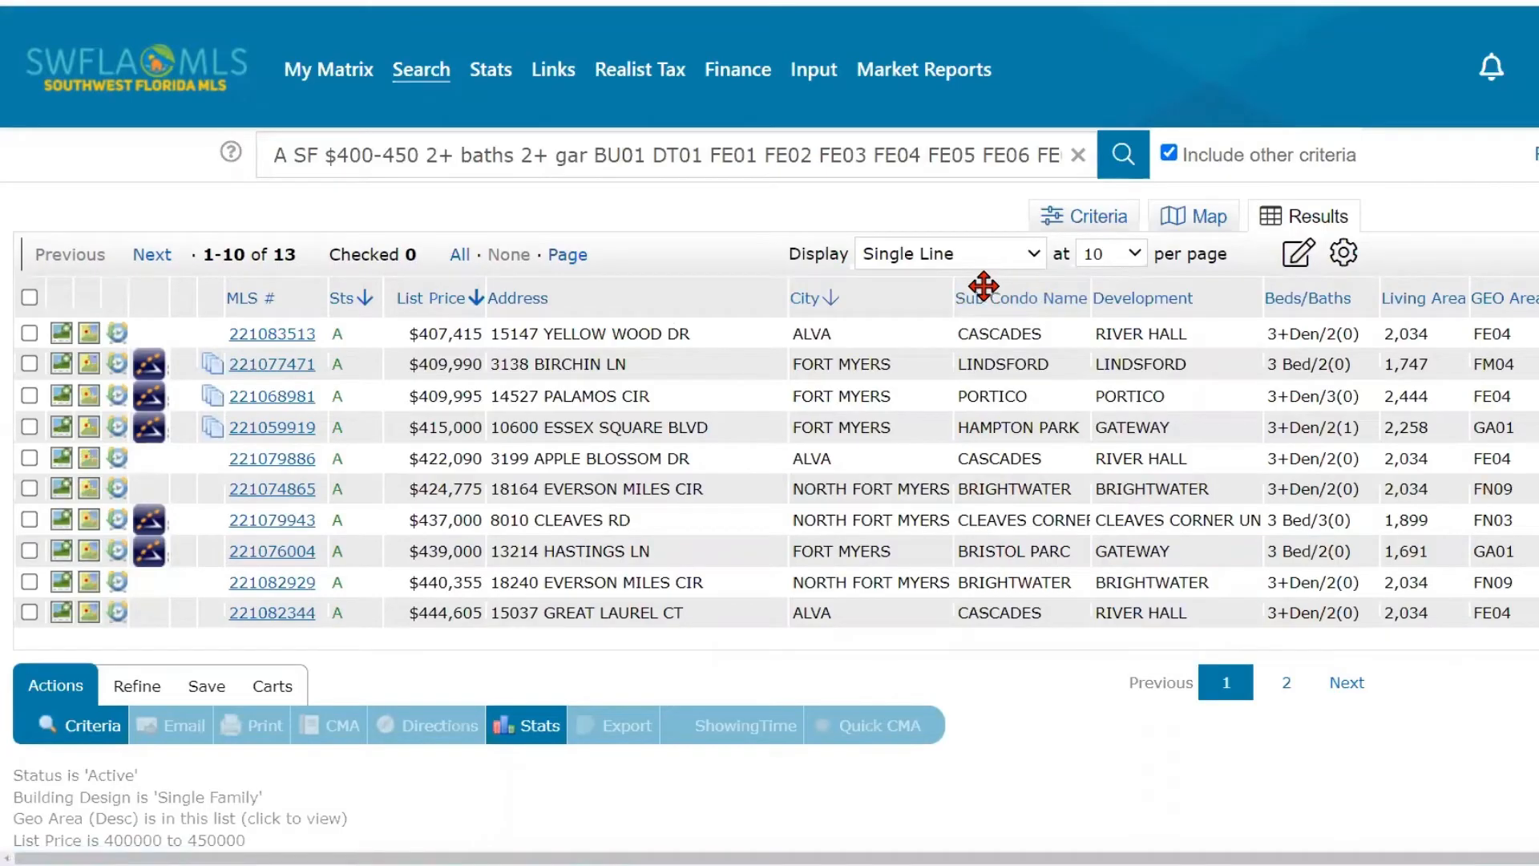
# - Sort the listings by city in ascending order, with list price from highest to lowest within each city
pyautogui.click(451, 298)
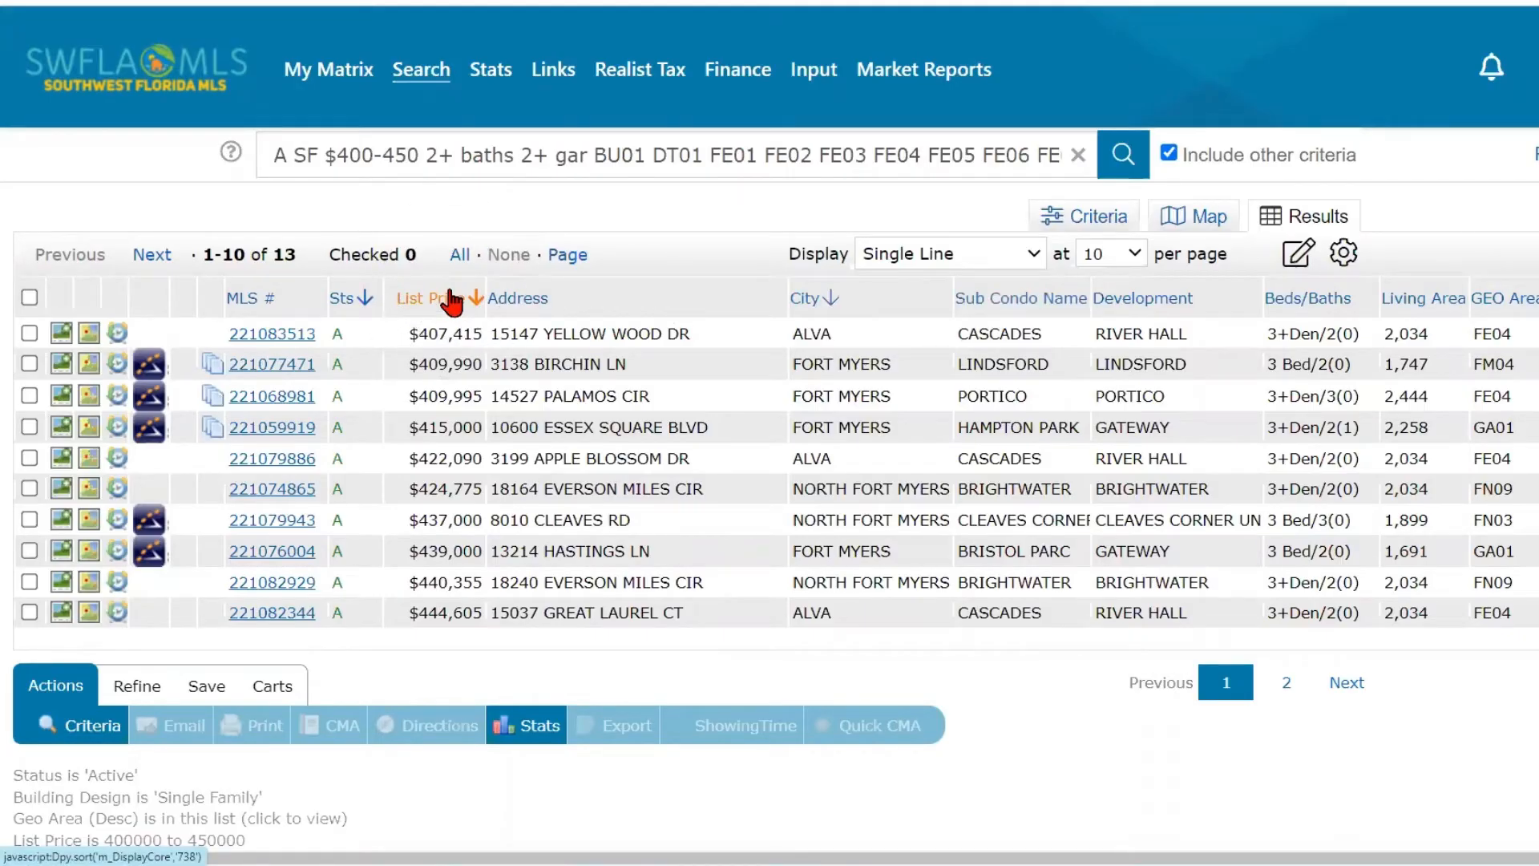
pyautogui.click(450, 297)
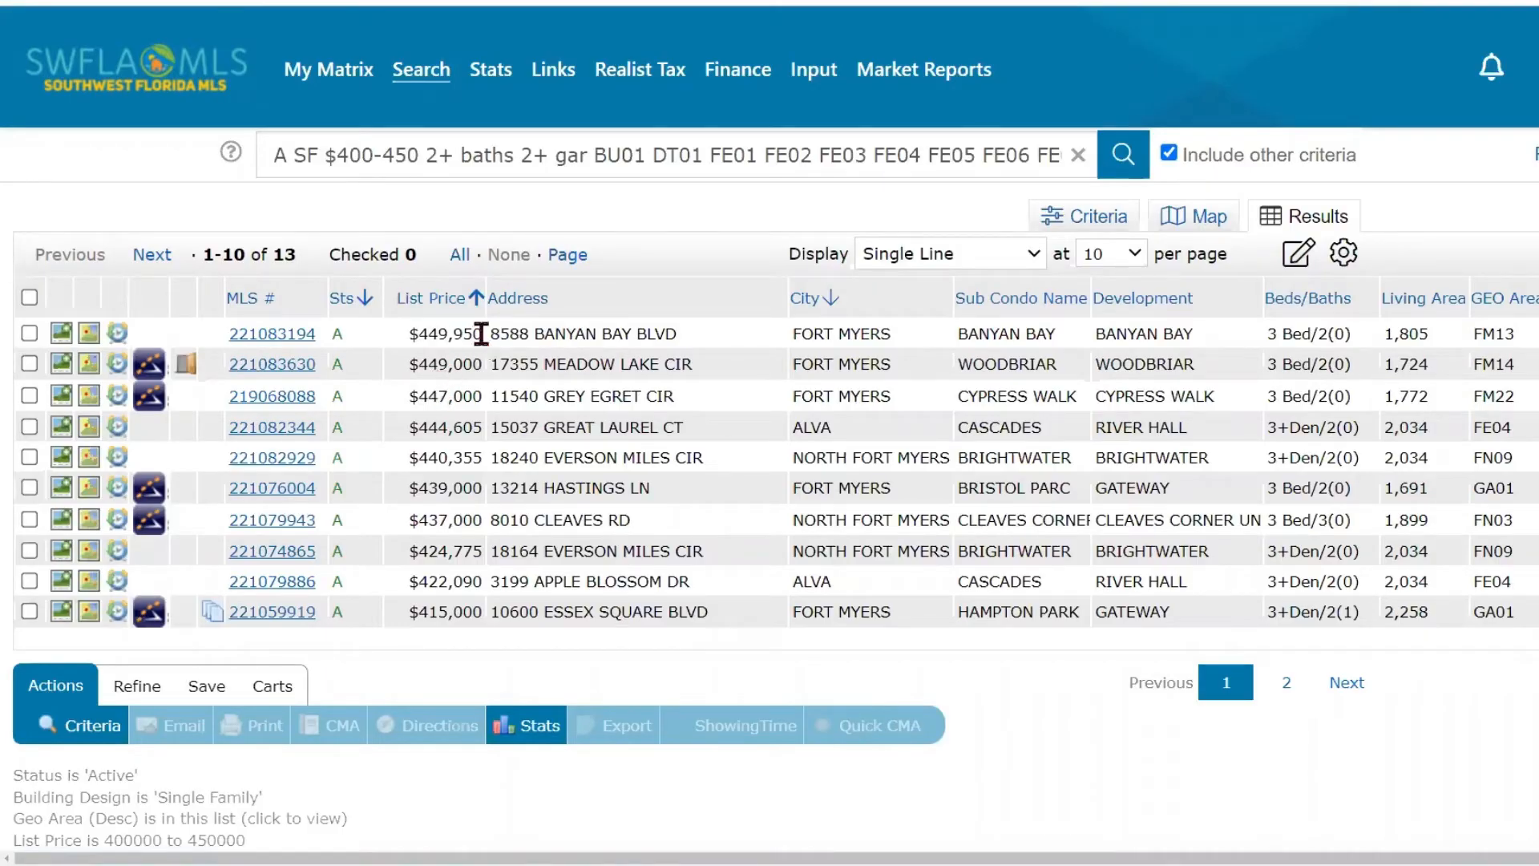
pyautogui.click(804, 305)
pyautogui.press('ctrl')
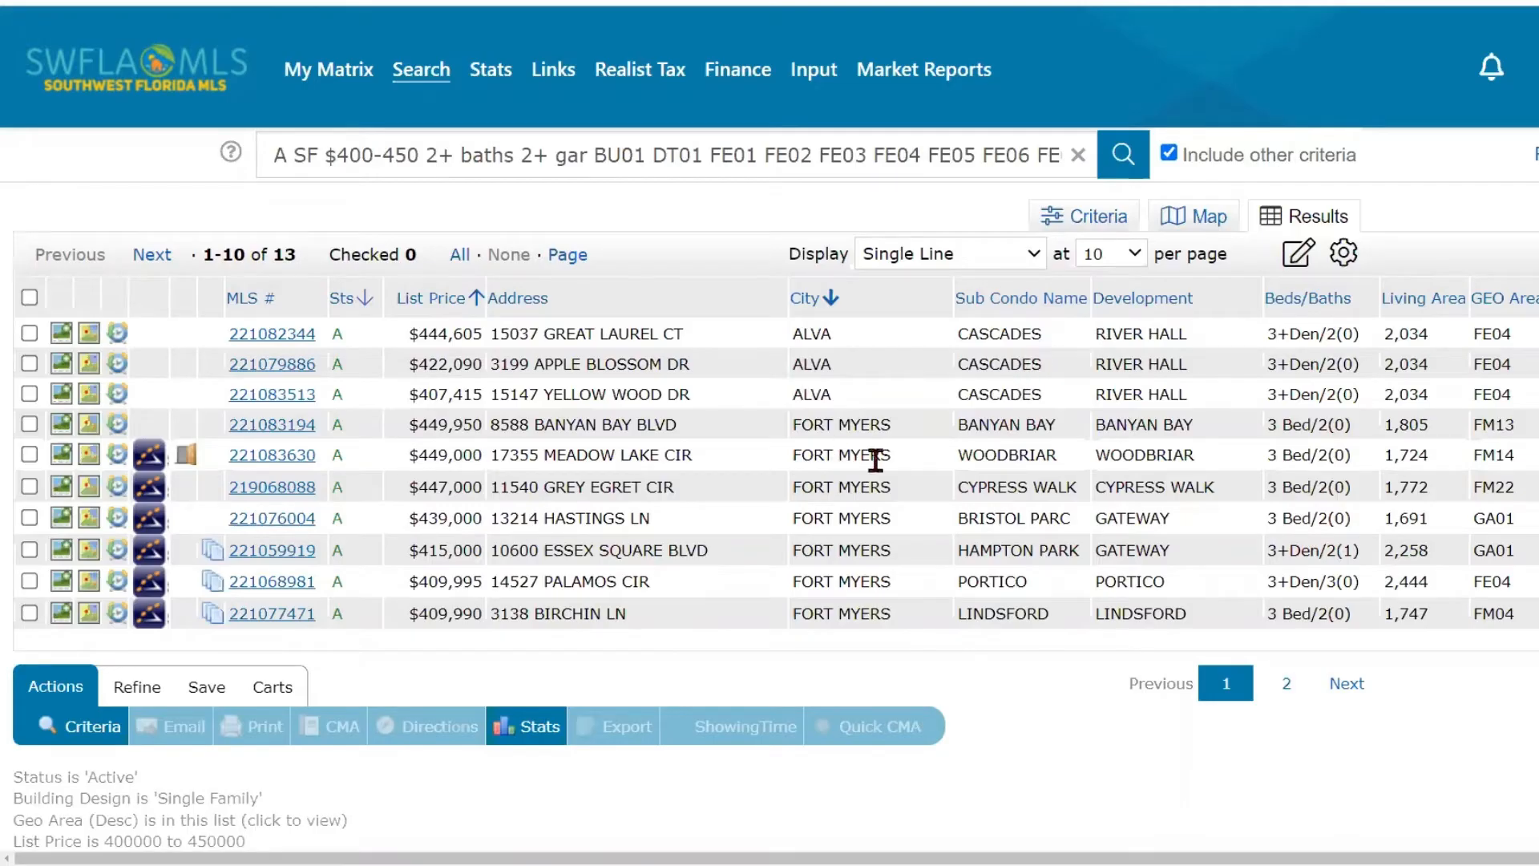
pyautogui.click(440, 307)
pyautogui.press('ctrl')
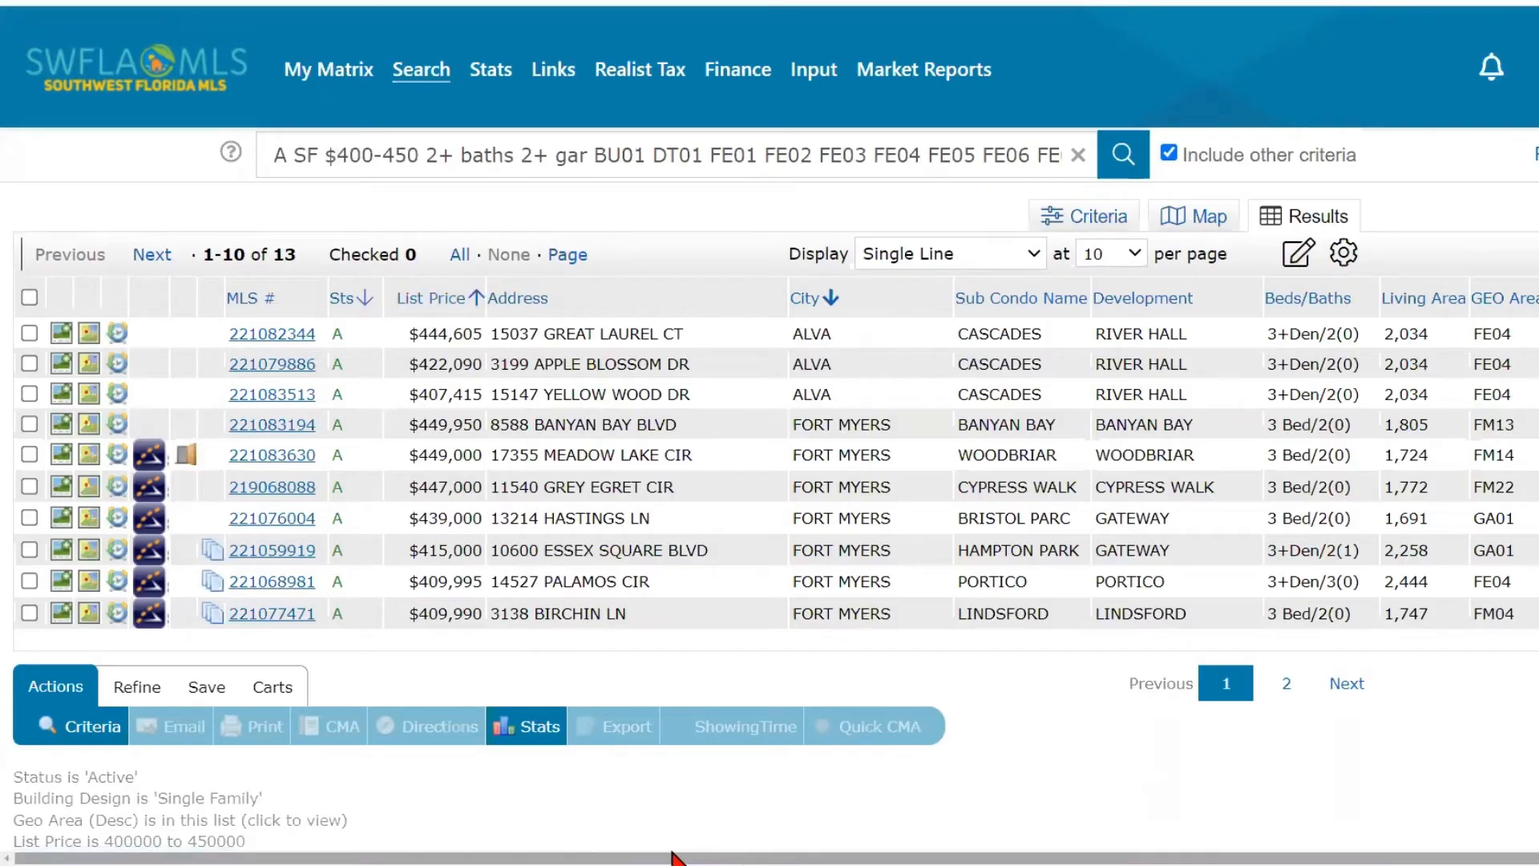
# - Remove the Sold Price and Sold Date columns from the single-line results table
pyautogui.moveTo(770, 859); pyautogui.dragTo(926, 859)
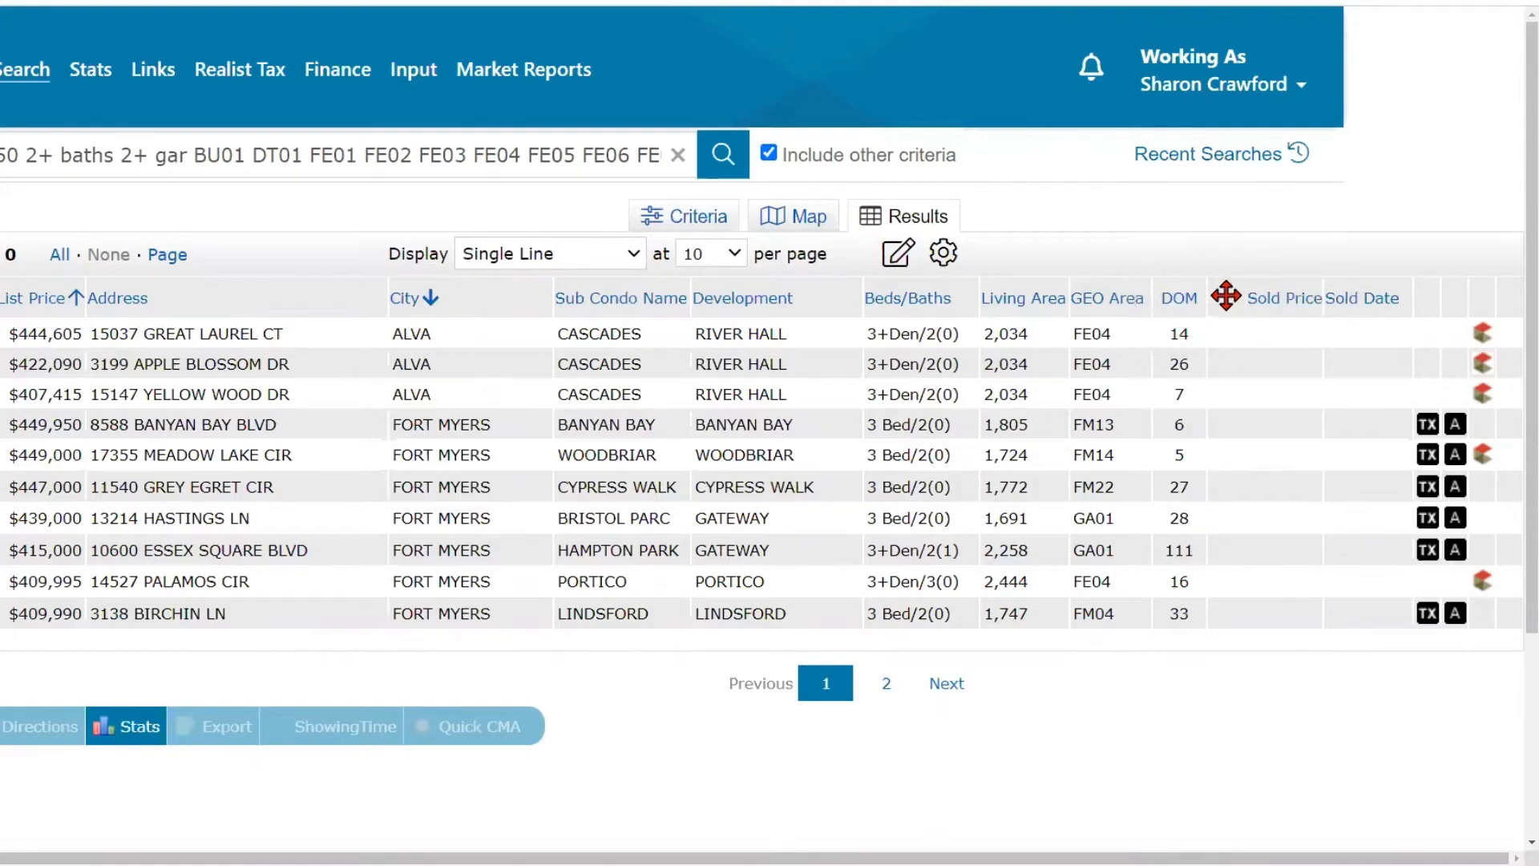
pyautogui.click(1225, 298)
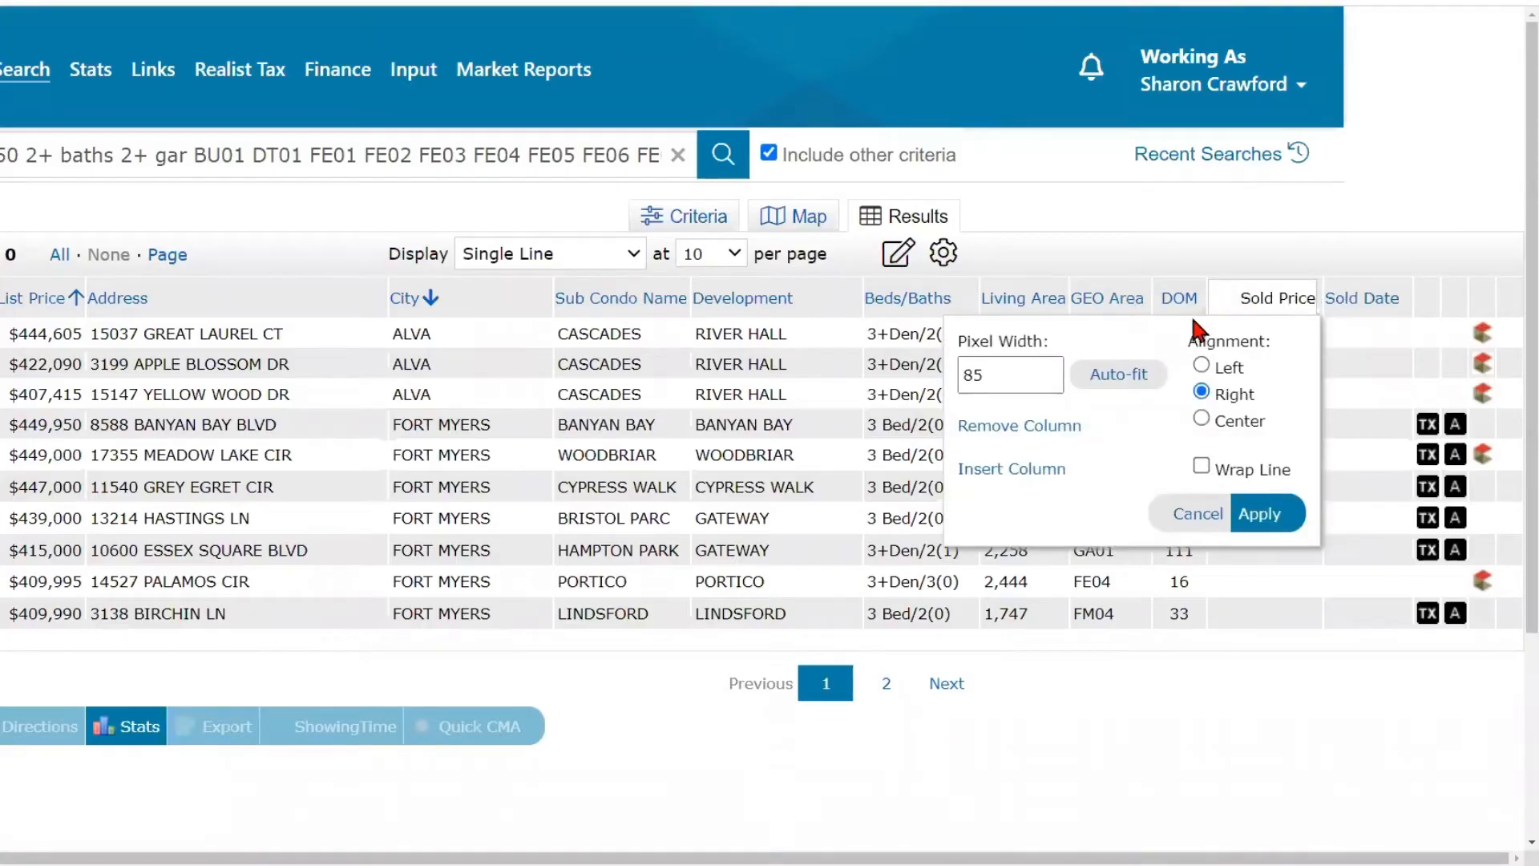
pyautogui.click(1024, 433)
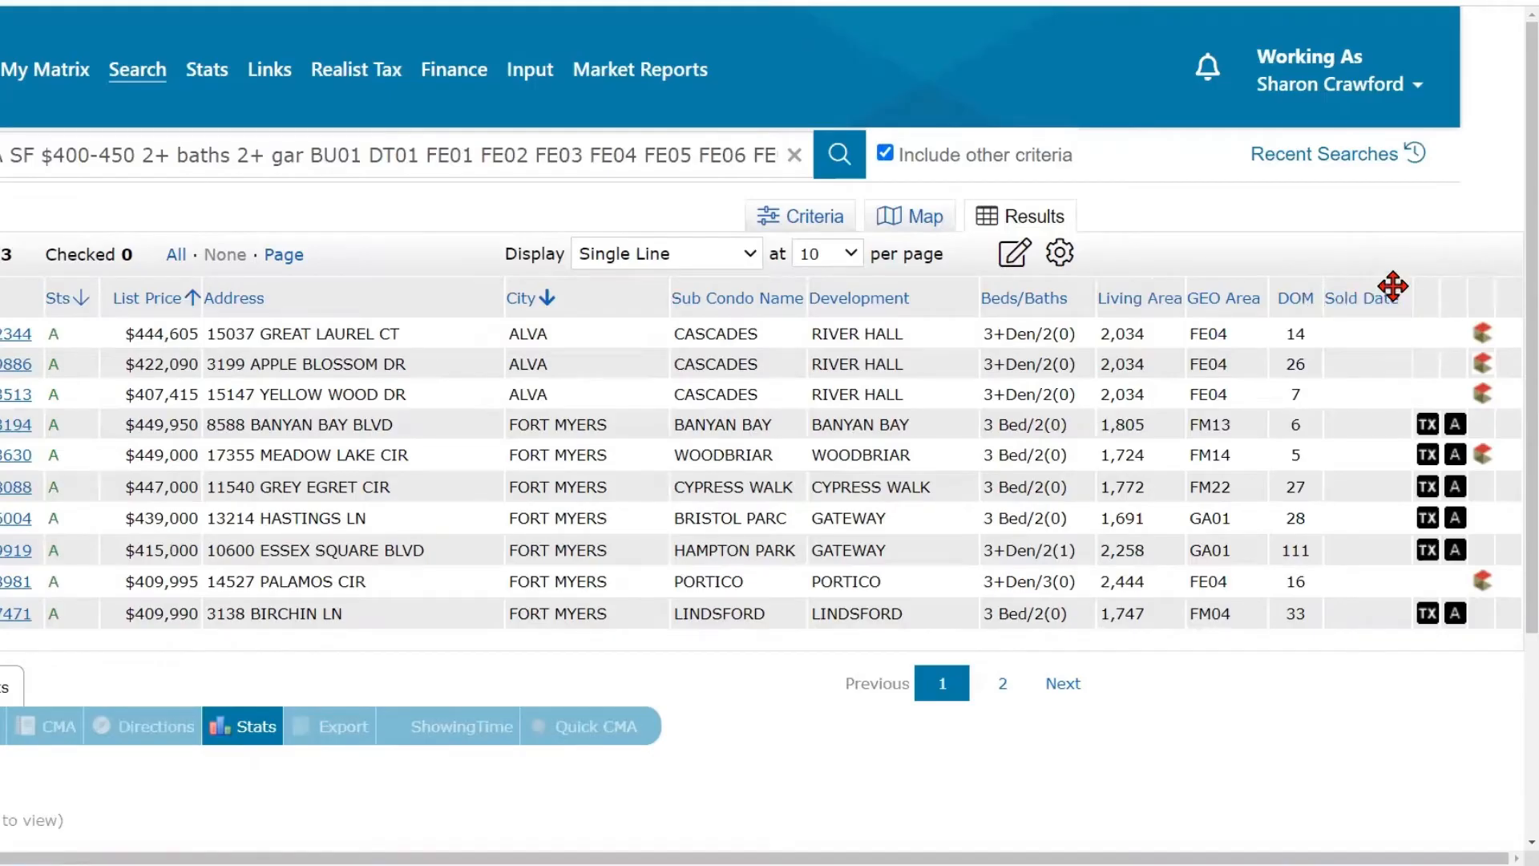
pyautogui.click(1393, 285)
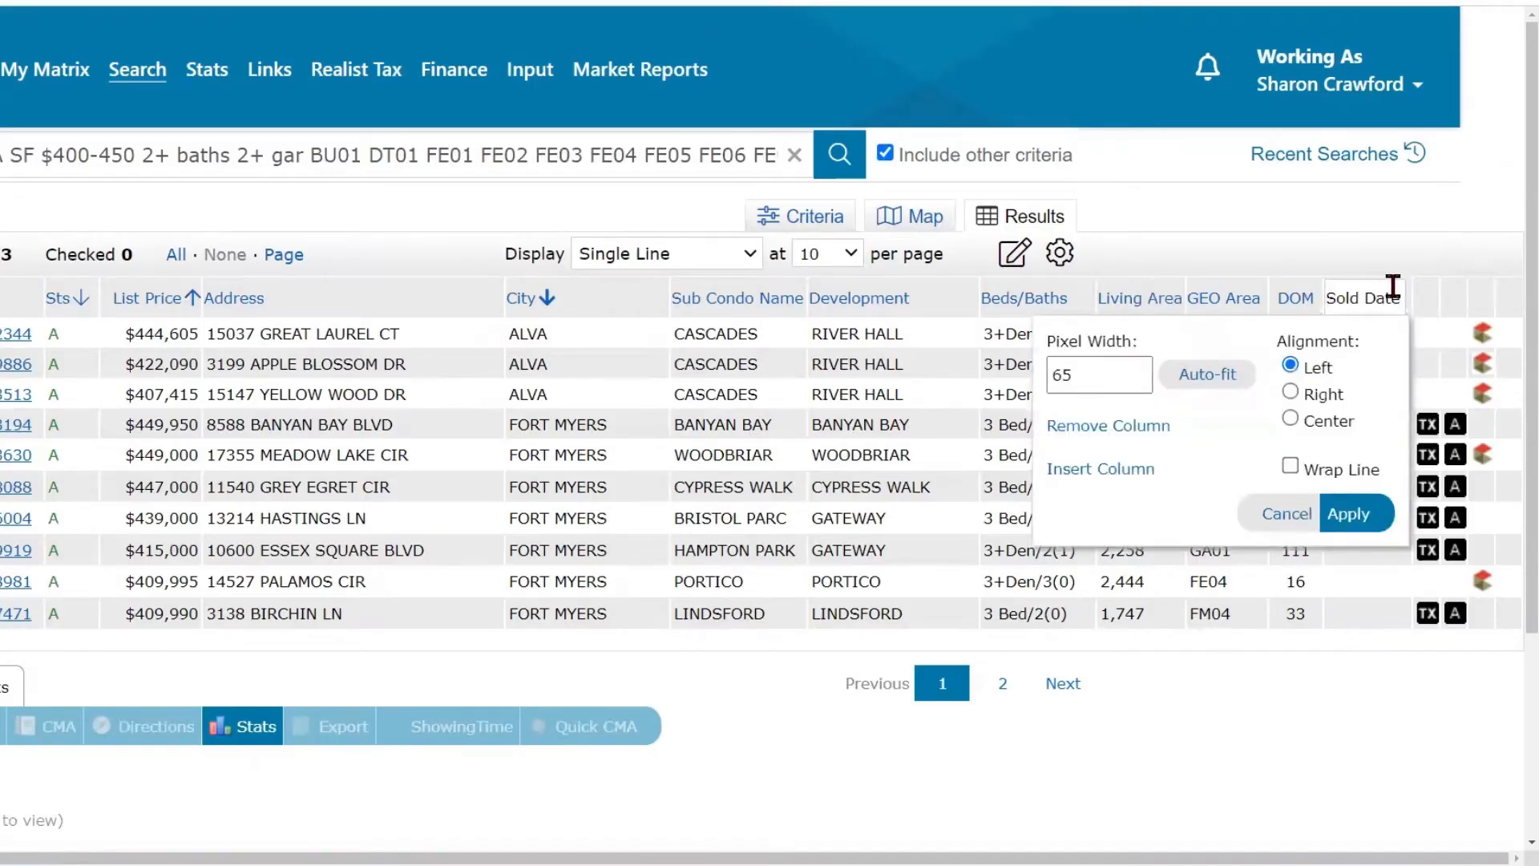
pyautogui.click(1118, 425)
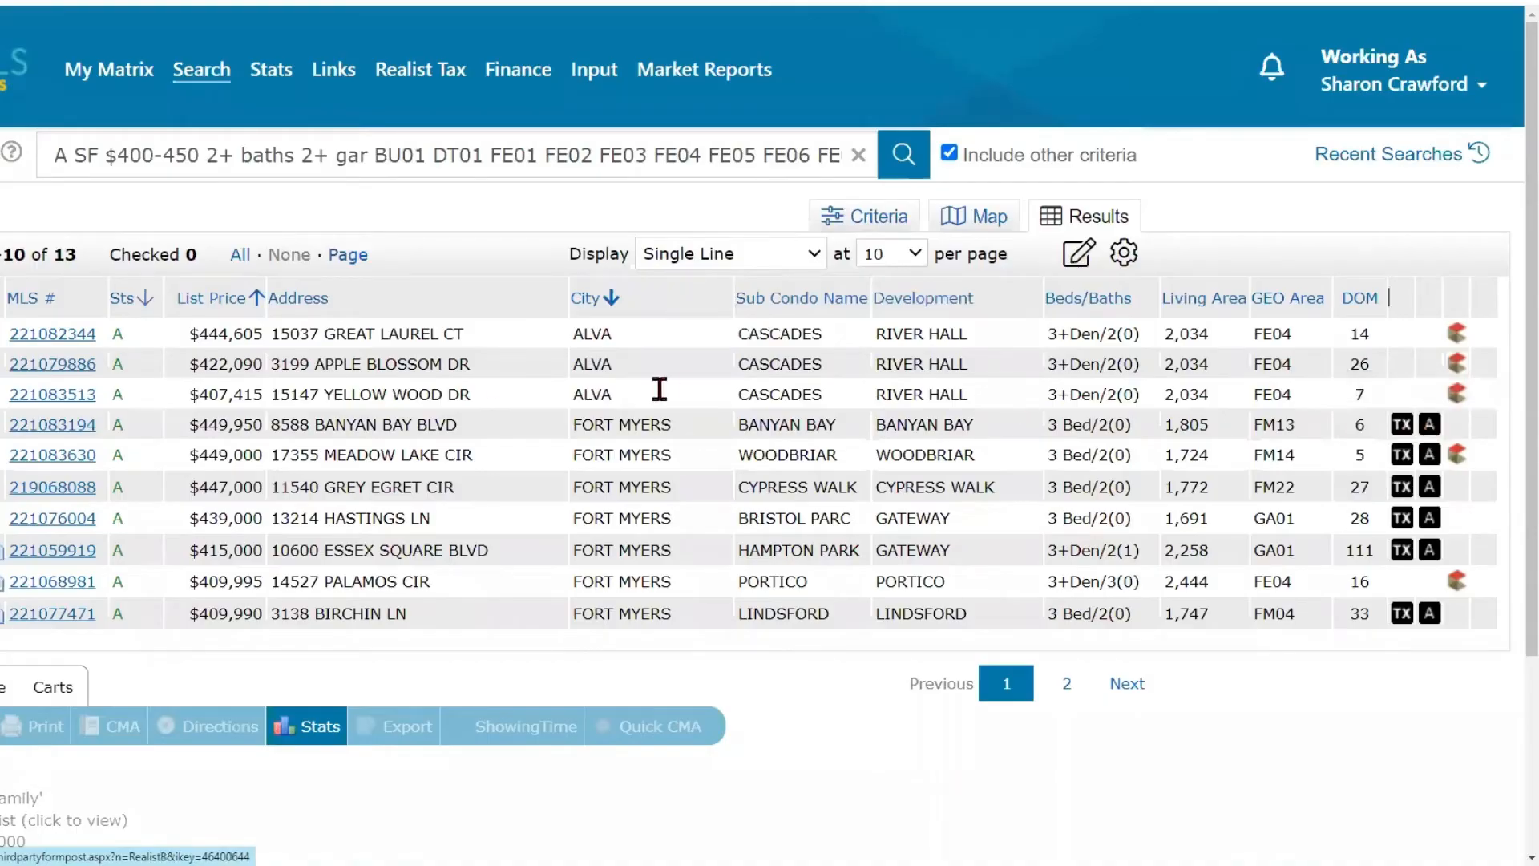
# - Open the full report of the Banyan Bay listing, check its property link icons, and return to the single-line results
pyautogui.click(51, 425)
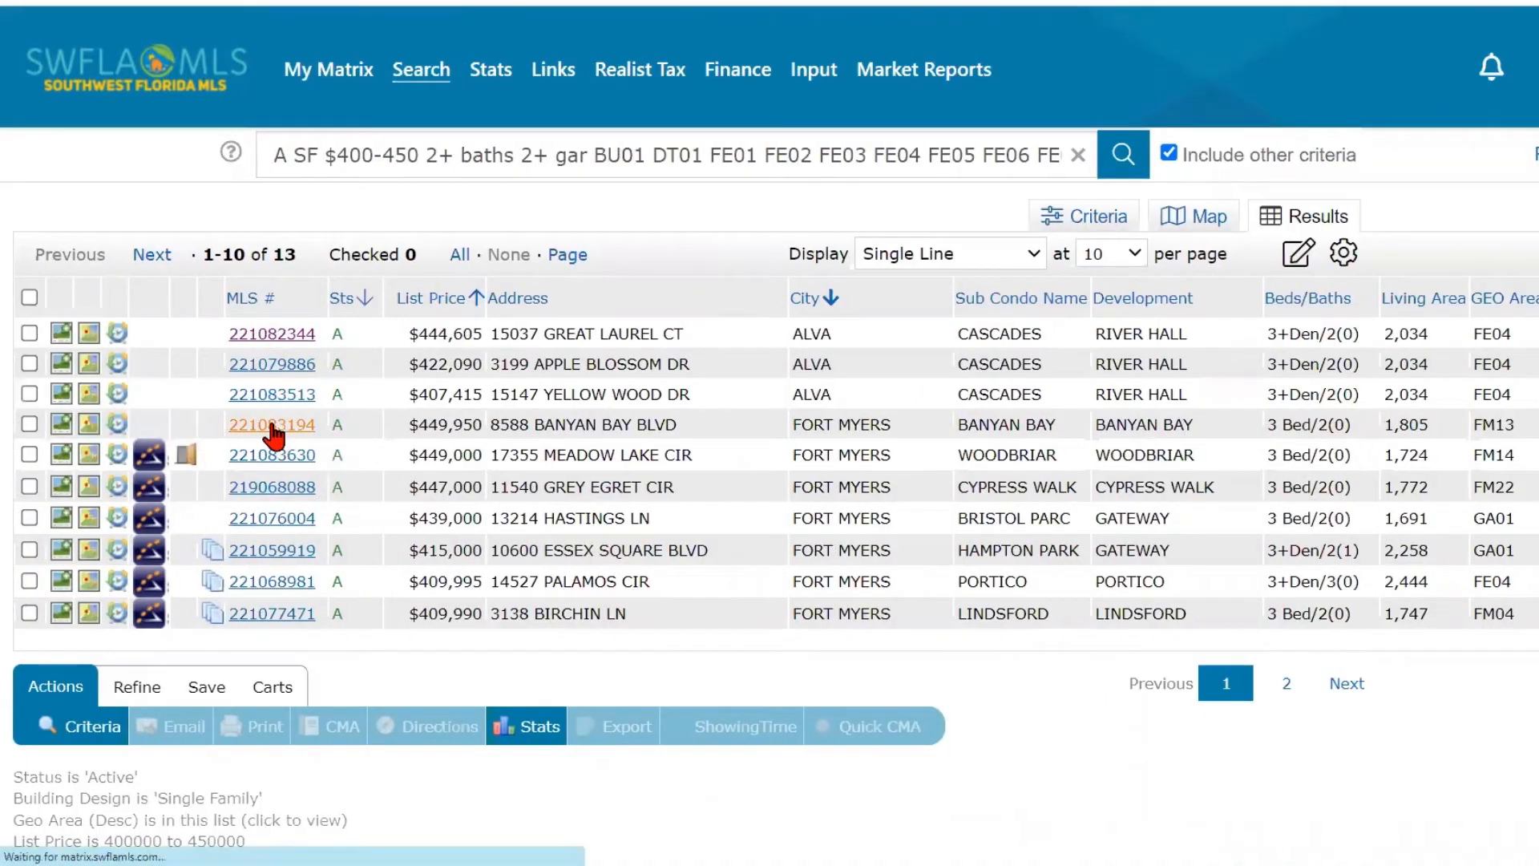
pyautogui.scroll(-5, 526, 480)
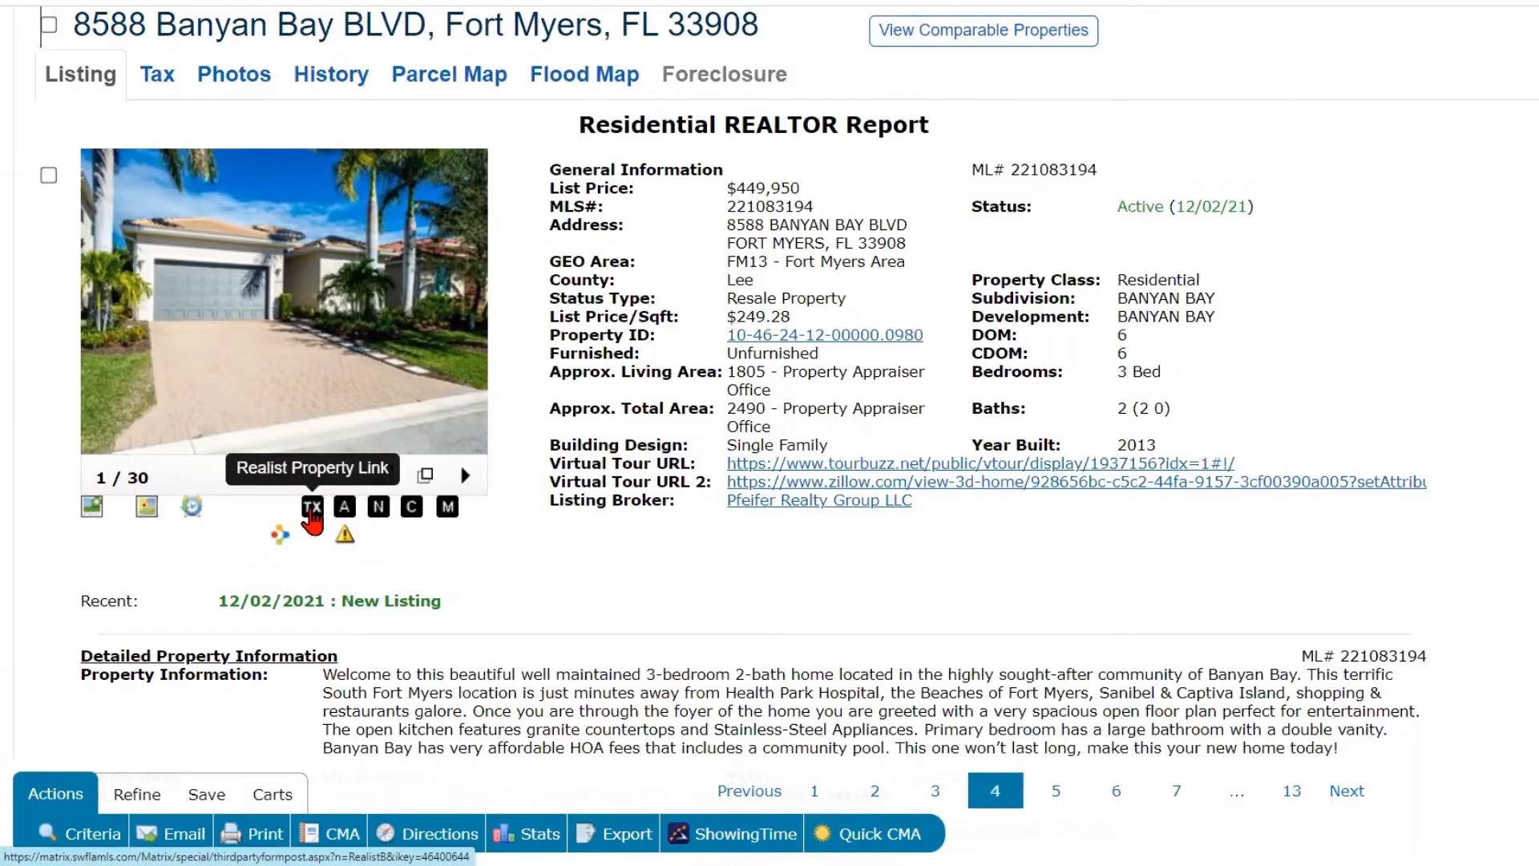
pyautogui.click(344, 518)
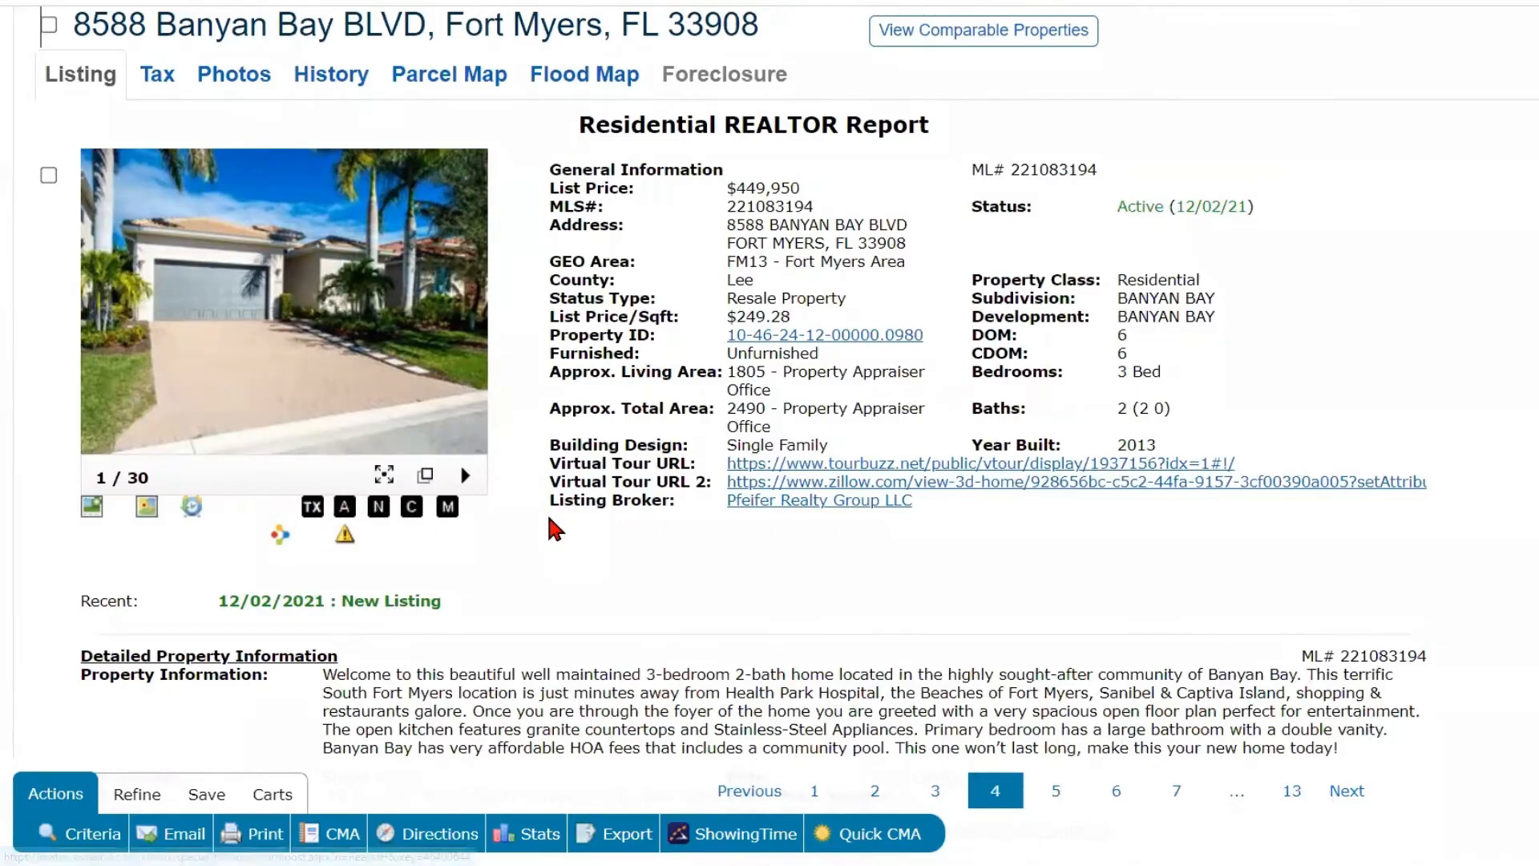
pyautogui.scroll(3, 553, 529)
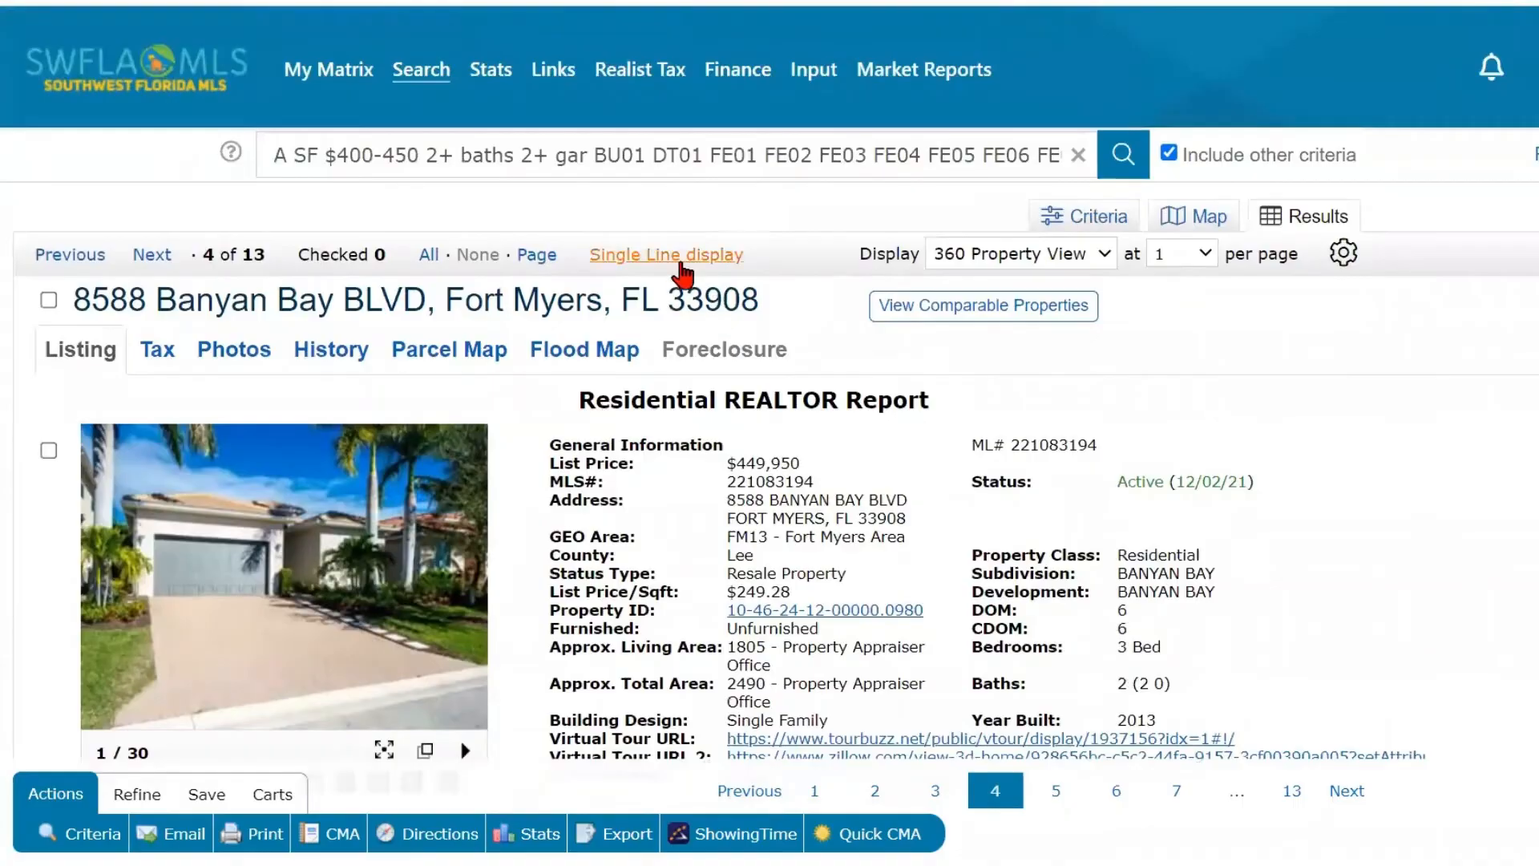
pyautogui.click(679, 265)
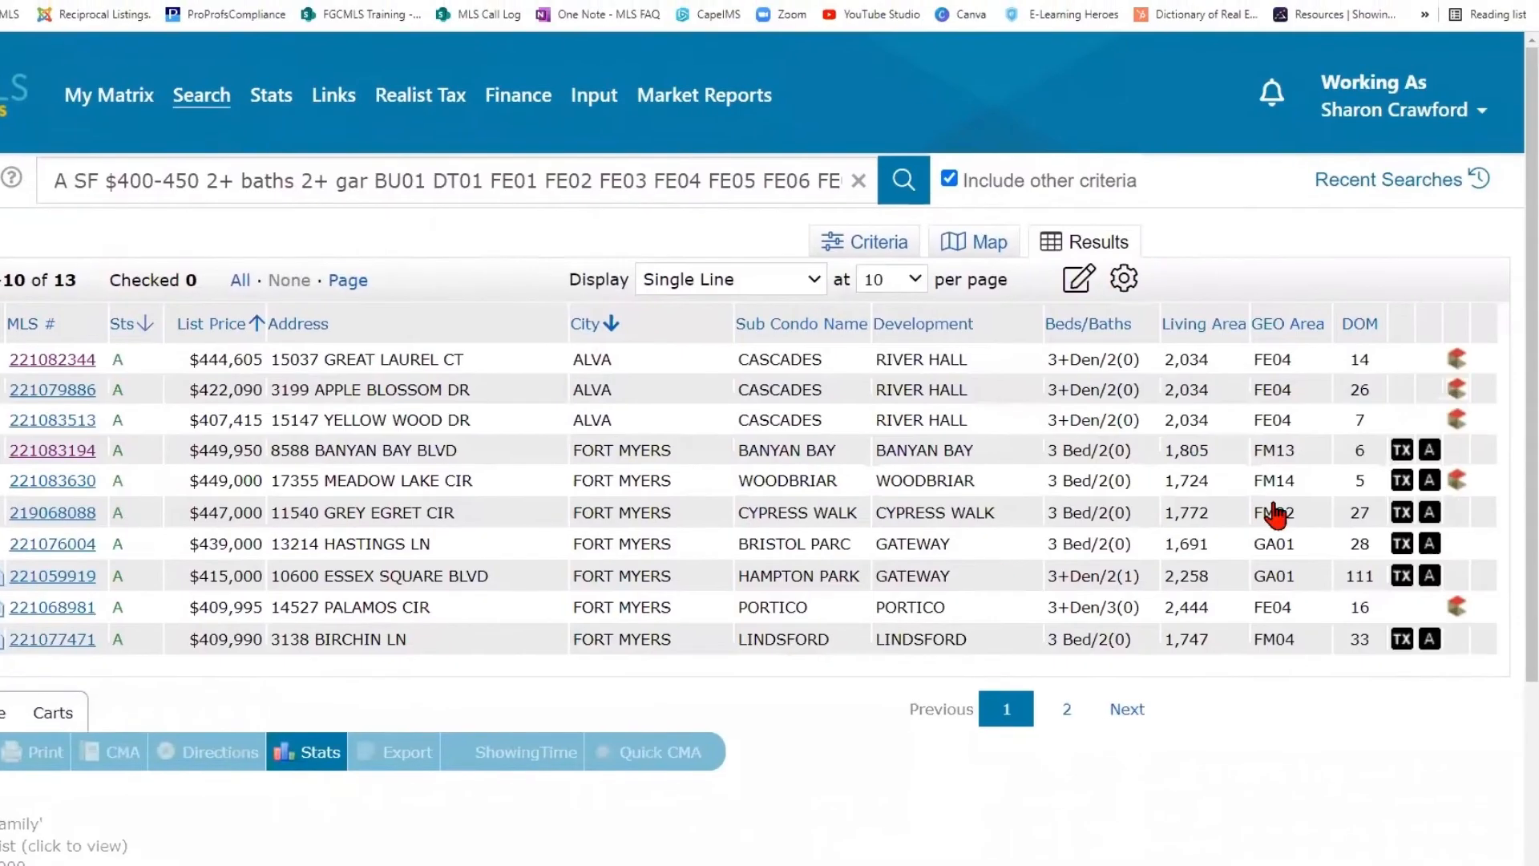
# - Remove the four unlabeled icon columns that follow DOM in the results table
pyautogui.click(1399, 324)
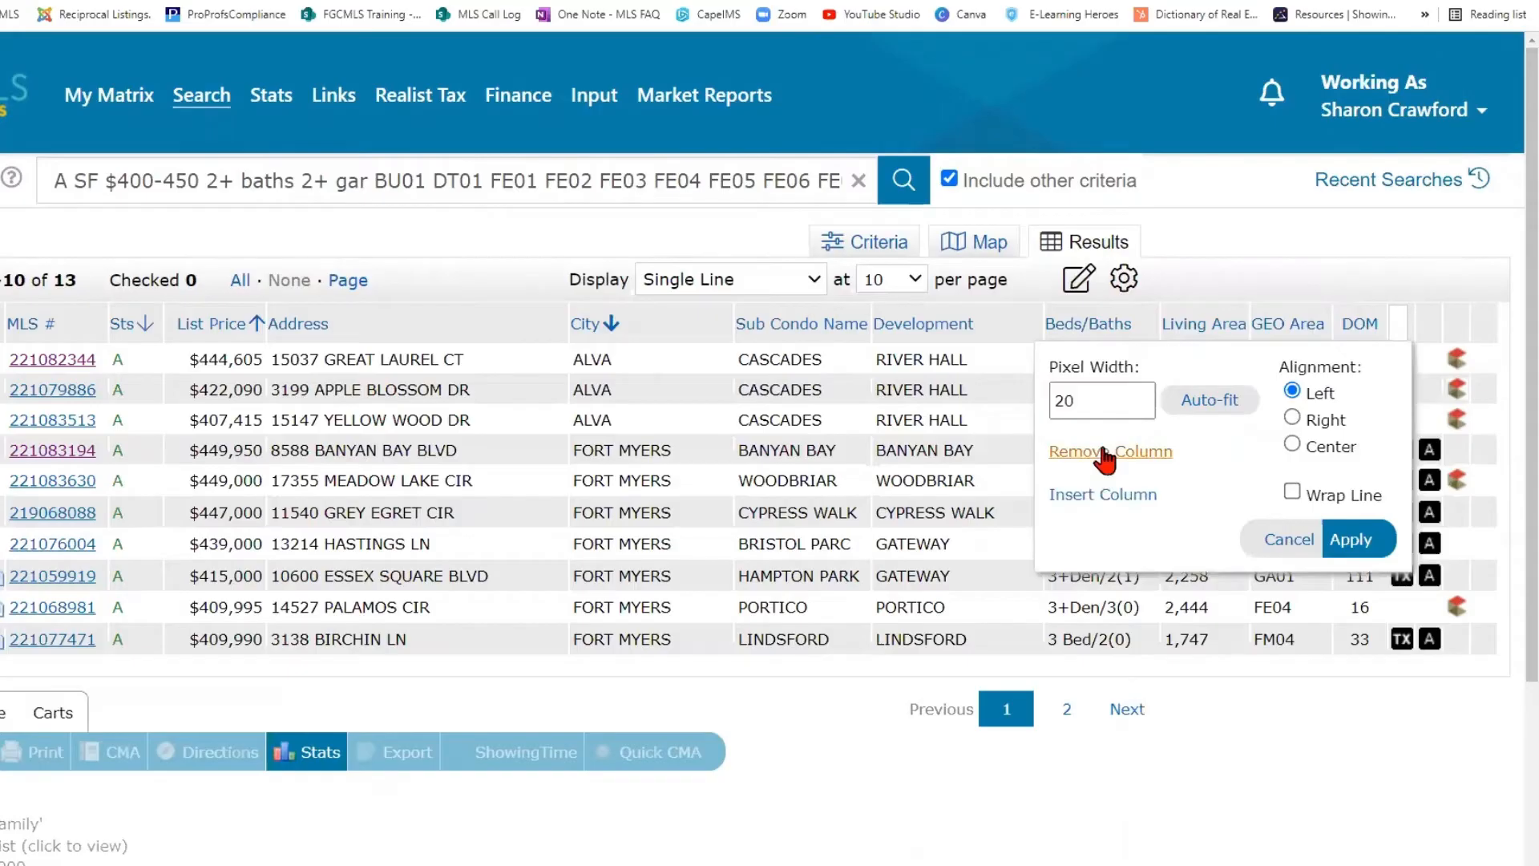
pyautogui.click(1106, 452)
pyautogui.click(1400, 325)
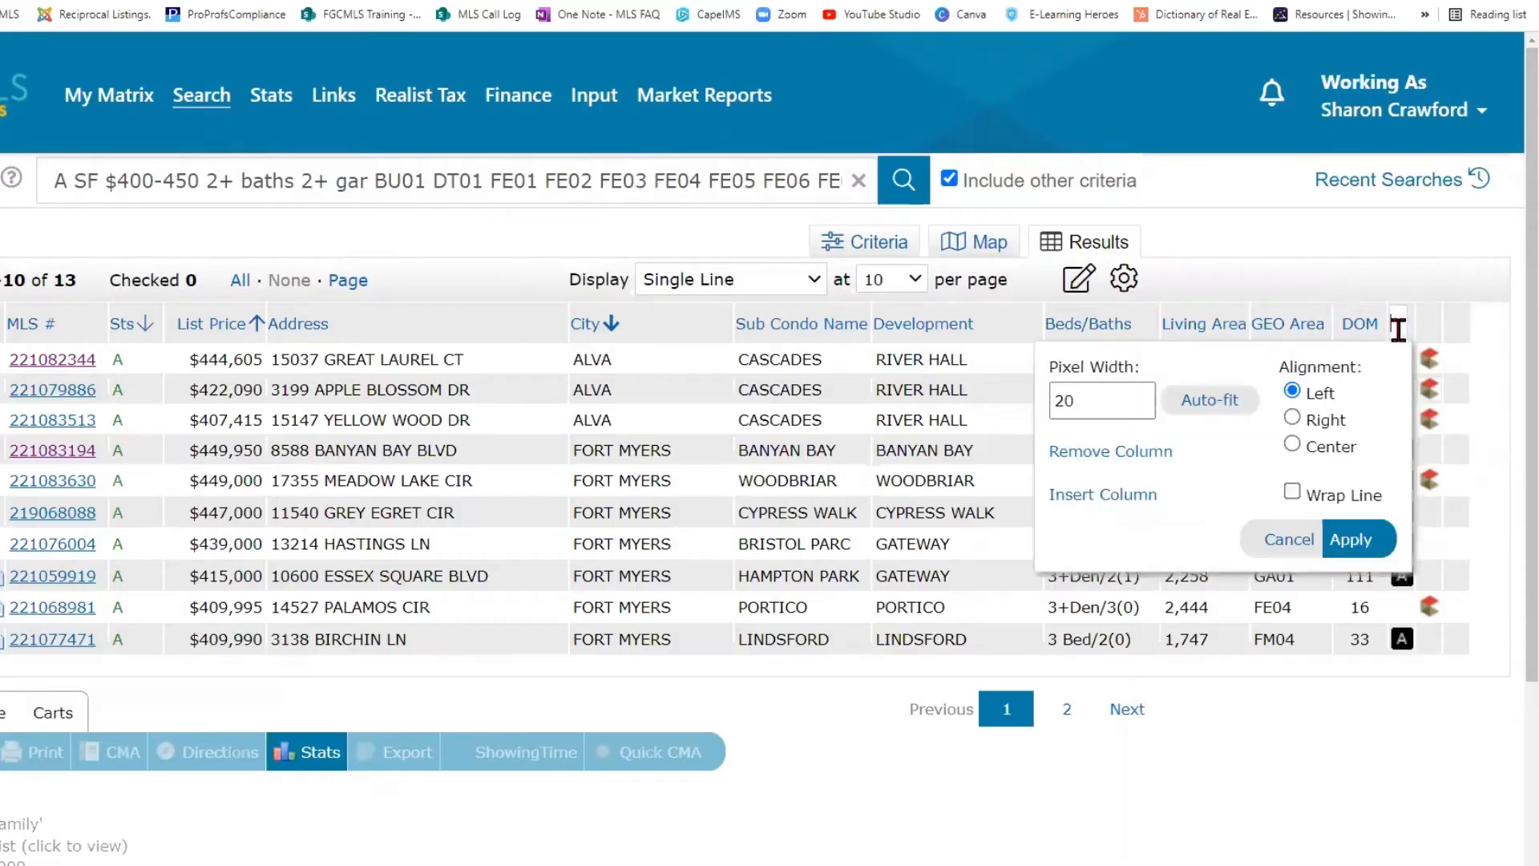
pyautogui.click(1107, 496)
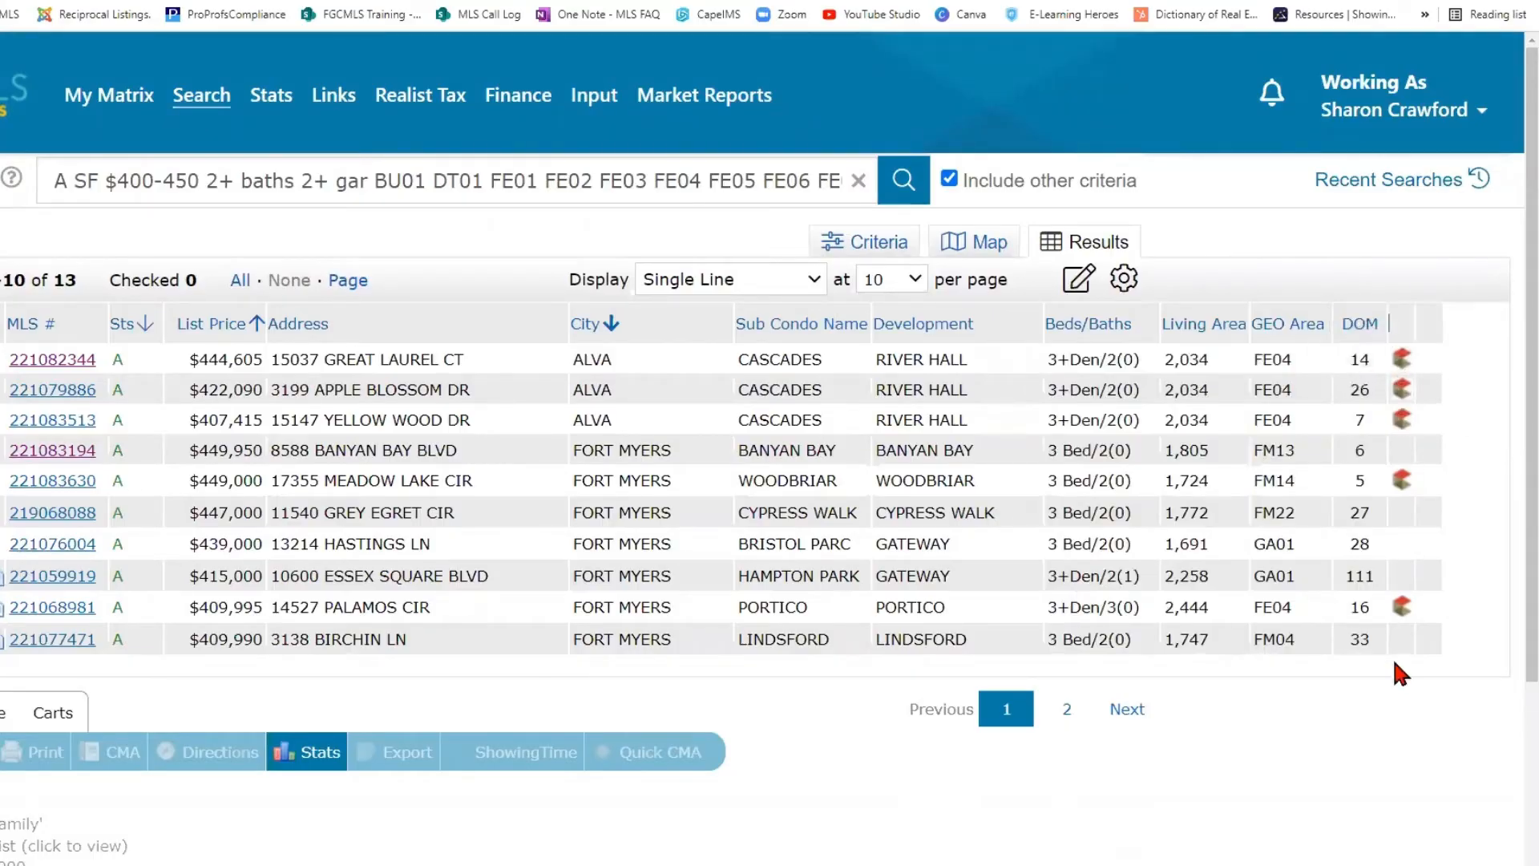
pyautogui.click(1400, 321)
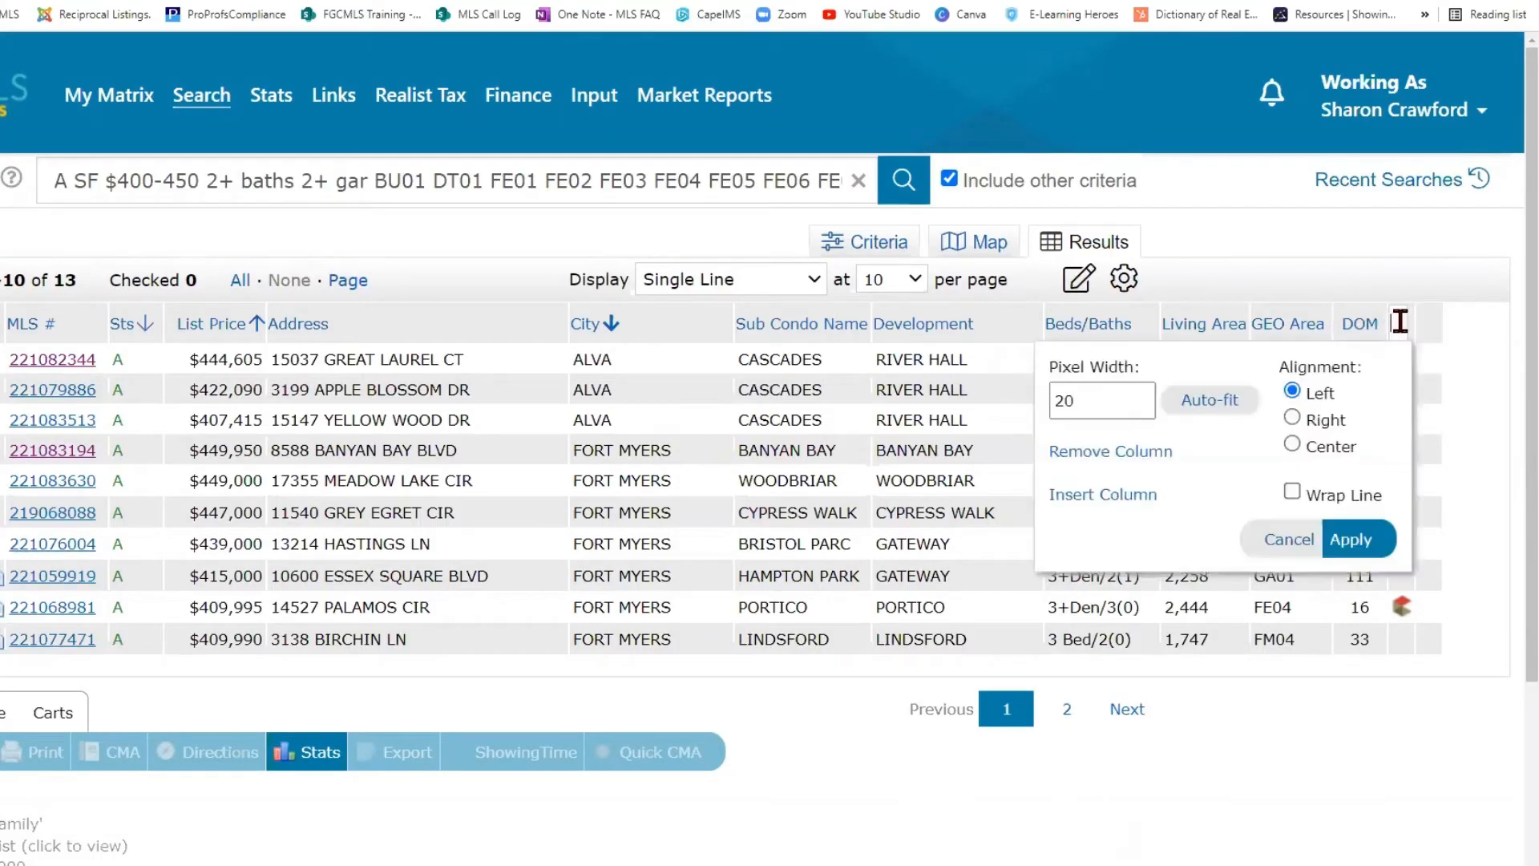
pyautogui.click(1086, 454)
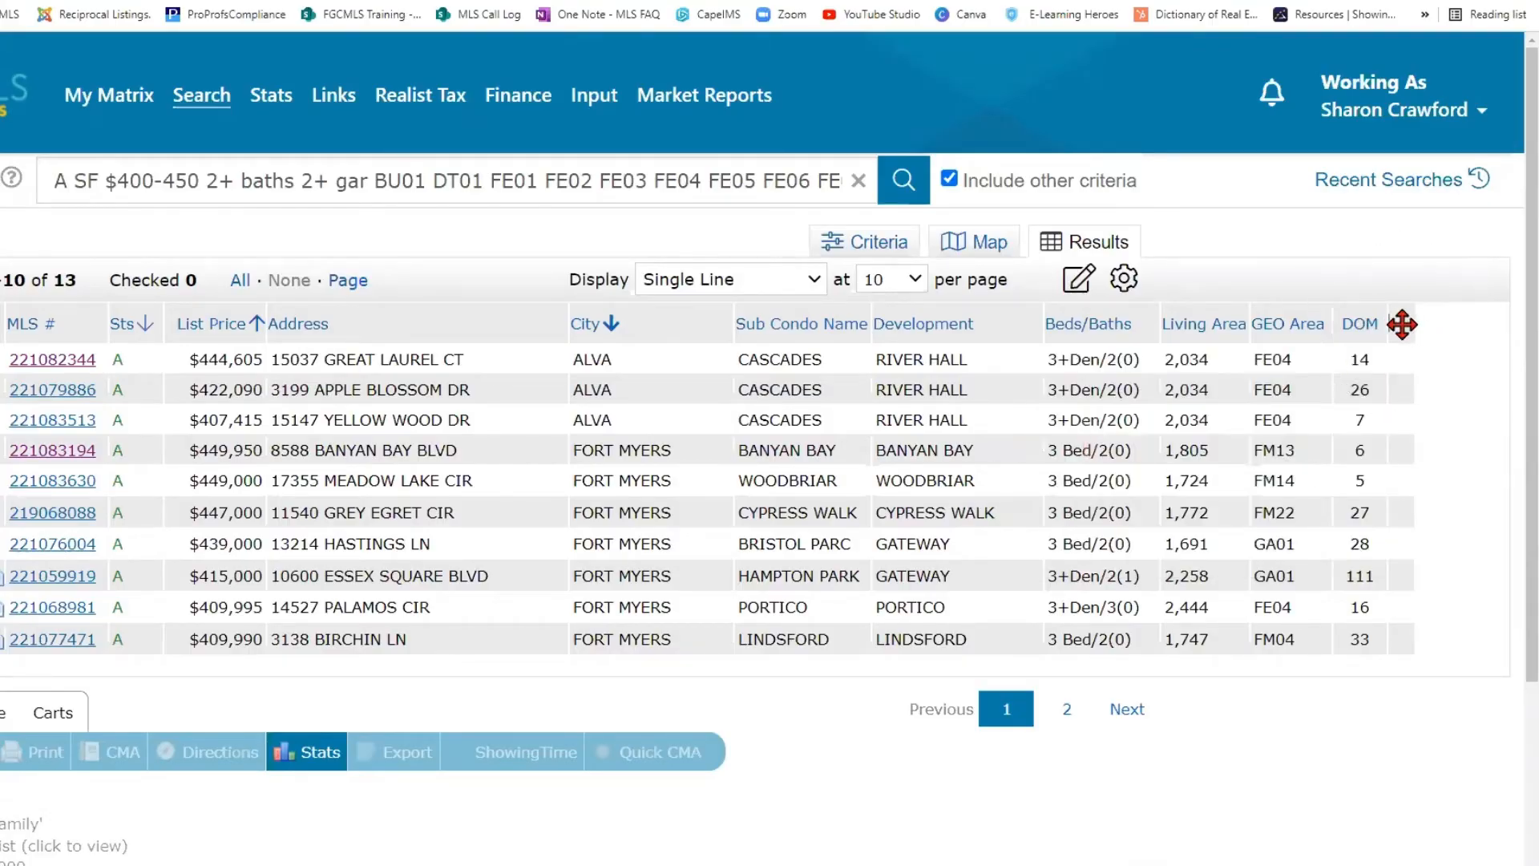
pyautogui.click(1401, 323)
pyautogui.click(1103, 449)
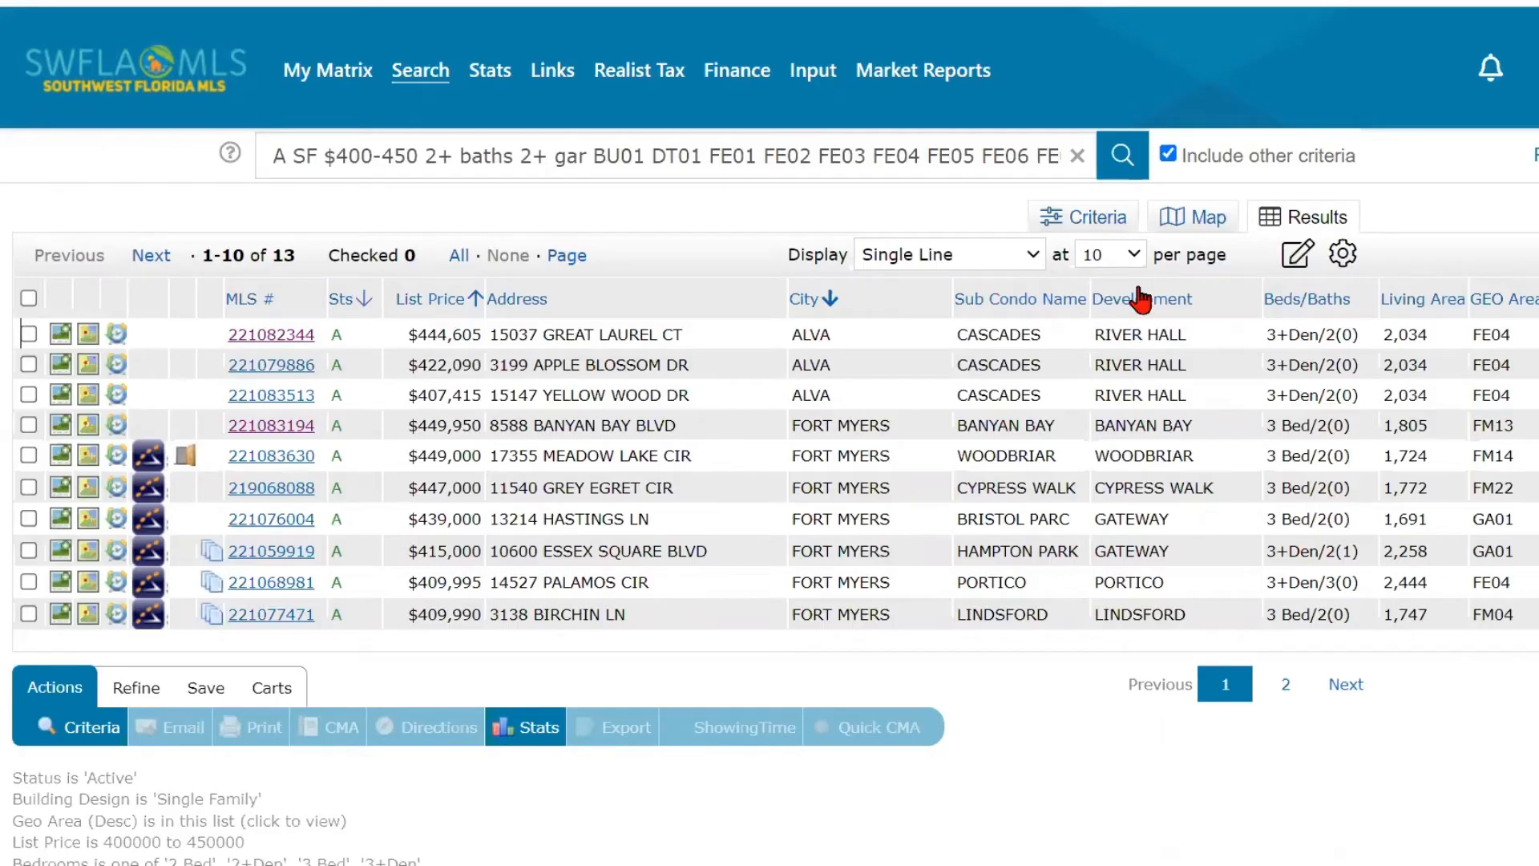
# - Review the Additional Fields at the end of the search criteria and return to the results list
pyautogui.click(1097, 229)
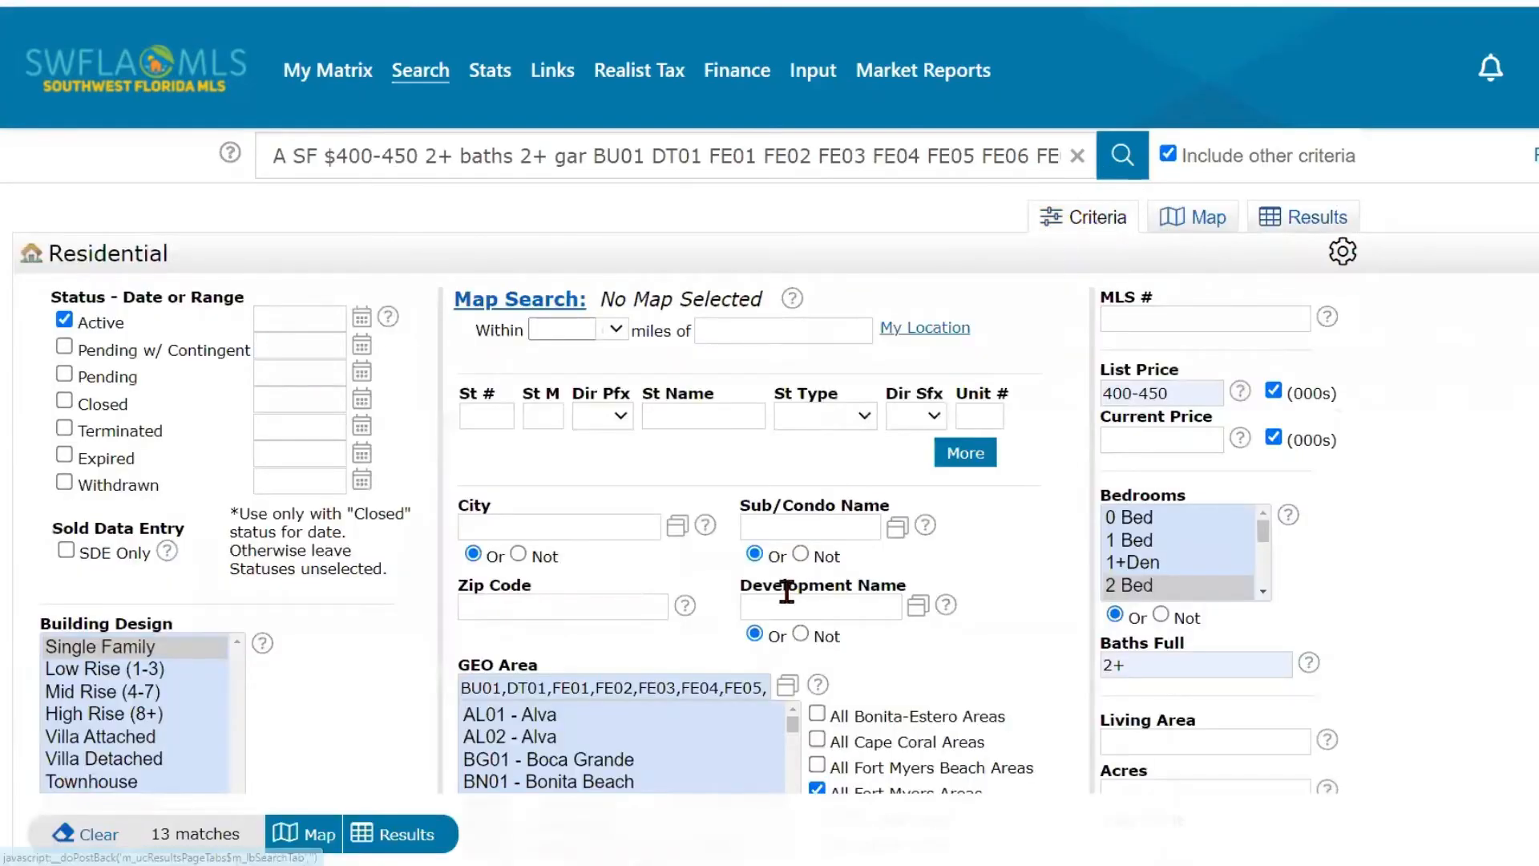
pyautogui.scroll(-6, 779, 611)
pyautogui.scroll(-5, 778, 609)
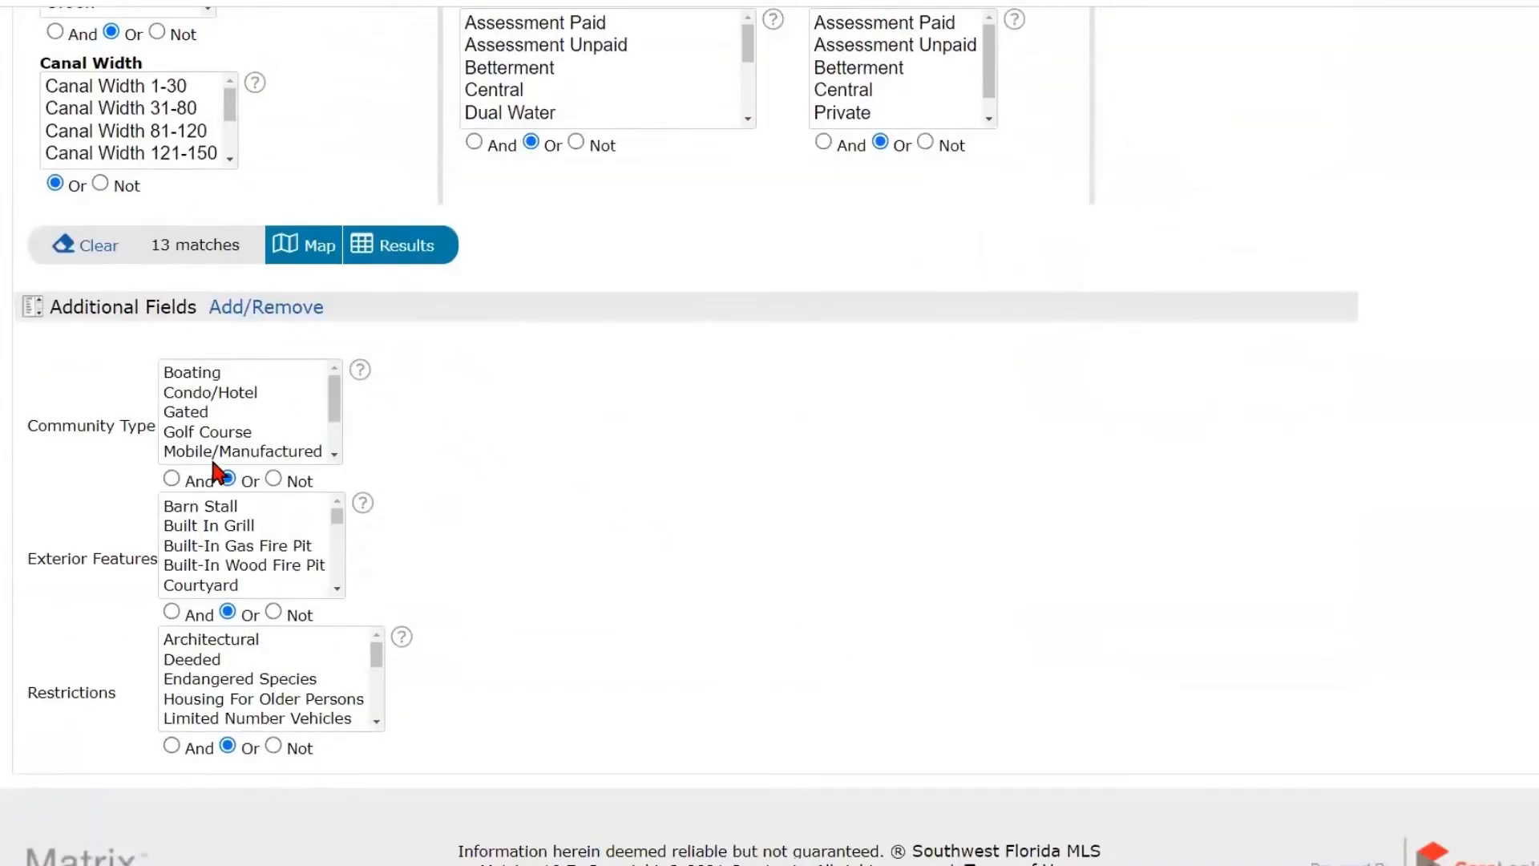
pyautogui.click(88, 427)
pyautogui.click(115, 391)
pyautogui.click(400, 255)
pyautogui.scroll(4, 806, 482)
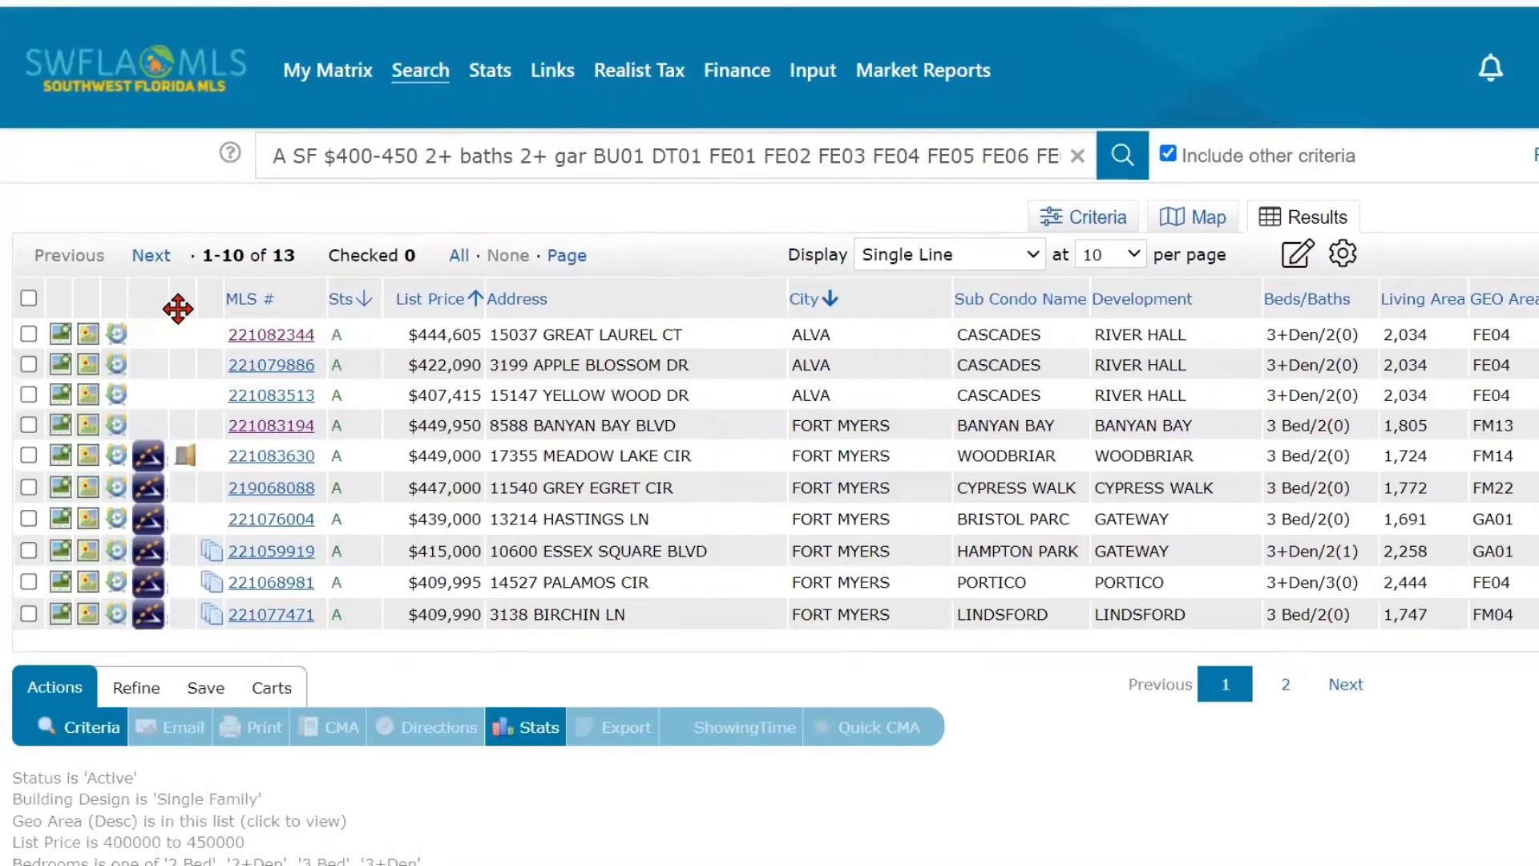
pyautogui.press('ctrl')
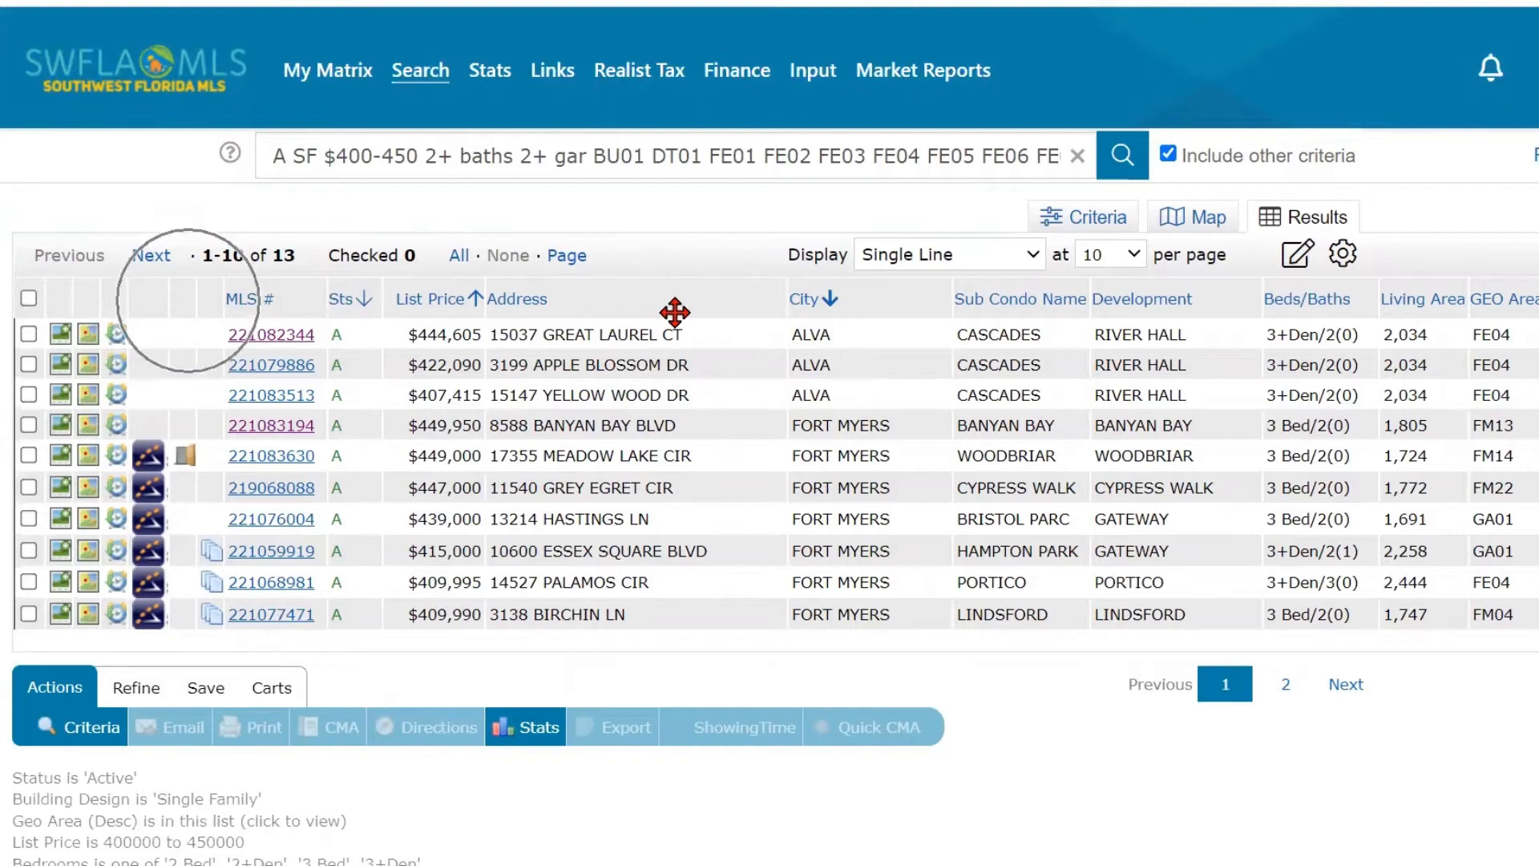
# - Insert an HOA Fee column after the Address column in the single-line results table
pyautogui.press('ctrl')
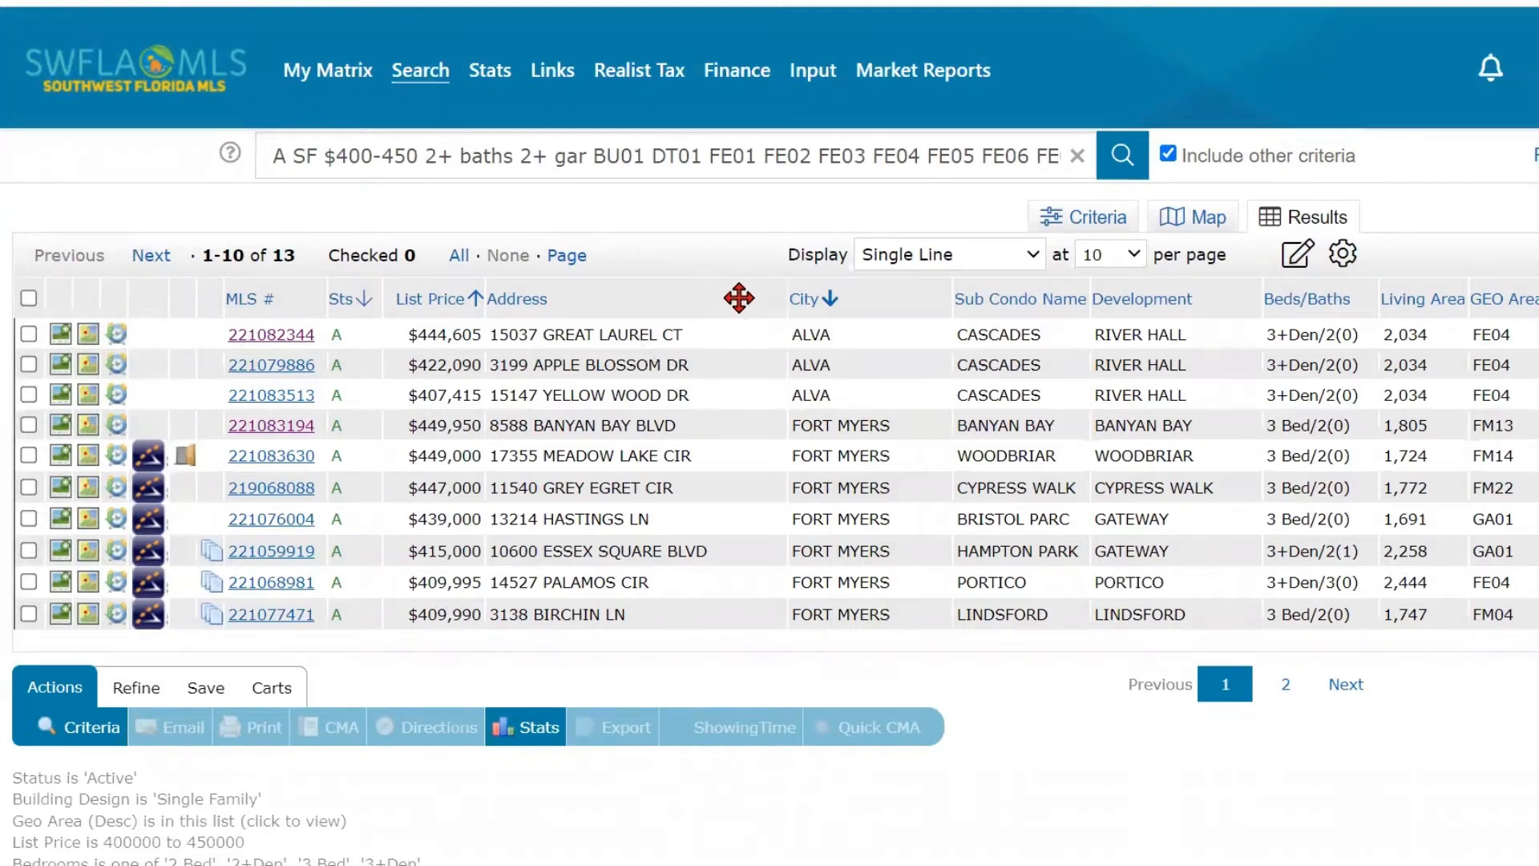
pyautogui.press('ctrl')
pyautogui.press('ctrl')
pyautogui.click(726, 296)
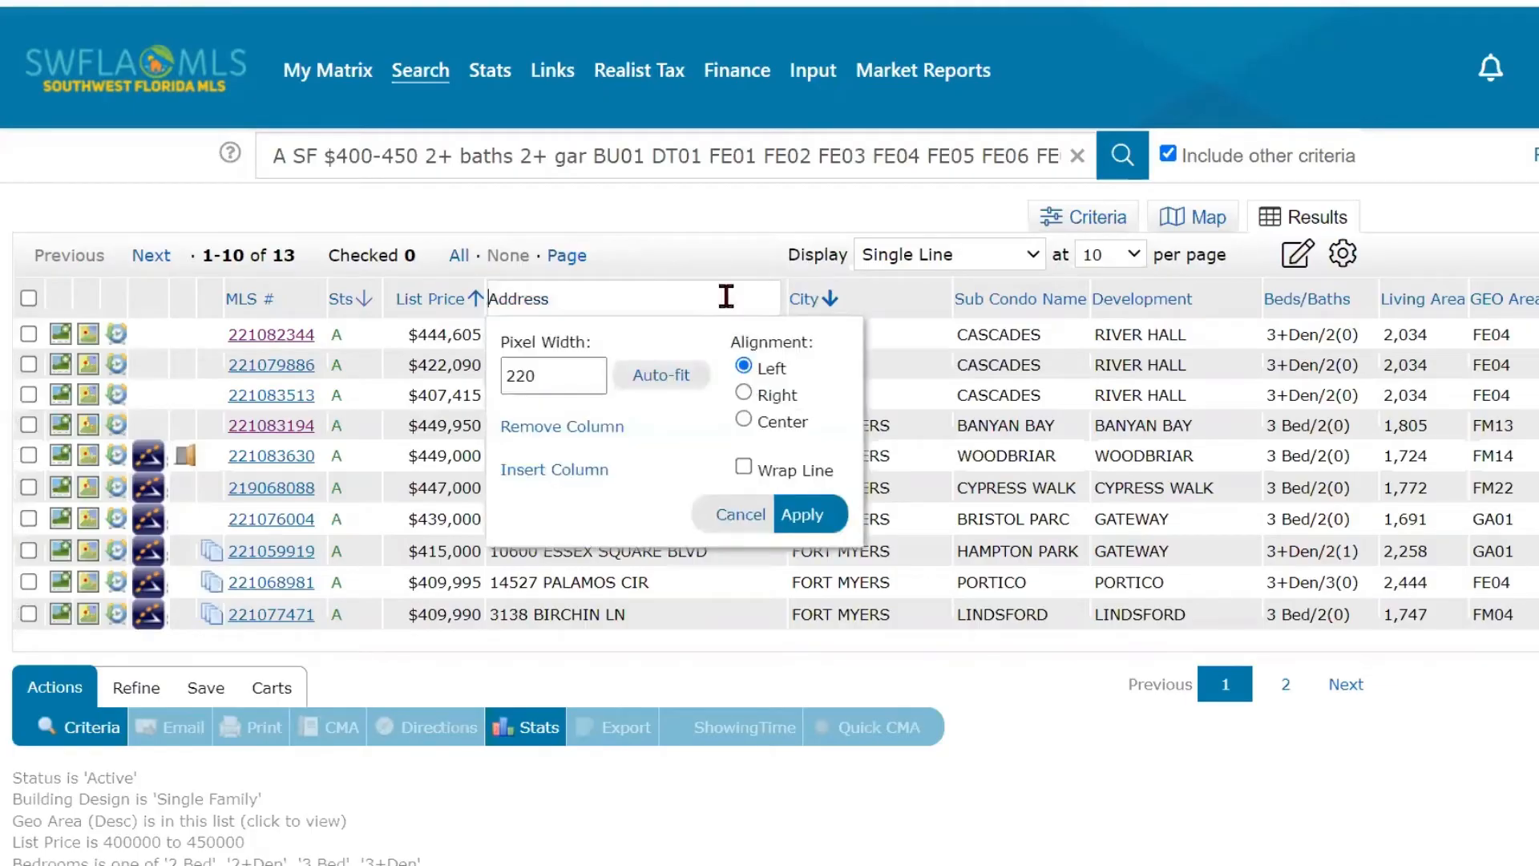
pyautogui.click(577, 477)
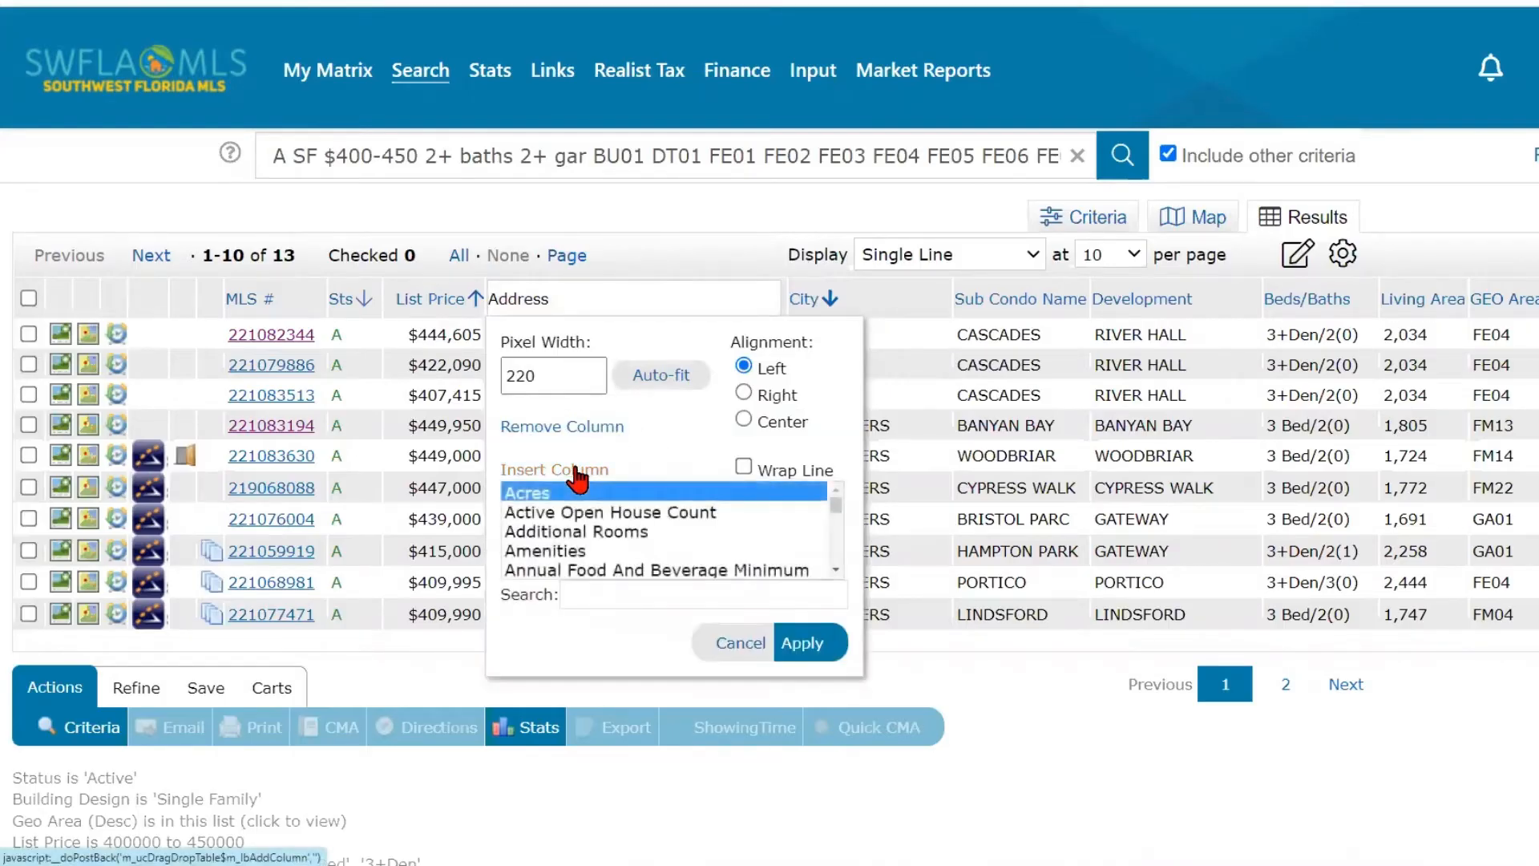
pyautogui.click(535, 603)
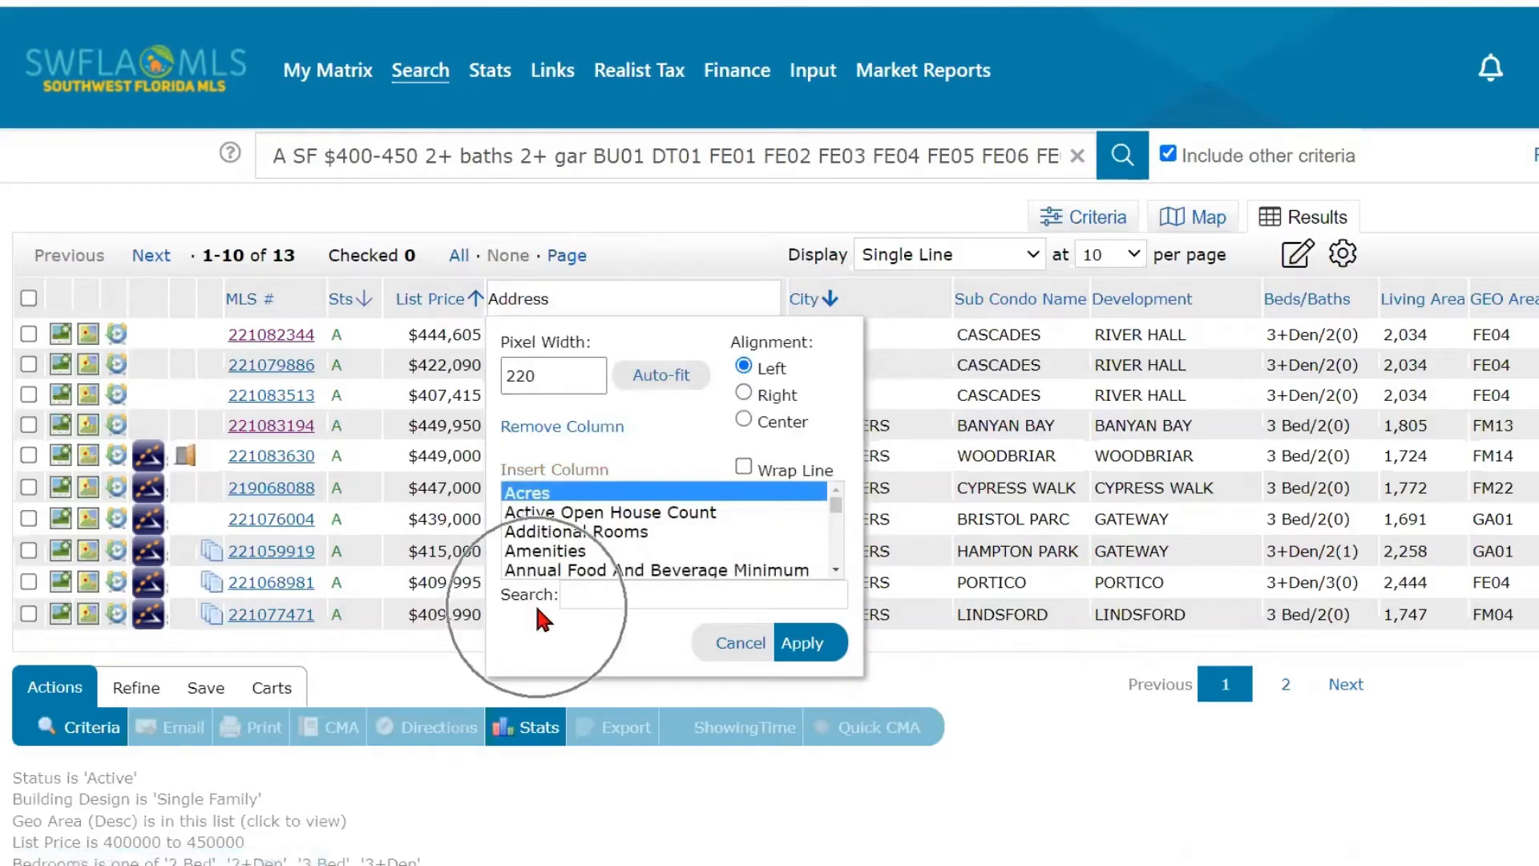
pyautogui.click(592, 593)
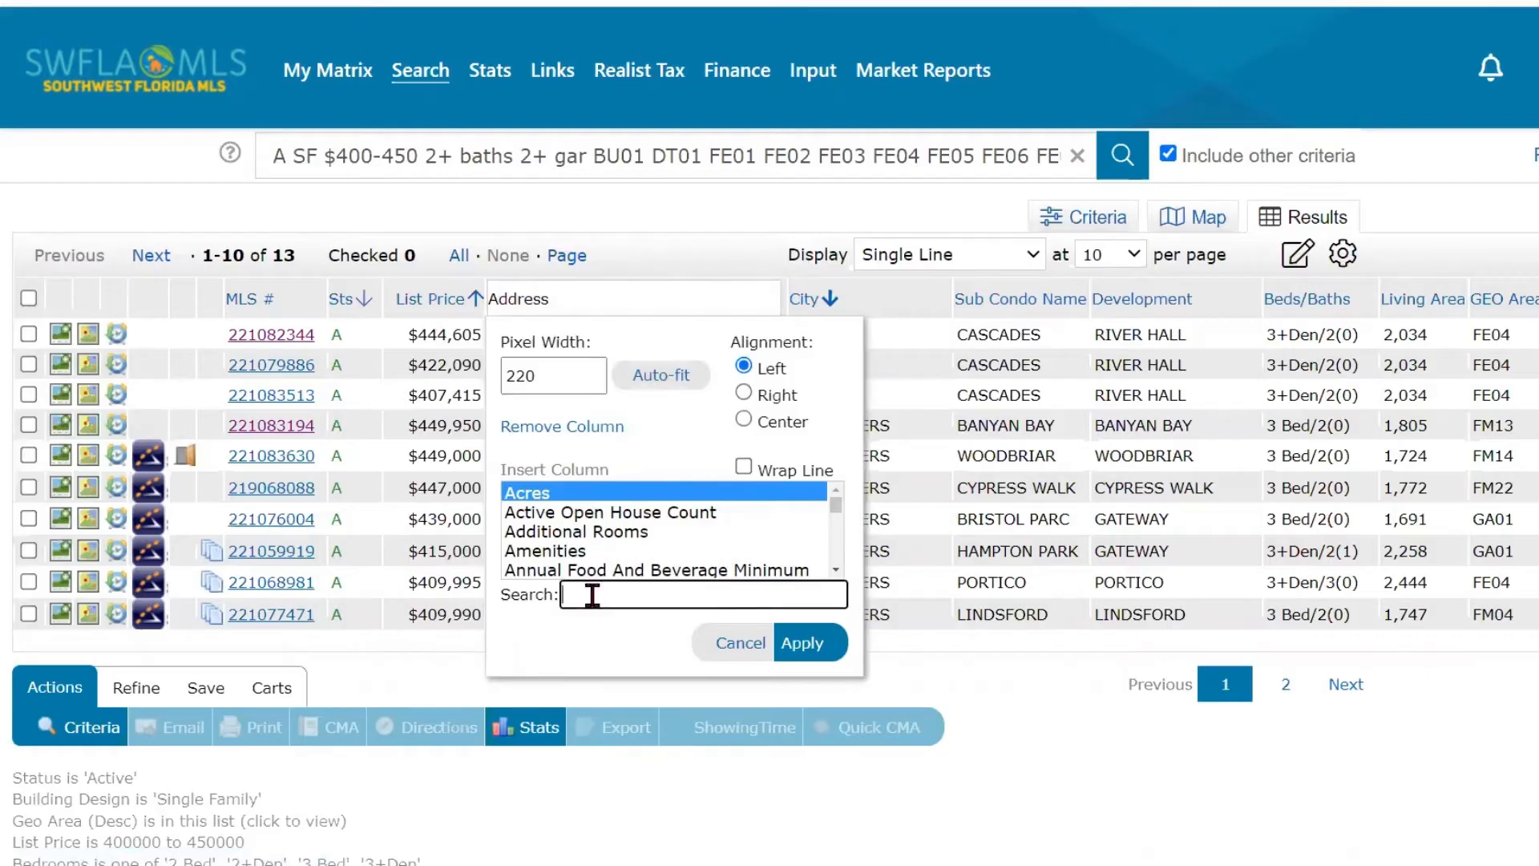
pyautogui.write('hoa')
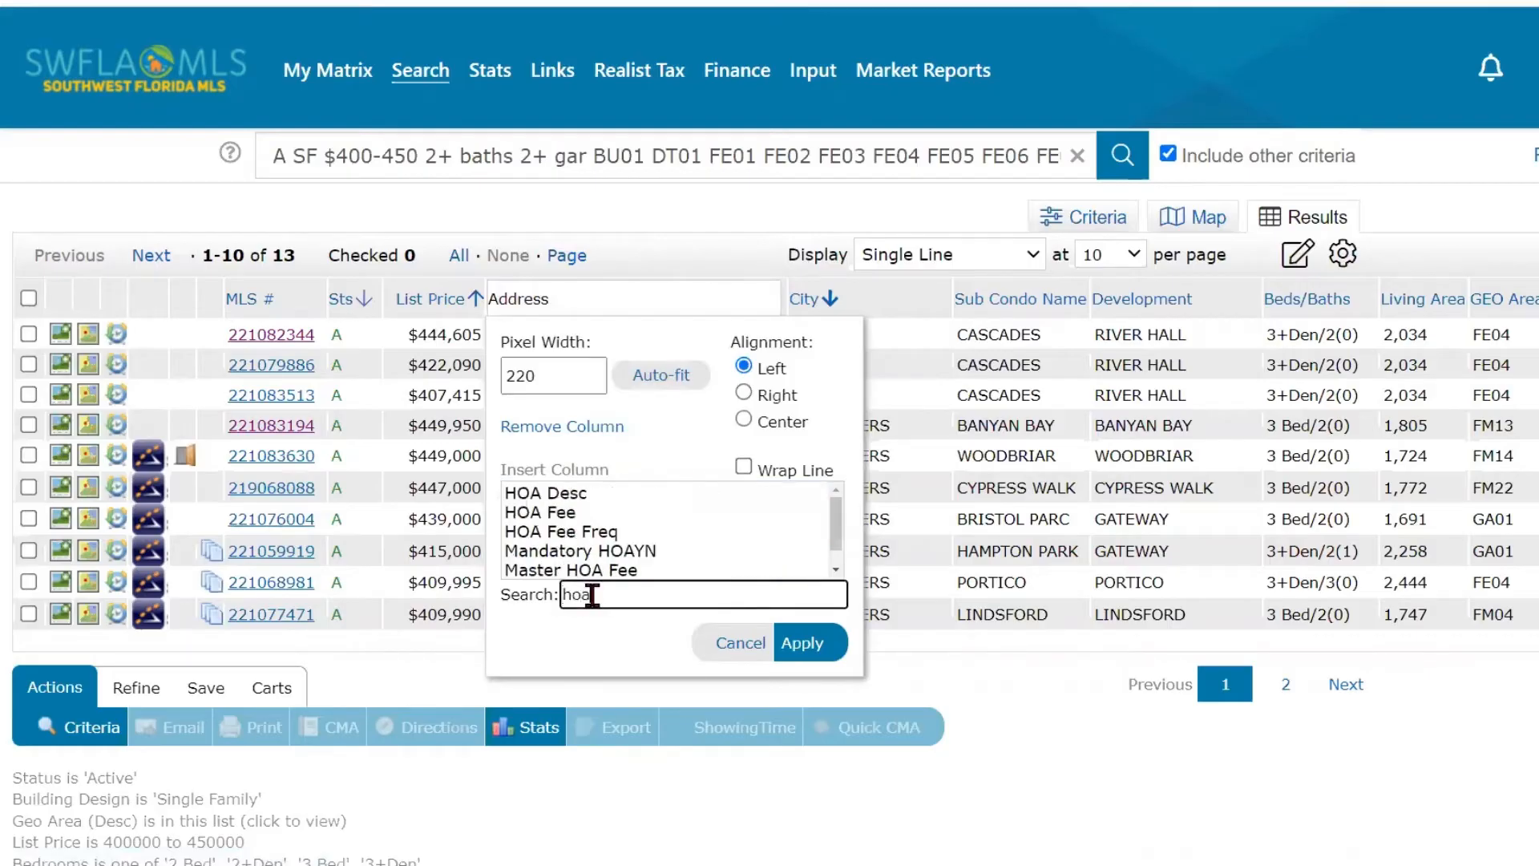
pyautogui.click(569, 513)
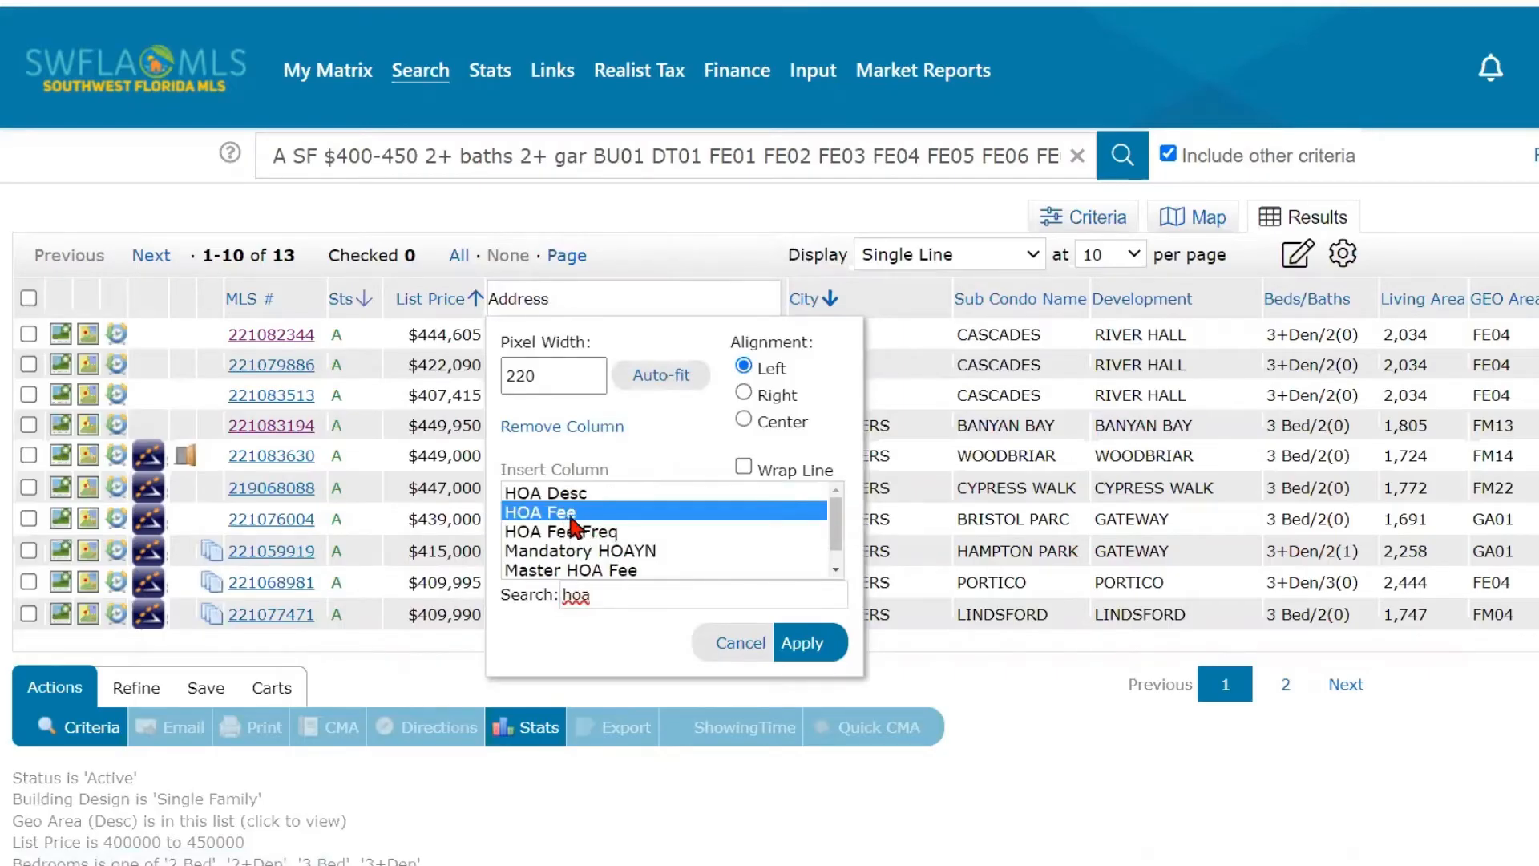
pyautogui.click(801, 642)
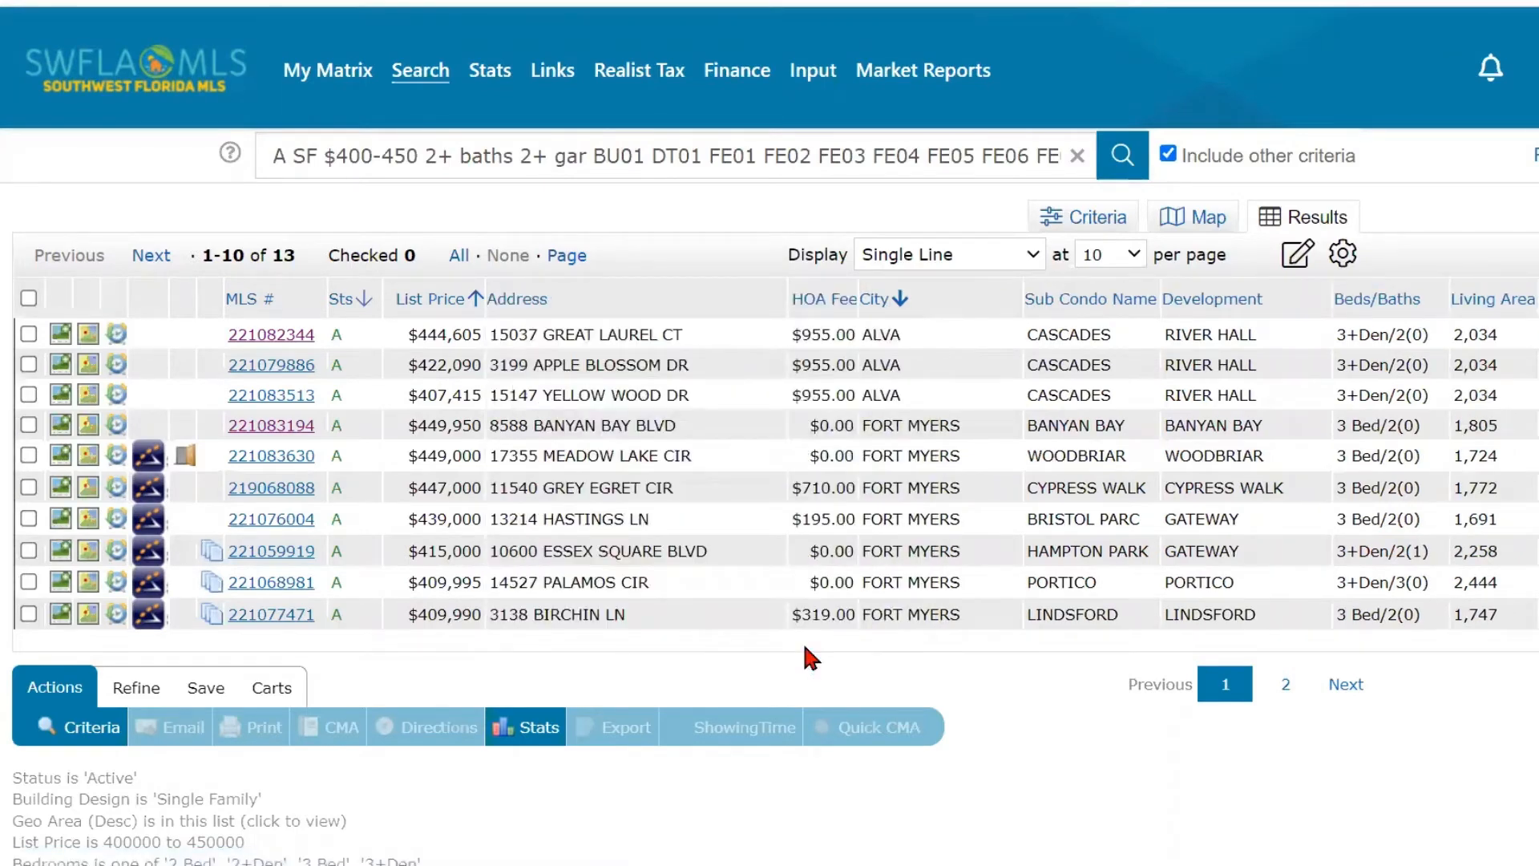
# - Move the HOA Fee column so that it sits between List Price and Address
pyautogui.click(833, 284)
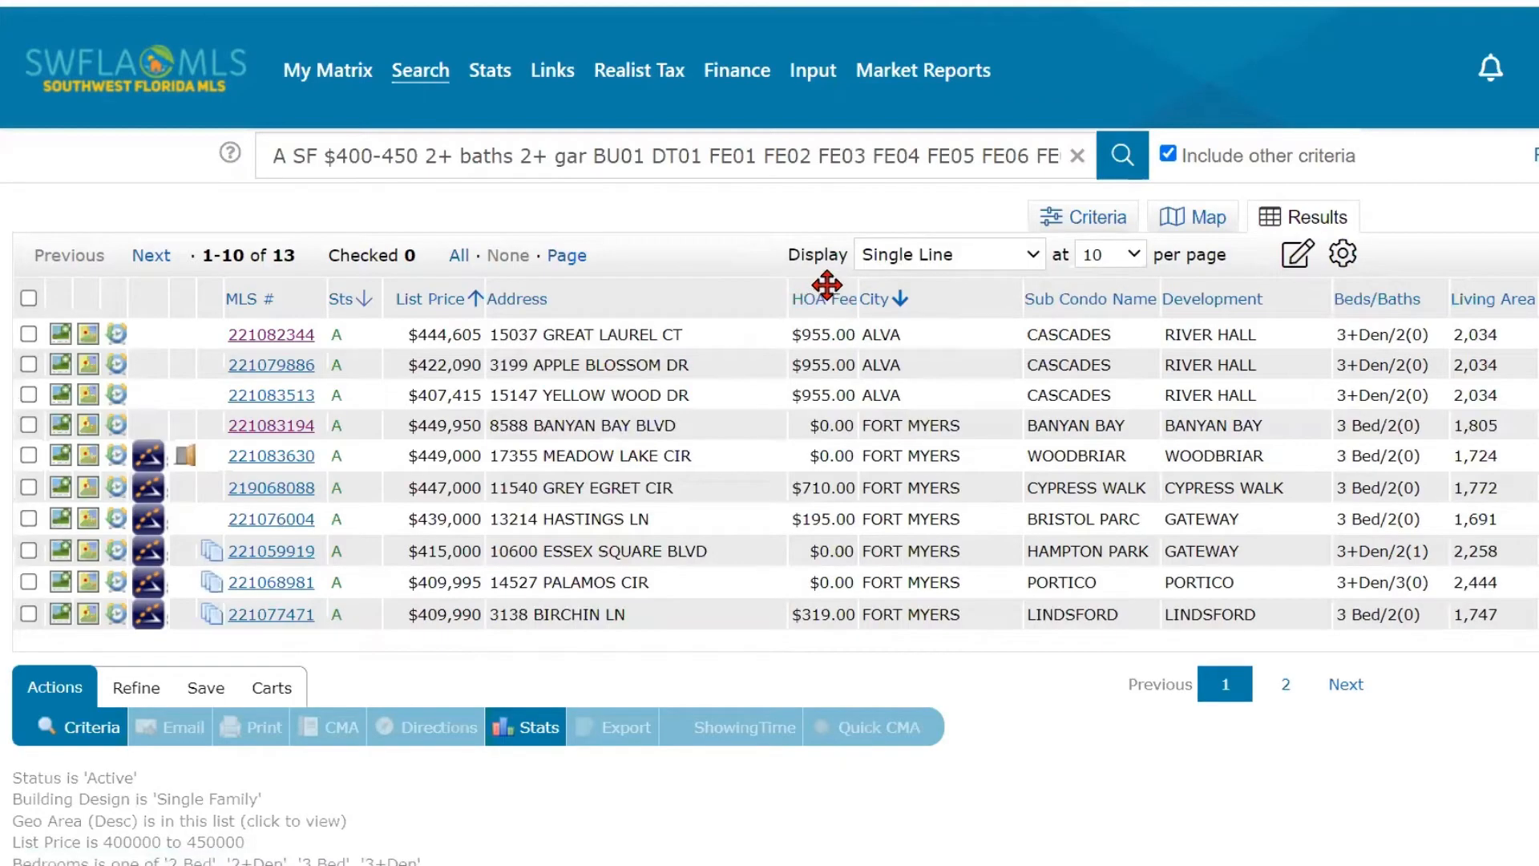
pyautogui.click(827, 284)
pyautogui.press('ctrl')
pyautogui.press('ctrl')
pyautogui.moveTo(825, 285); pyautogui.dragTo(519, 285)
pyautogui.press('ctrl')
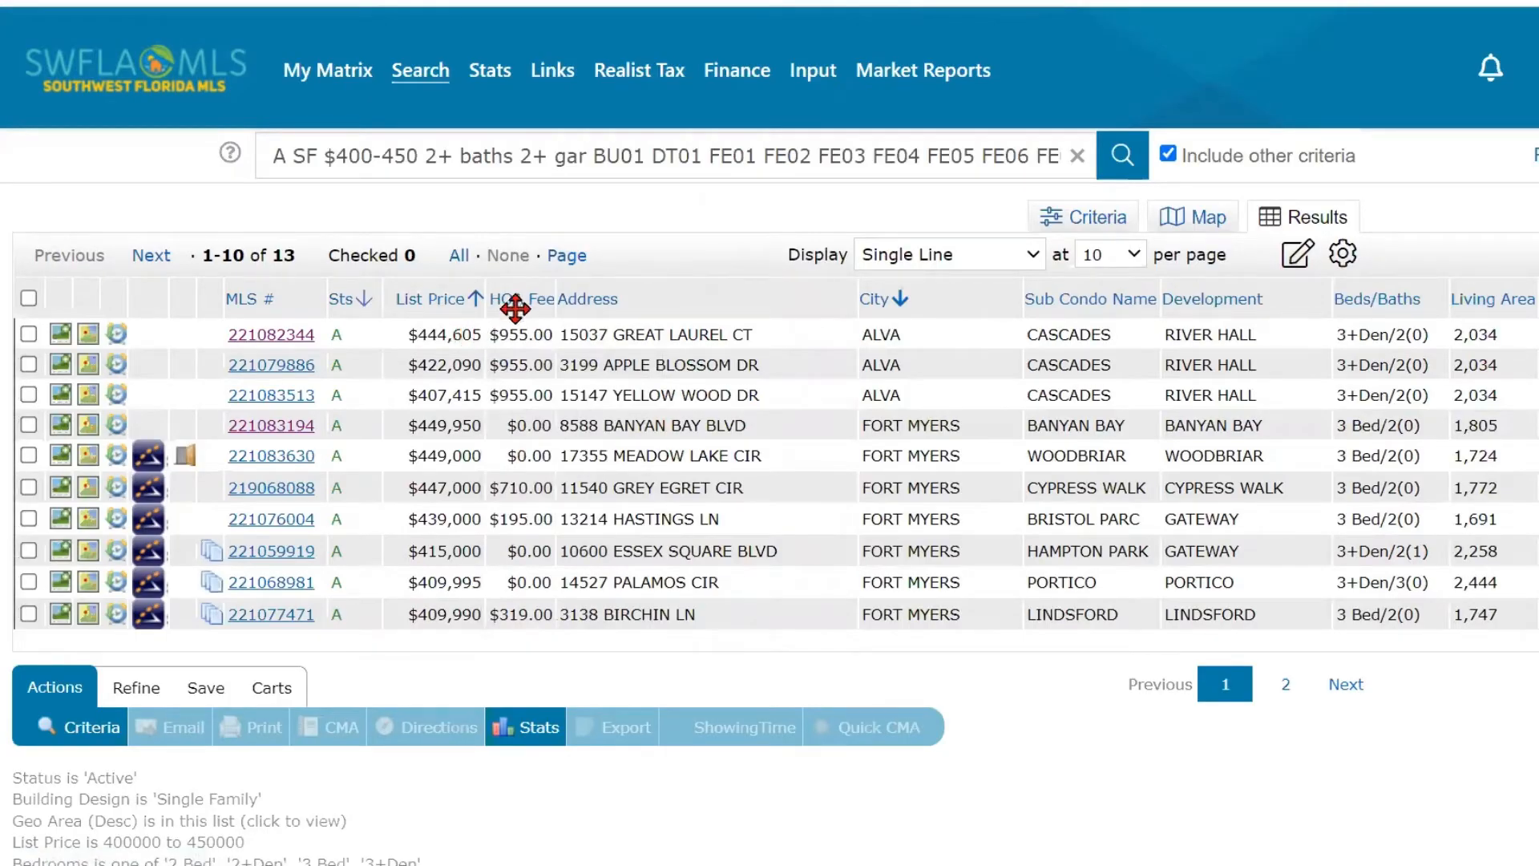
pyautogui.press('ctrl')
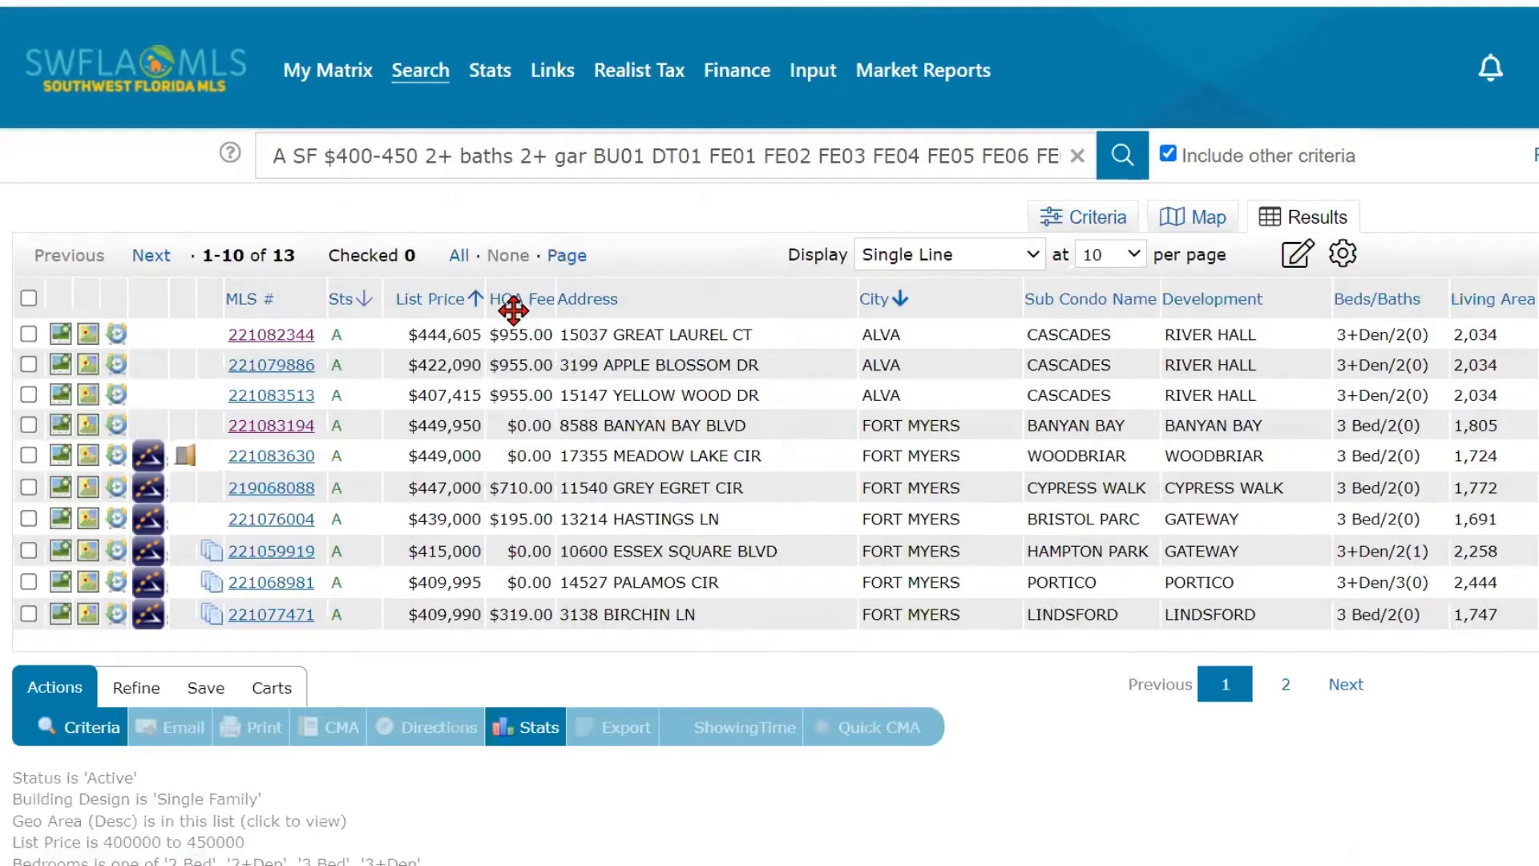
# - Insert an HOA Fee Freq column and move it between the HOA Fee and Address columns
pyautogui.press('ctrl')
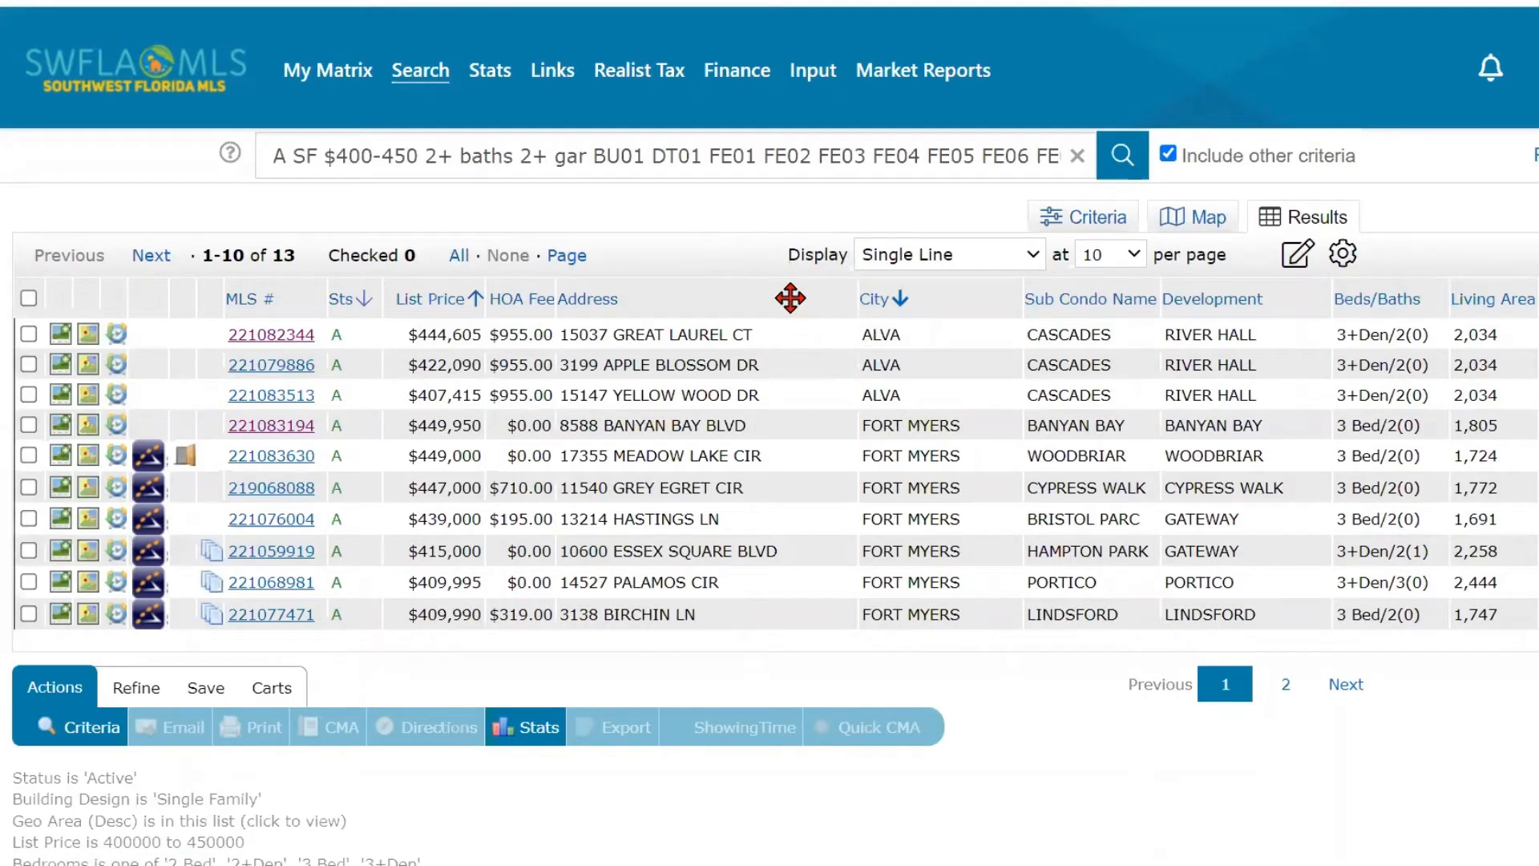
pyautogui.click(790, 298)
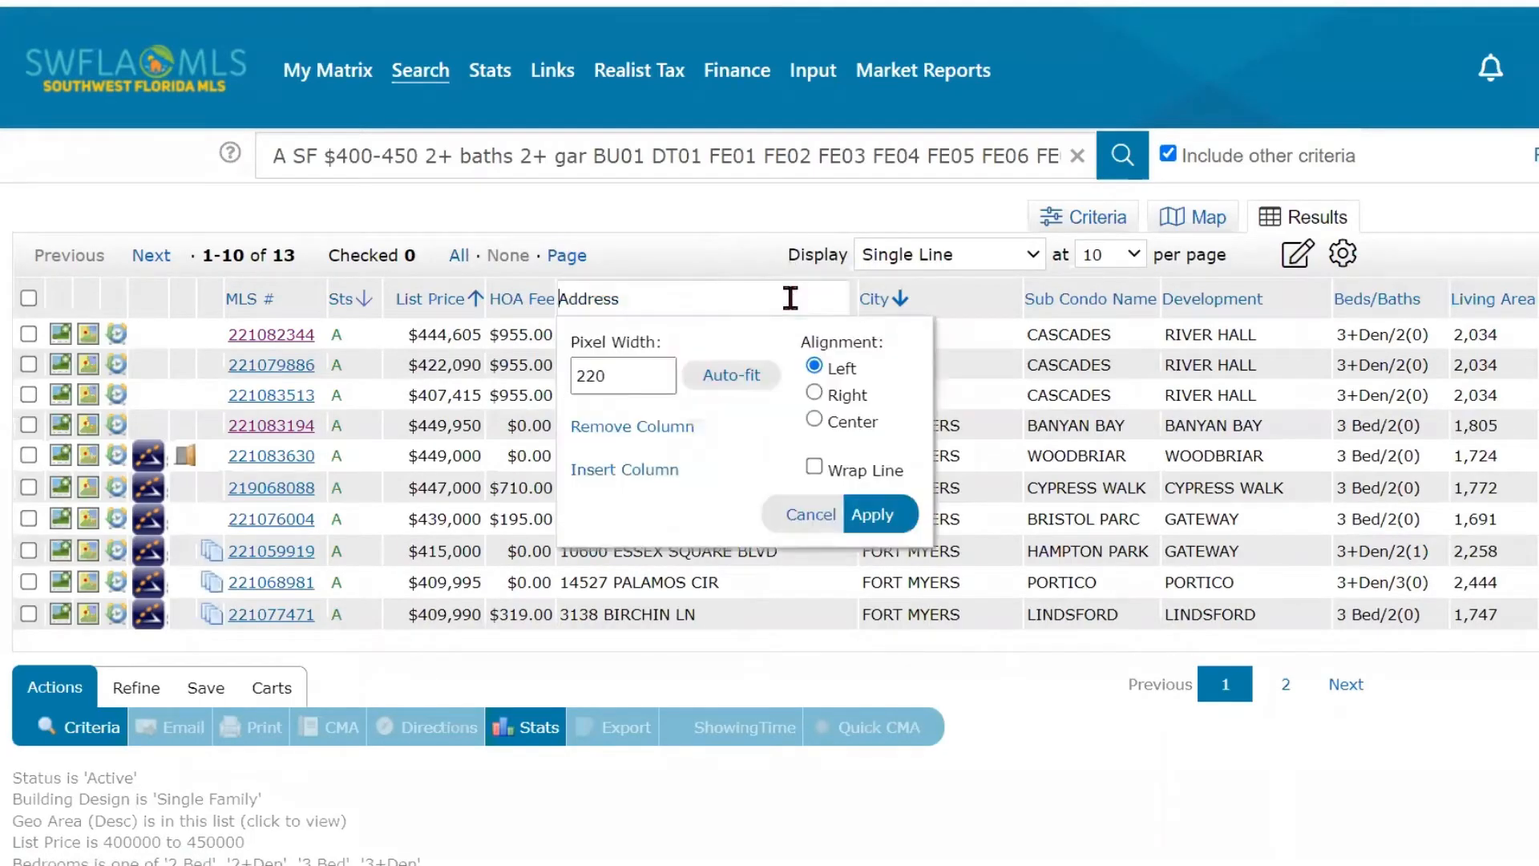
pyautogui.click(645, 472)
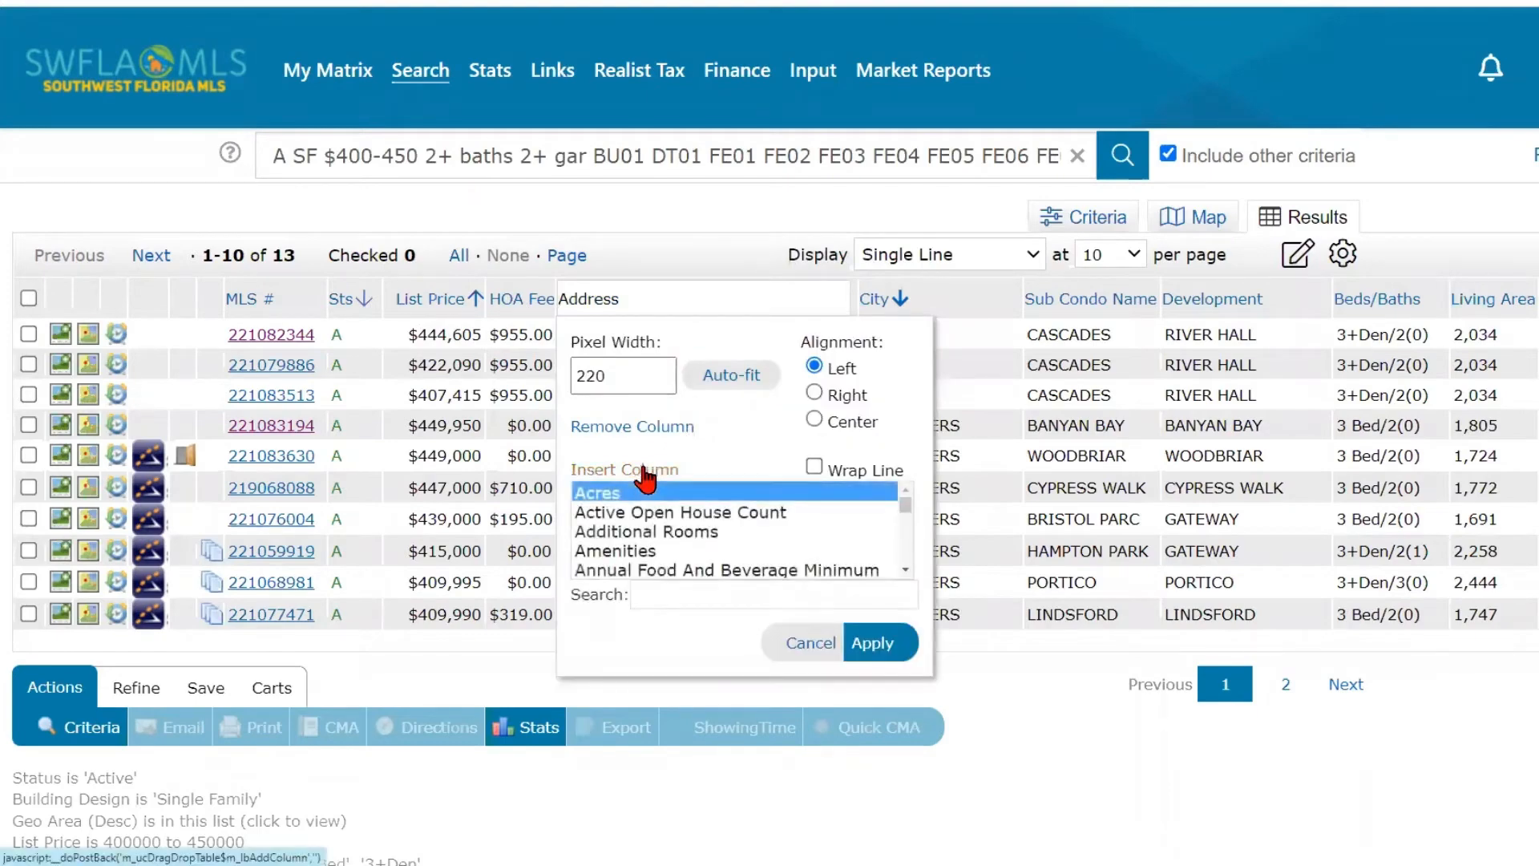
pyautogui.click(638, 595)
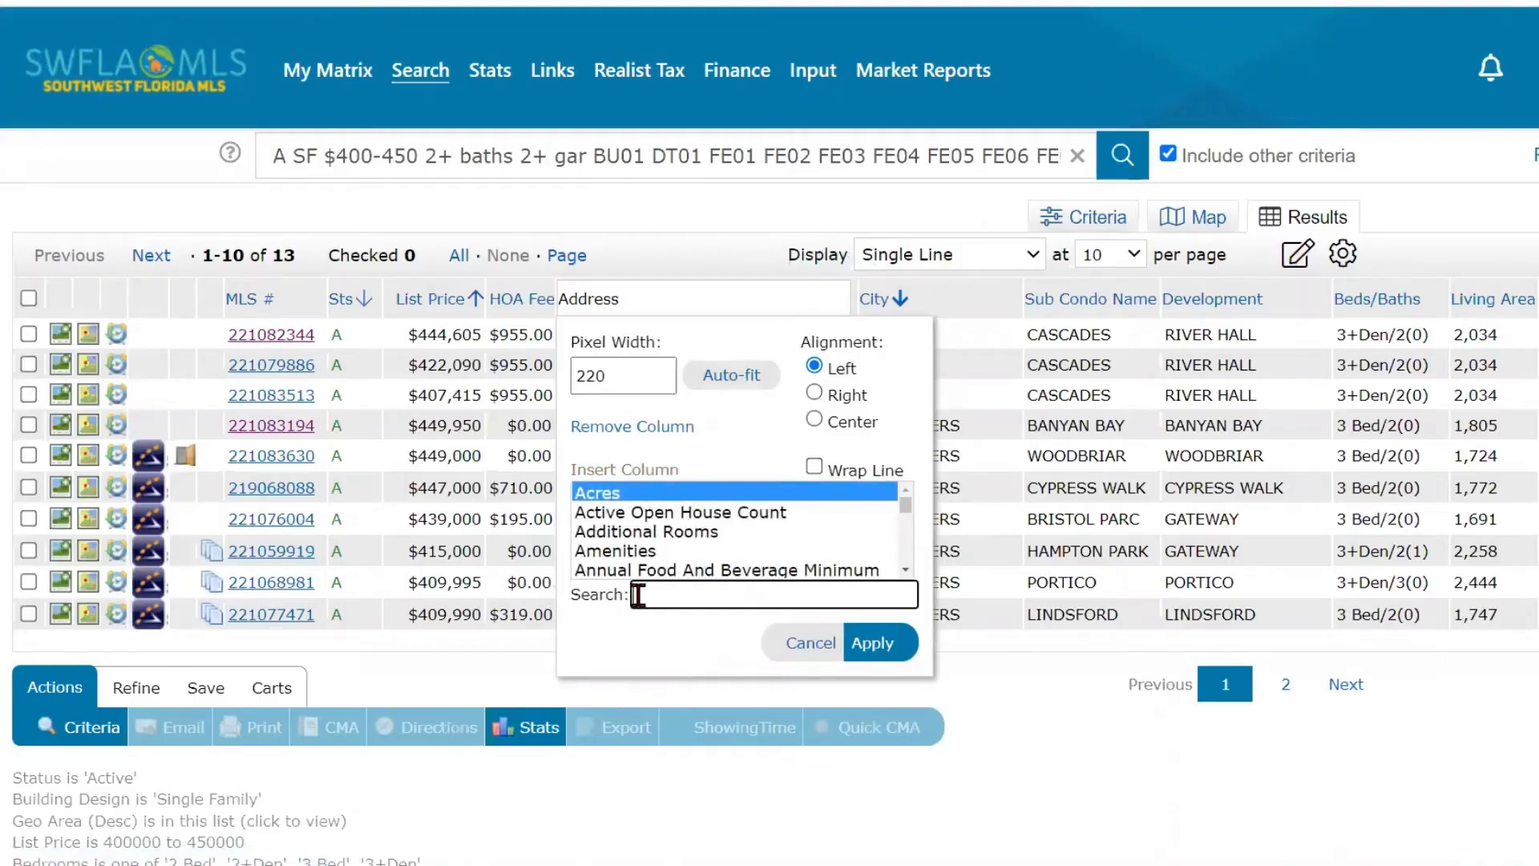
pyautogui.write('ho')
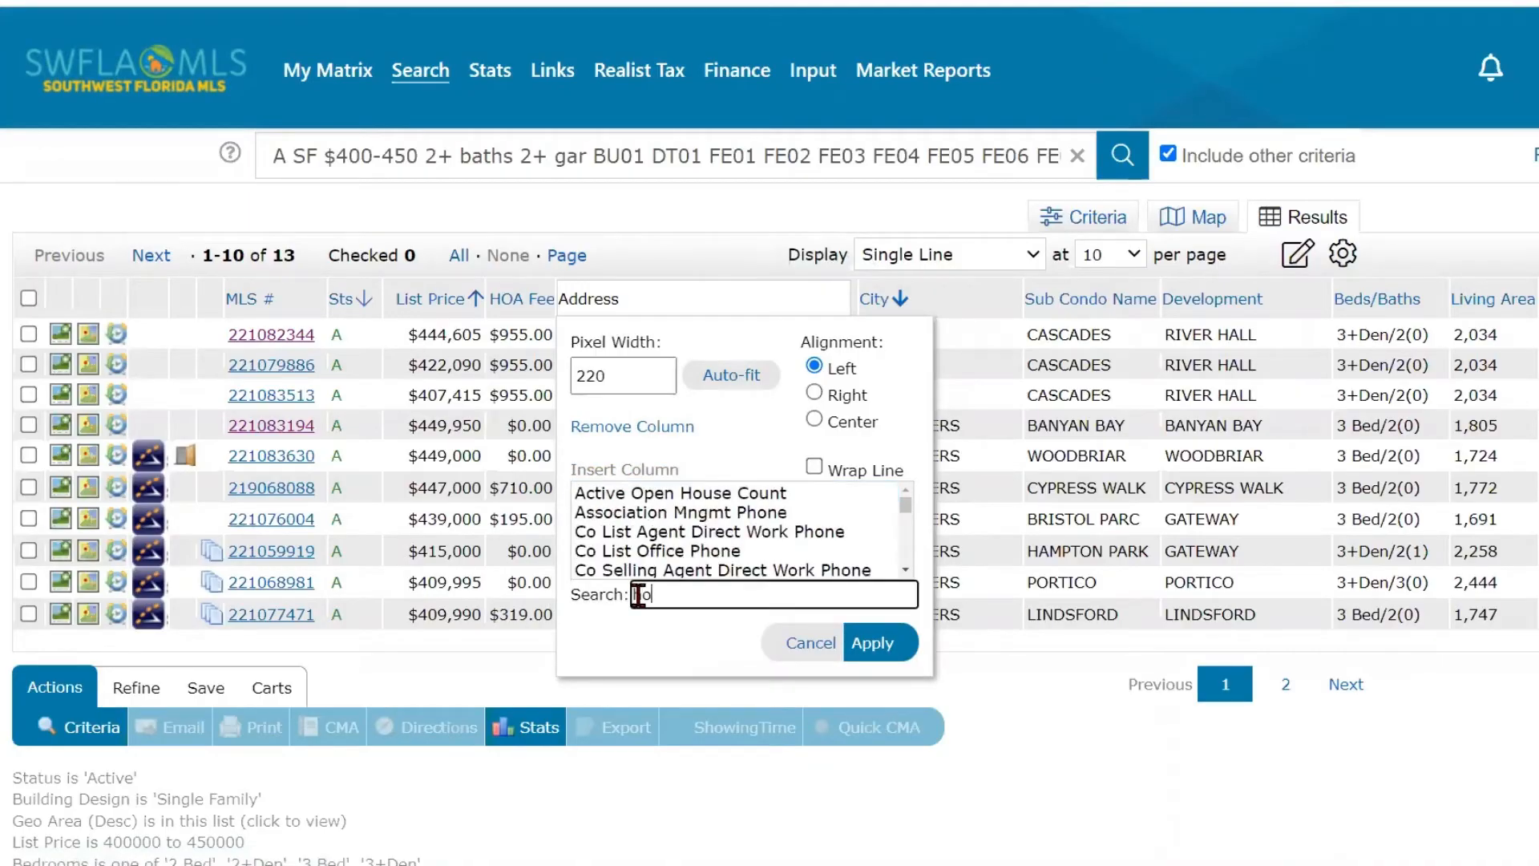
pyautogui.write('a')
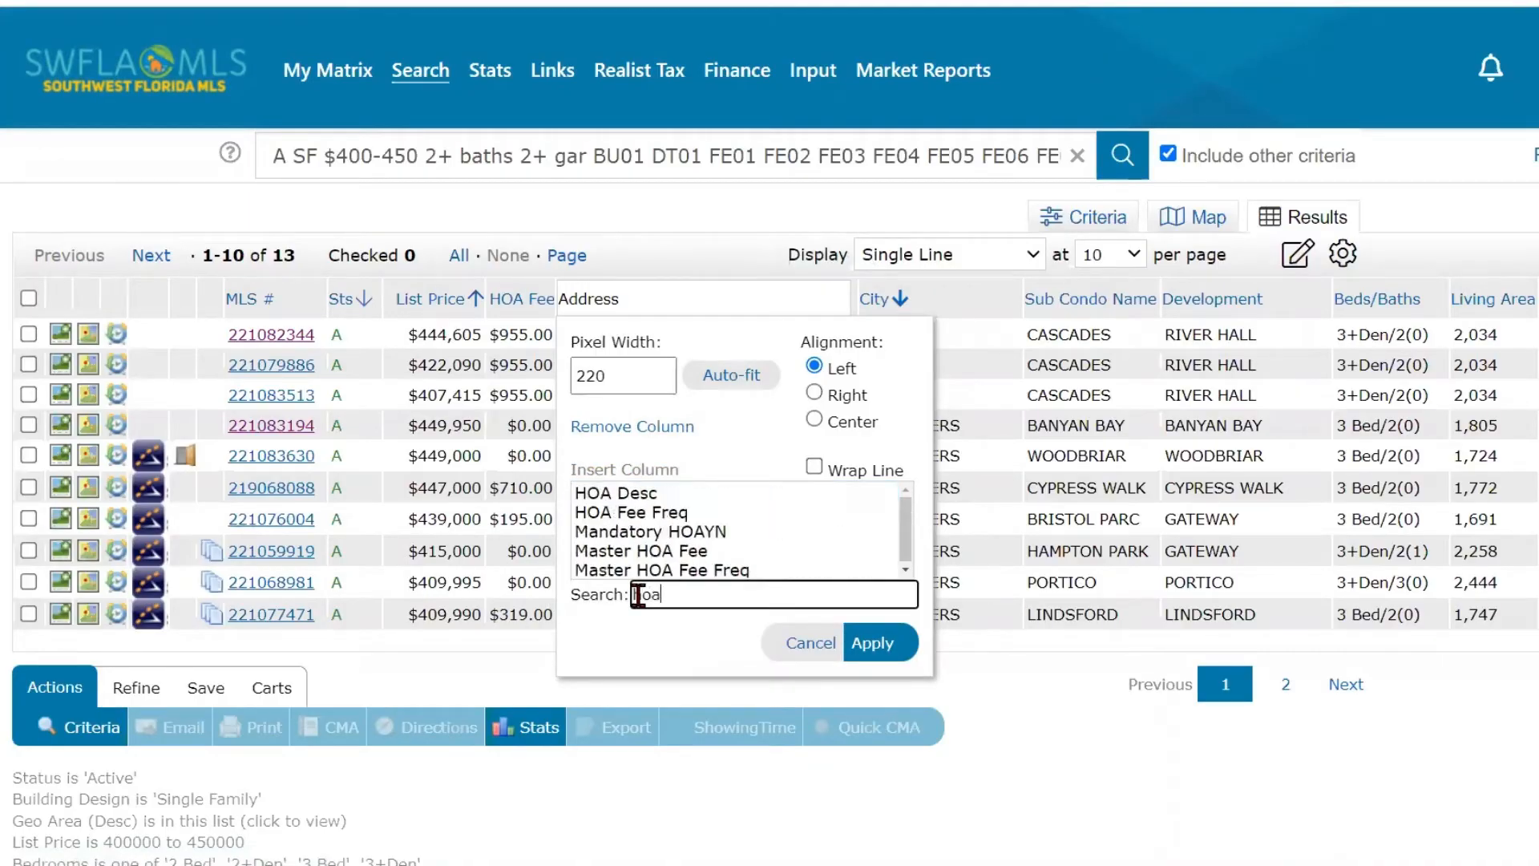
pyautogui.click(646, 517)
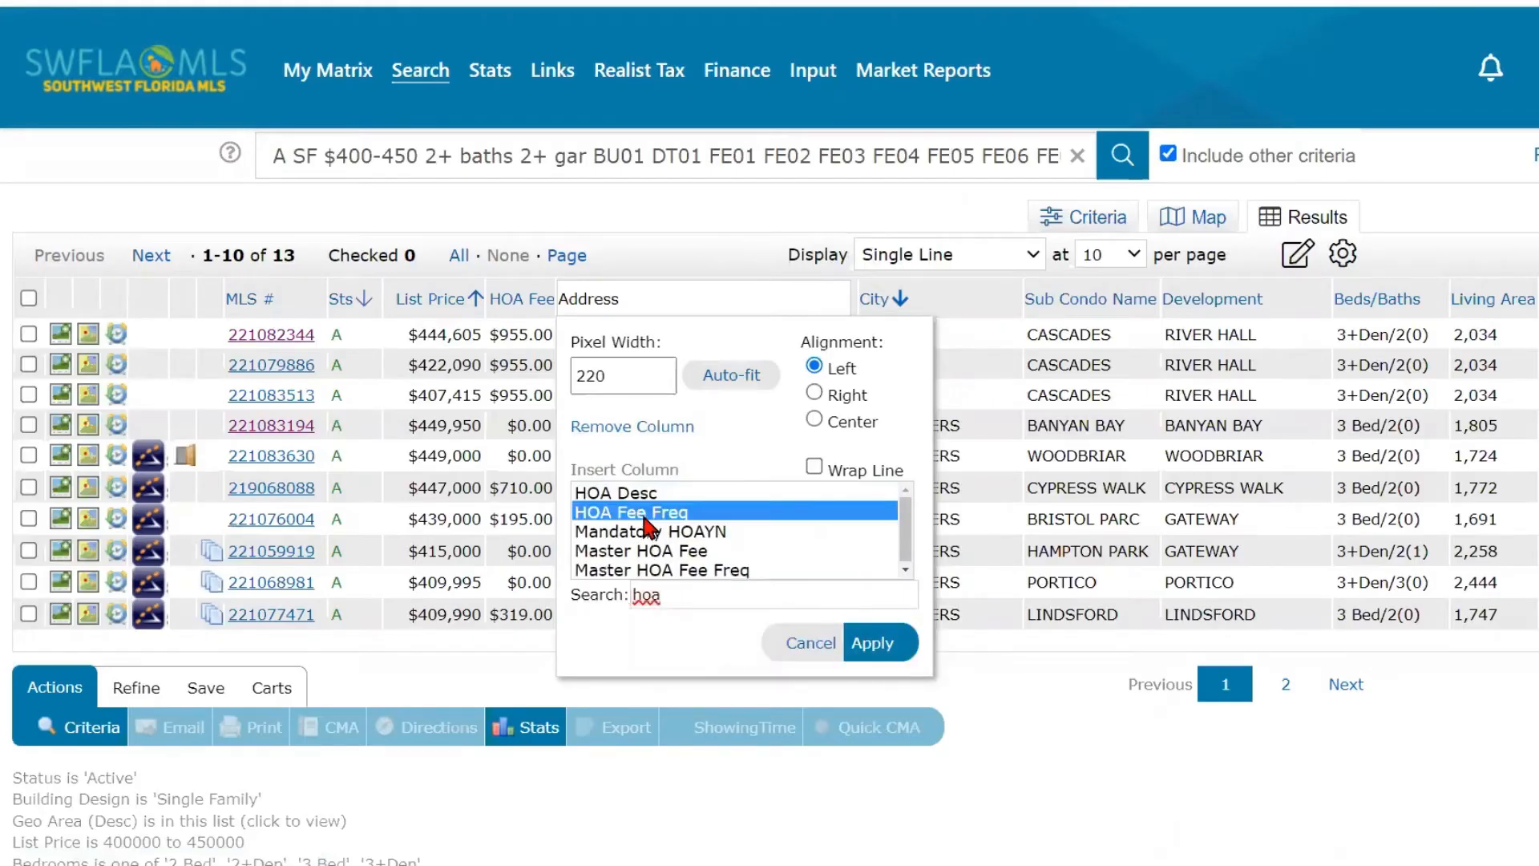
pyautogui.click(859, 641)
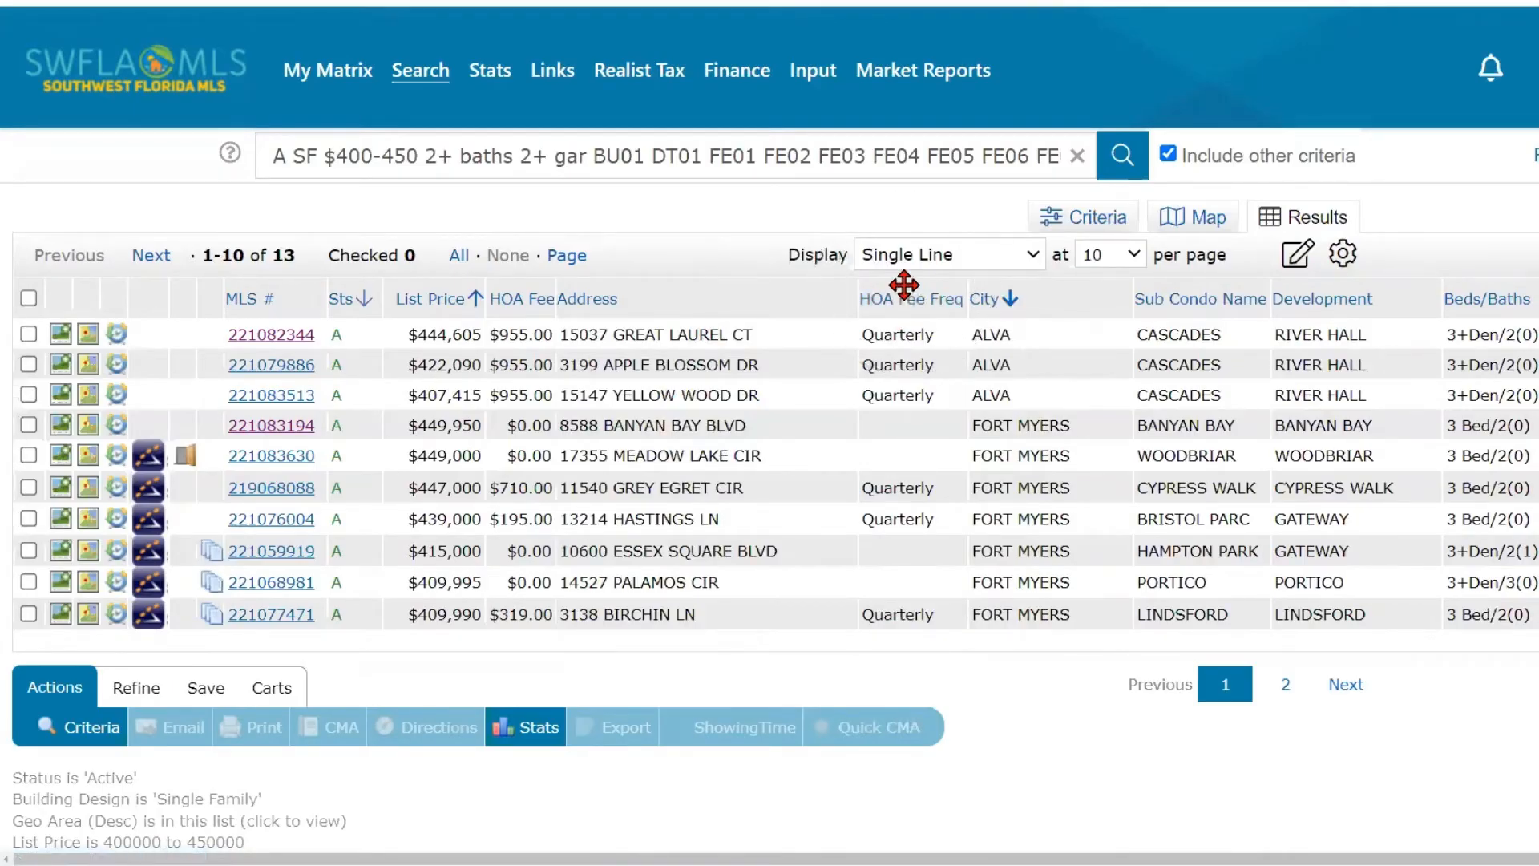
pyautogui.moveTo(904, 284); pyautogui.dragTo(600, 282)
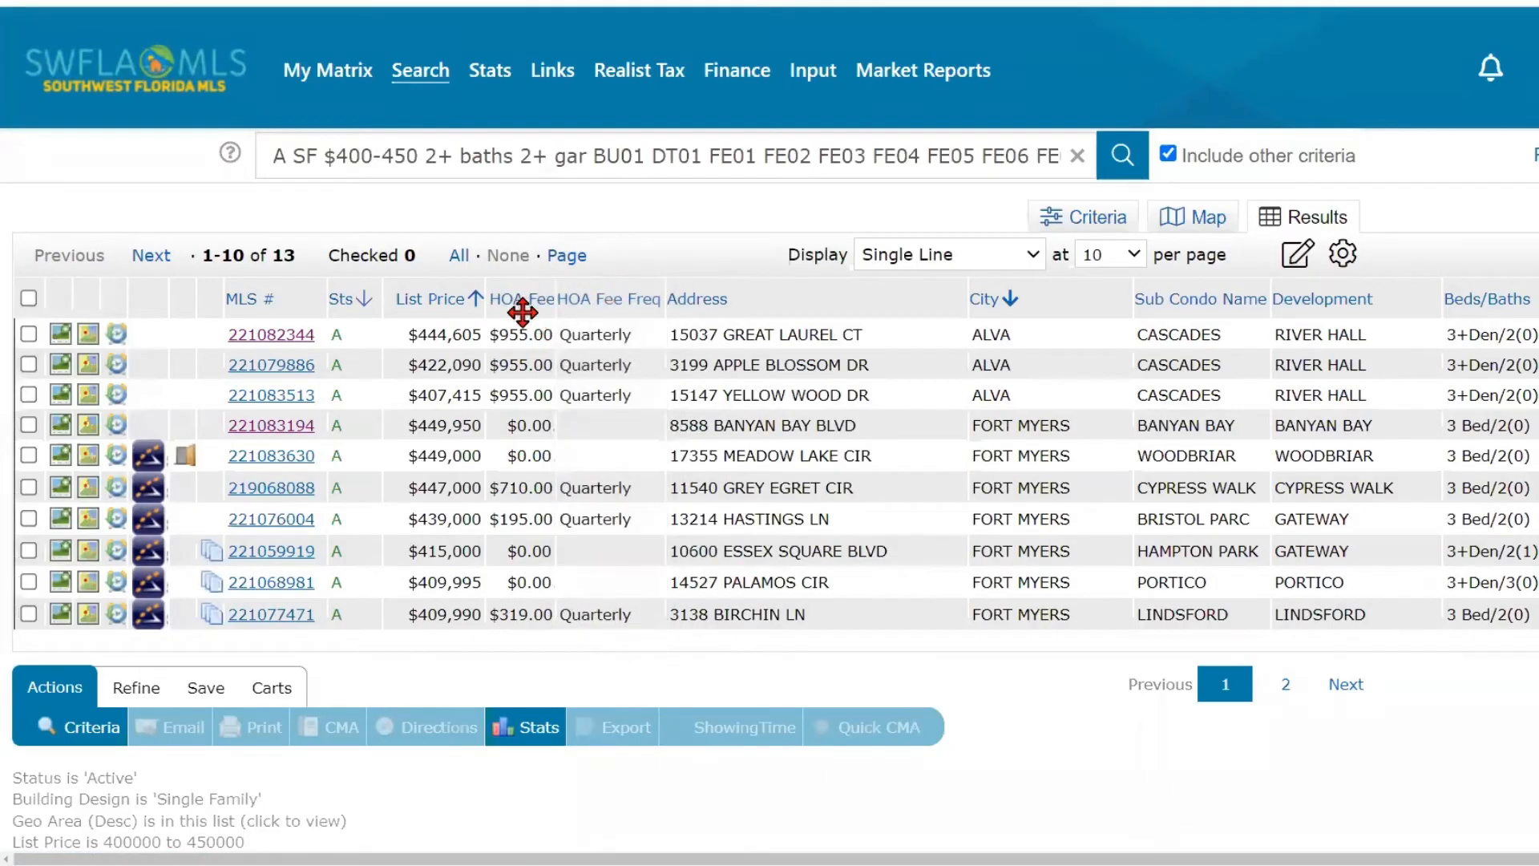
pyautogui.click(870, 298)
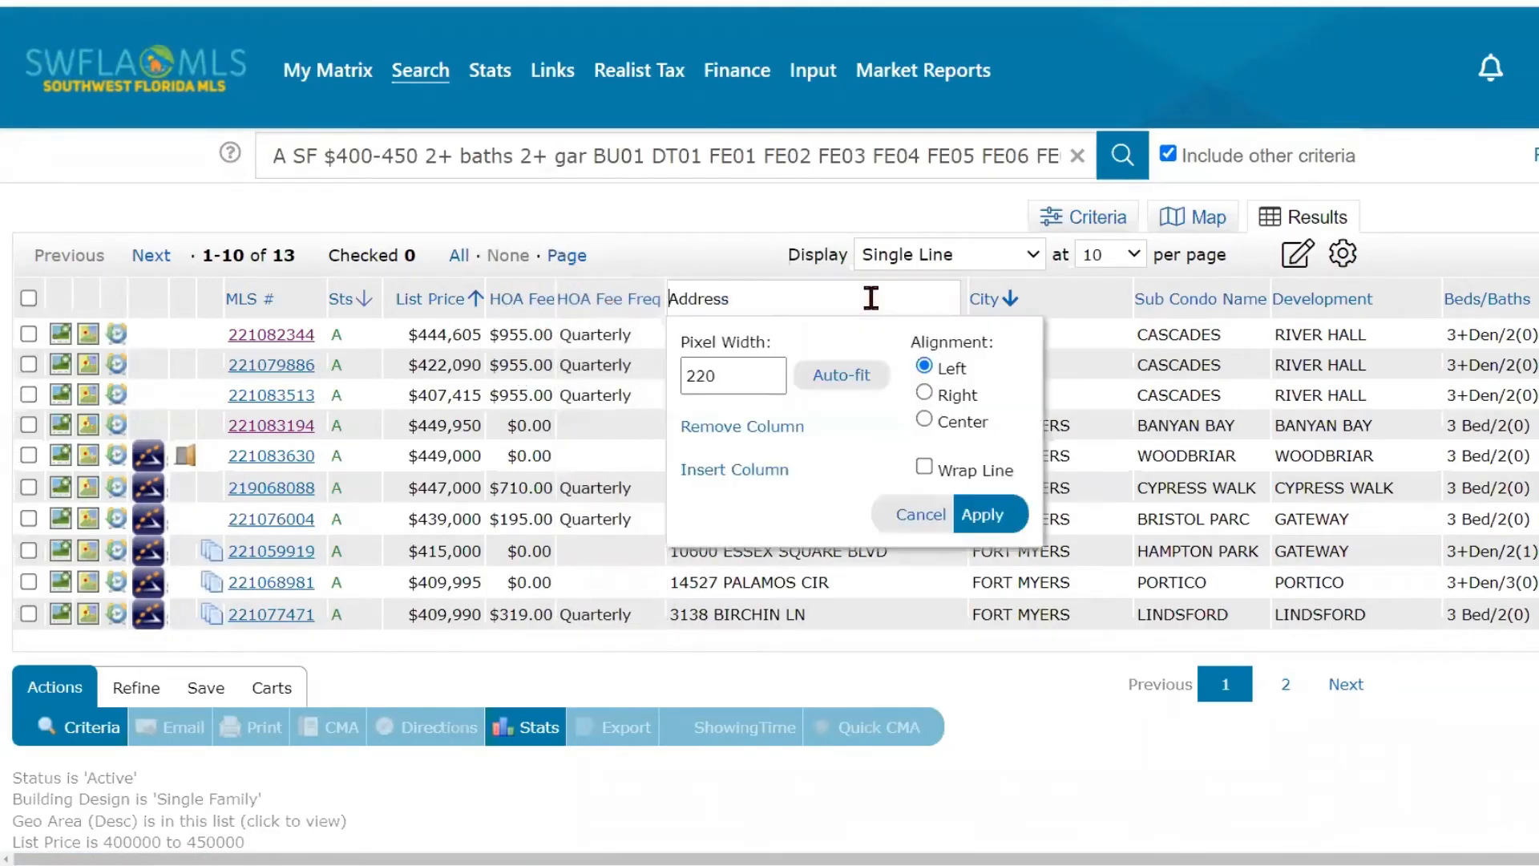
pyautogui.click(720, 473)
pyautogui.click(741, 492)
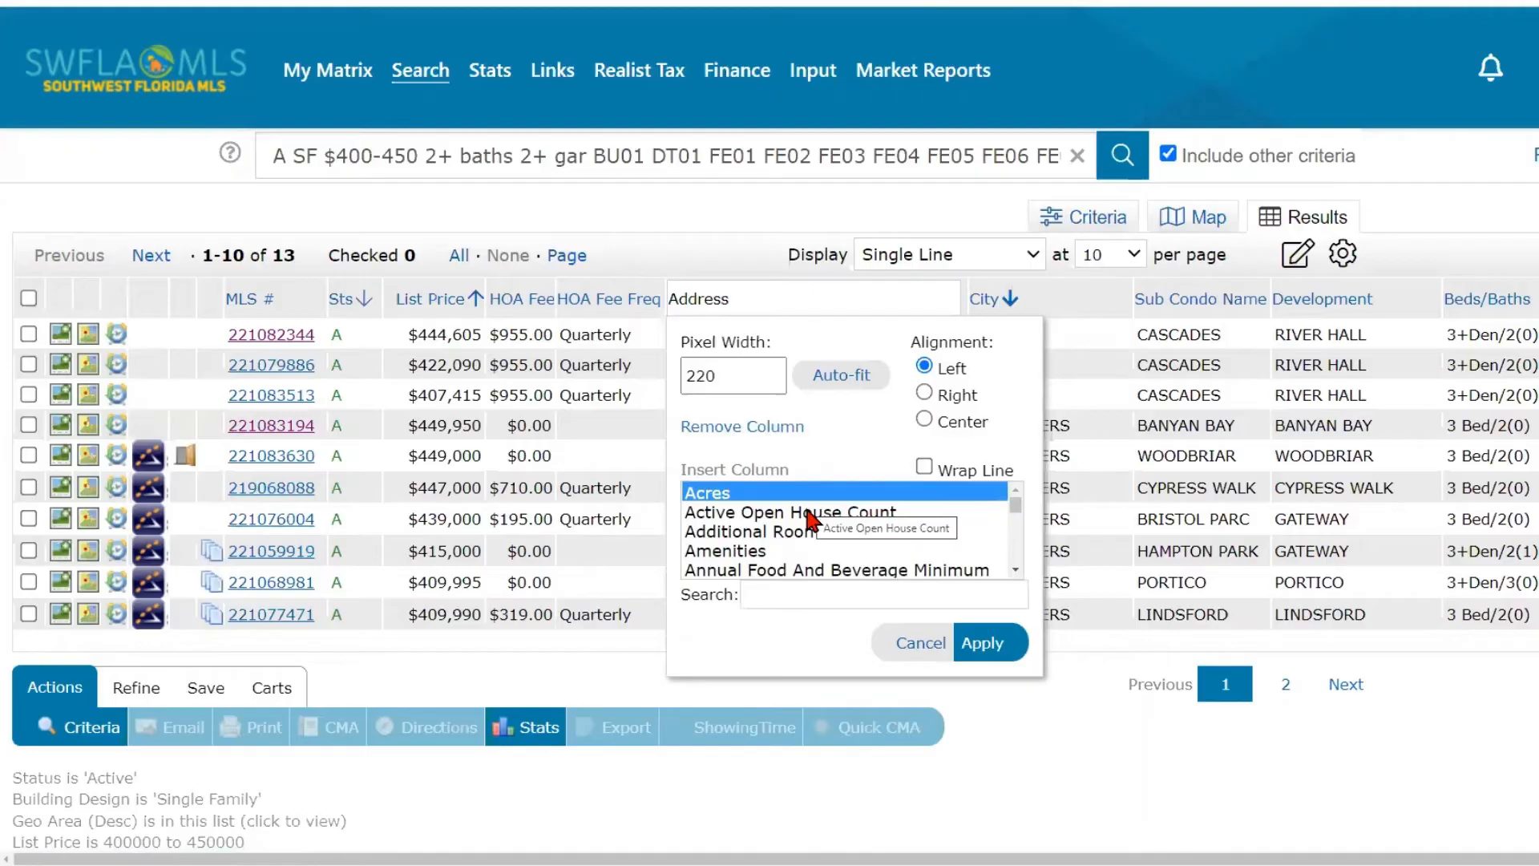
pyautogui.click(603, 312)
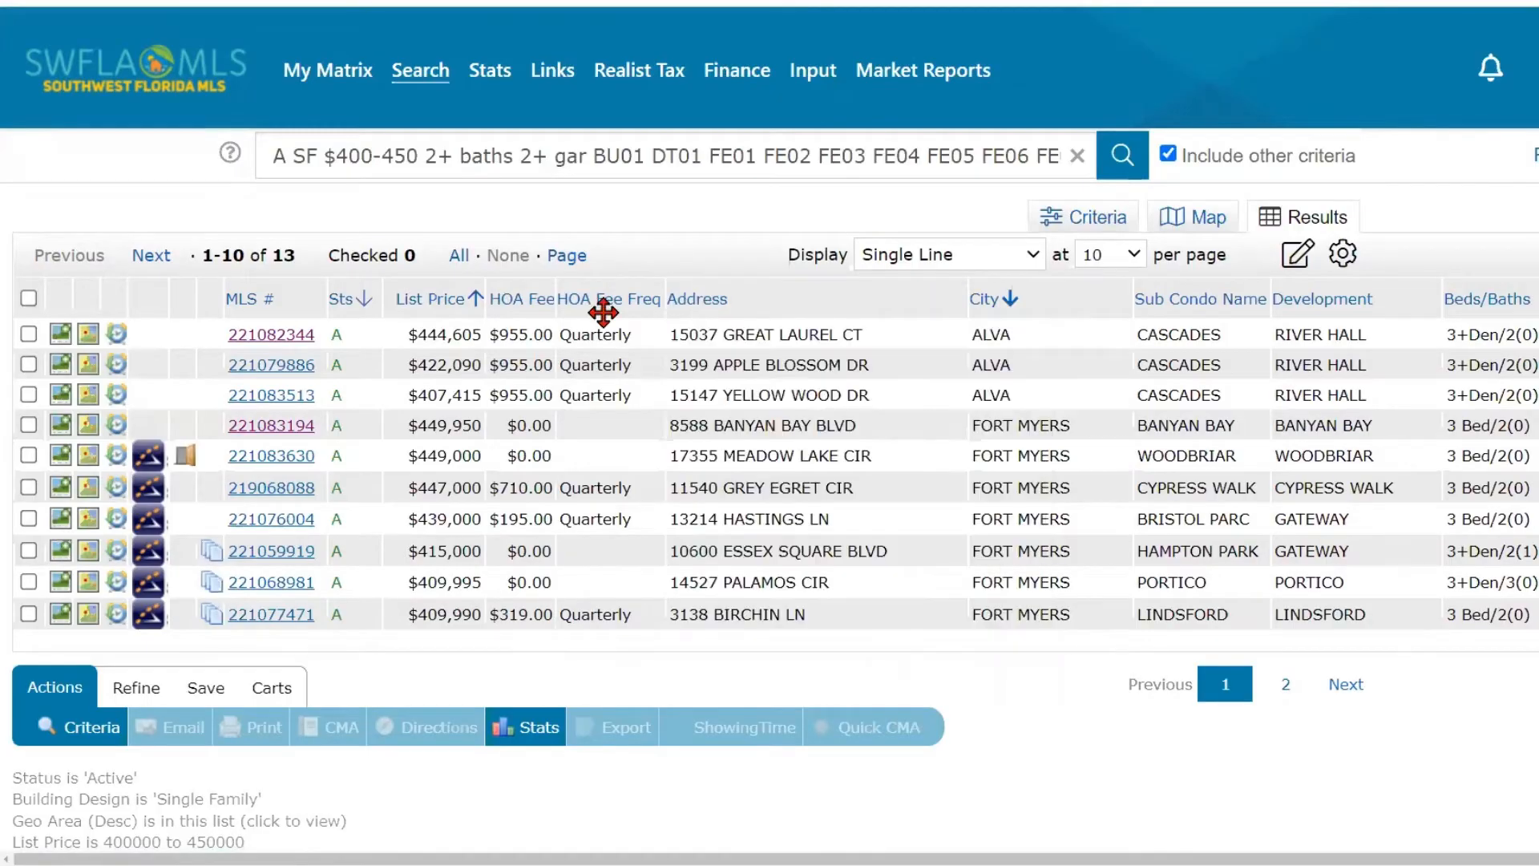
# - Widen the HOA Fee column slightly and narrow the Sts column in the results table
pyautogui.click(553, 298)
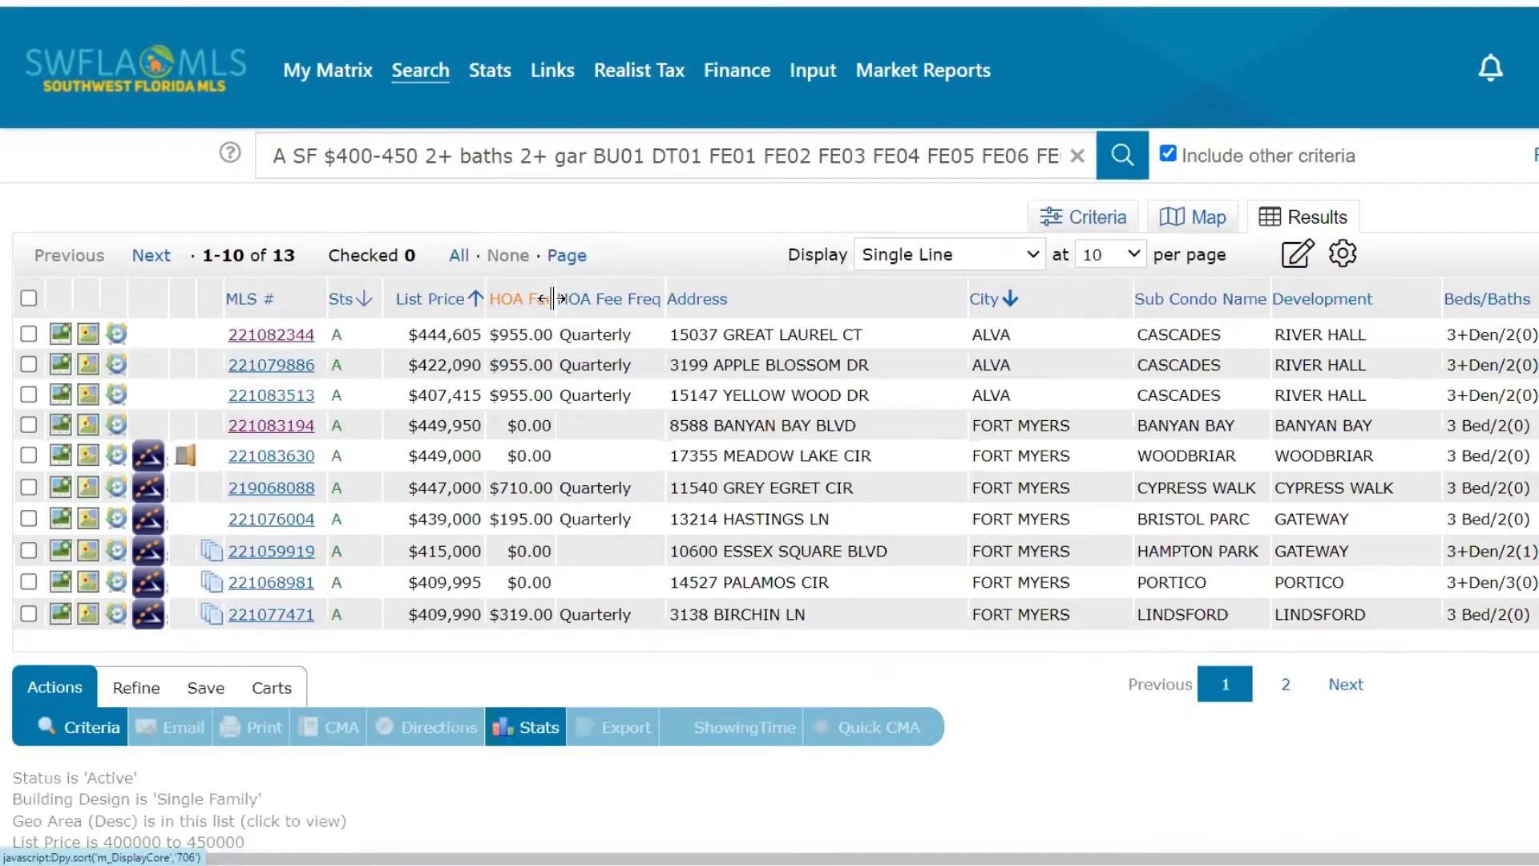
pyautogui.click(553, 298)
pyautogui.moveTo(551, 304); pyautogui.dragTo(565, 304)
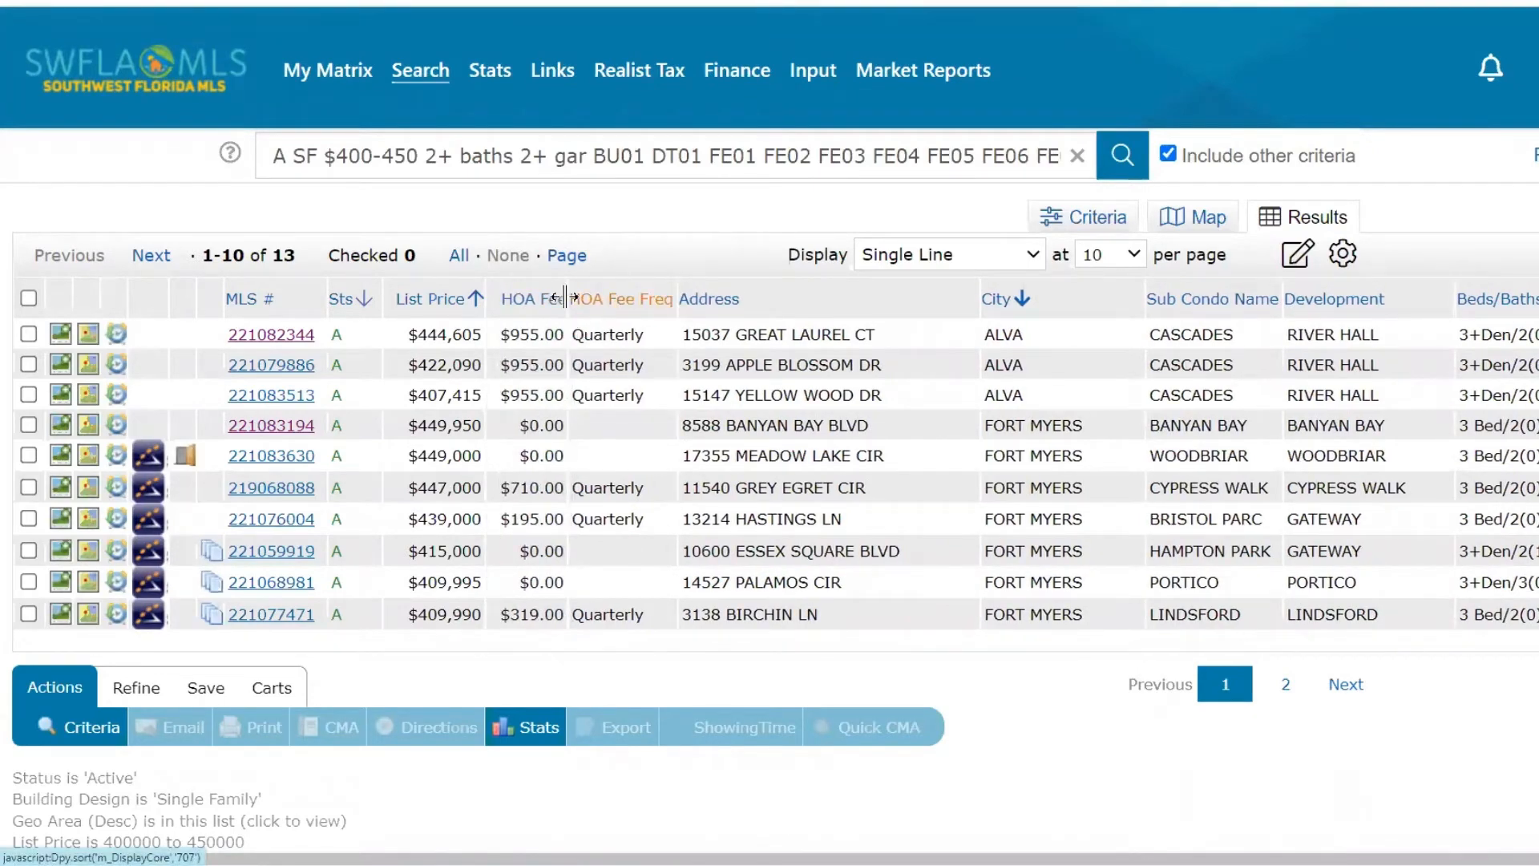
pyautogui.moveTo(567, 299); pyautogui.dragTo(577, 301)
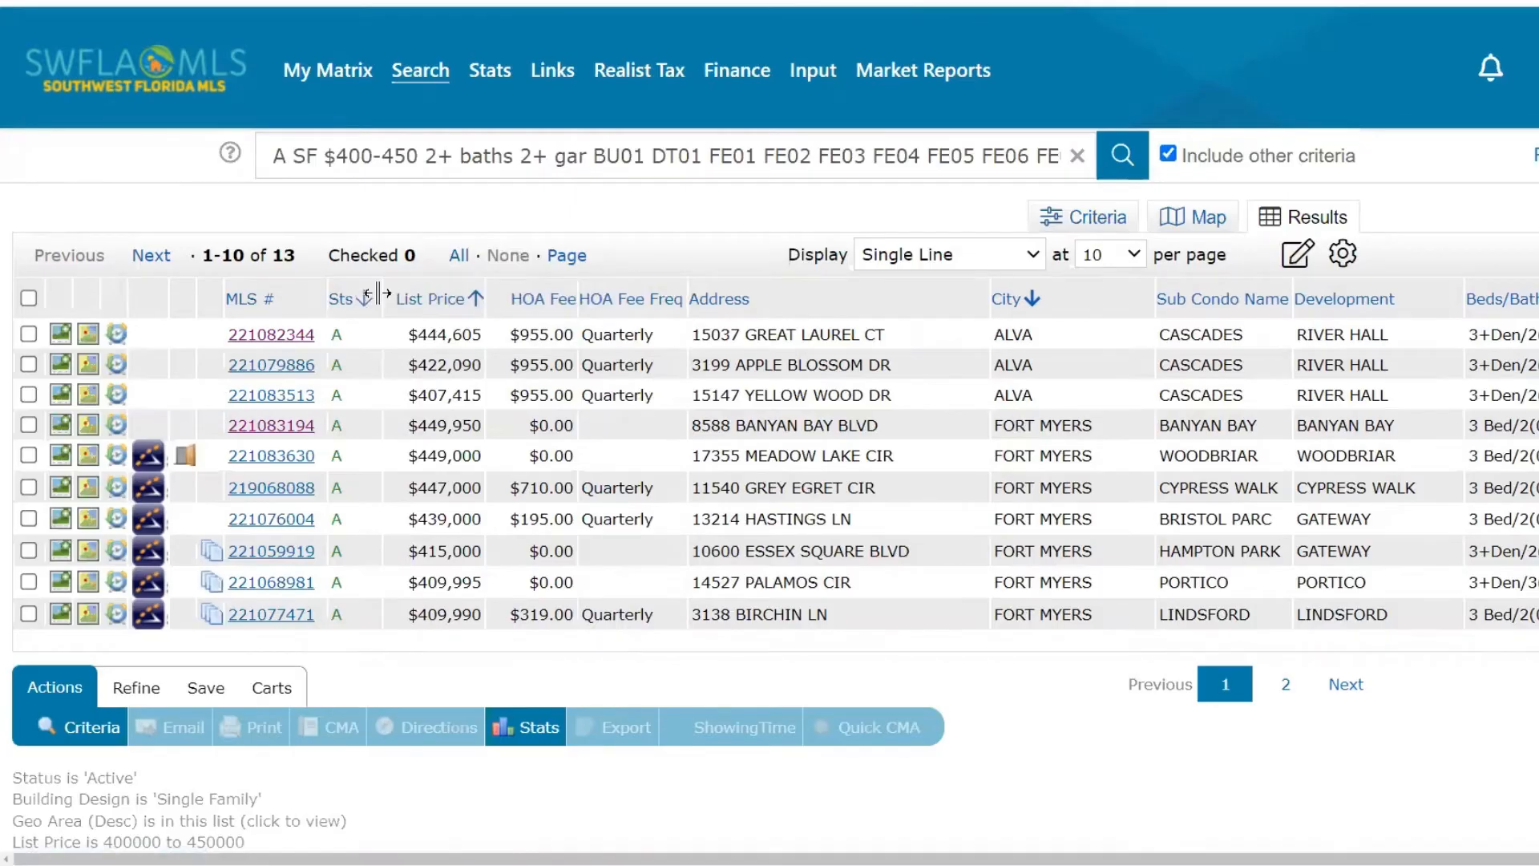
pyautogui.moveTo(378, 293); pyautogui.dragTo(350, 295)
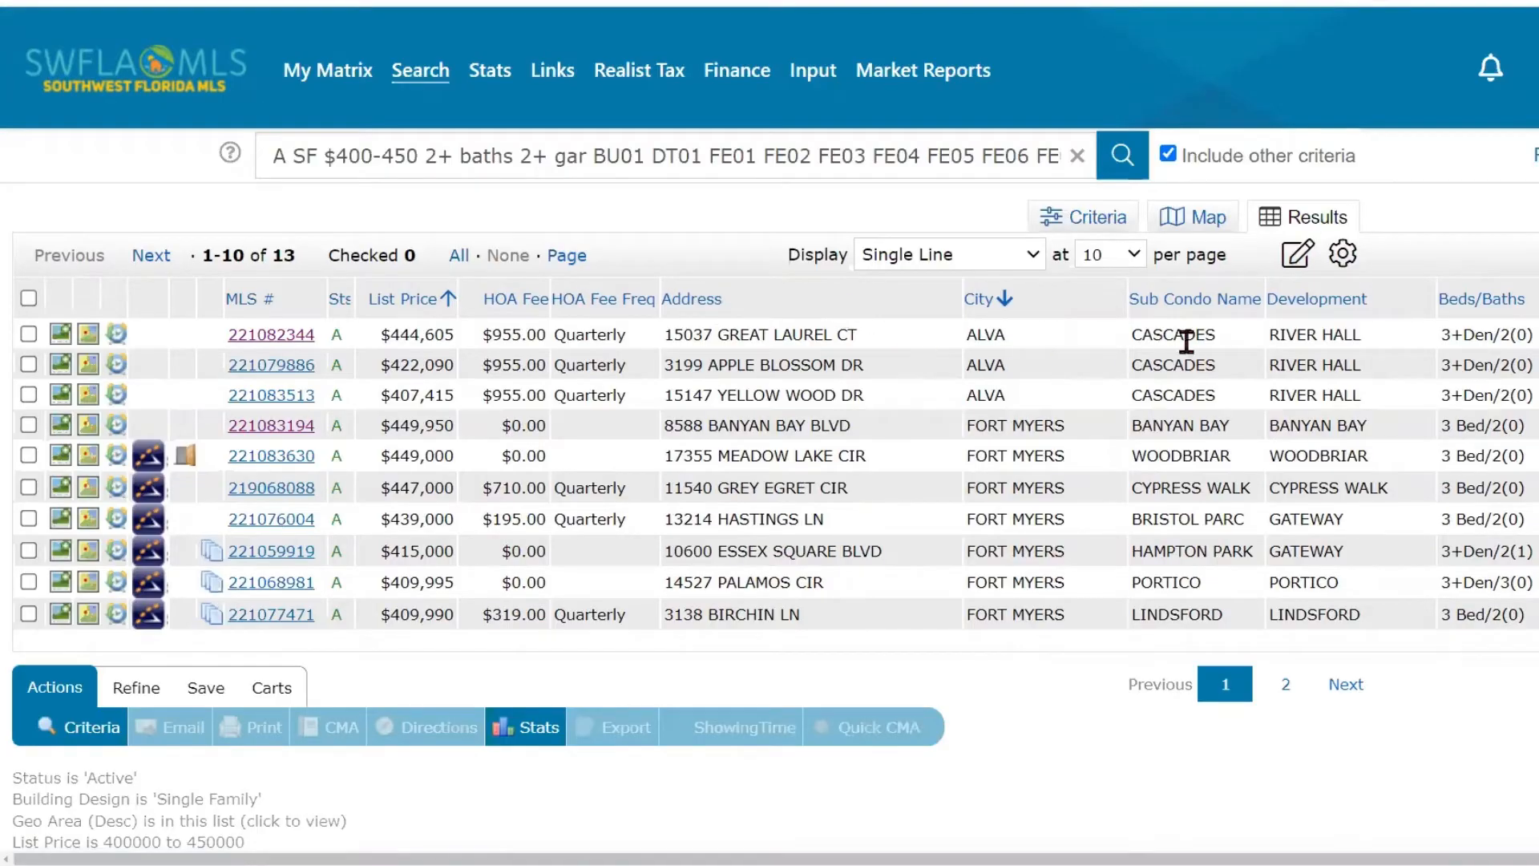
# - Save the customized single-line layout as a copy named SFH Display and open the list of available displays
pyautogui.click(1298, 262)
pyautogui.click(1291, 261)
pyautogui.click(1292, 261)
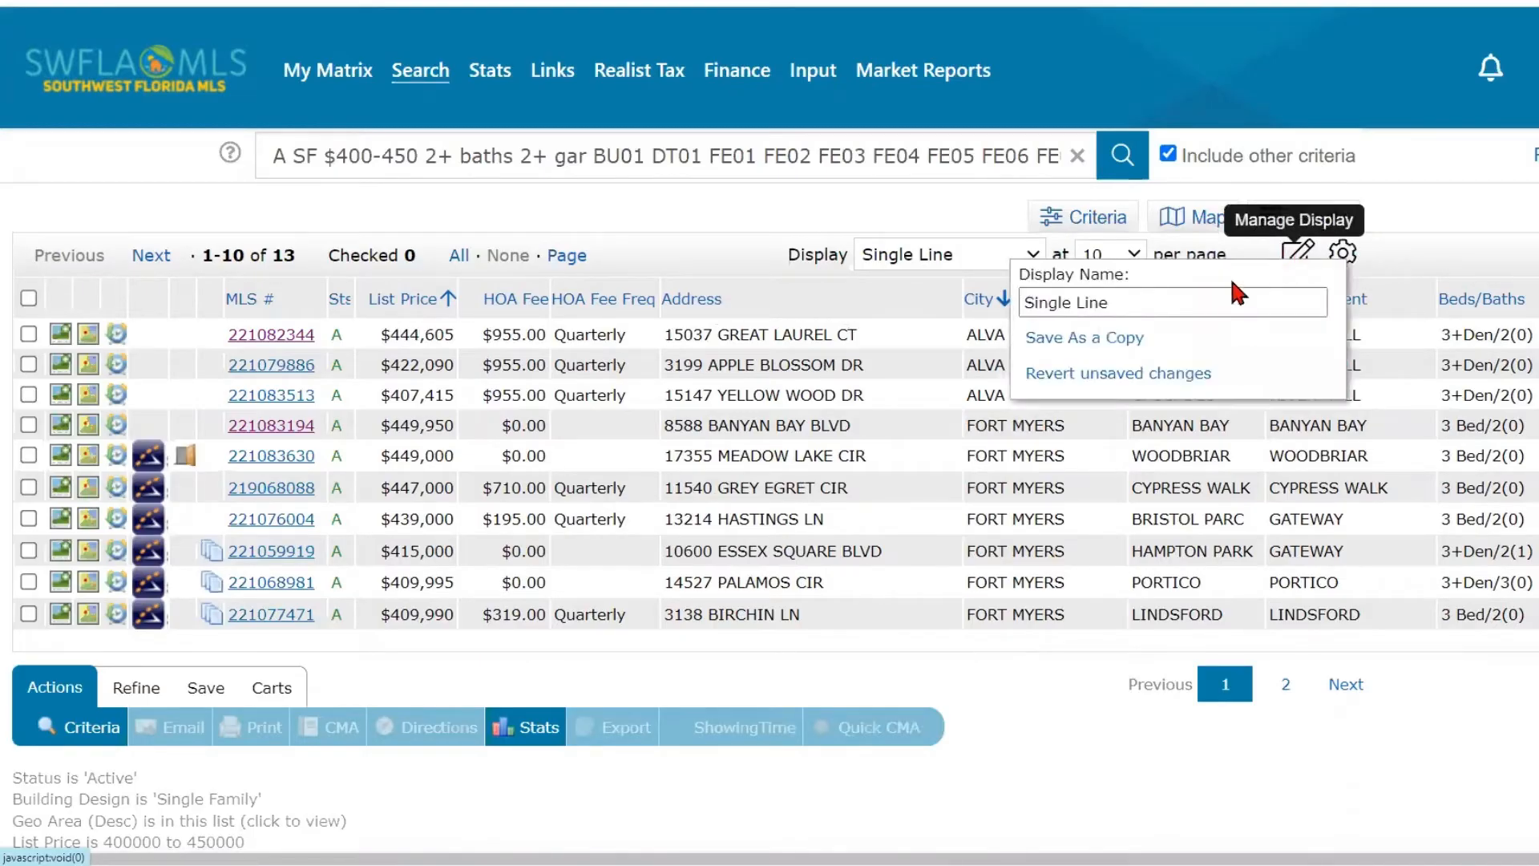
pyautogui.click(1112, 304)
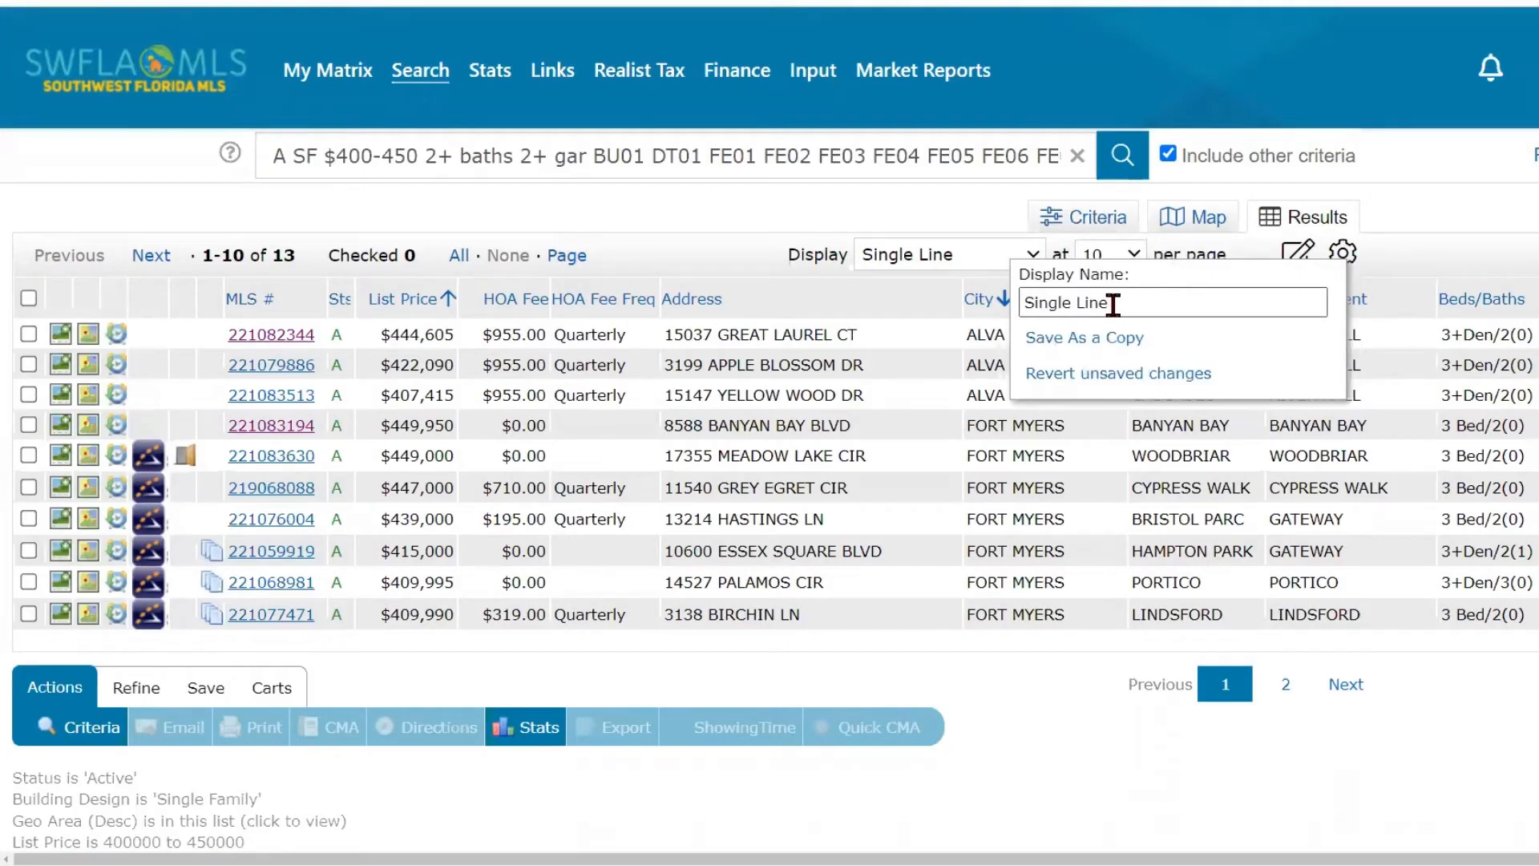
pyautogui.moveTo(1111, 303); pyautogui.dragTo(1023, 303)
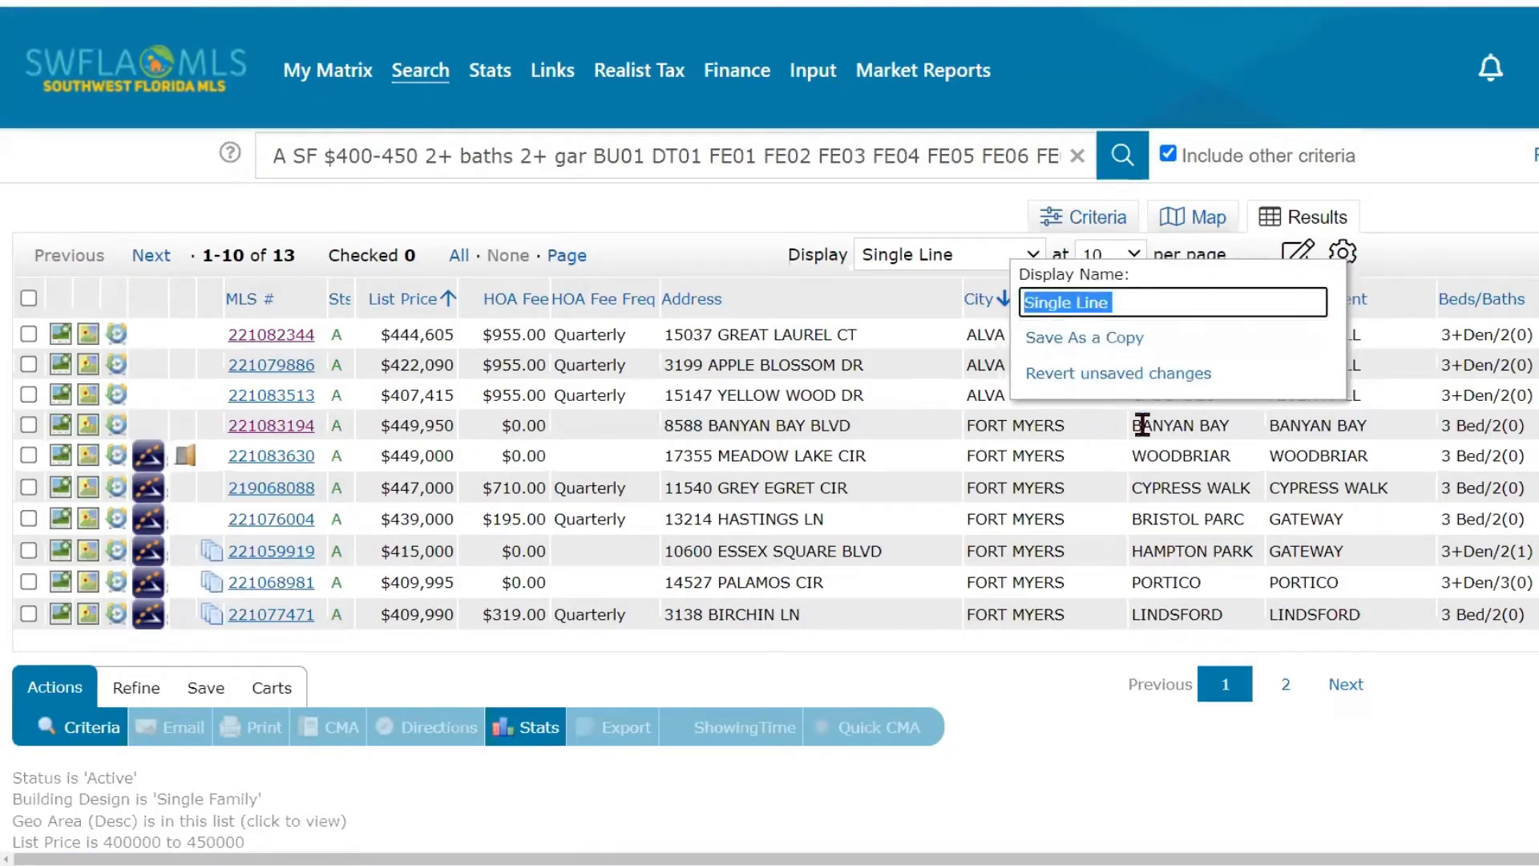
pyautogui.press('BackSpace')
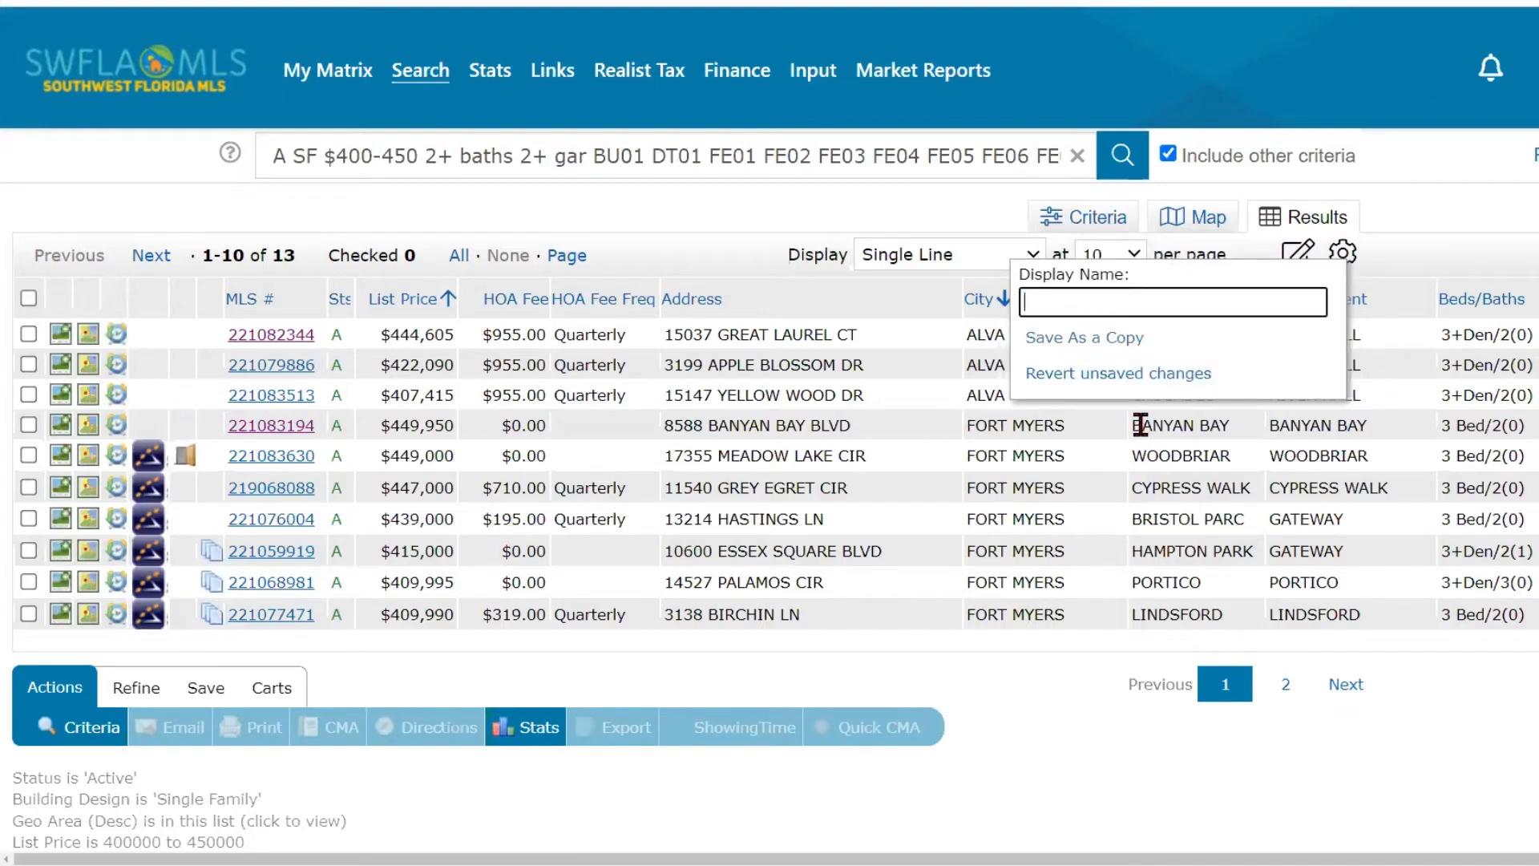
pyautogui.write('HO')
pyautogui.press('BackSpace')
pyautogui.press('BackSpace')
pyautogui.write('SF')
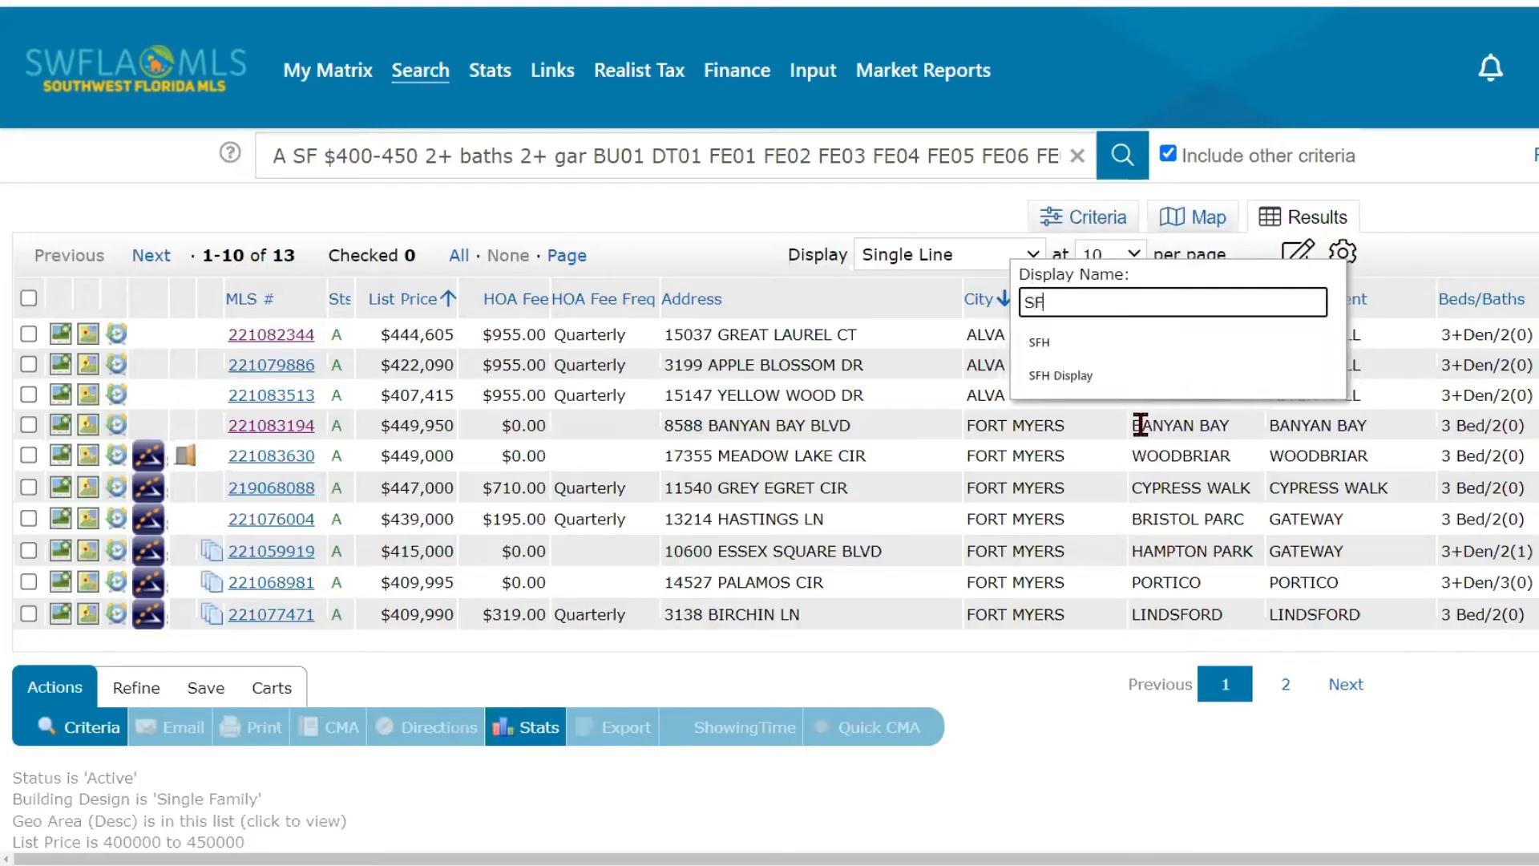
pyautogui.write('H D')
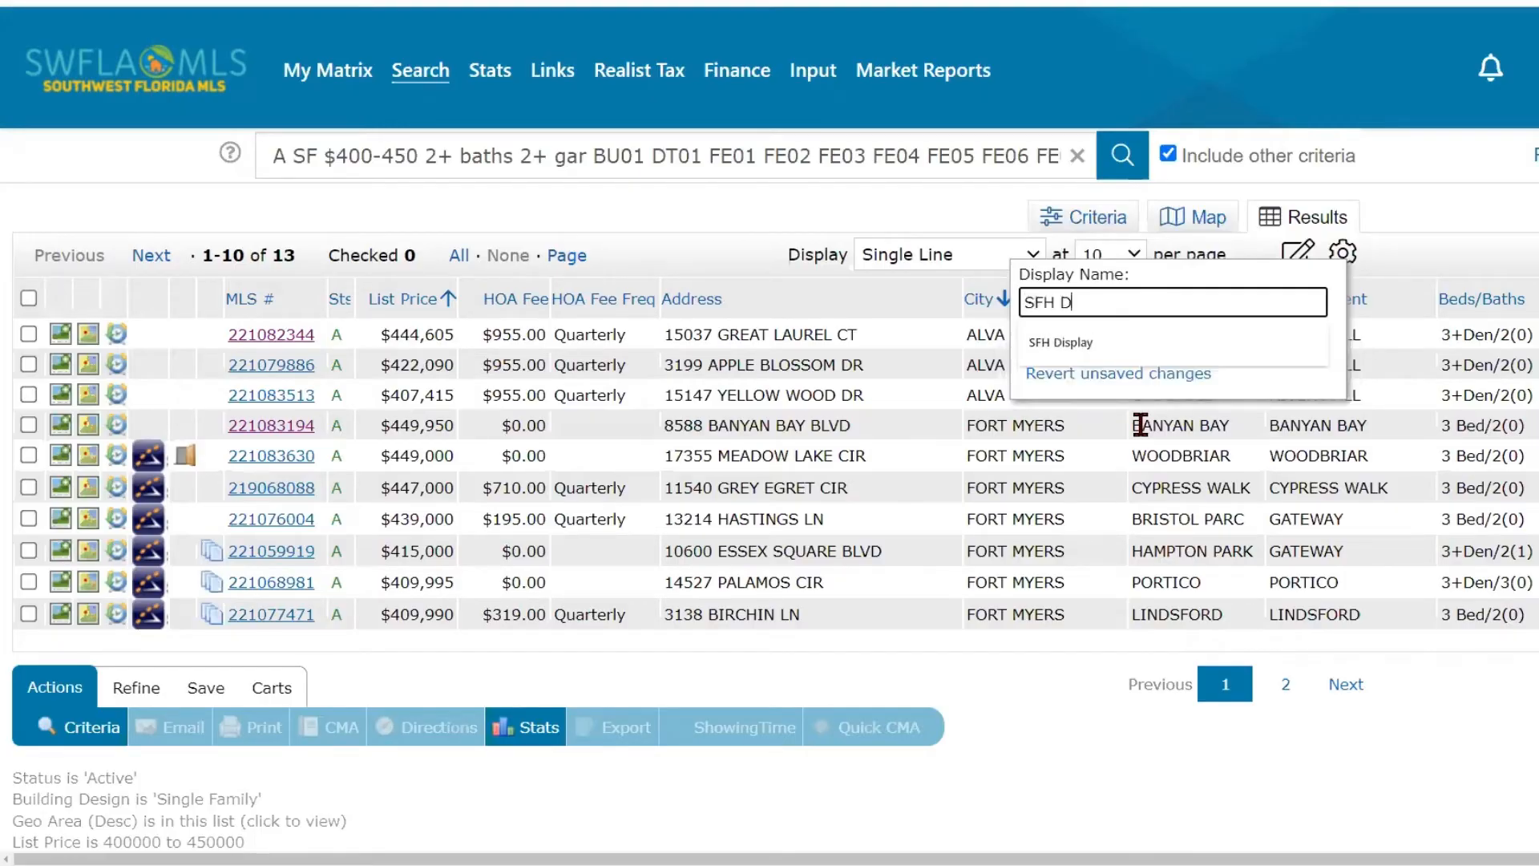
pyautogui.click(1154, 343)
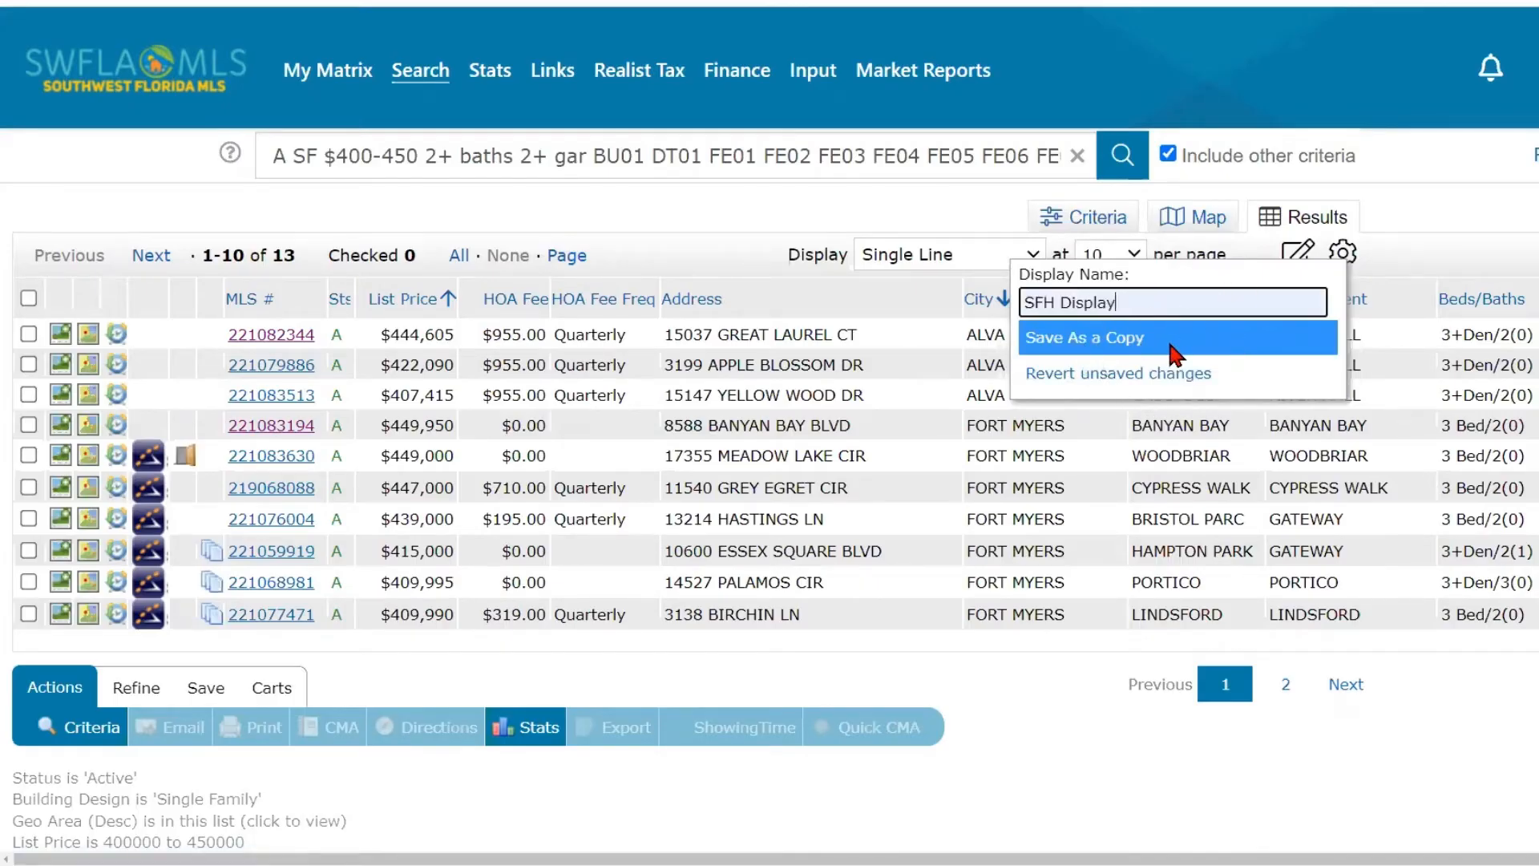
pyautogui.click(1172, 350)
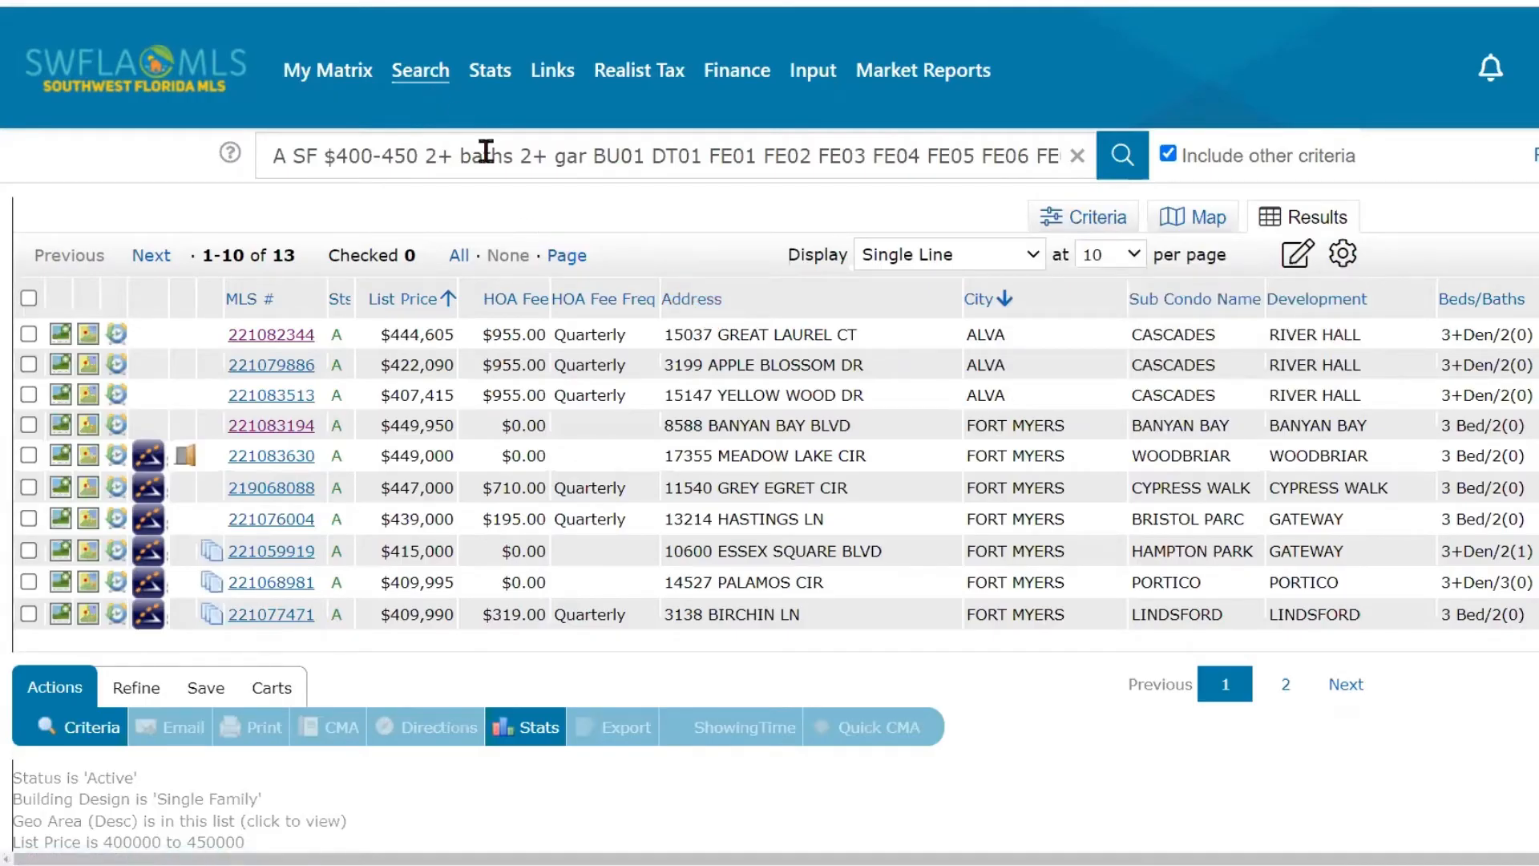
pyautogui.click(924, 257)
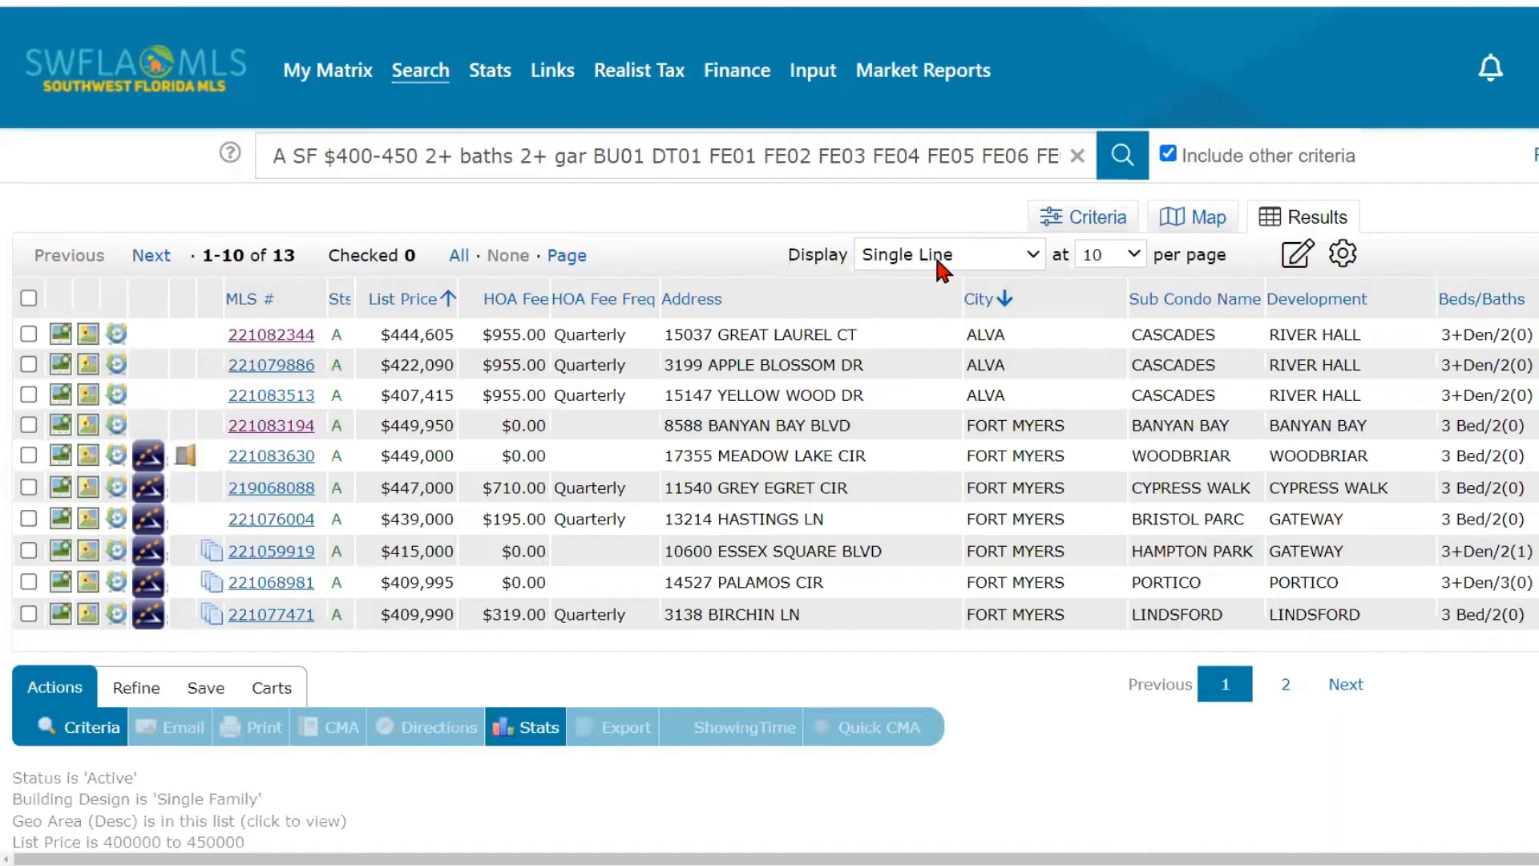
# - Look through the display formats available for the current search results
pyautogui.click(938, 262)
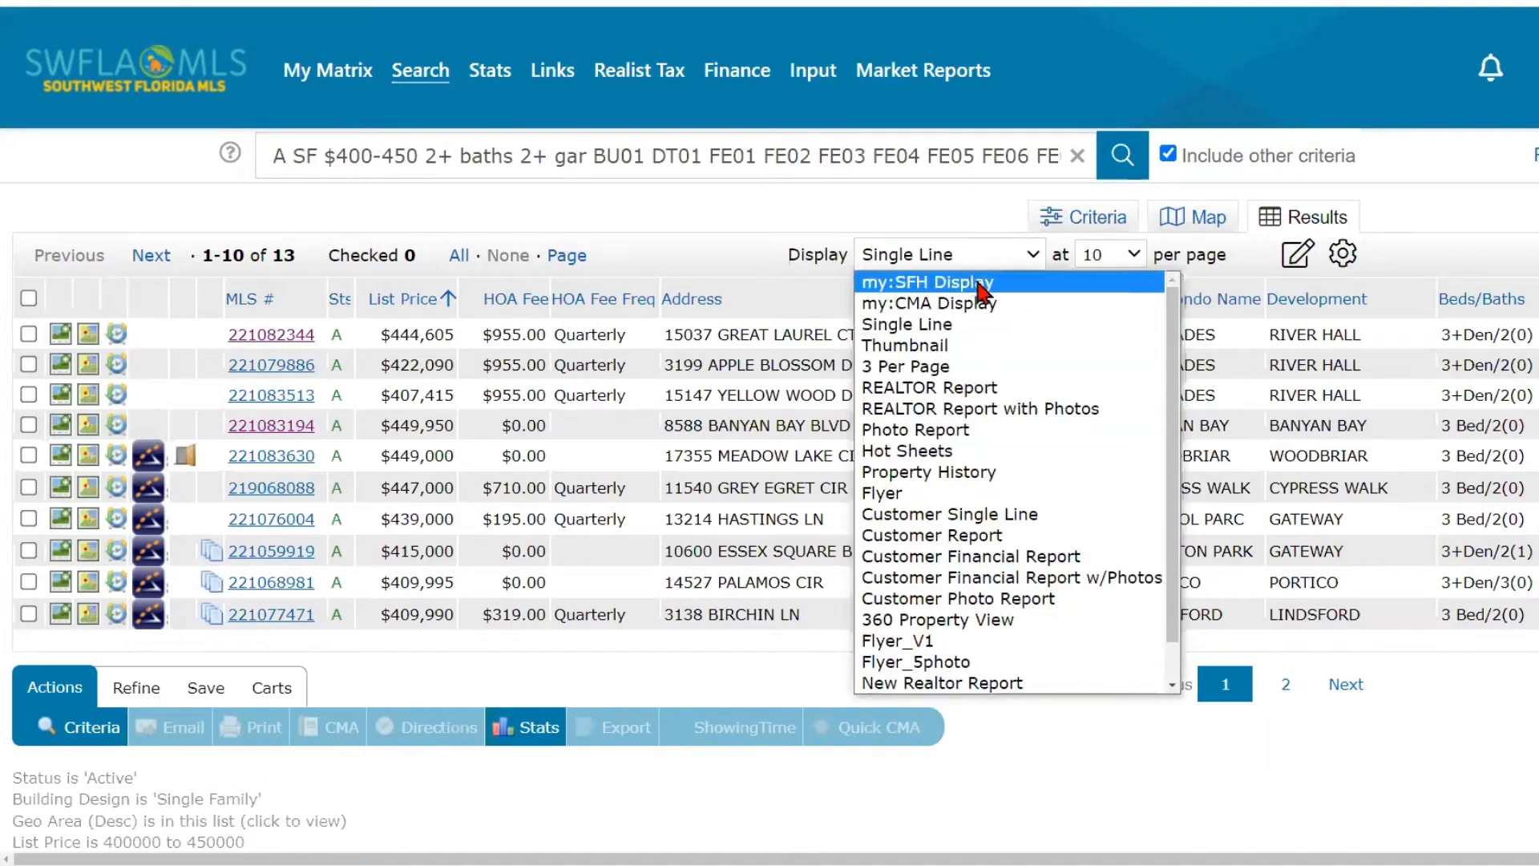
pyautogui.click(771, 243)
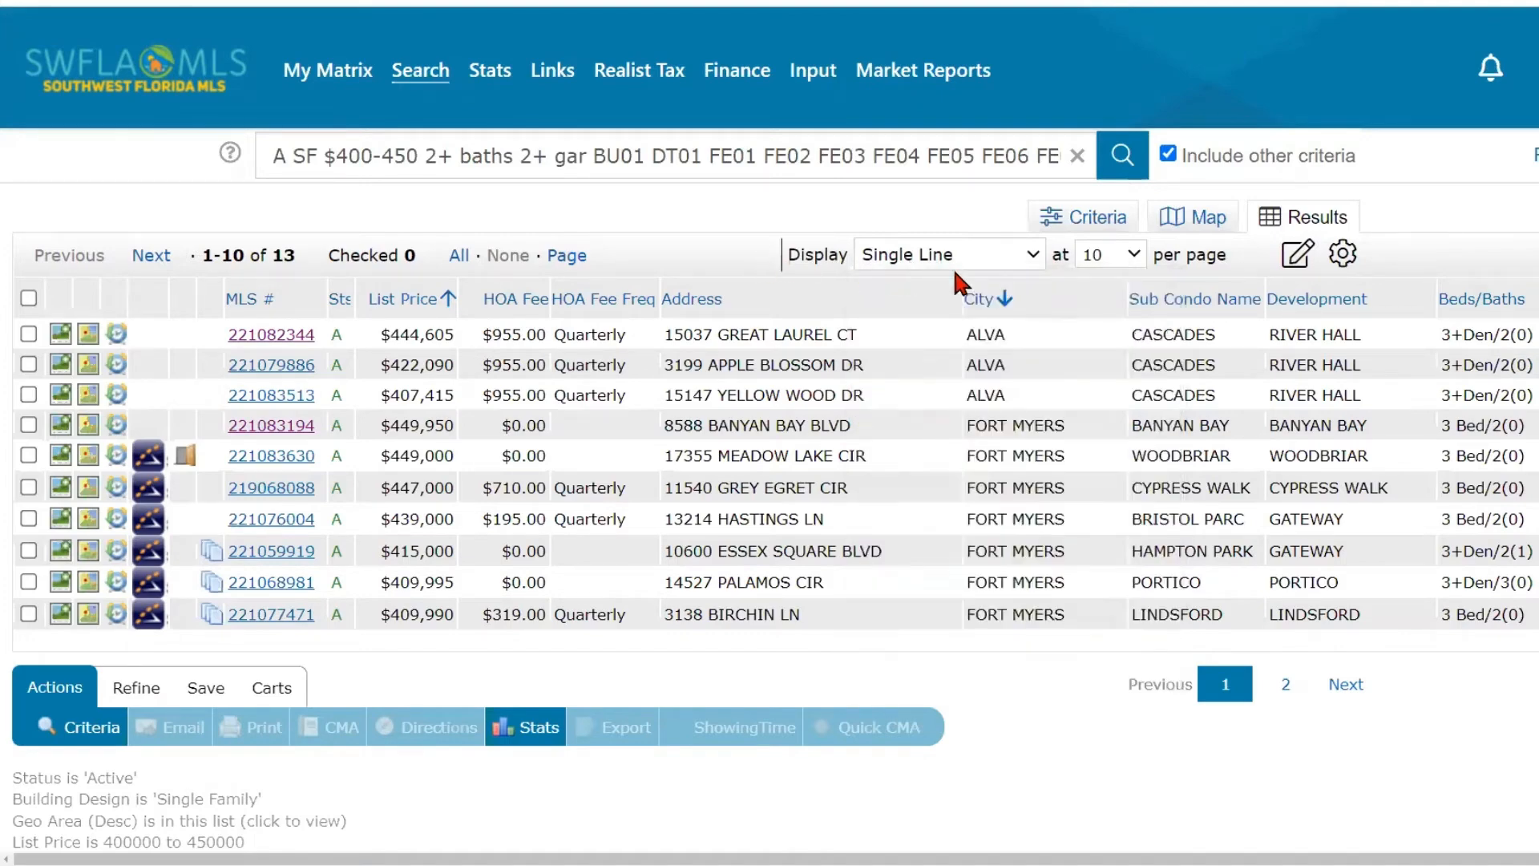
pyautogui.click(1033, 251)
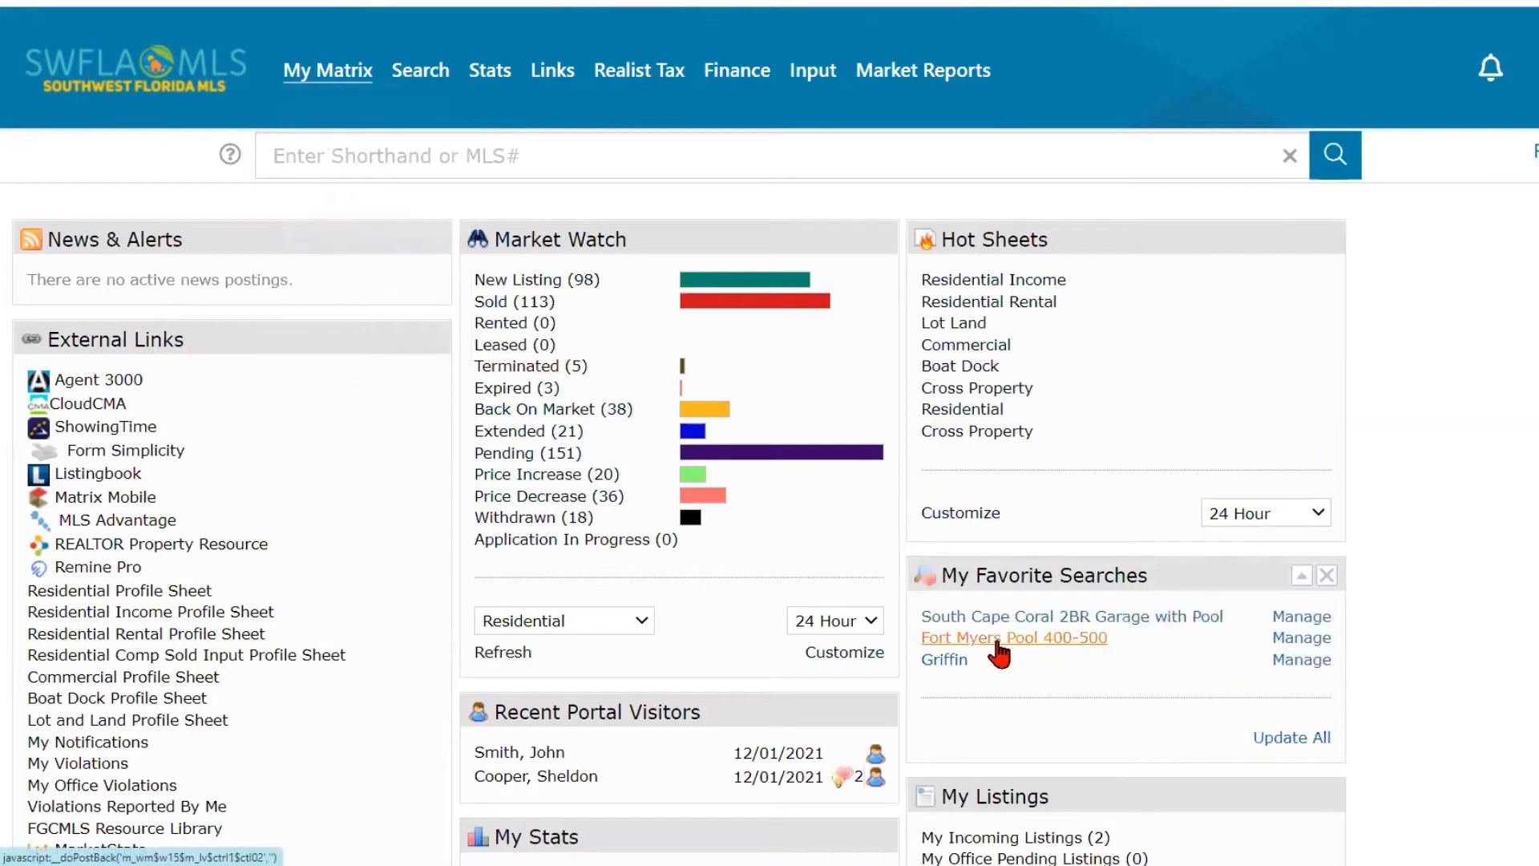
# - Run the favorite search Fort Myers Pool 400-500 and show its results with the my:SFH Display format
pyautogui.click(997, 639)
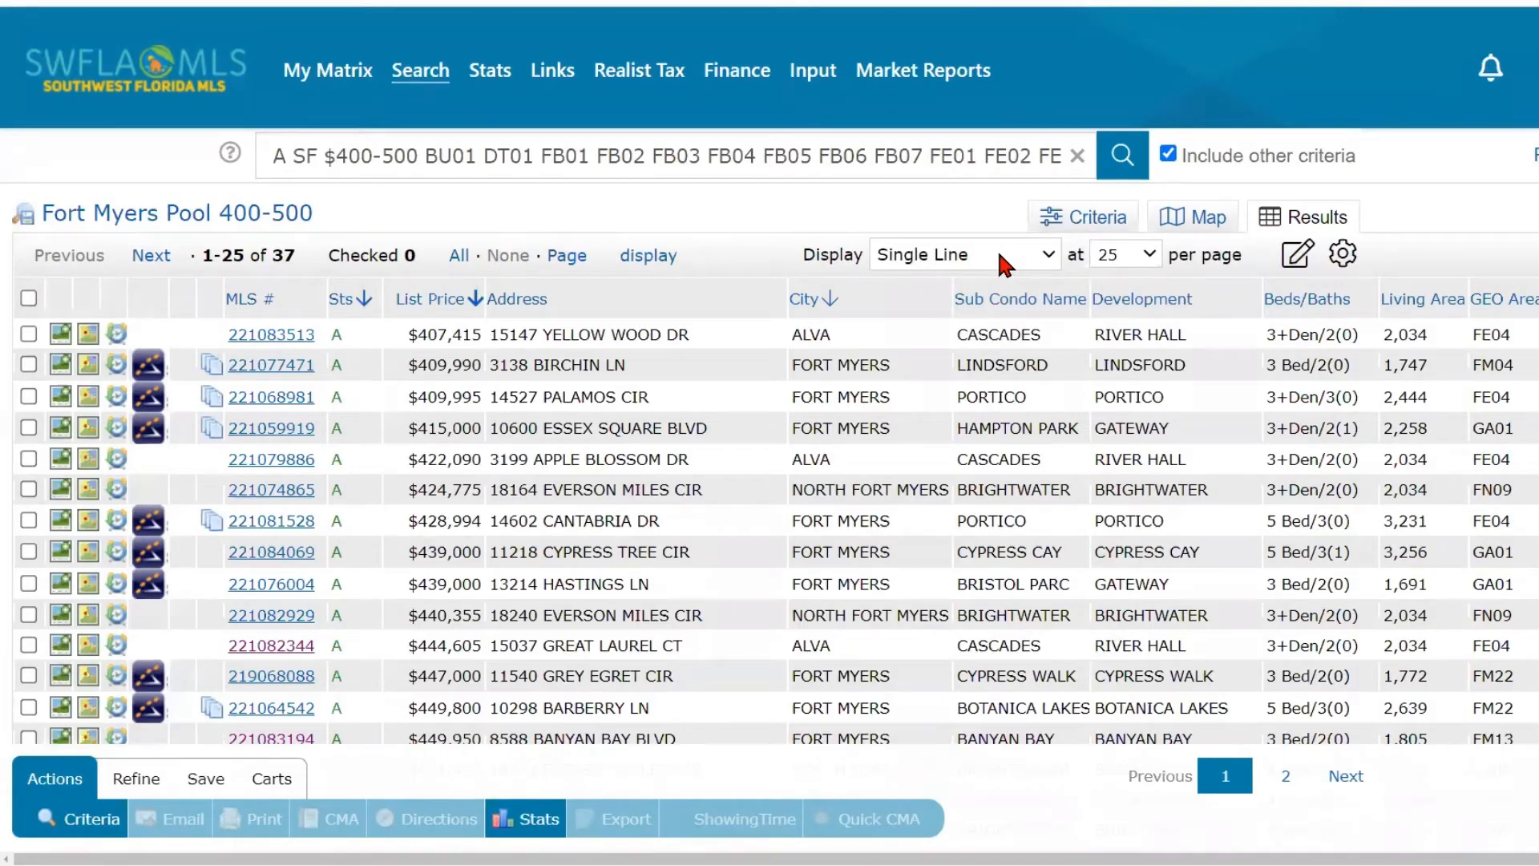
pyautogui.moveTo(328, 72)
pyautogui.click(1025, 261)
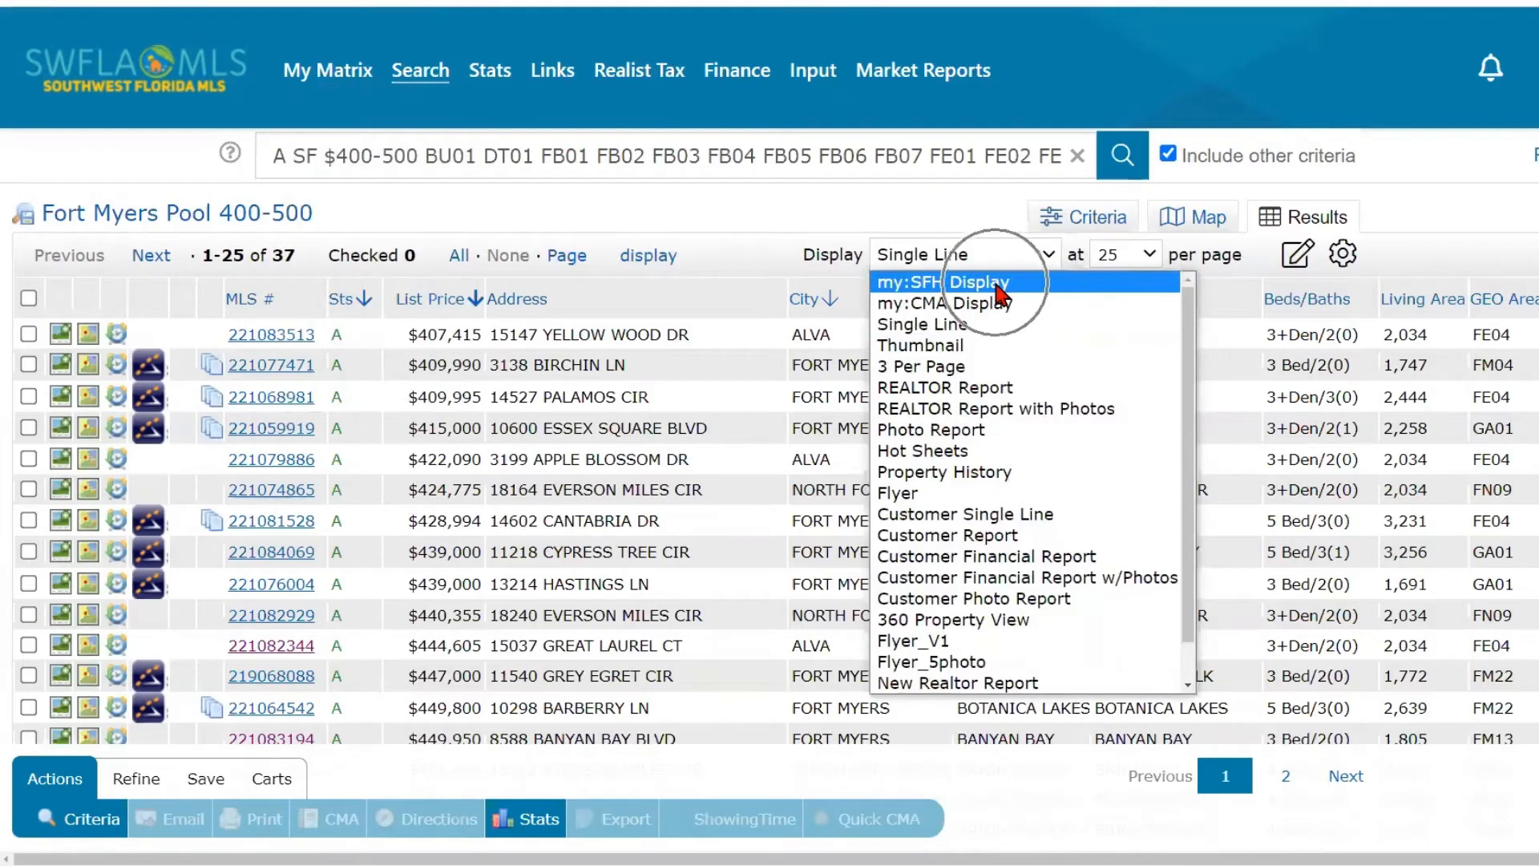
pyautogui.click(996, 283)
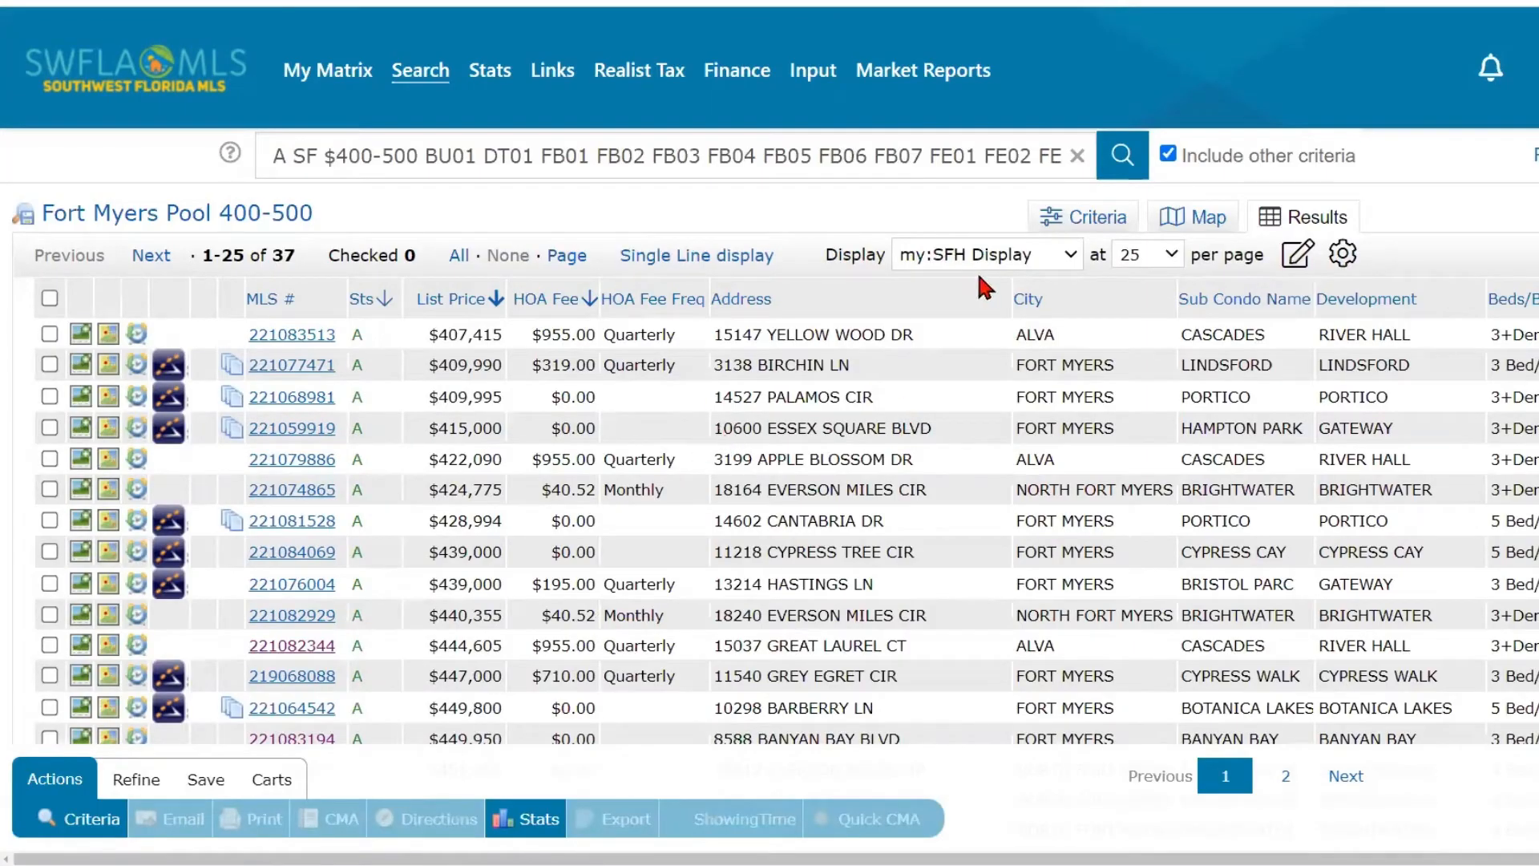
pyautogui.press('ctrl')
pyautogui.press('ctrl')
# - Insert a Condo Fee column after the Address column in the results table and remove it again
pyautogui.click(904, 301)
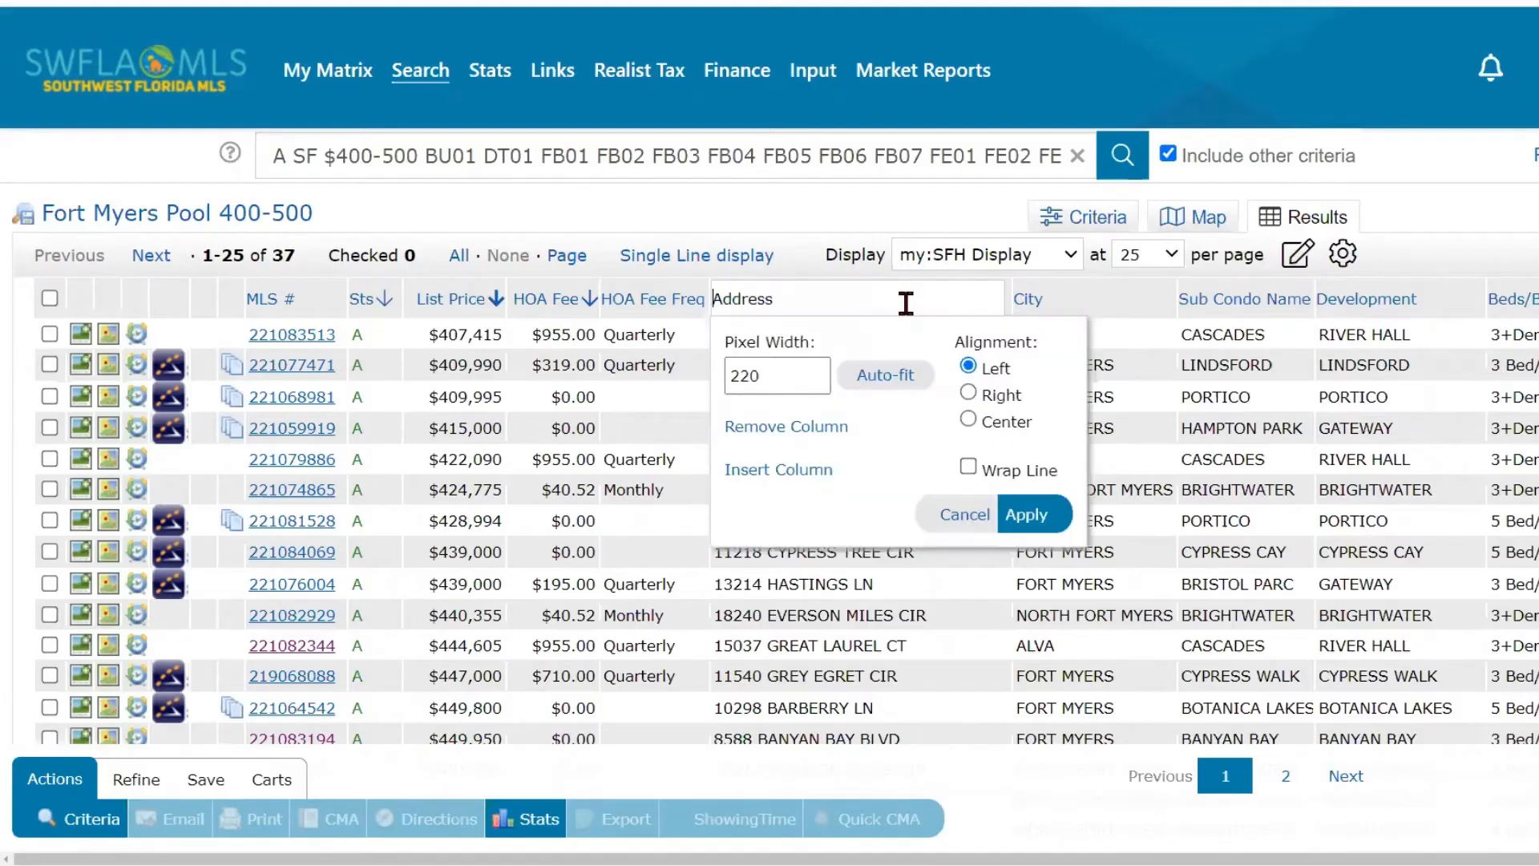
pyautogui.click(761, 471)
pyautogui.click(808, 593)
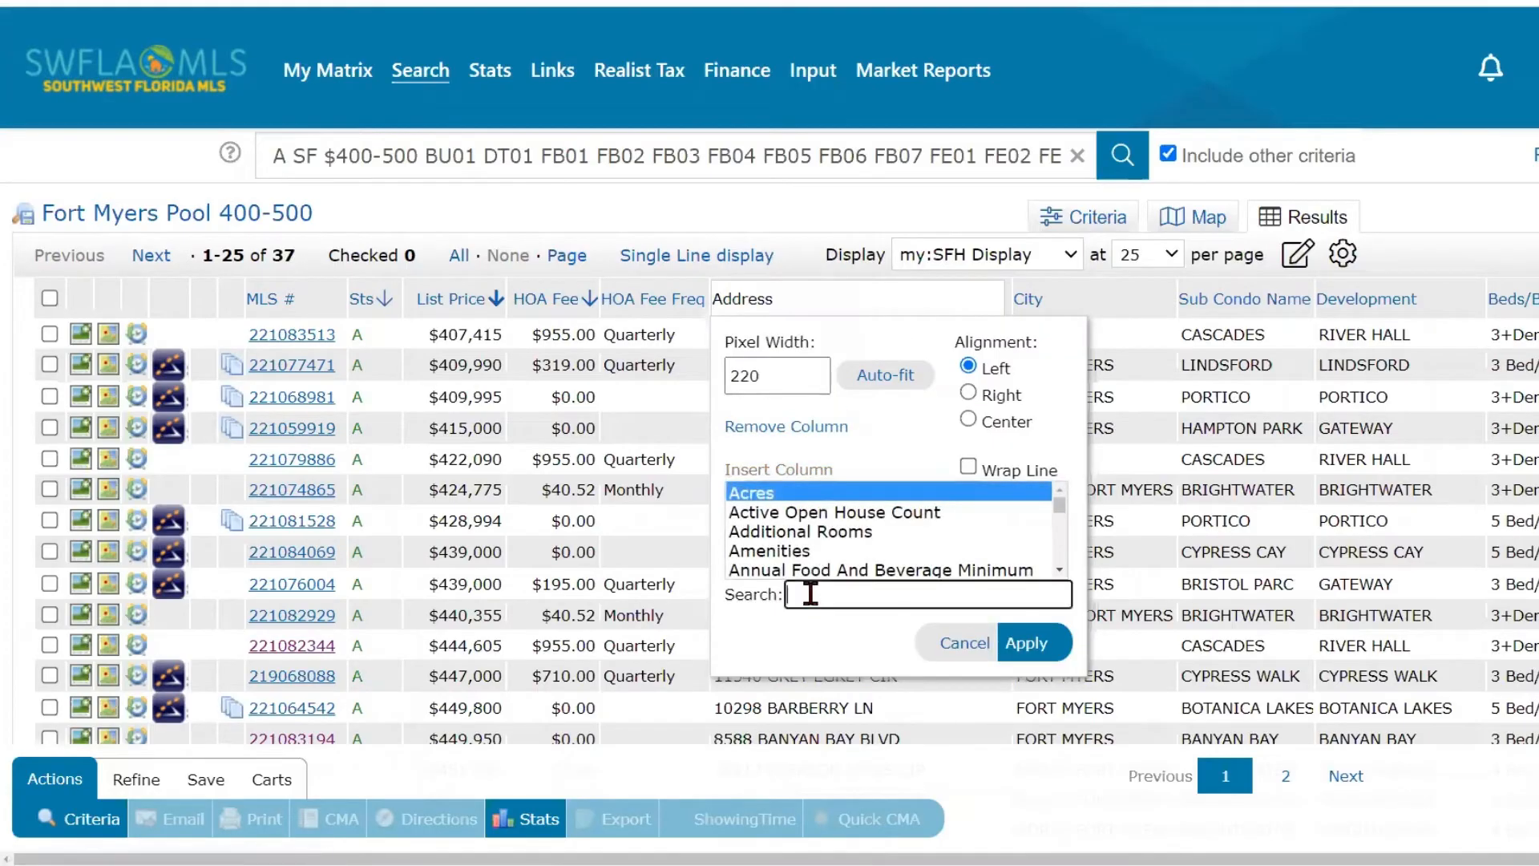
pyautogui.write('Condo')
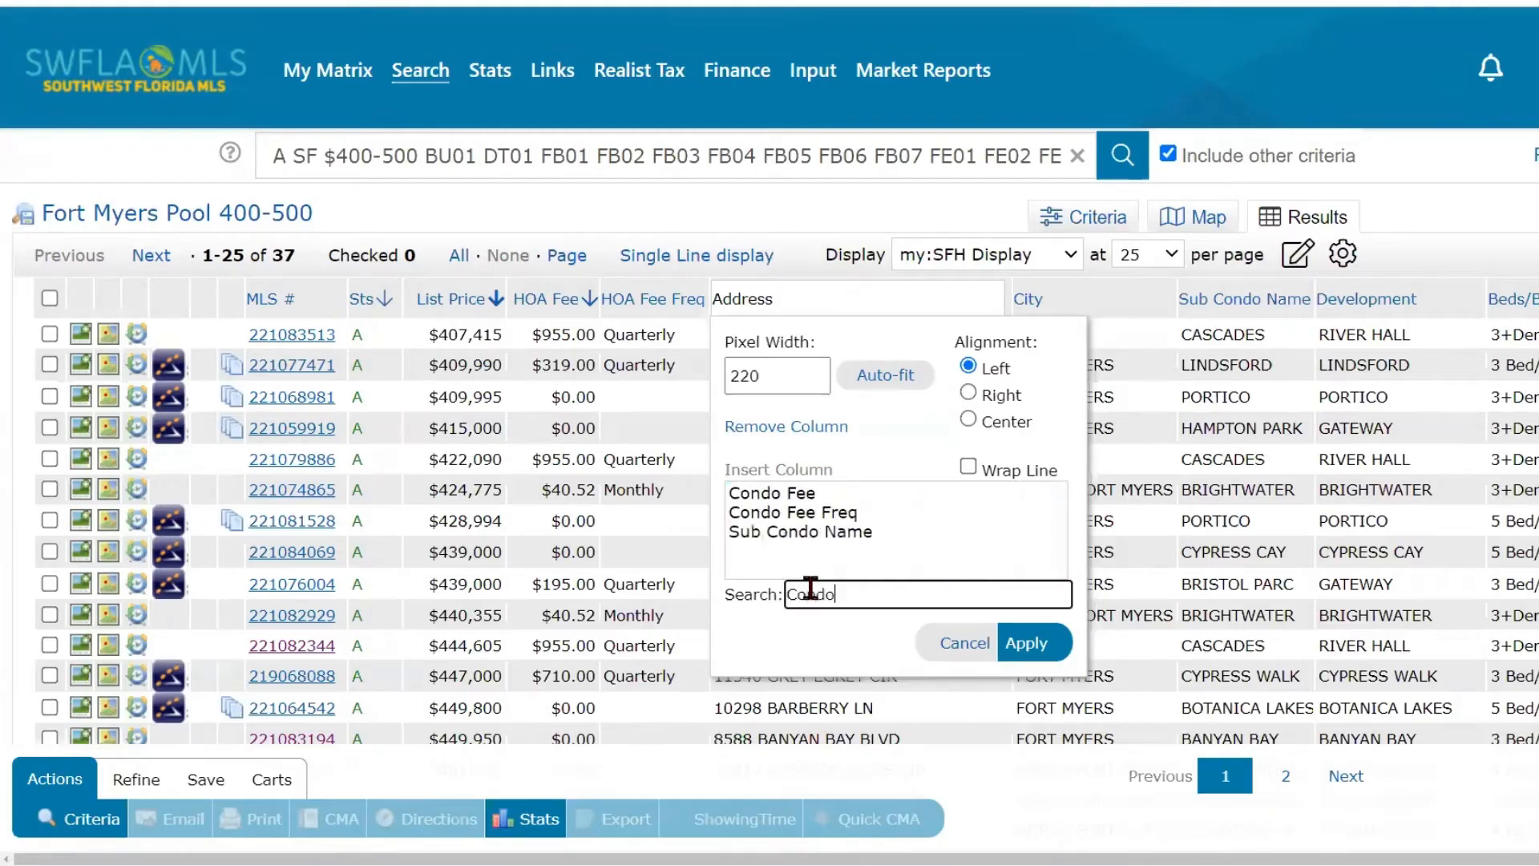
pyautogui.click(797, 494)
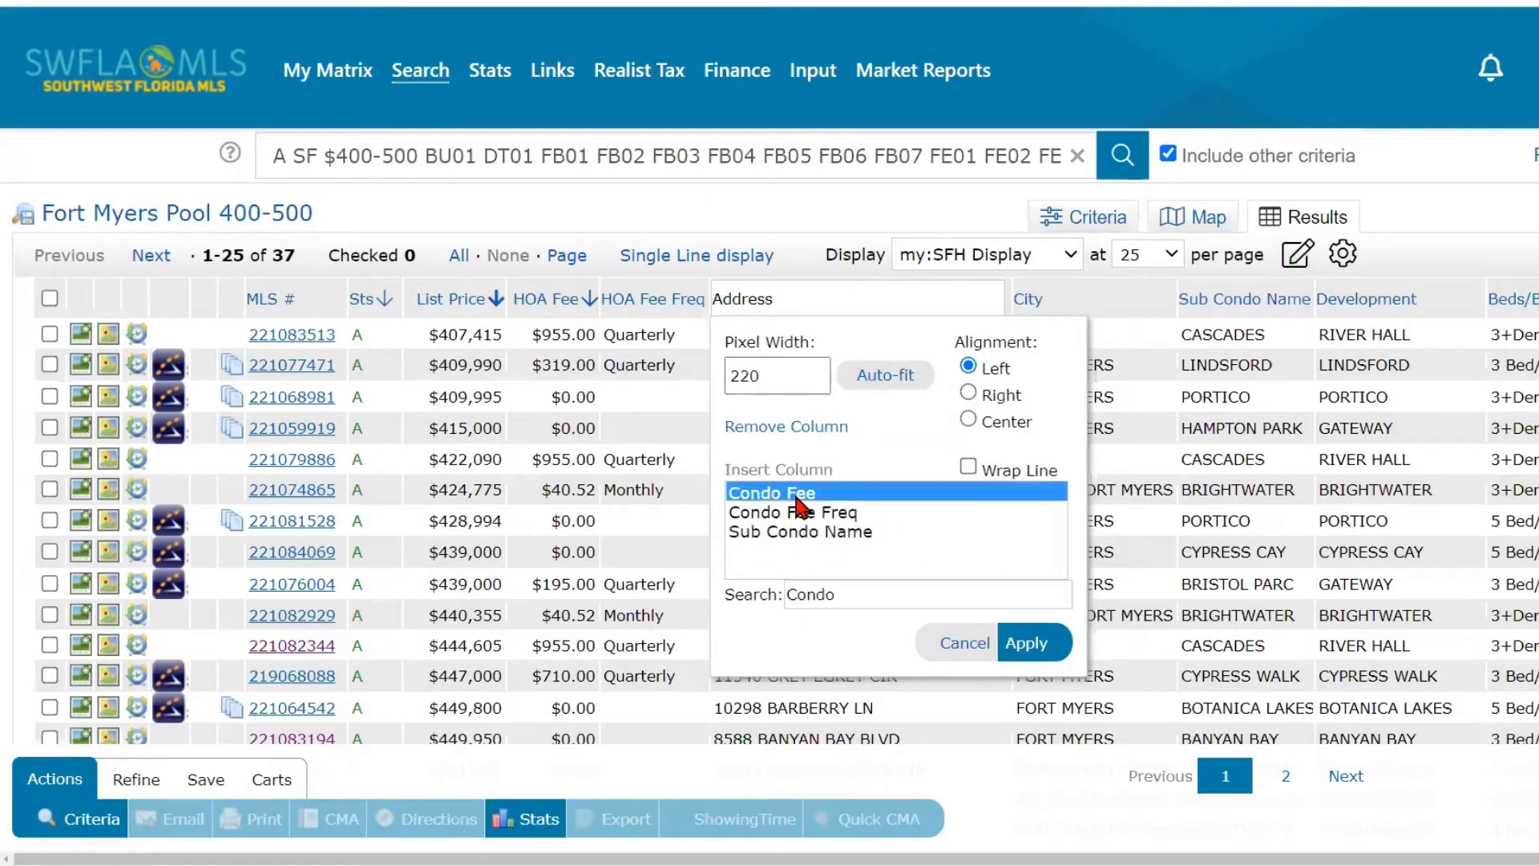
pyautogui.click(1023, 654)
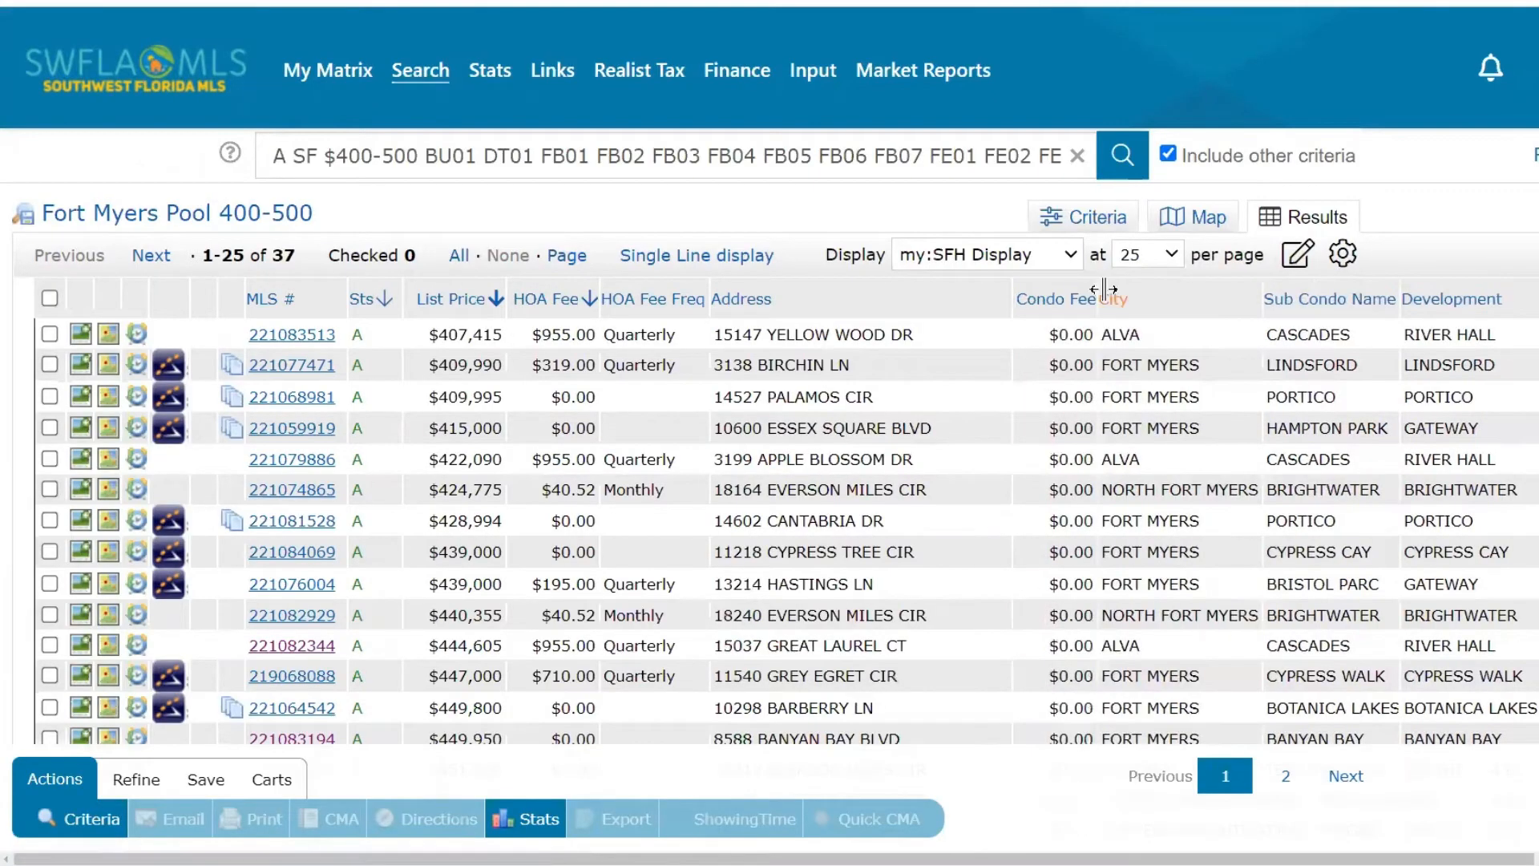
pyautogui.click(1061, 283)
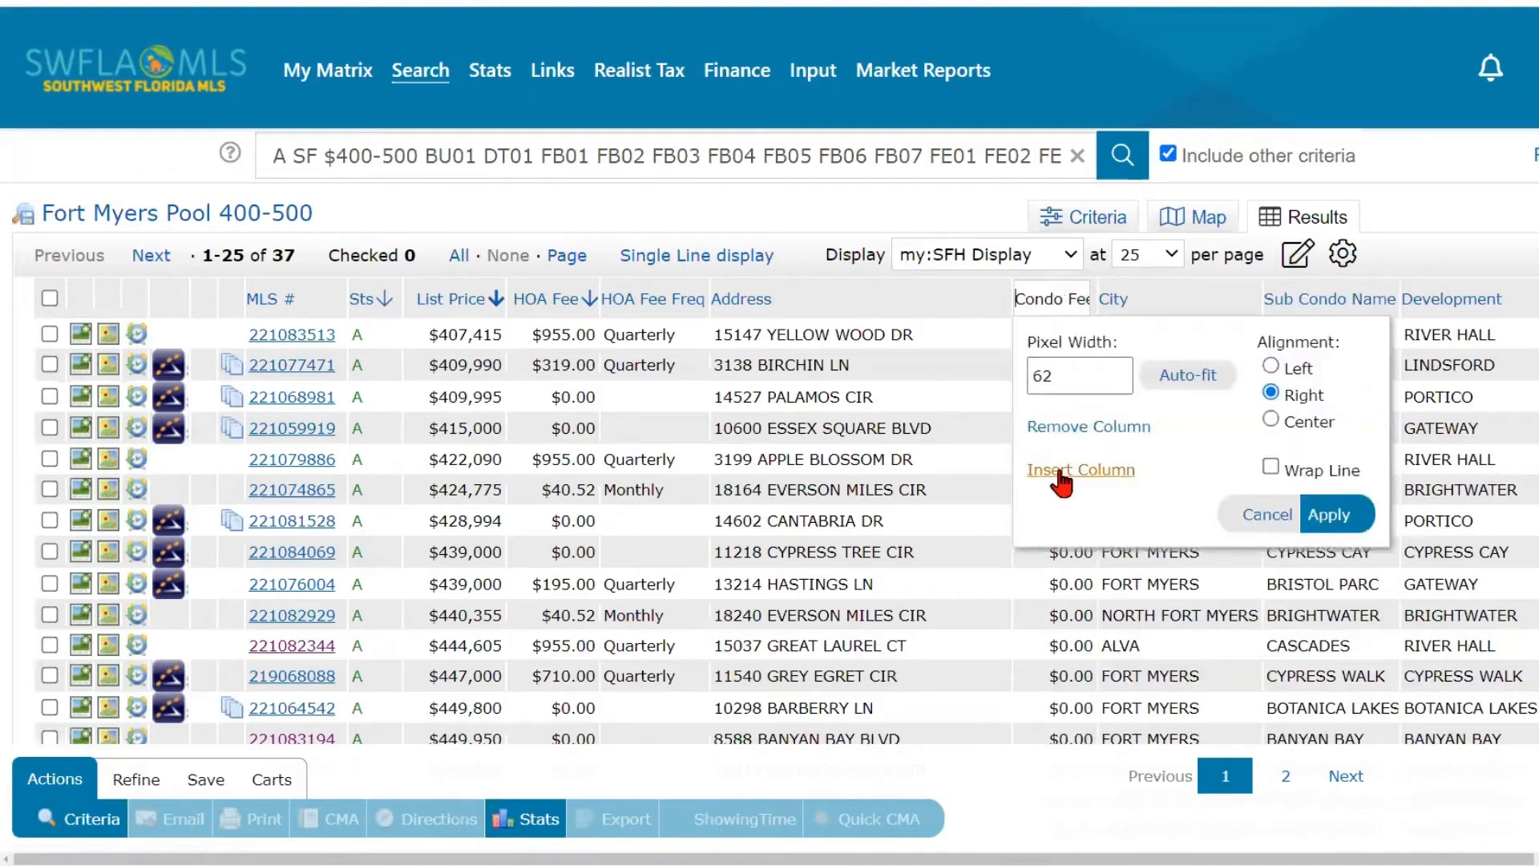
pyautogui.click(1066, 425)
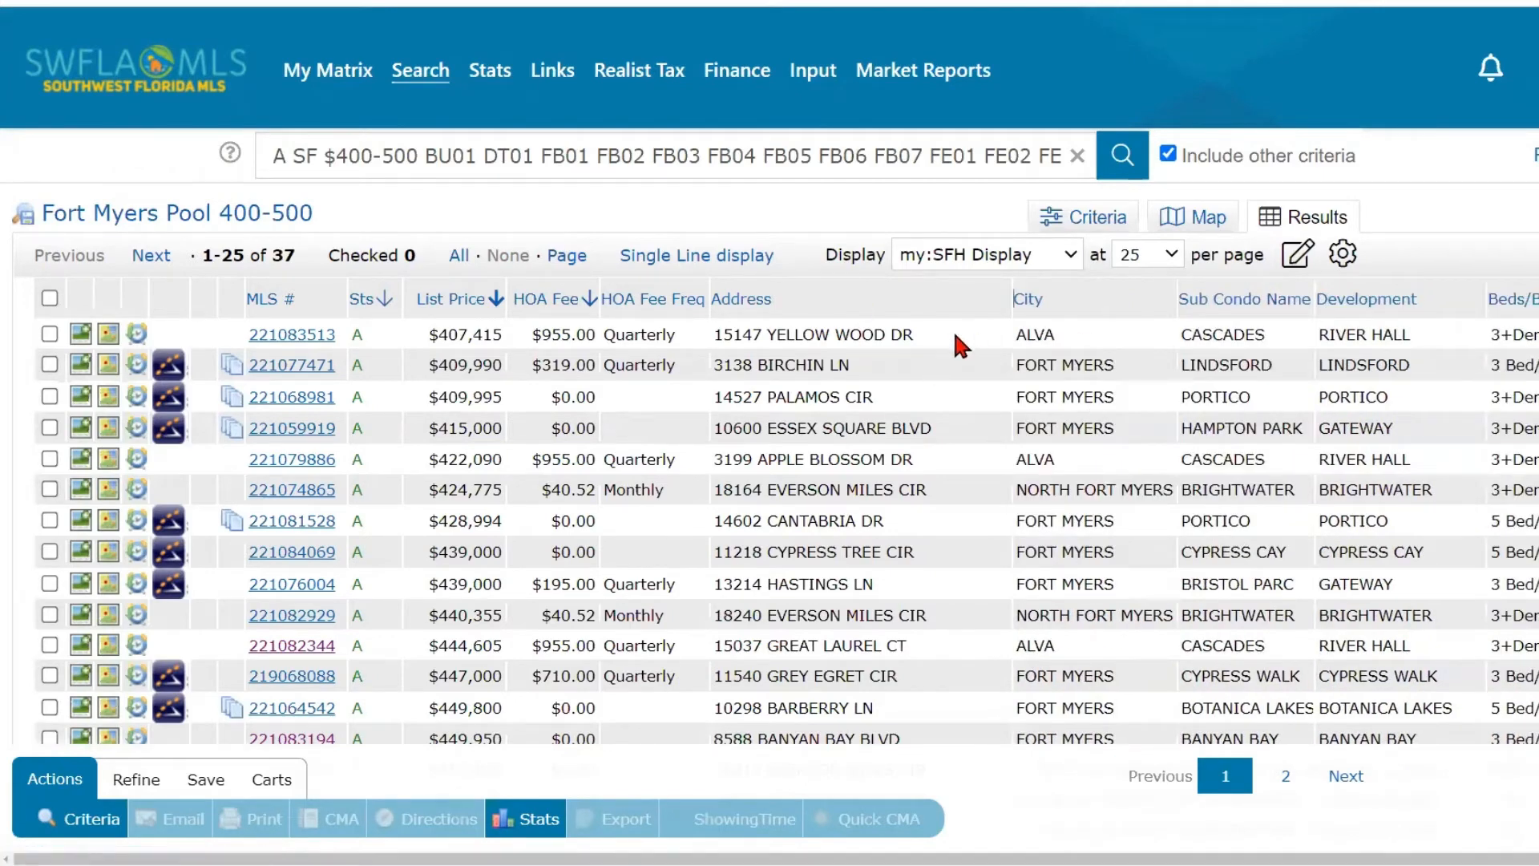
# - Look at the save, copy, revert and delete options for the SFH Display and close them without choosing any
pyautogui.click(1293, 264)
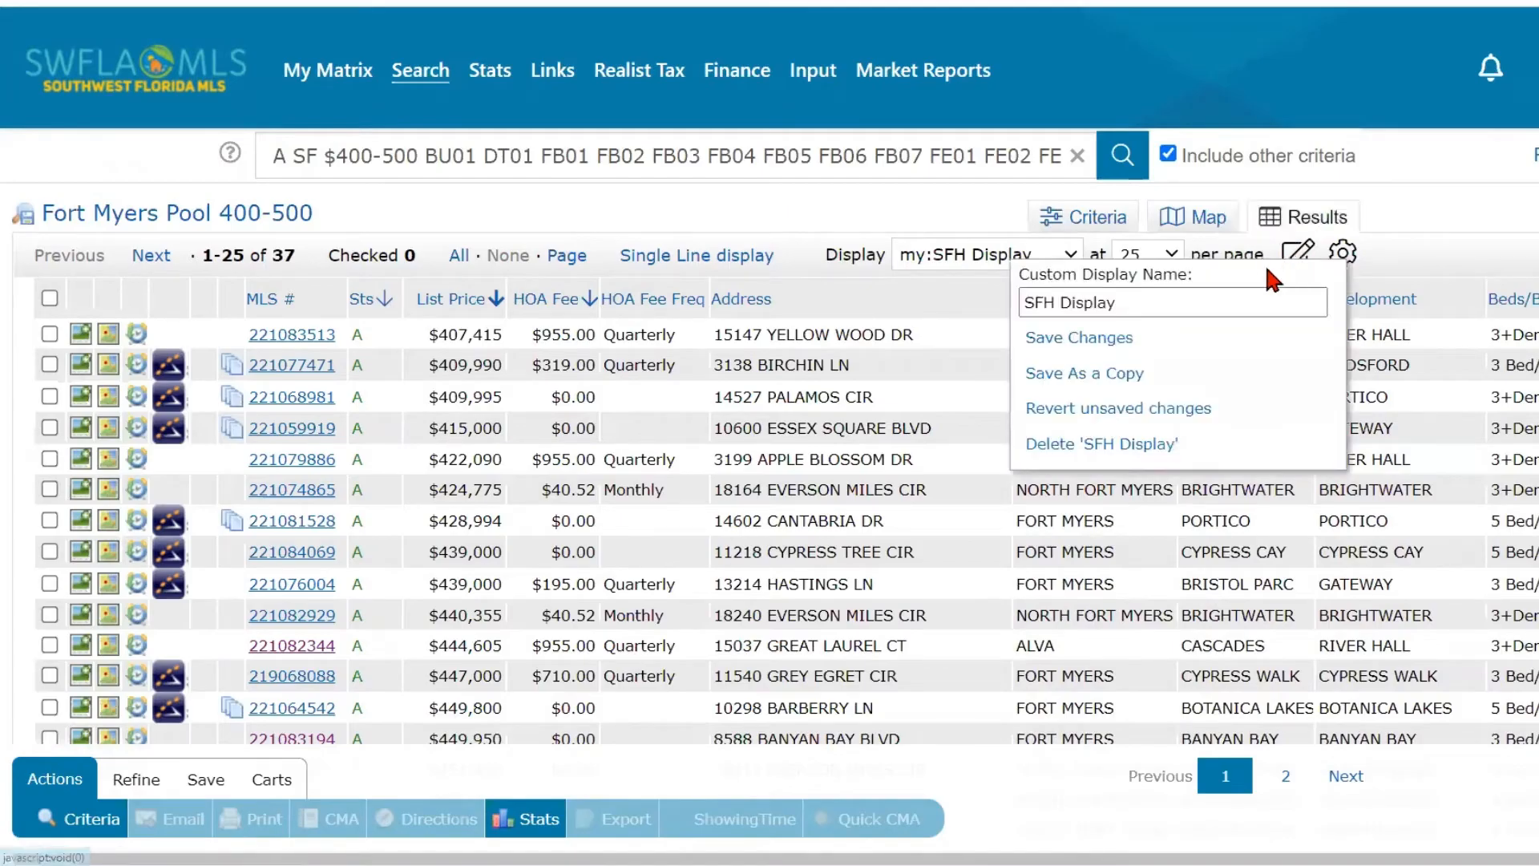
pyautogui.click(1148, 303)
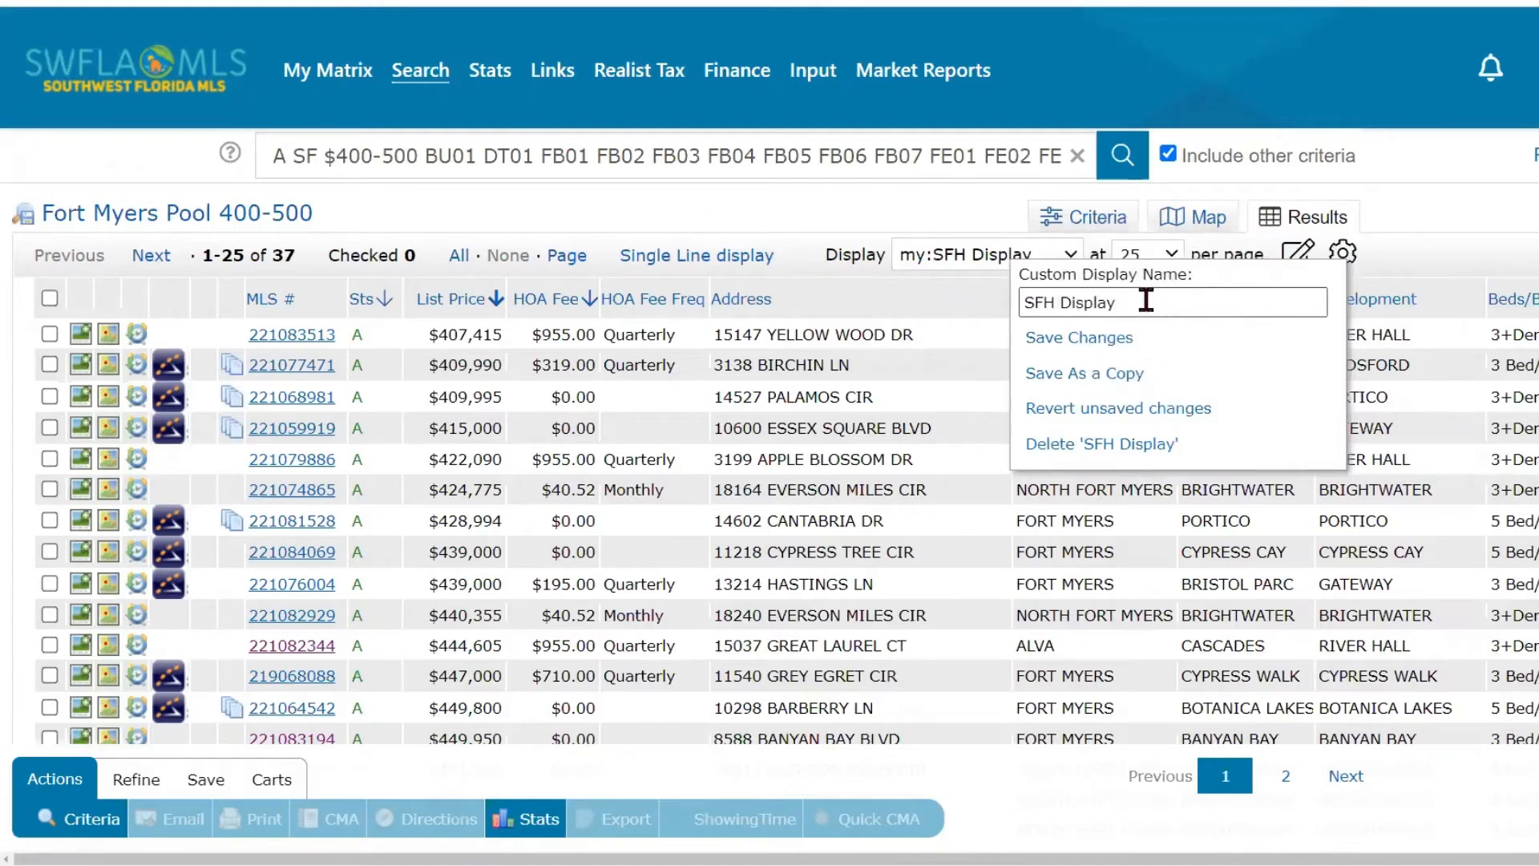
pyautogui.click(714, 320)
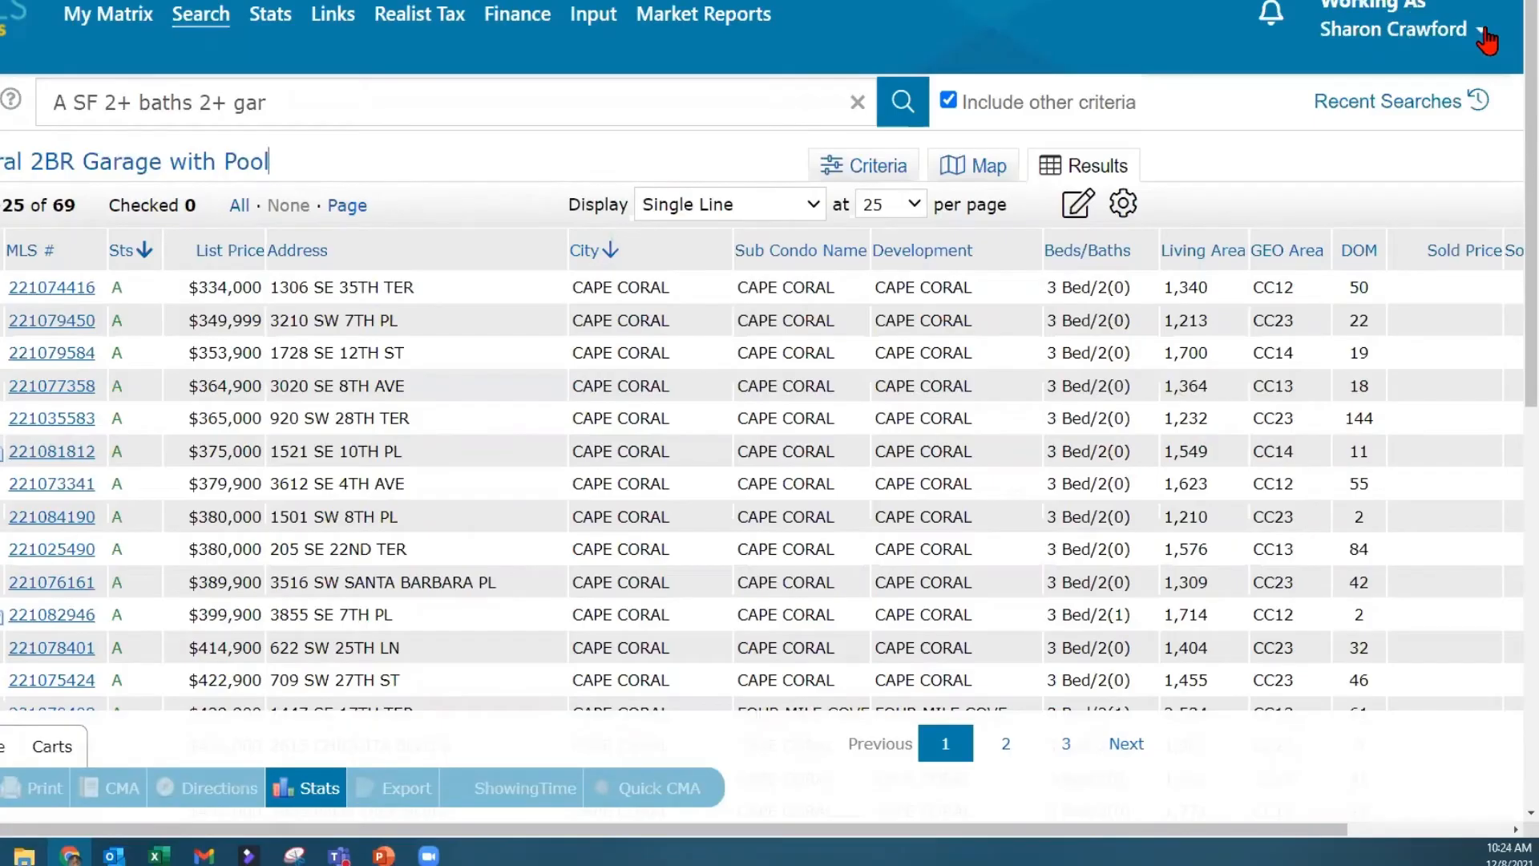
# - Open the Custom Displays management page from the account settings
pyautogui.click(1485, 41)
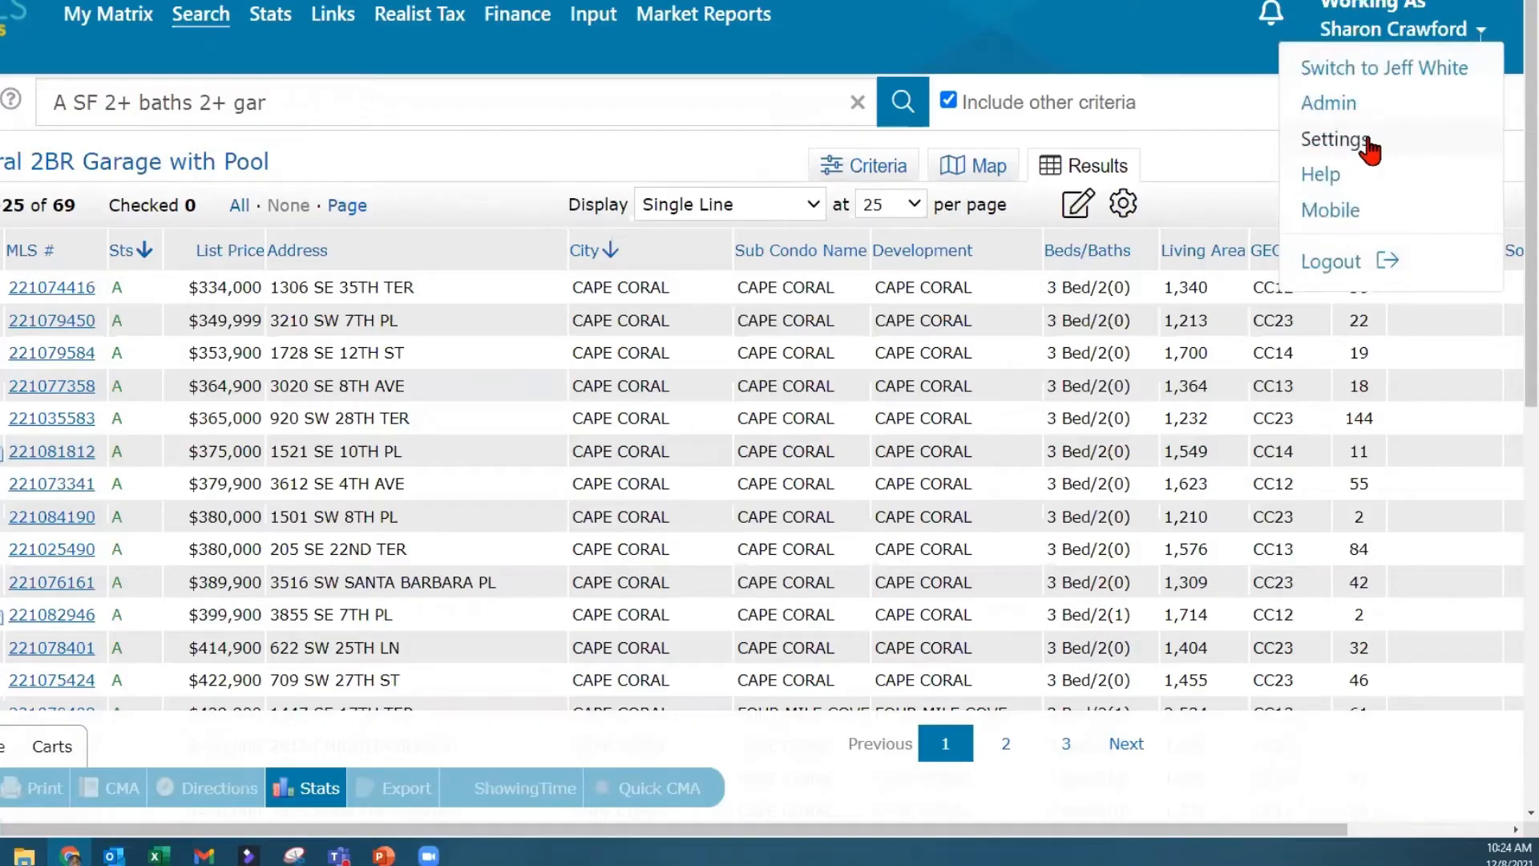
pyautogui.click(1369, 144)
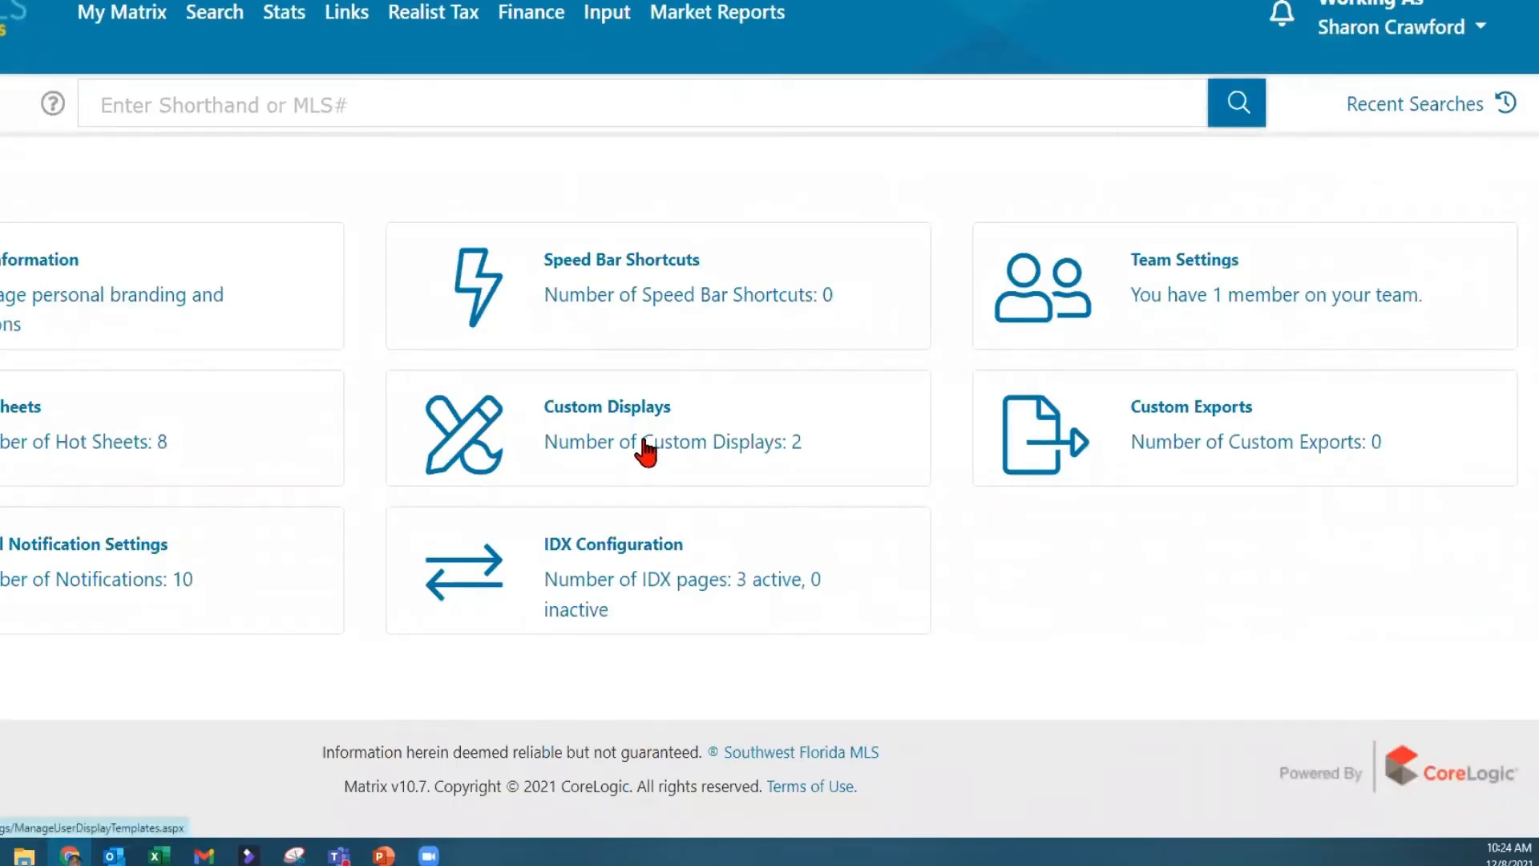
pyautogui.click(648, 449)
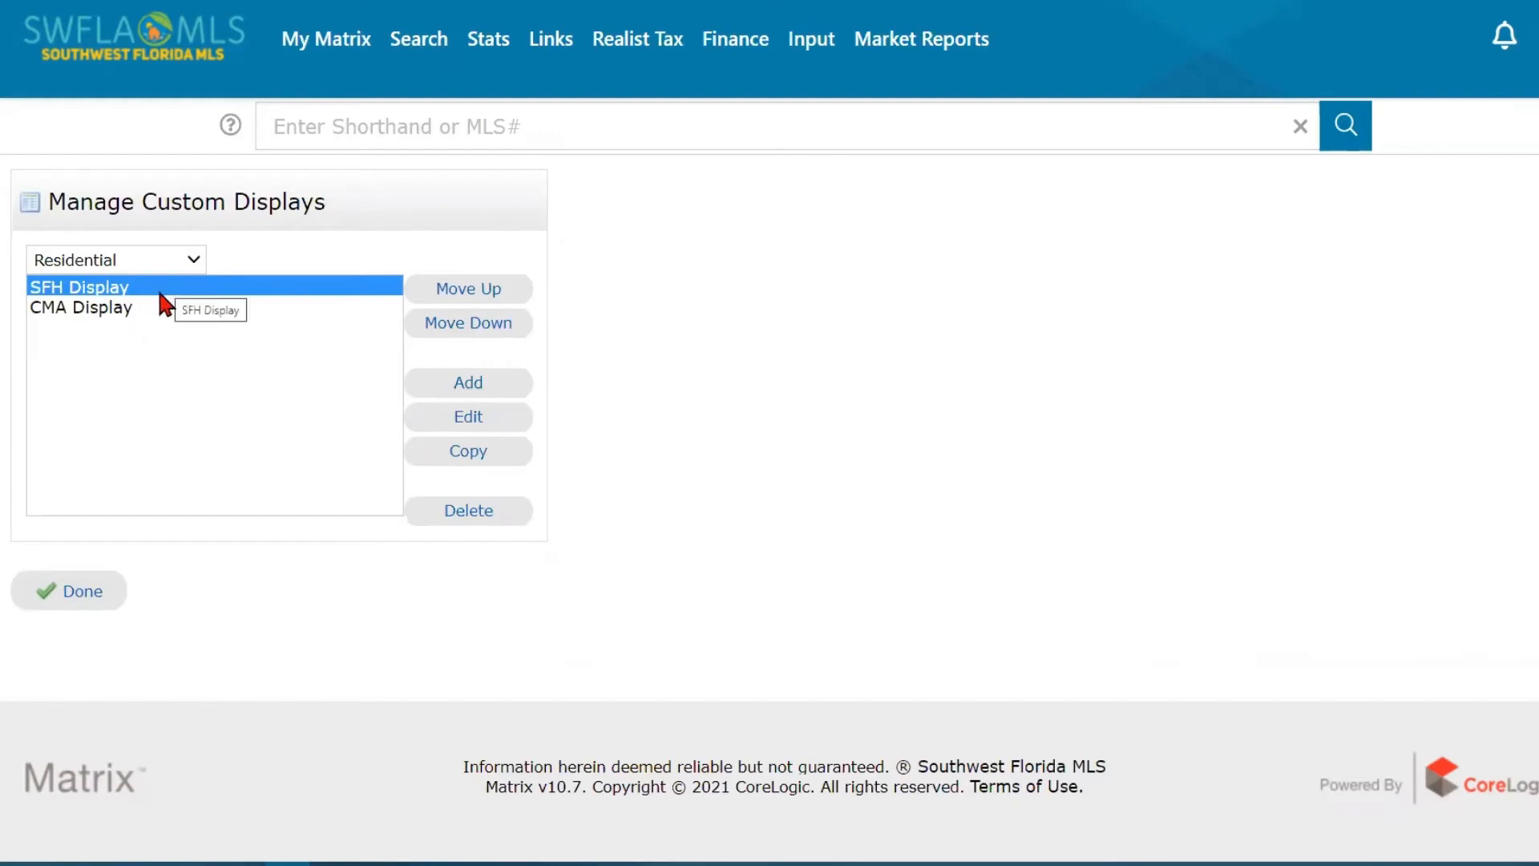
# - Check which property types custom displays can be managed for, keeping Residential selected
pyautogui.click(160, 293)
pyautogui.click(479, 423)
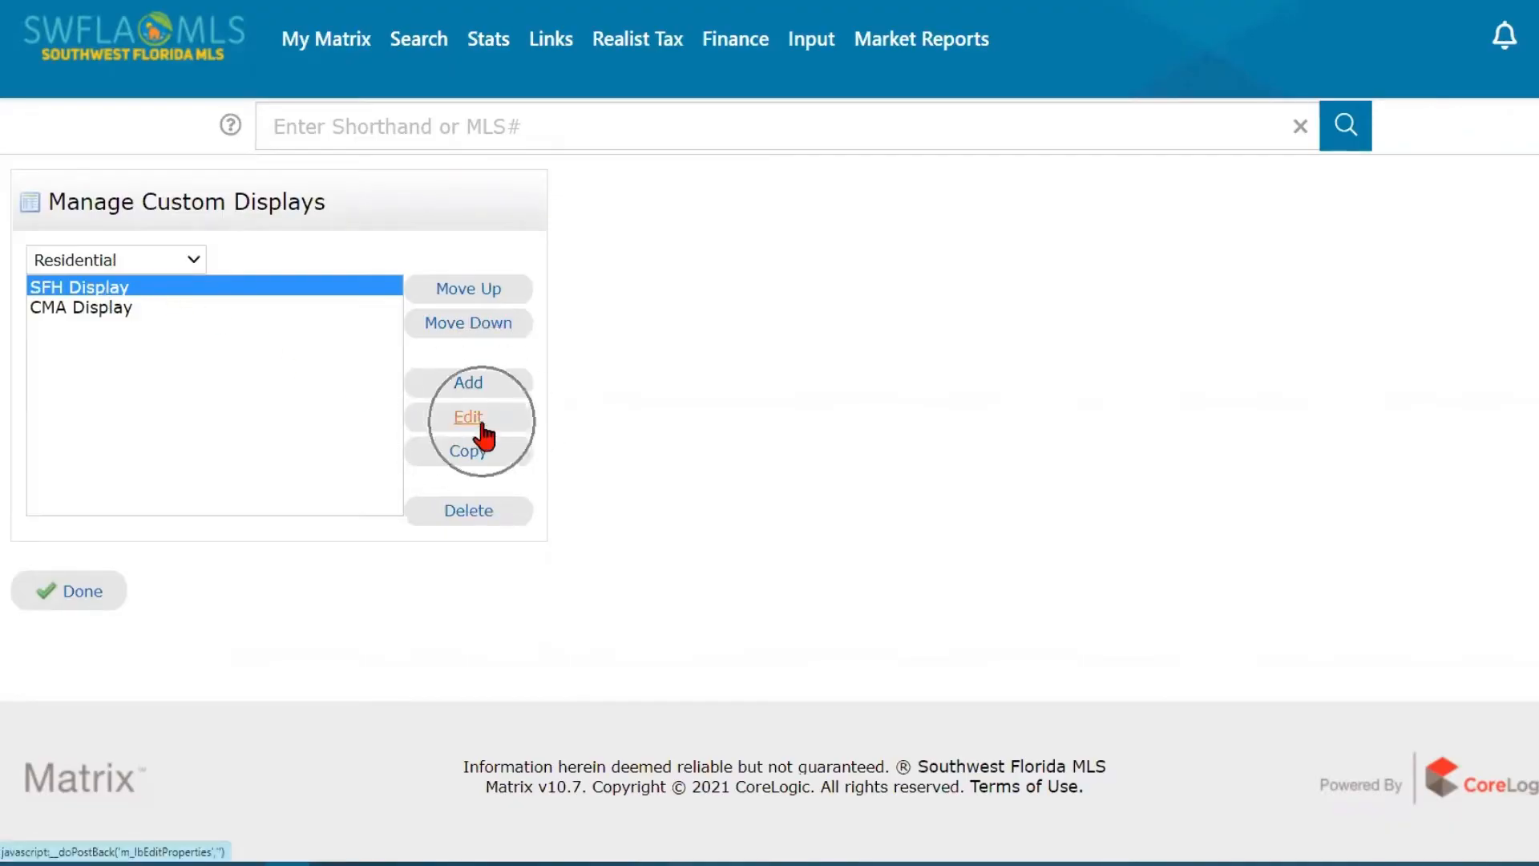
pyautogui.click(155, 258)
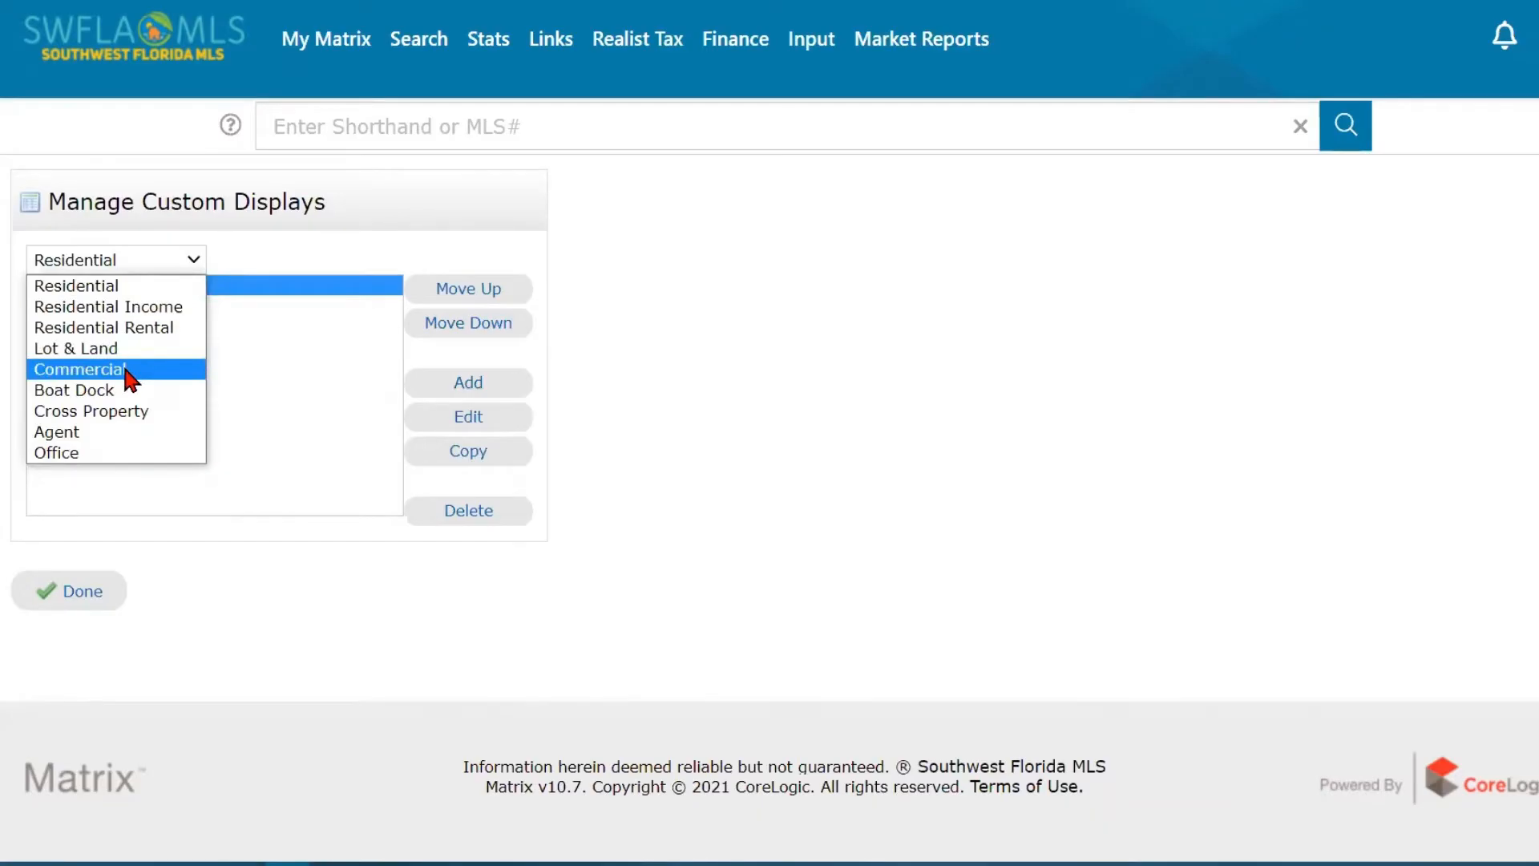
pyautogui.click(277, 348)
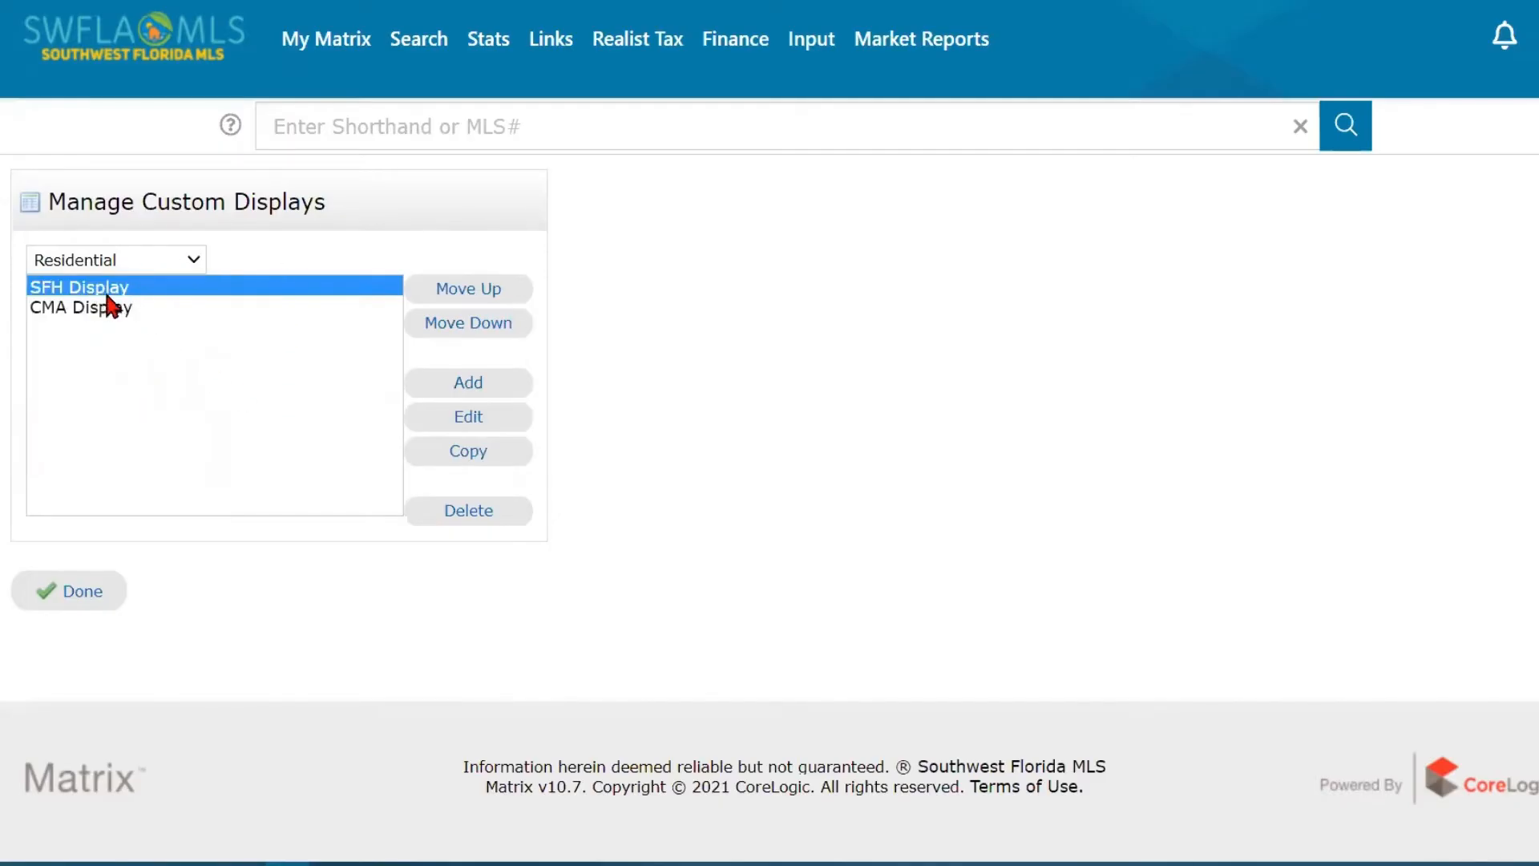
# - Open the residential SFH Display for editing and bring up its available columns starting with Acres
pyautogui.click(118, 293)
pyautogui.click(474, 431)
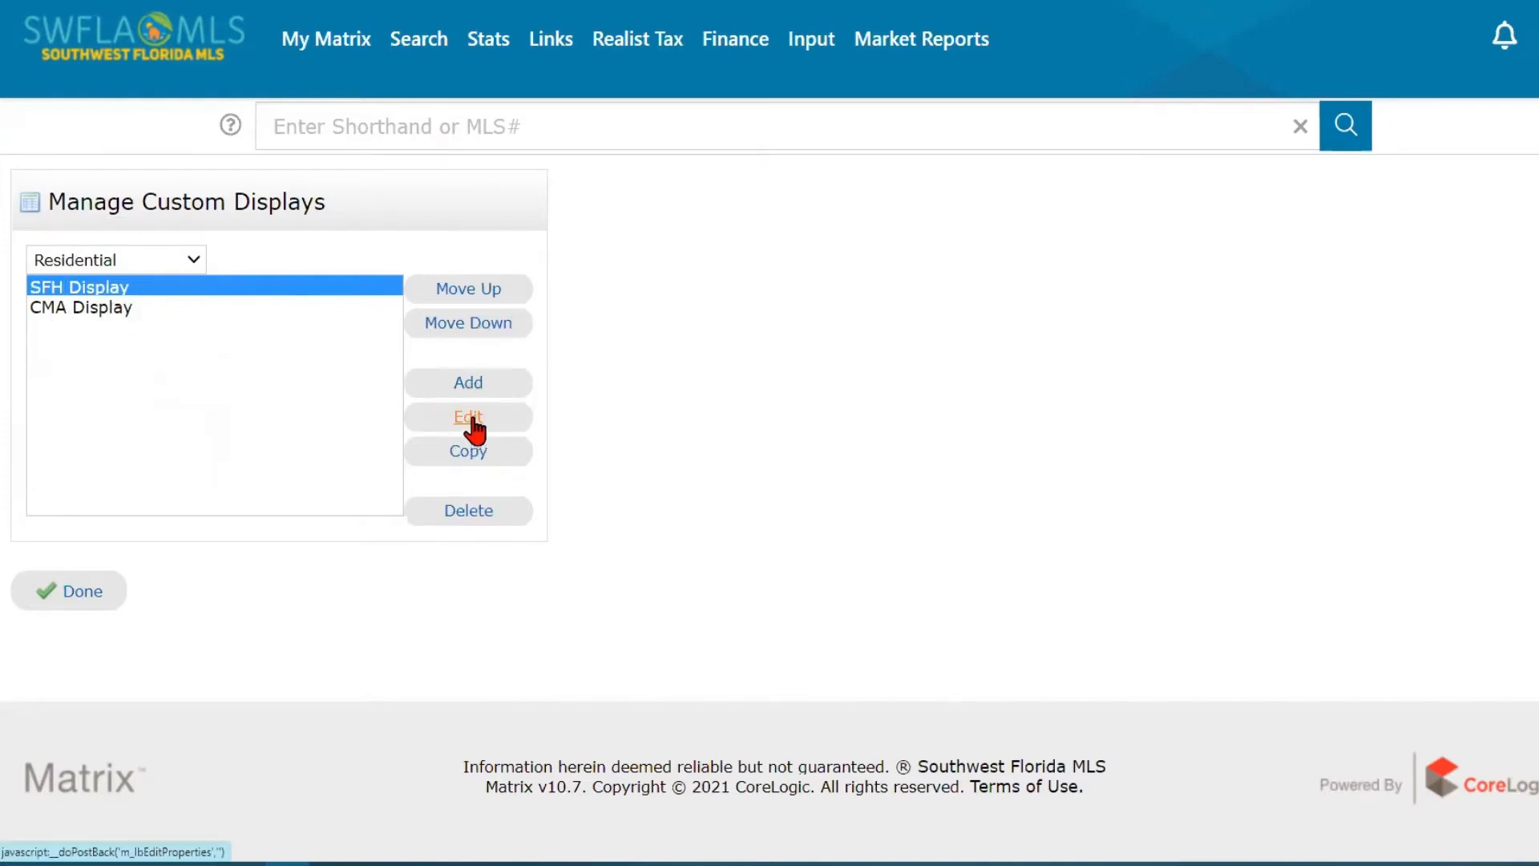
pyautogui.scroll(-1, 1061, 454)
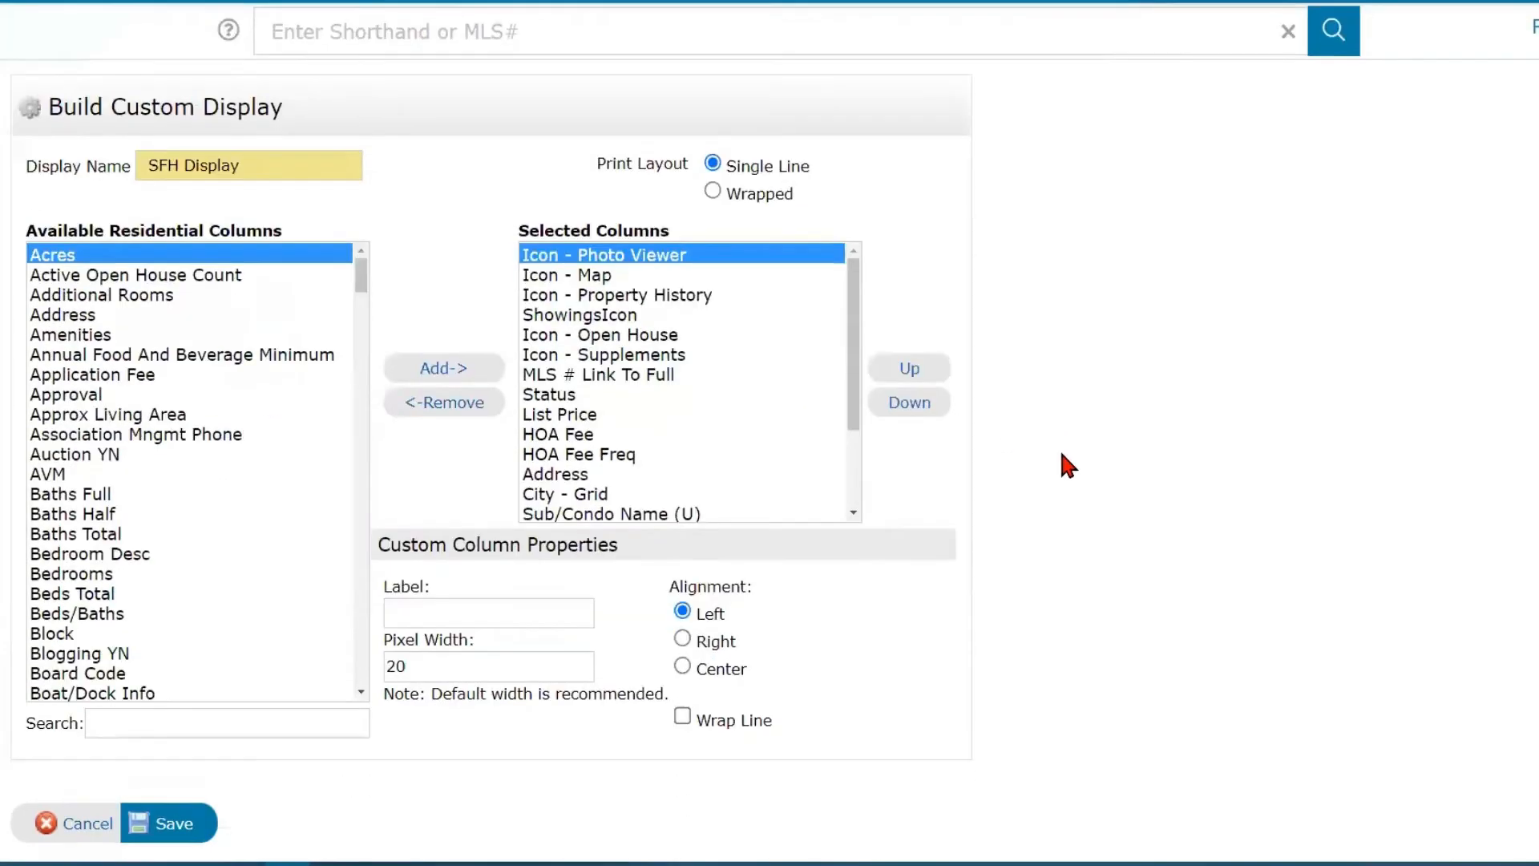
pyautogui.click(166, 255)
pyautogui.click(165, 255)
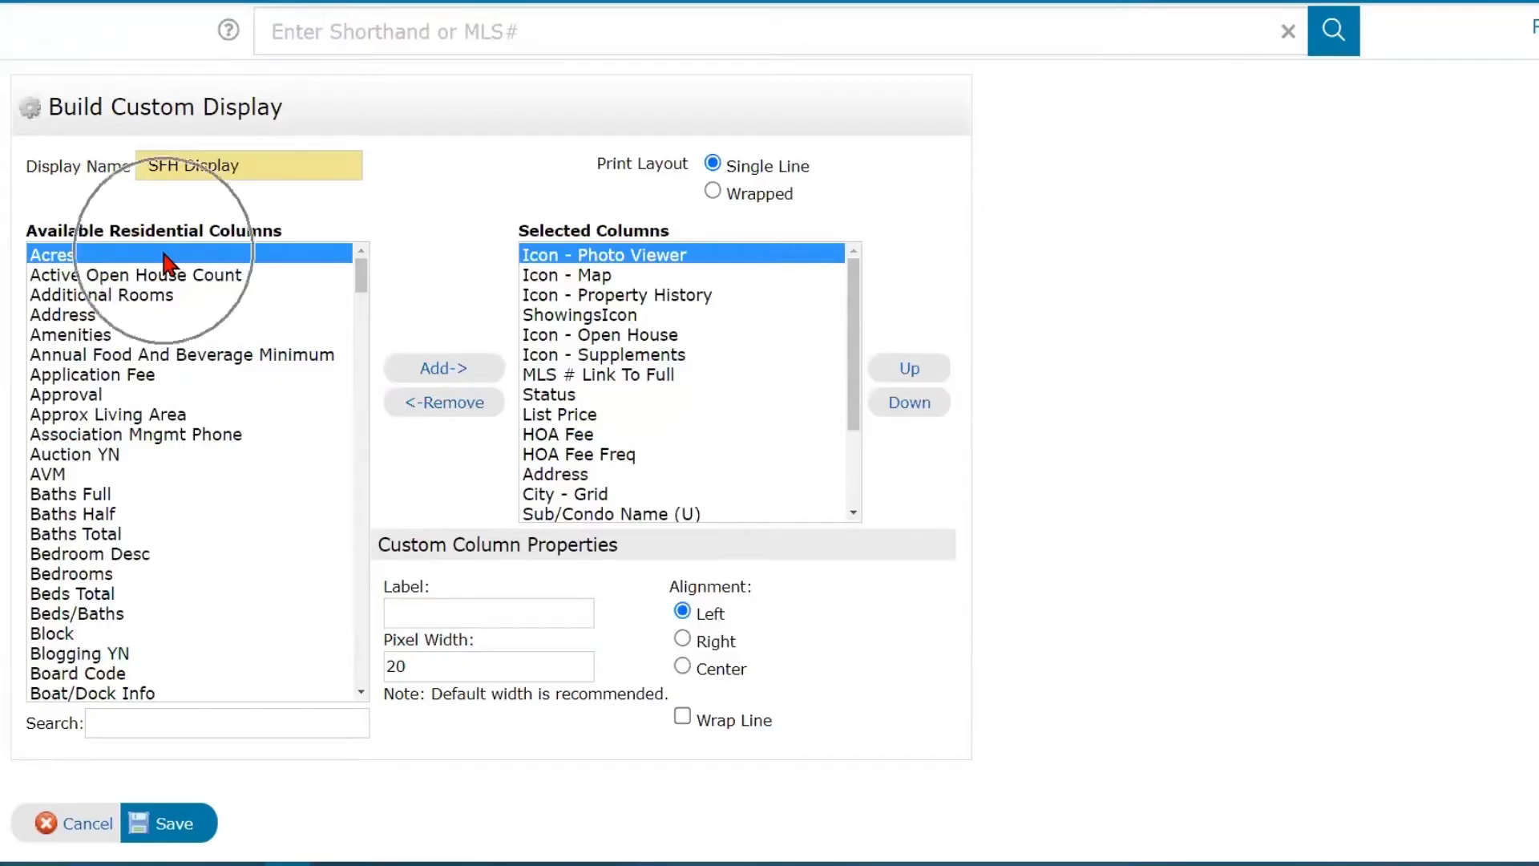
pyautogui.click(163, 254)
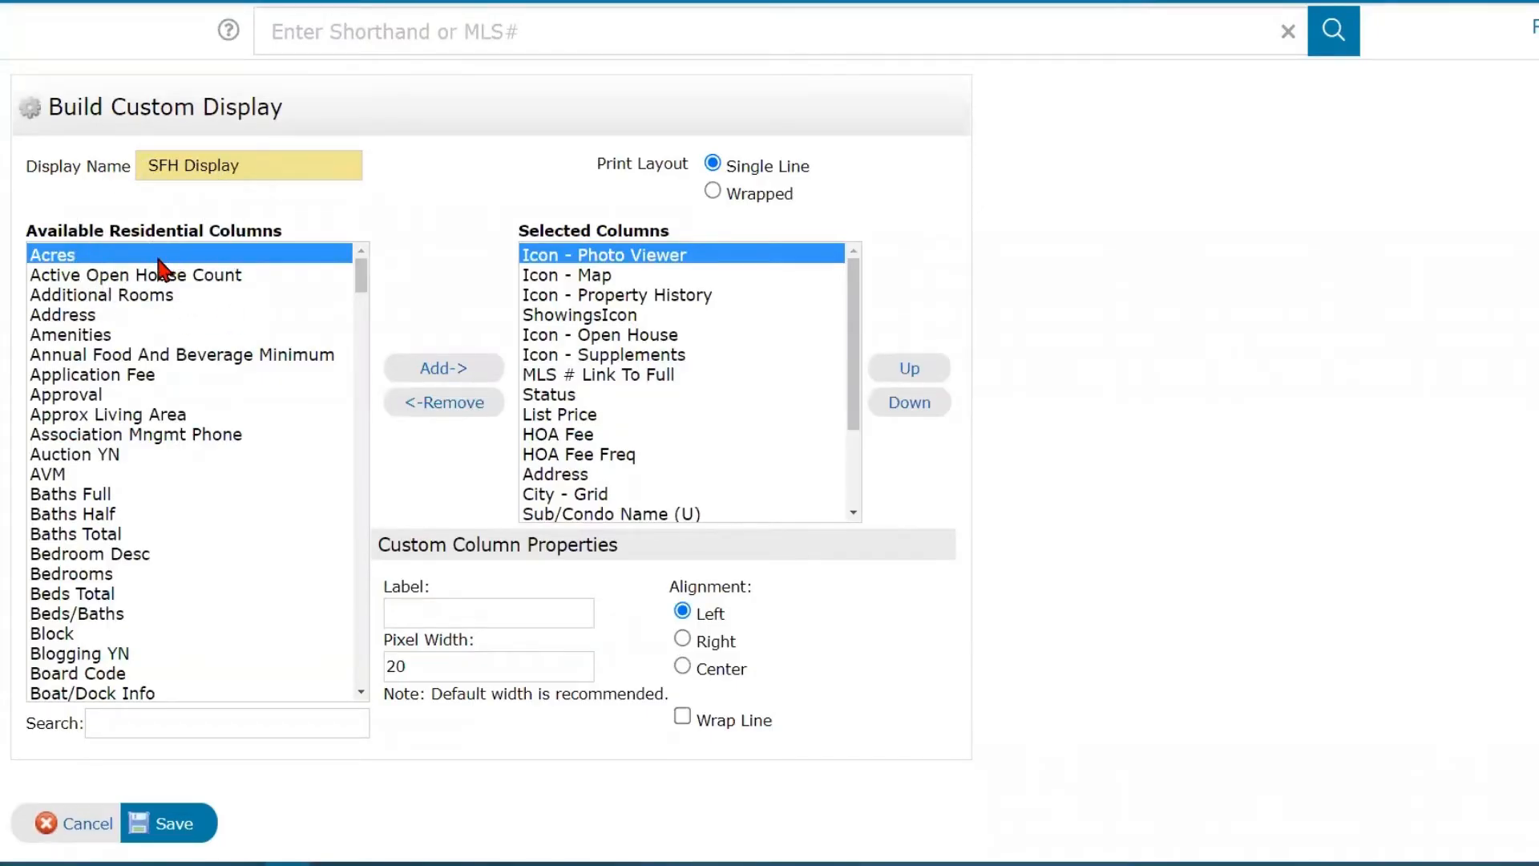
pyautogui.click(159, 263)
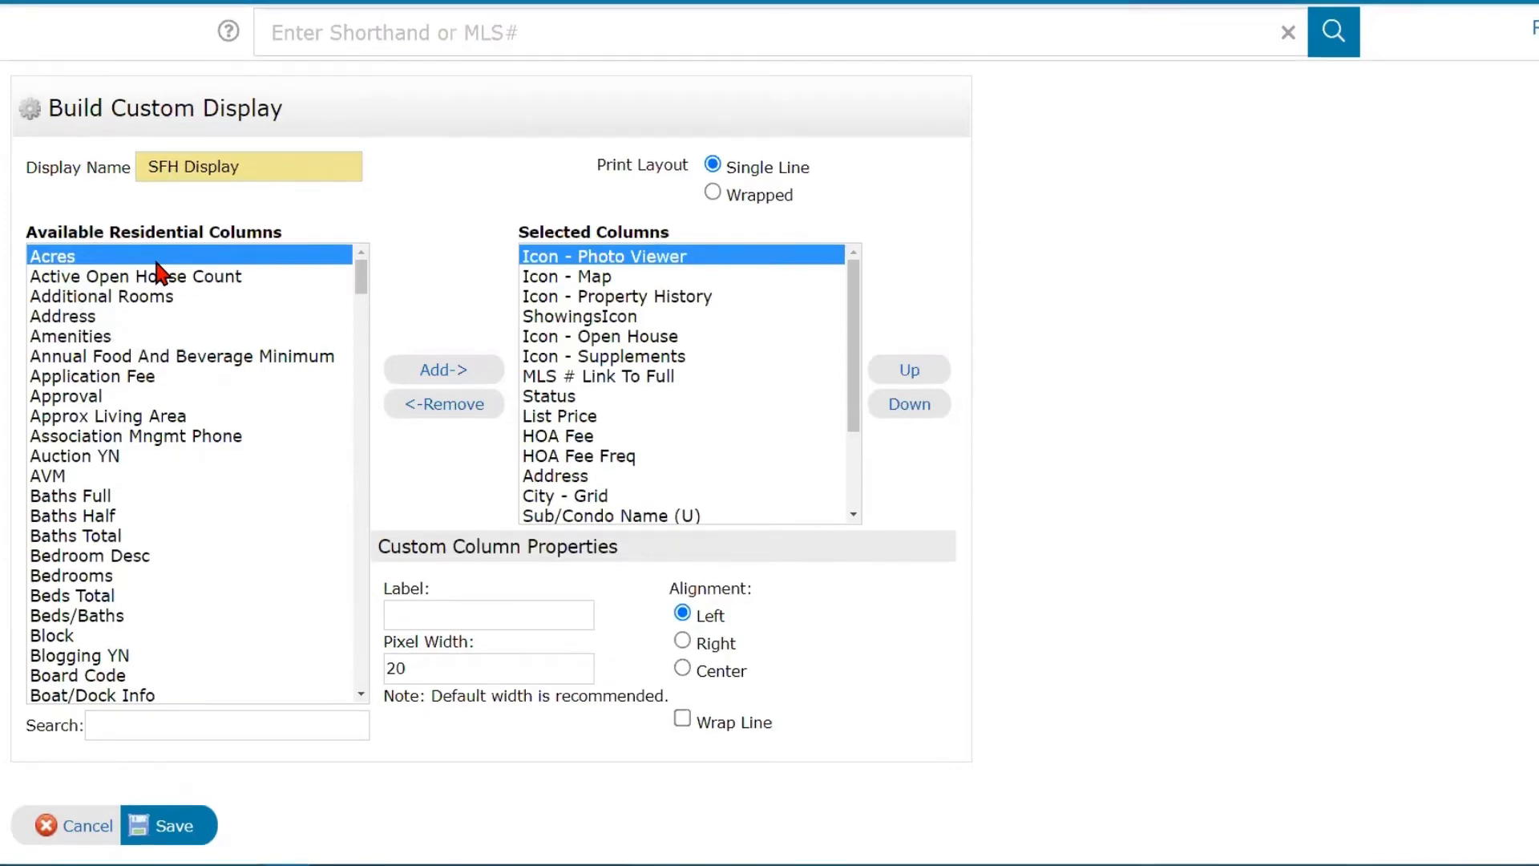
# - Add the Application Fee column to the selected columns of the SFH Display and move it down below Icon - Map
pyautogui.scroll(-5, 179, 529)
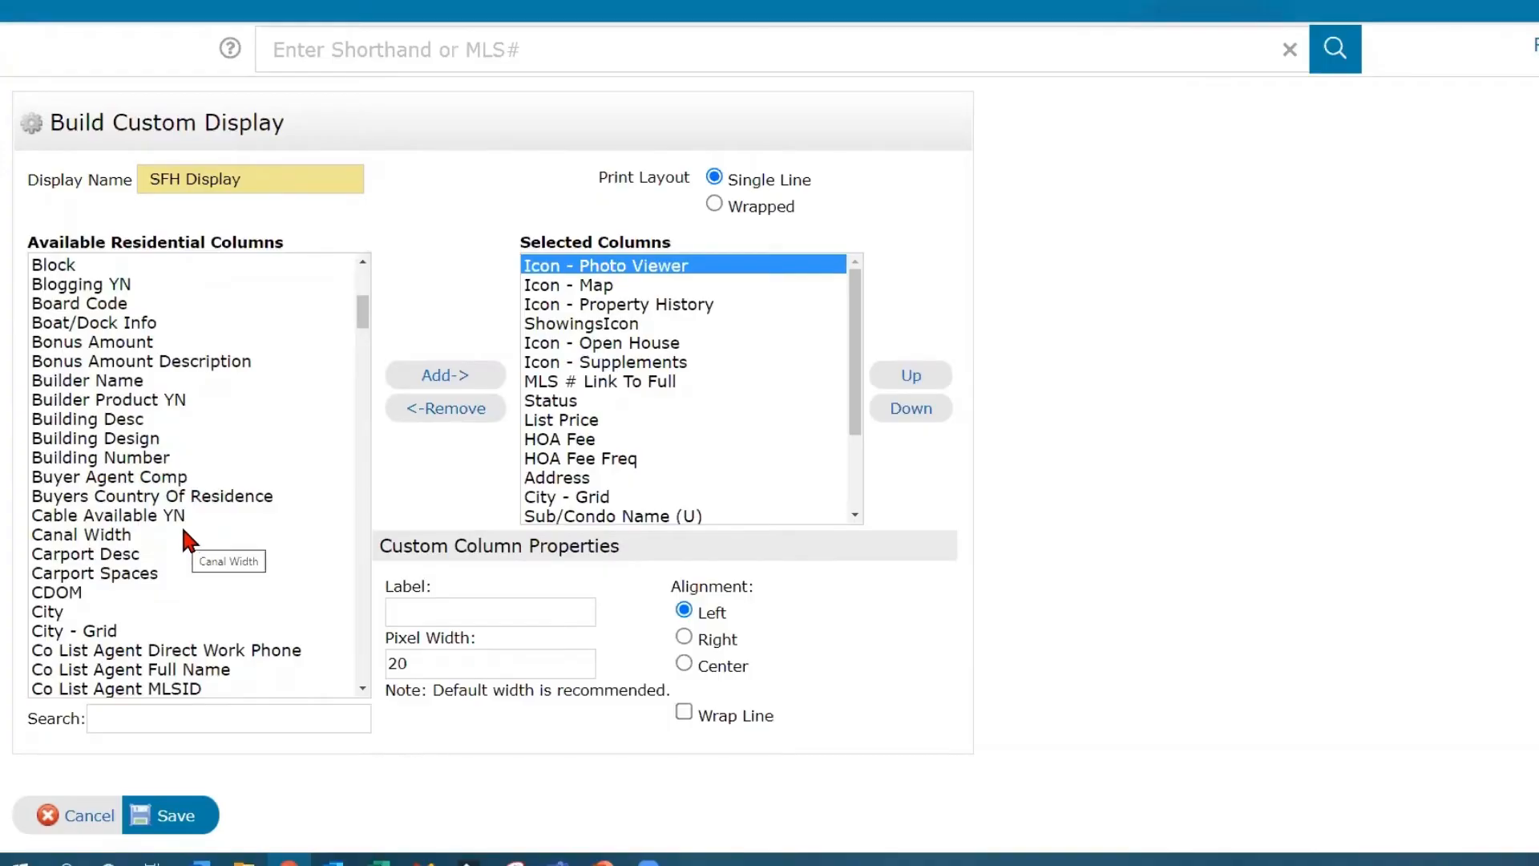
pyautogui.scroll(5, 181, 524)
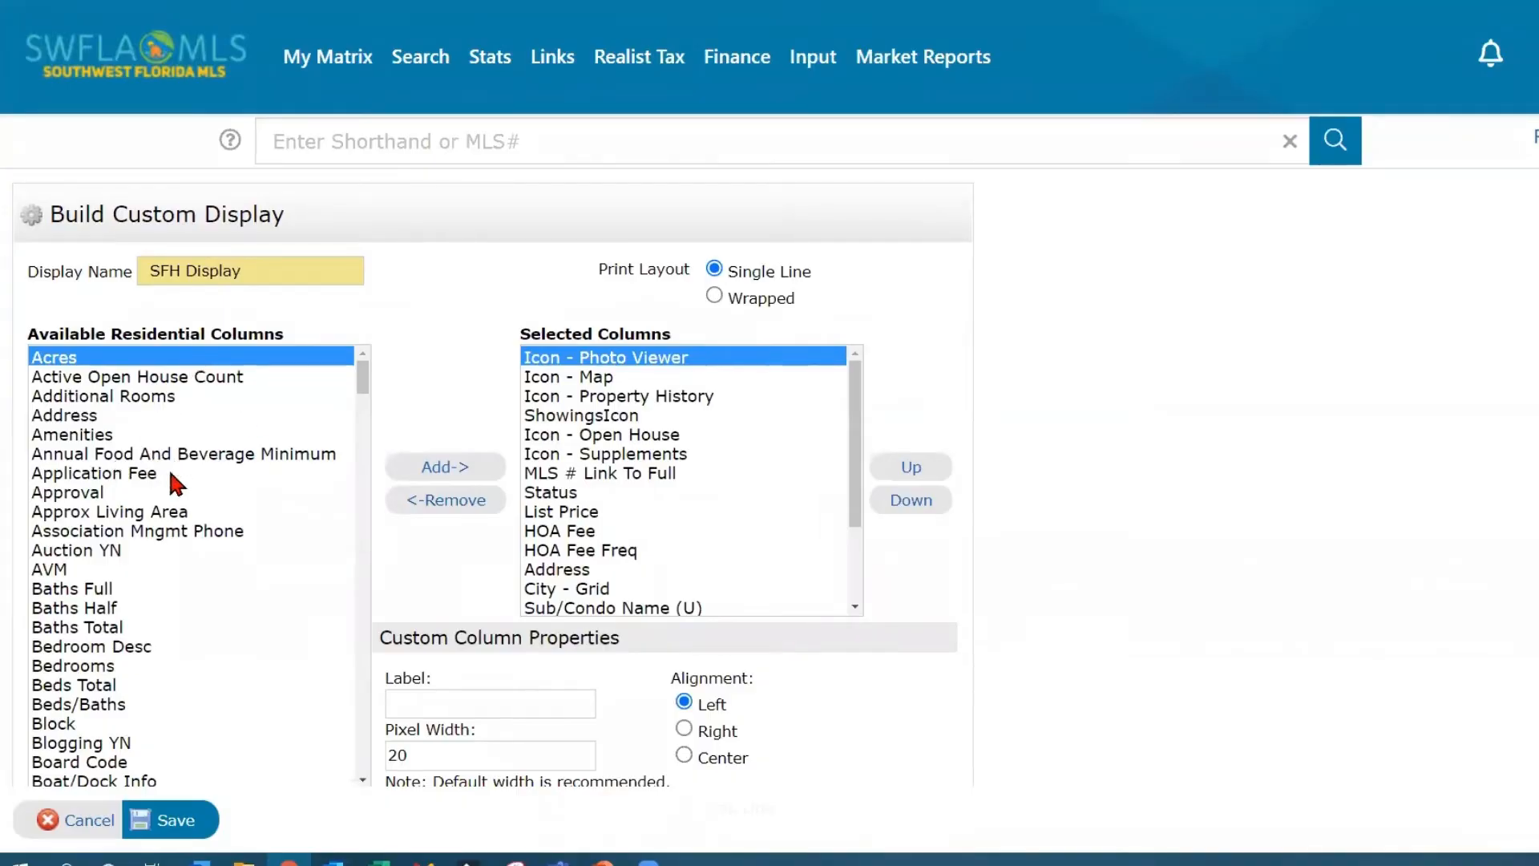
pyautogui.click(144, 474)
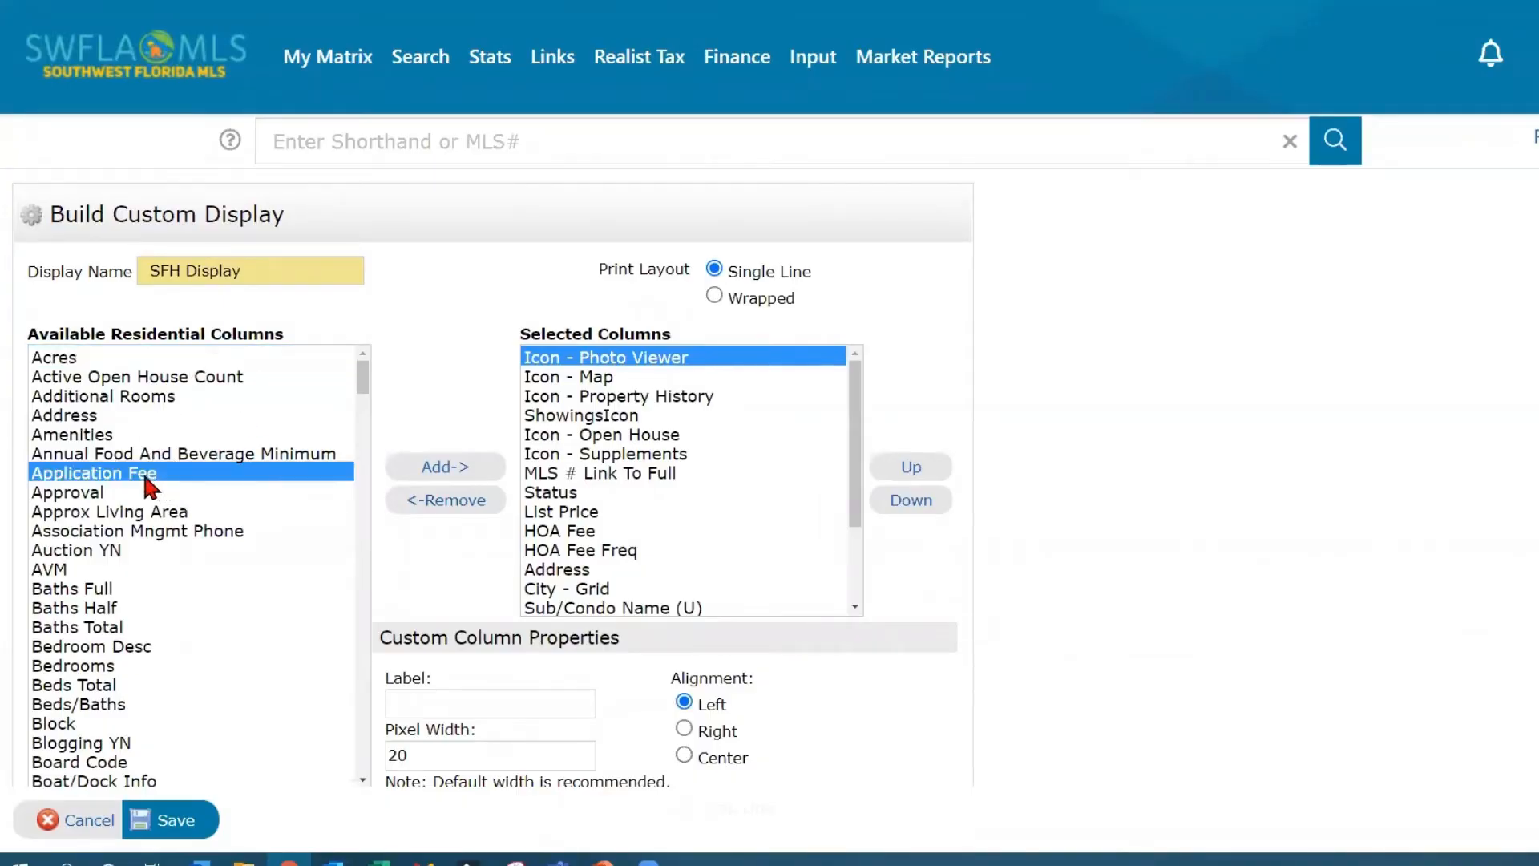
pyautogui.scroll(-2, 136, 561)
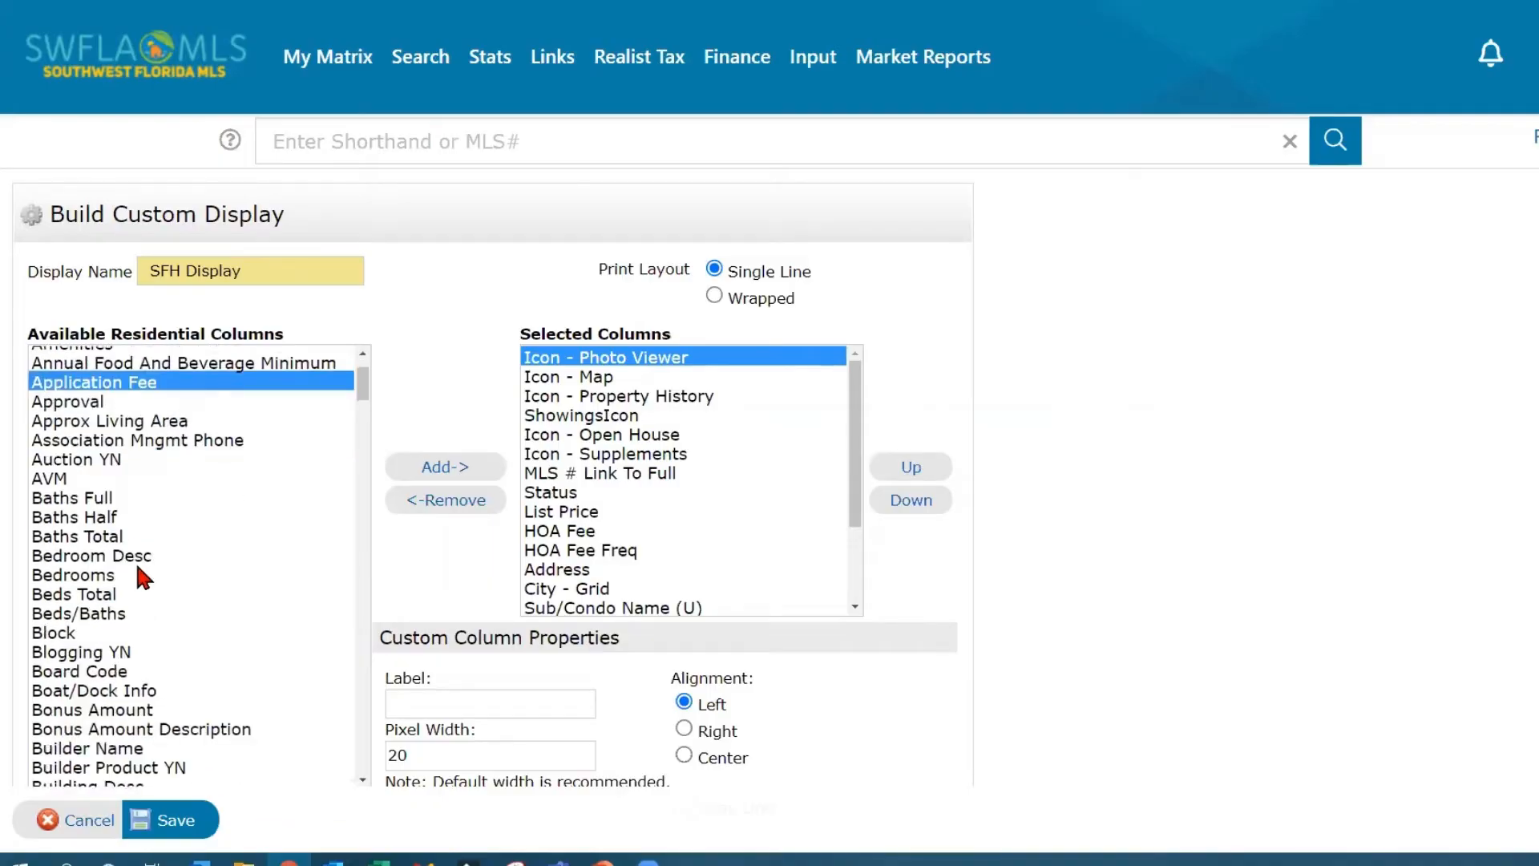
pyautogui.scroll(2, 136, 561)
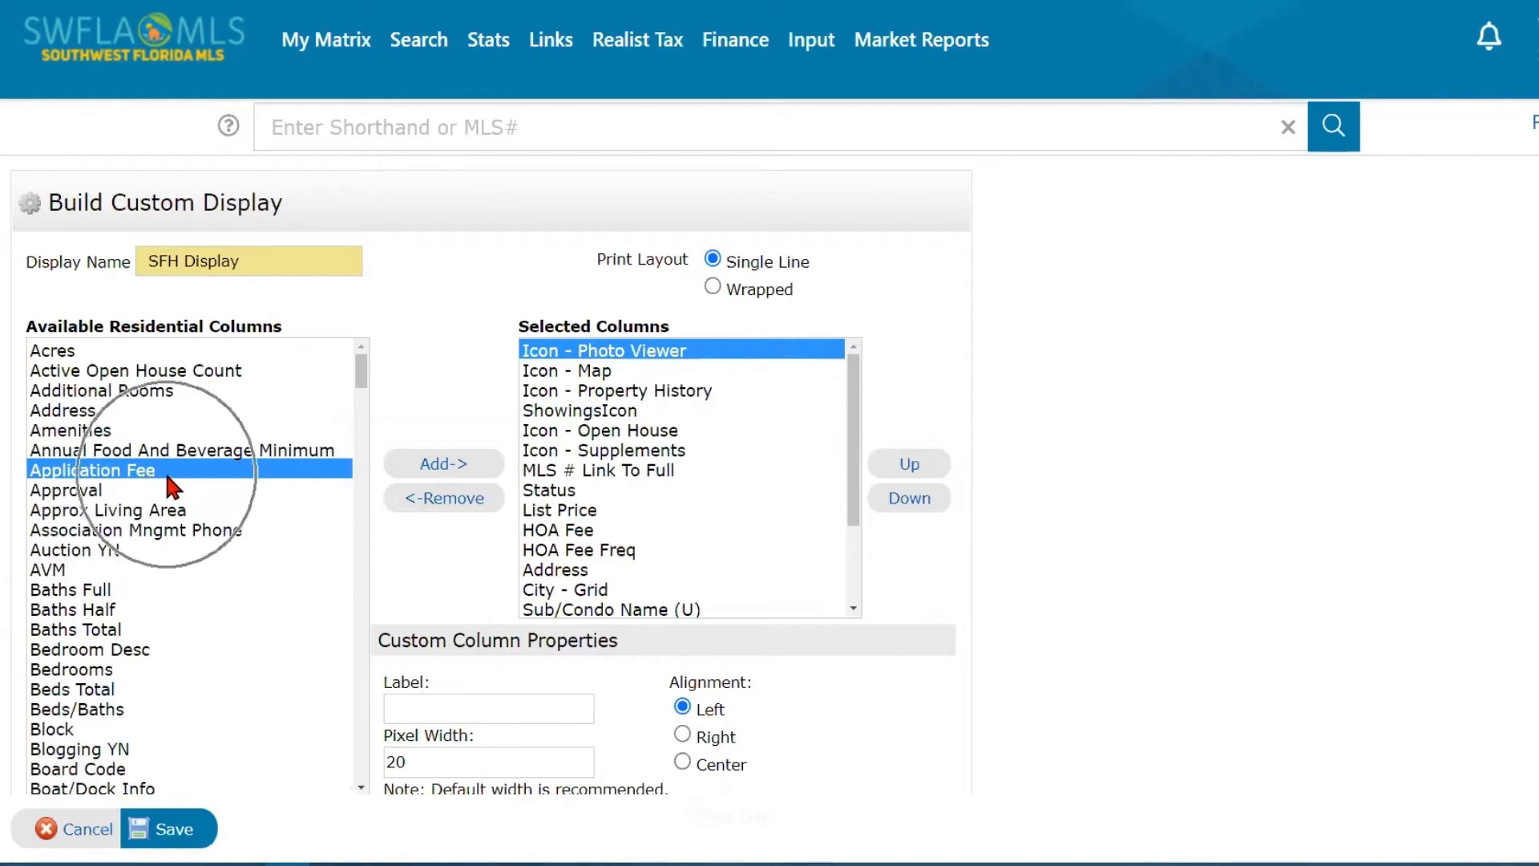
pyautogui.click(453, 475)
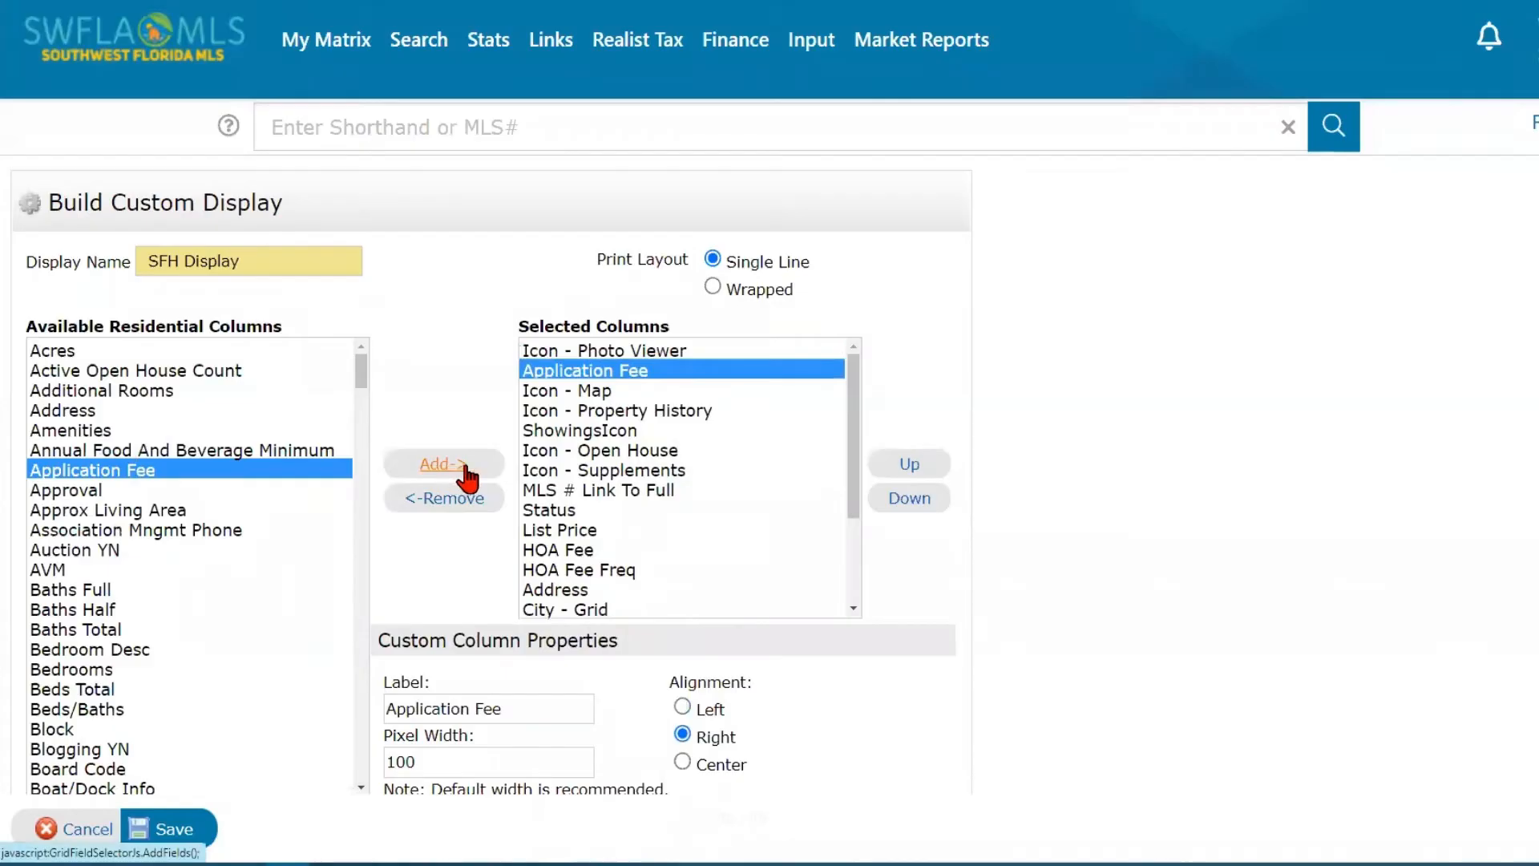
pyautogui.click(687, 373)
pyautogui.click(903, 501)
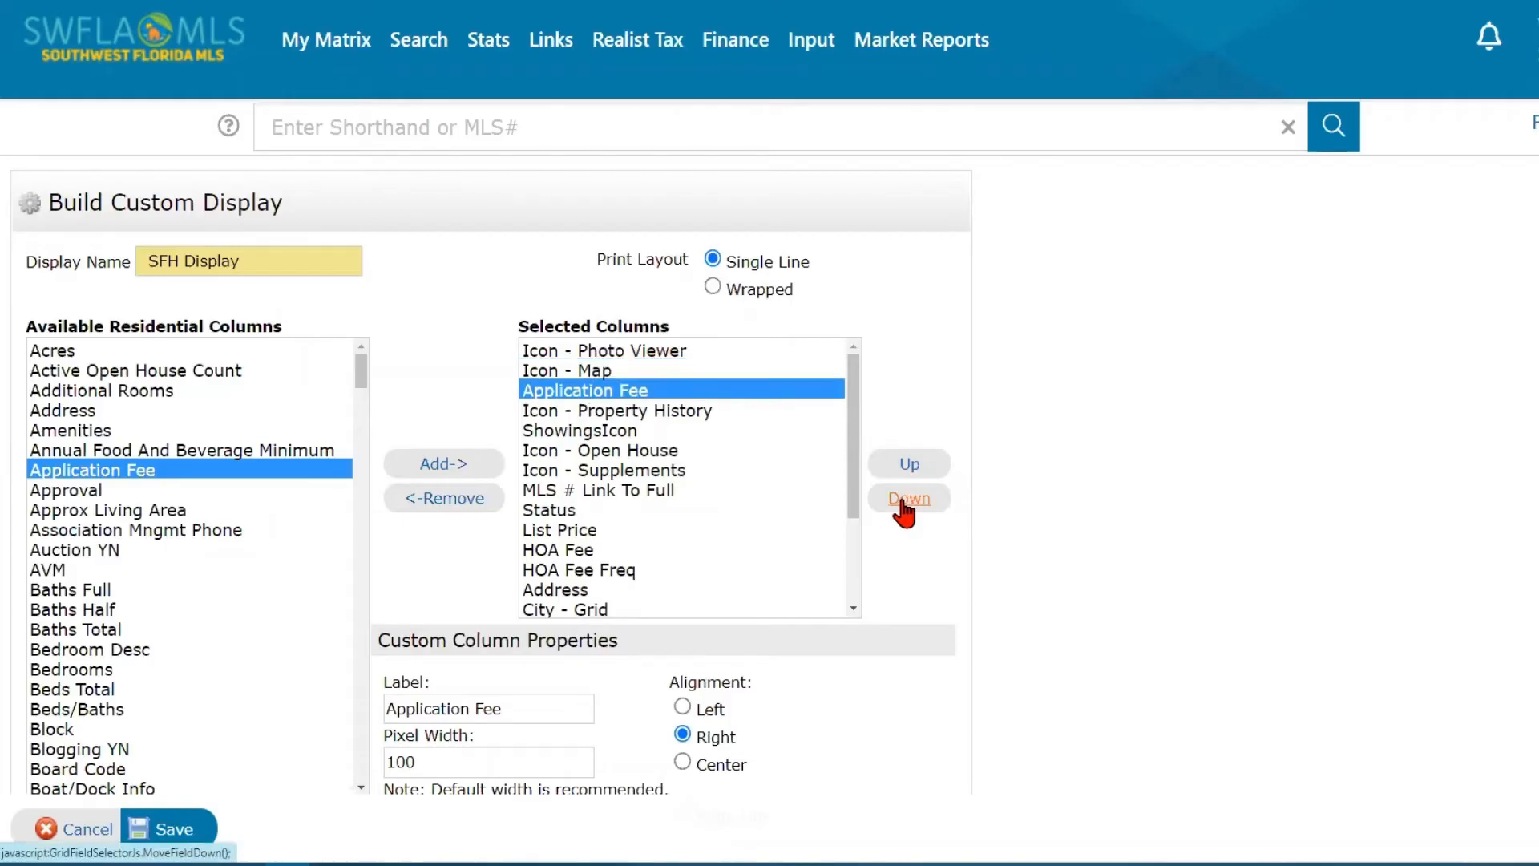
# - Move the Application Fee column down to directly below HOA Fee Freq in the selected columns and save the SFH Display
pyautogui.click(903, 500)
pyautogui.click(903, 501)
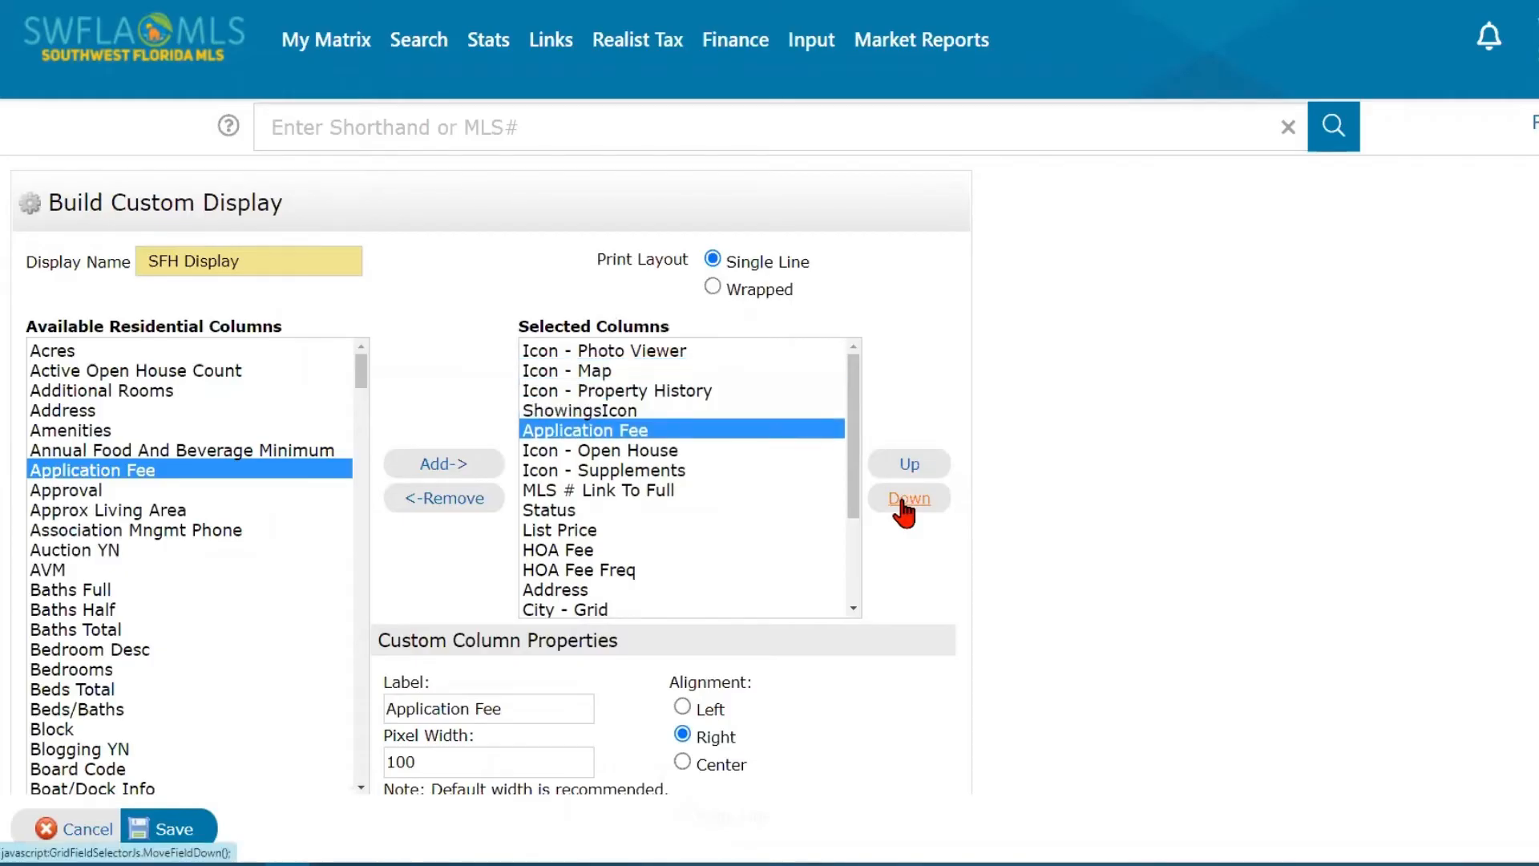
pyautogui.click(903, 501)
pyautogui.click(903, 501)
pyautogui.click(903, 501)
pyautogui.click(903, 501)
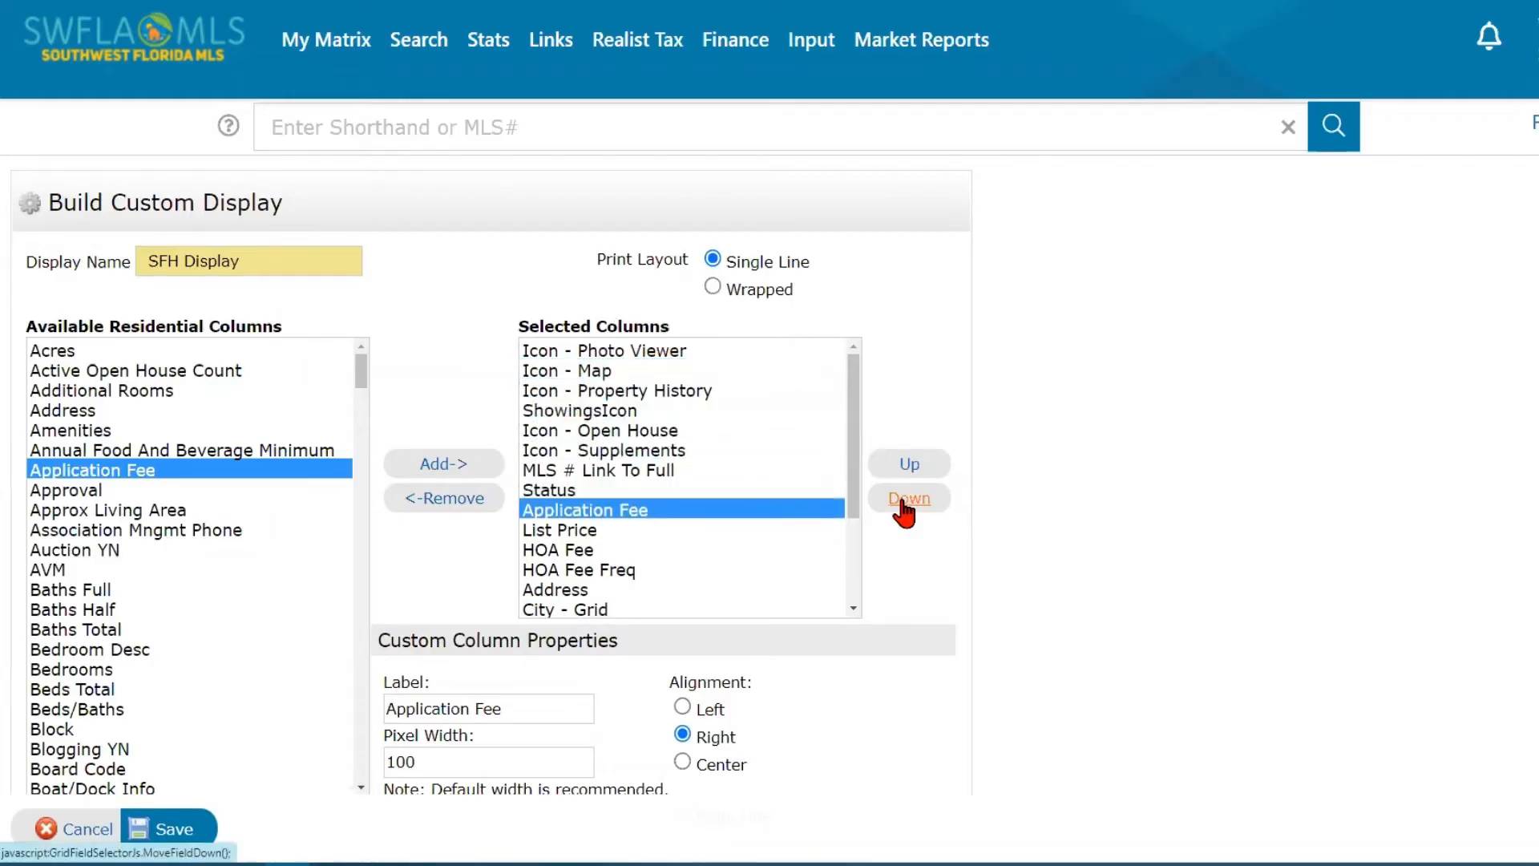
pyautogui.click(903, 501)
pyautogui.click(903, 500)
pyautogui.click(903, 501)
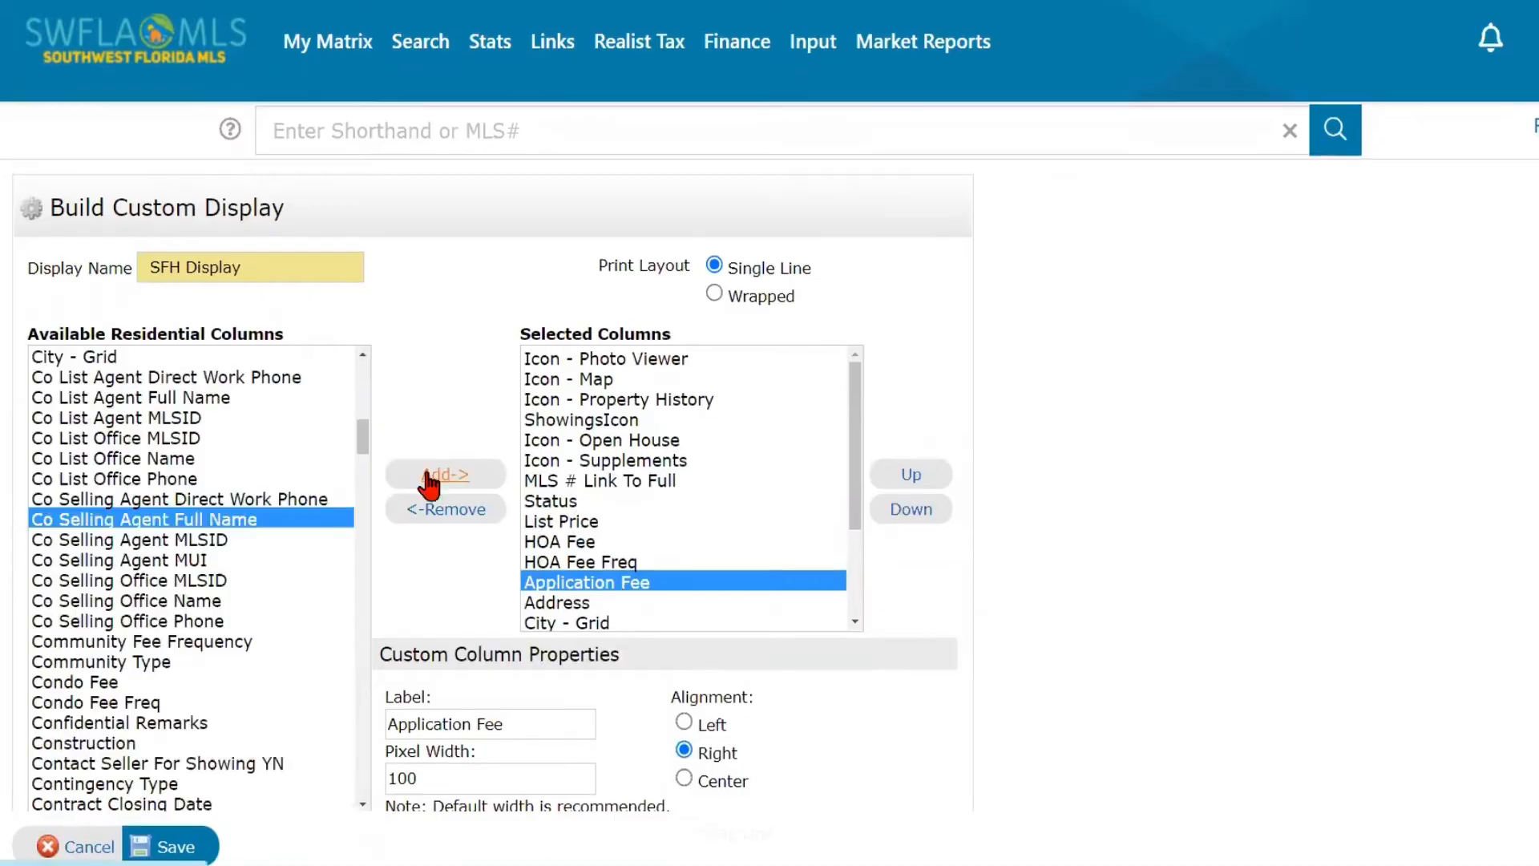
pyautogui.scroll(-3, 1094, 653)
pyautogui.scroll(-1, 1092, 646)
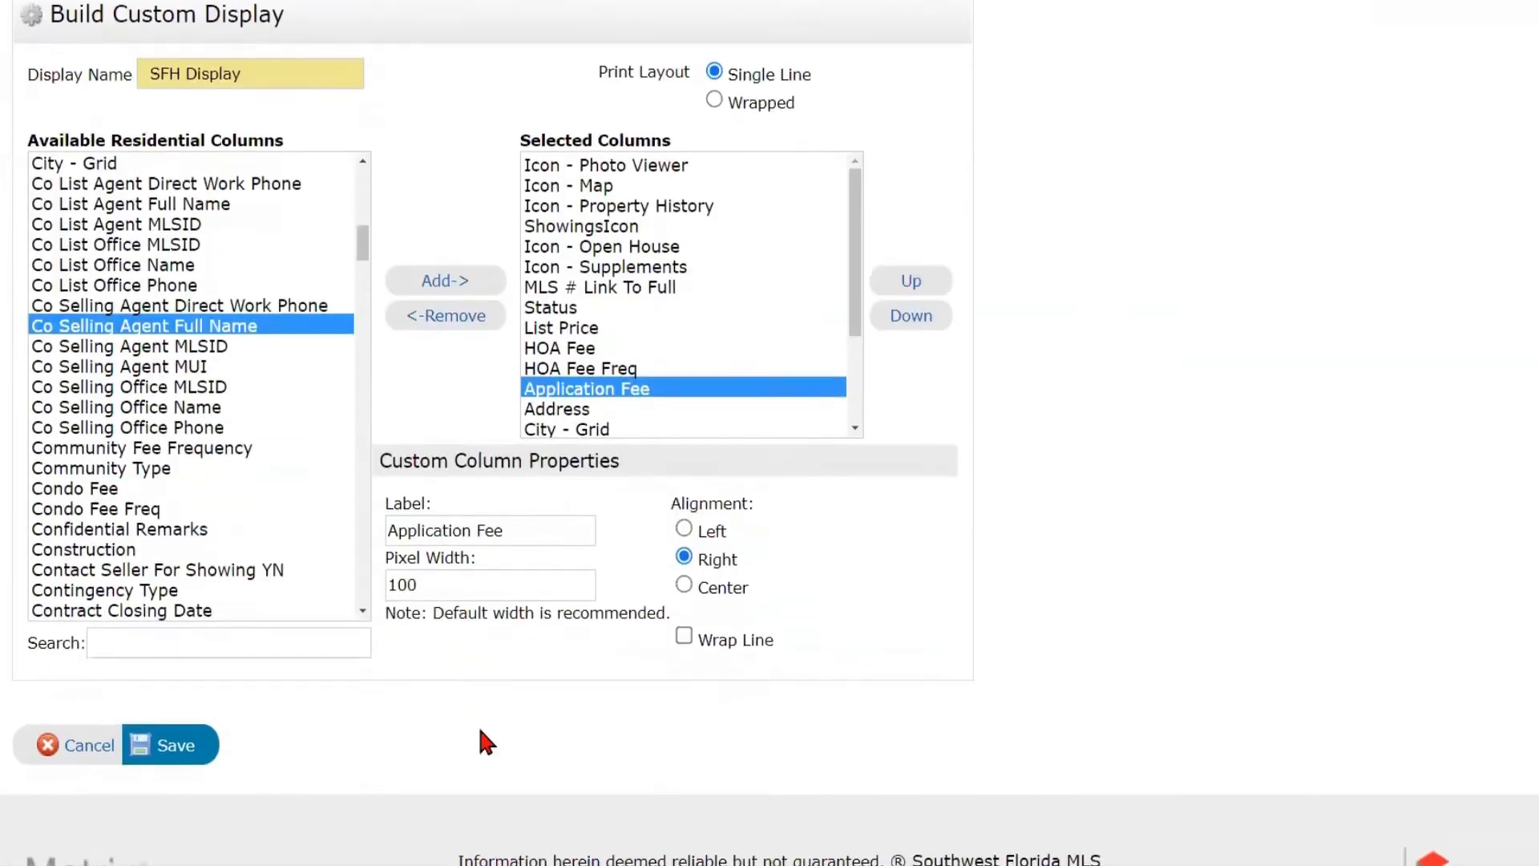
pyautogui.click(175, 750)
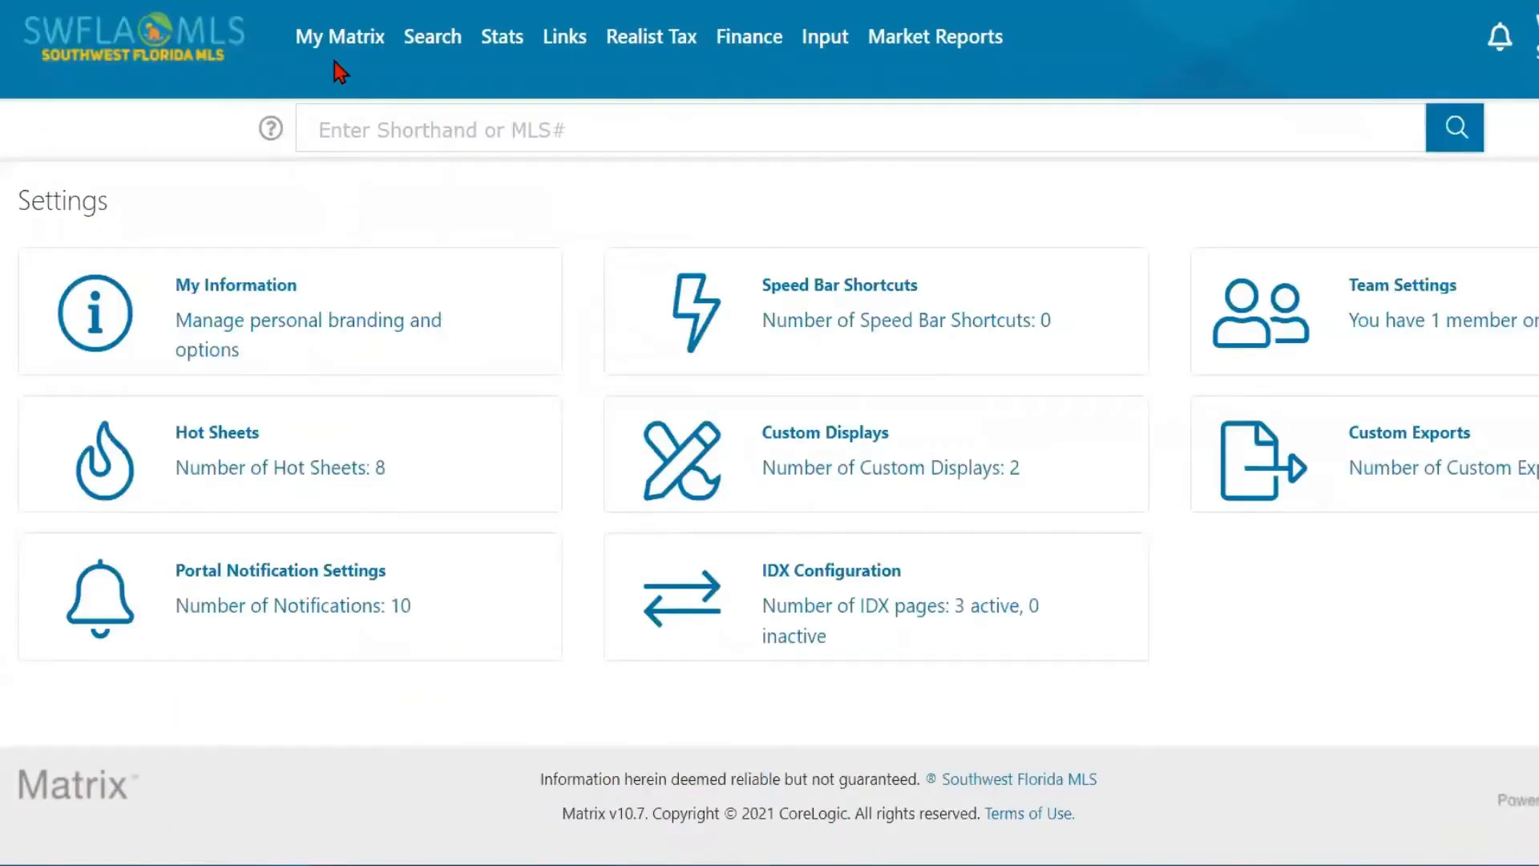
# - Run the Fort Myers Pool 400-500 favorite search from the dashboard and show its results in the my:SFH Display
pyautogui.moveTo(343, 55)
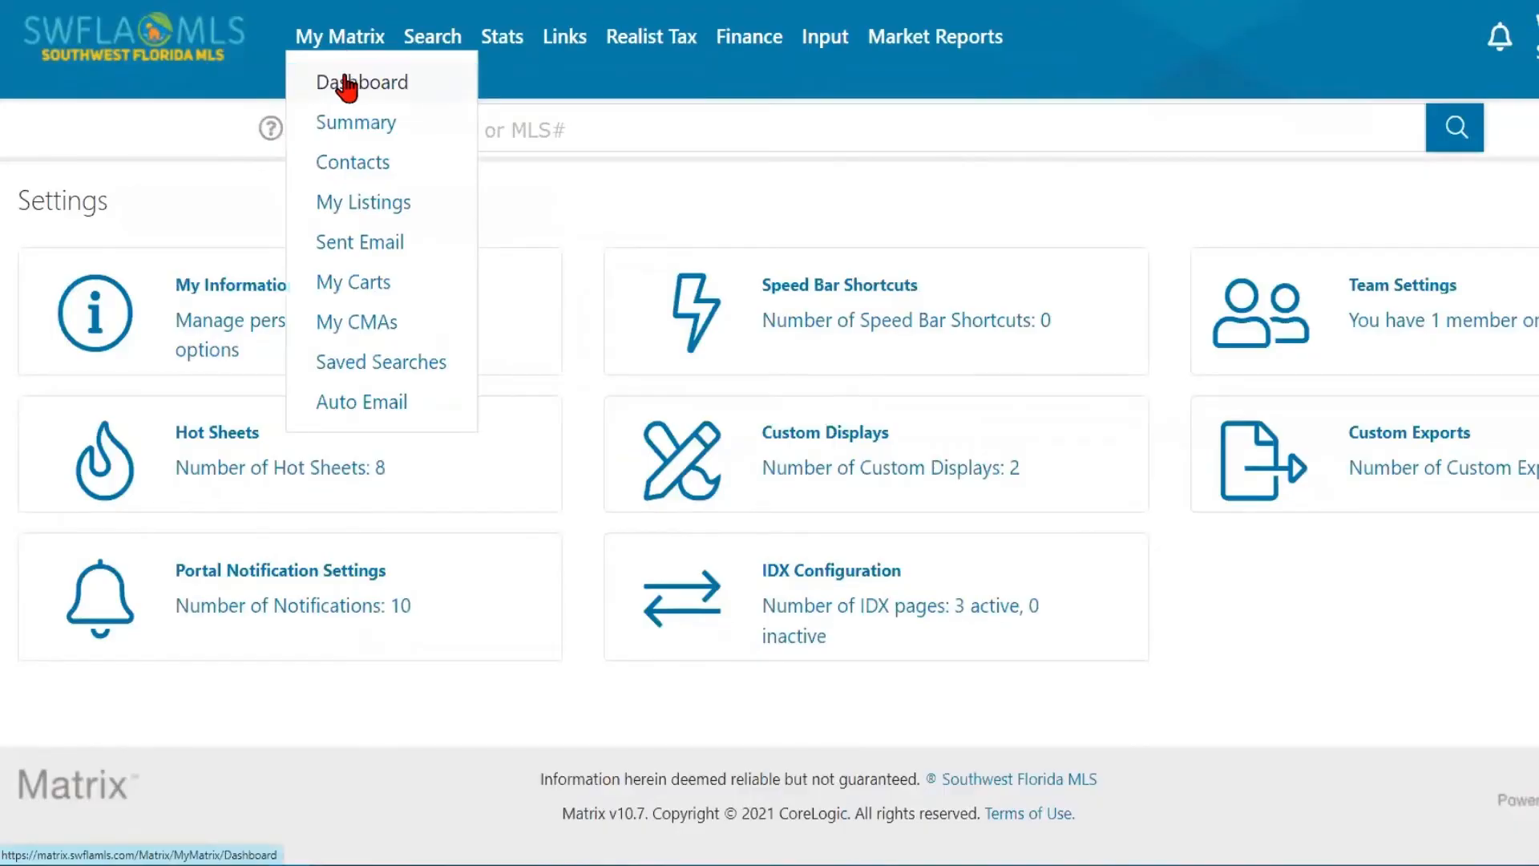
pyautogui.click(347, 83)
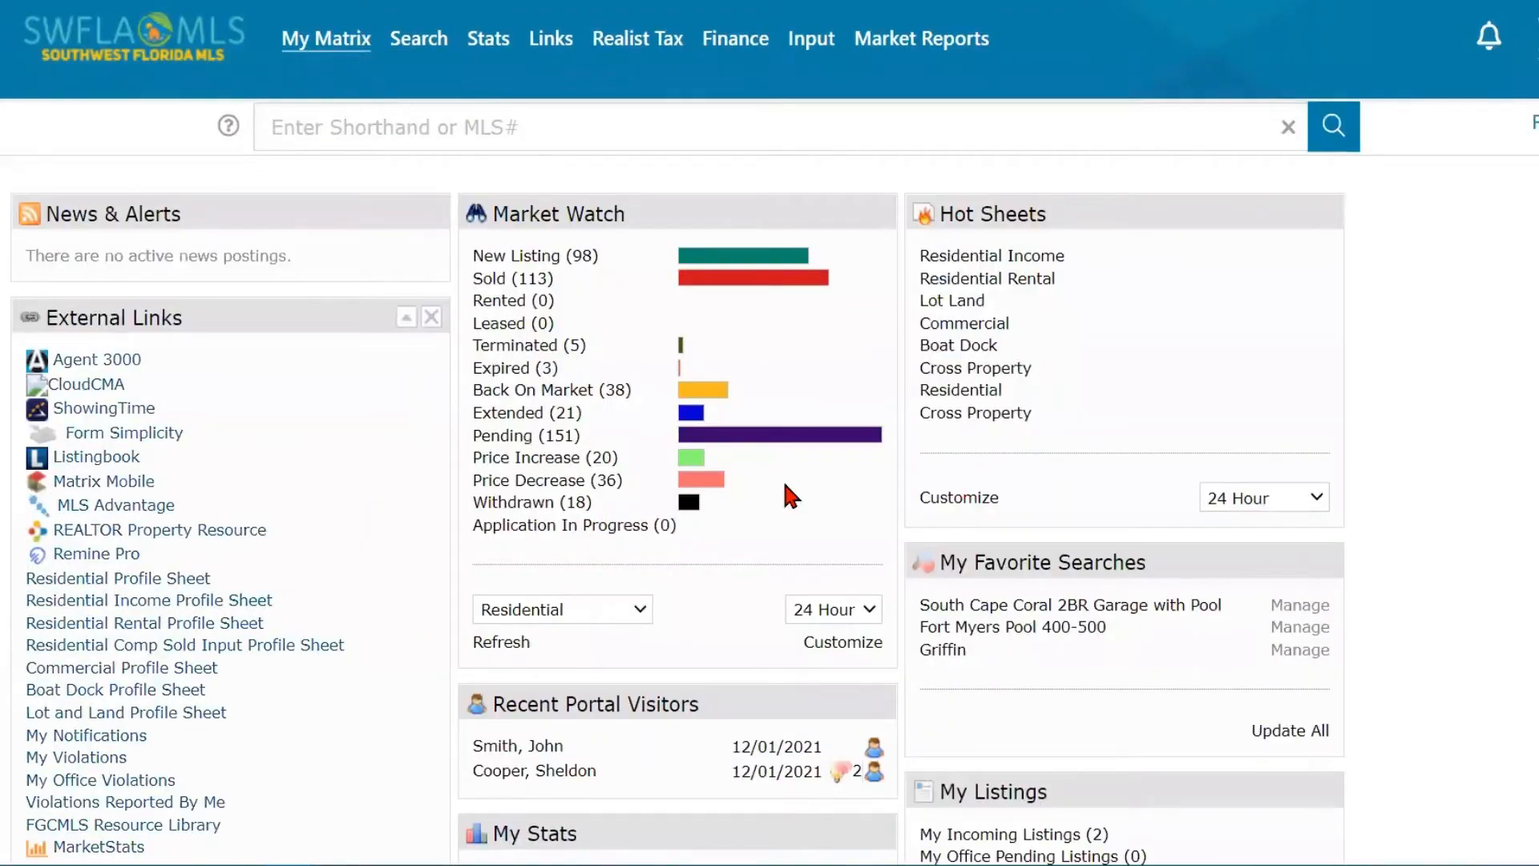
pyautogui.scroll(-3, 1370, 537)
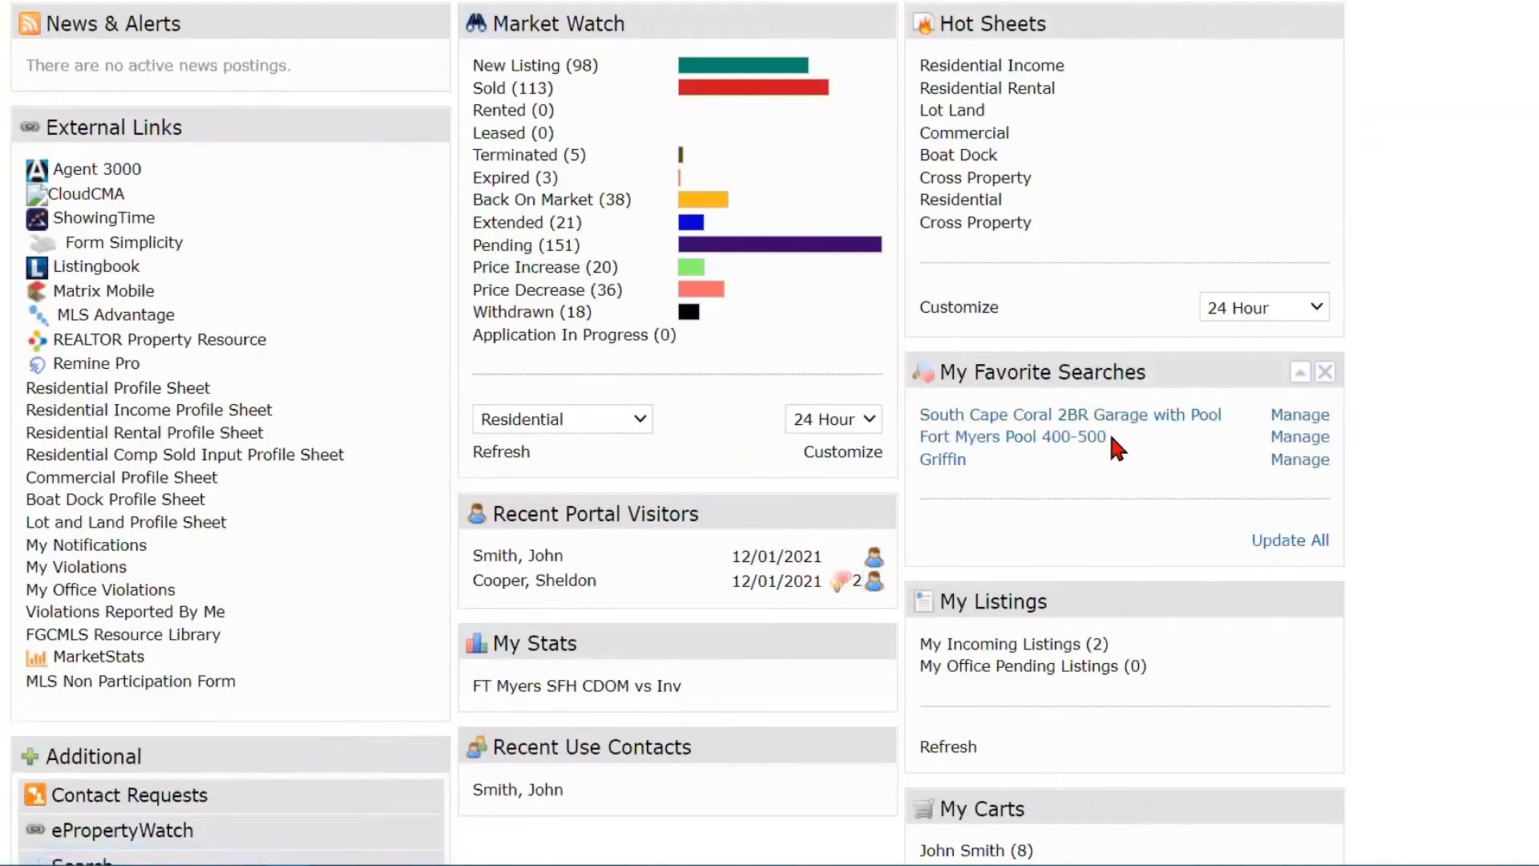
pyautogui.click(1032, 441)
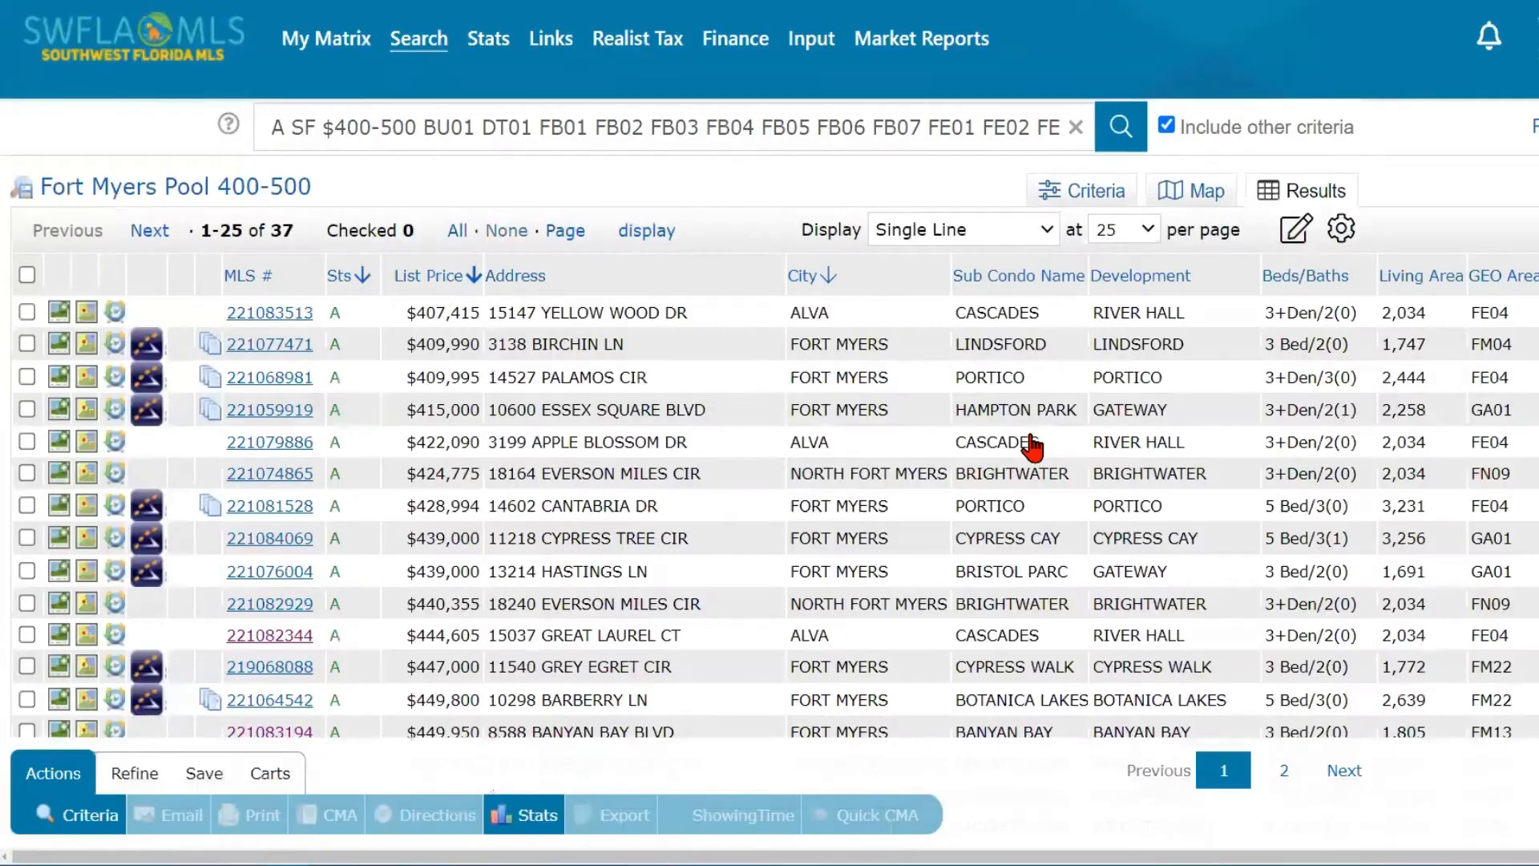
pyautogui.click(1016, 233)
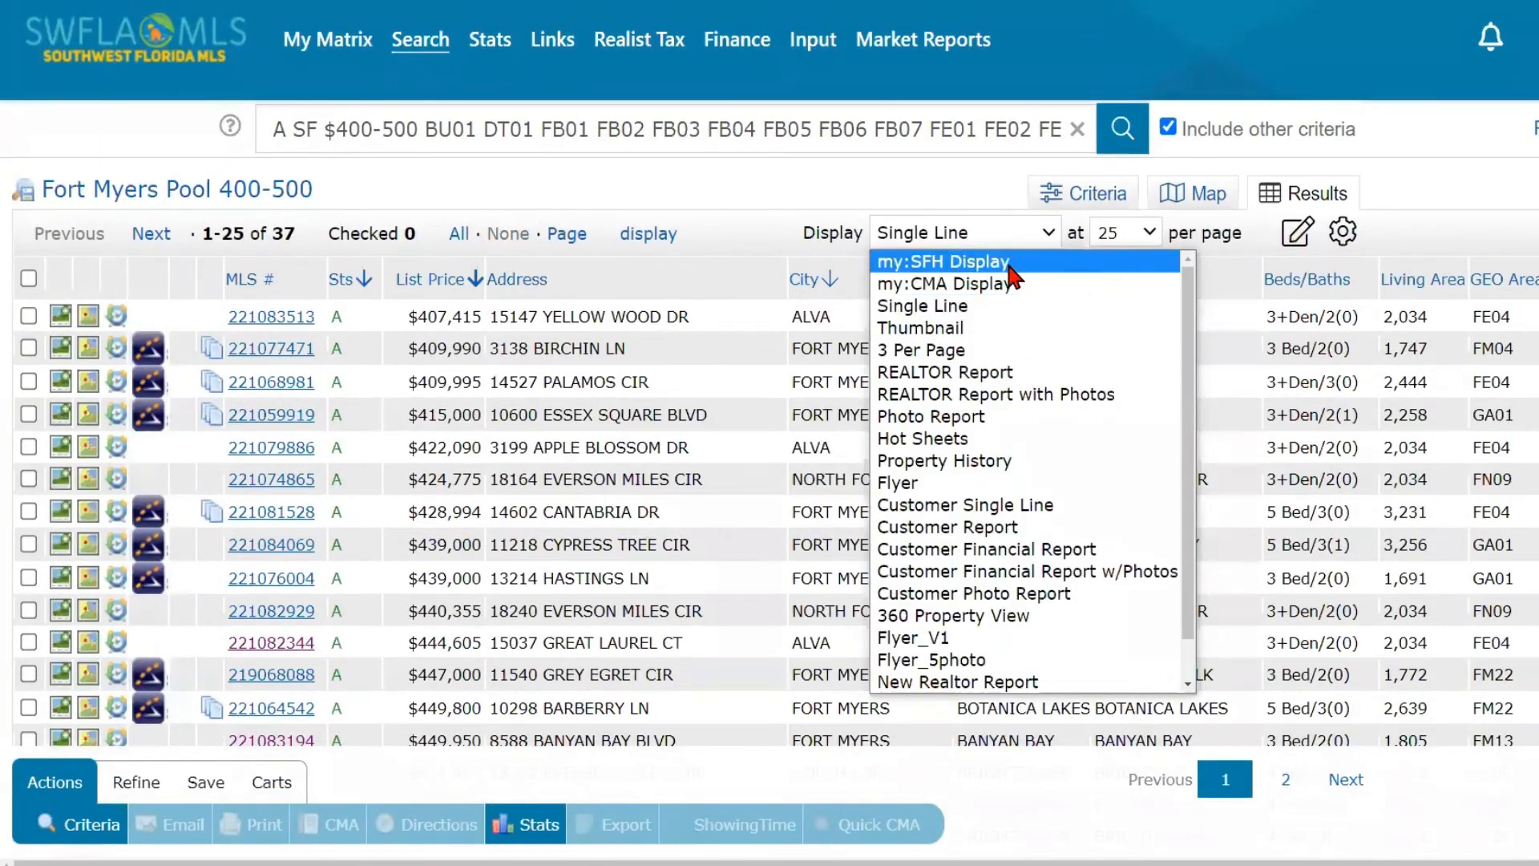
pyautogui.click(1008, 263)
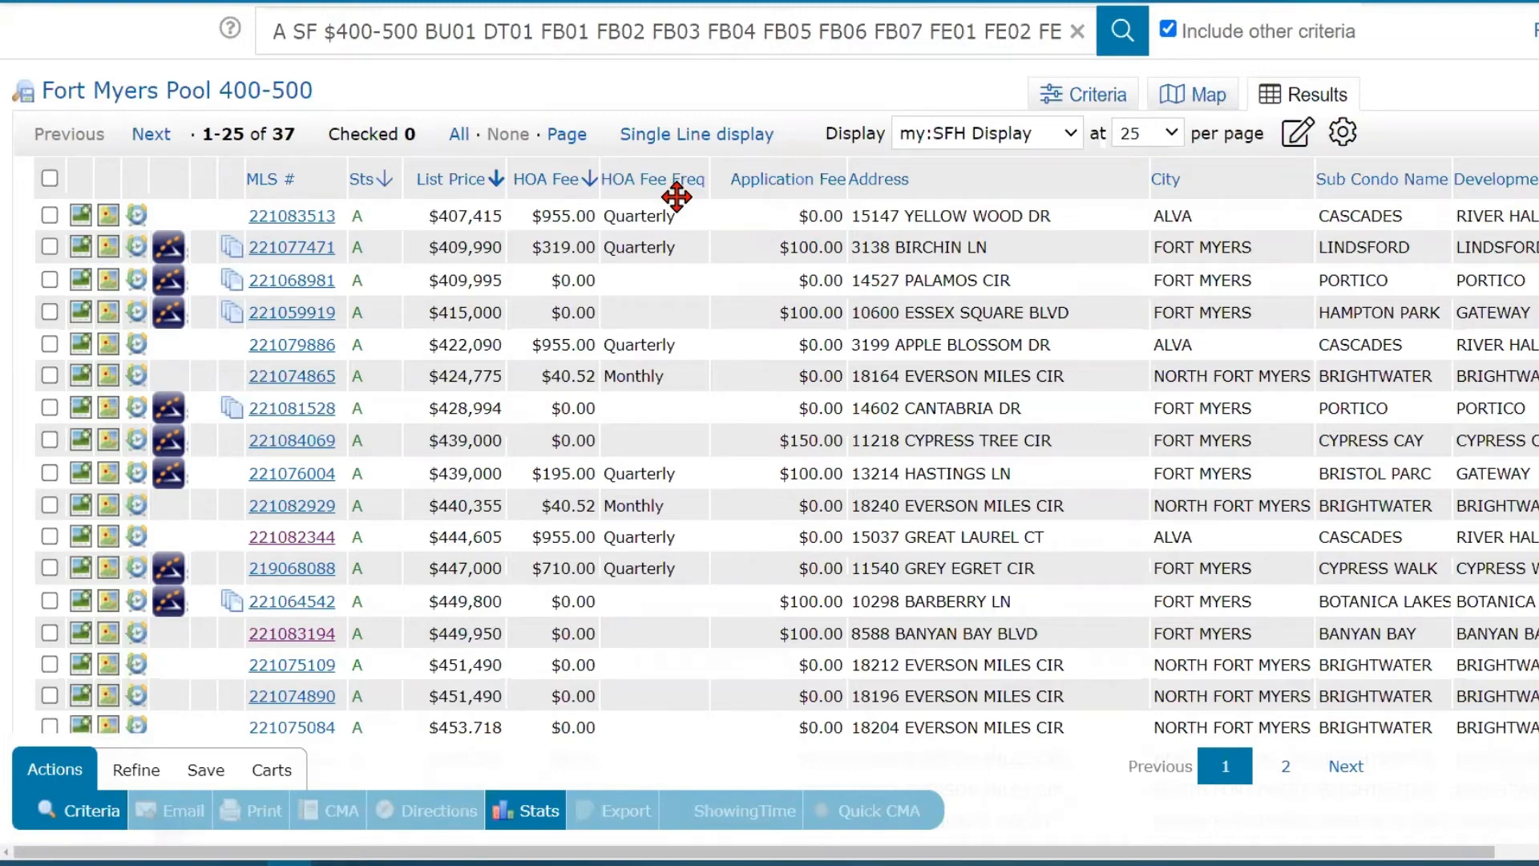
pyautogui.scroll(2, 609, 210)
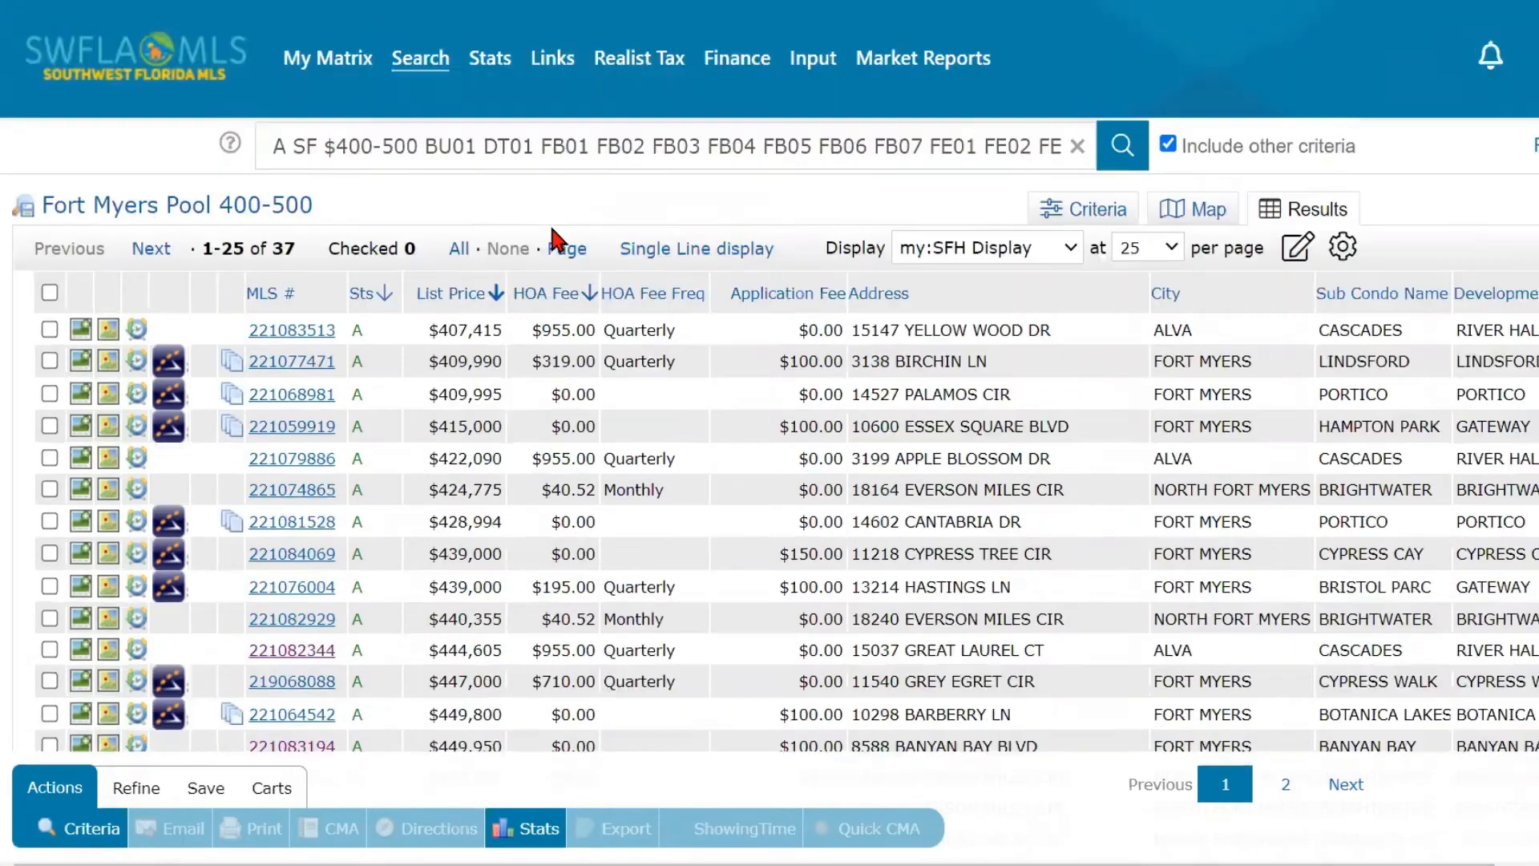
# - Return to the dashboard and open the Market Watch new listings to review the results
pyautogui.moveTo(305, 62)
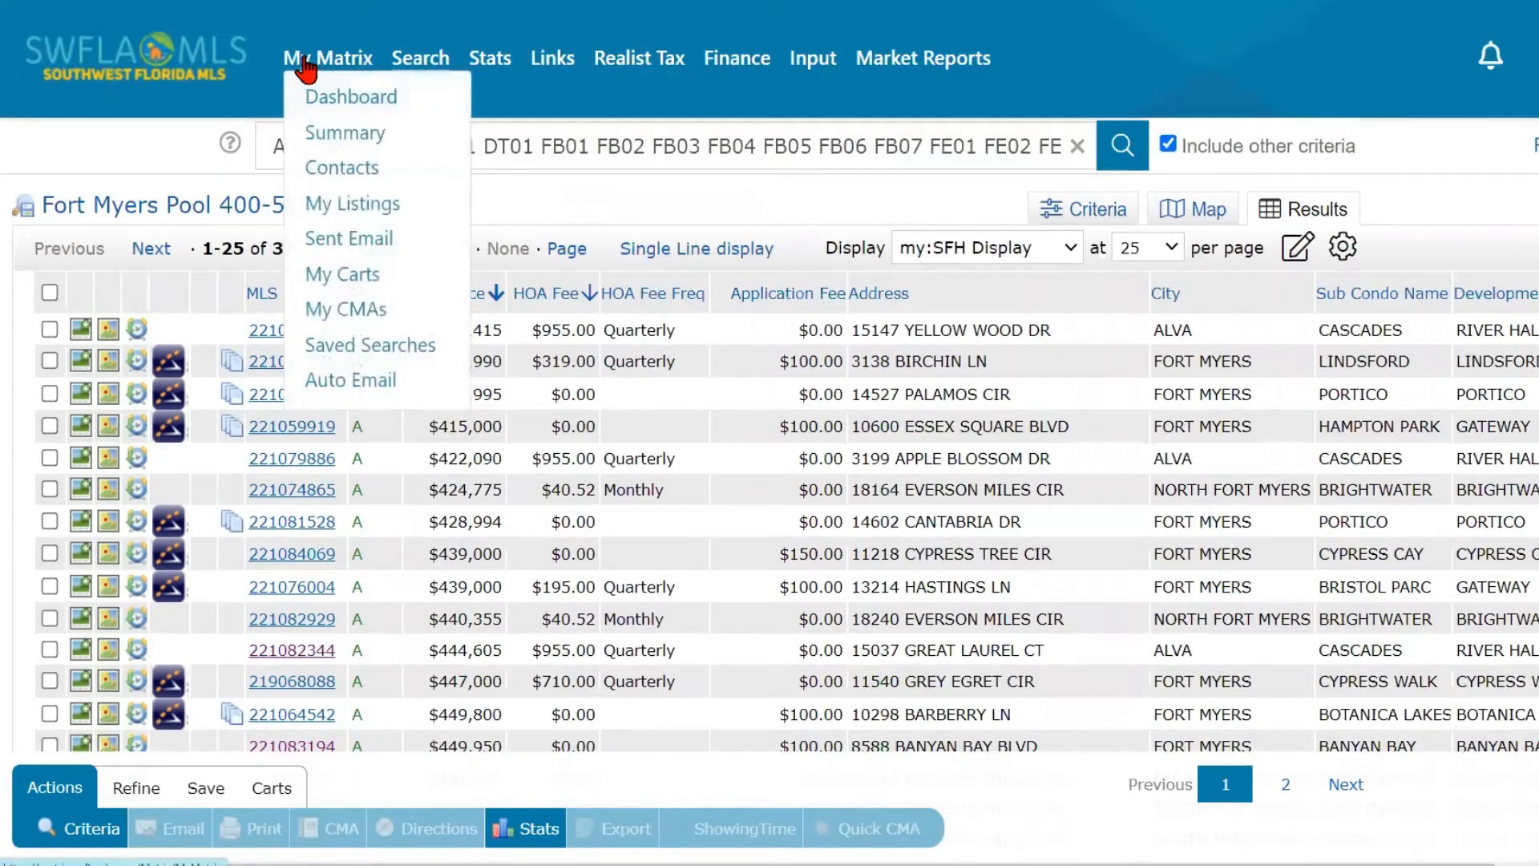
pyautogui.click(338, 101)
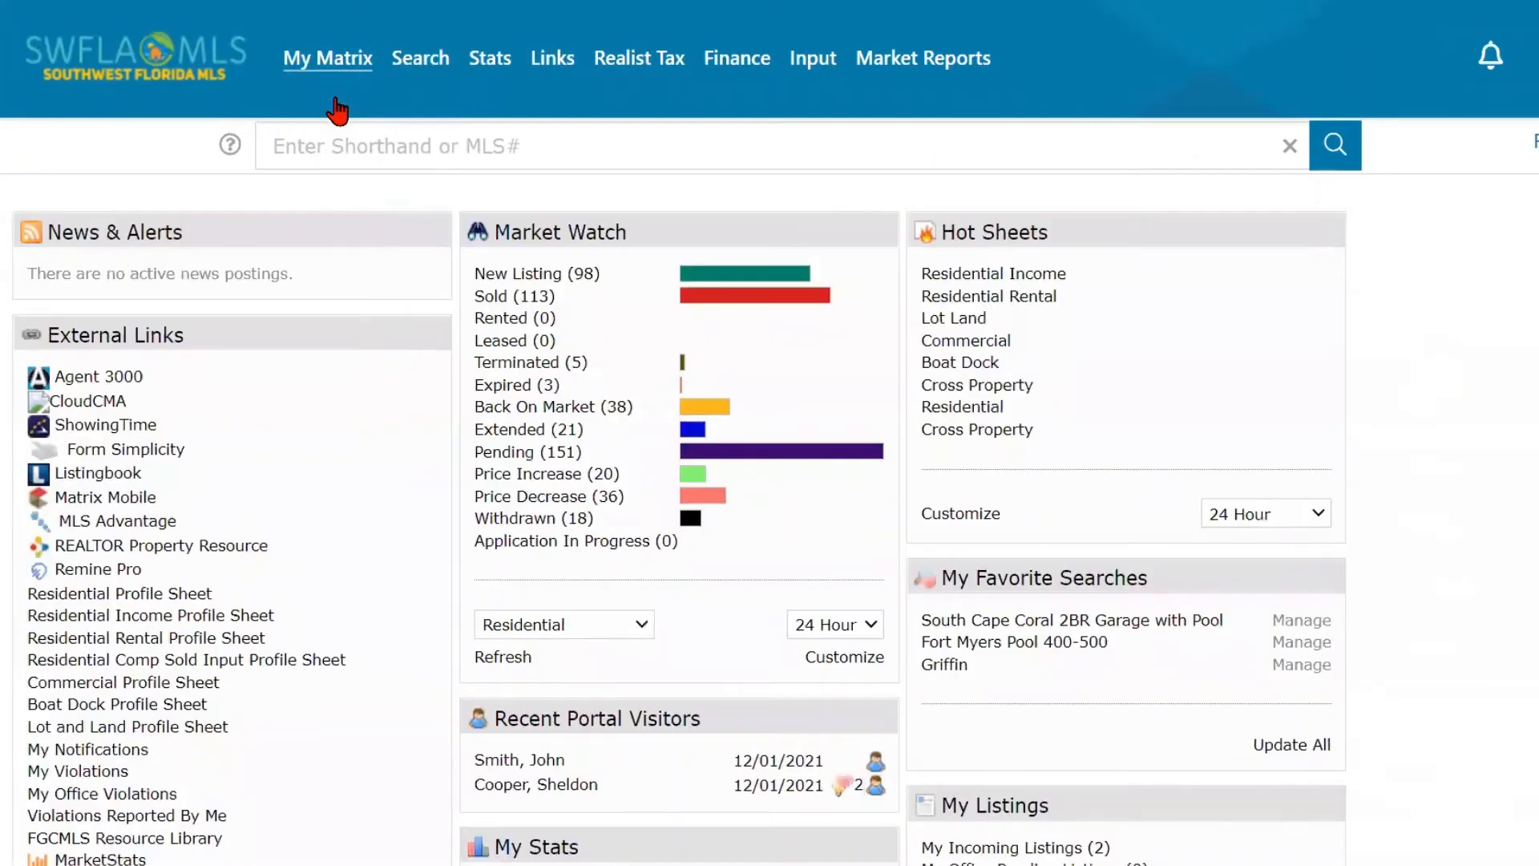
pyautogui.press('ctrl')
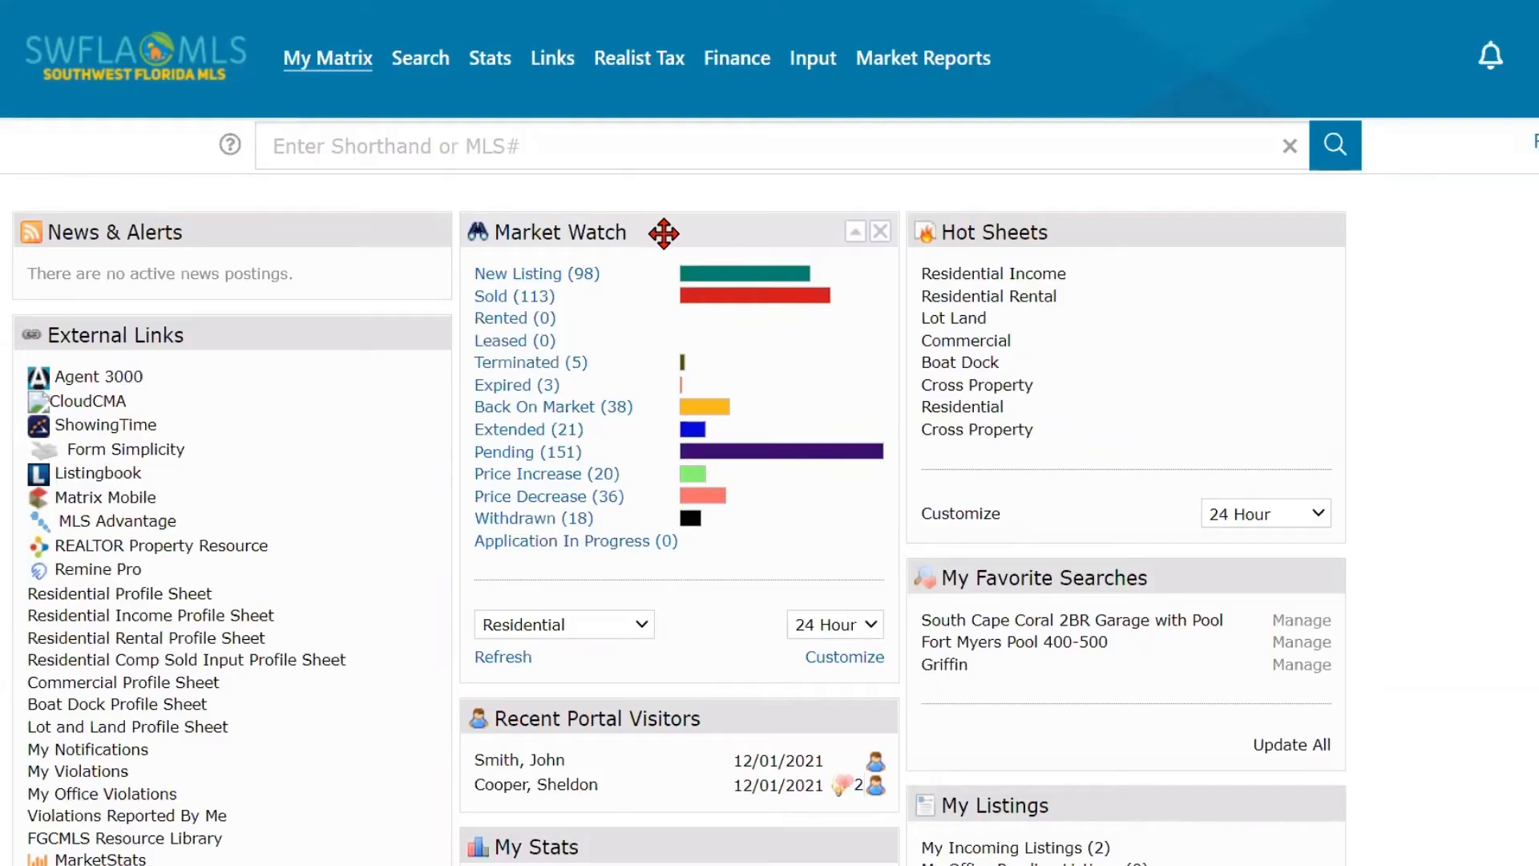
pyautogui.moveTo(664, 233)
pyautogui.mouseDown()
pyautogui.moveTo(590, 223)
pyautogui.moveTo(920, 219)
pyautogui.moveTo(659, 235)
pyautogui.mouseUp()
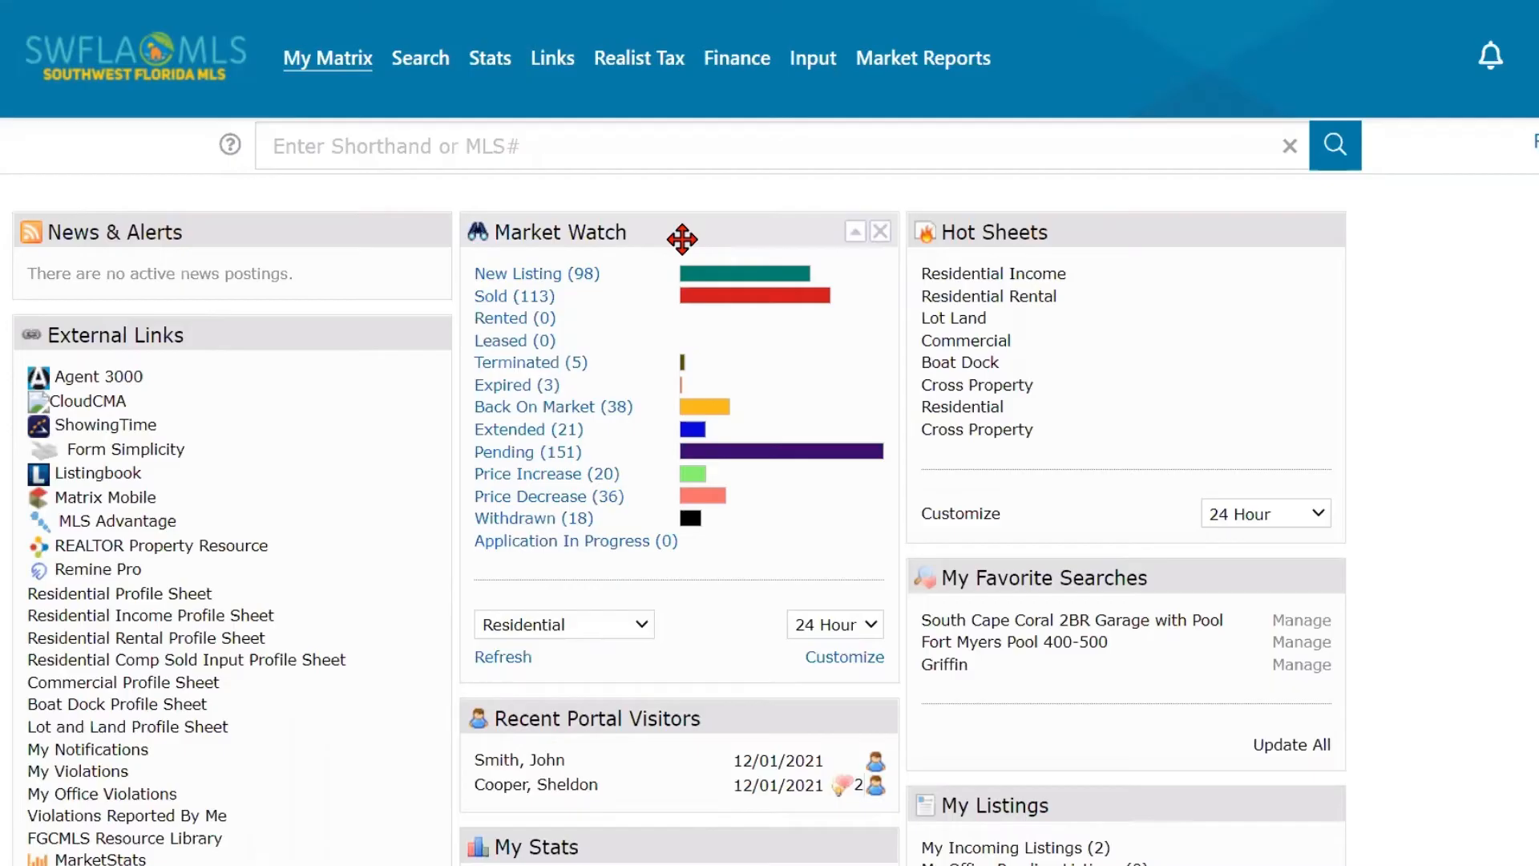
pyautogui.click(535, 276)
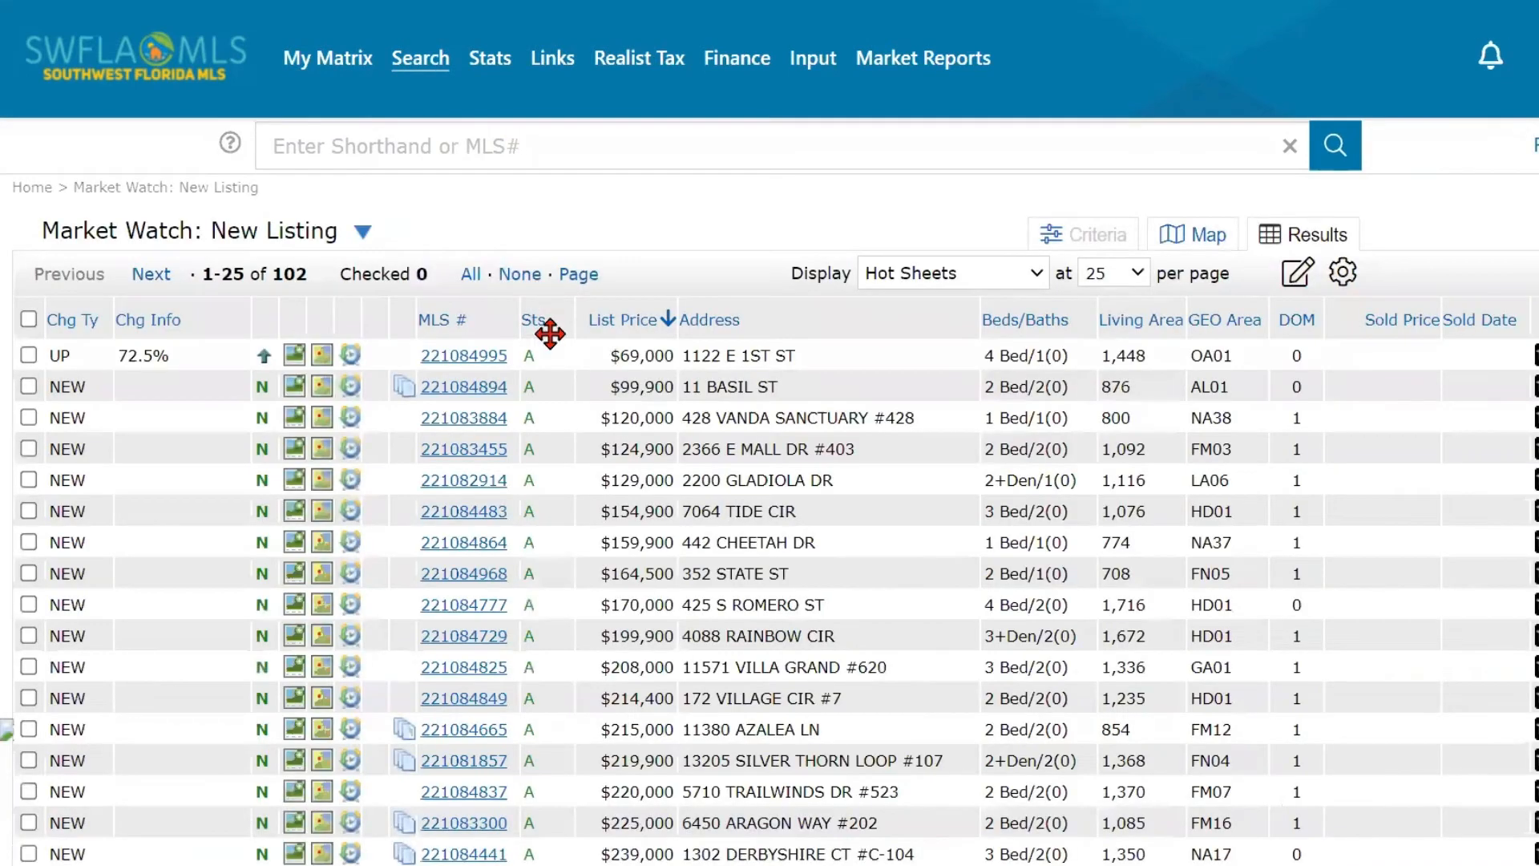
pyautogui.scroll(-2, 629, 341)
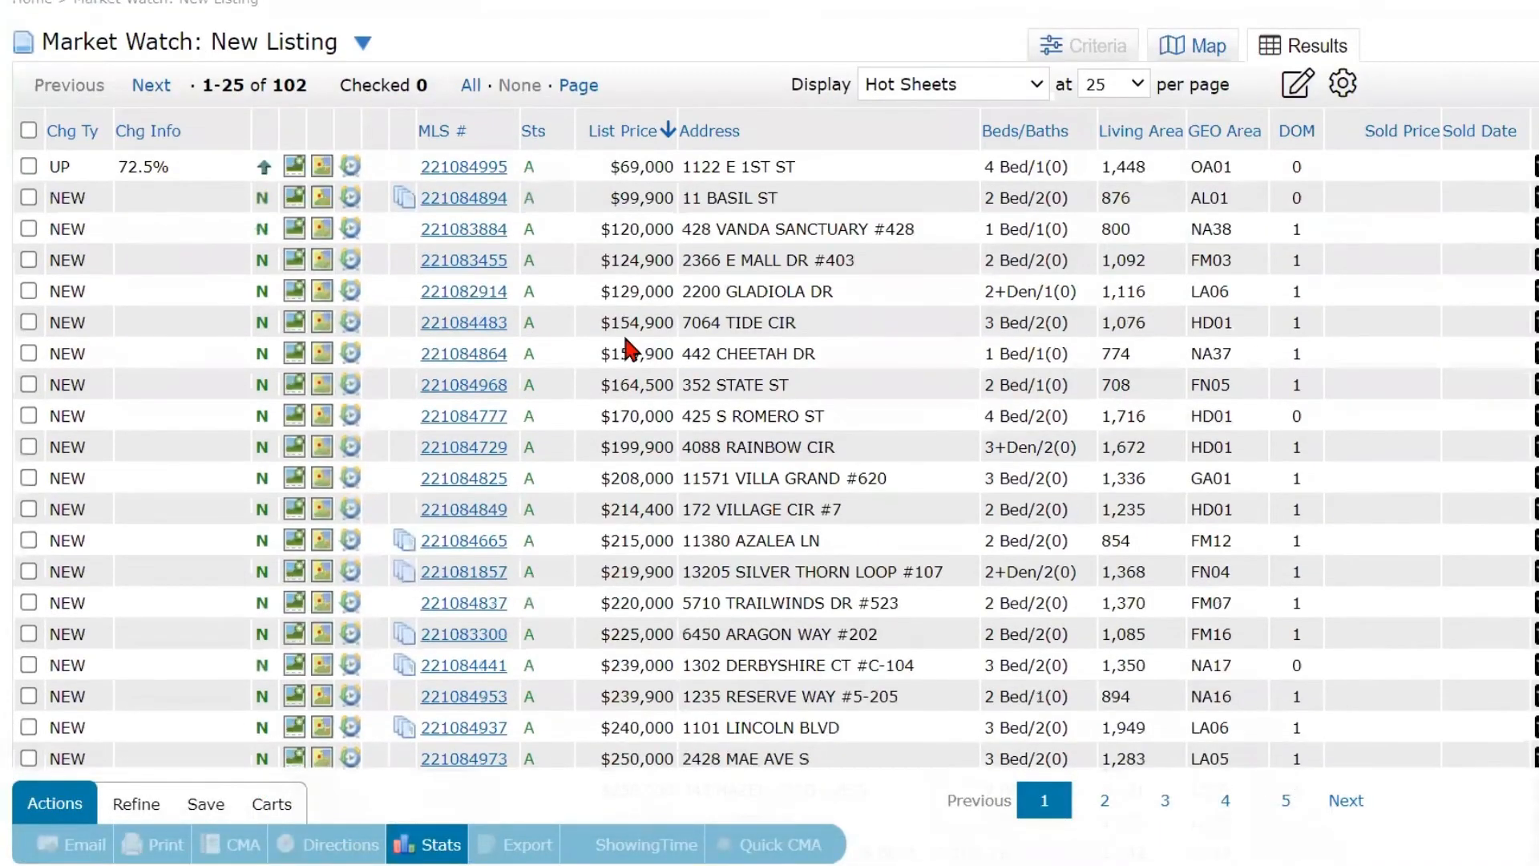
pyautogui.scroll(2, 629, 353)
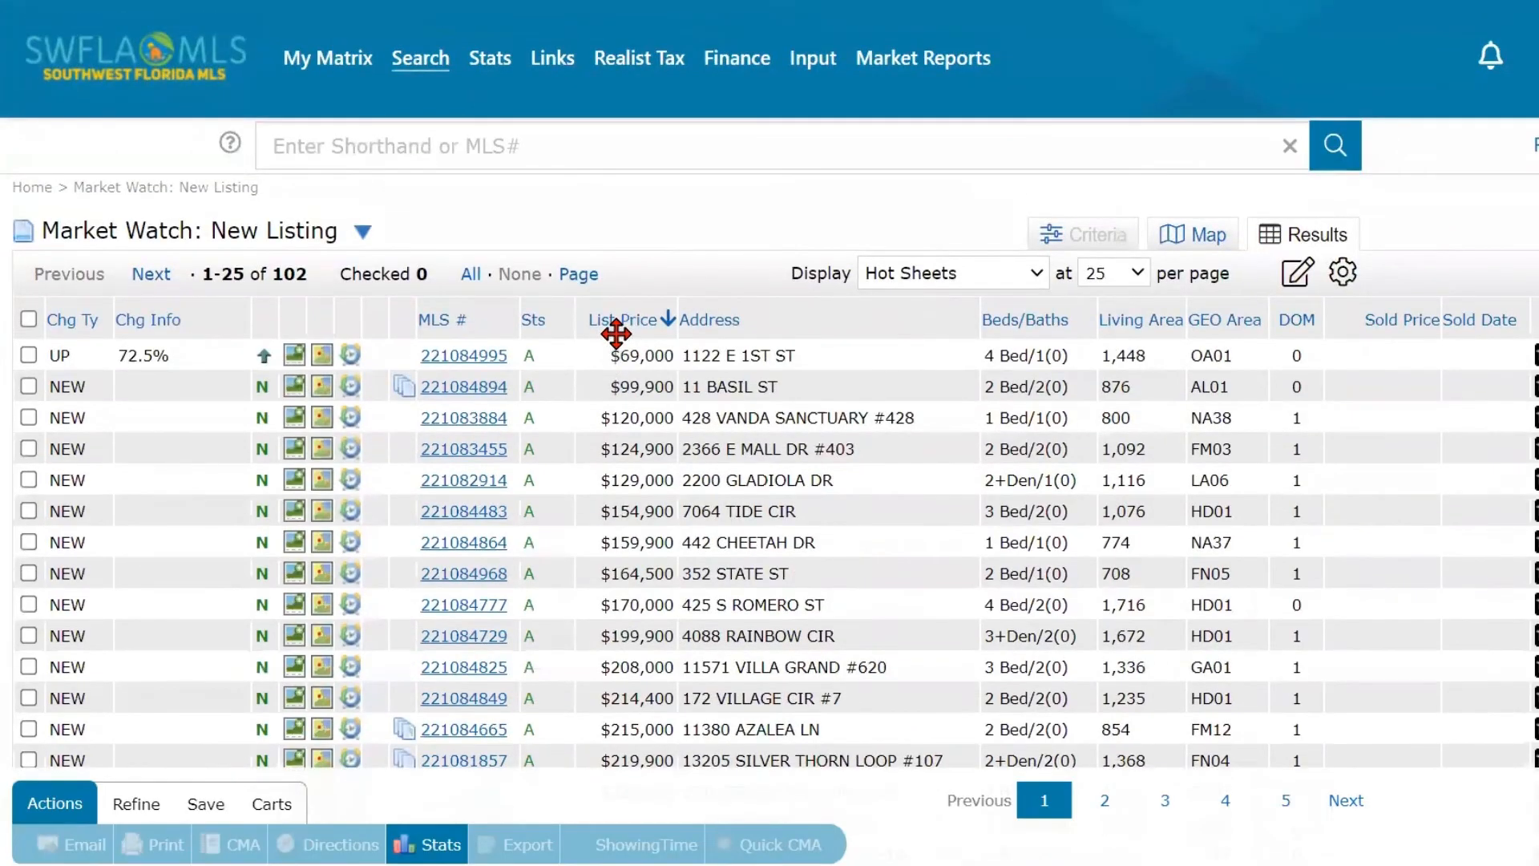
# - Go back to the dashboard and refresh the Market Watch counts
pyautogui.click(294, 282)
pyautogui.moveTo(313, 60)
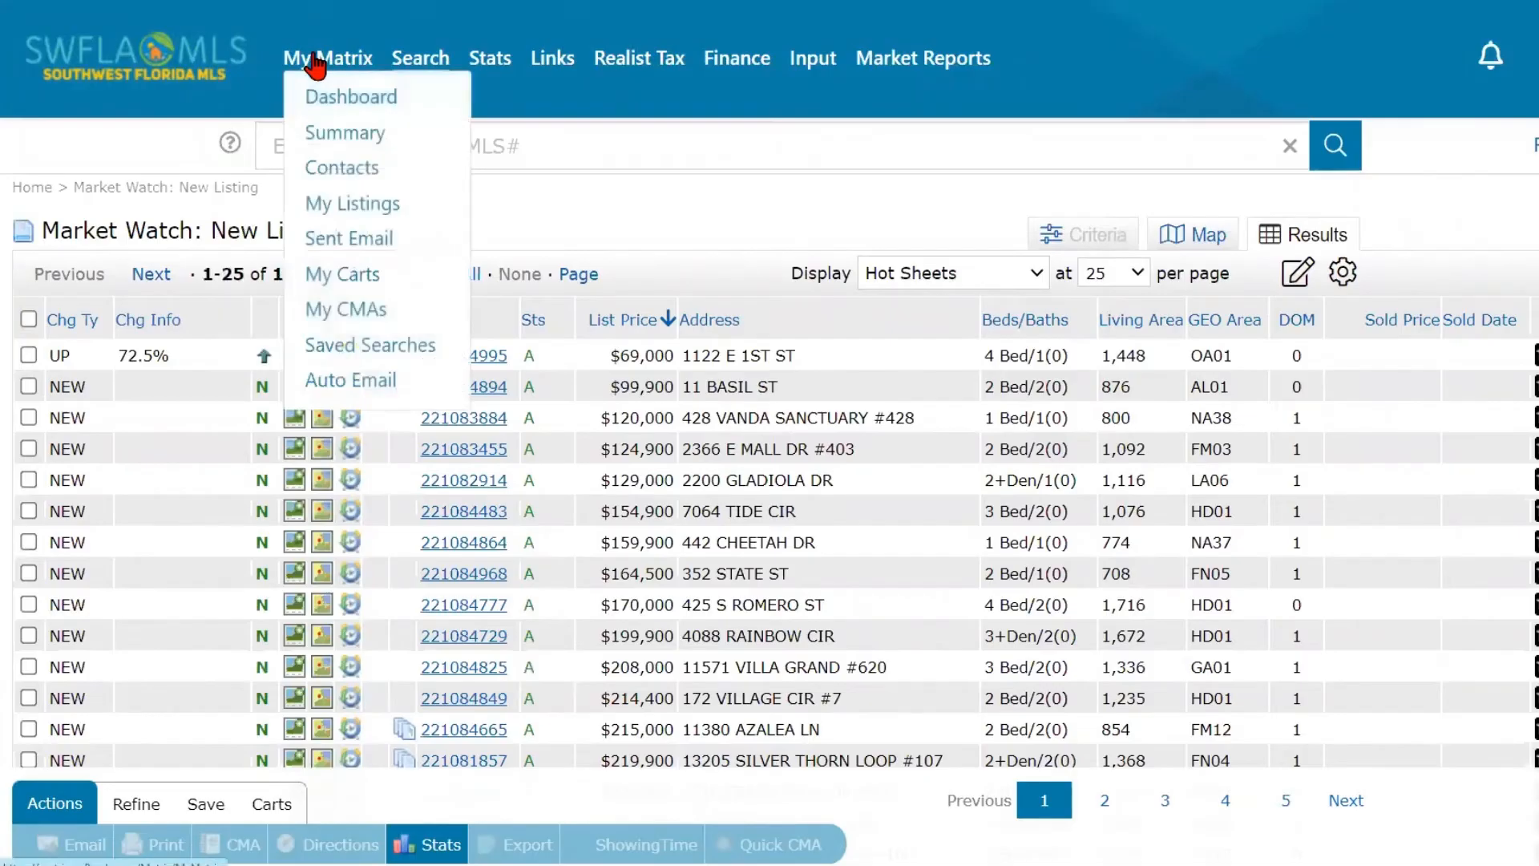
pyautogui.click(329, 105)
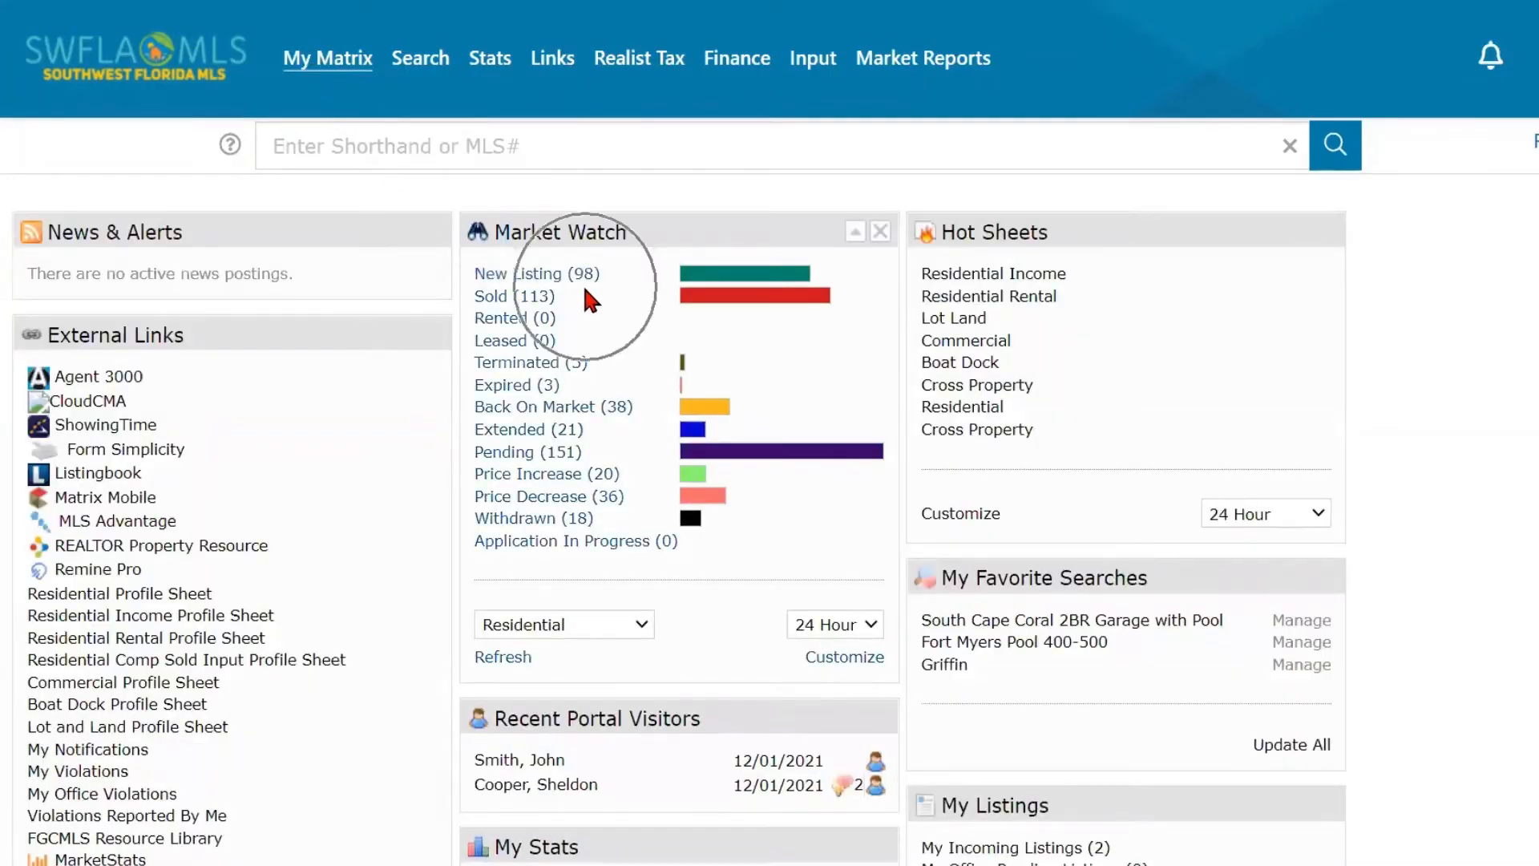
pyautogui.click(499, 664)
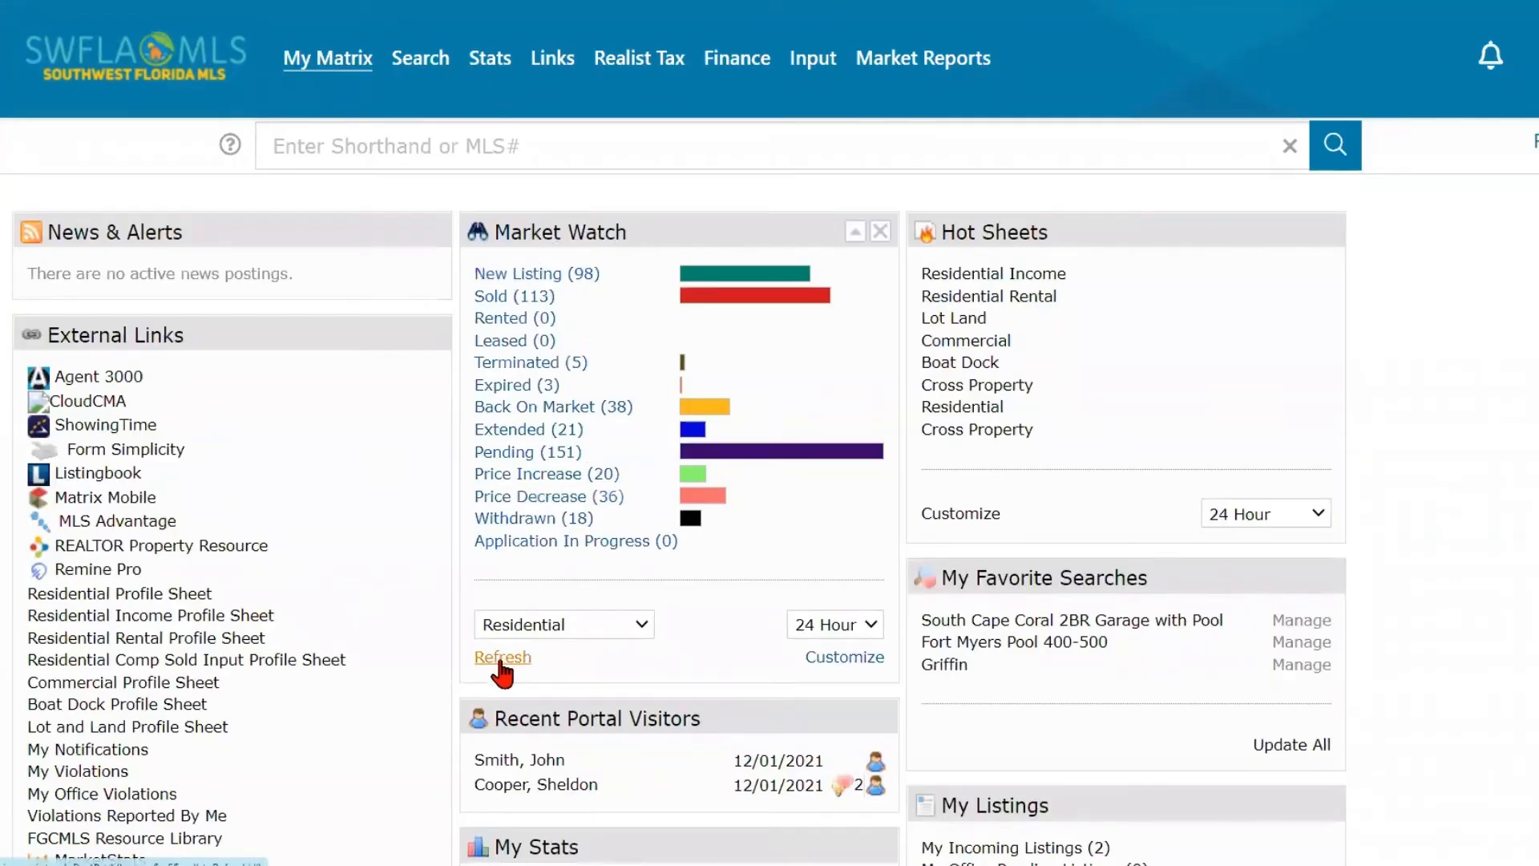
pyautogui.click(590, 283)
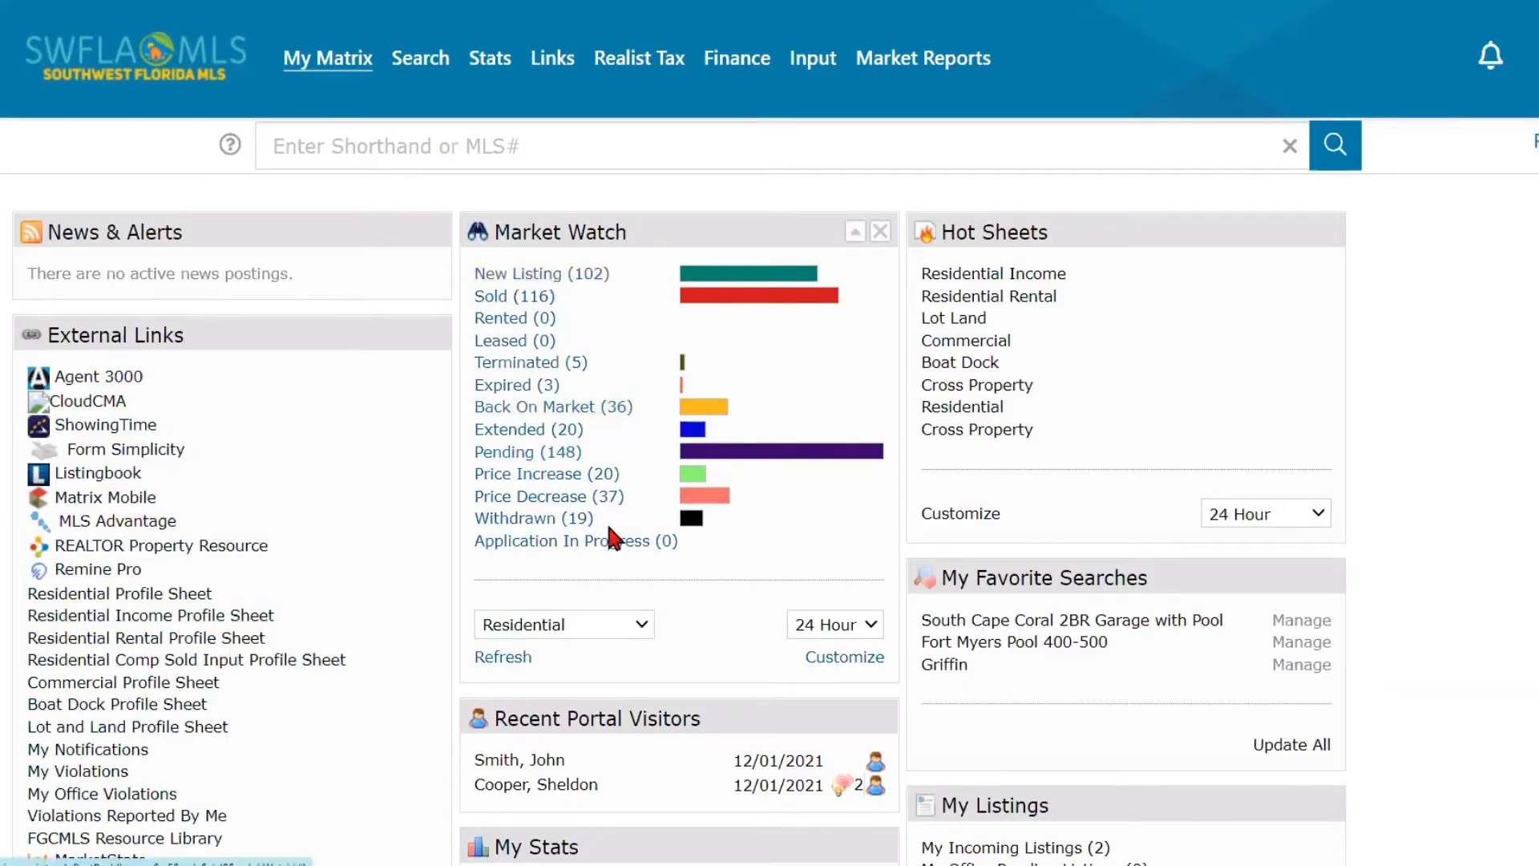
pyautogui.press('ctrl')
pyautogui.press('ctrl')
pyautogui.press('ctrl')
pyautogui.press('ctrl')
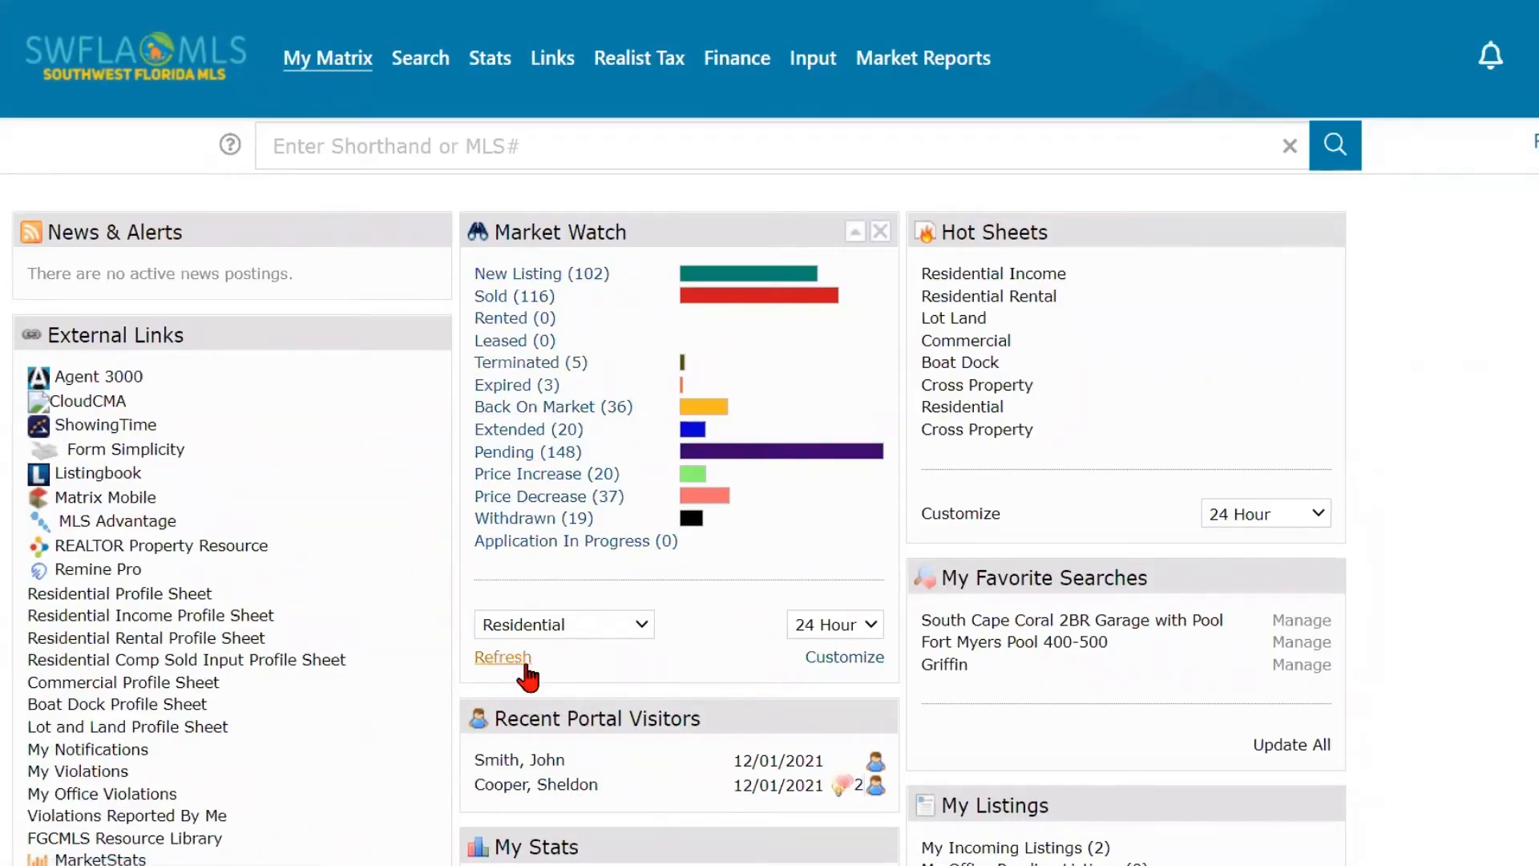
pyautogui.press('ctrl')
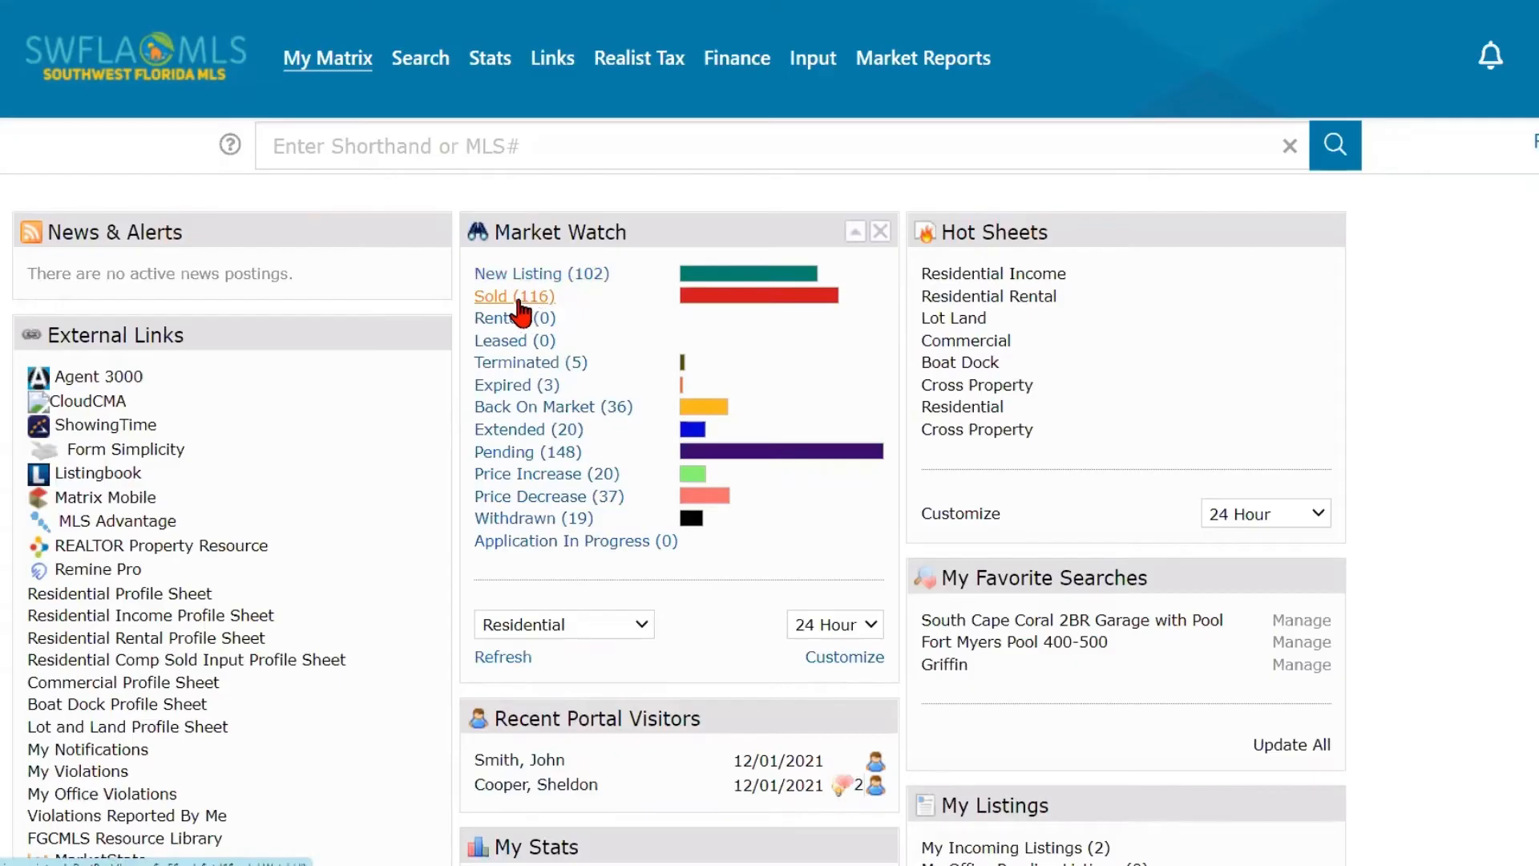
# - View the Market Watch sold listings and return to the dashboard
pyautogui.click(518, 301)
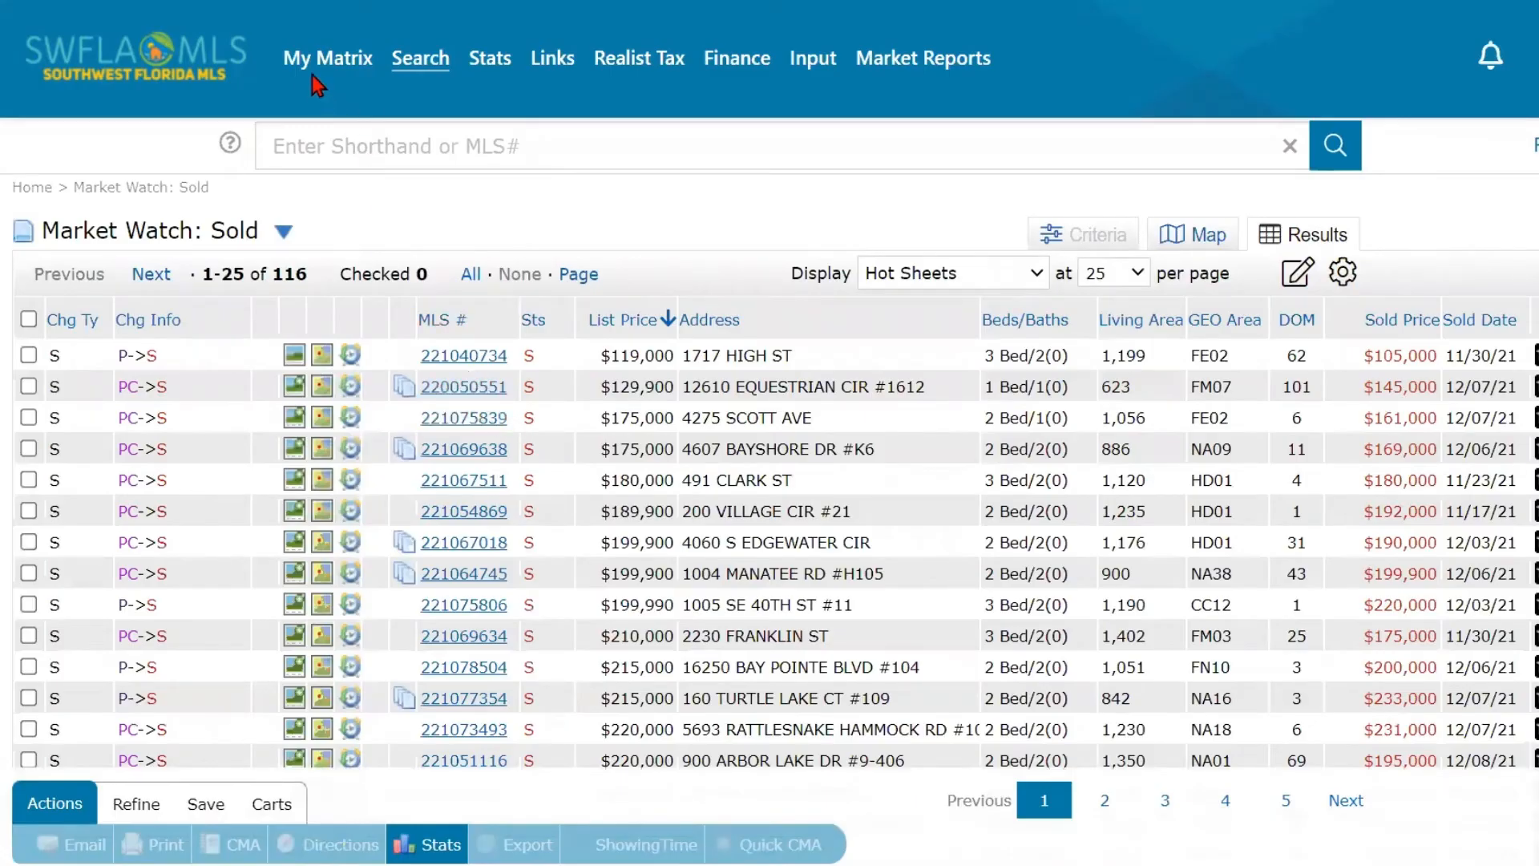
pyautogui.moveTo(315, 59)
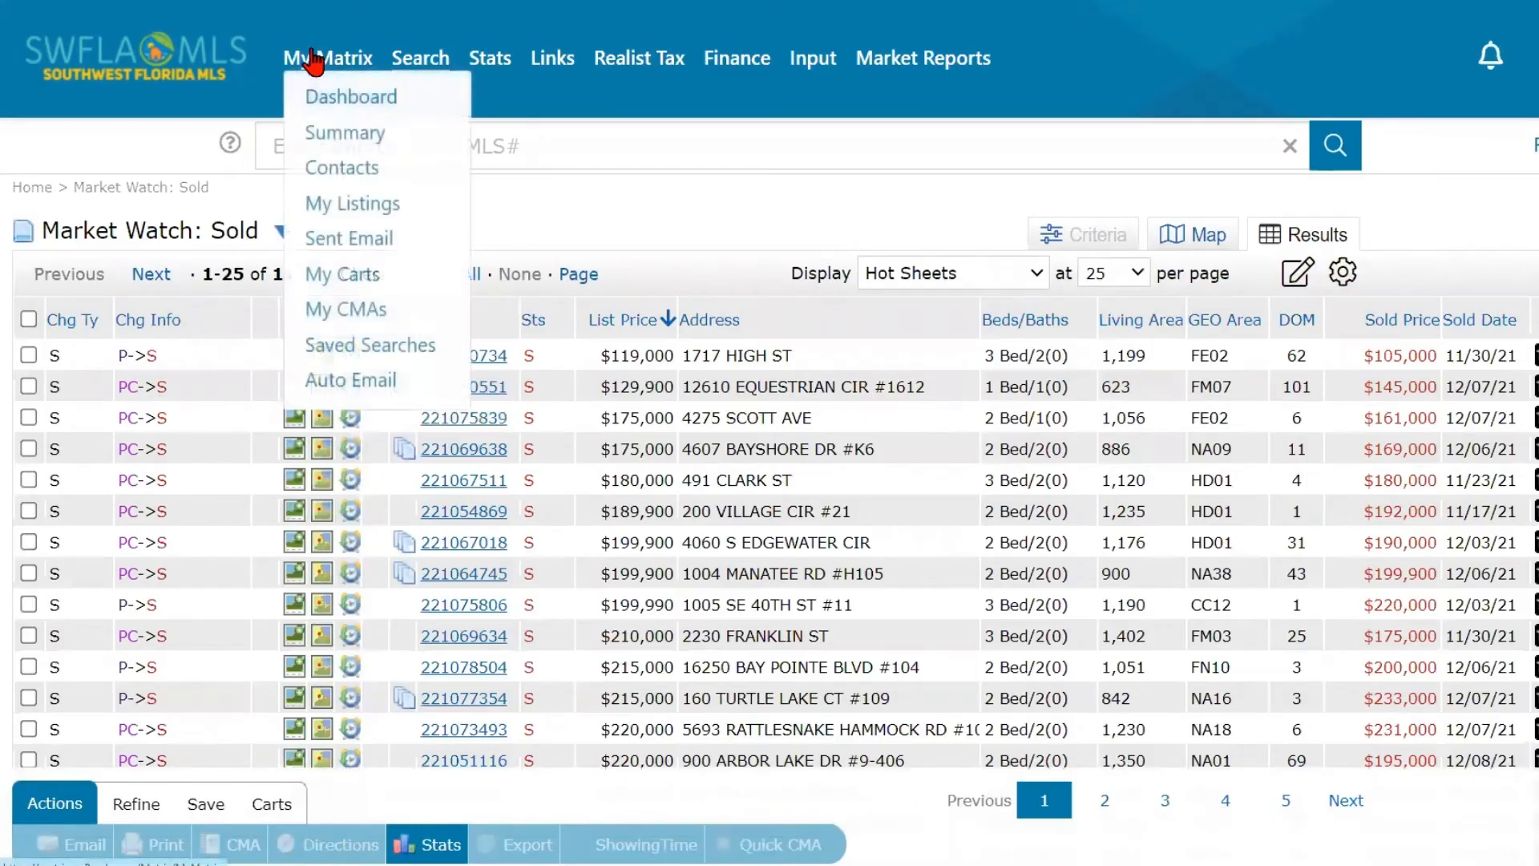
pyautogui.click(328, 103)
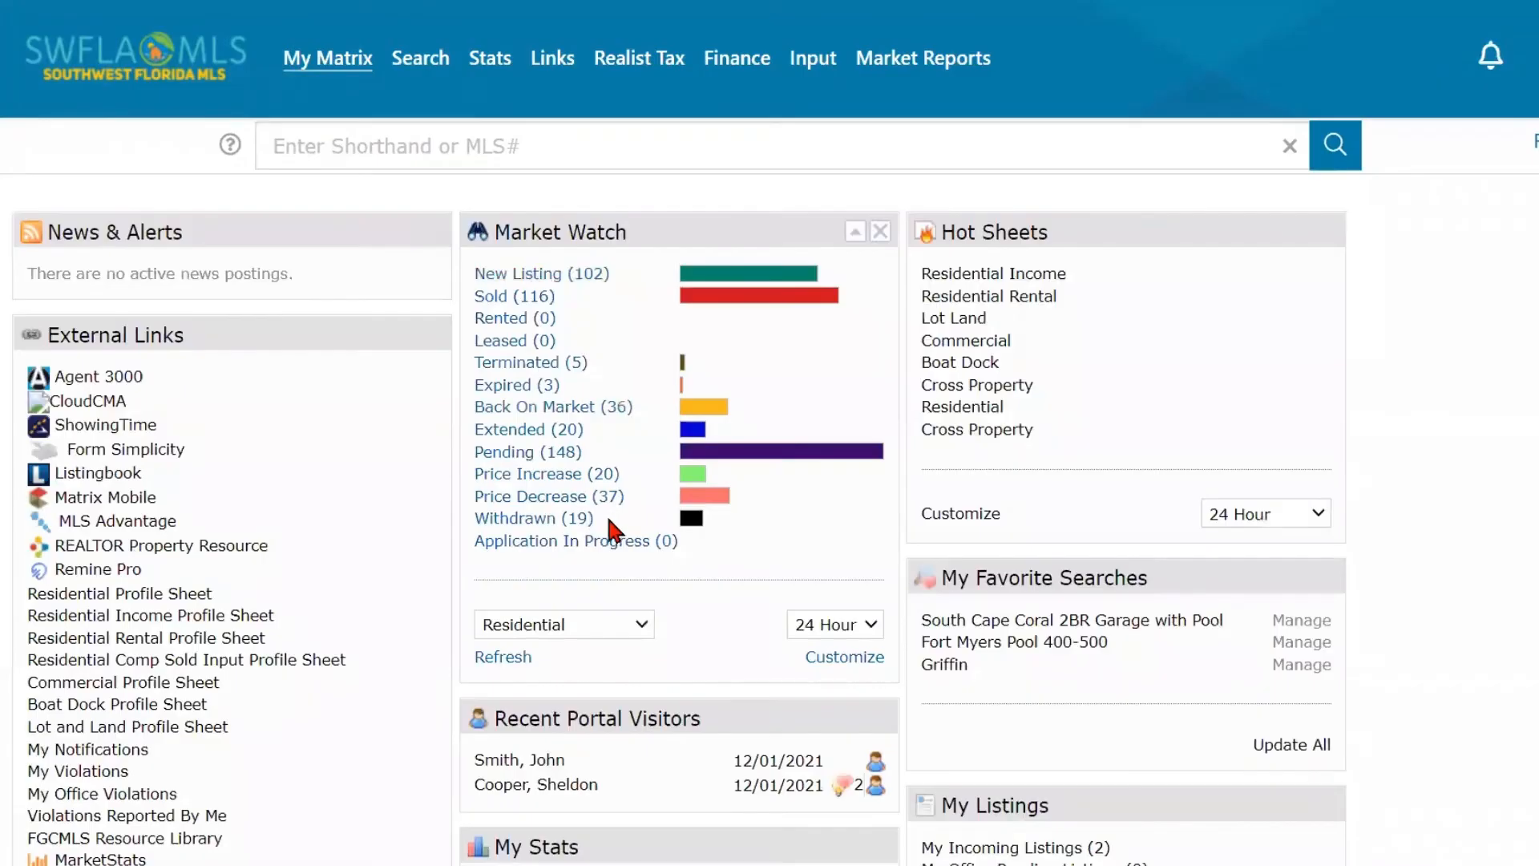
# - Check the property types and time ranges available for Market Watch, keeping Residential and 24 Hour selected
pyautogui.scroll(-2, 609, 521)
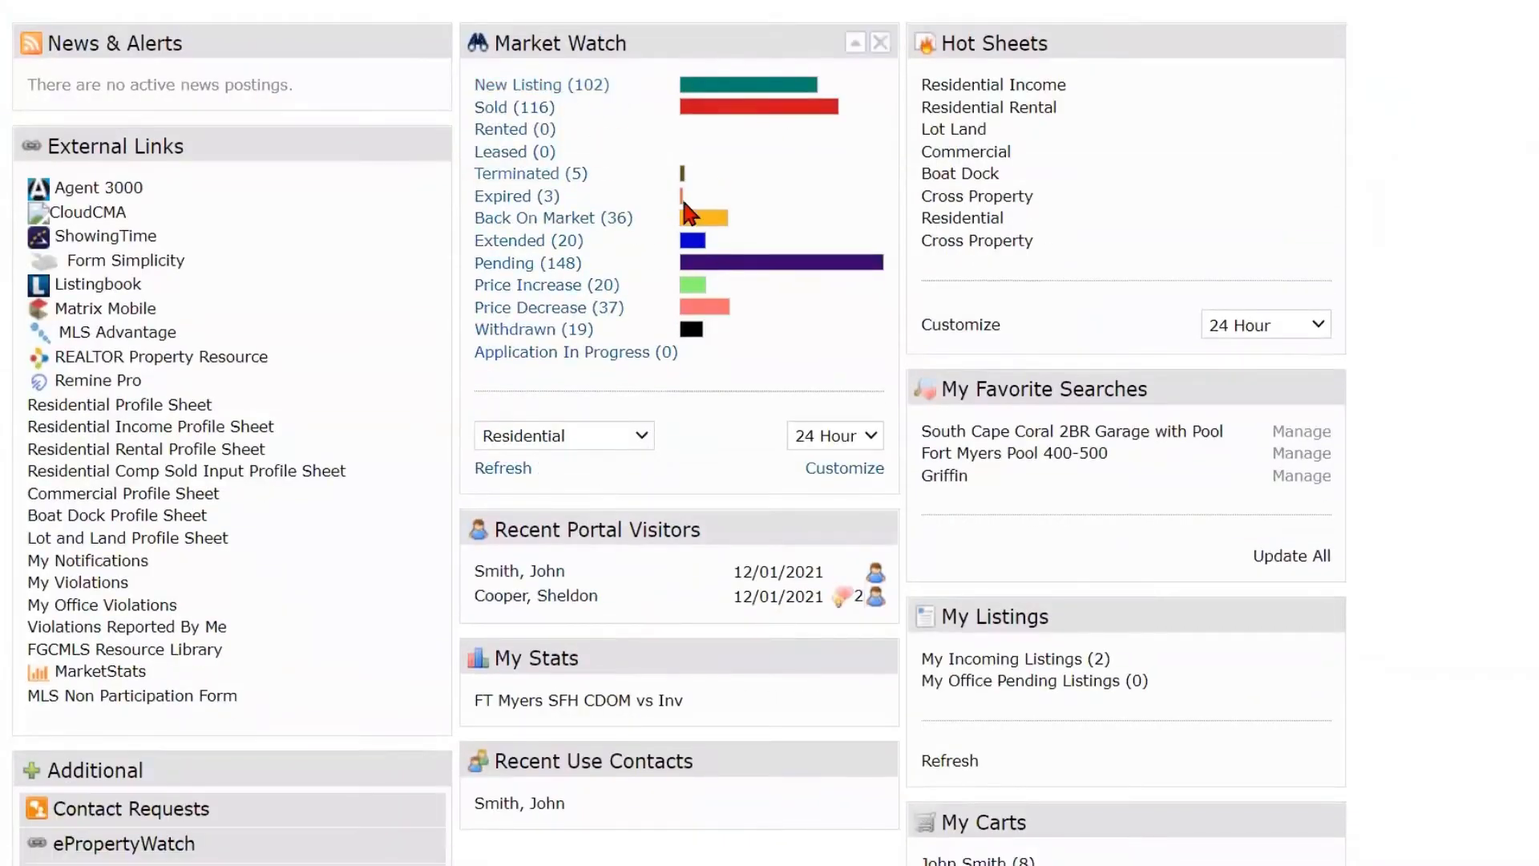
pyautogui.click(628, 451)
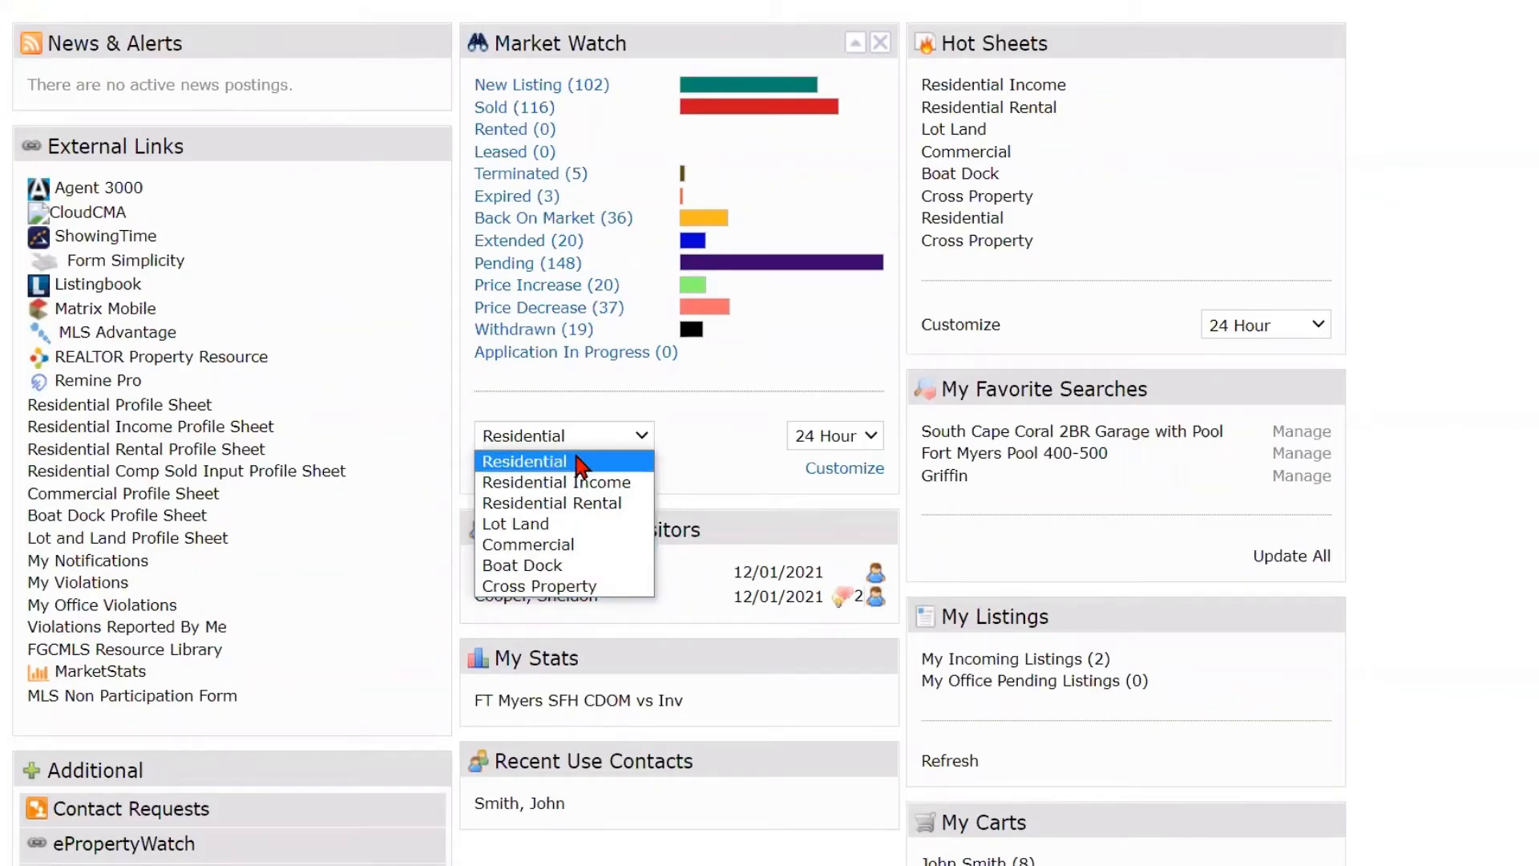
pyautogui.click(713, 483)
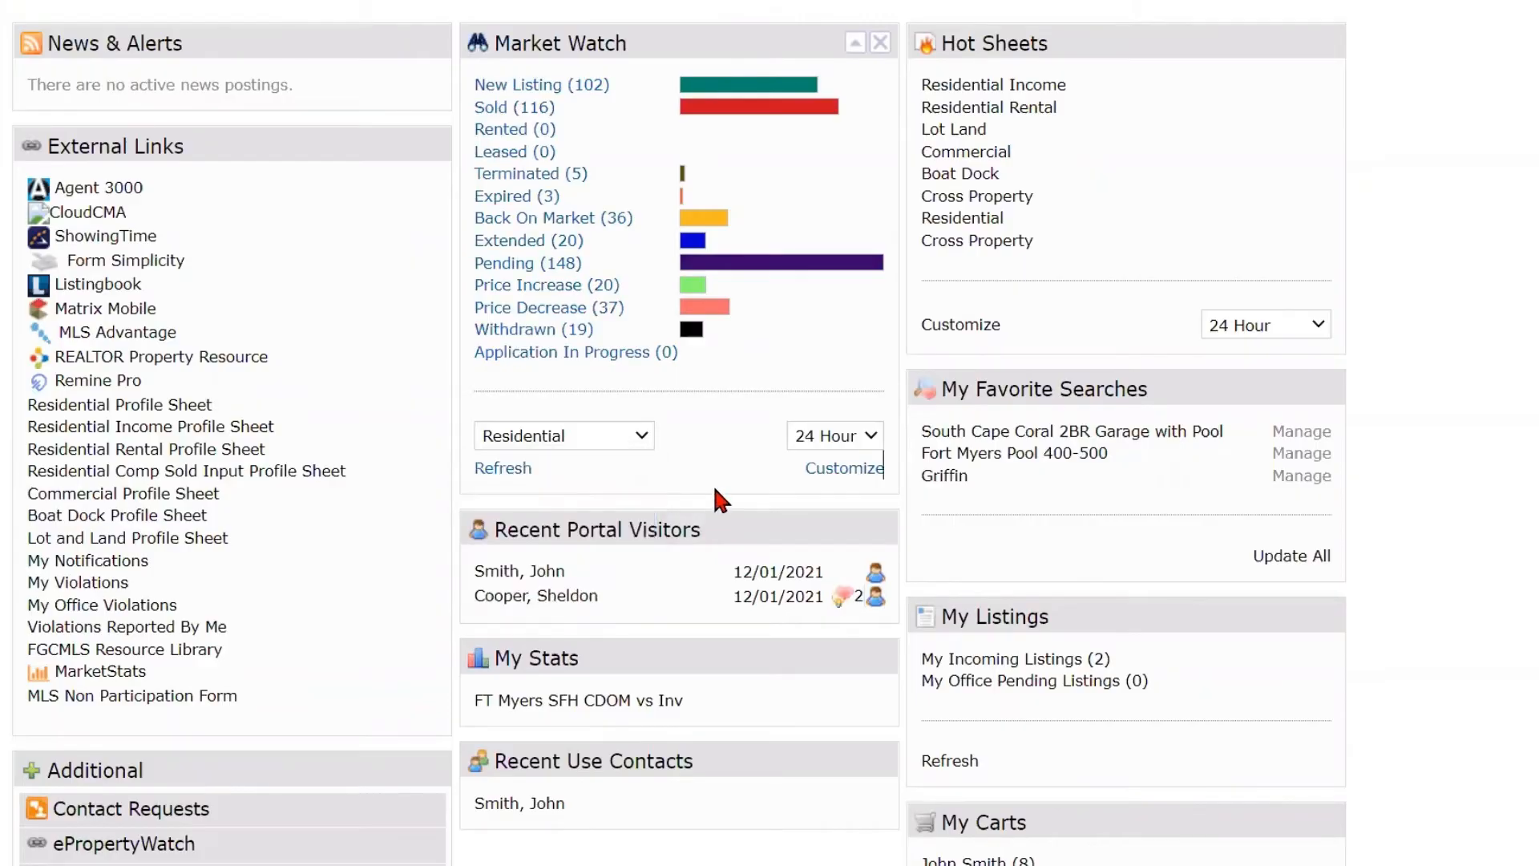
pyautogui.click(591, 441)
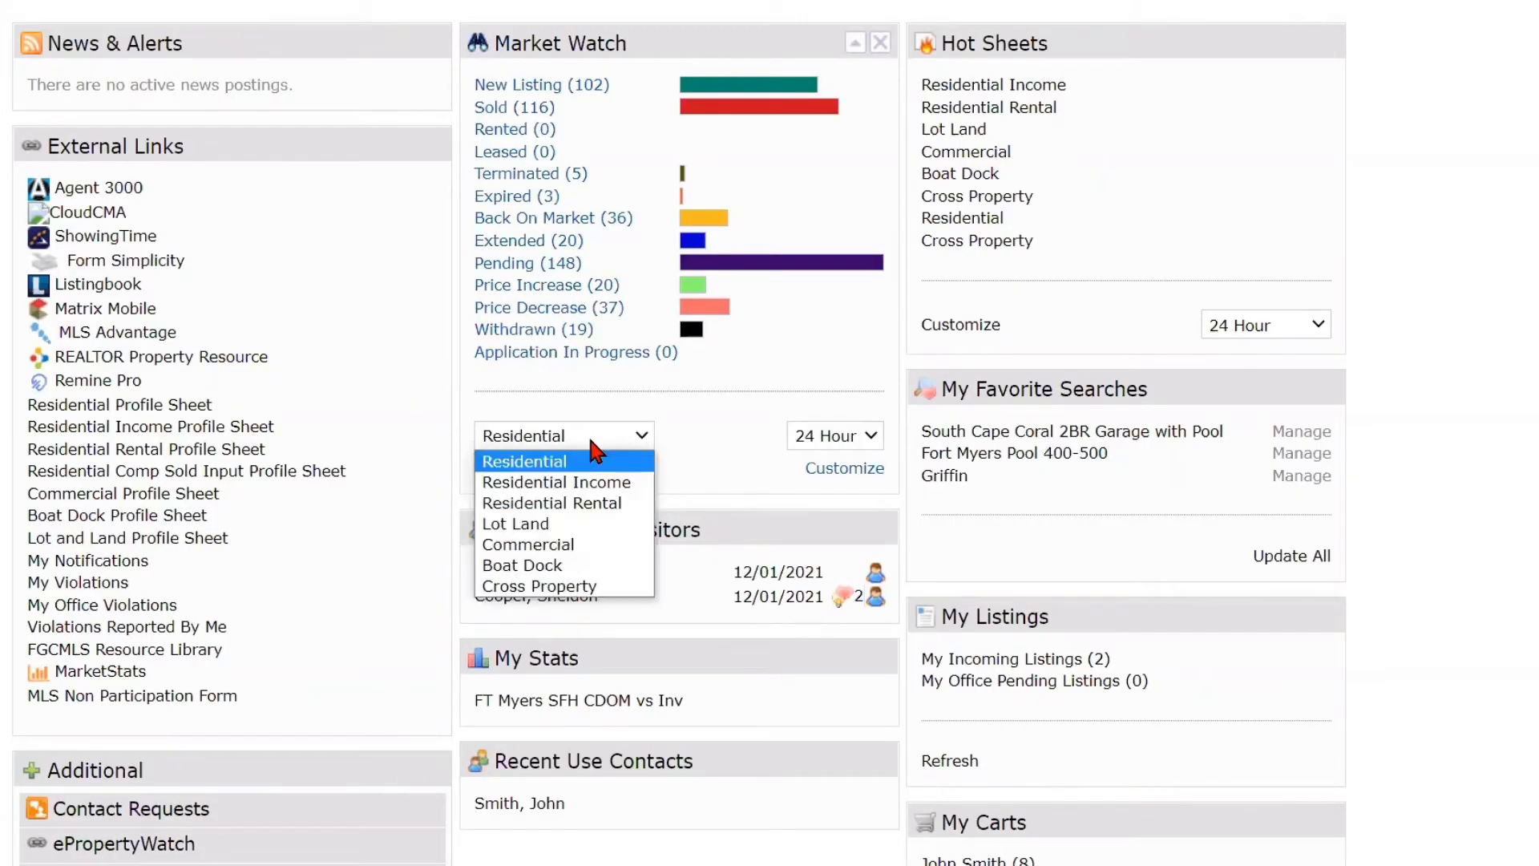
pyautogui.click(591, 442)
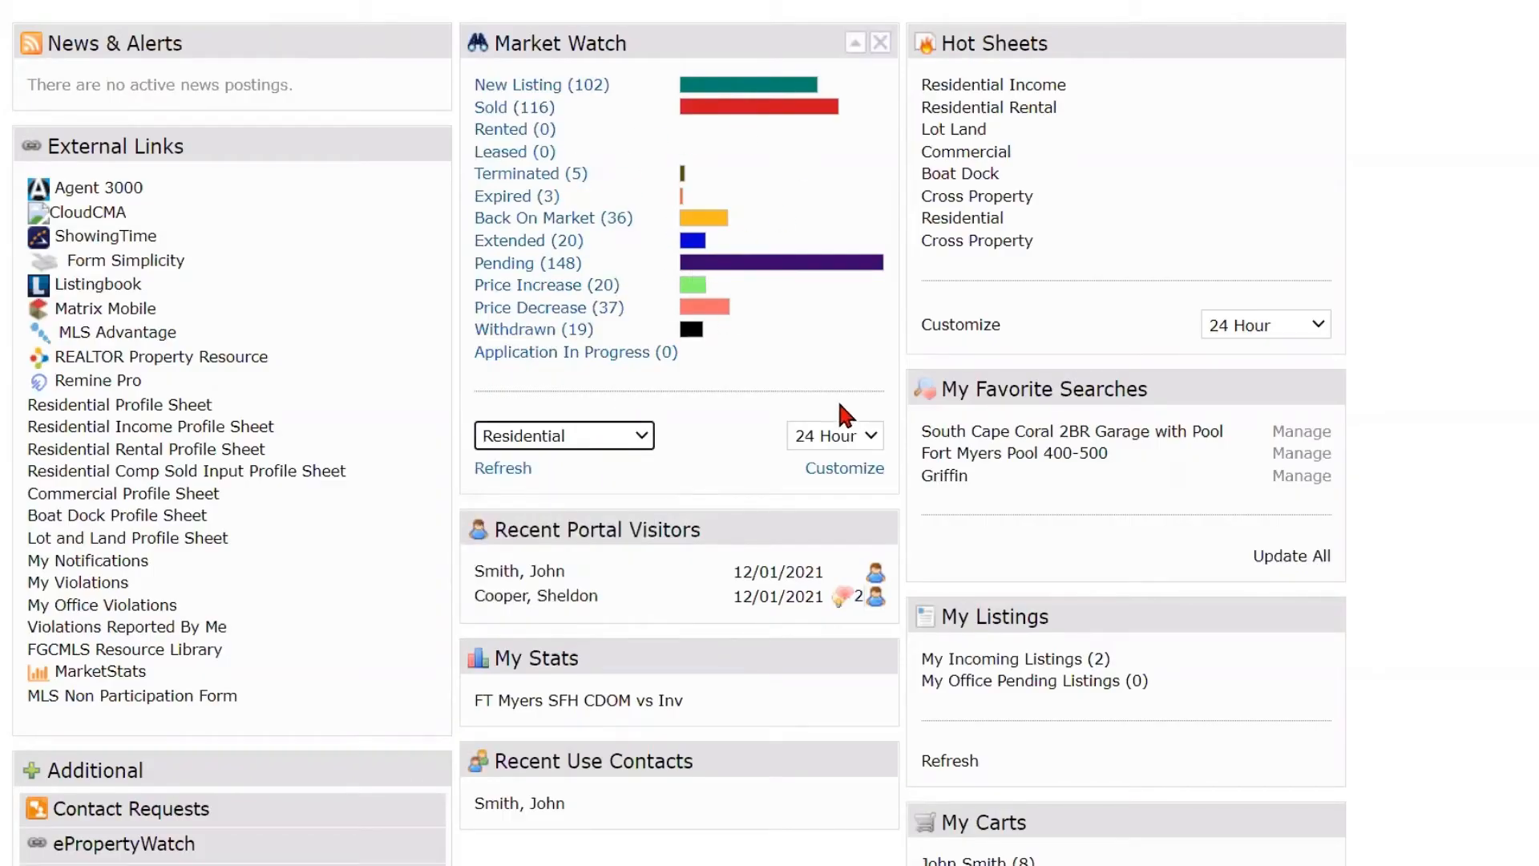
pyautogui.click(869, 443)
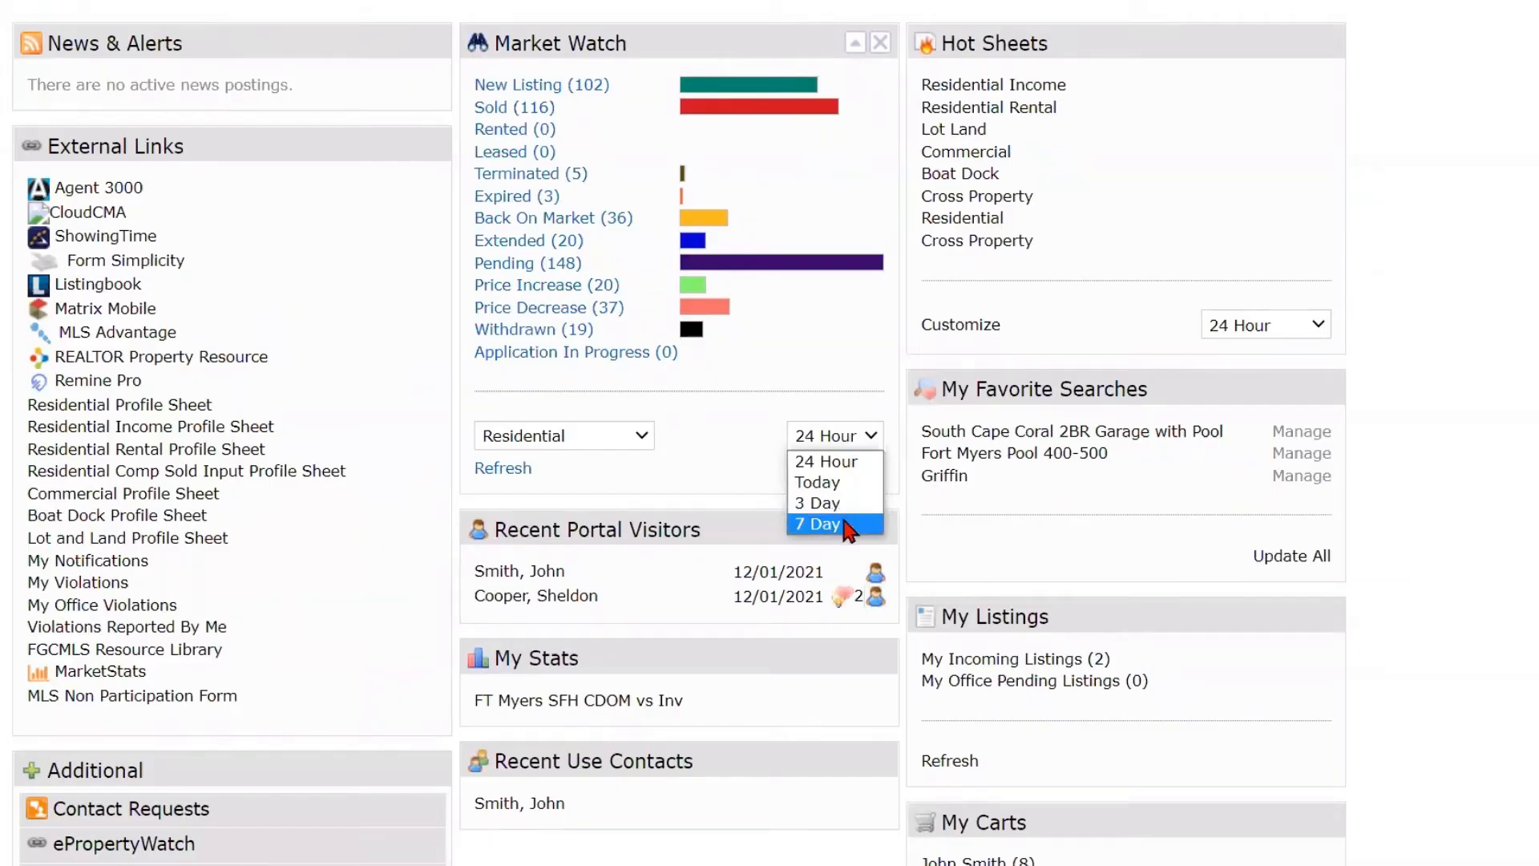
pyautogui.click(848, 463)
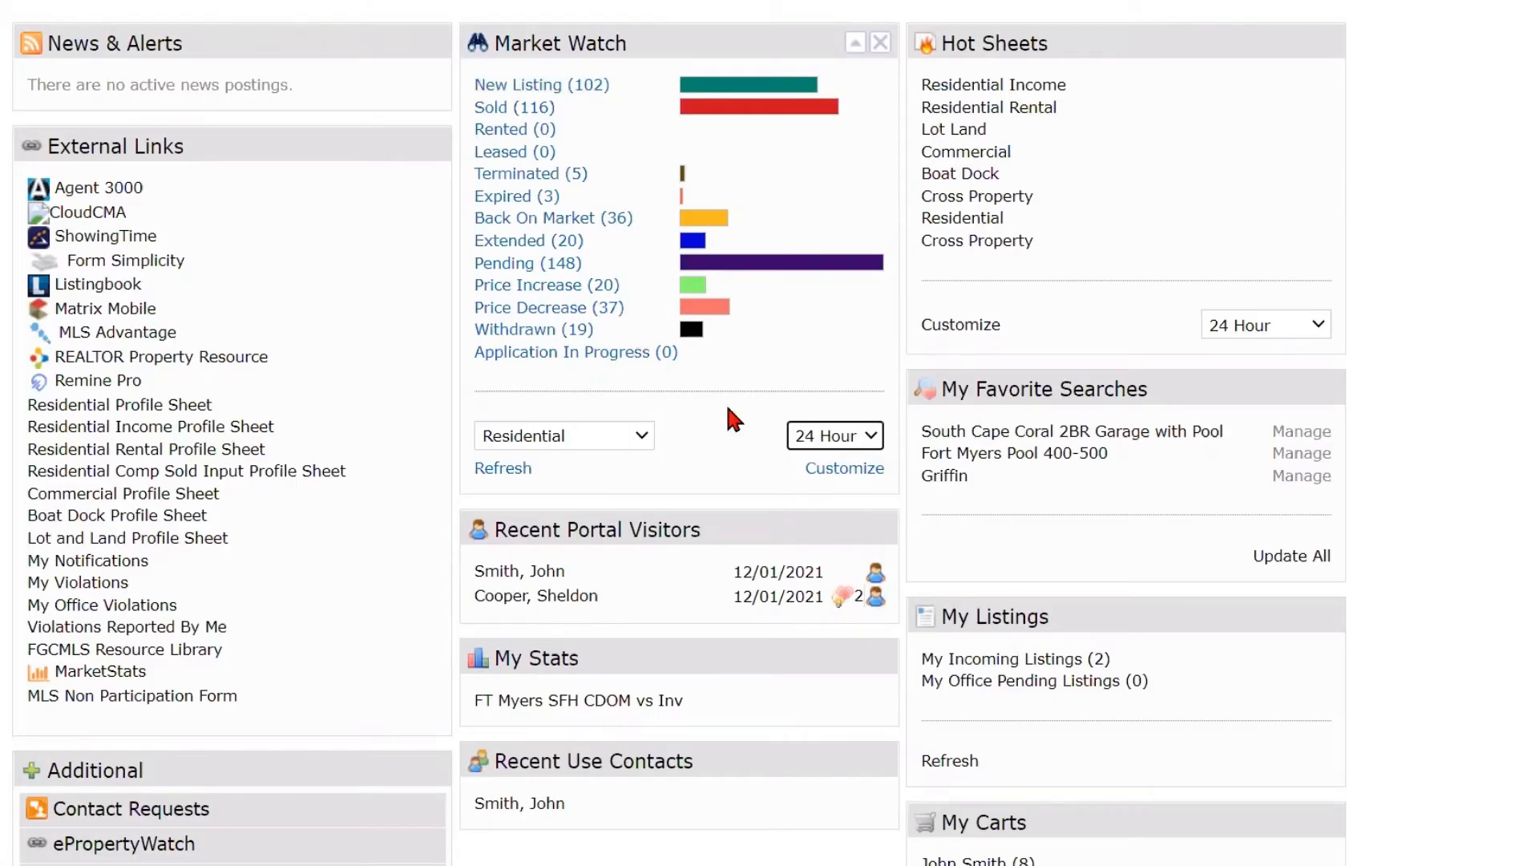
# - Open the Market Watch customization and examine its available criteria, such as building design, city, subdivision, GEO area, price and bedrooms
pyautogui.click(856, 473)
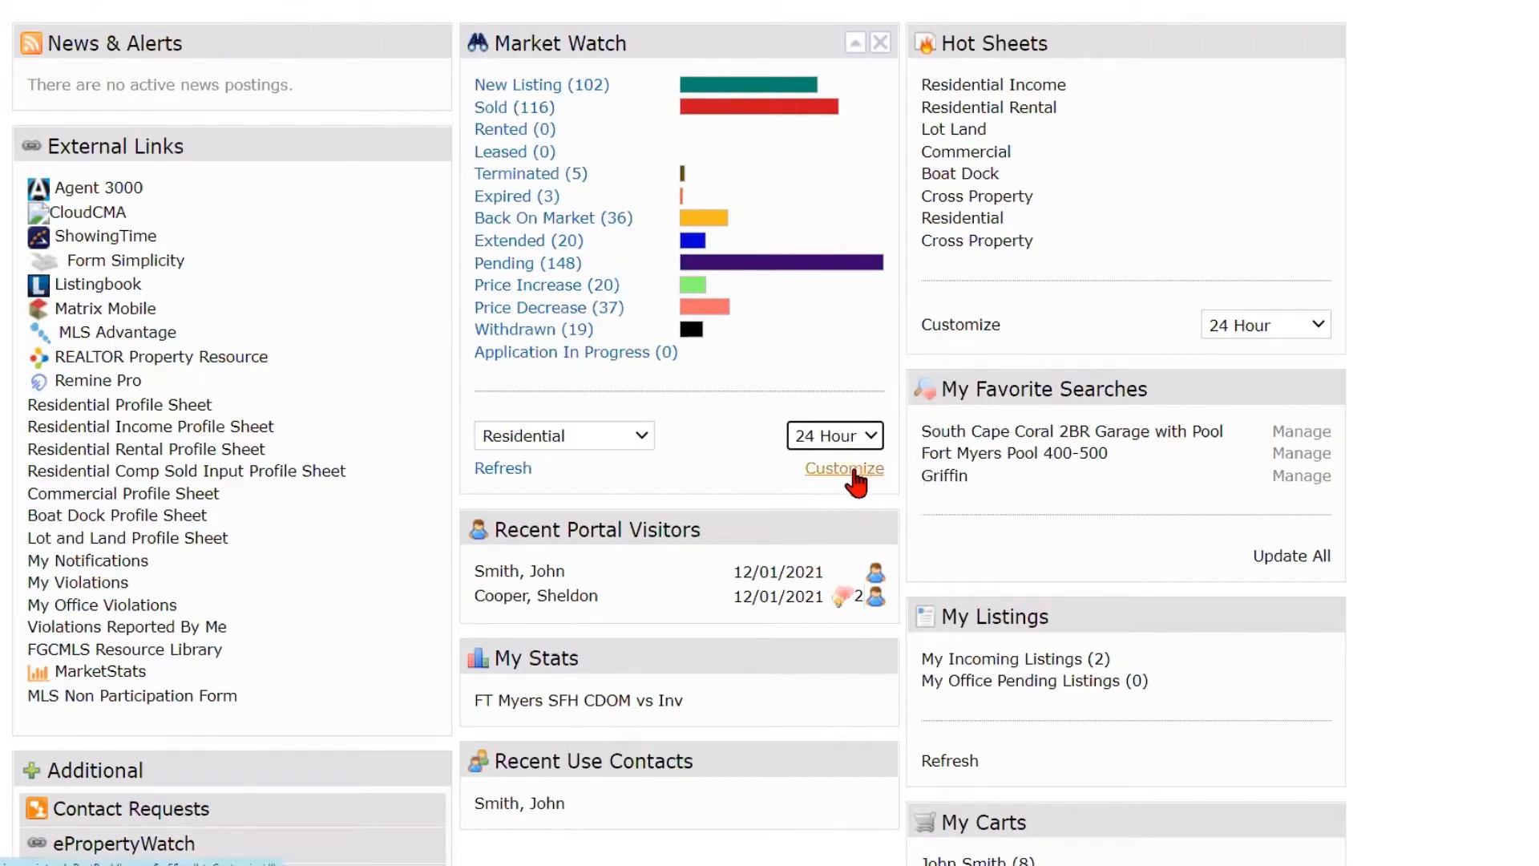
pyautogui.click(853, 472)
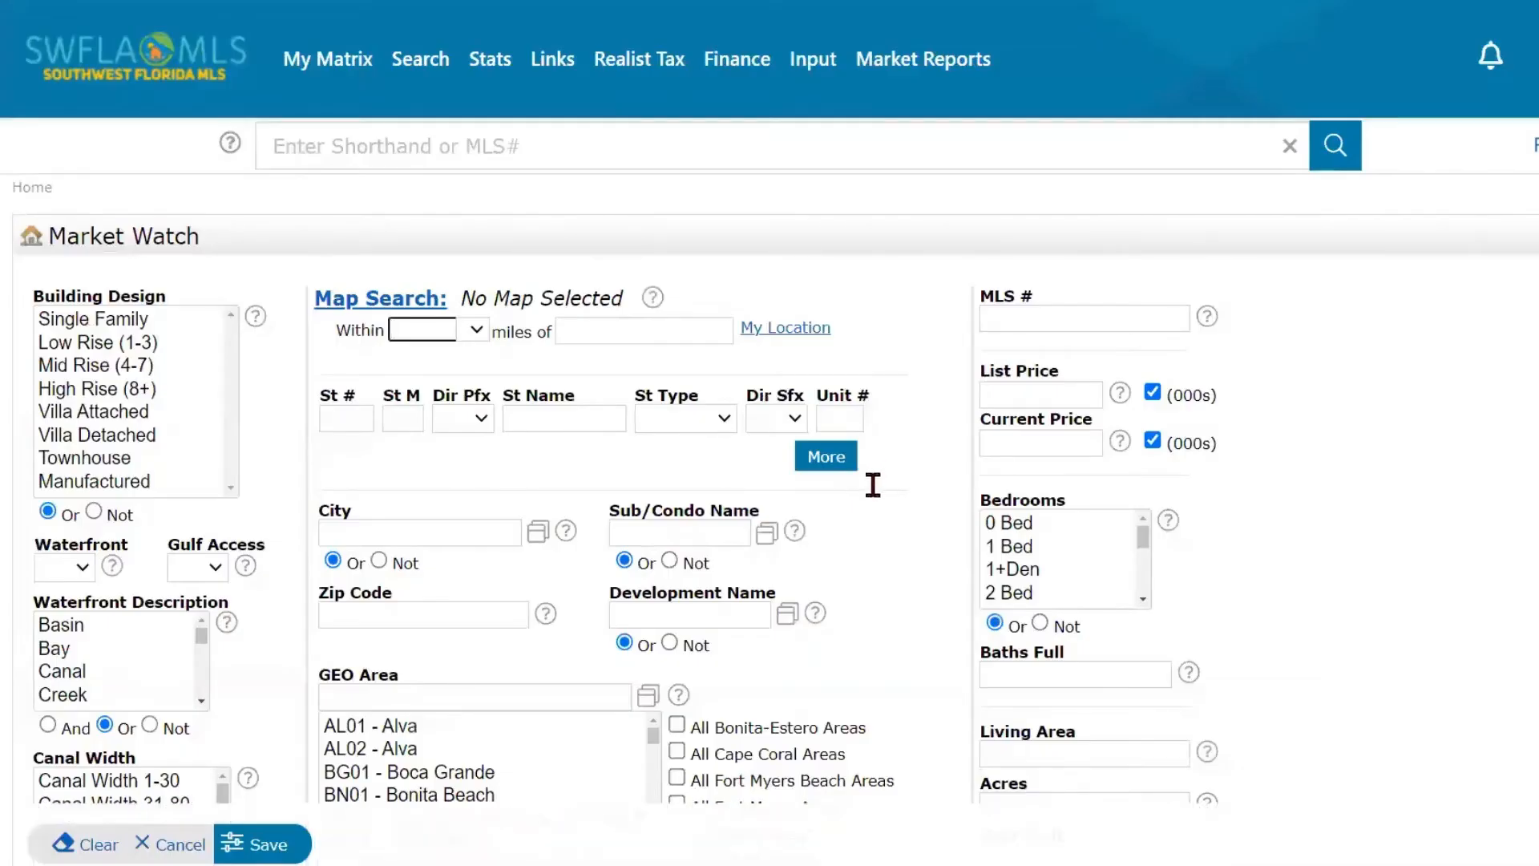
pyautogui.scroll(-1, 874, 489)
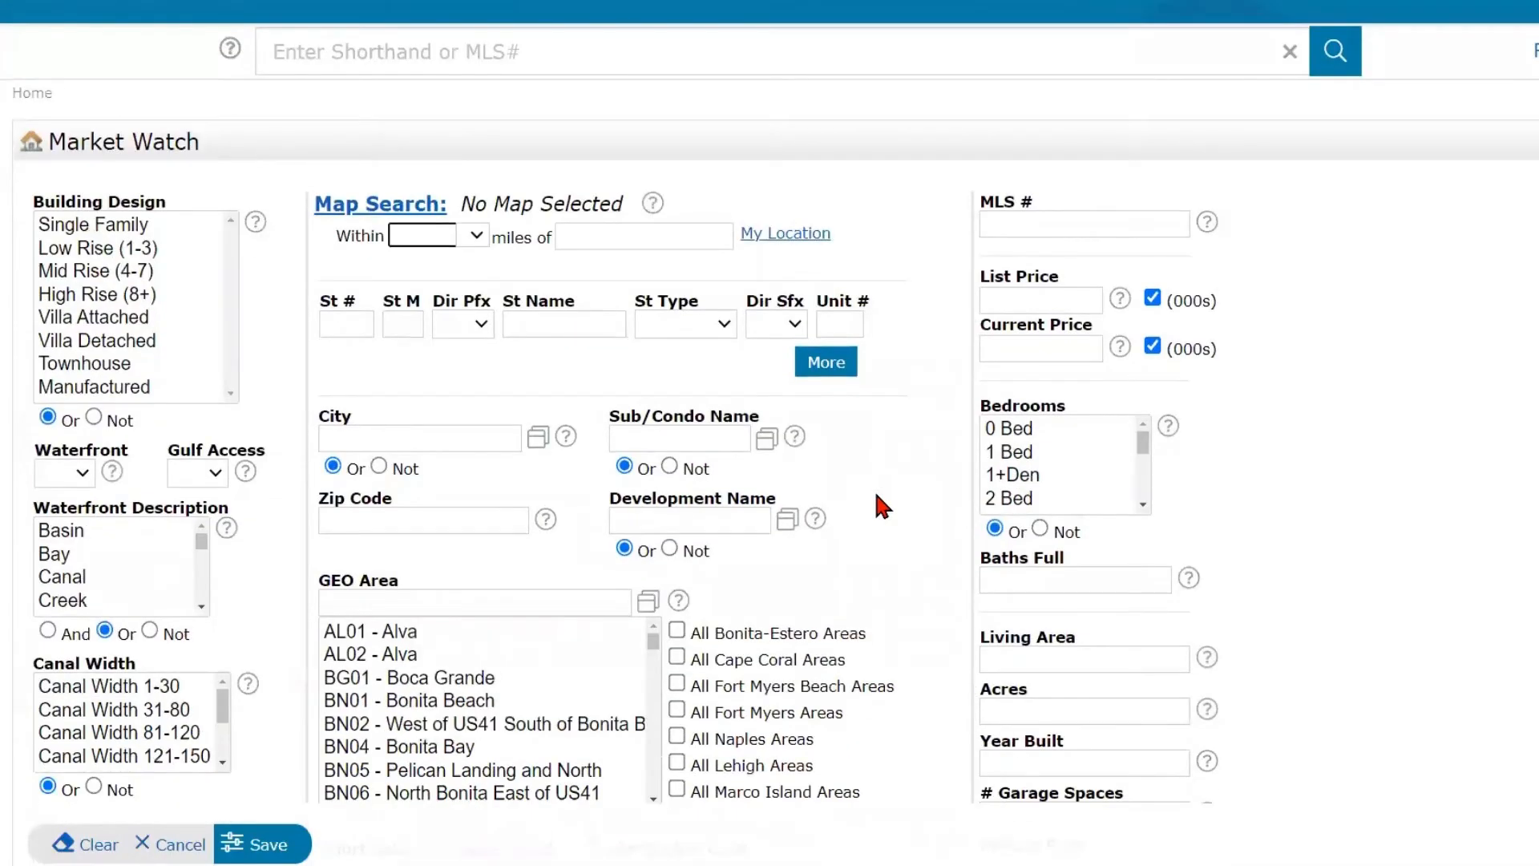
pyautogui.scroll(1, 872, 486)
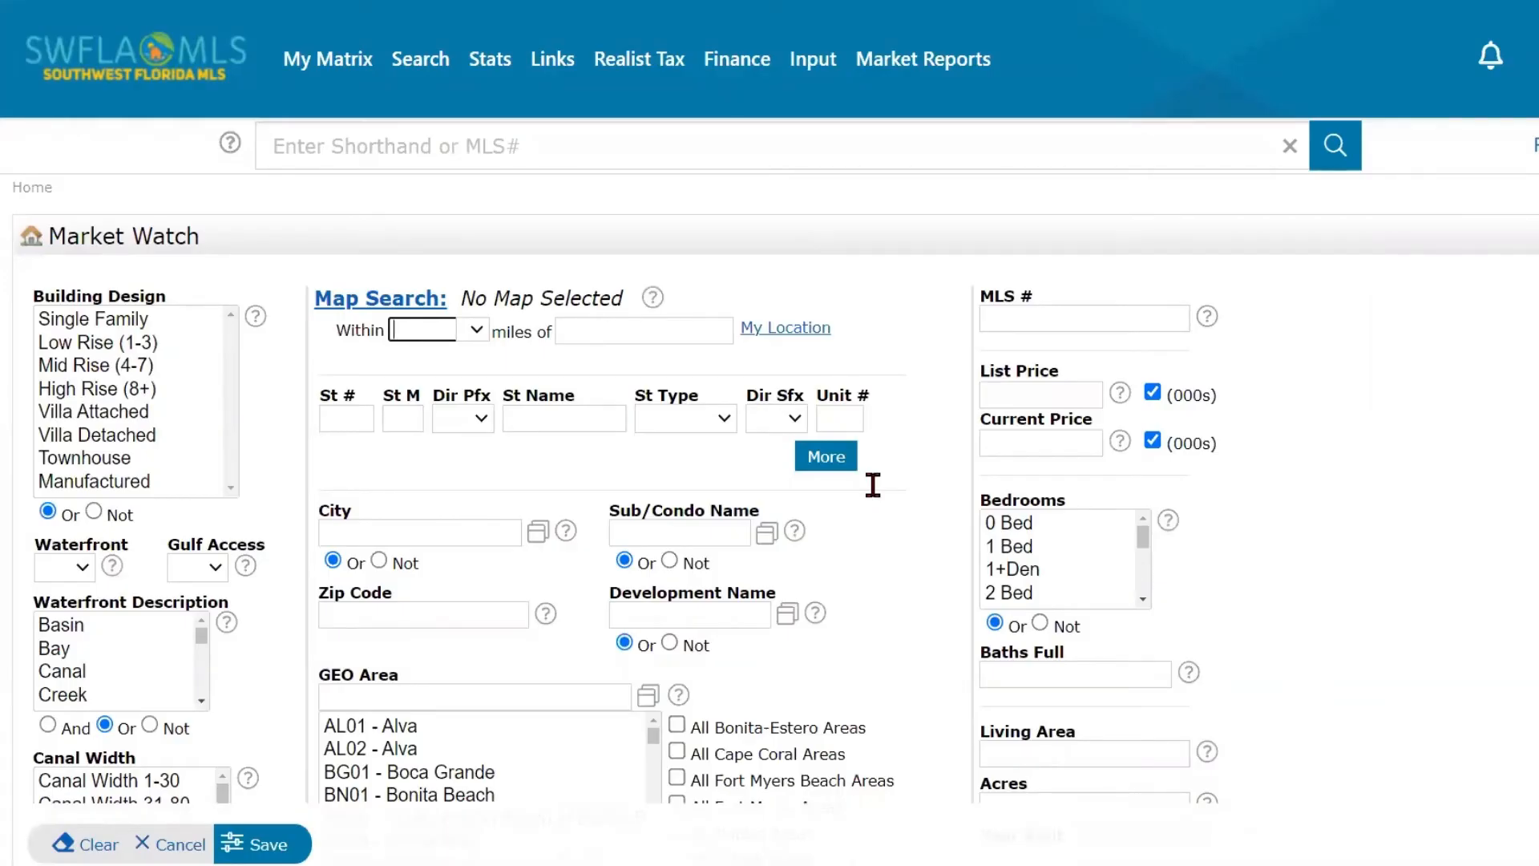
pyautogui.scroll(-1, 390, 492)
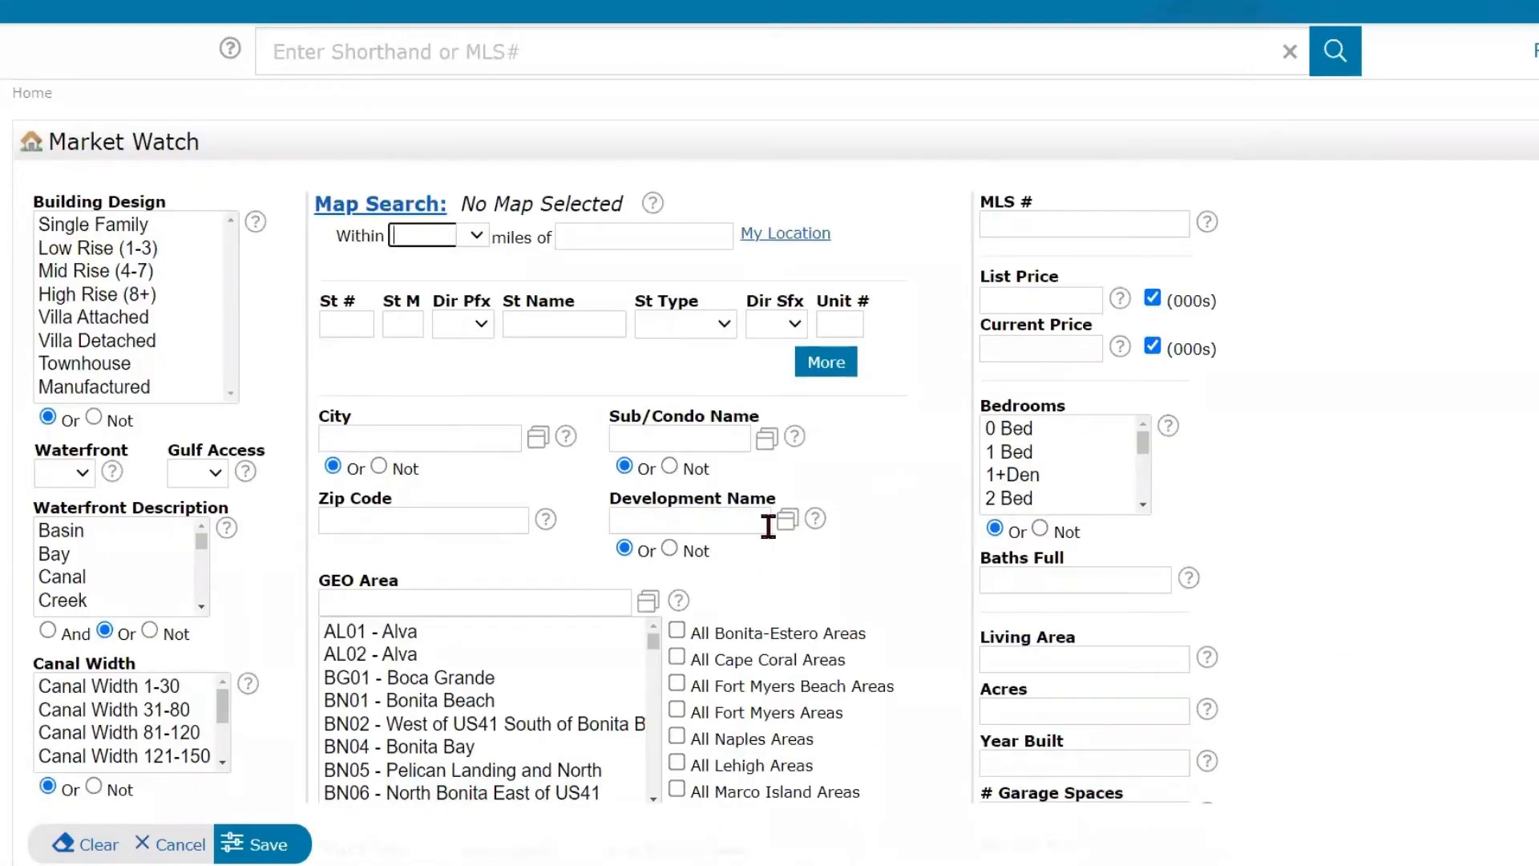
pyautogui.scroll(1, 801, 513)
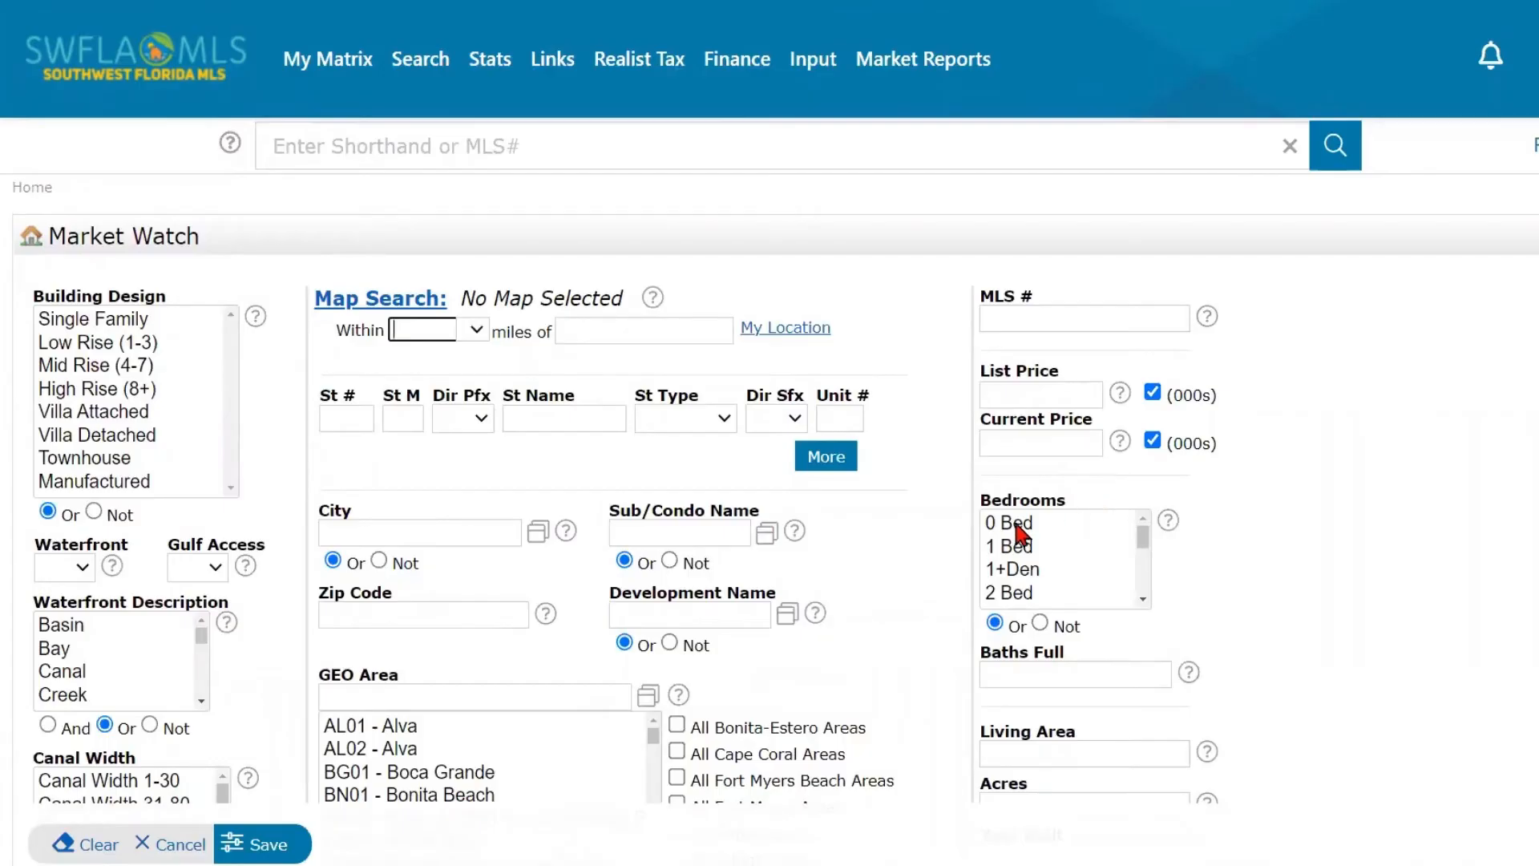
pyautogui.scroll(-1, 963, 552)
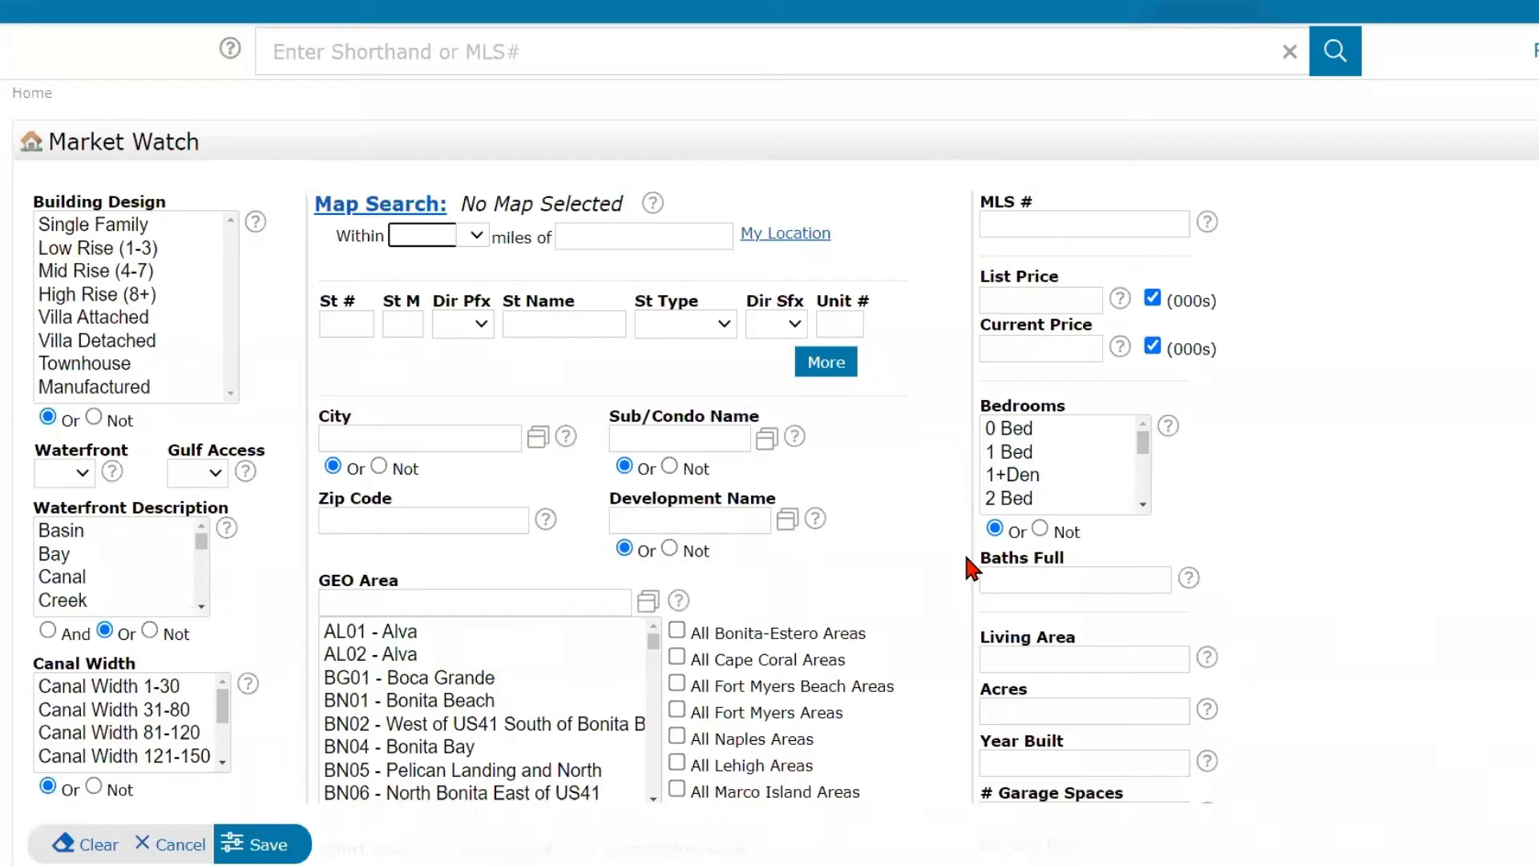
pyautogui.scroll(-3, 962, 551)
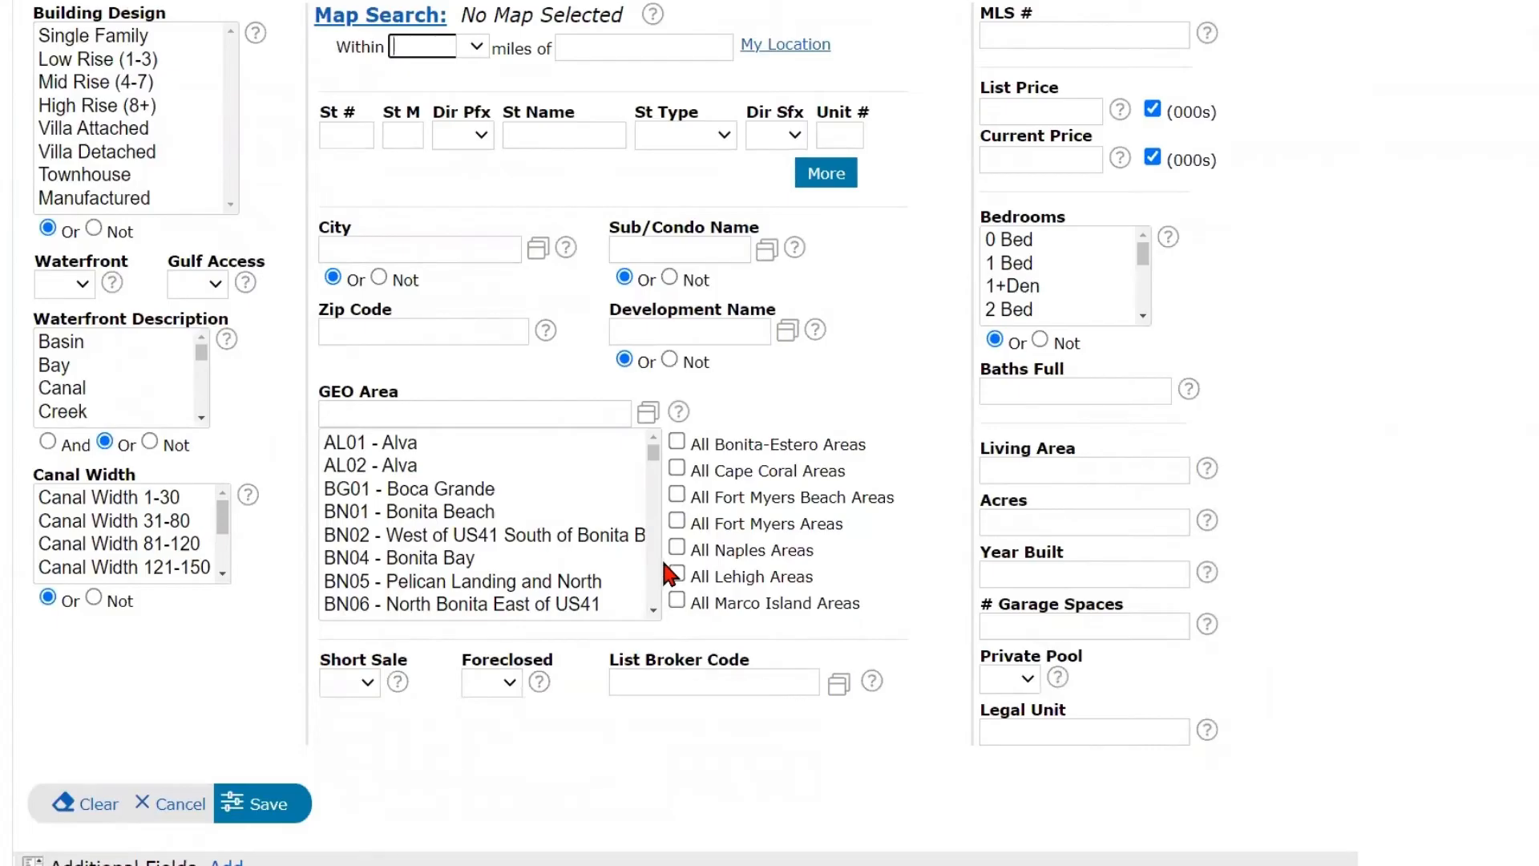
pyautogui.scroll(2, 661, 556)
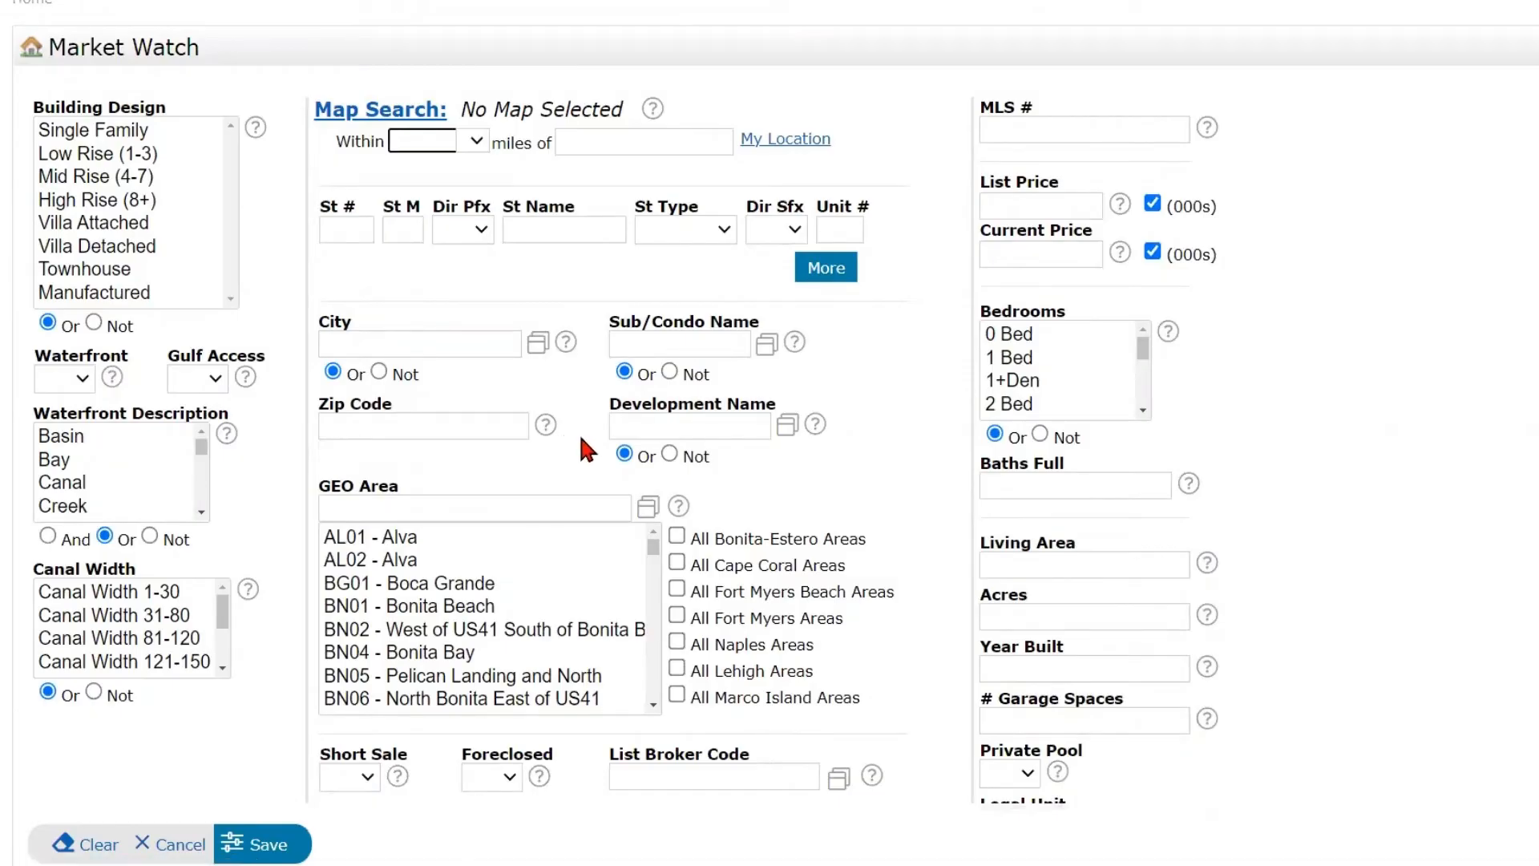
pyautogui.click(451, 343)
pyautogui.click(645, 345)
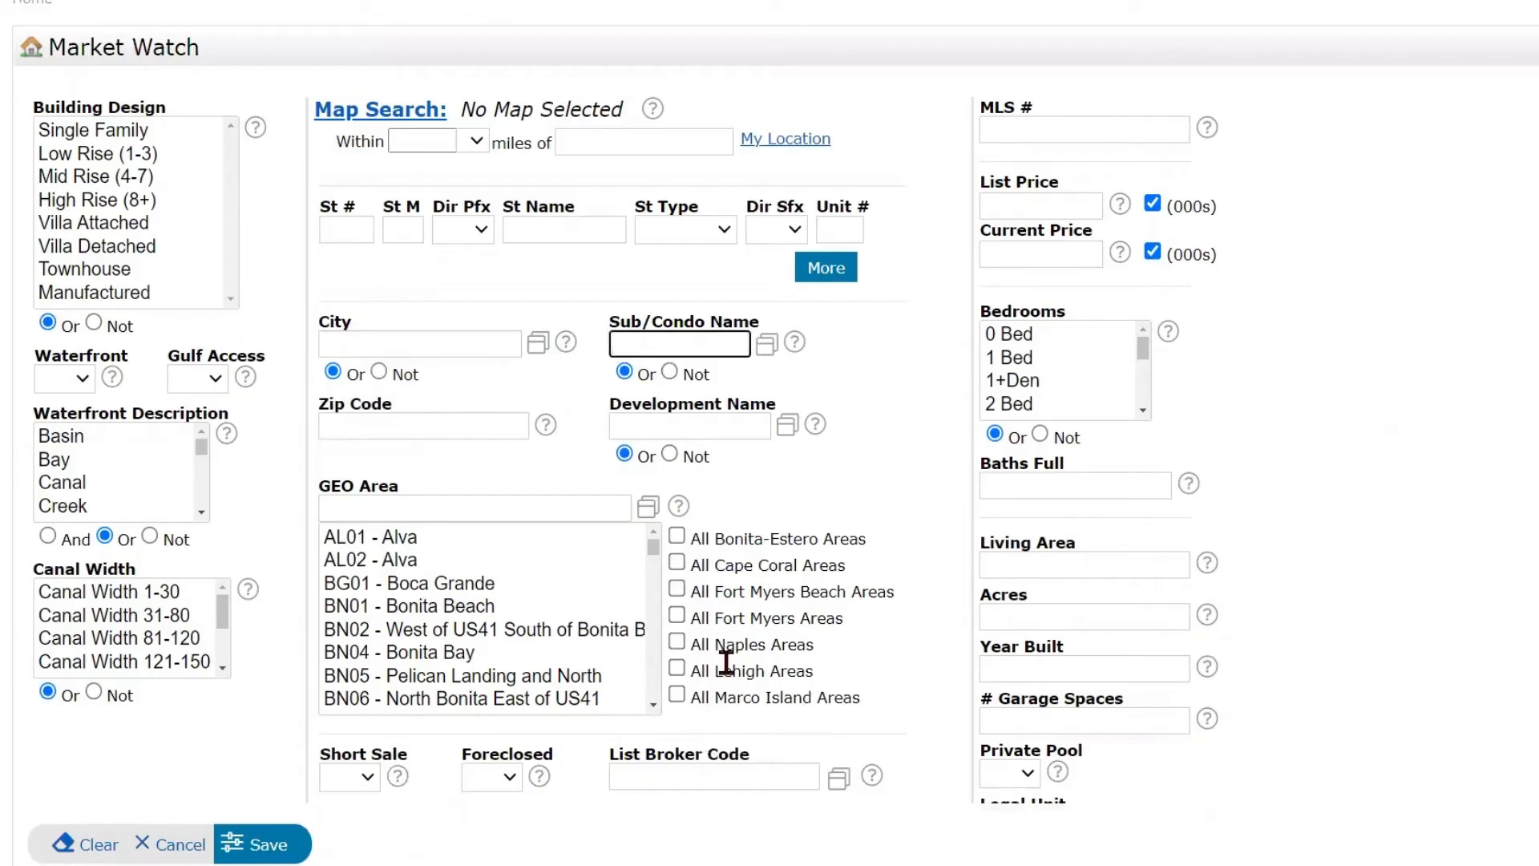
# - Use Map Search to draw a rectangle around Fort Myers, Cape Coral and Lehigh Acres, from Port Charlotte to Bonita Springs, and save it for Market Watch
pyautogui.click(359, 112)
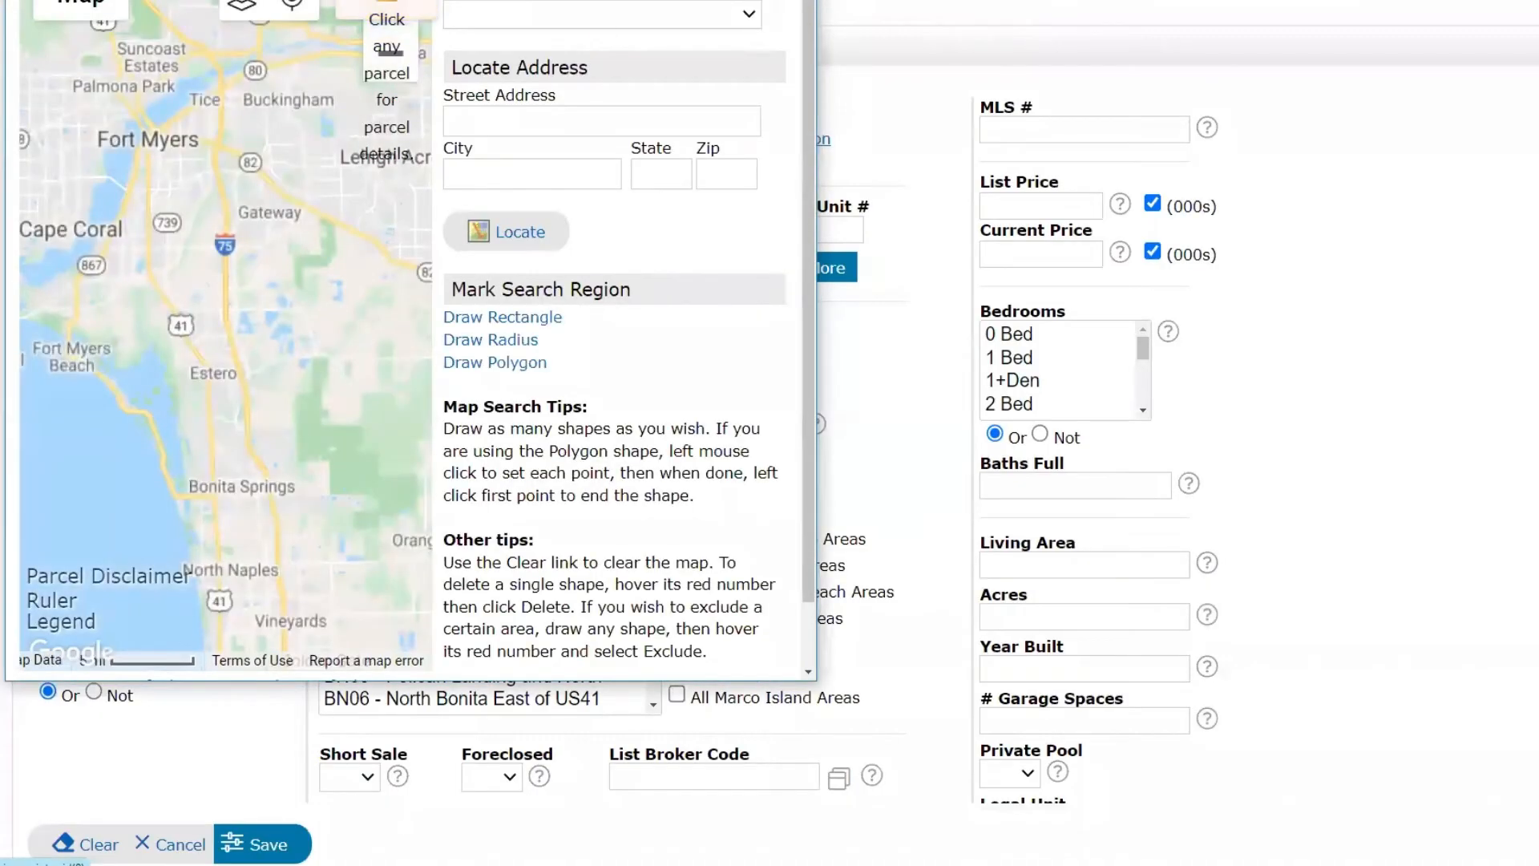
pyautogui.press('super+Up')
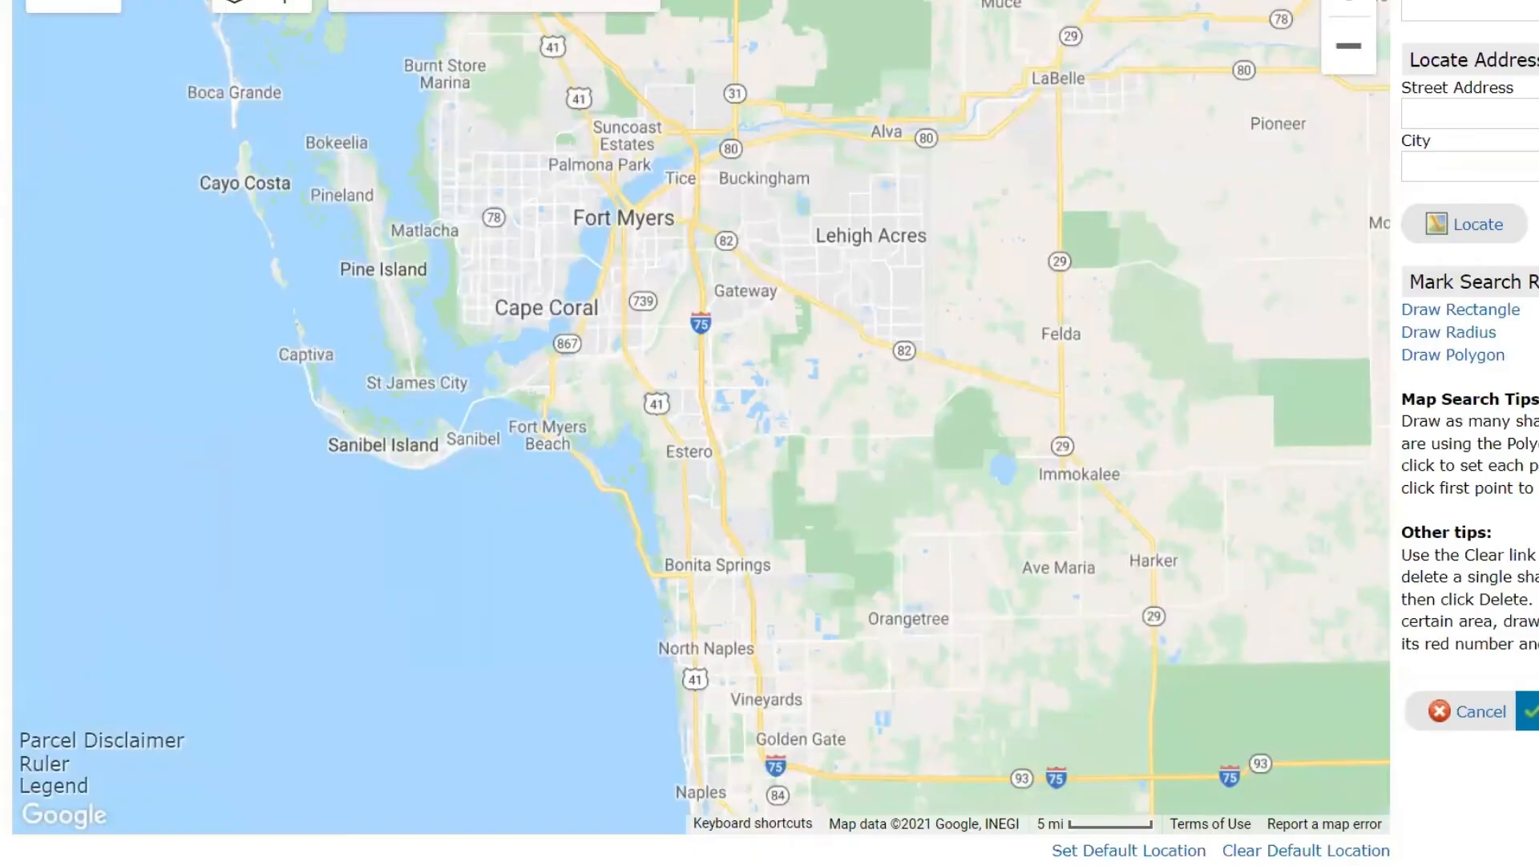
pyautogui.click(1347, 61)
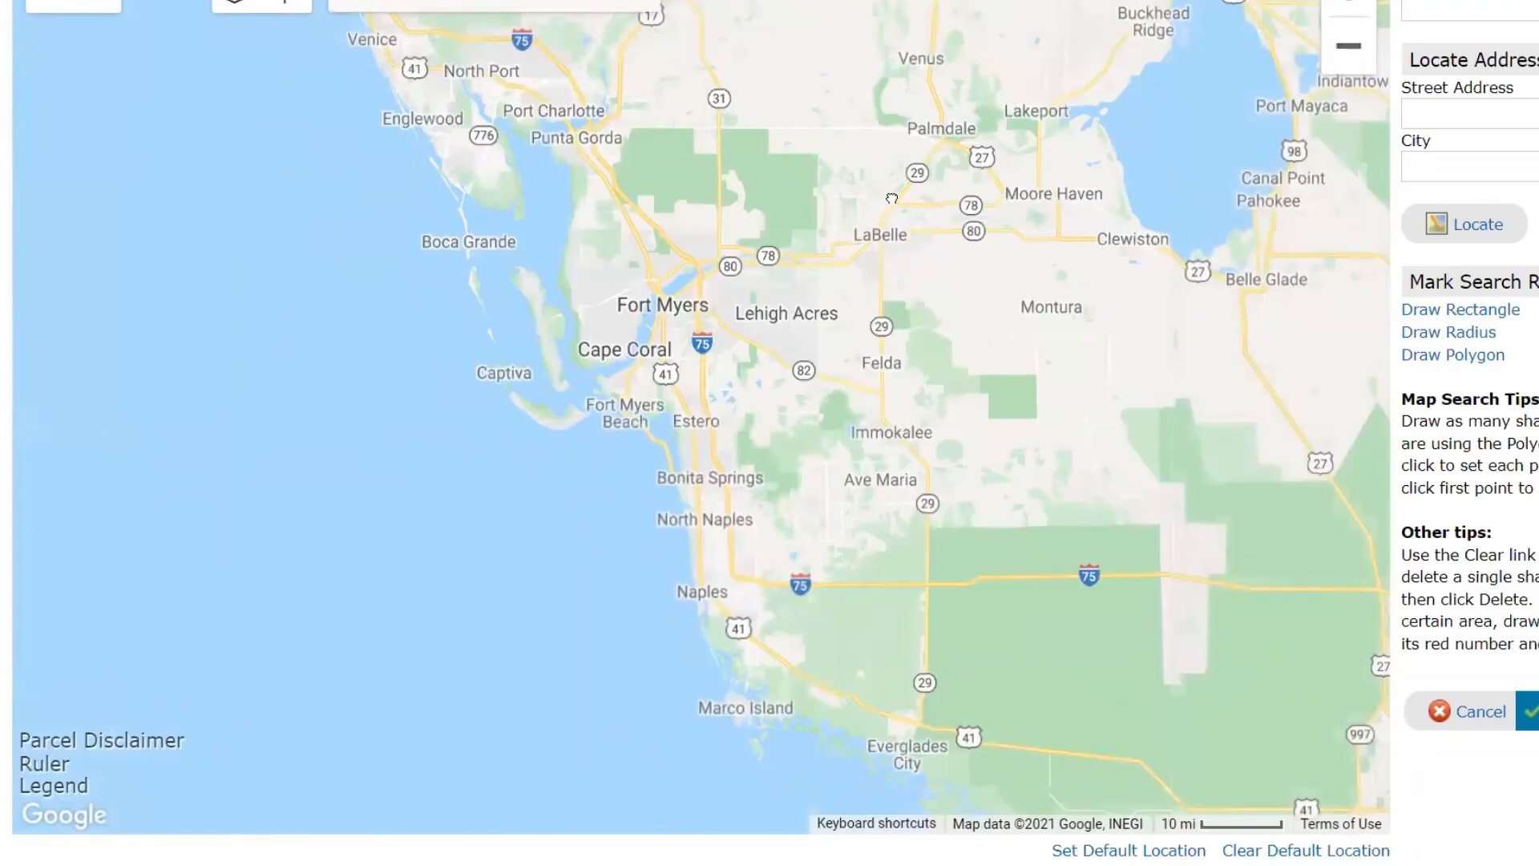
pyautogui.moveTo(890, 199); pyautogui.dragTo(714, 8)
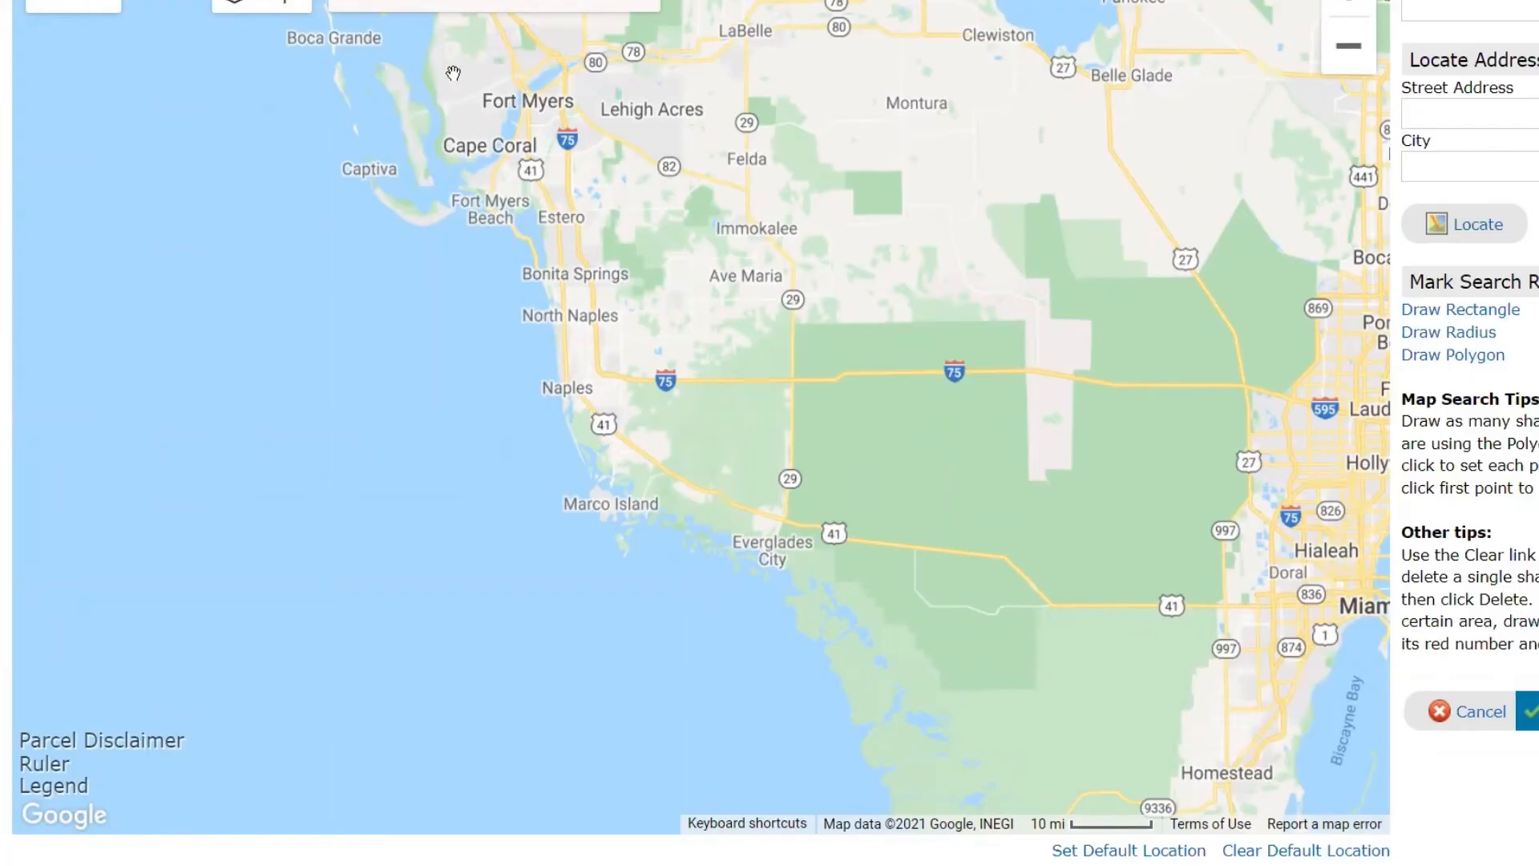
pyautogui.click(1438, 318)
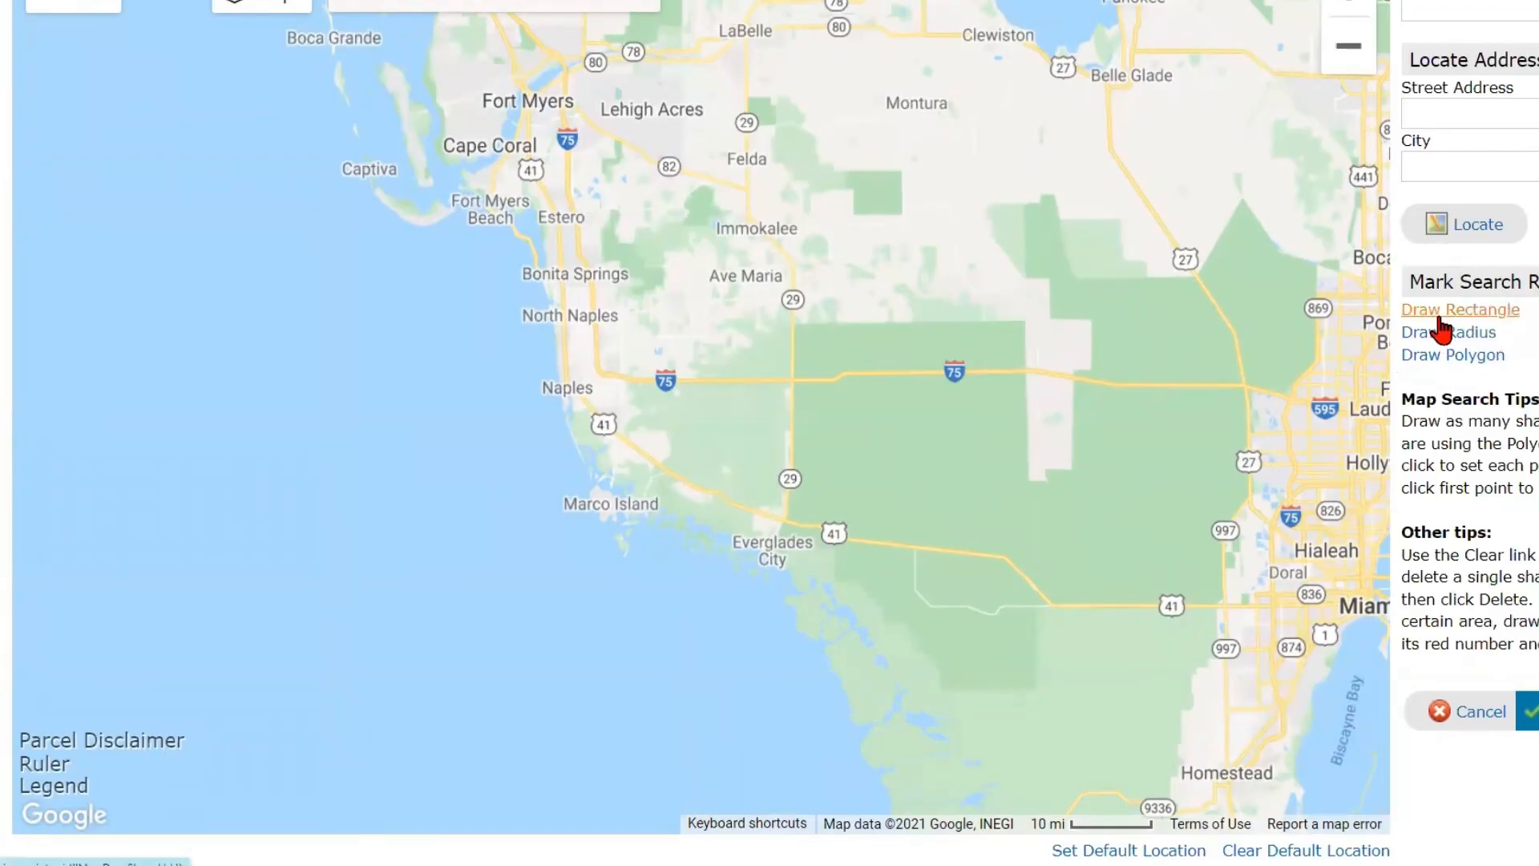
pyautogui.click(1442, 341)
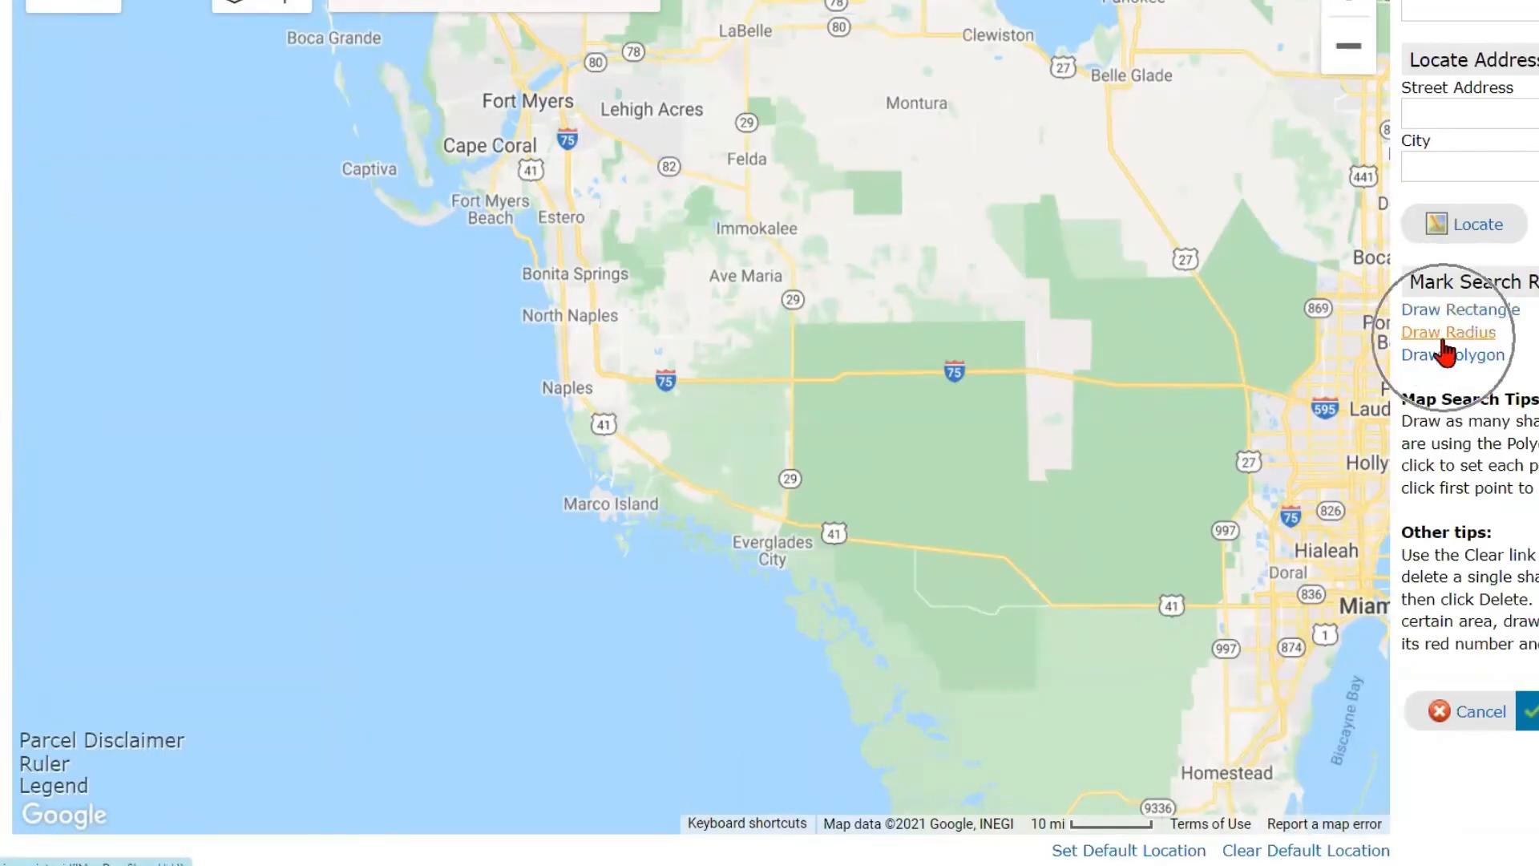
pyautogui.click(1446, 361)
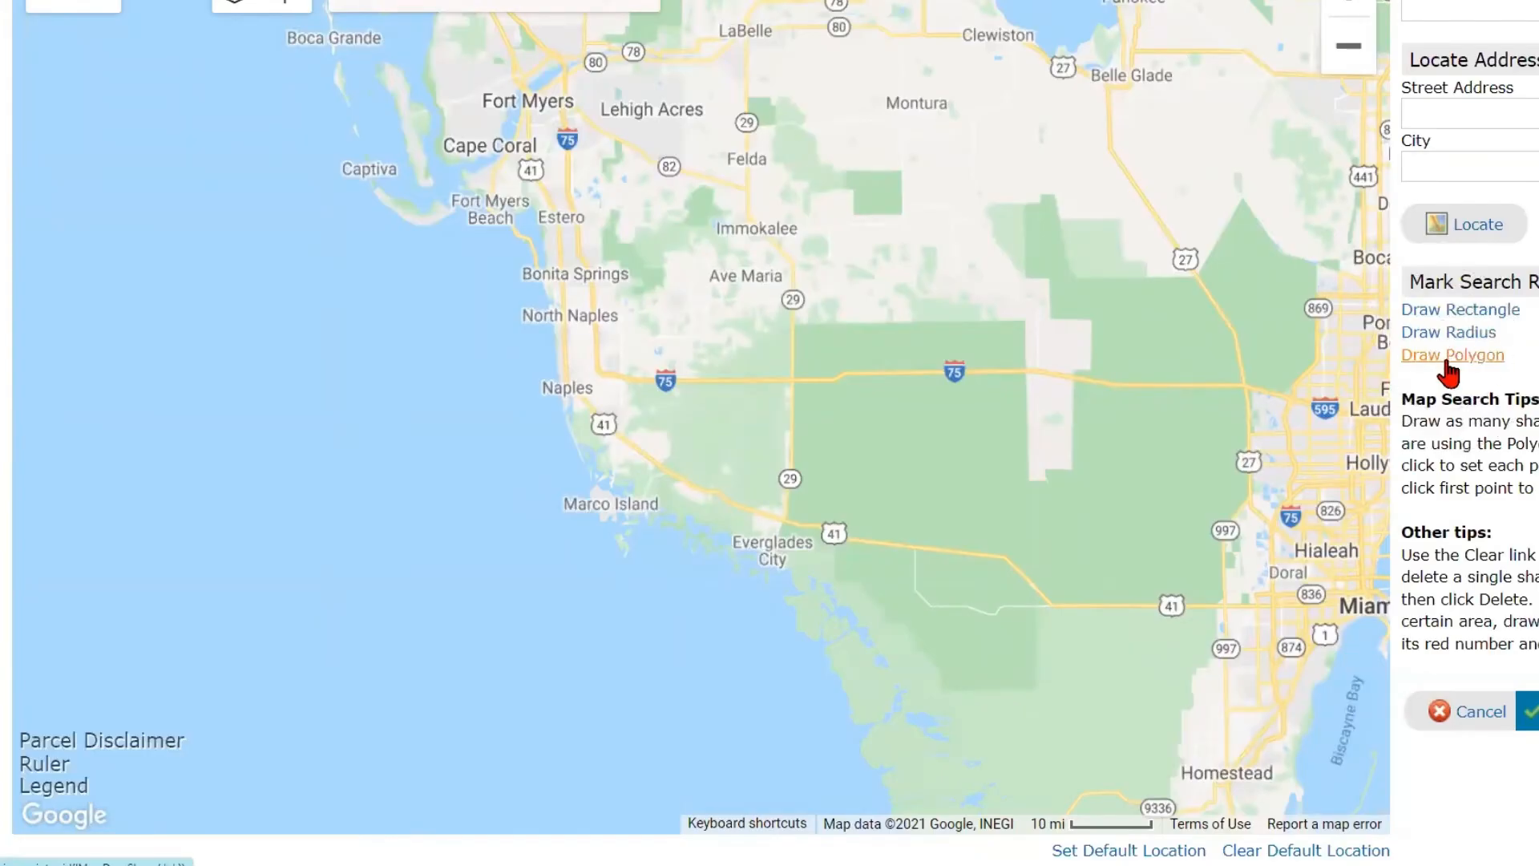
pyautogui.click(1440, 313)
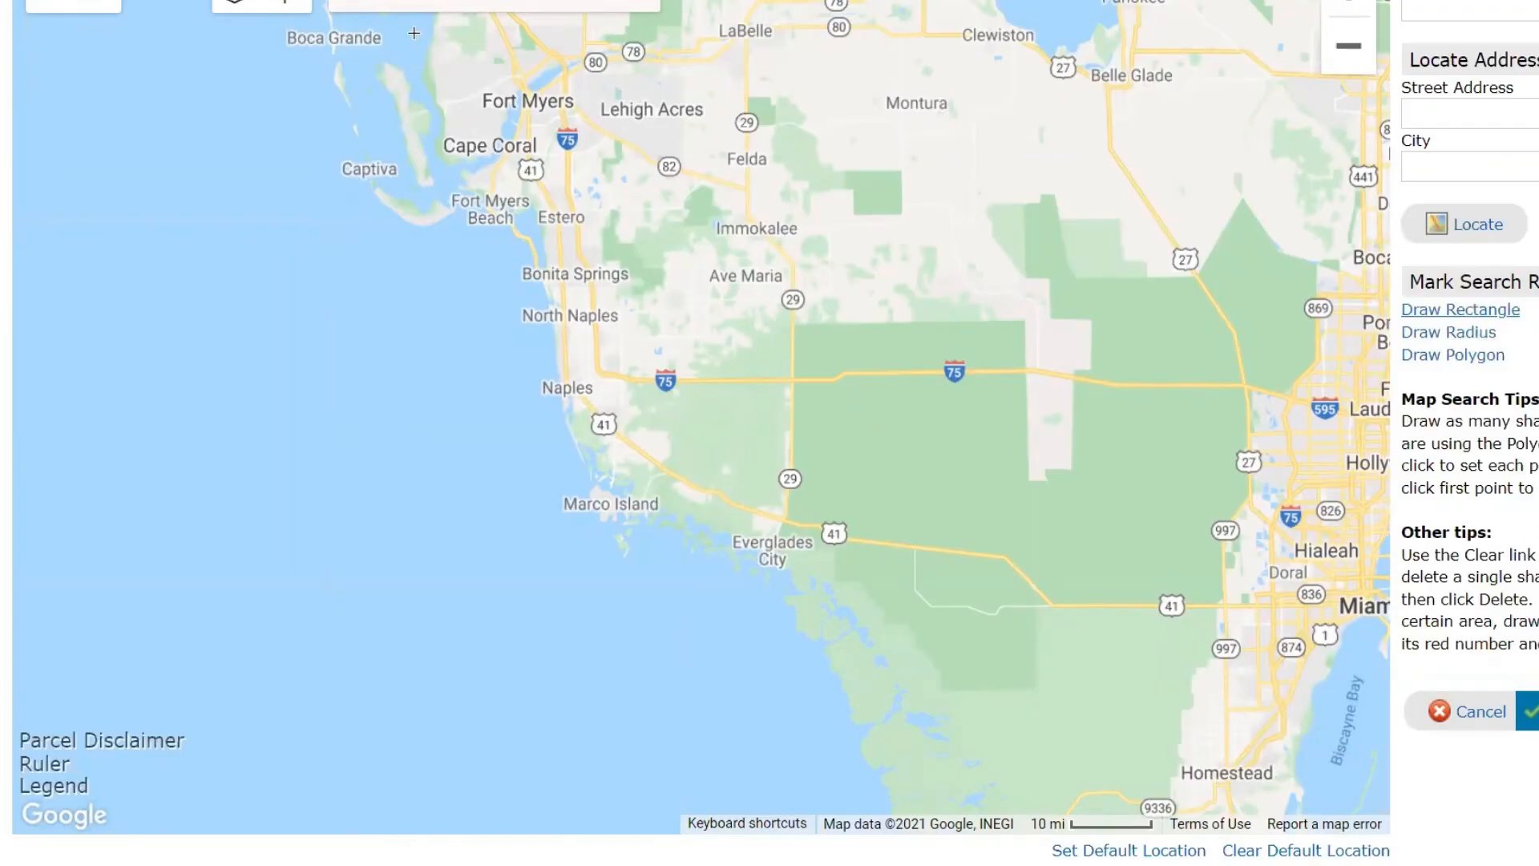
pyautogui.moveTo(416, 33)
pyautogui.mouseDown()
pyautogui.moveTo(701, 472)
pyautogui.moveTo(676, 313)
pyautogui.moveTo(956, 301)
pyautogui.mouseUp()
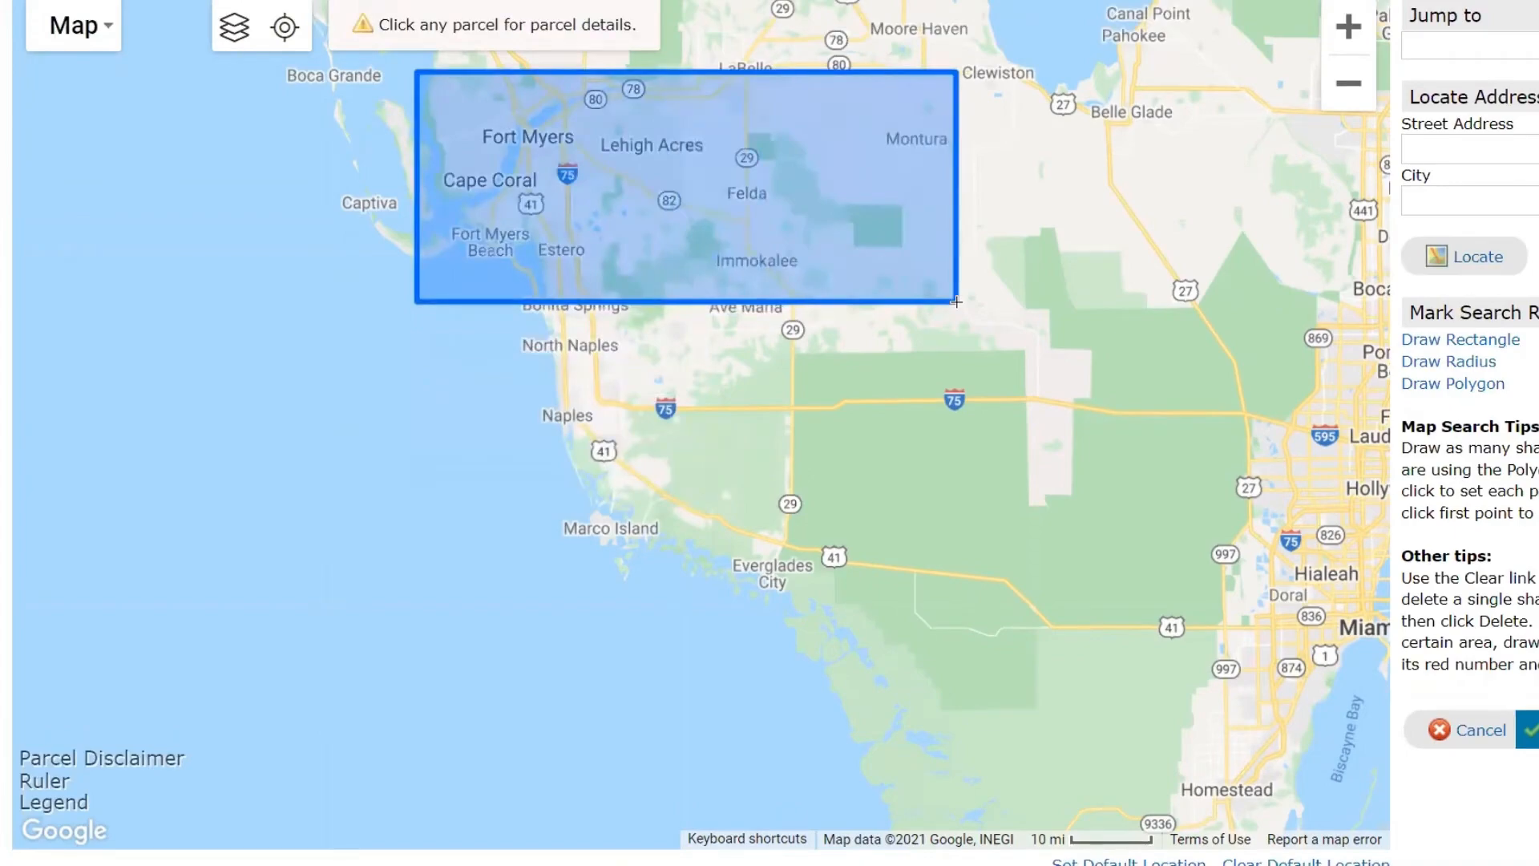
pyautogui.moveTo(956, 302); pyautogui.dragTo(956, 302)
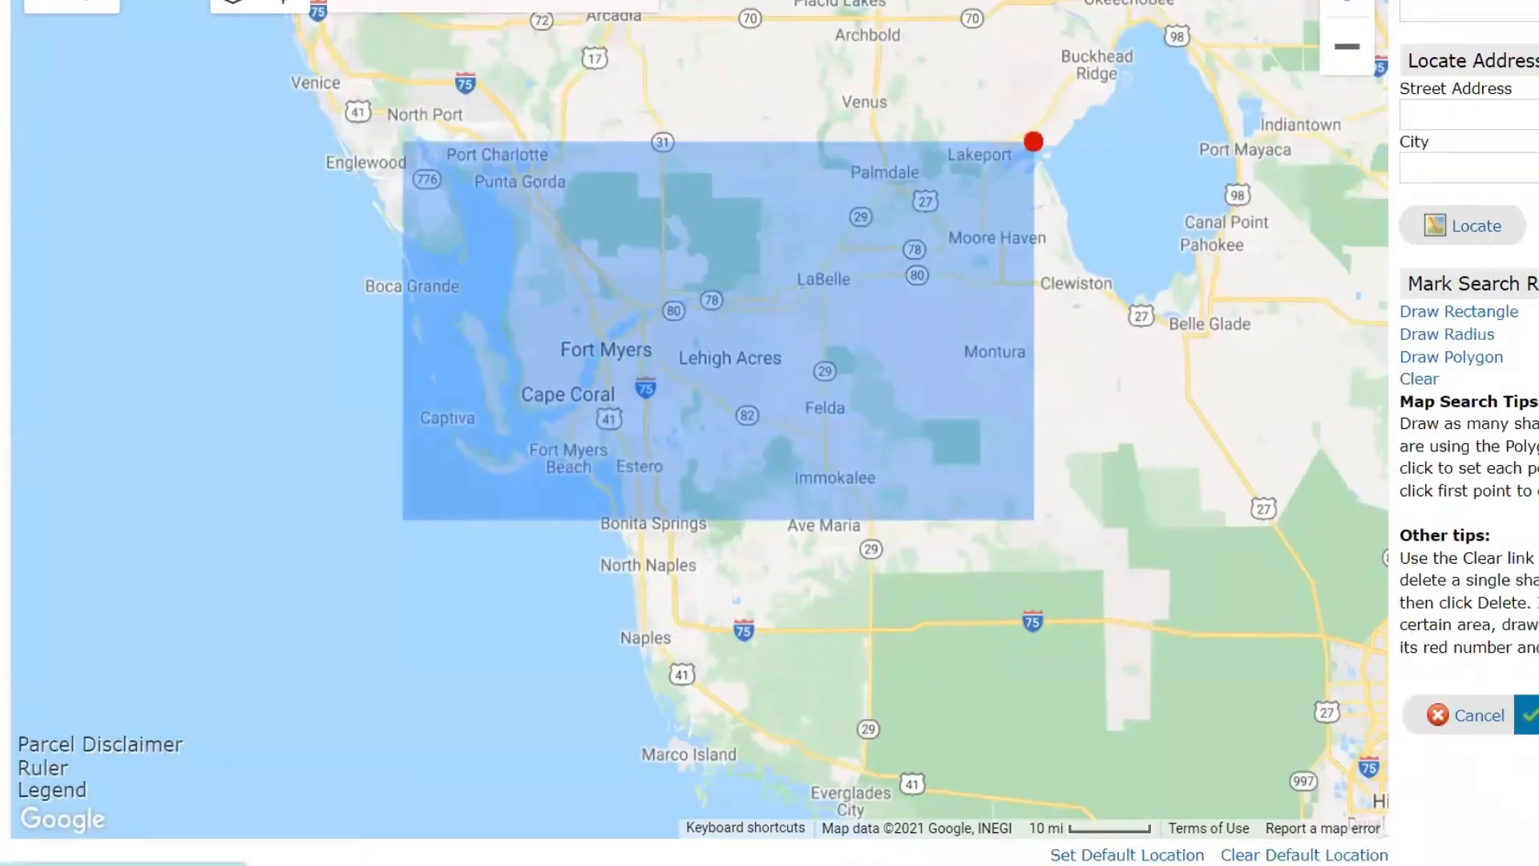
pyautogui.click(1521, 715)
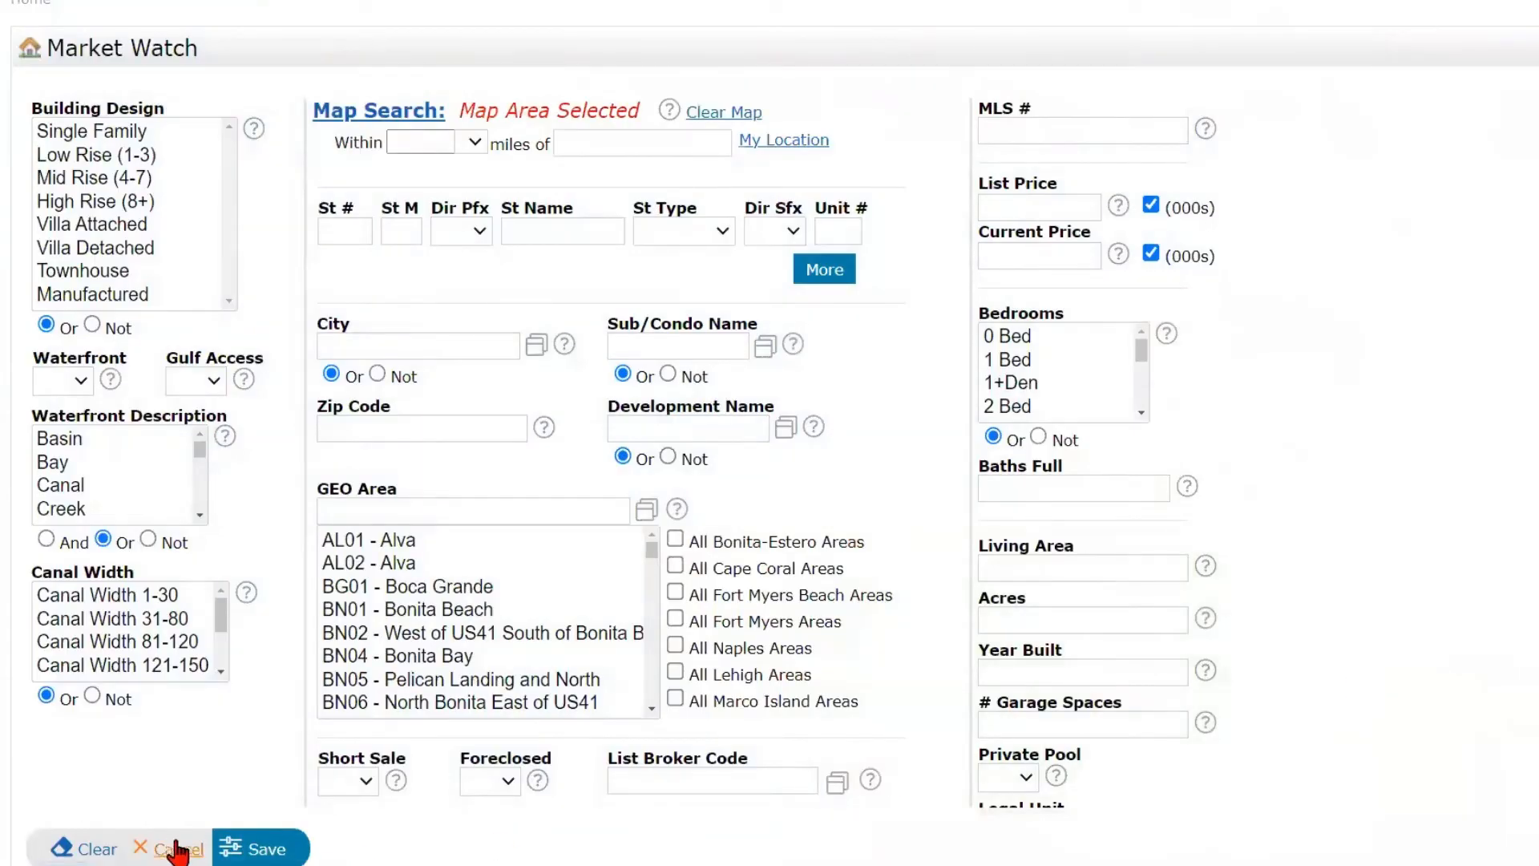
pyautogui.click(261, 856)
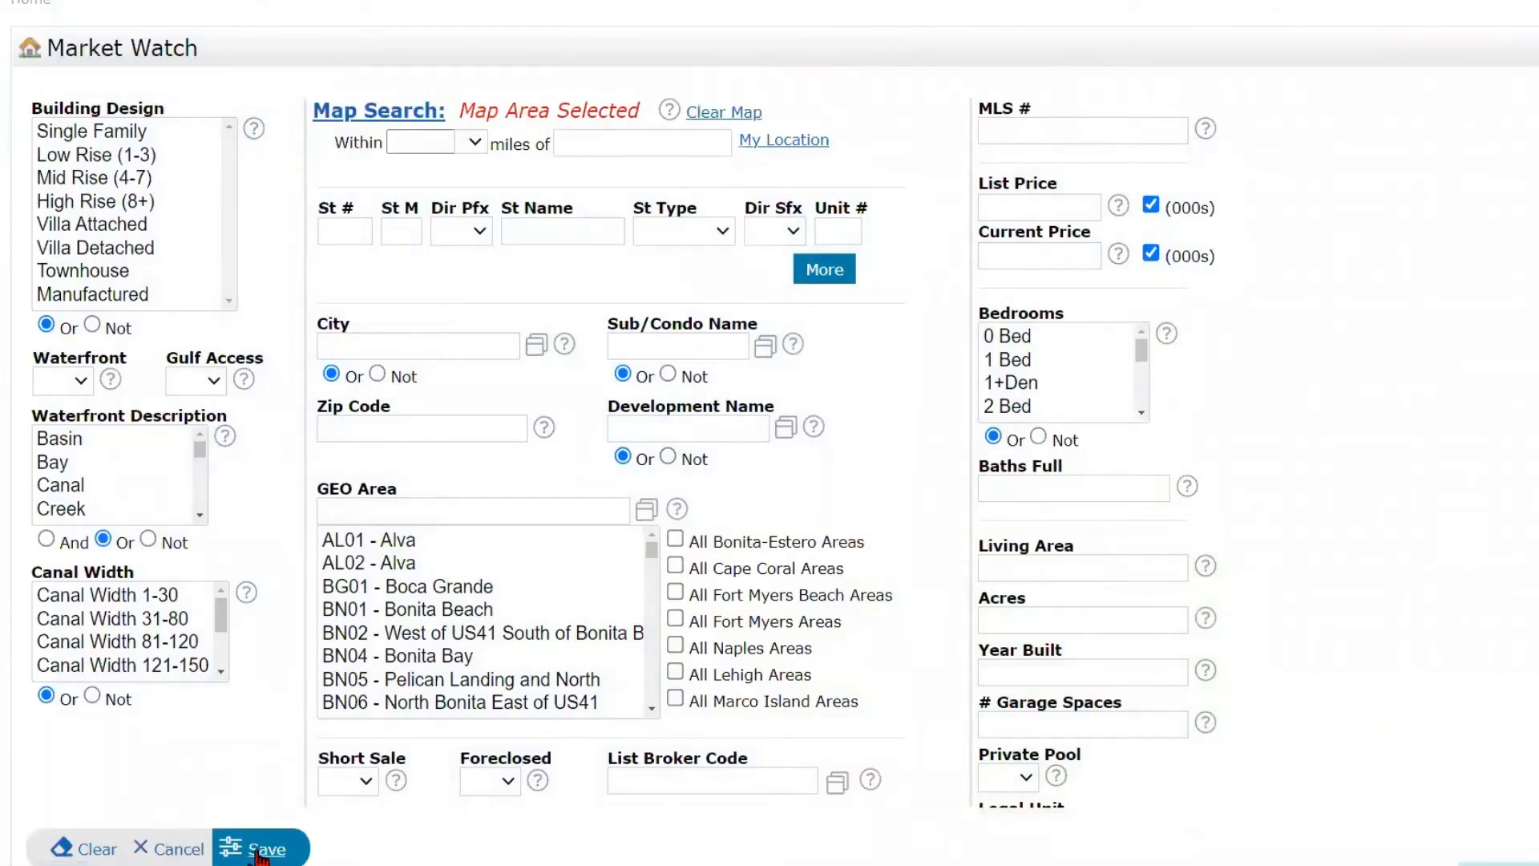
pyautogui.click(262, 856)
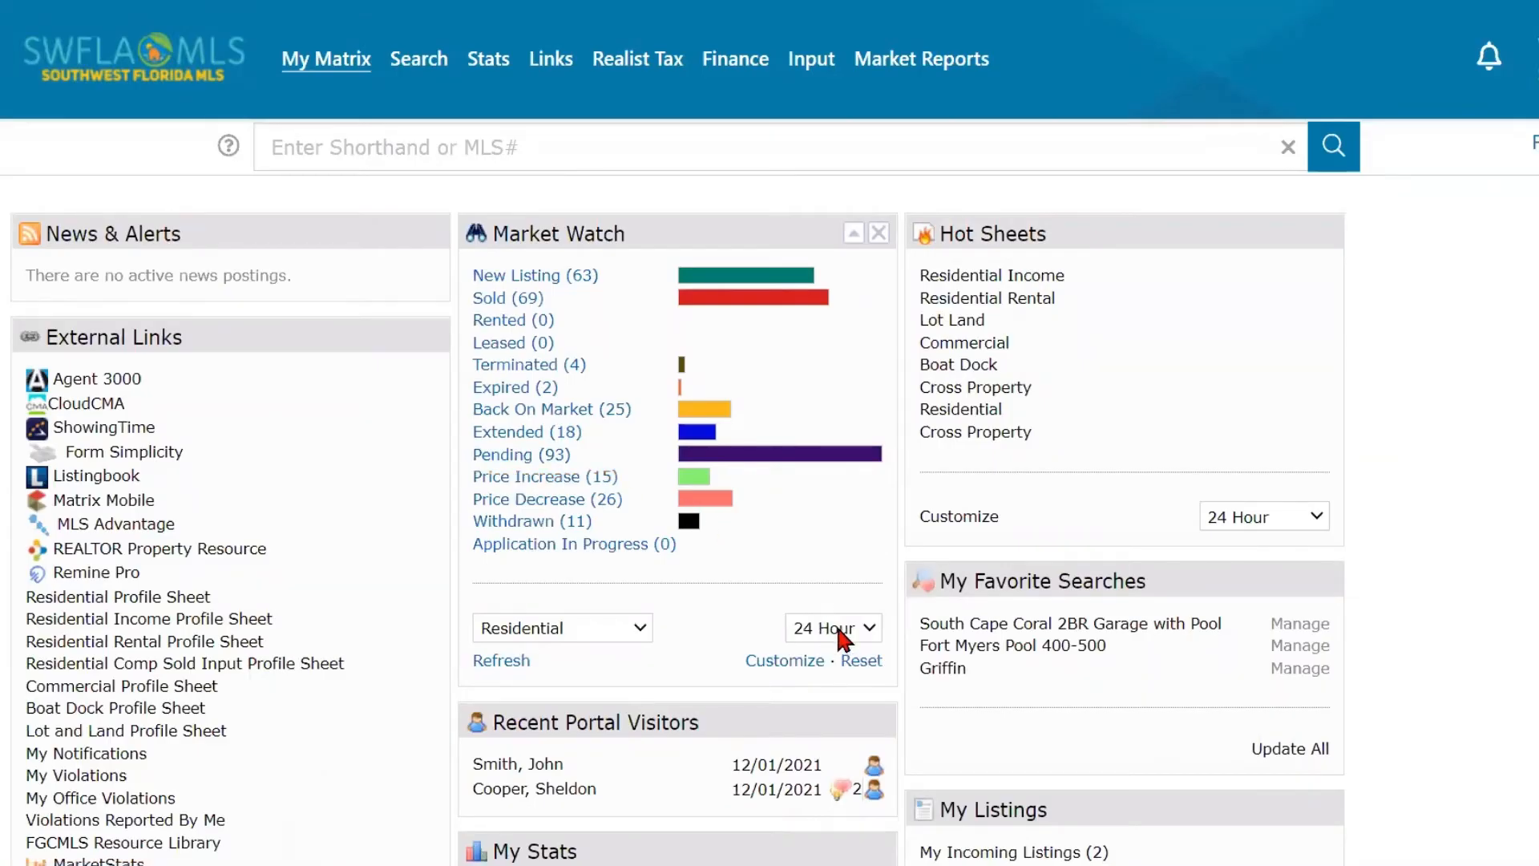
# - Reset the Market Watch customization to remove the saved map area, keeping Residential and 24 Hour selected
pyautogui.click(601, 630)
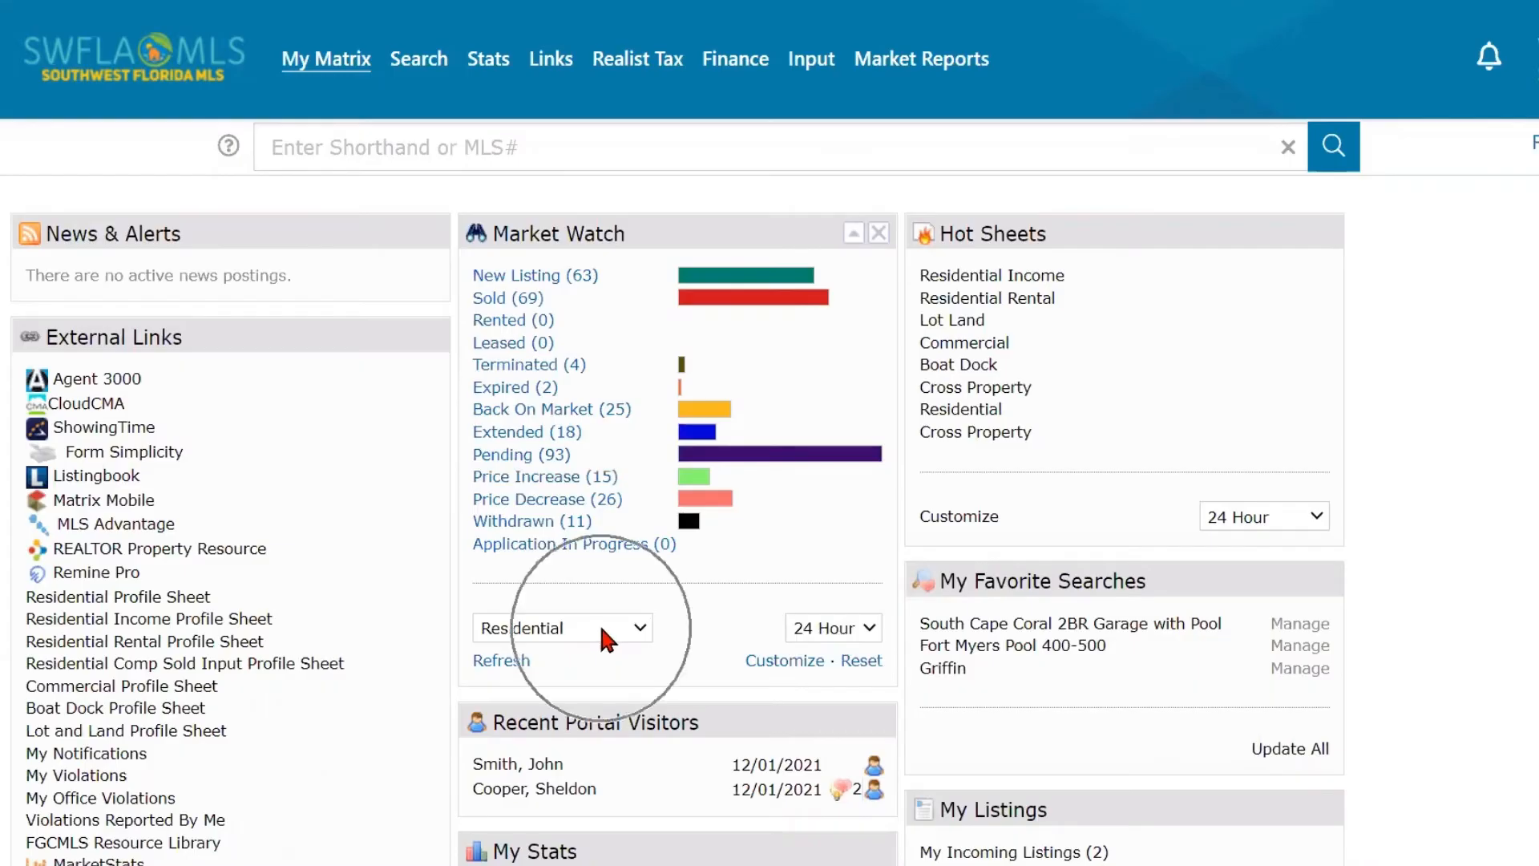
pyautogui.click(487, 667)
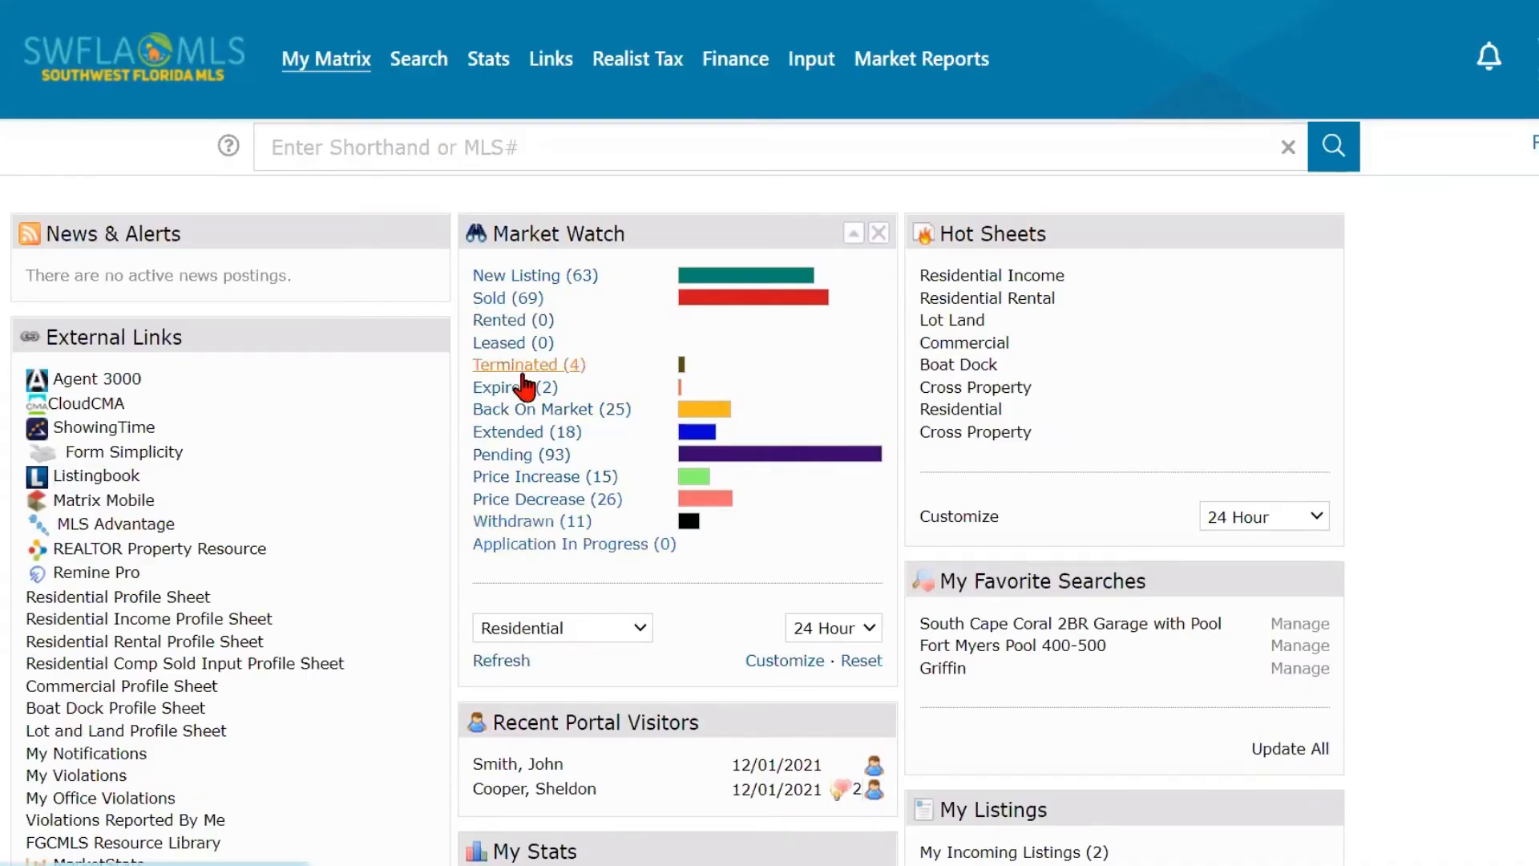
pyautogui.click(864, 672)
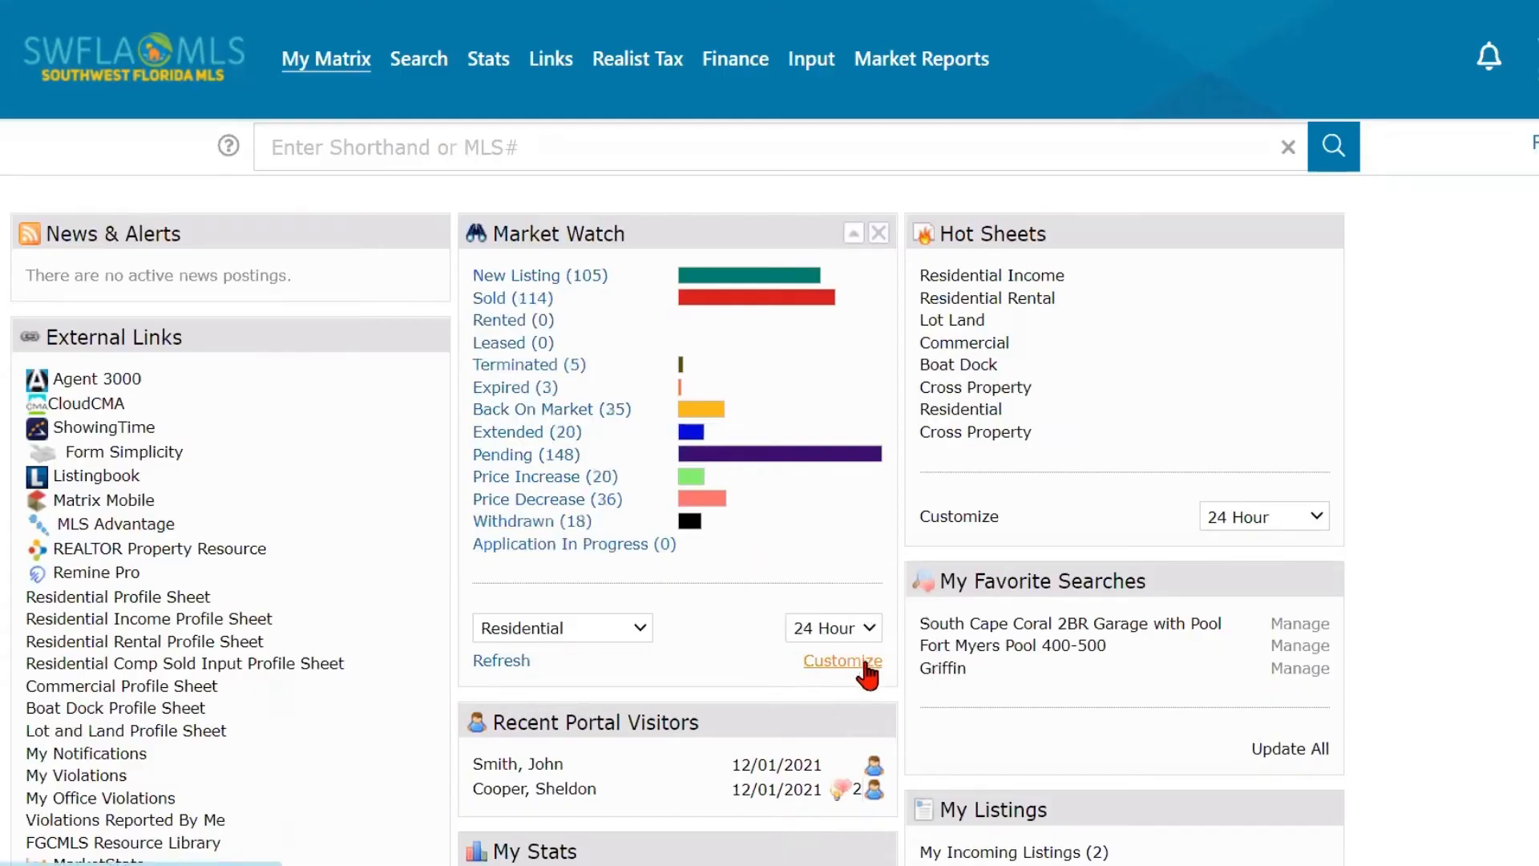
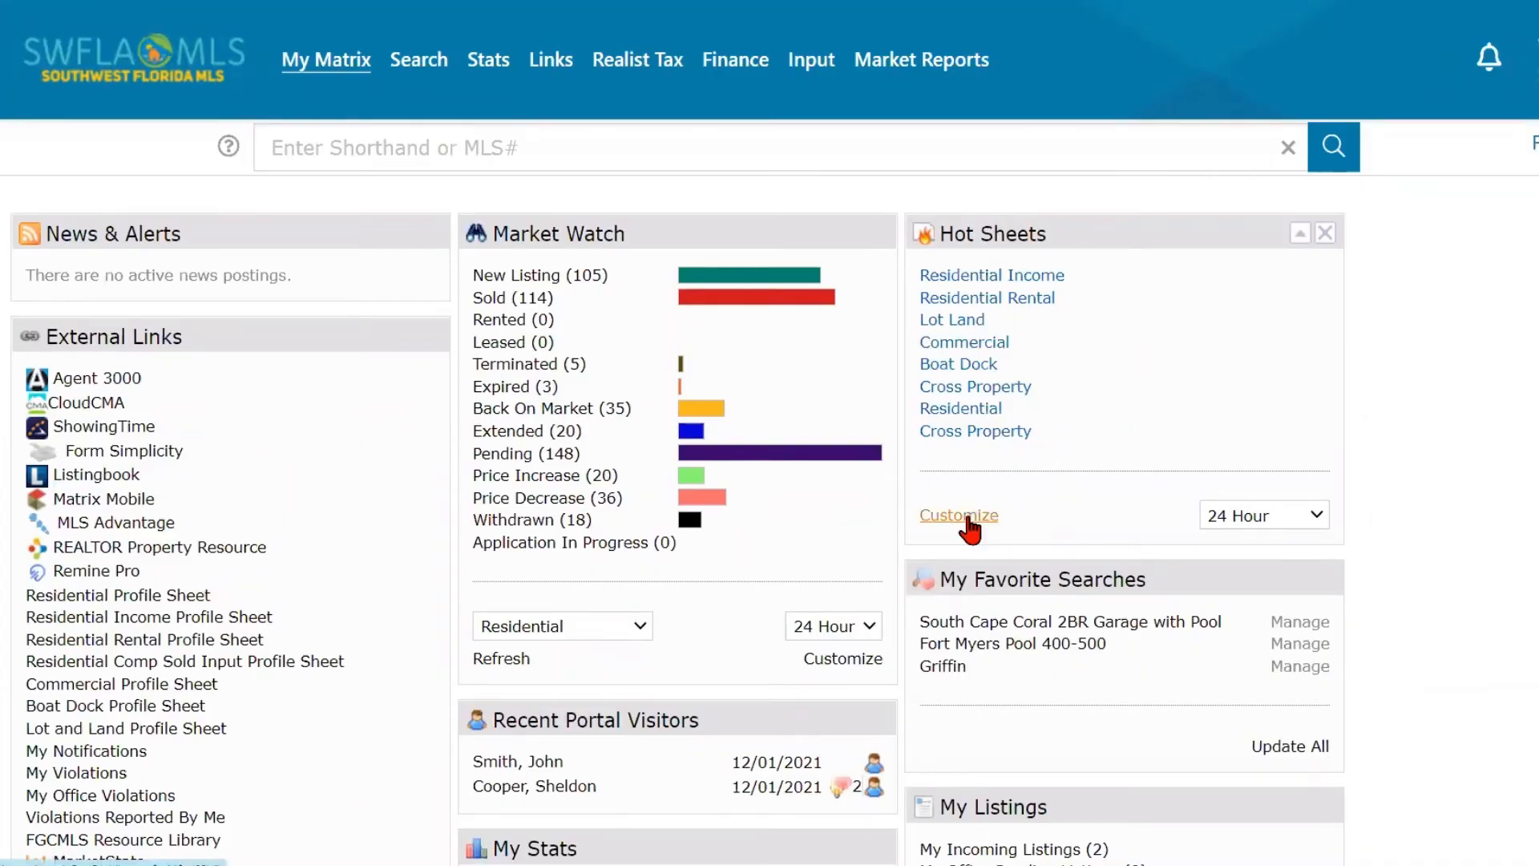
# - Check the time ranges available for Hot Sheets, keeping 24 Hour, and open the Residential hot sheet's criteria for editing
pyautogui.click(1284, 522)
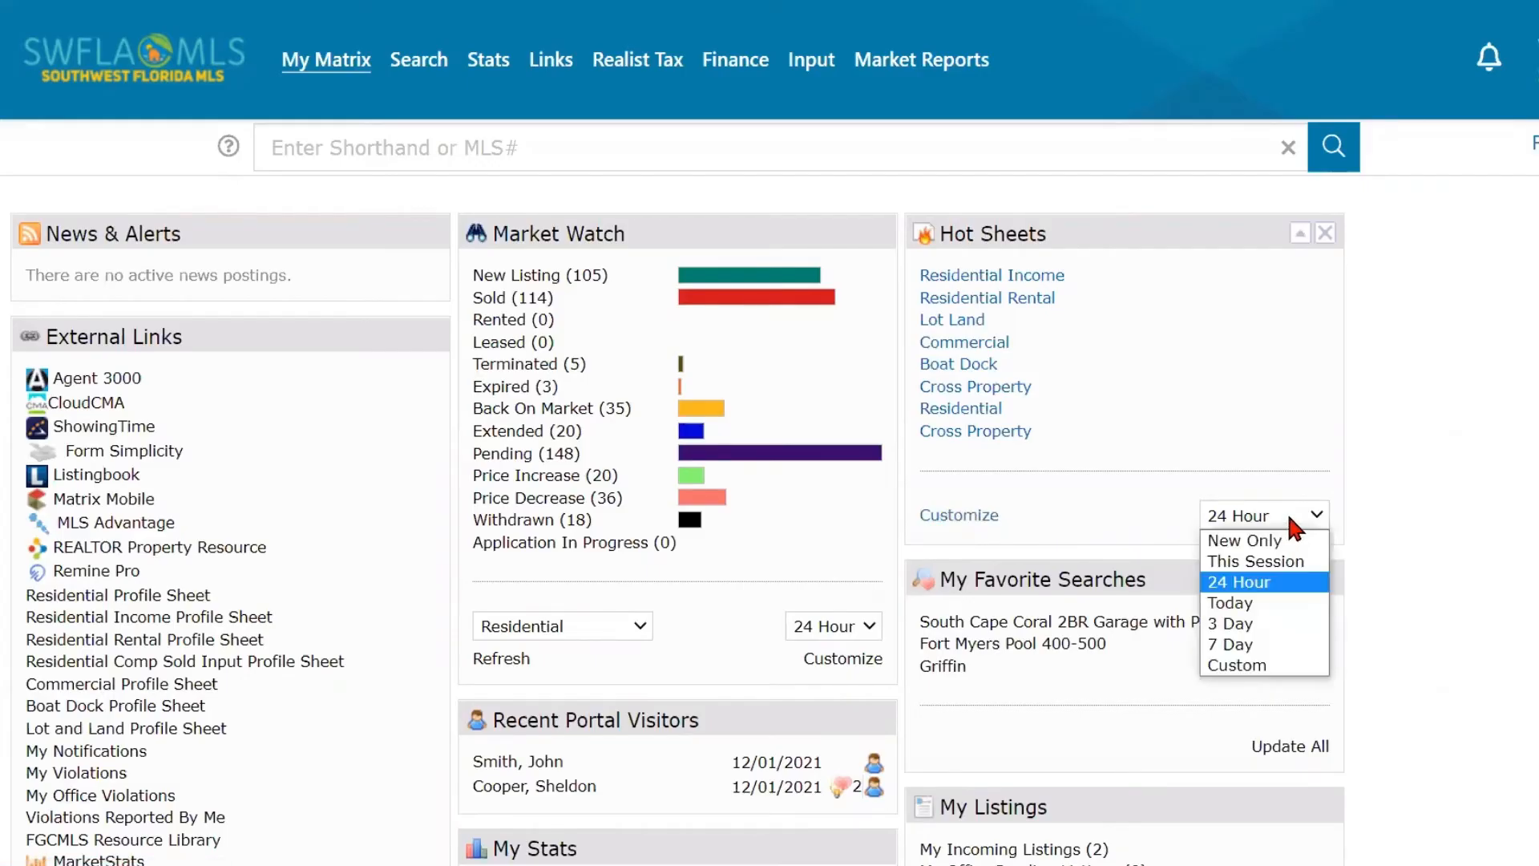
pyautogui.click(1289, 516)
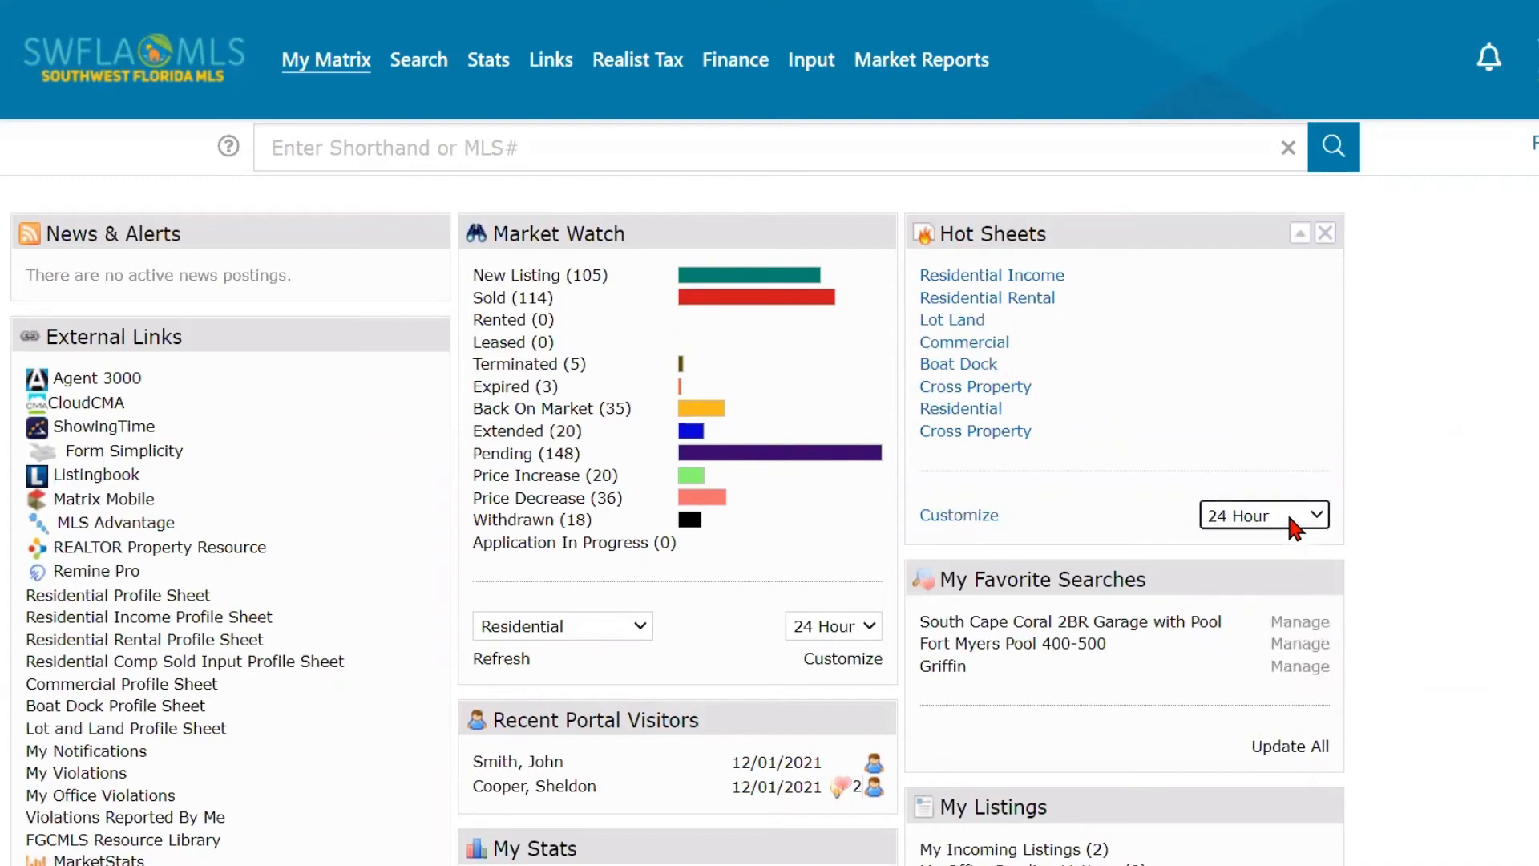
pyautogui.click(956, 517)
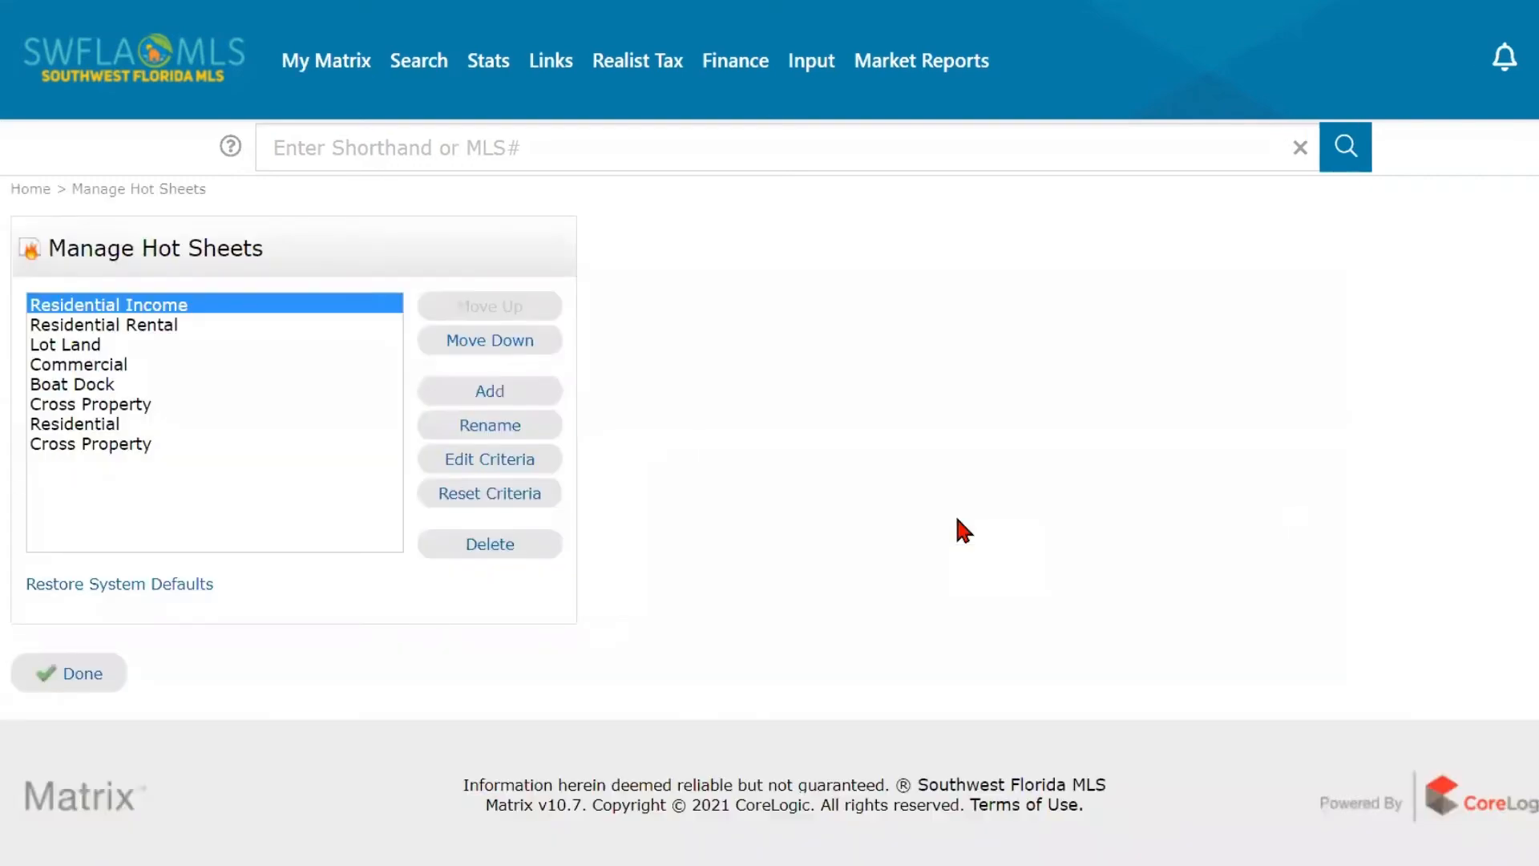
pyautogui.click(124, 425)
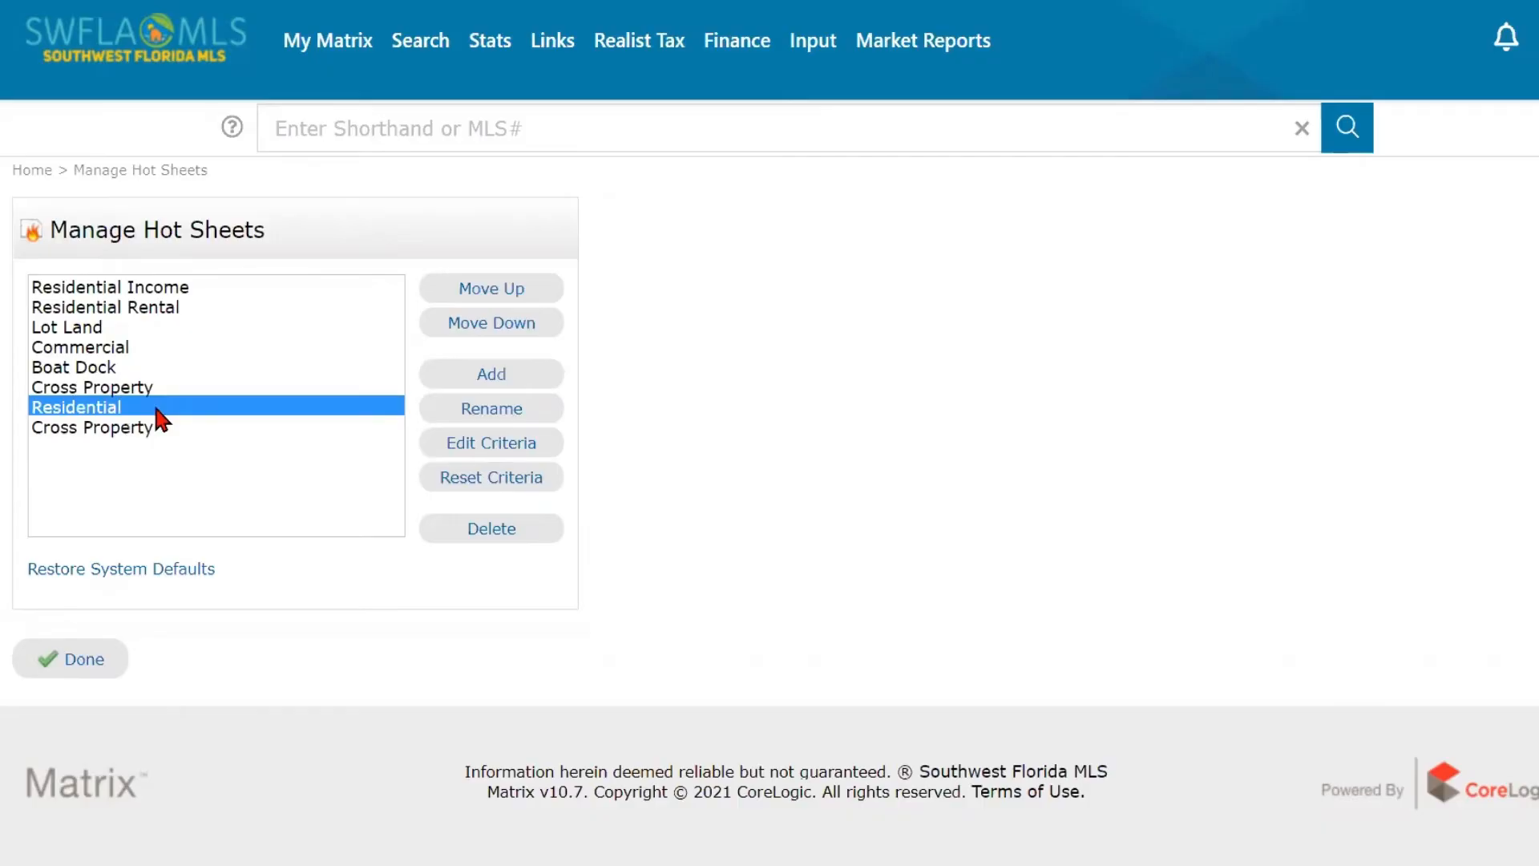
pyautogui.click(518, 454)
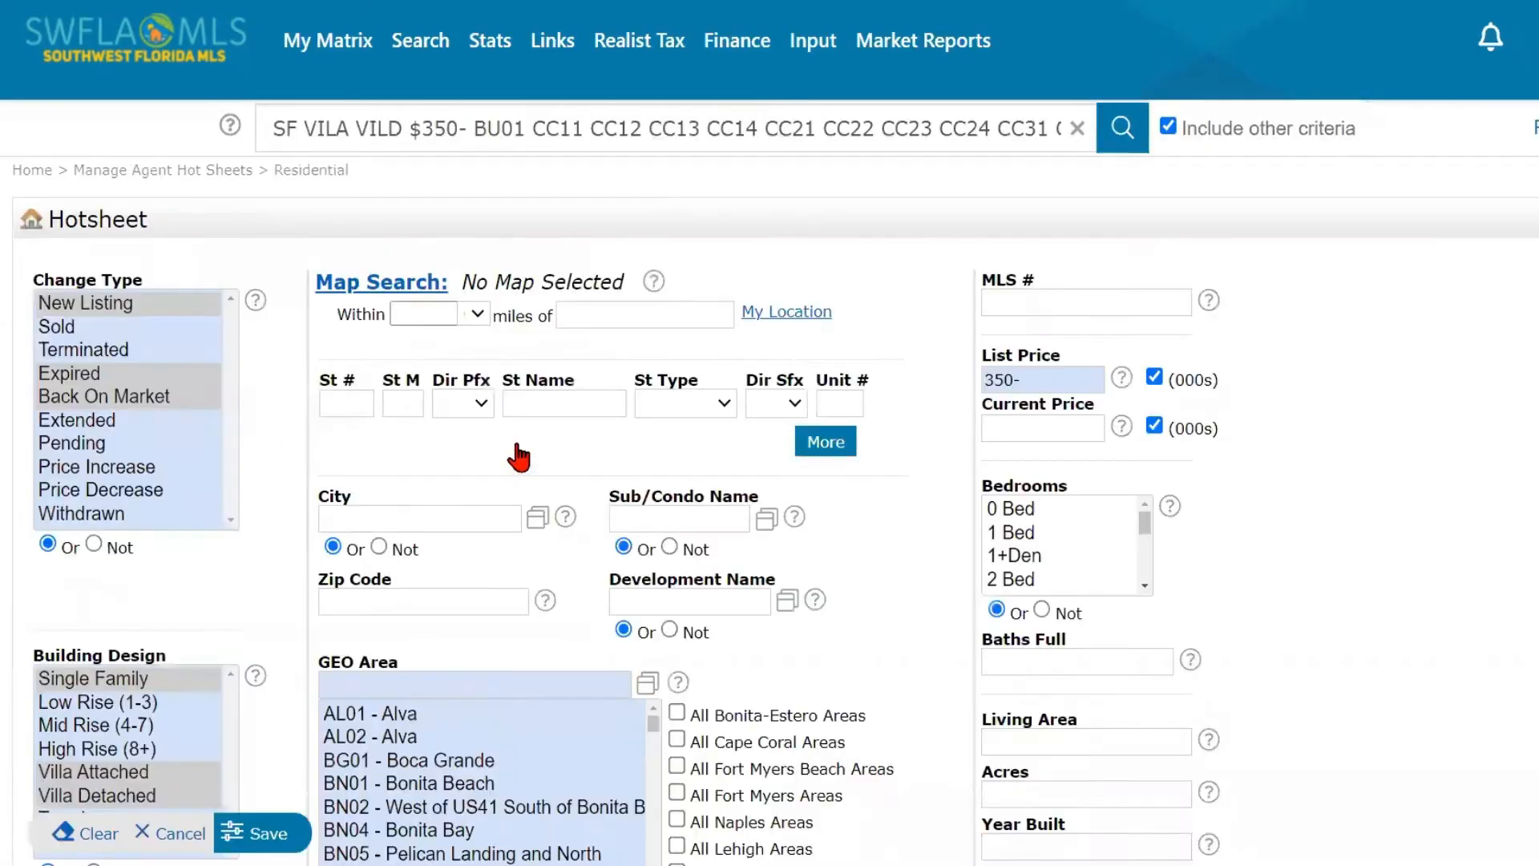
# - Examine the Residential hot sheet's criteria, including its selected change types, building designs and list price
pyautogui.scroll(-2, 511, 435)
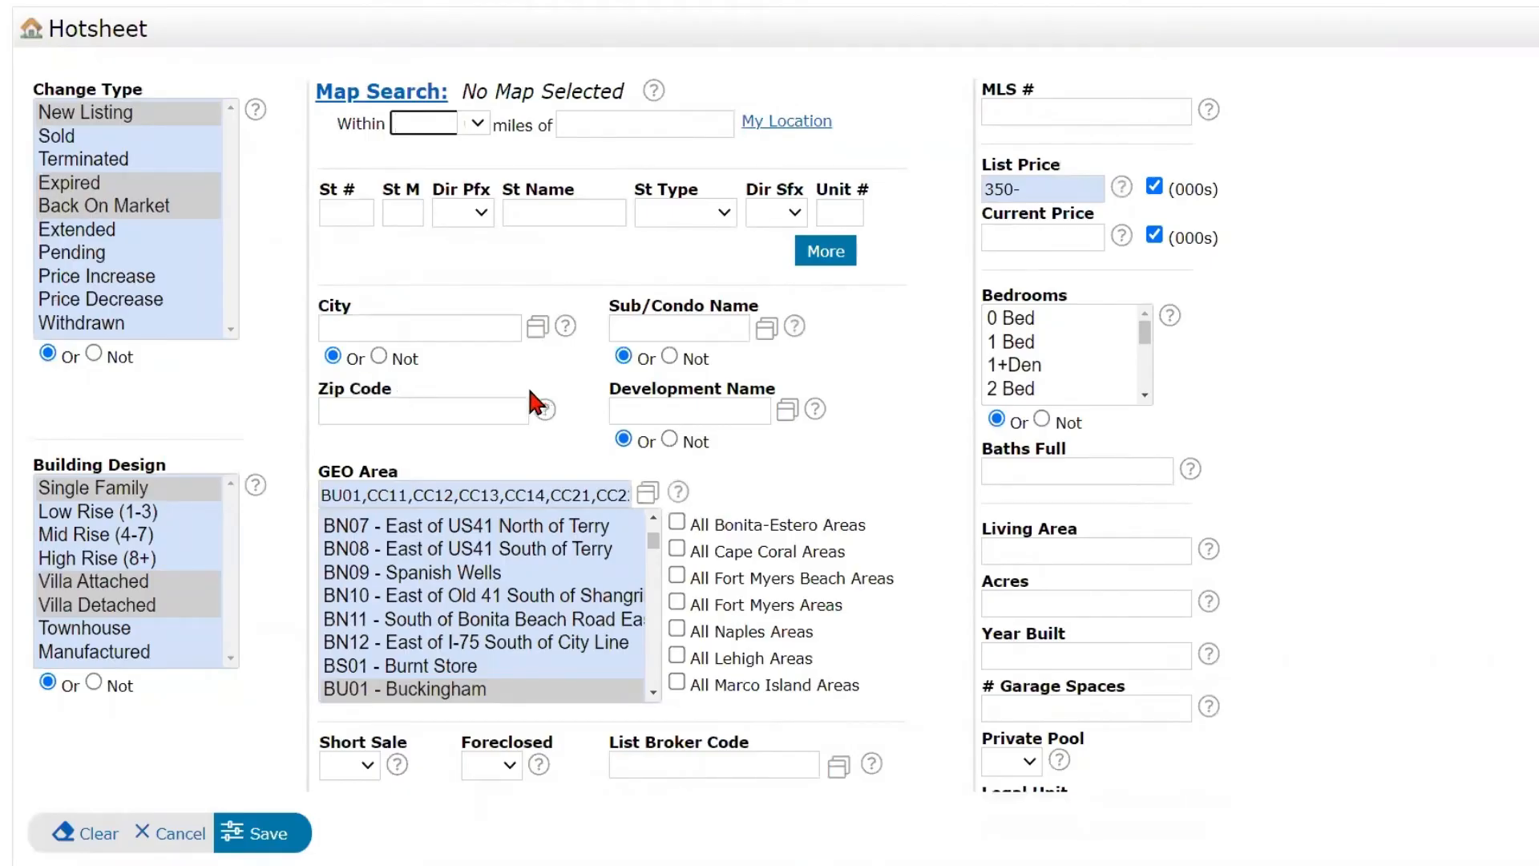
pyautogui.scroll(1, 527, 383)
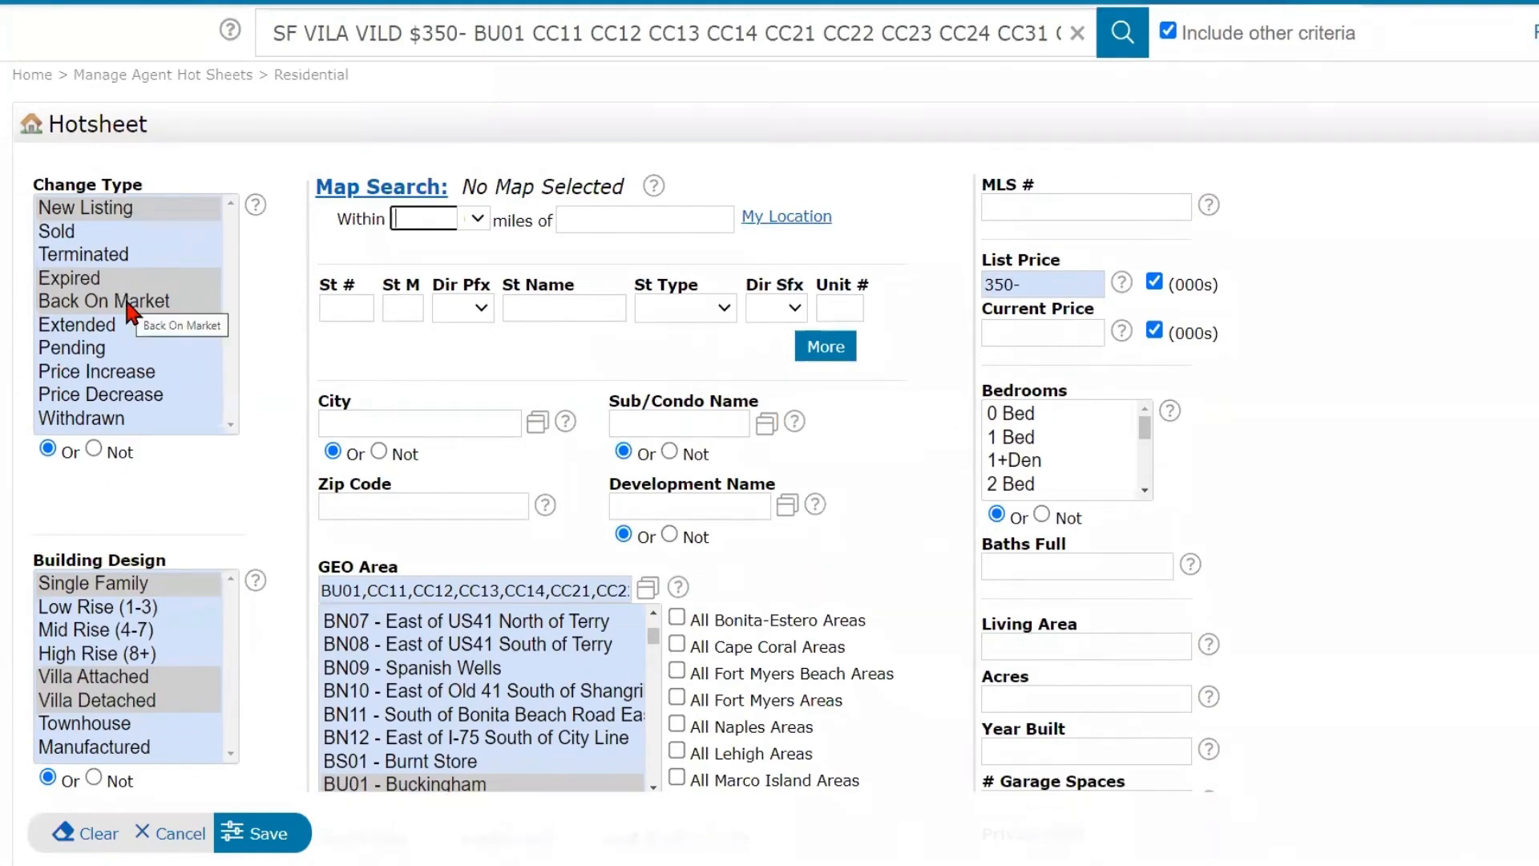
pyautogui.scroll(-1, 257, 400)
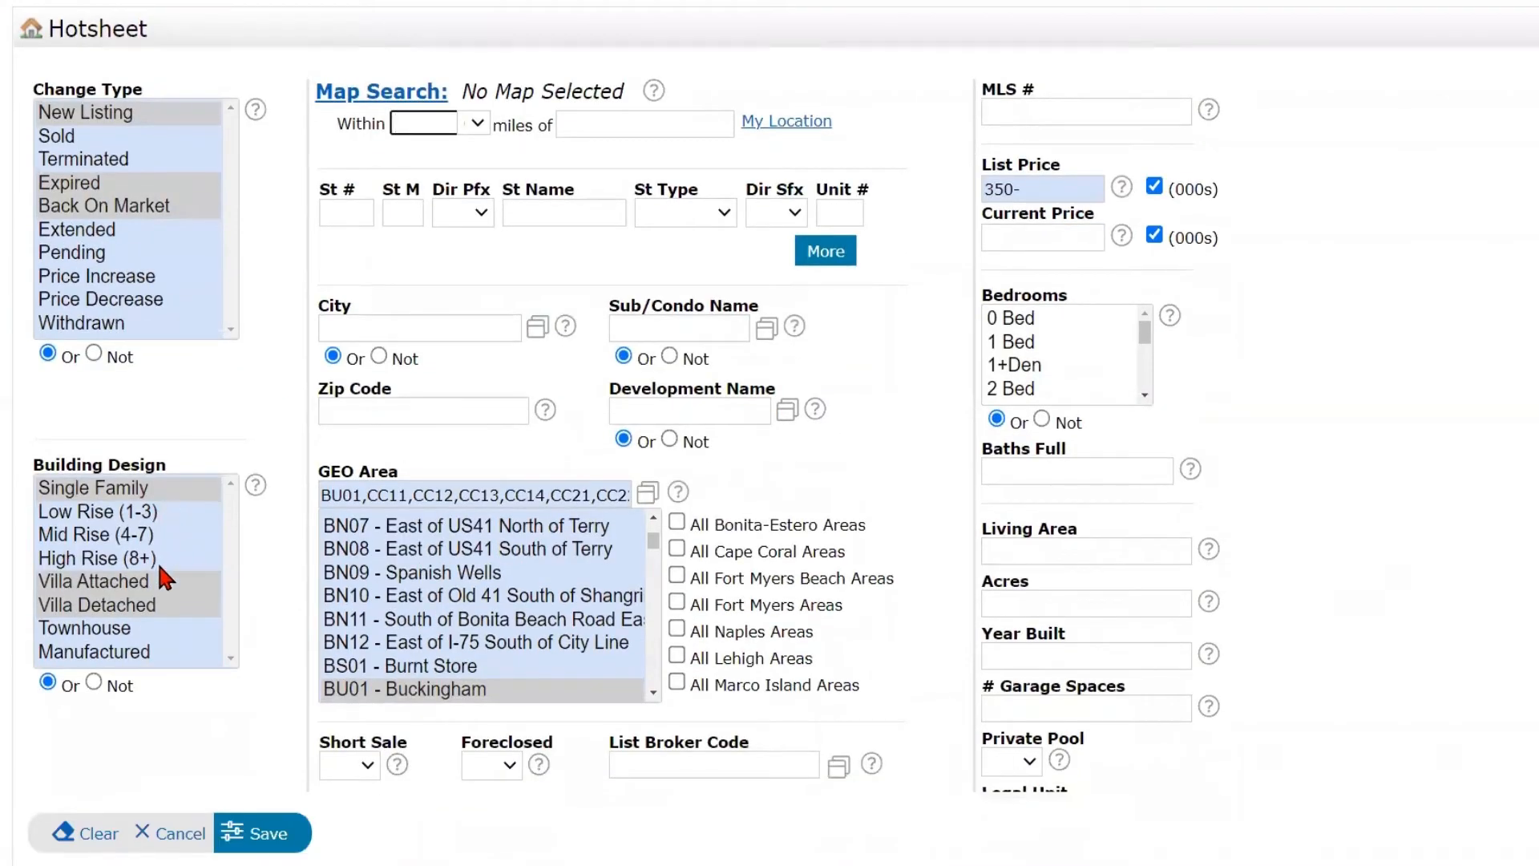
pyautogui.press('ctrl')
pyautogui.press('ctrl')
# - Look up the GEO areas included in the Residential hot sheet and cancel the lookup without altering the selection
pyautogui.click(655, 503)
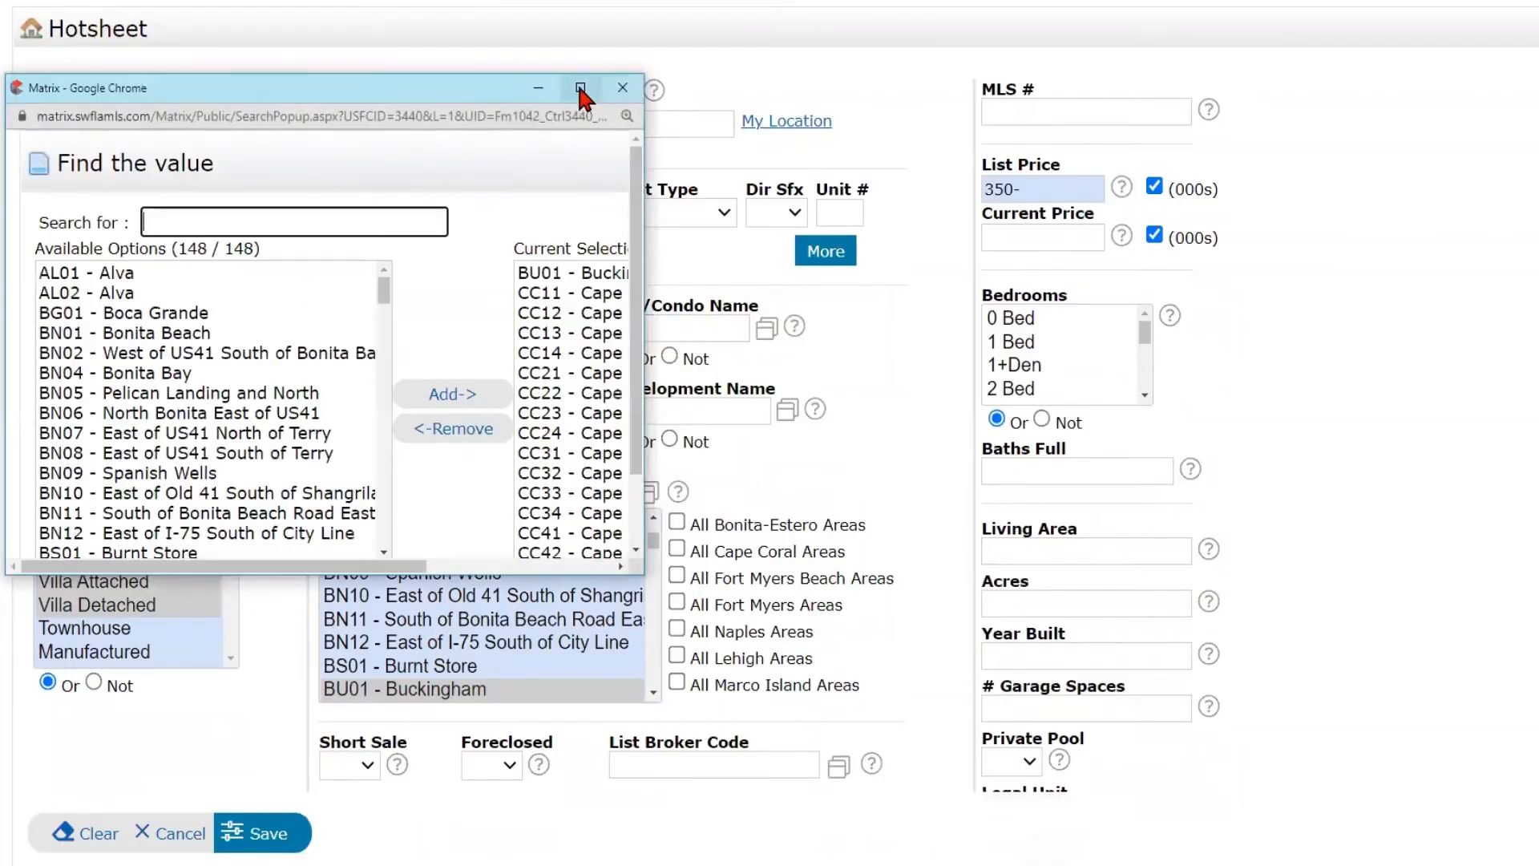
pyautogui.click(580, 87)
pyautogui.moveTo(857, 113)
pyautogui.mouseDown()
pyautogui.moveTo(862, 316)
pyautogui.moveTo(858, 103)
pyautogui.mouseUp()
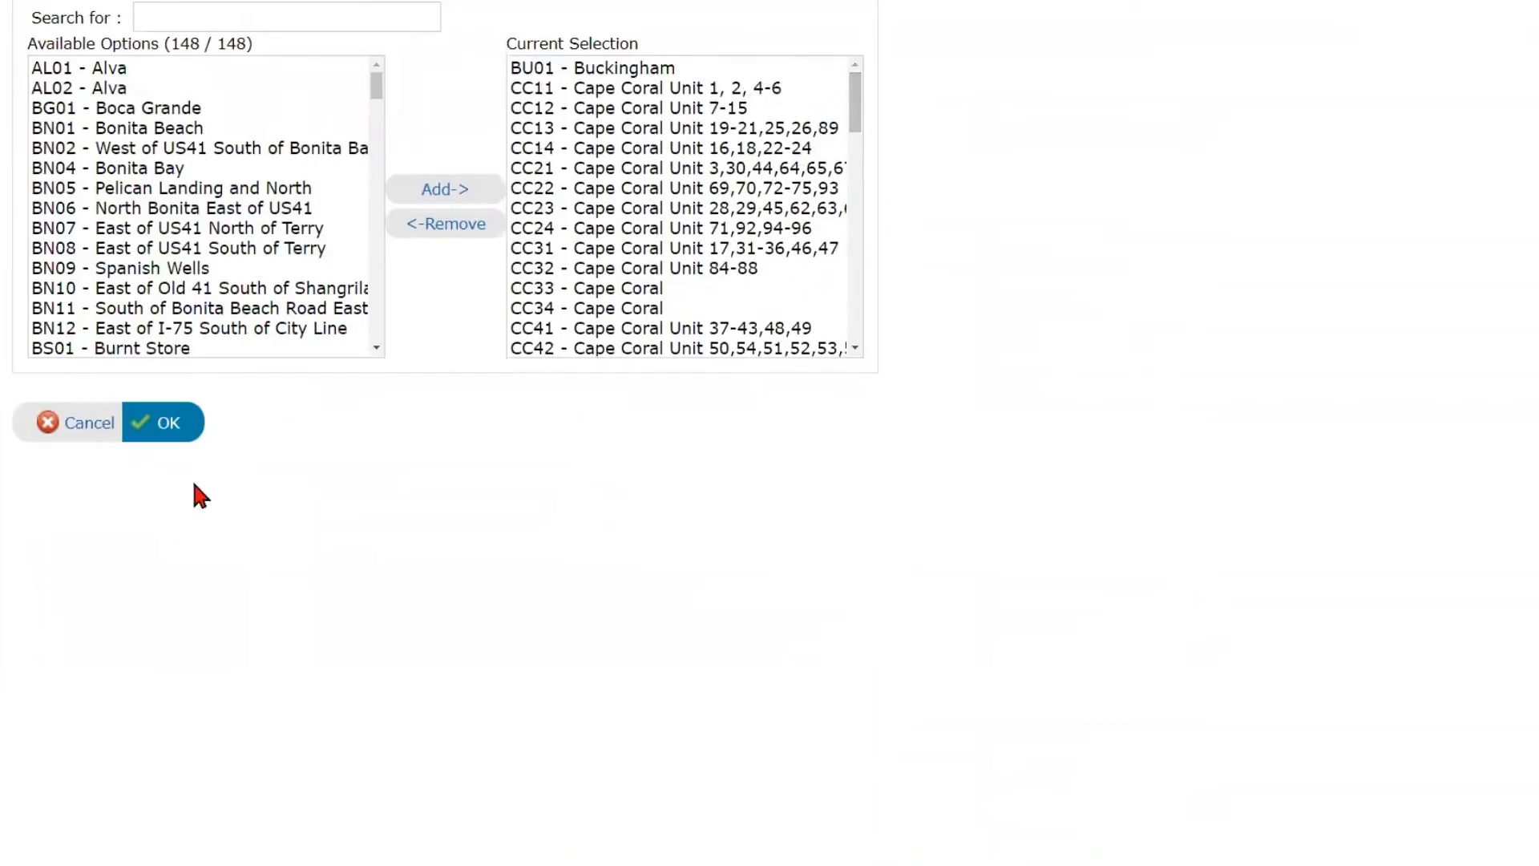
pyautogui.click(74, 425)
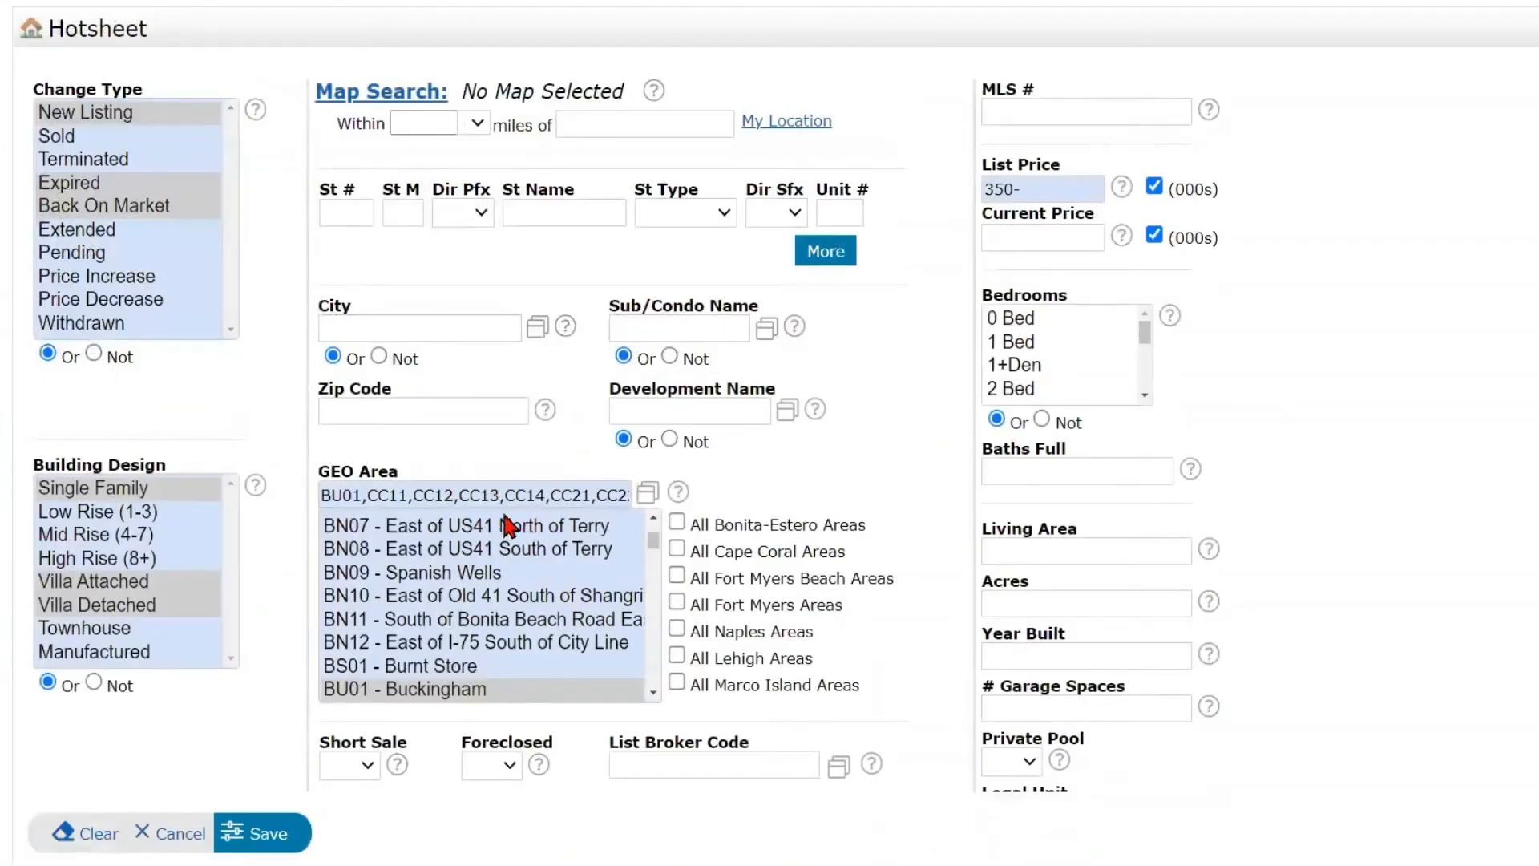
pyautogui.click(650, 498)
# - Check the Foreclosed options, leaving the field blank, and save the Residential hot sheet's criteria, finishing back on the dashboard
pyautogui.click(1040, 187)
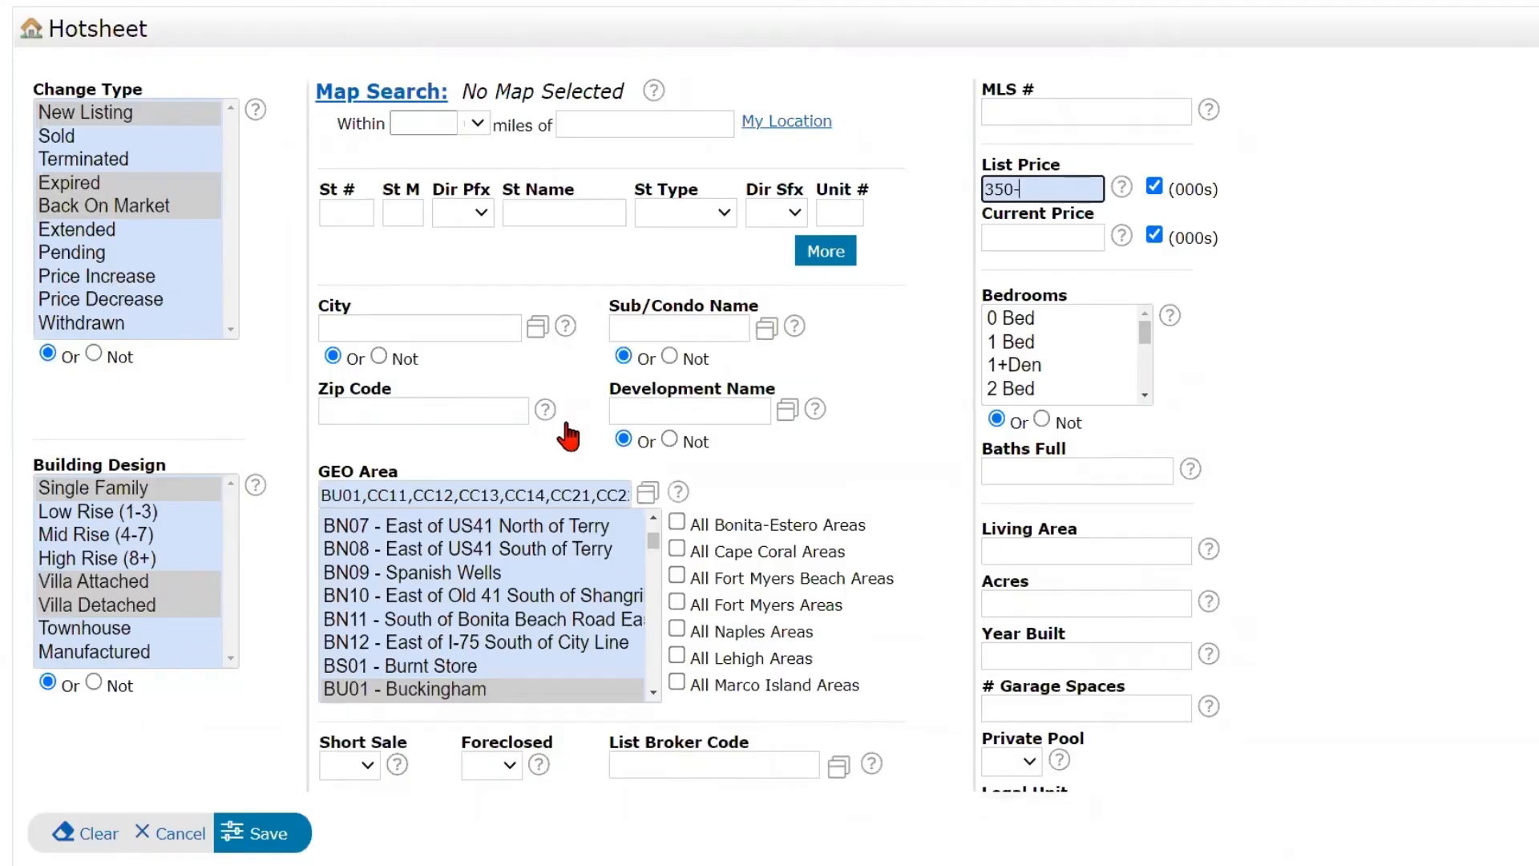
pyautogui.scroll(-1, 1252, 503)
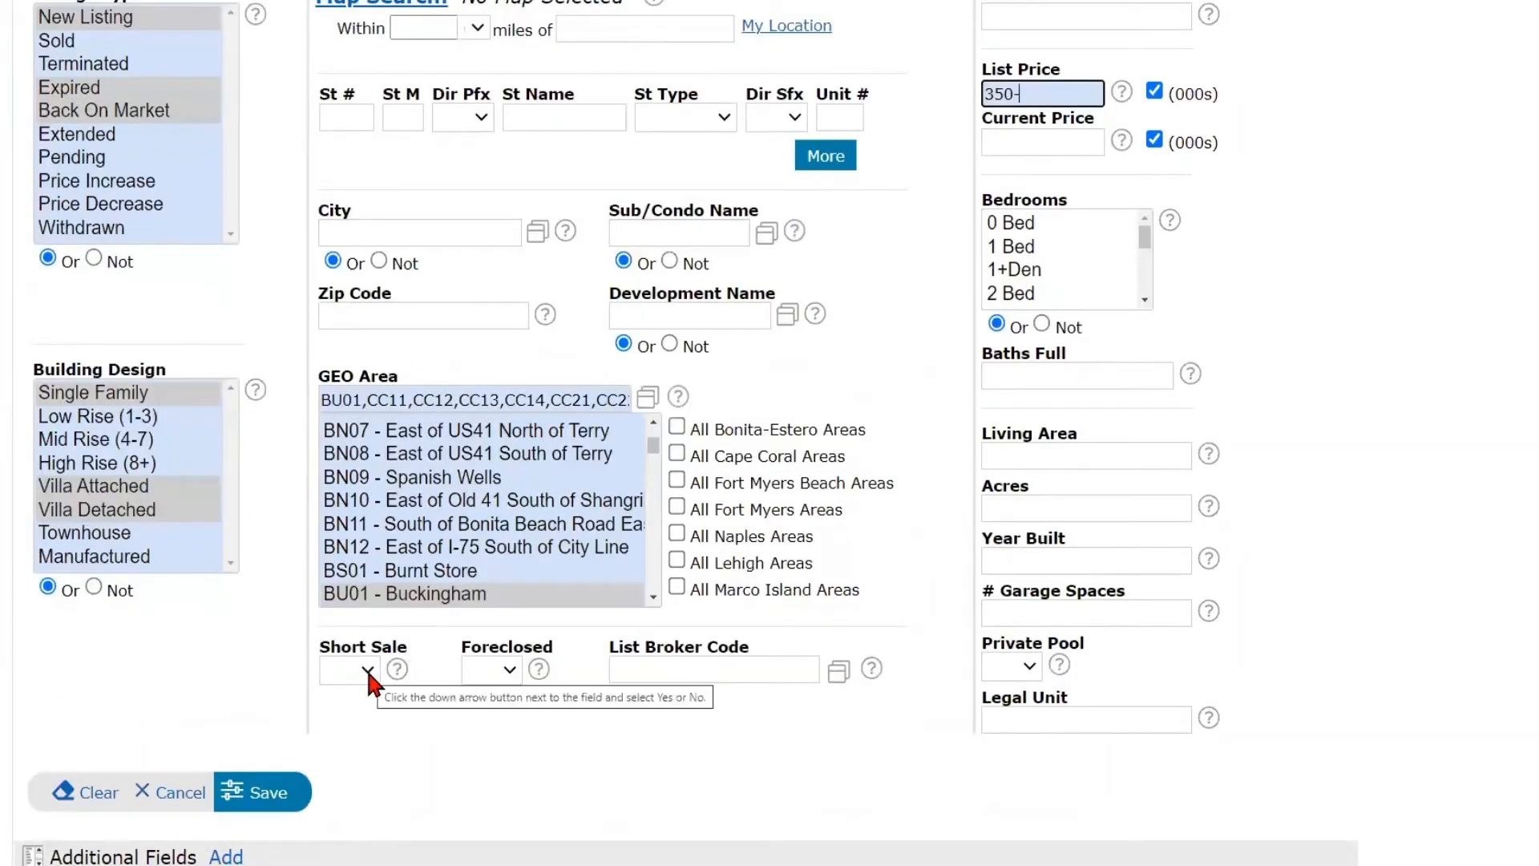
pyautogui.click(490, 681)
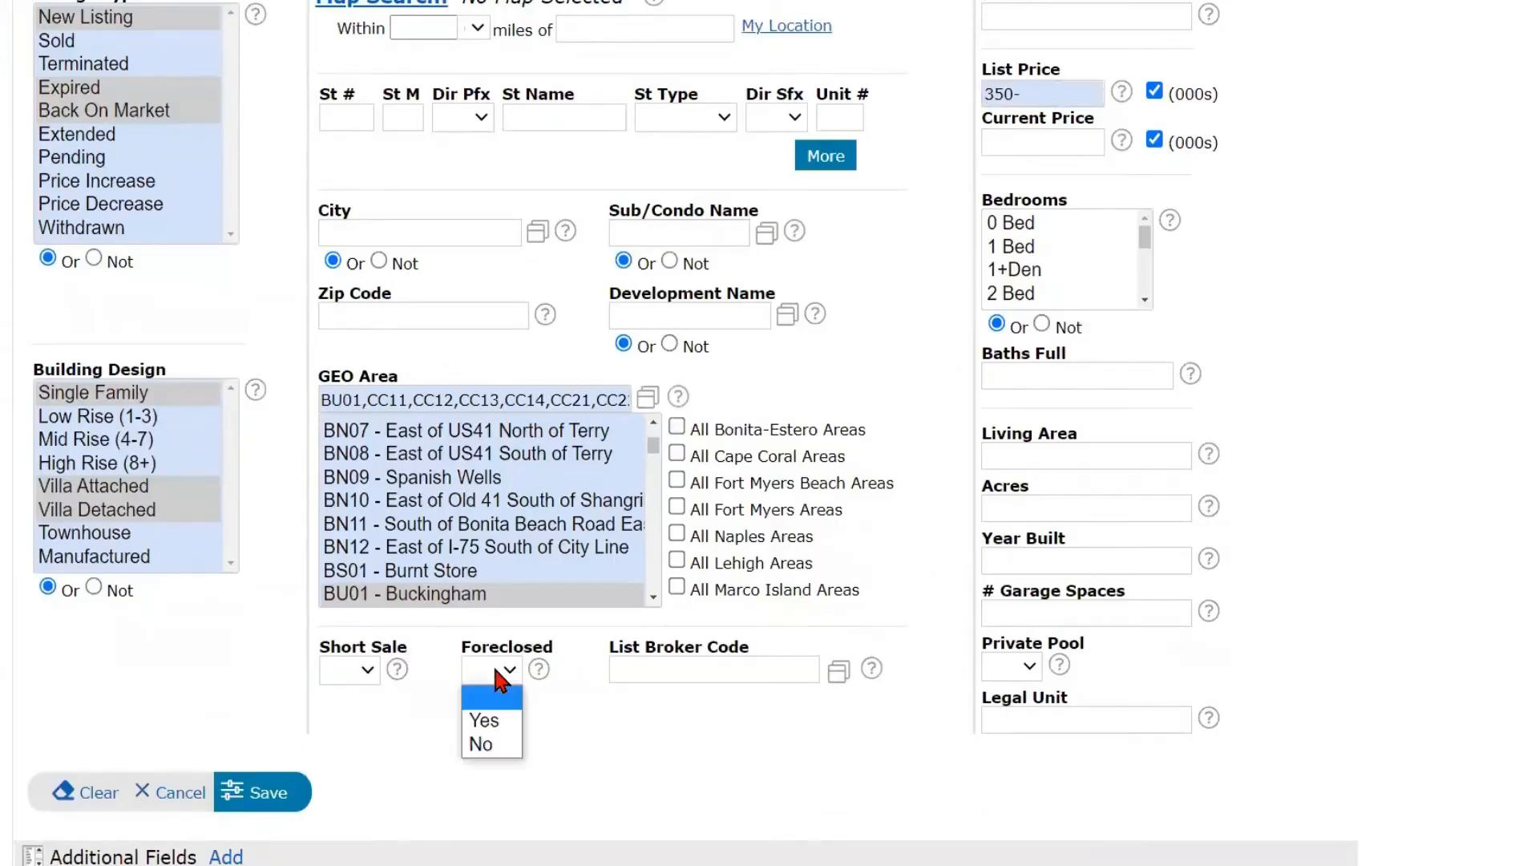
pyautogui.click(556, 701)
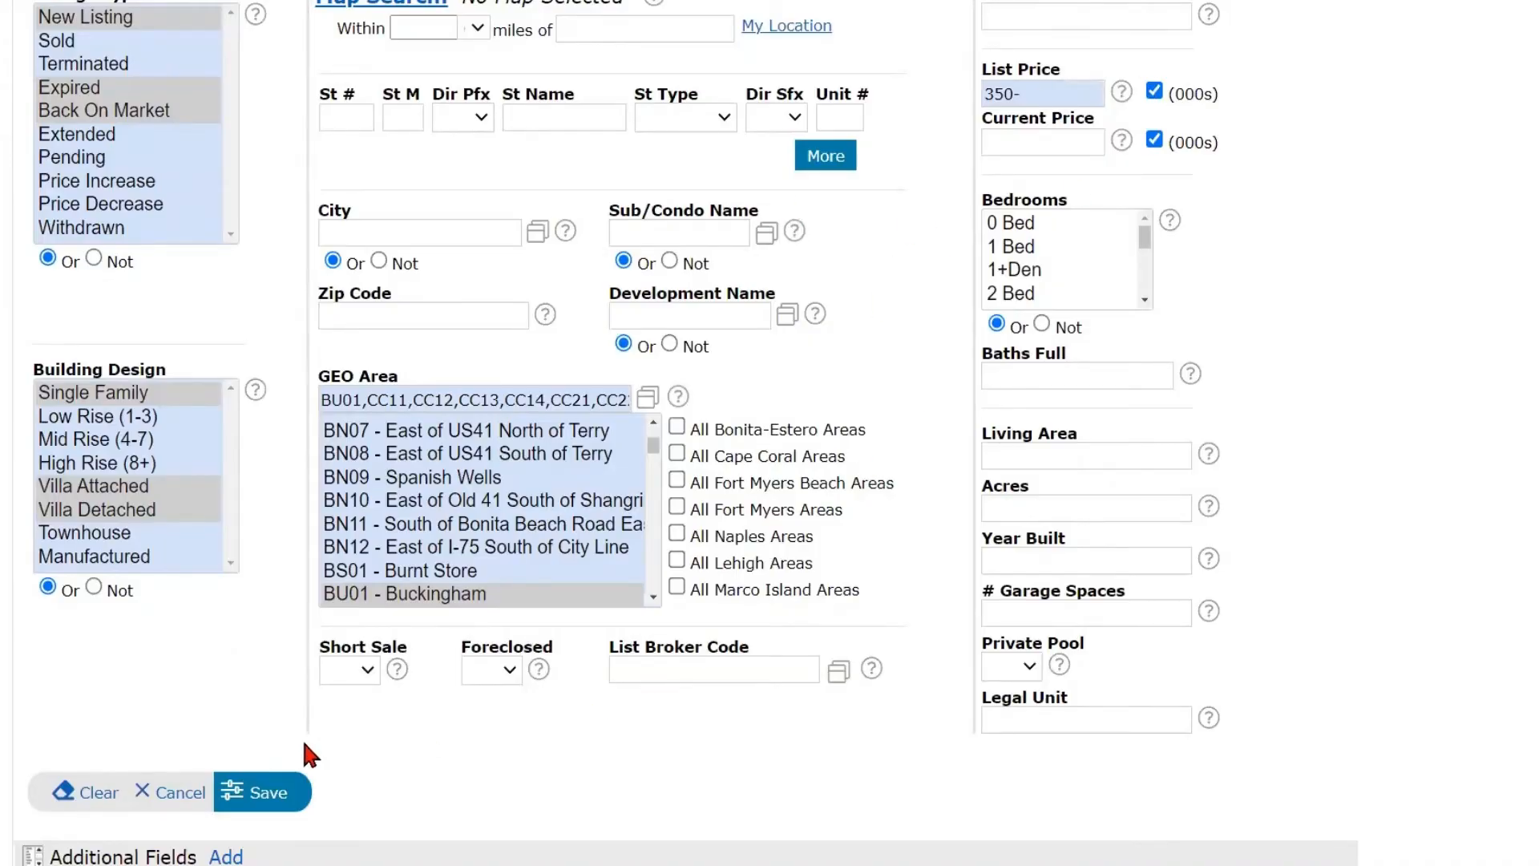
pyautogui.click(263, 809)
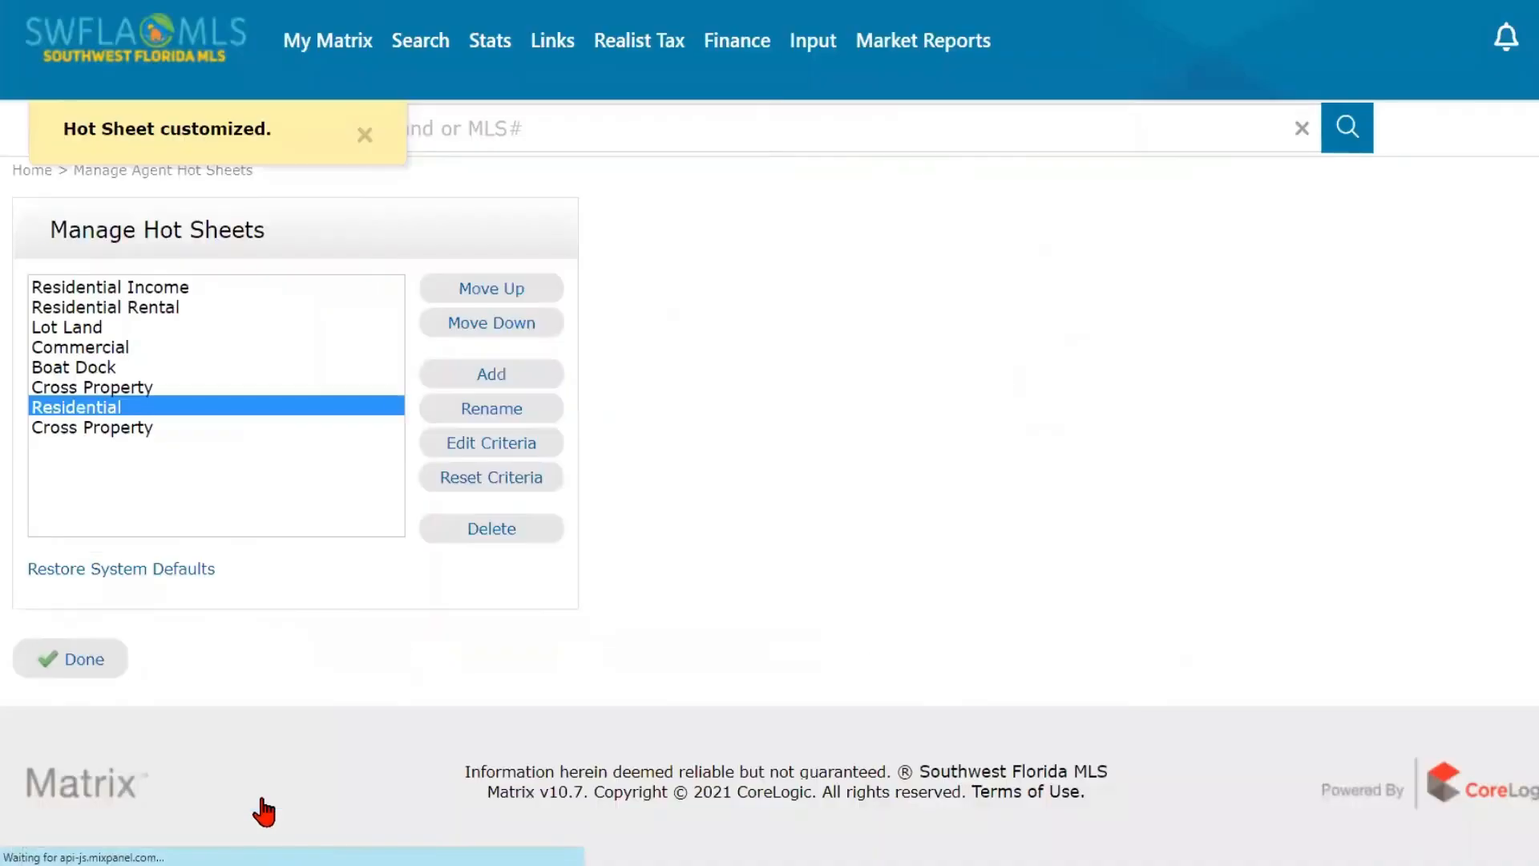
pyautogui.click(85, 678)
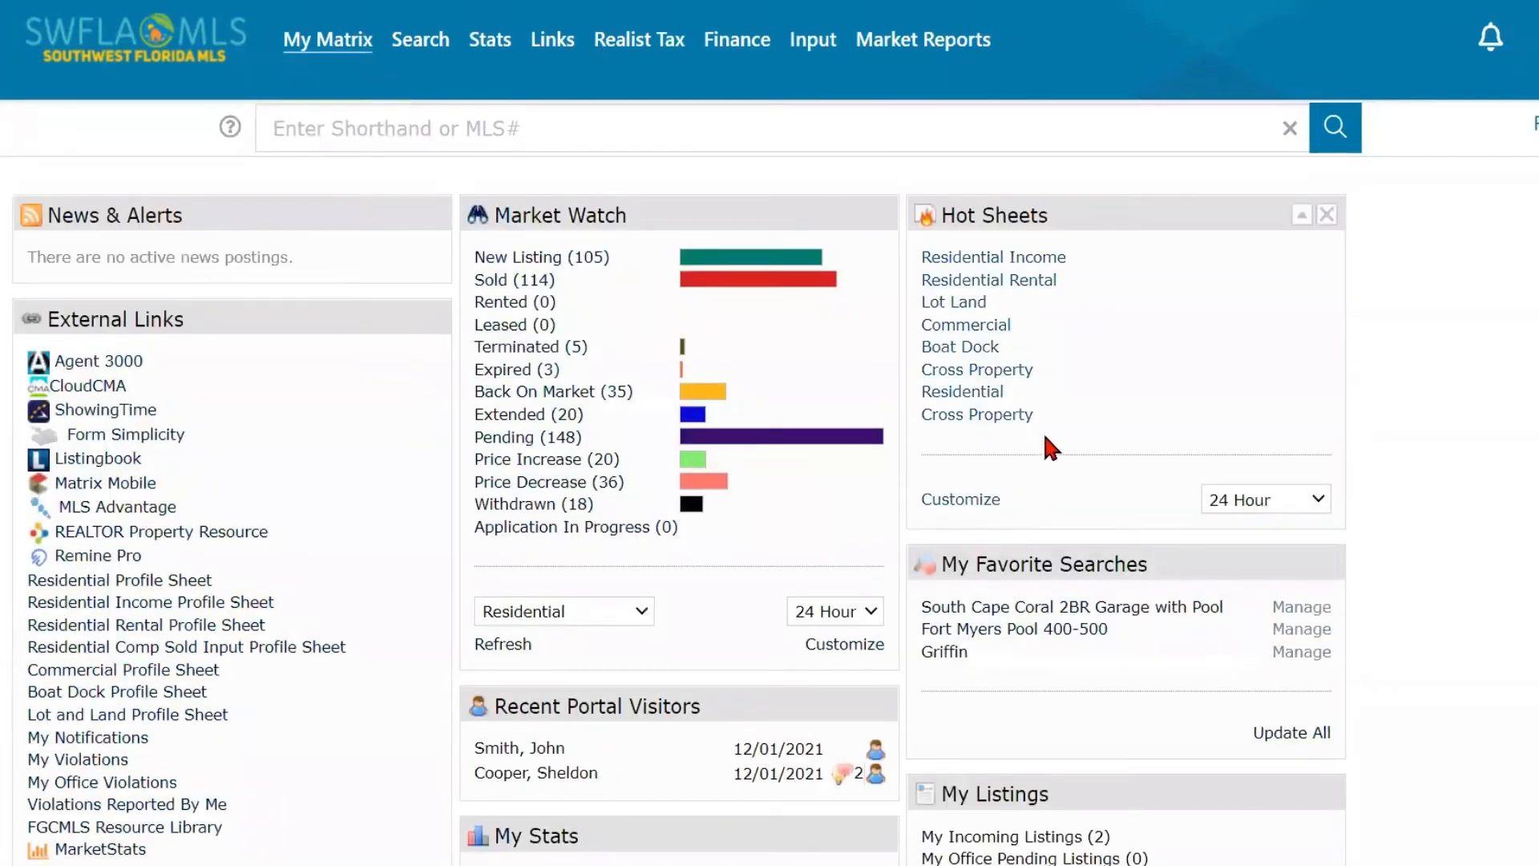
# - Open the Residential hot sheet, review its listings, and return to the dashboard
pyautogui.click(979, 393)
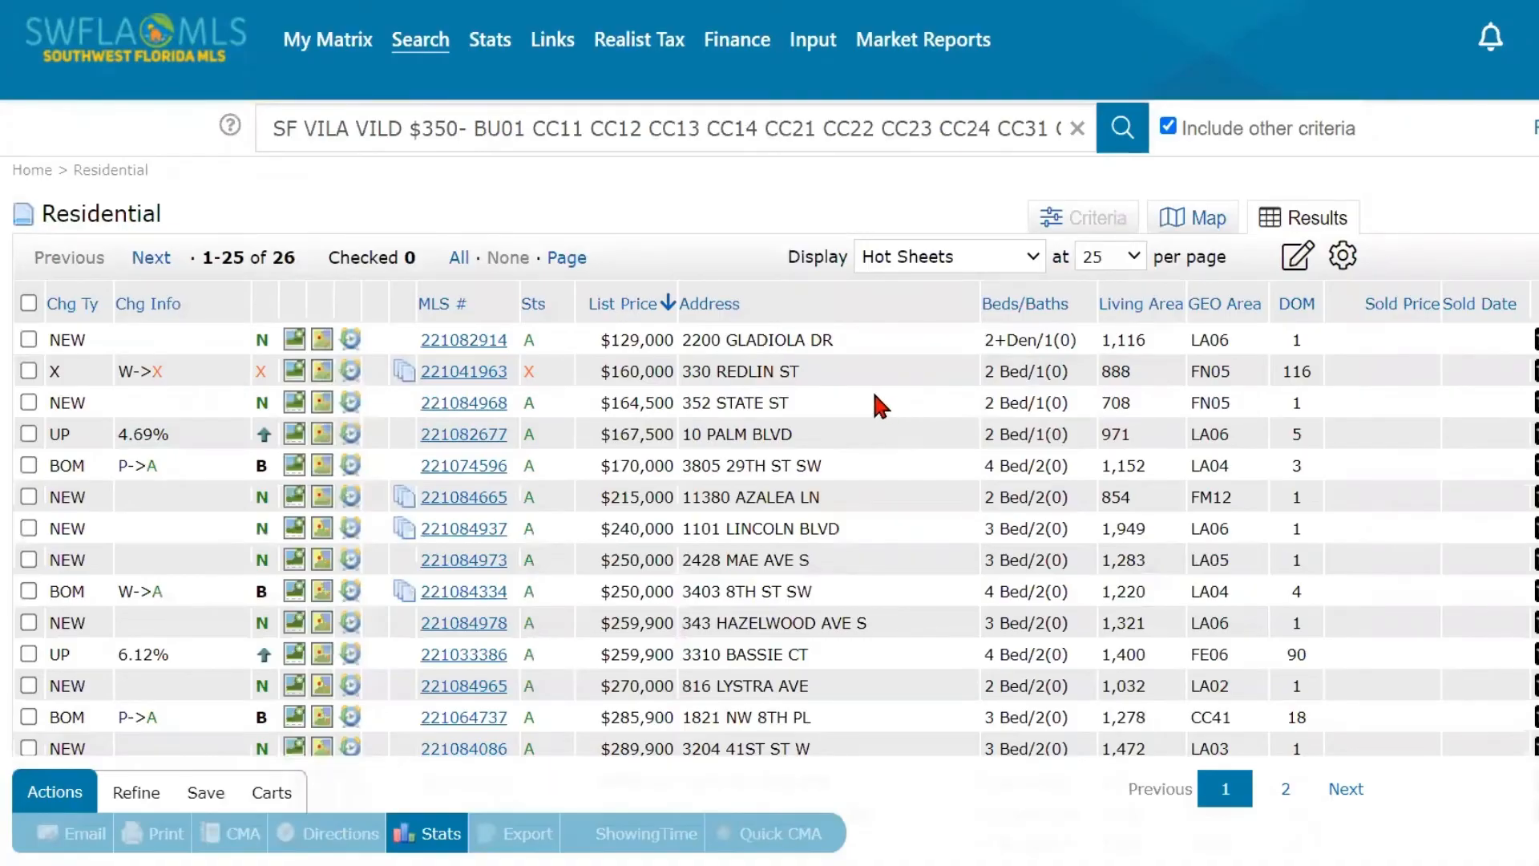
pyautogui.scroll(-1, 870, 399)
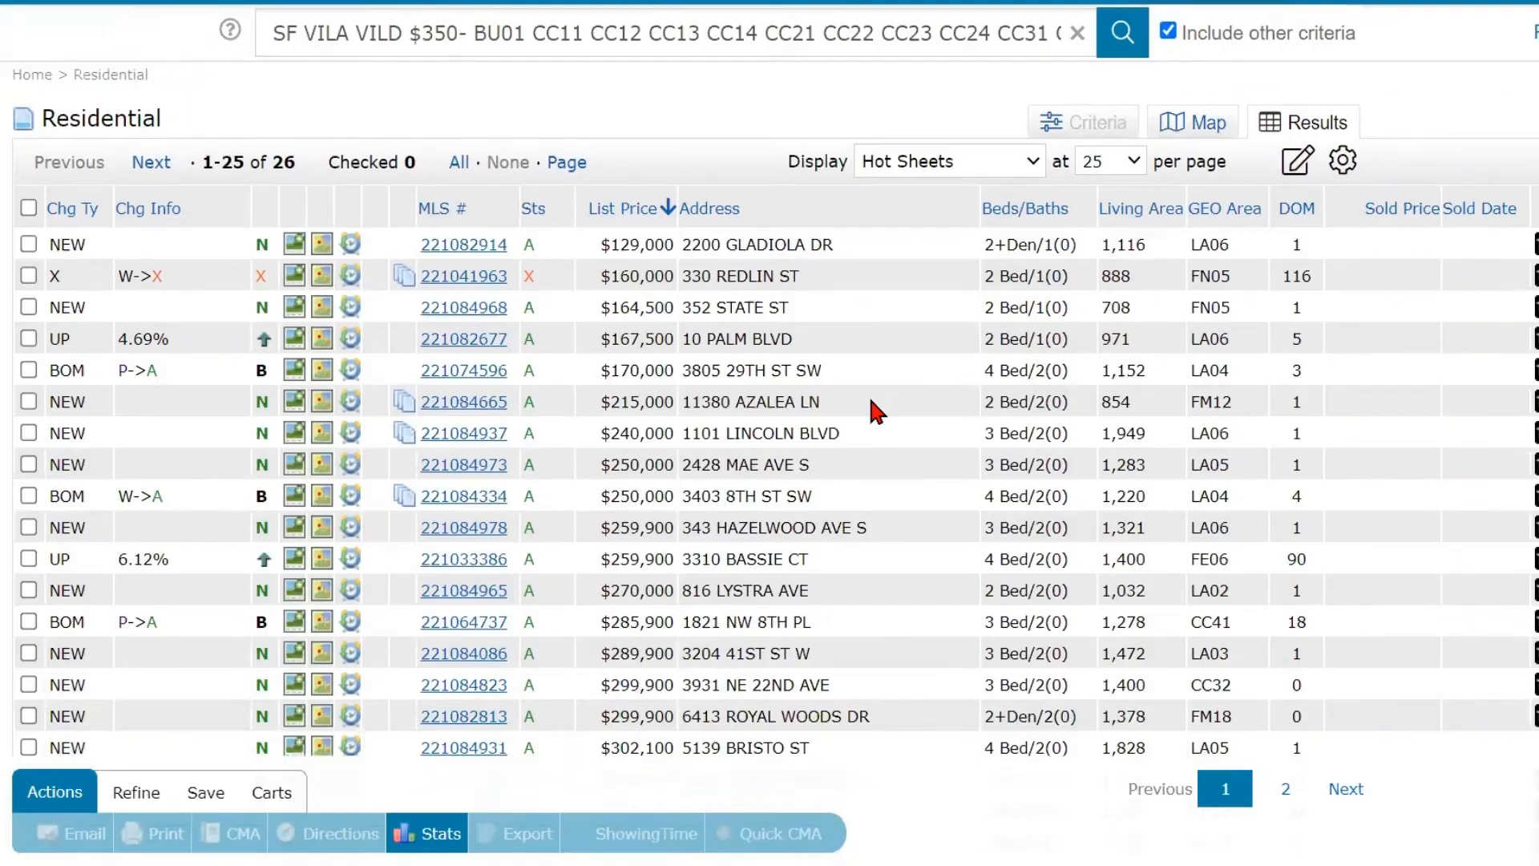
pyautogui.scroll(-1, 872, 402)
pyautogui.scroll(2, 871, 400)
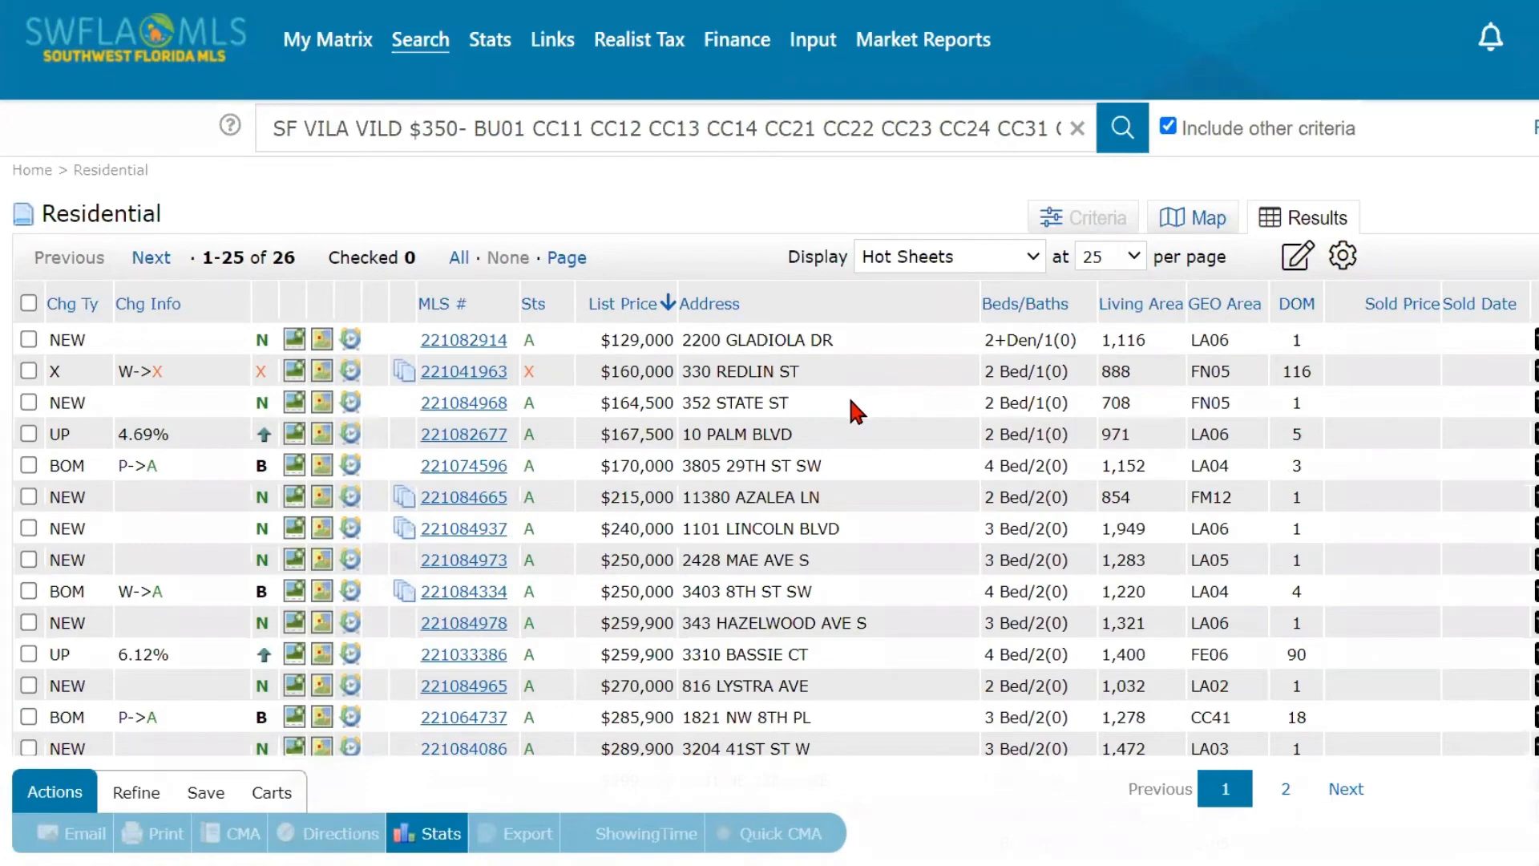
pyautogui.moveTo(340, 50)
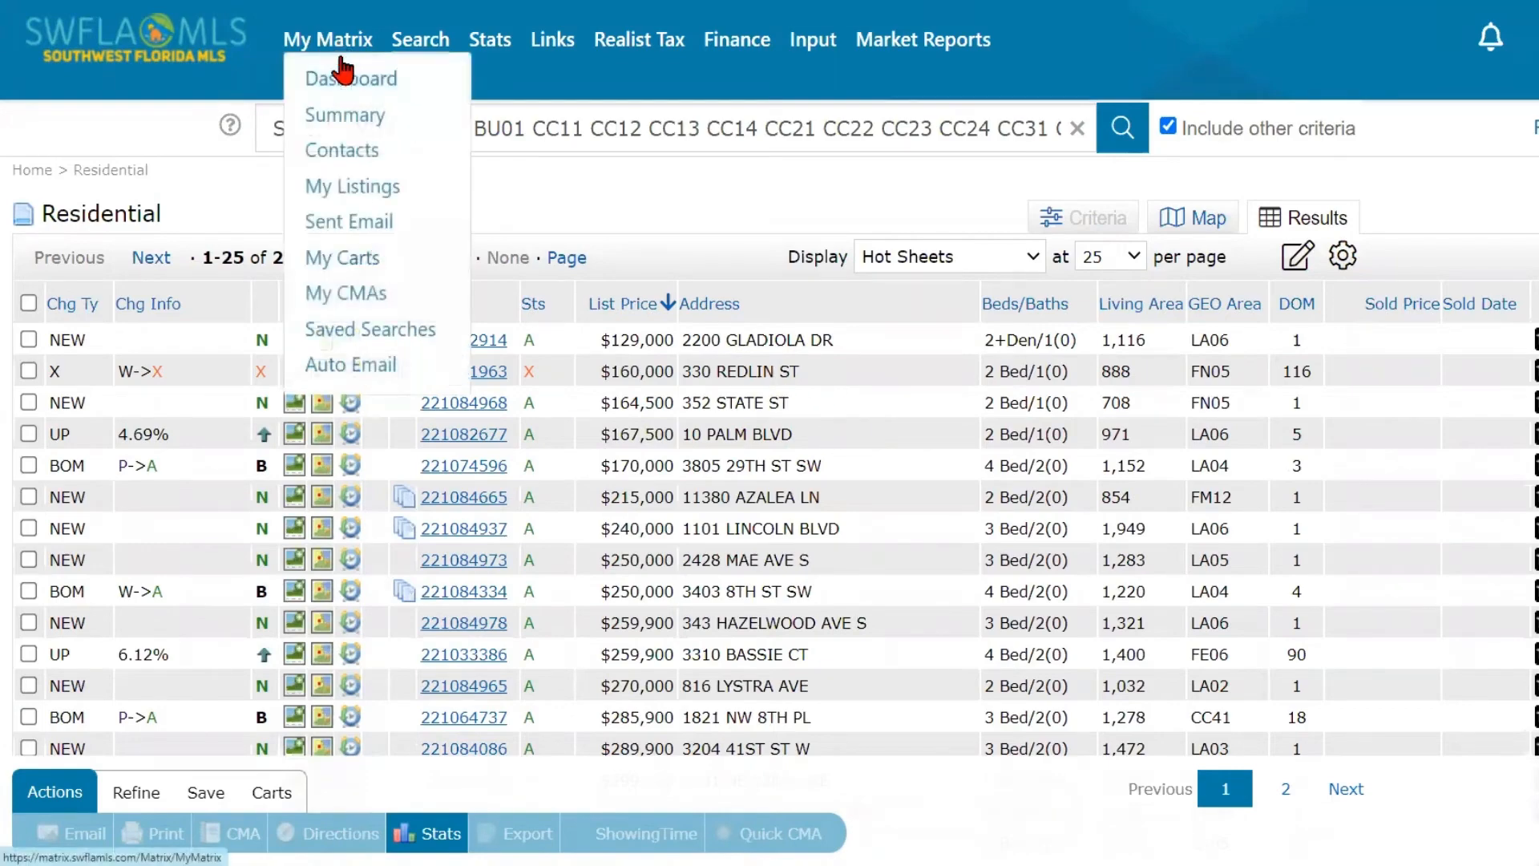
pyautogui.click(346, 78)
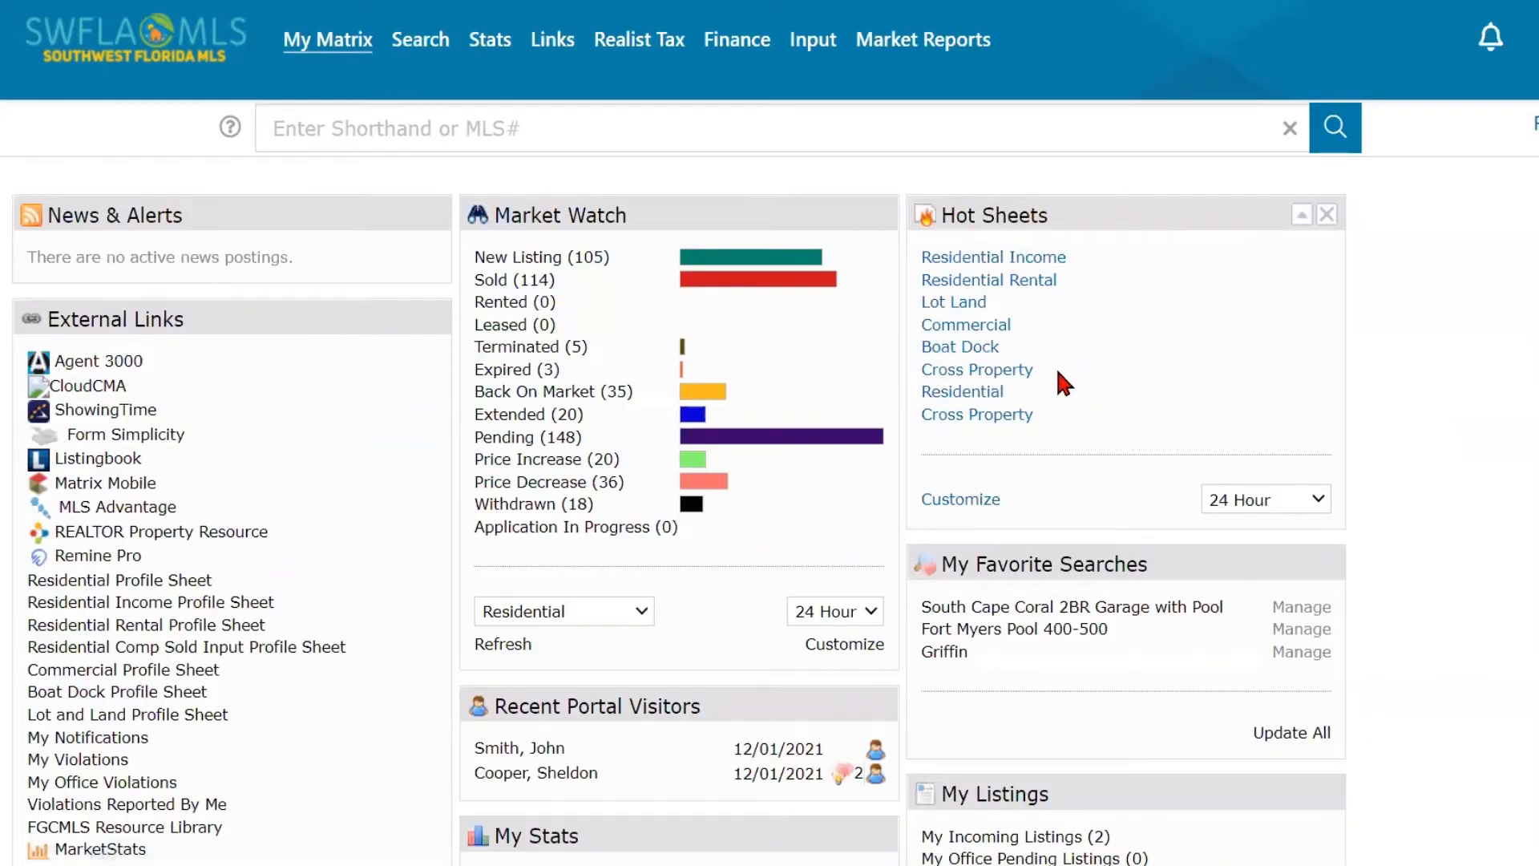
# - View the Boat Dock hot sheet's results and go back to the dashboard
pyautogui.click(979, 346)
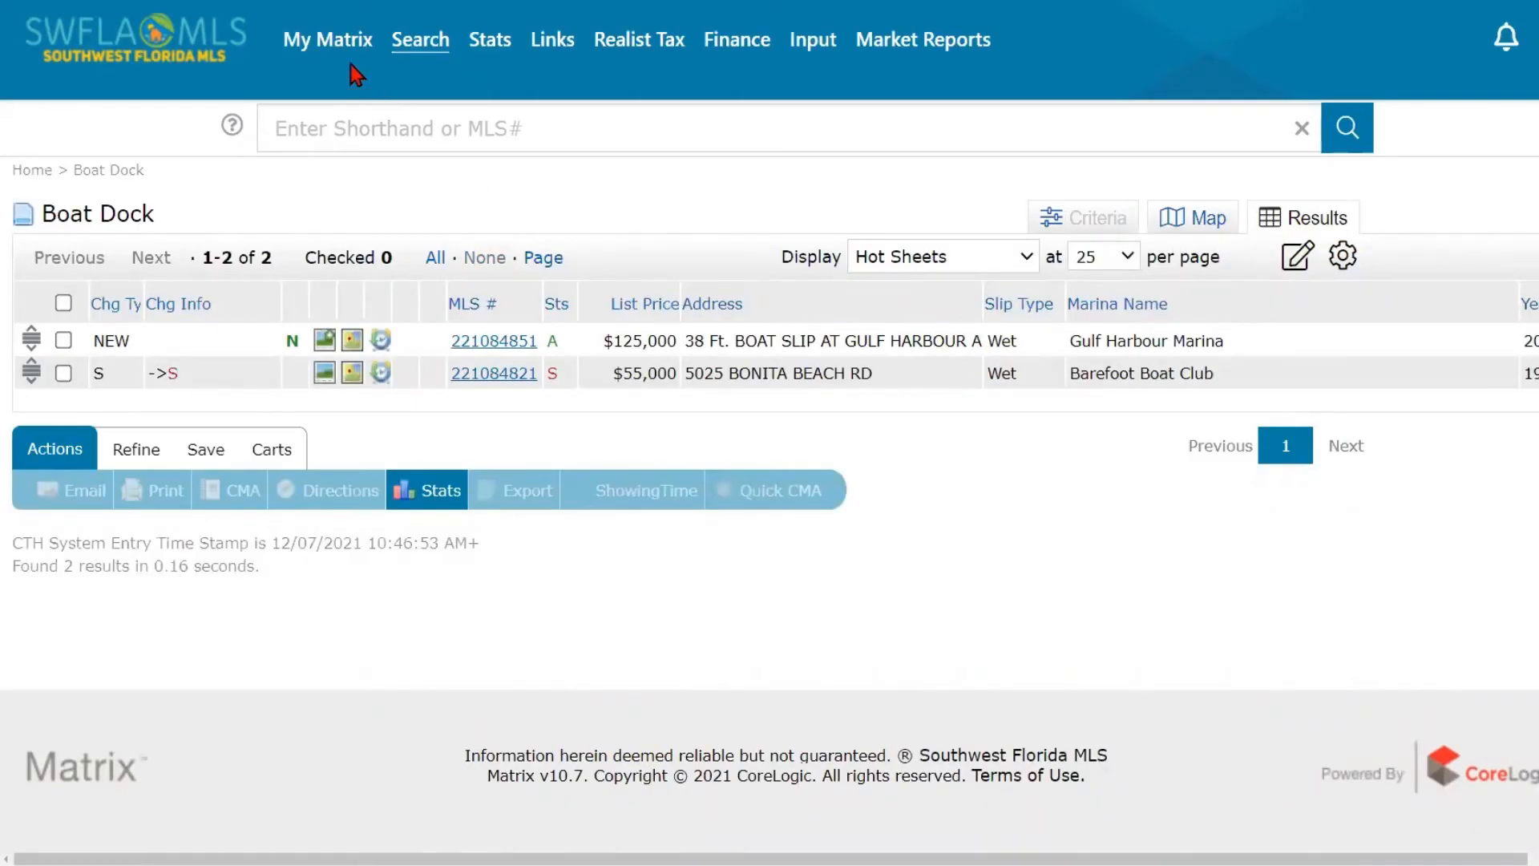
pyautogui.moveTo(335, 42)
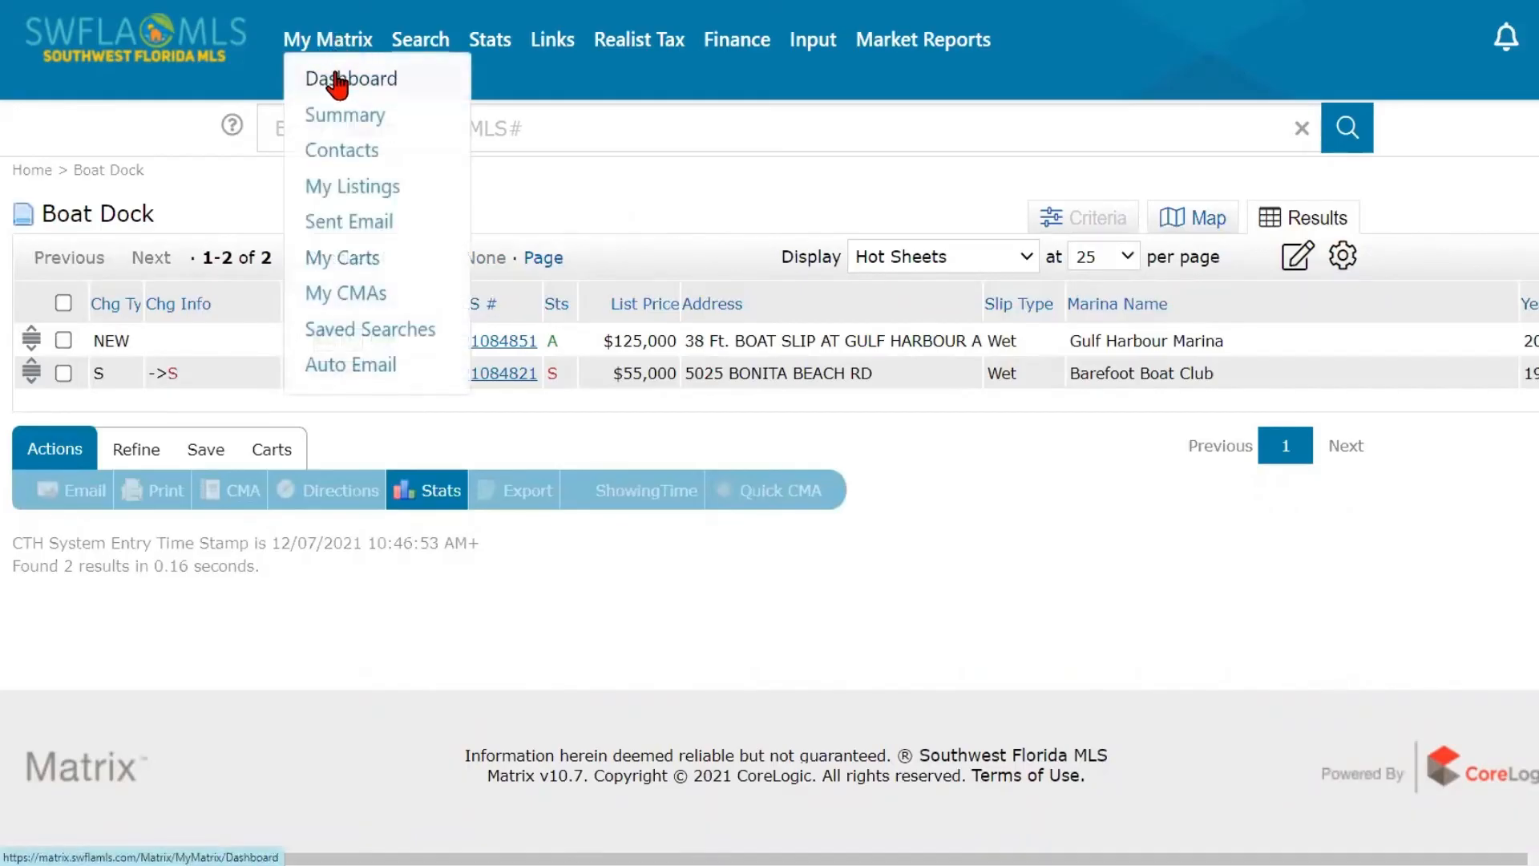
pyautogui.click(337, 80)
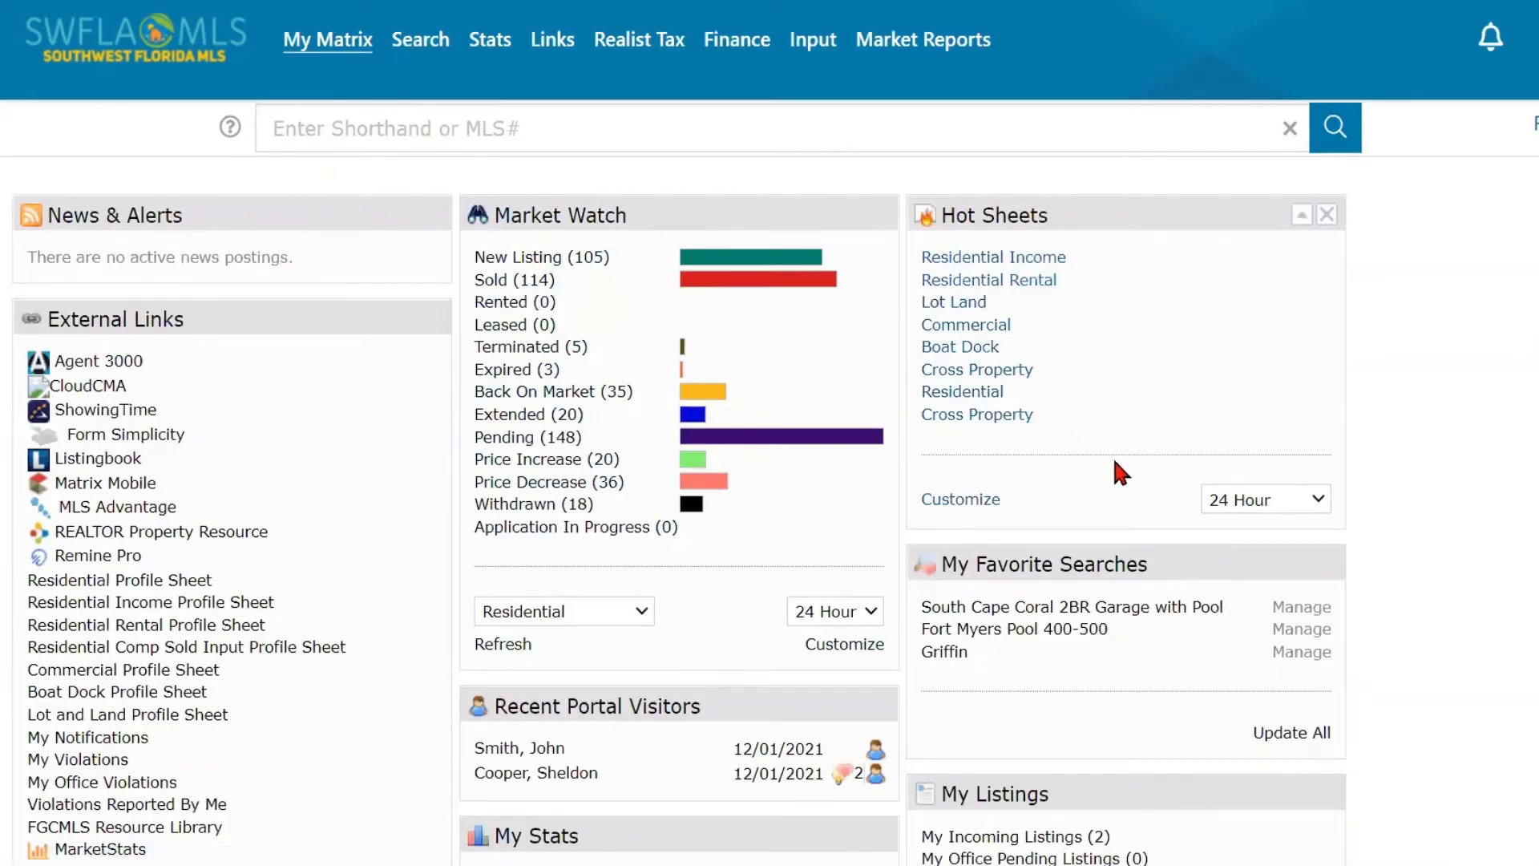
# - Review the longer Hot Sheets time ranges, such as 3 Day and 7 Day, leaving 24 Hour selected
pyautogui.click(1262, 502)
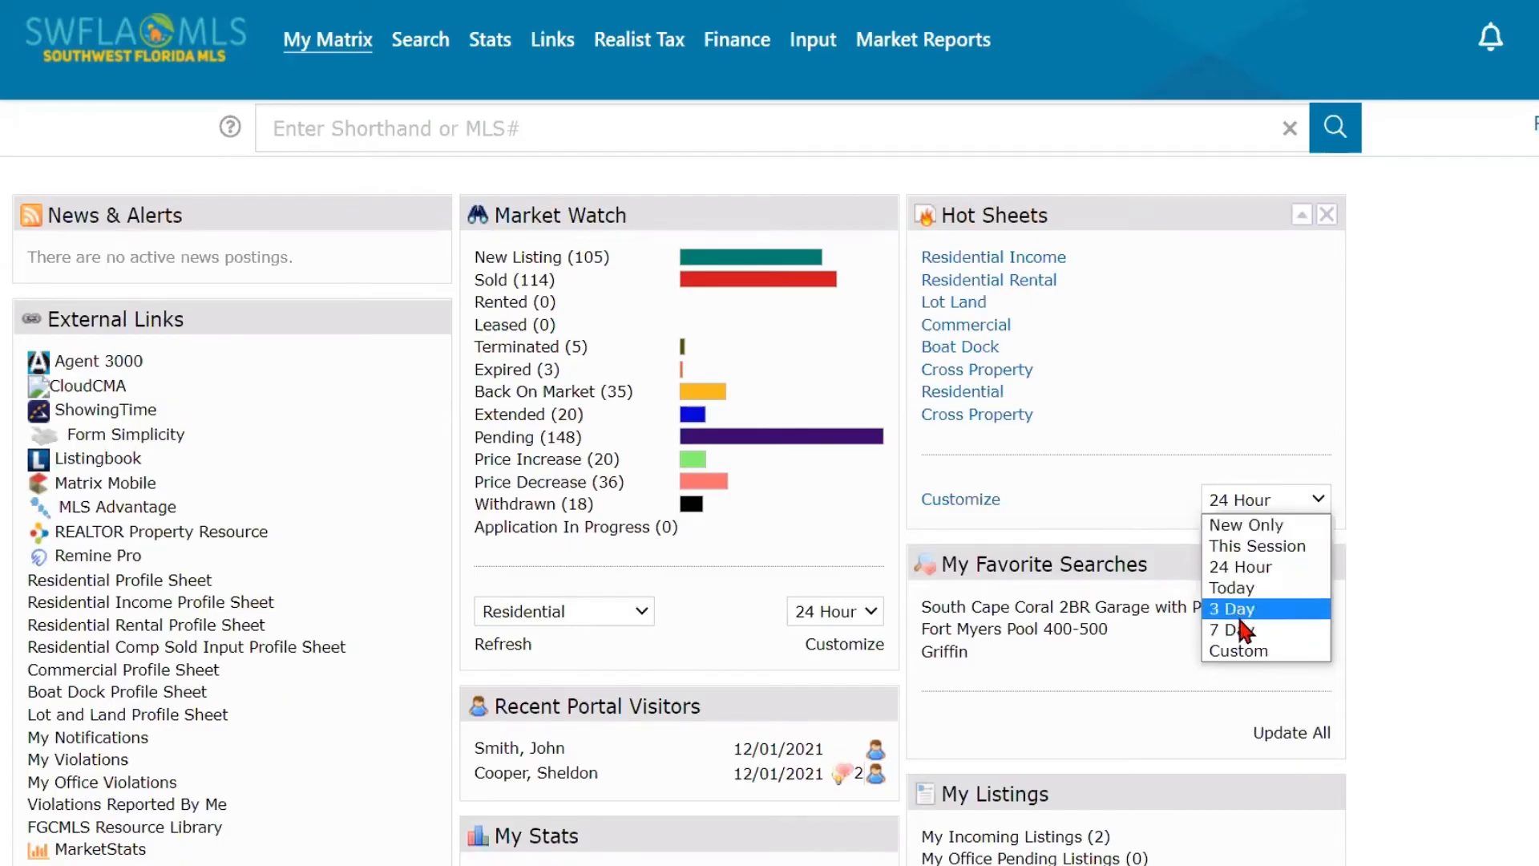
pyautogui.press('Up')
pyautogui.click(1094, 423)
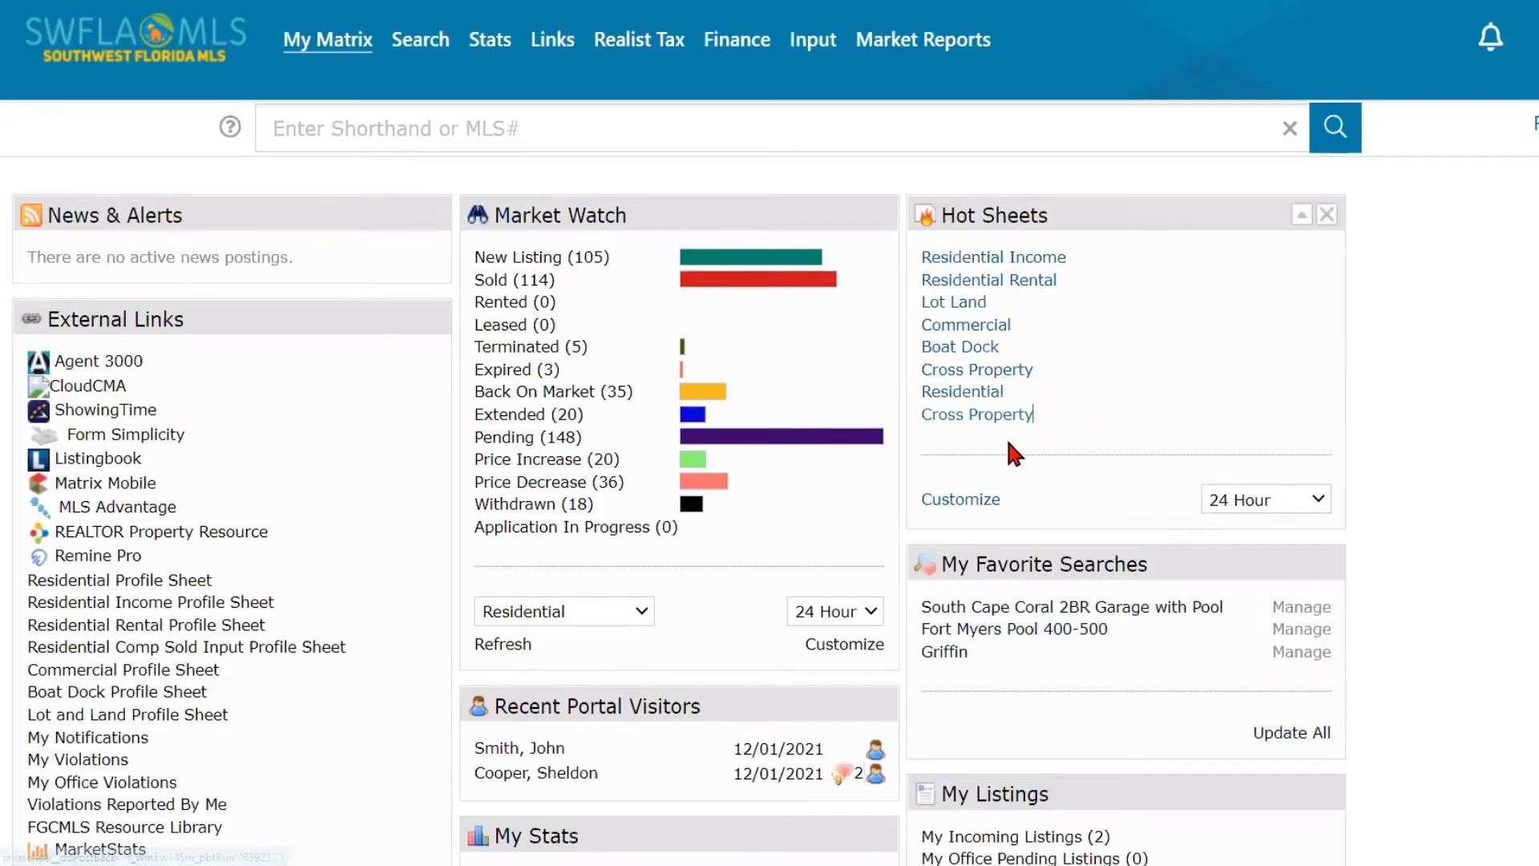
# - Add a new hot sheet of type Residential named "Investor Cape Coral" and save it
pyautogui.click(978, 500)
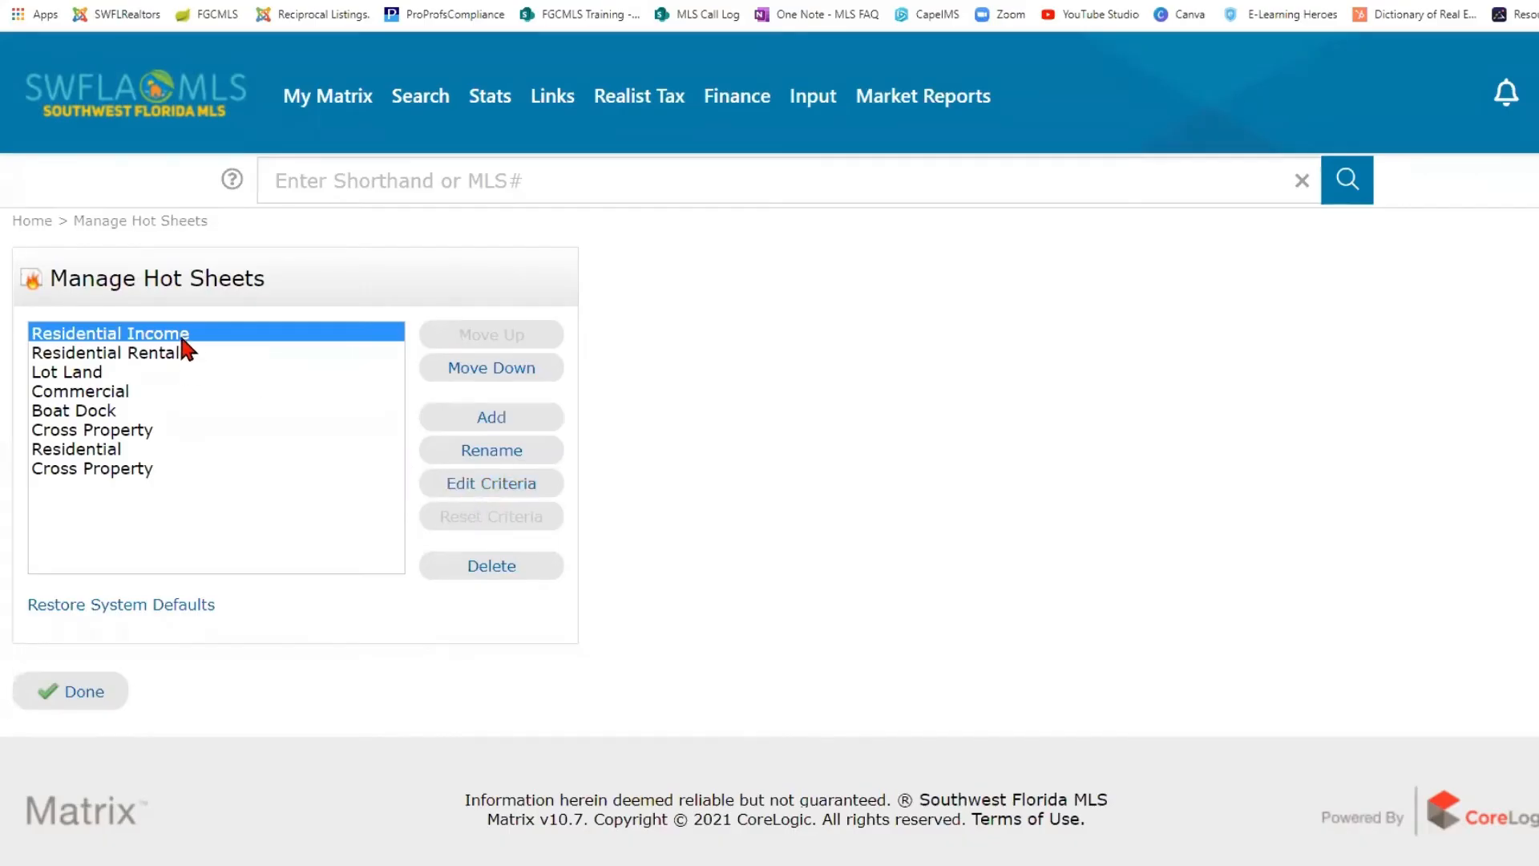
pyautogui.click(491, 418)
pyautogui.click(651, 311)
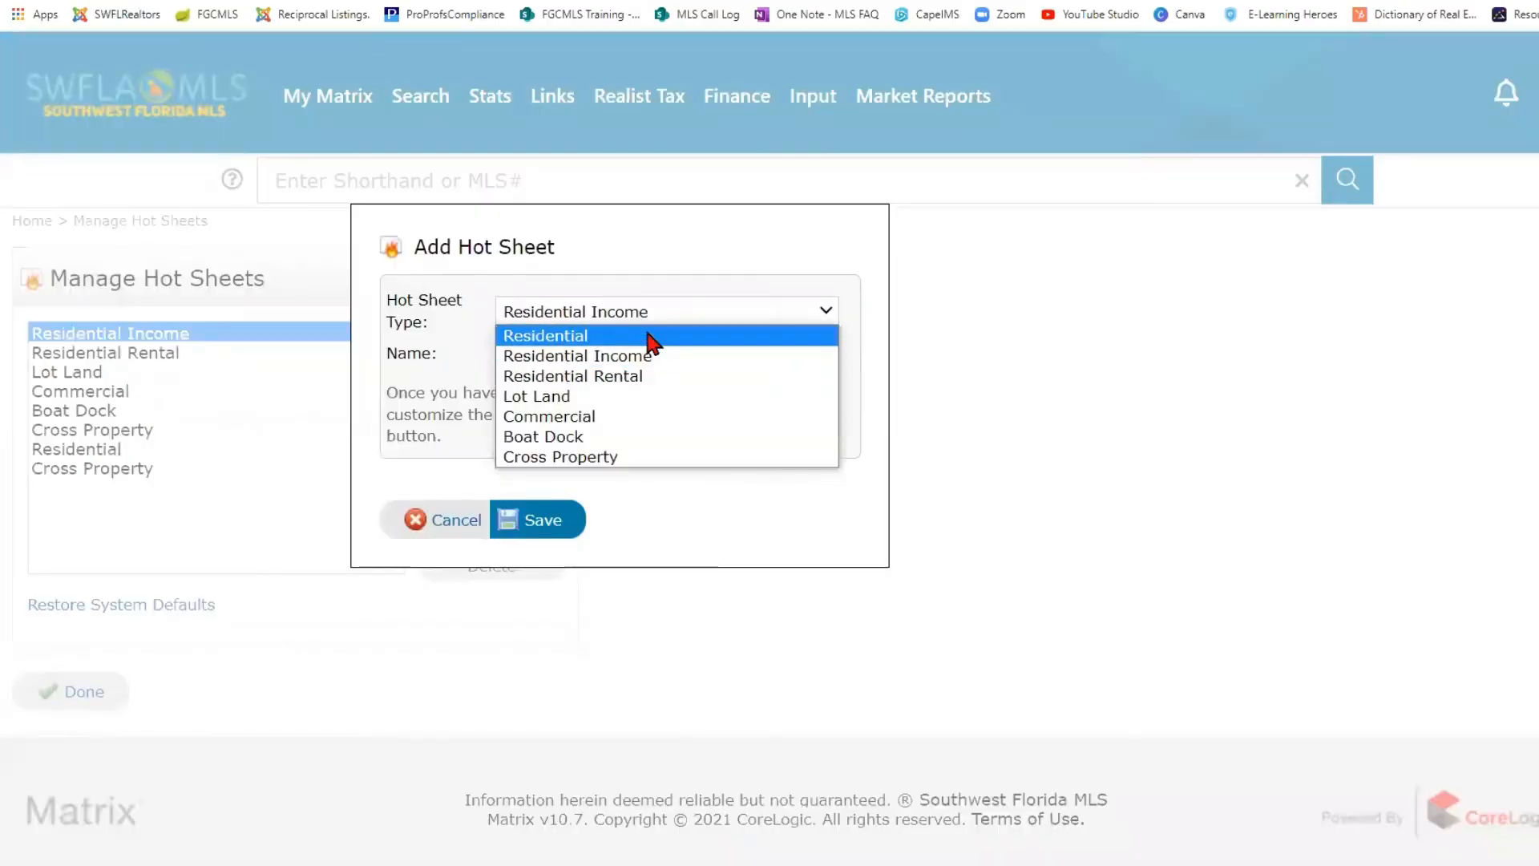
pyautogui.click(650, 335)
pyautogui.click(613, 358)
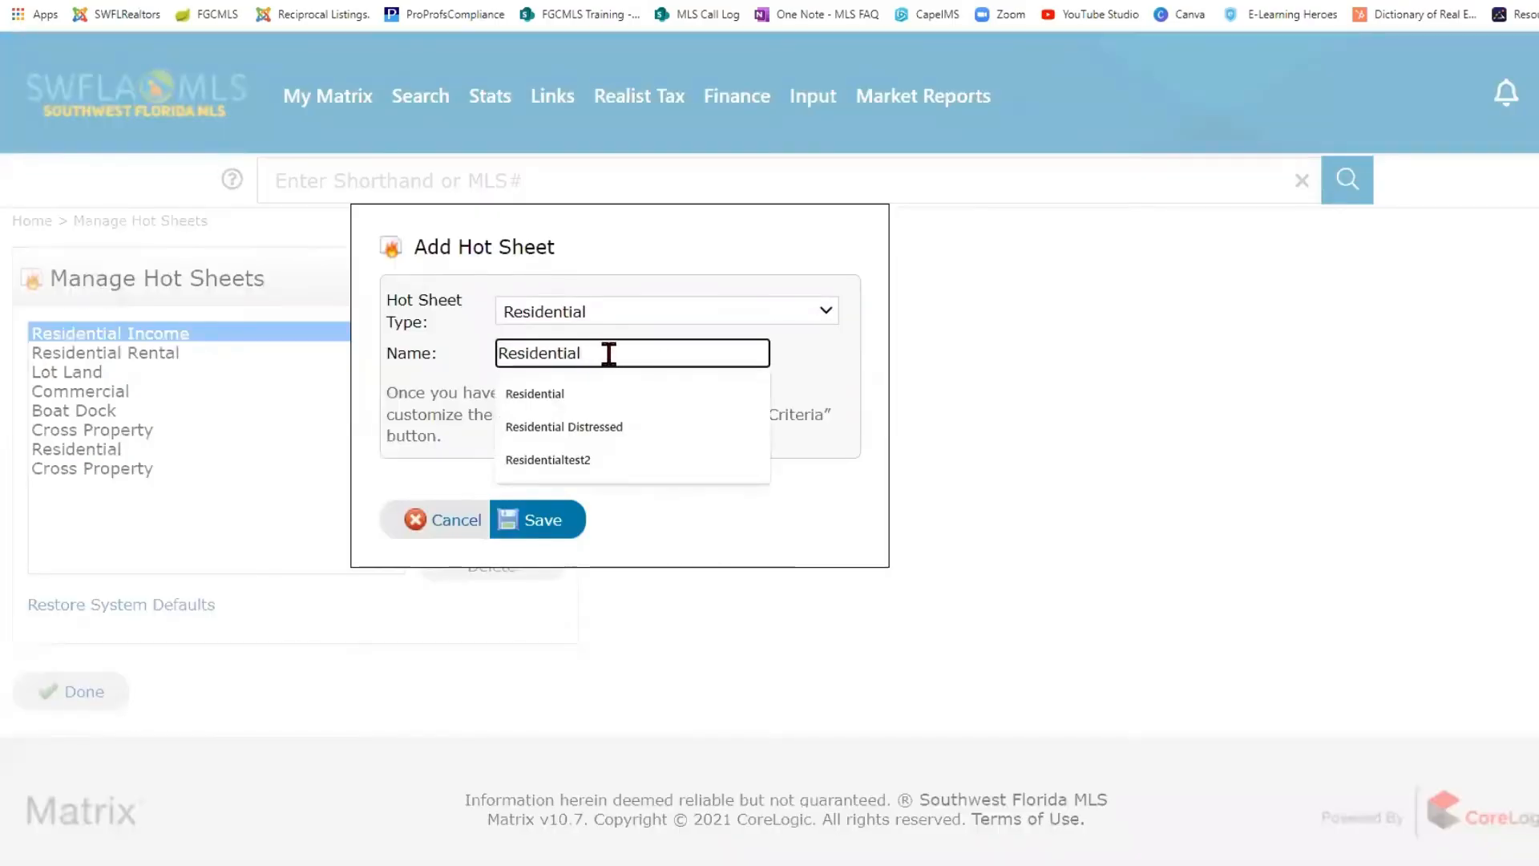
pyautogui.moveTo(608, 354); pyautogui.dragTo(495, 353)
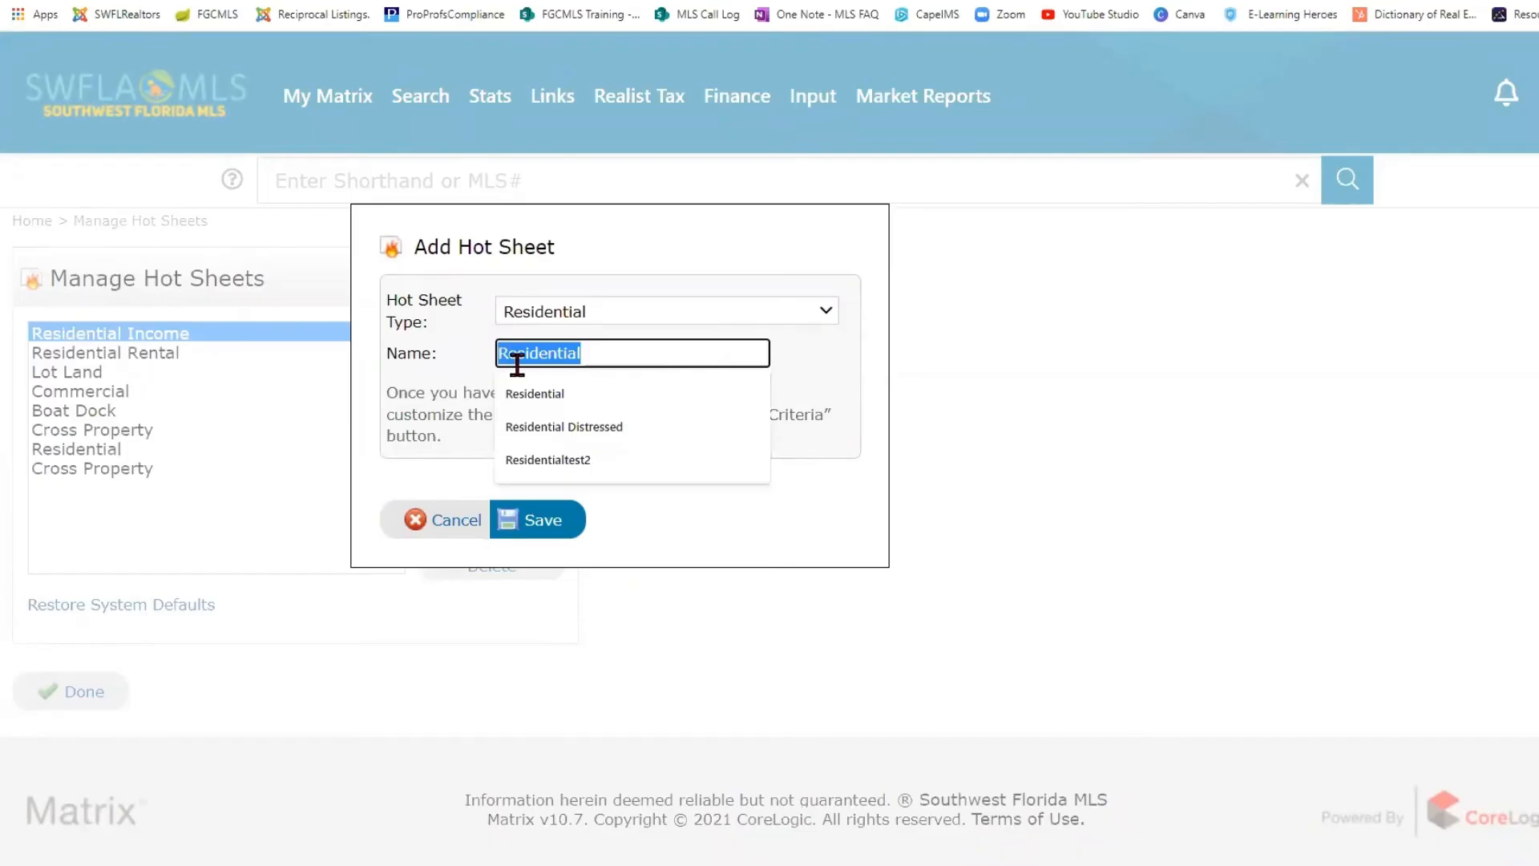
pyautogui.write('Investor')
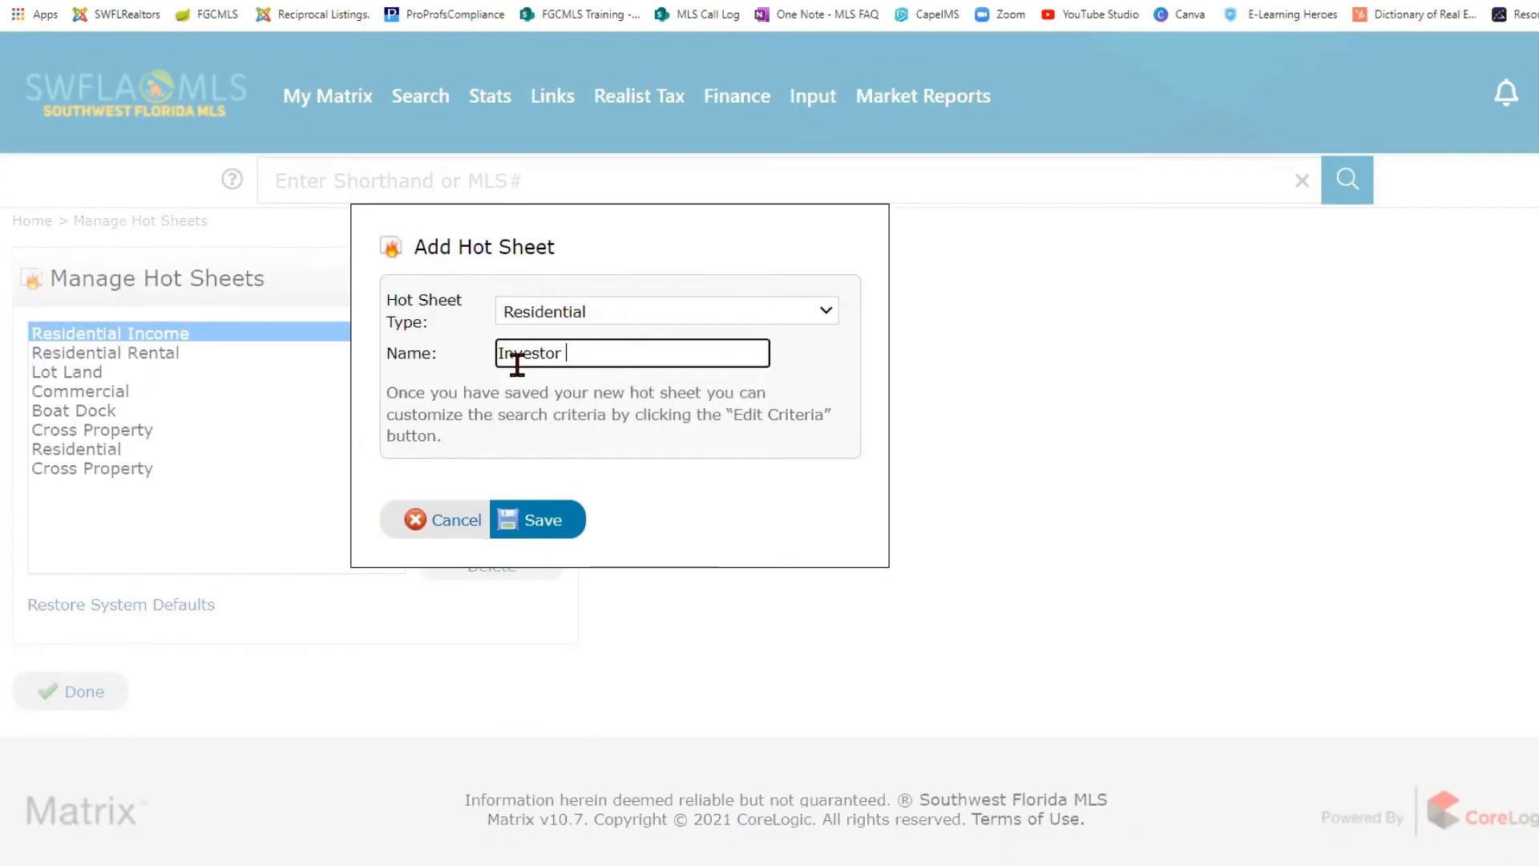
pyautogui.write(' Cape Coral')
pyautogui.click(555, 532)
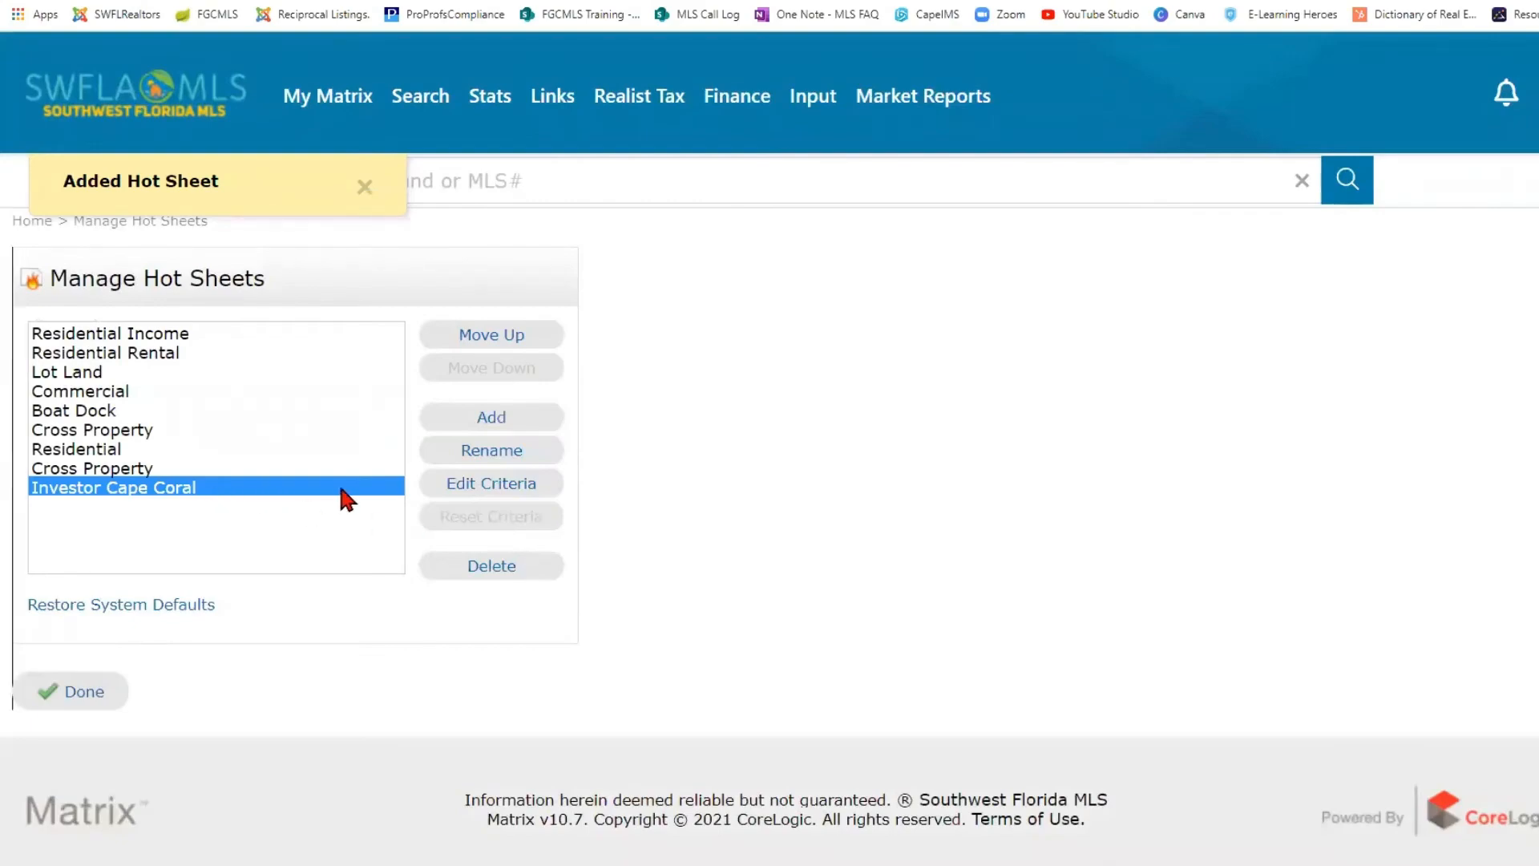
# - Open the criteria of the Investor Cape Coral hot sheet, review the available fields, and leave without saving
pyautogui.click(499, 494)
pyautogui.scroll(-1, 725, 477)
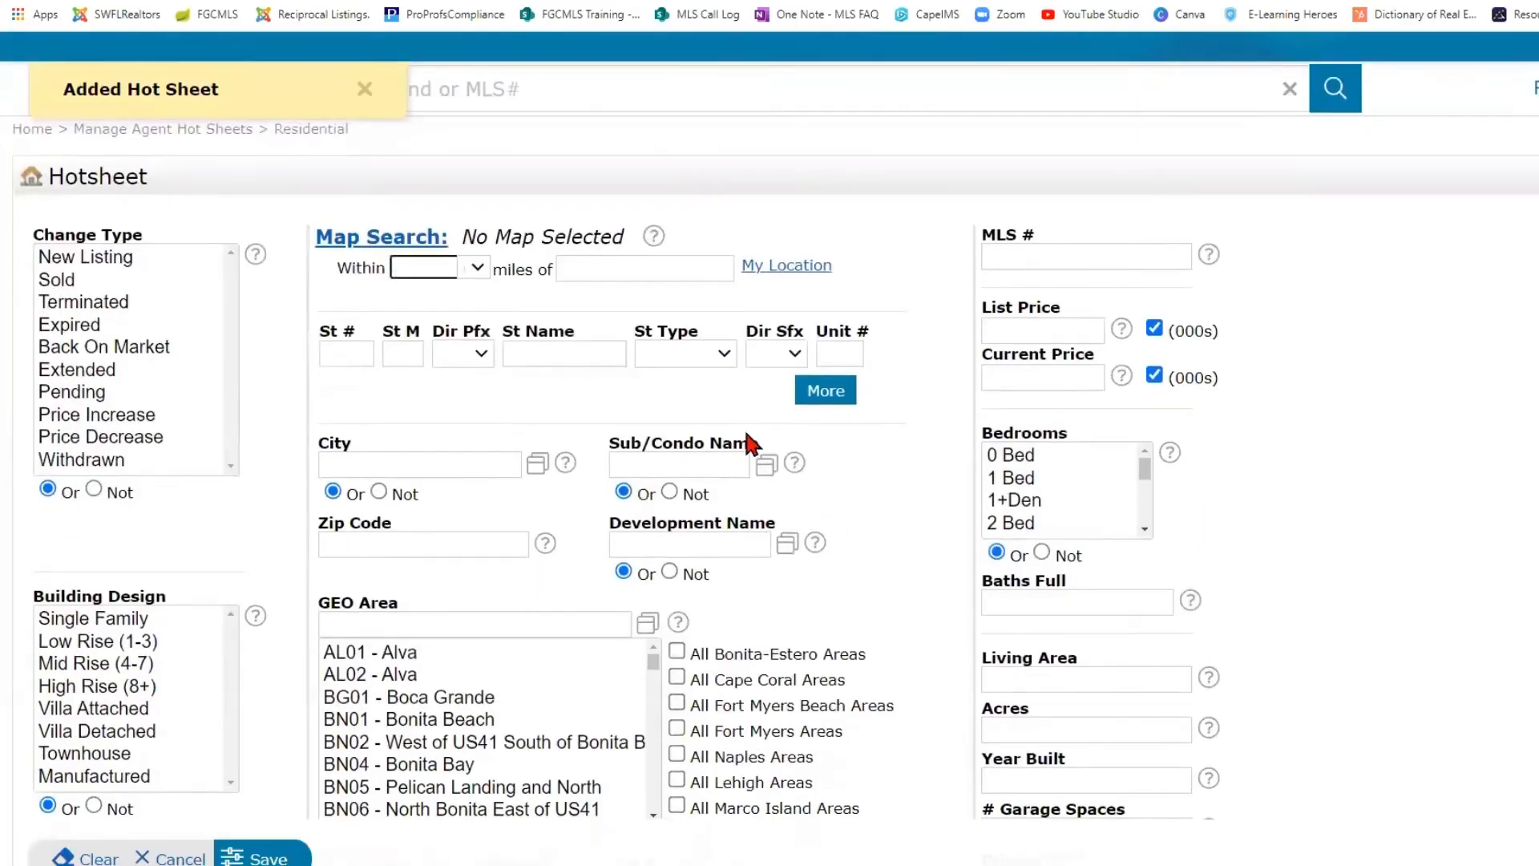
pyautogui.scroll(-2, 481, 721)
pyautogui.scroll(-1, 681, 657)
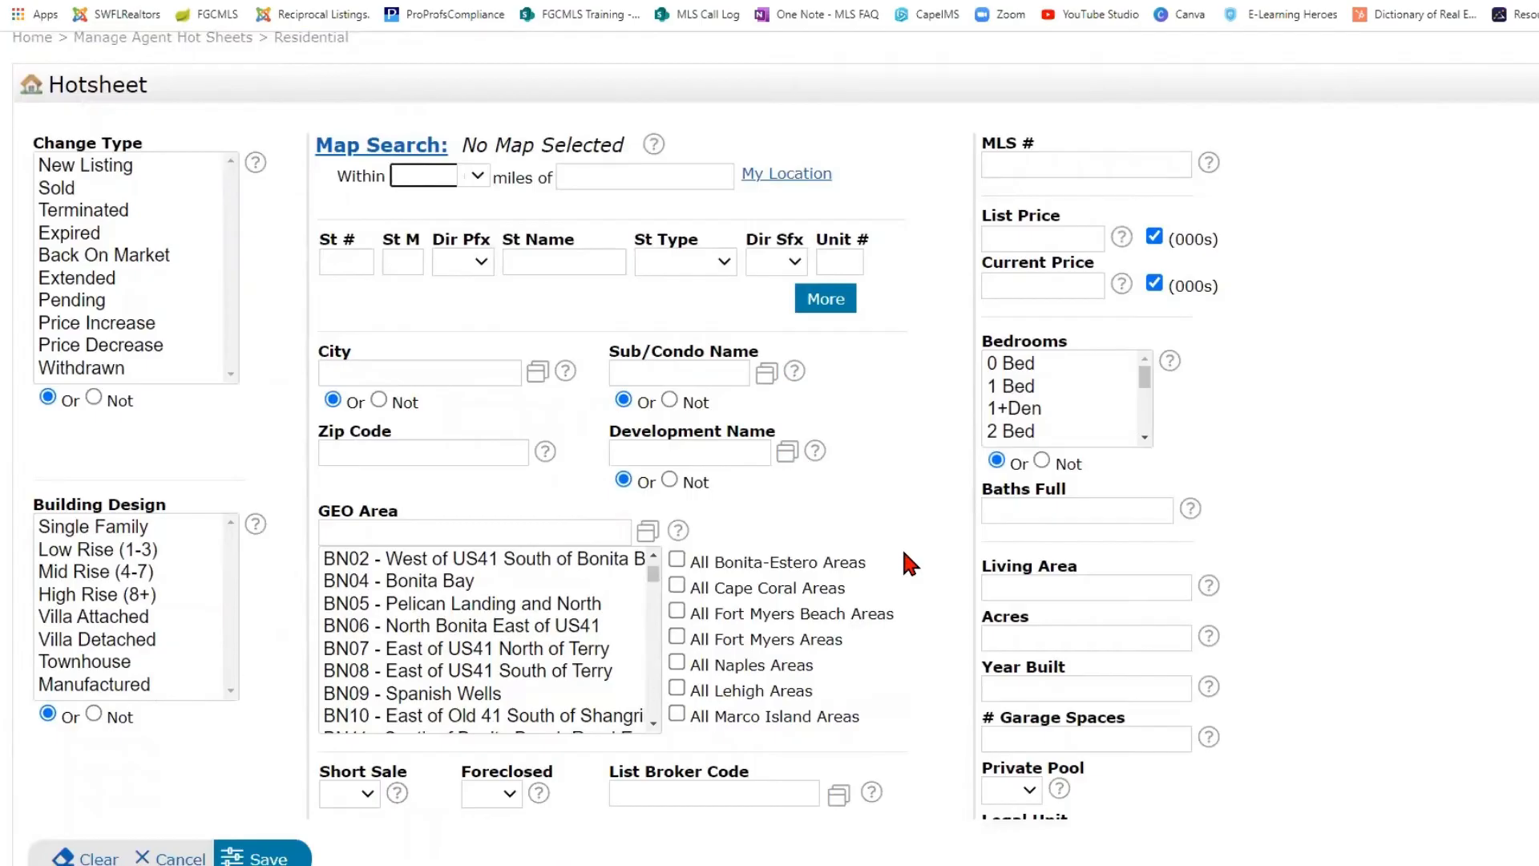
pyautogui.scroll(1, 899, 552)
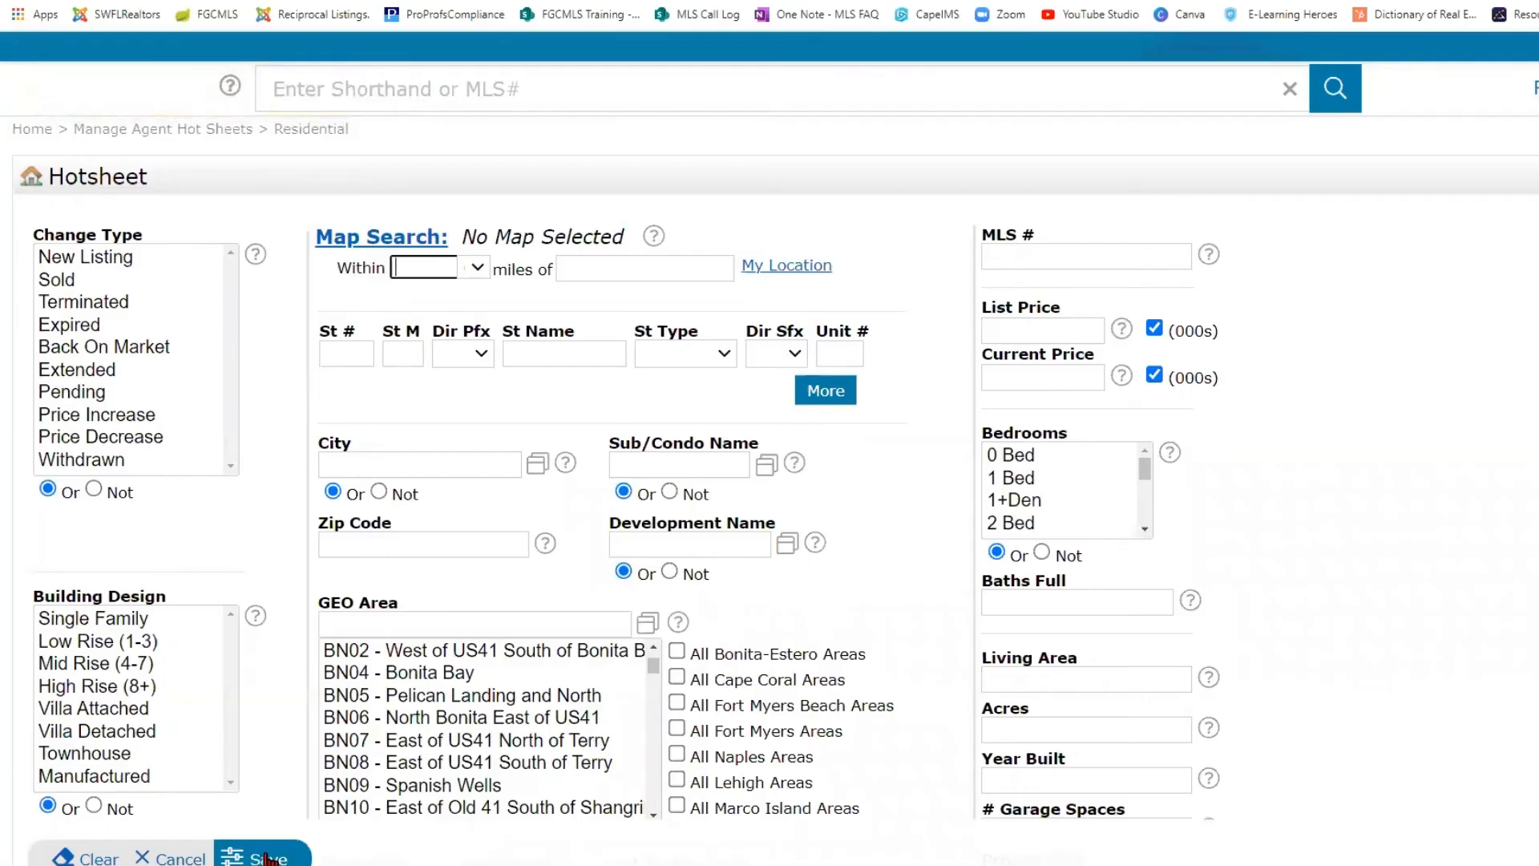
pyautogui.click(173, 860)
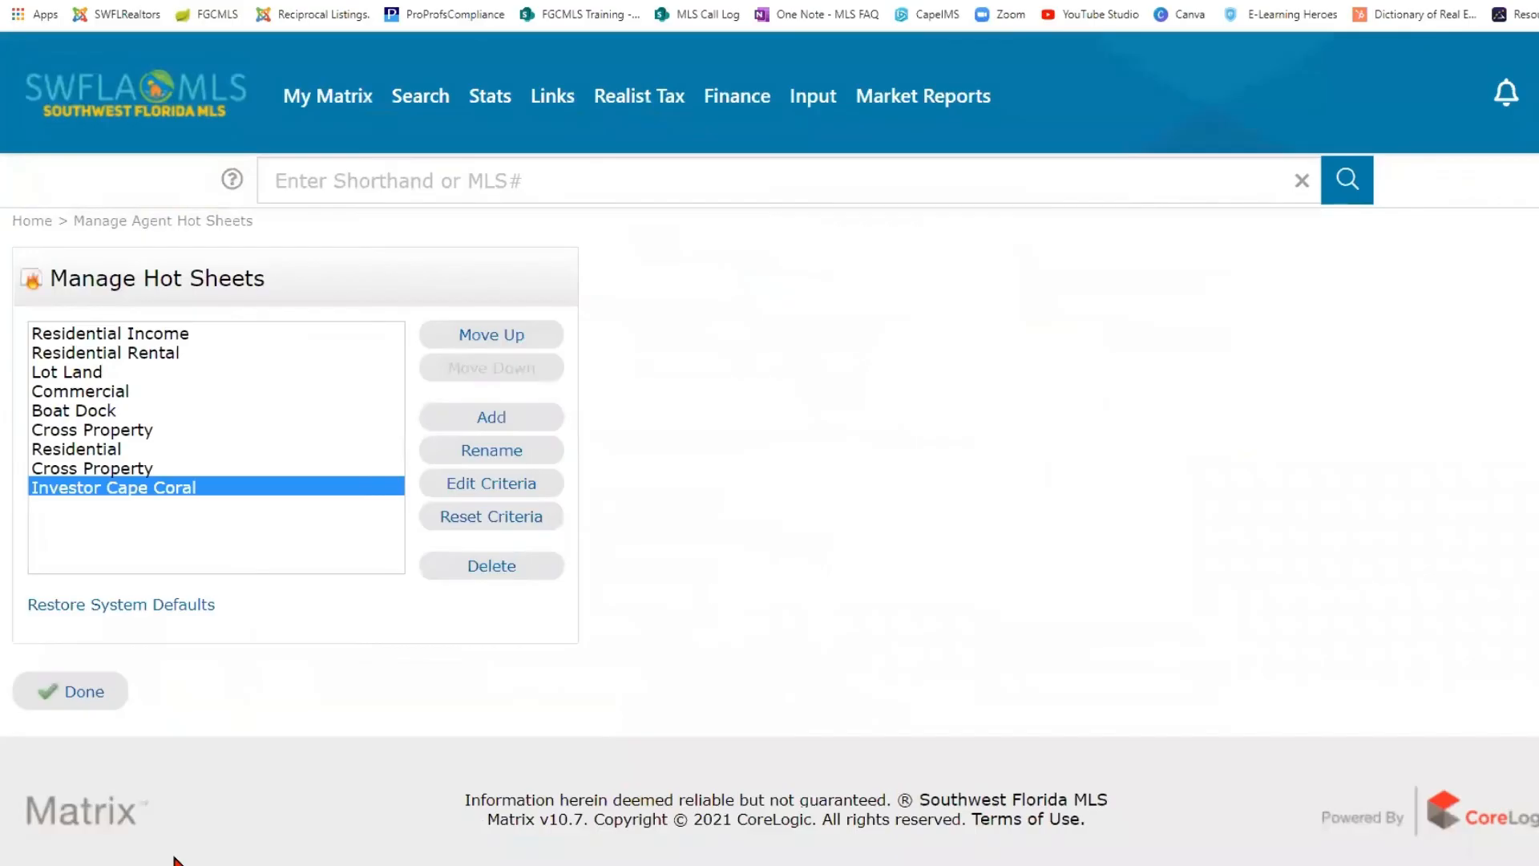
# - Delete the Investor Cape Coral hot sheet and finish managing the hot sheets
pyautogui.click(510, 569)
pyautogui.click(968, 108)
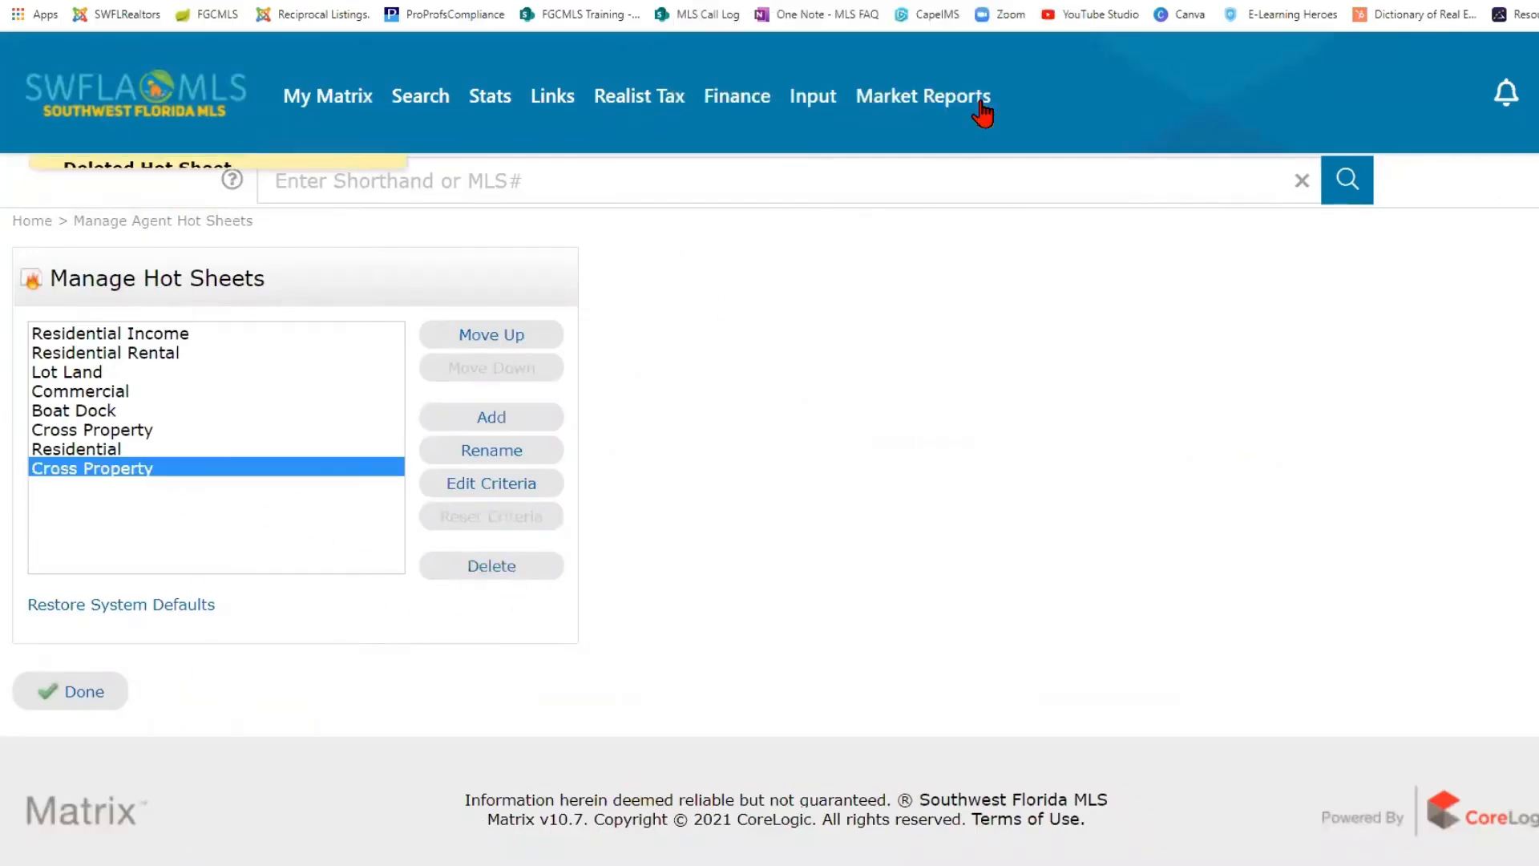
pyautogui.click(145, 611)
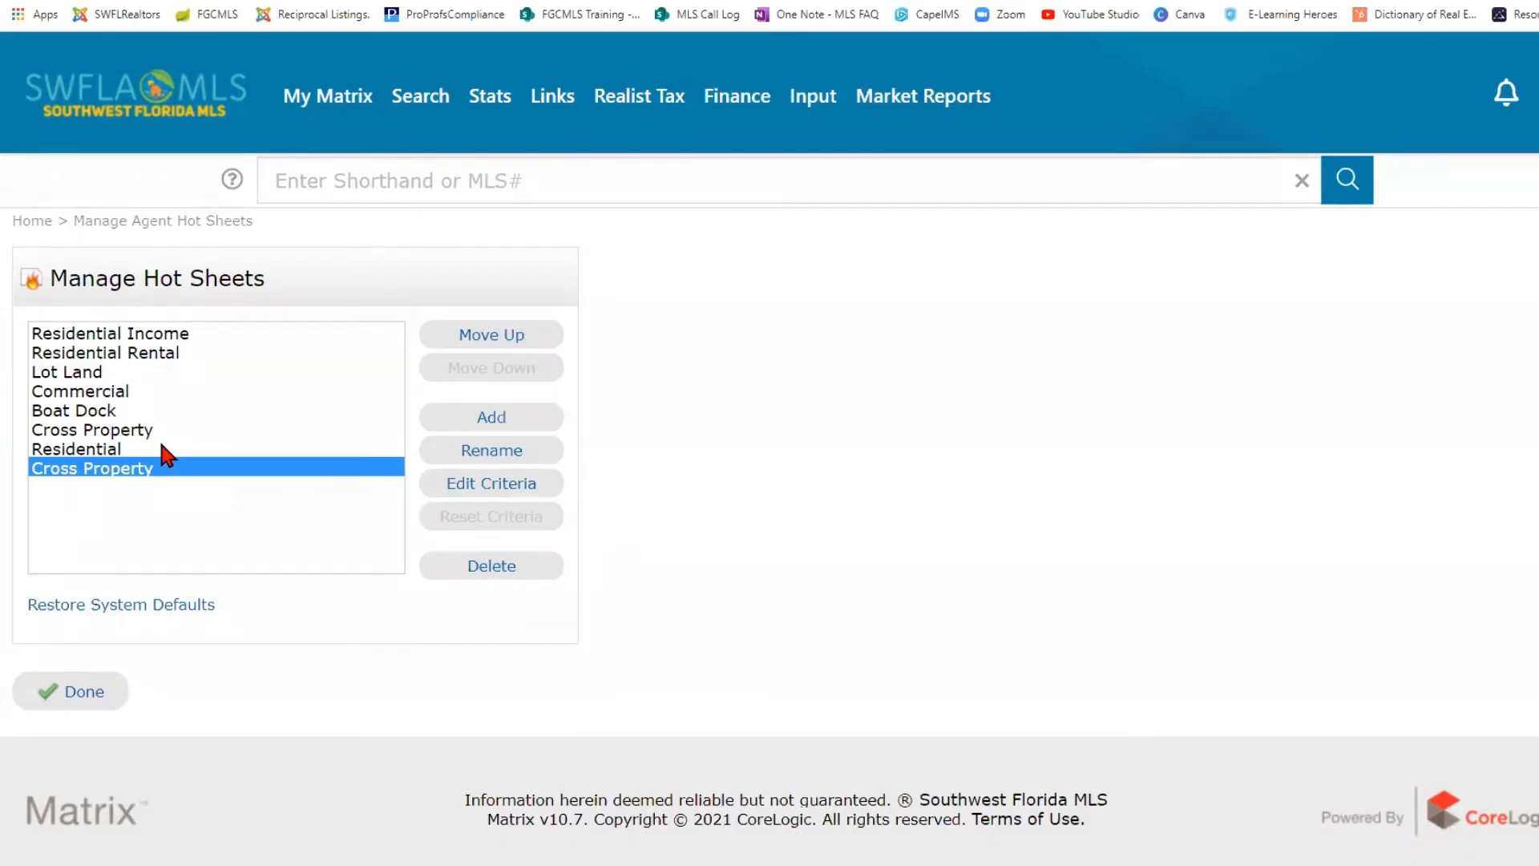
pyautogui.click(80, 695)
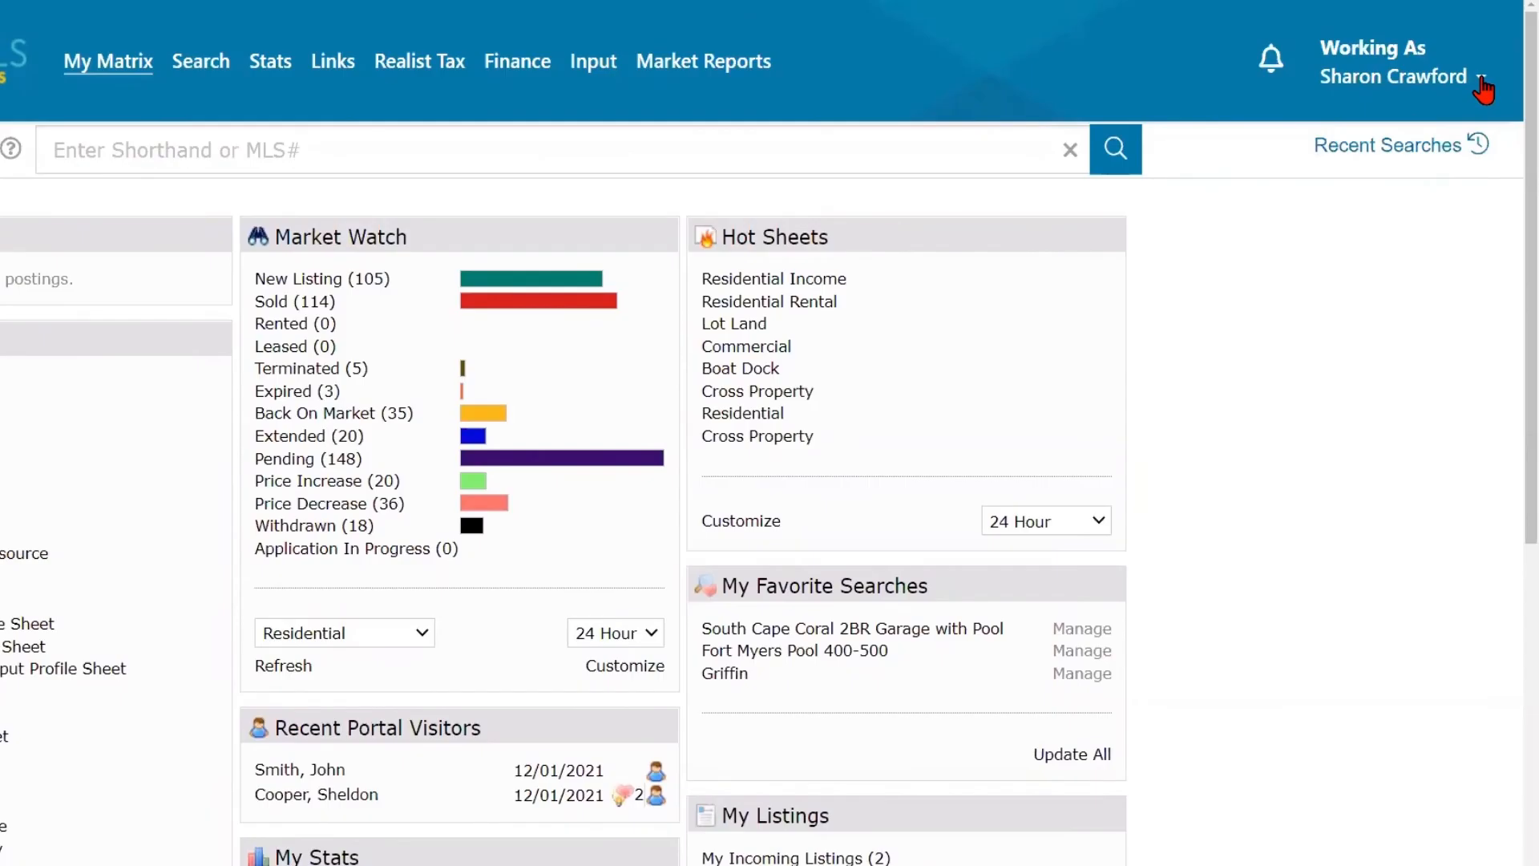
# - Open Team Settings from the account settings and review the existing team member's "Works on Behalf of Me" mode
pyautogui.click(1480, 79)
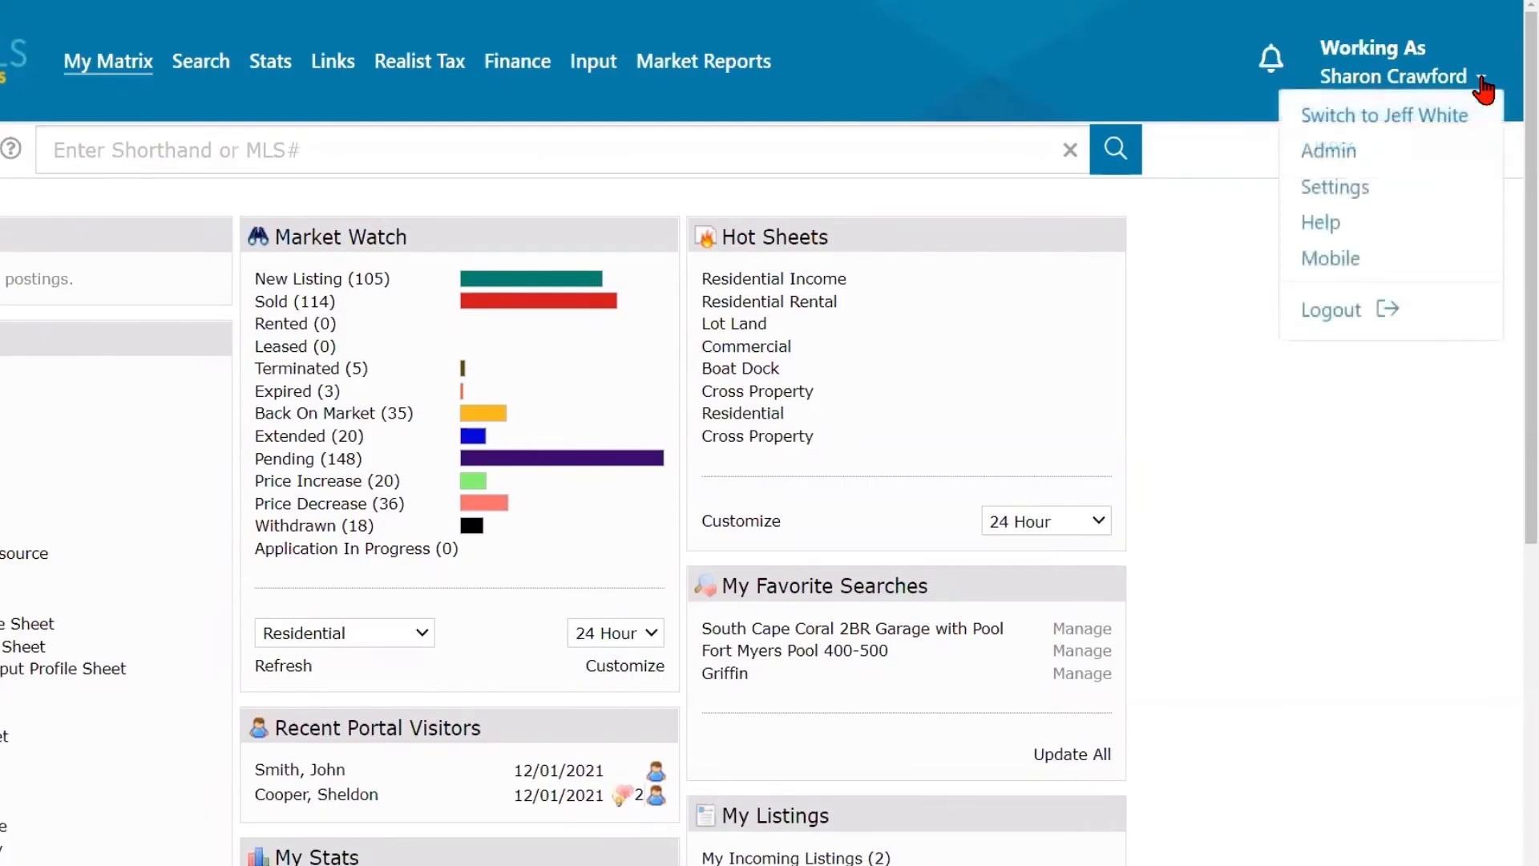
pyautogui.click(1351, 189)
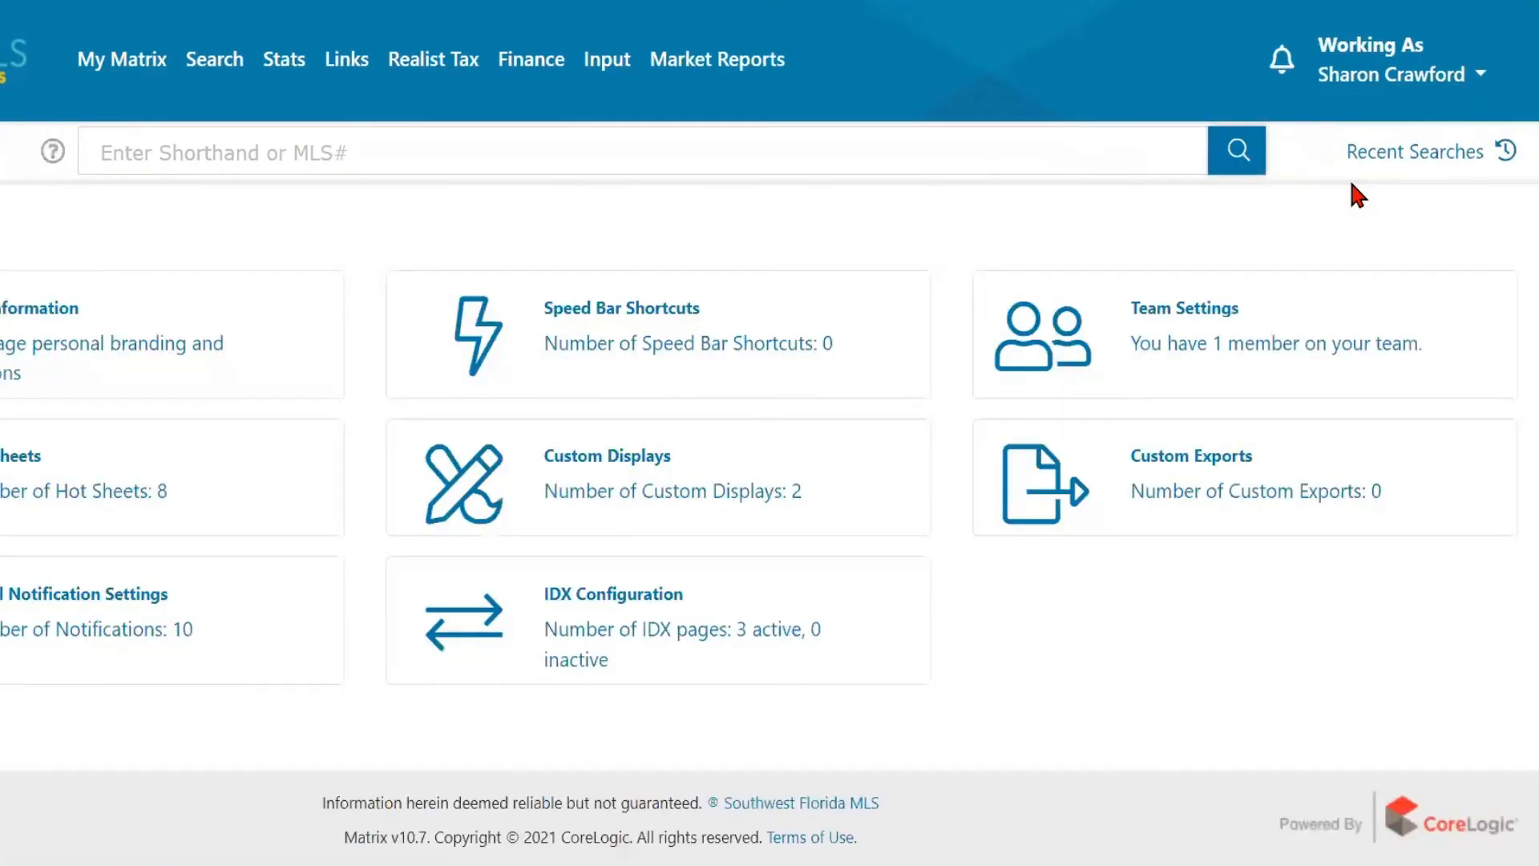
pyautogui.click(1290, 336)
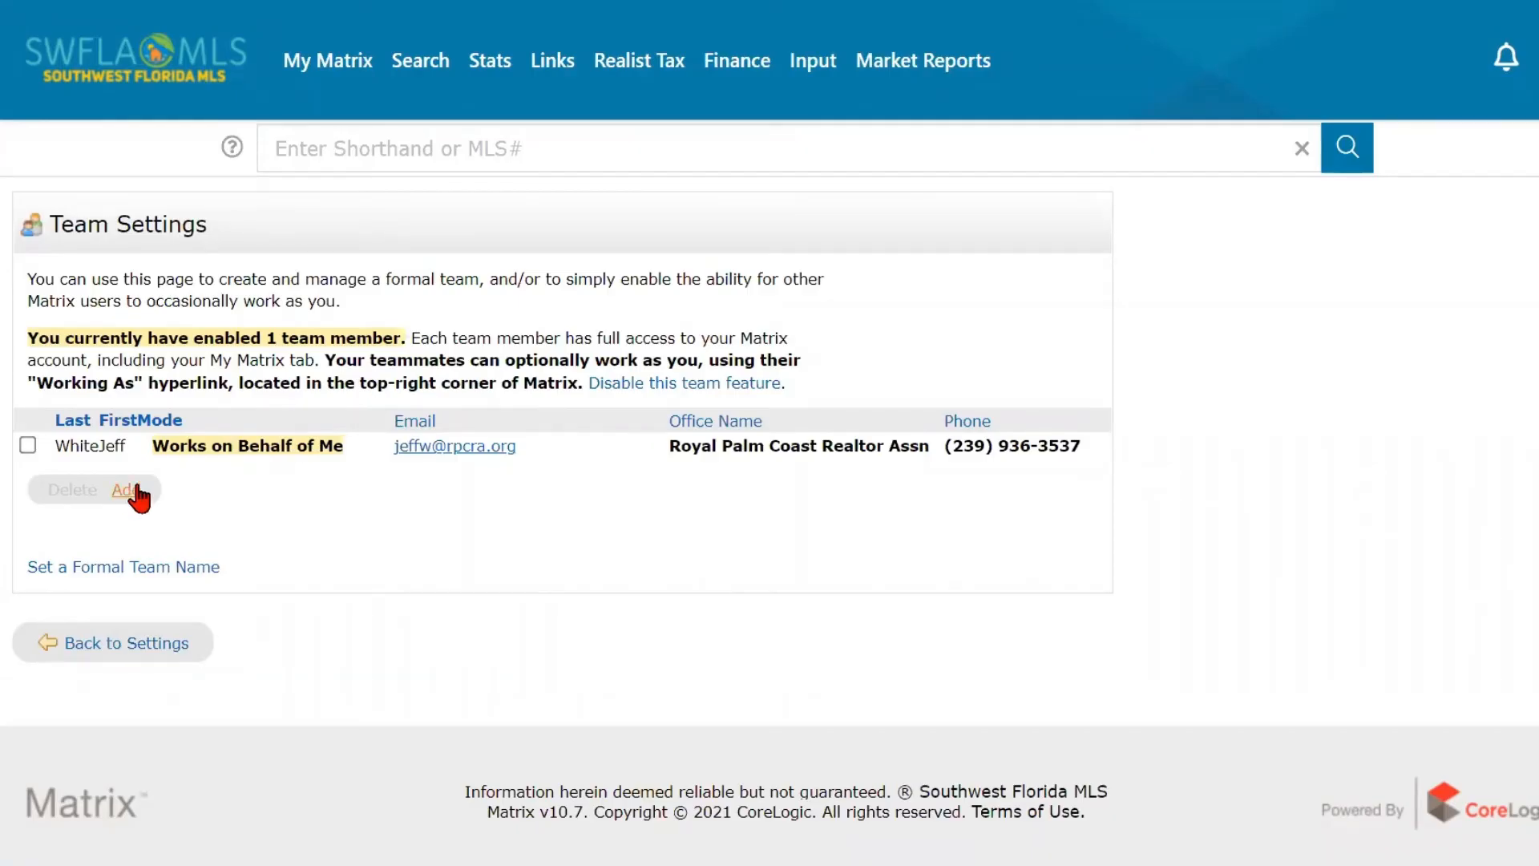
pyautogui.click(313, 443)
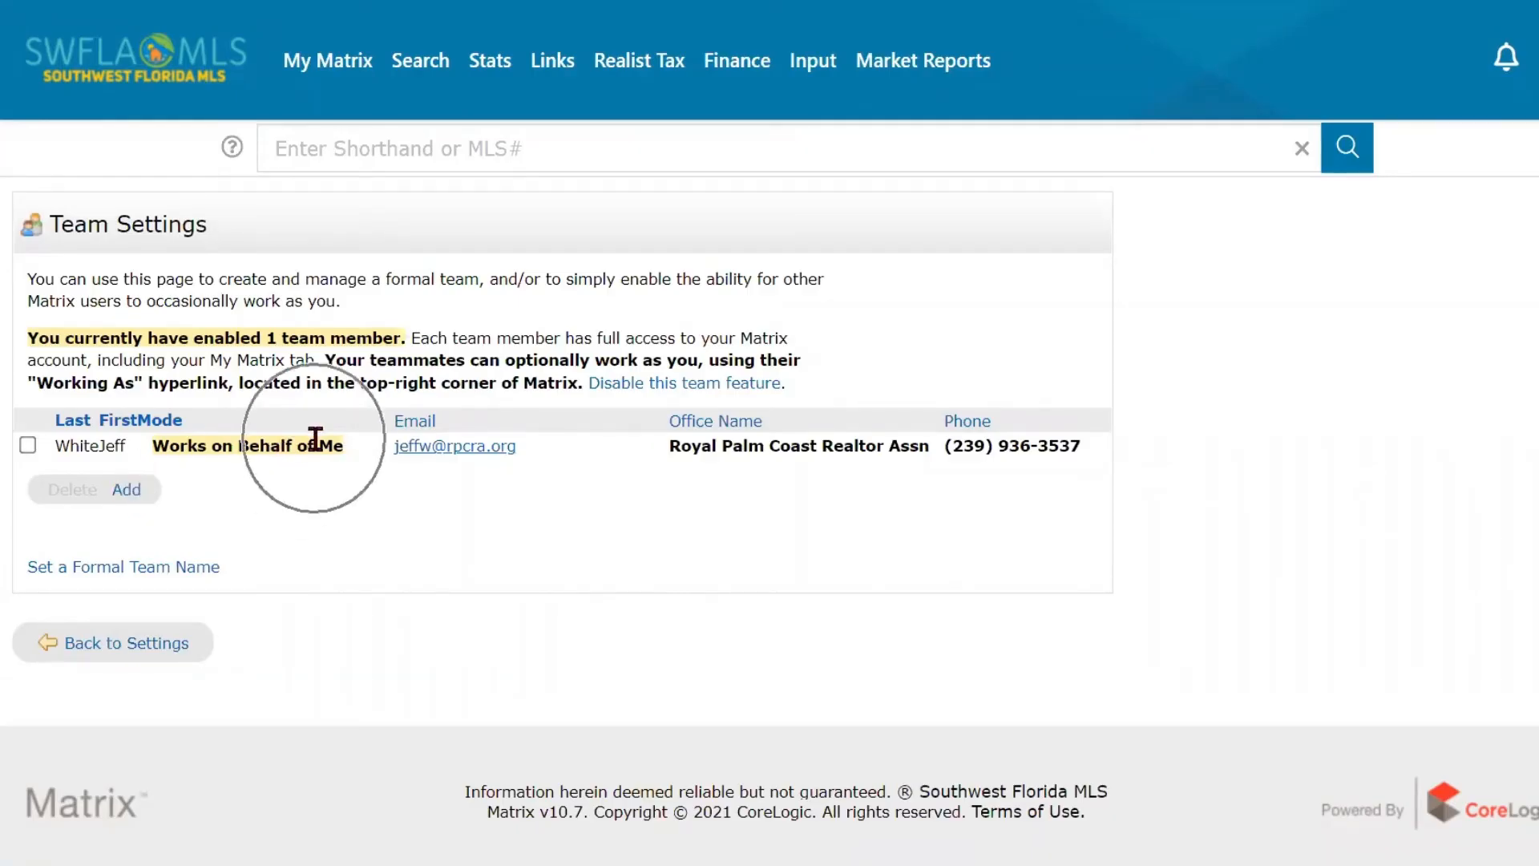
# - Open the form for adding a team member and examine its User ID entry and Find option
pyautogui.click(137, 499)
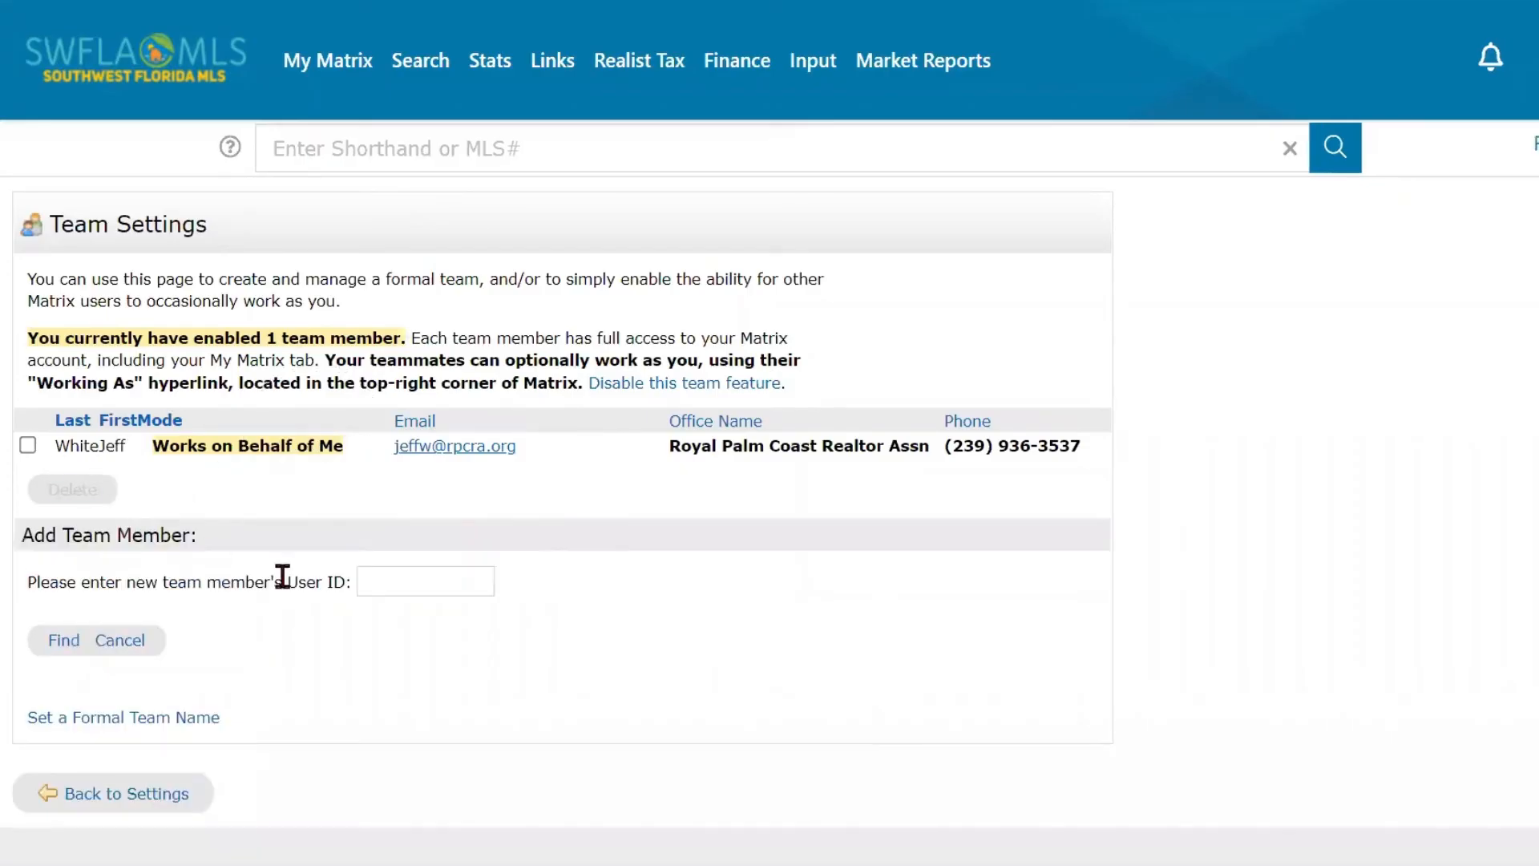
pyautogui.click(399, 582)
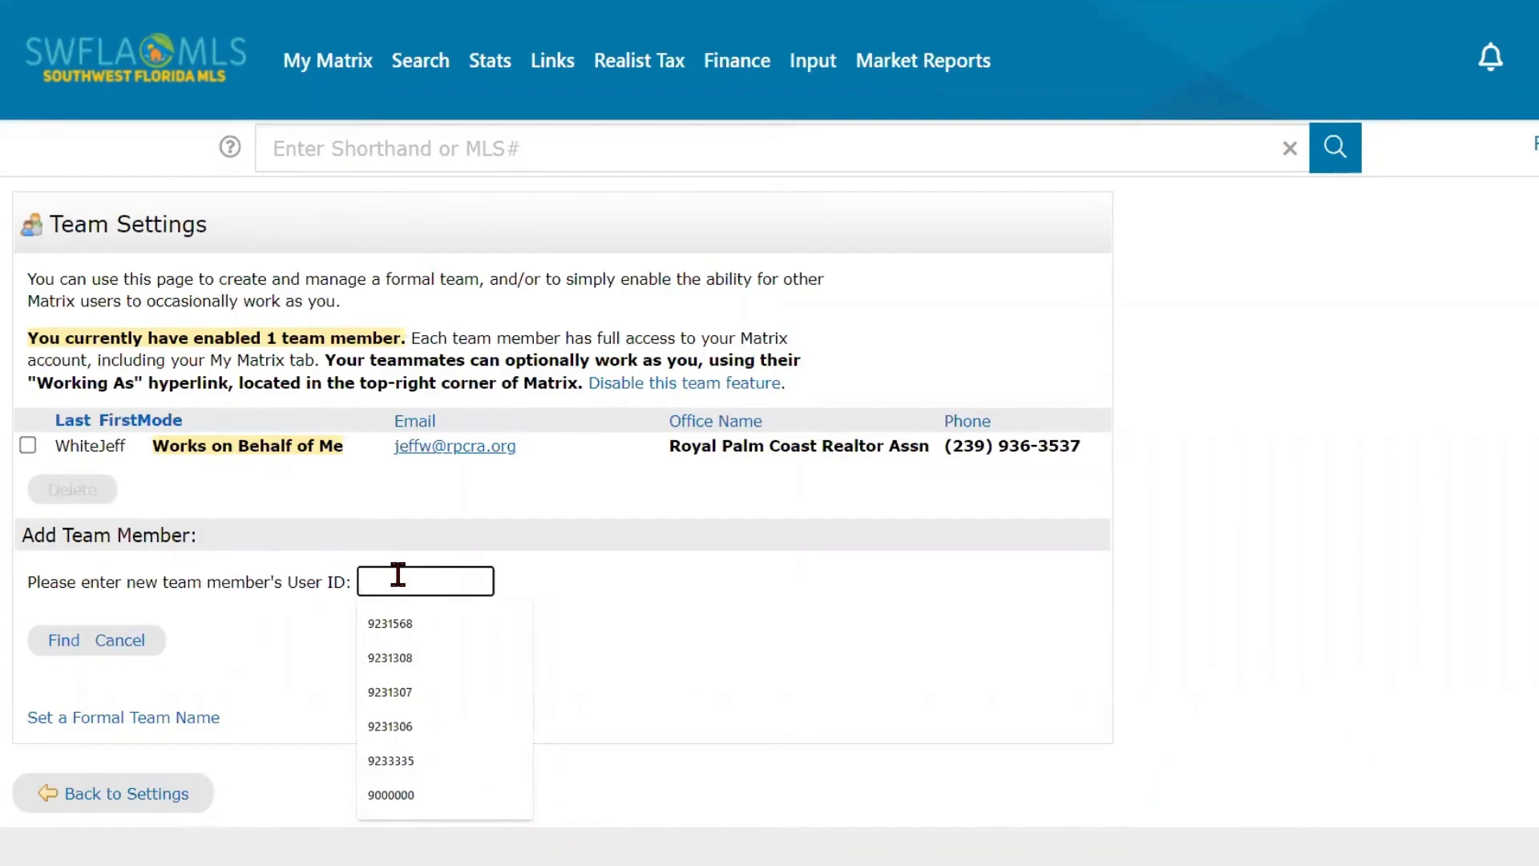
pyautogui.click(622, 587)
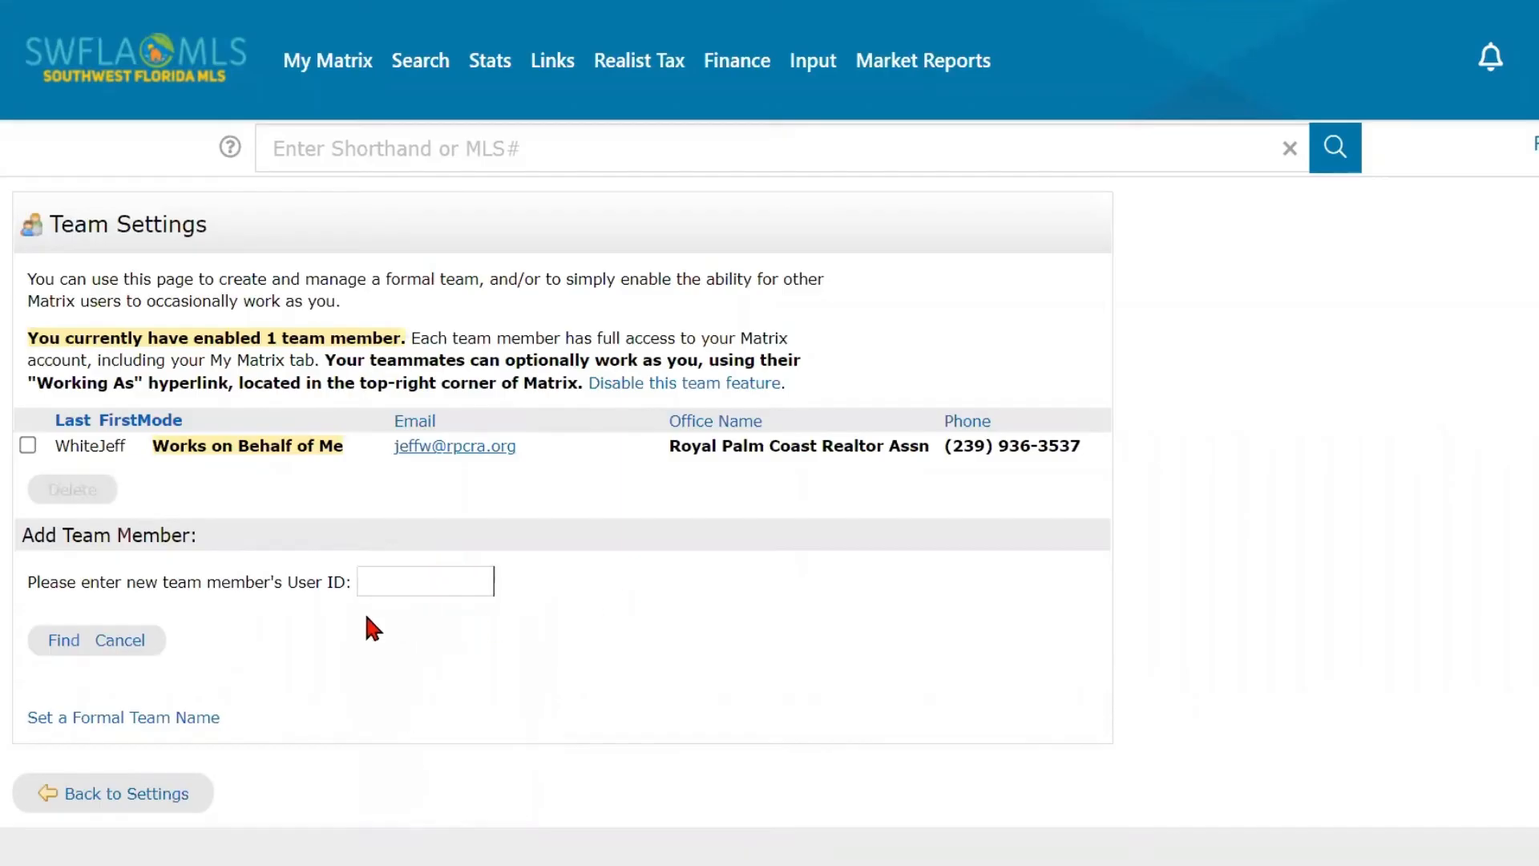
pyautogui.click(52, 642)
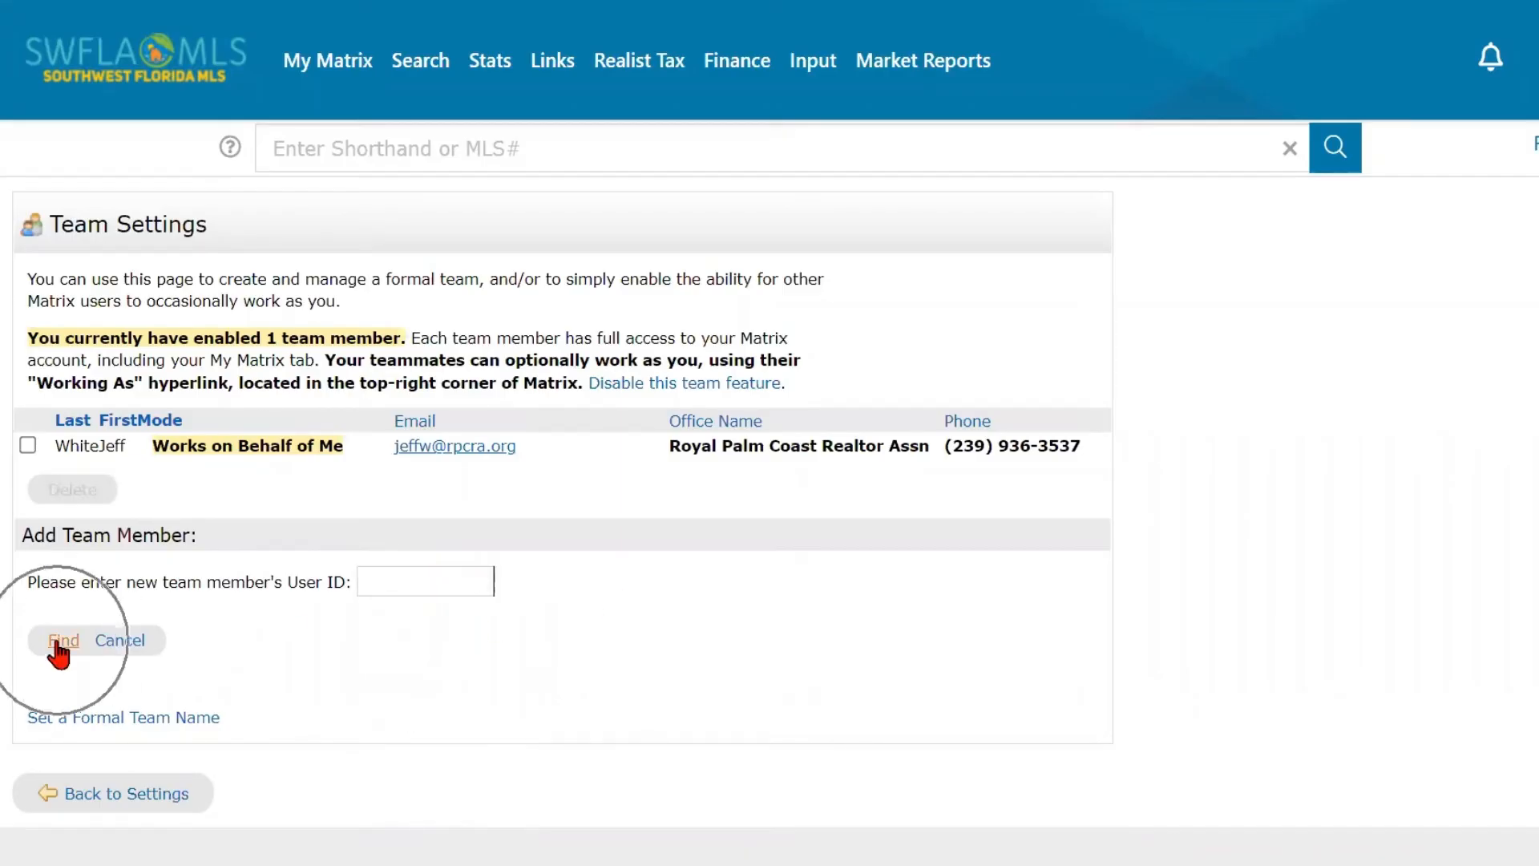
pyautogui.click(56, 646)
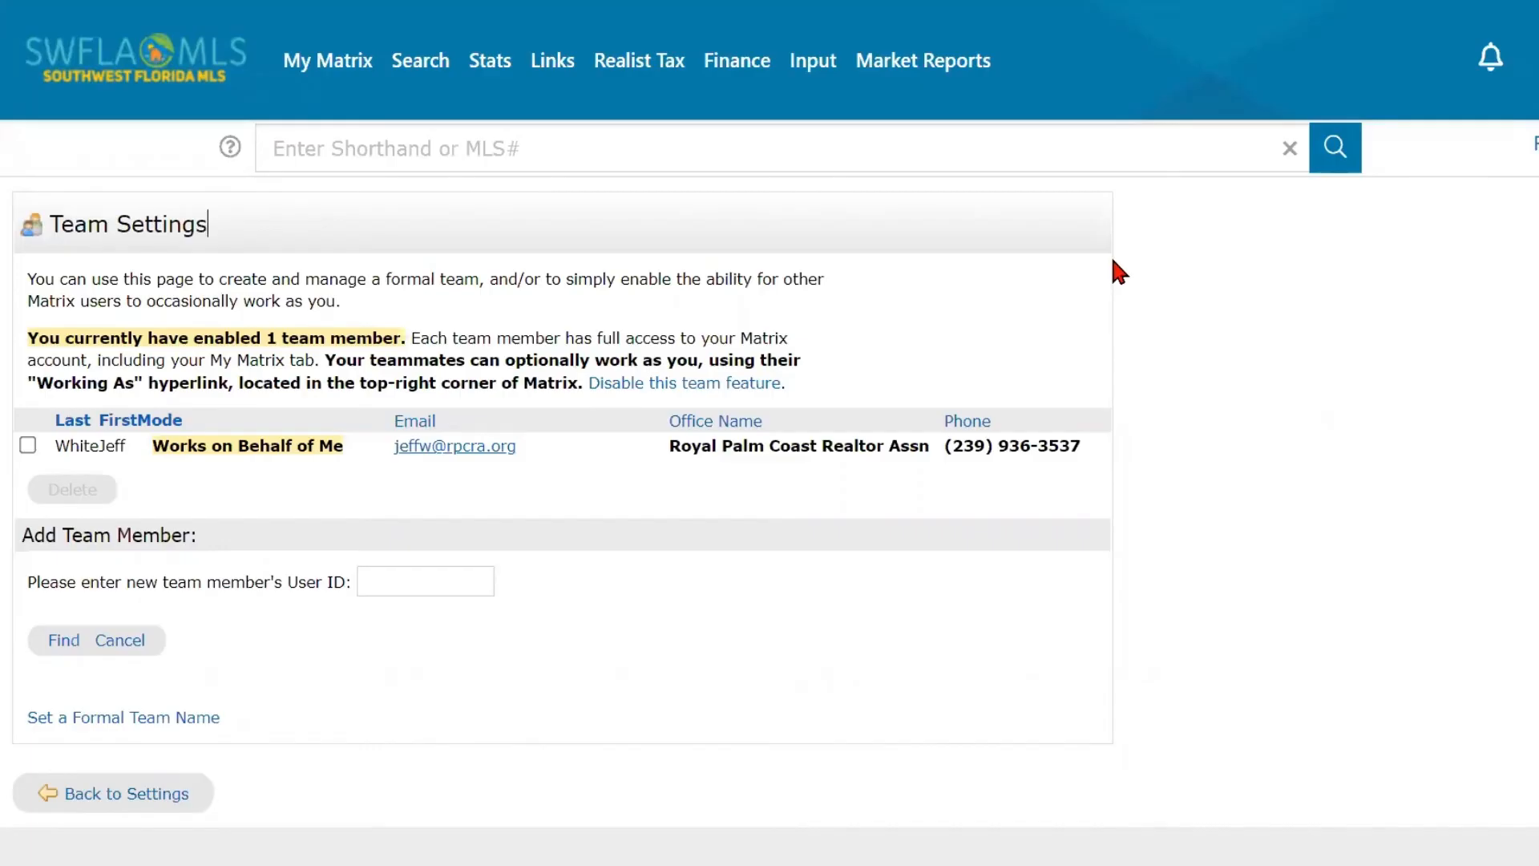
pyautogui.moveTo(807, 60)
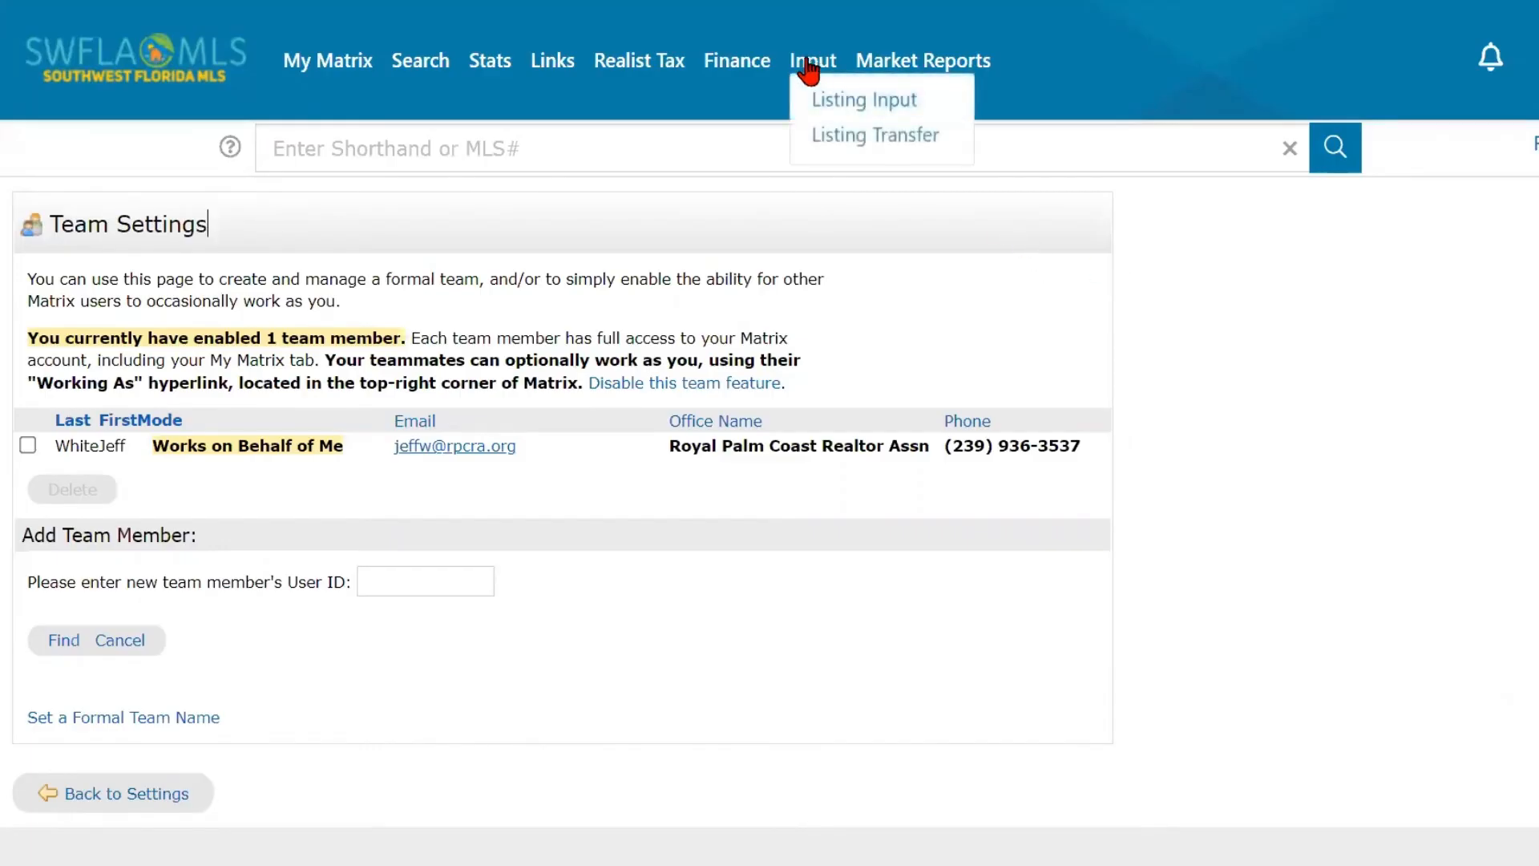
# - Select the existing team member as if for deletion, clear the selection, and revisit the empty User ID entry
pyautogui.click(27, 445)
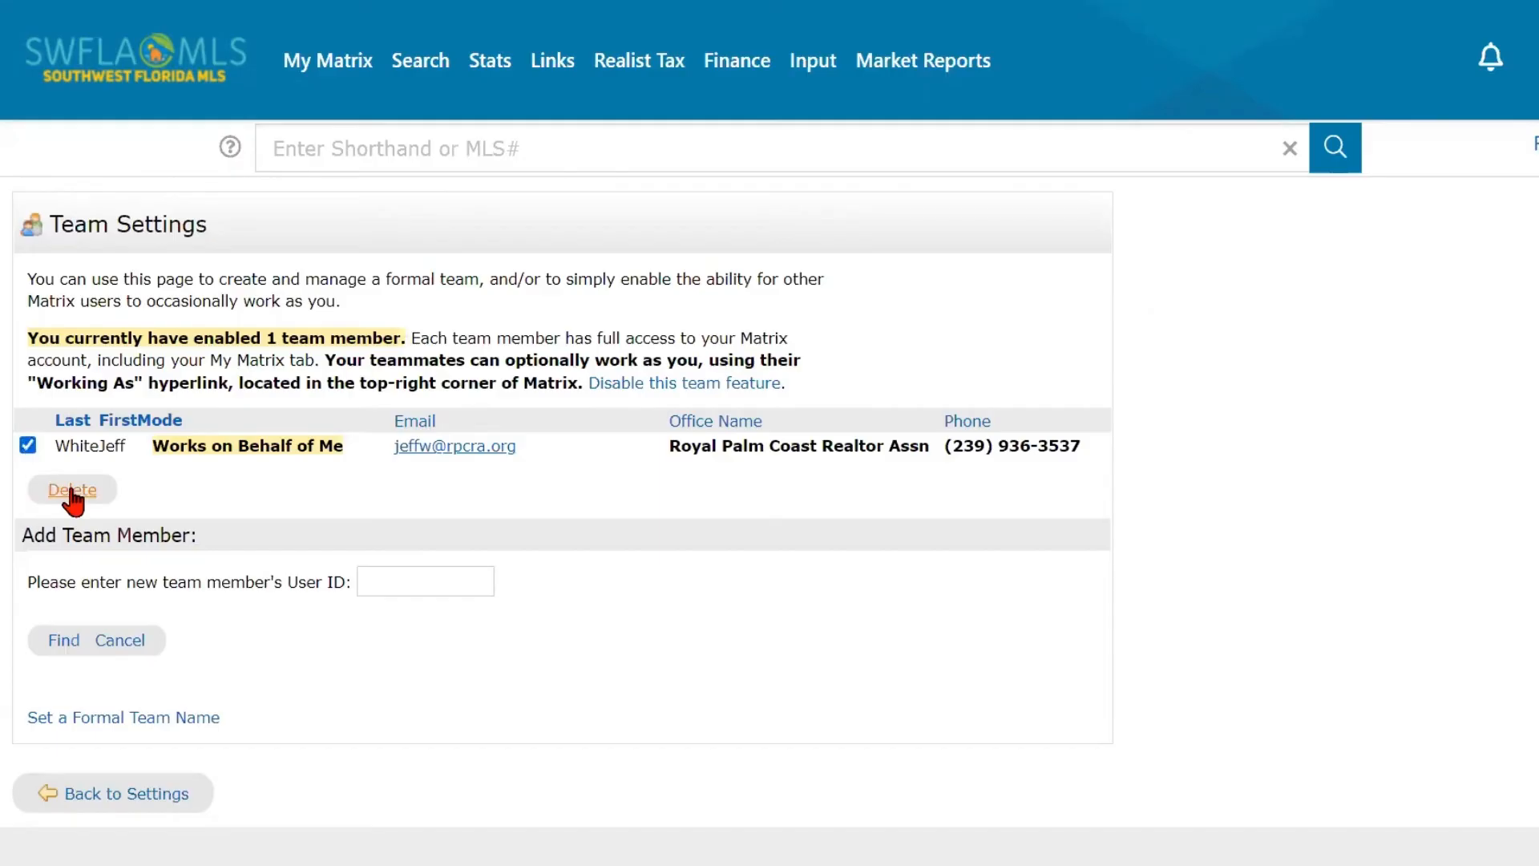
pyautogui.click(28, 446)
pyautogui.click(430, 586)
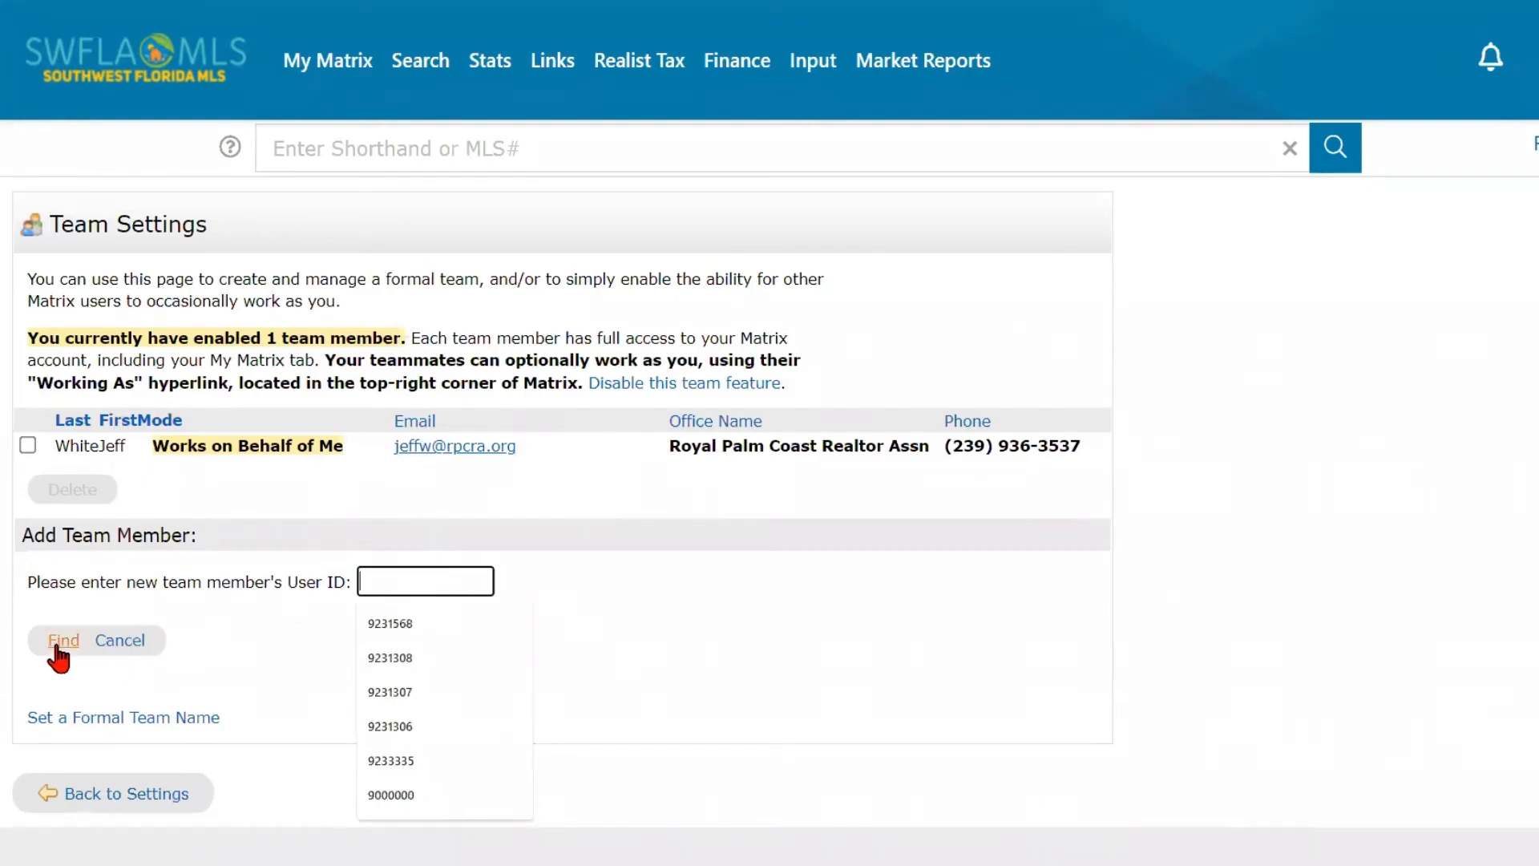
pyautogui.click(240, 475)
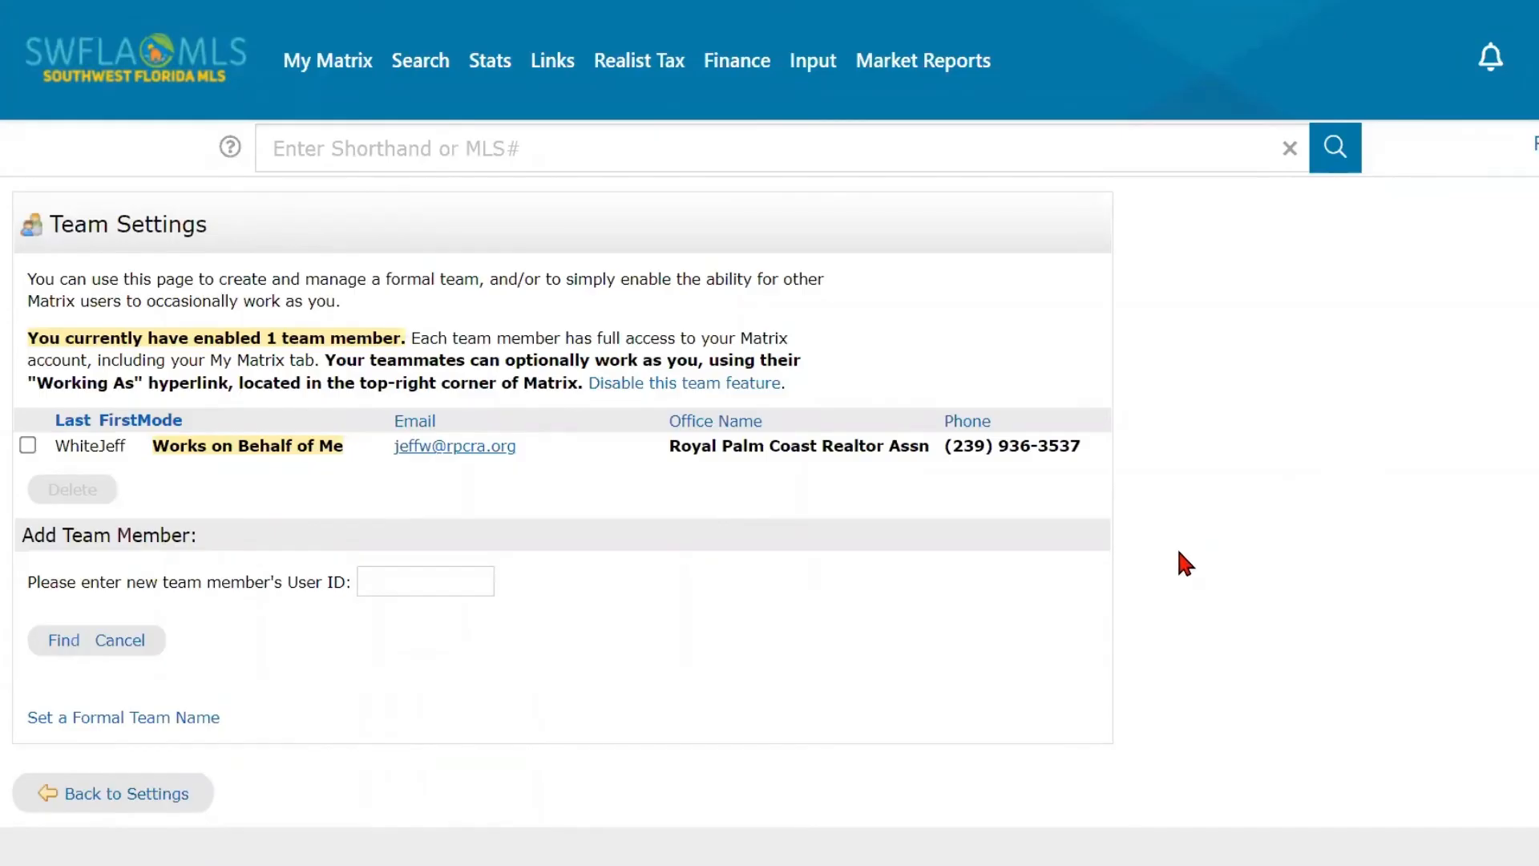
# - From the dashboard, switch to working as the other team member and back to the original agent
pyautogui.moveTo(332, 72)
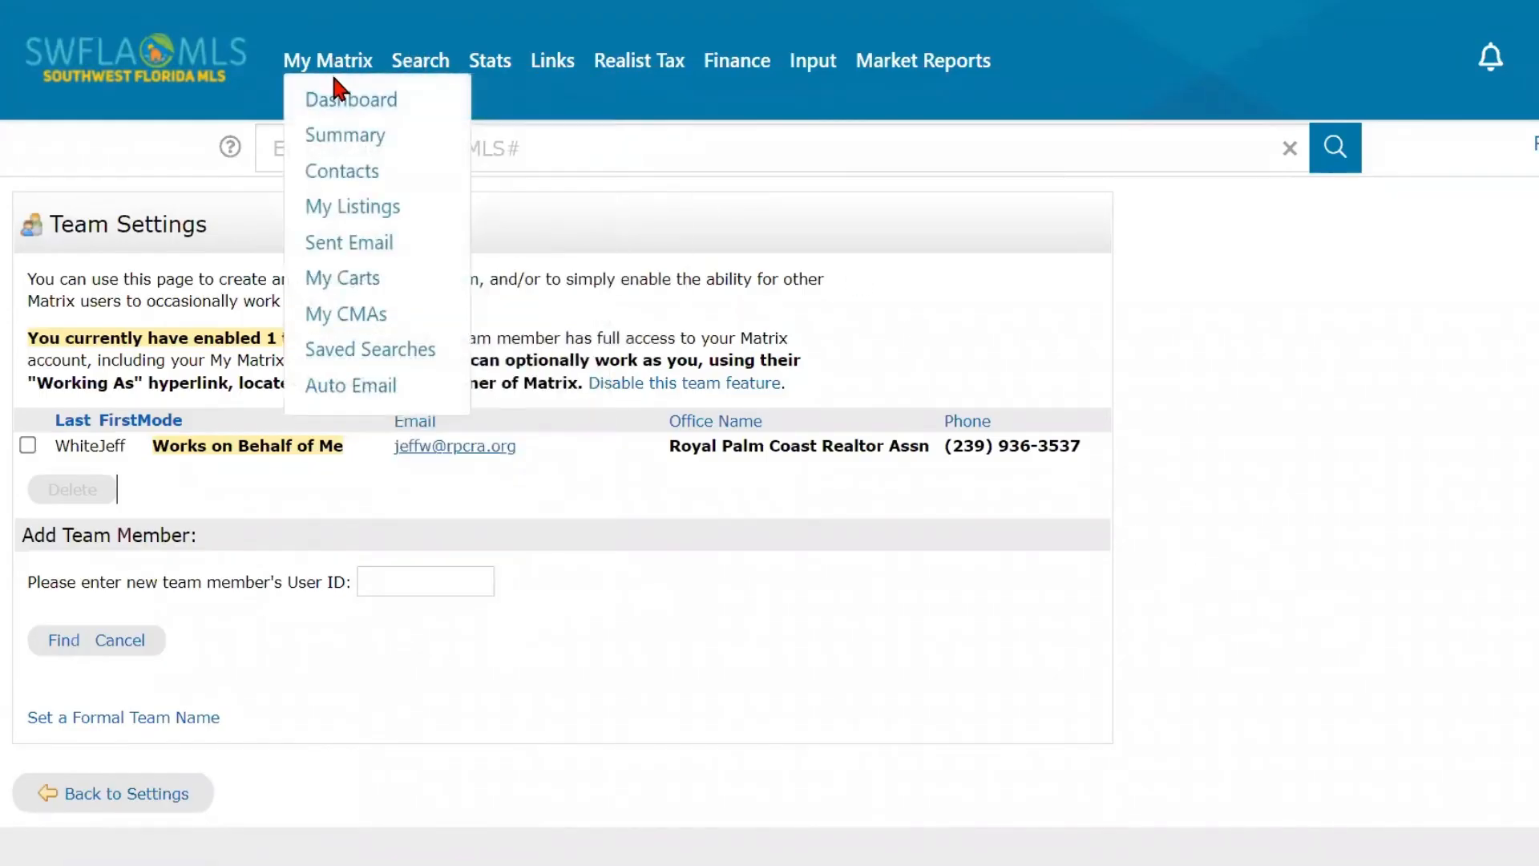
pyautogui.click(334, 104)
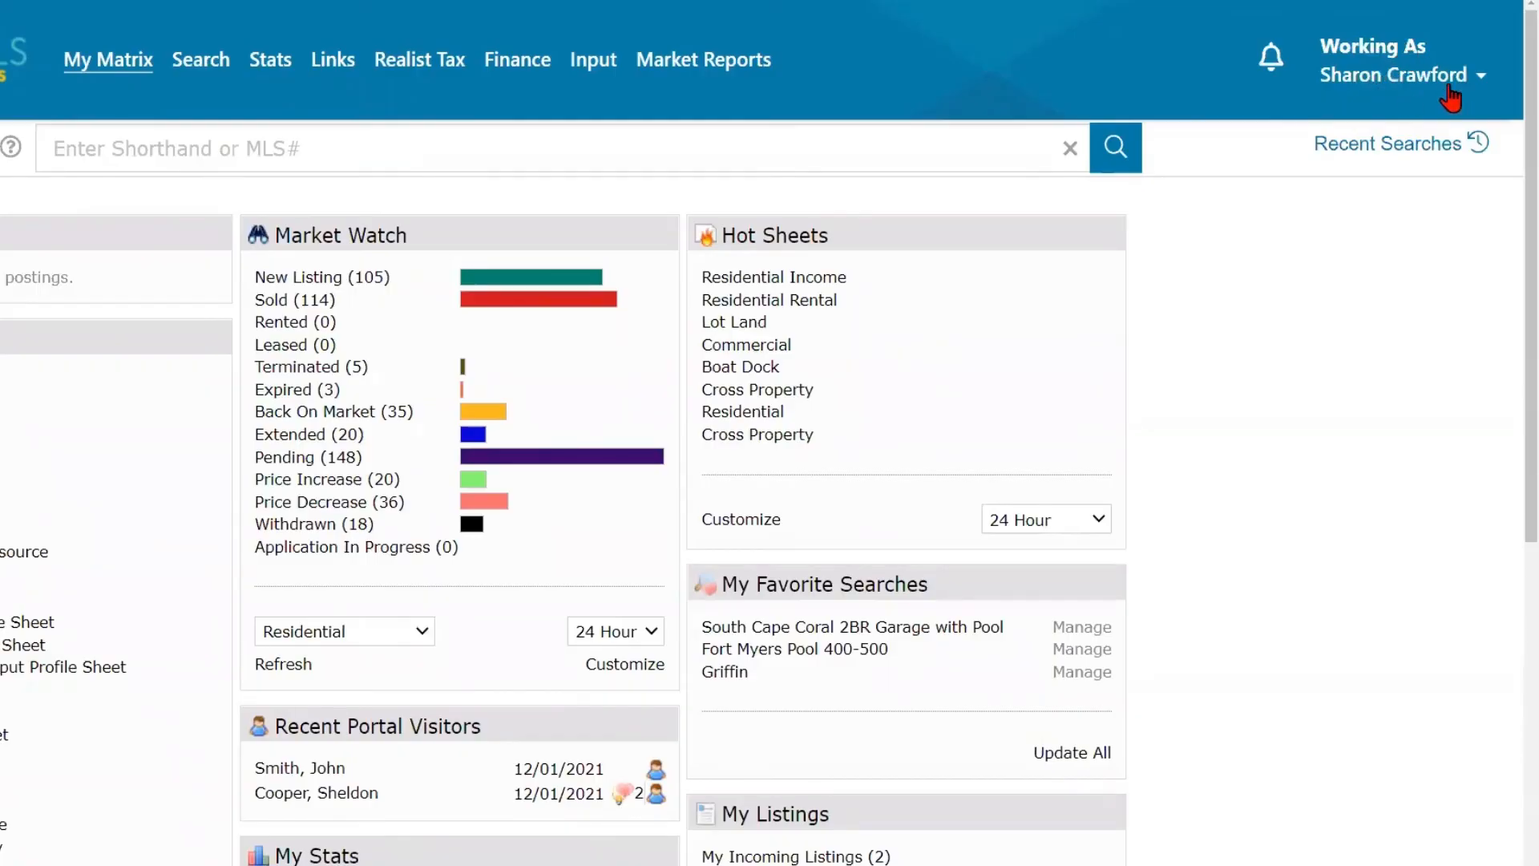
pyautogui.click(1448, 83)
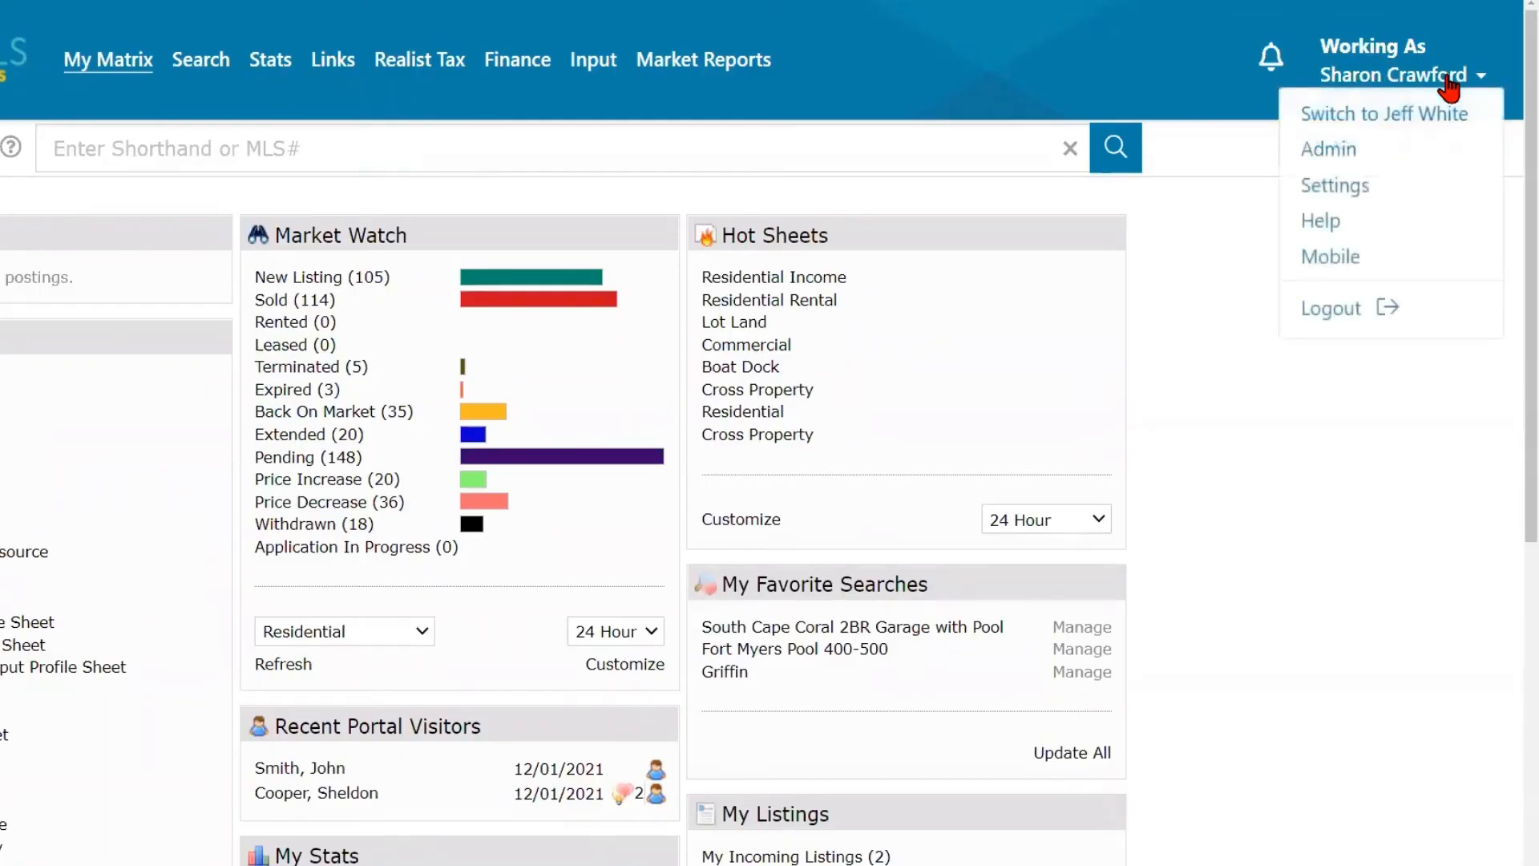
pyautogui.click(1427, 124)
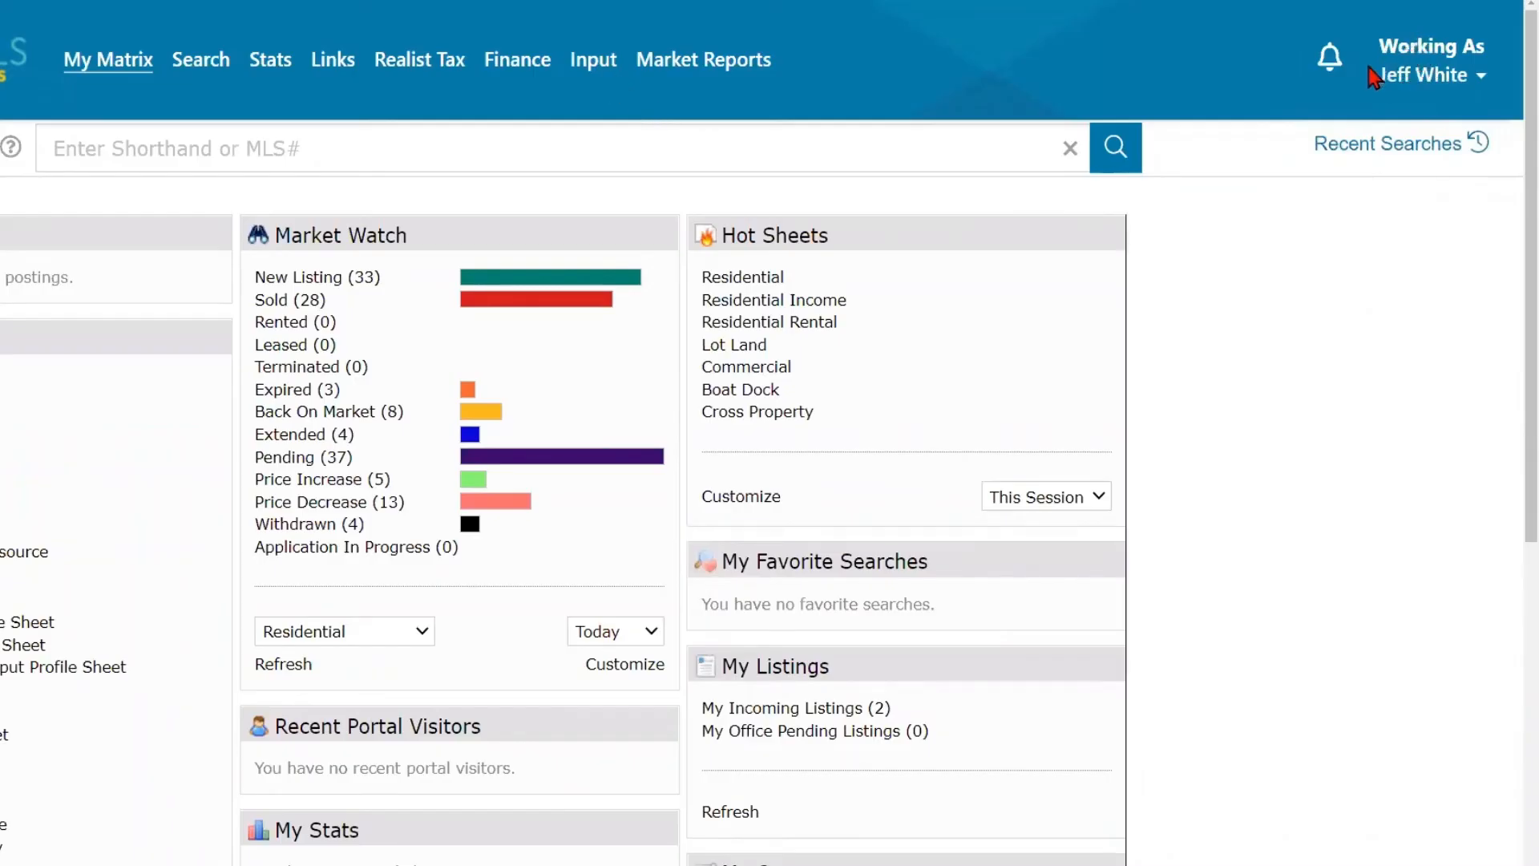
pyautogui.click(1426, 80)
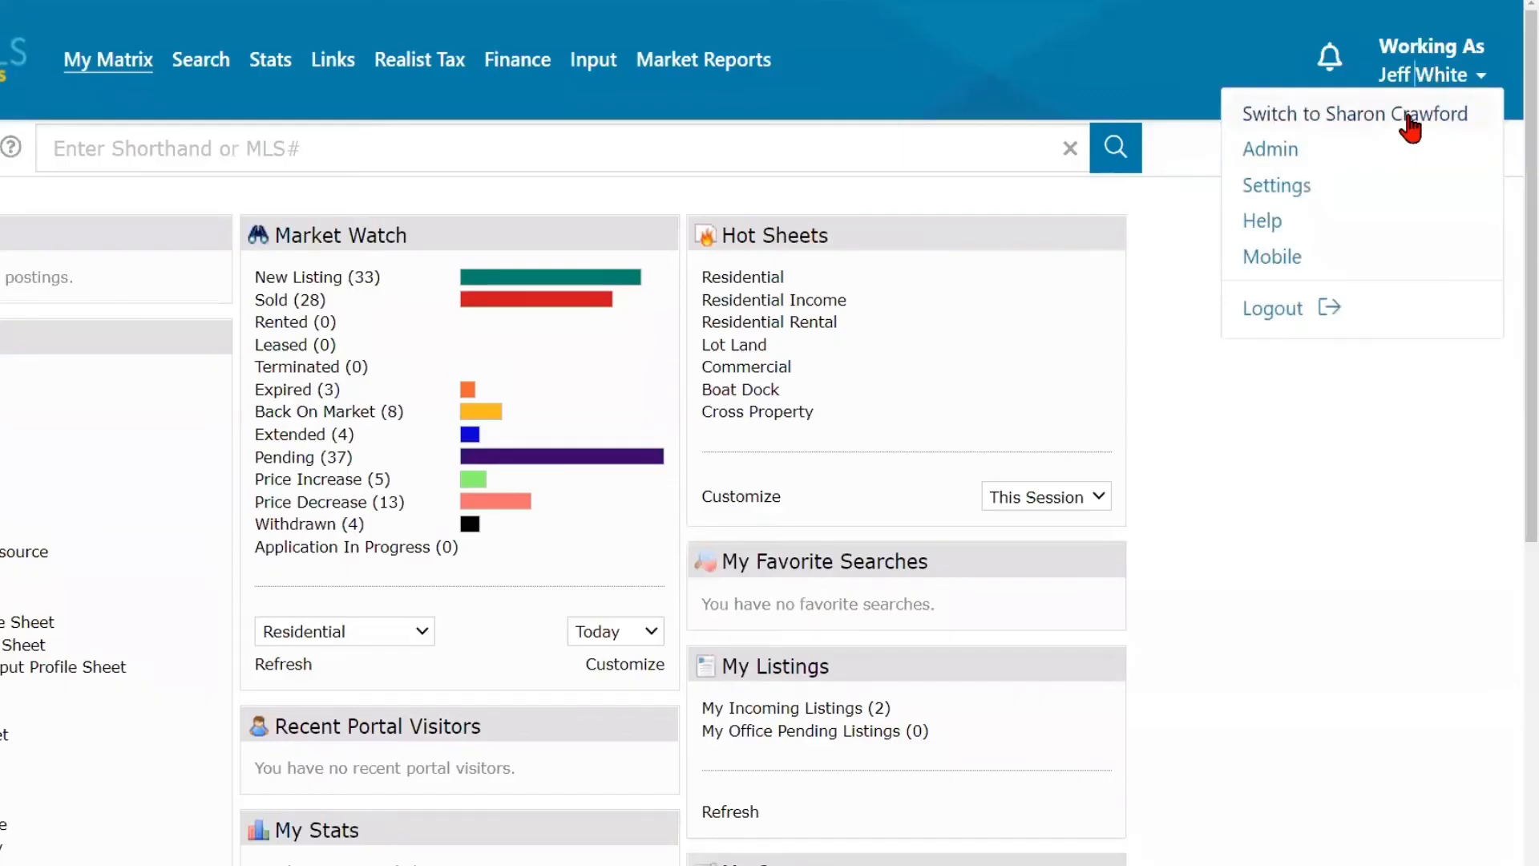
pyautogui.click(1410, 119)
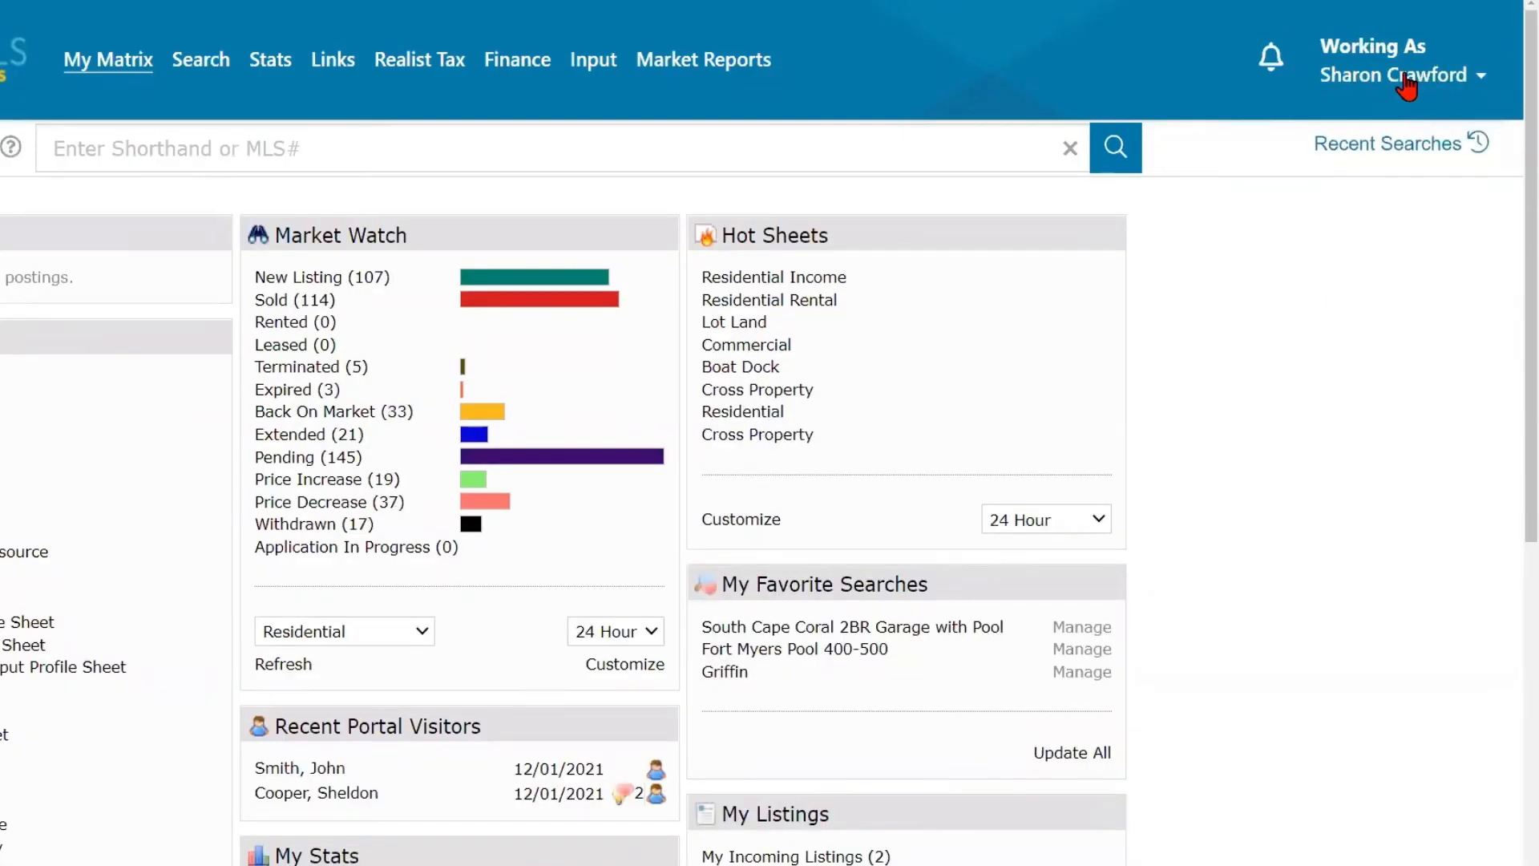
# - Generate the Historic Sales x Price Range preset chart in the Residential statistics
pyautogui.moveTo(264, 56)
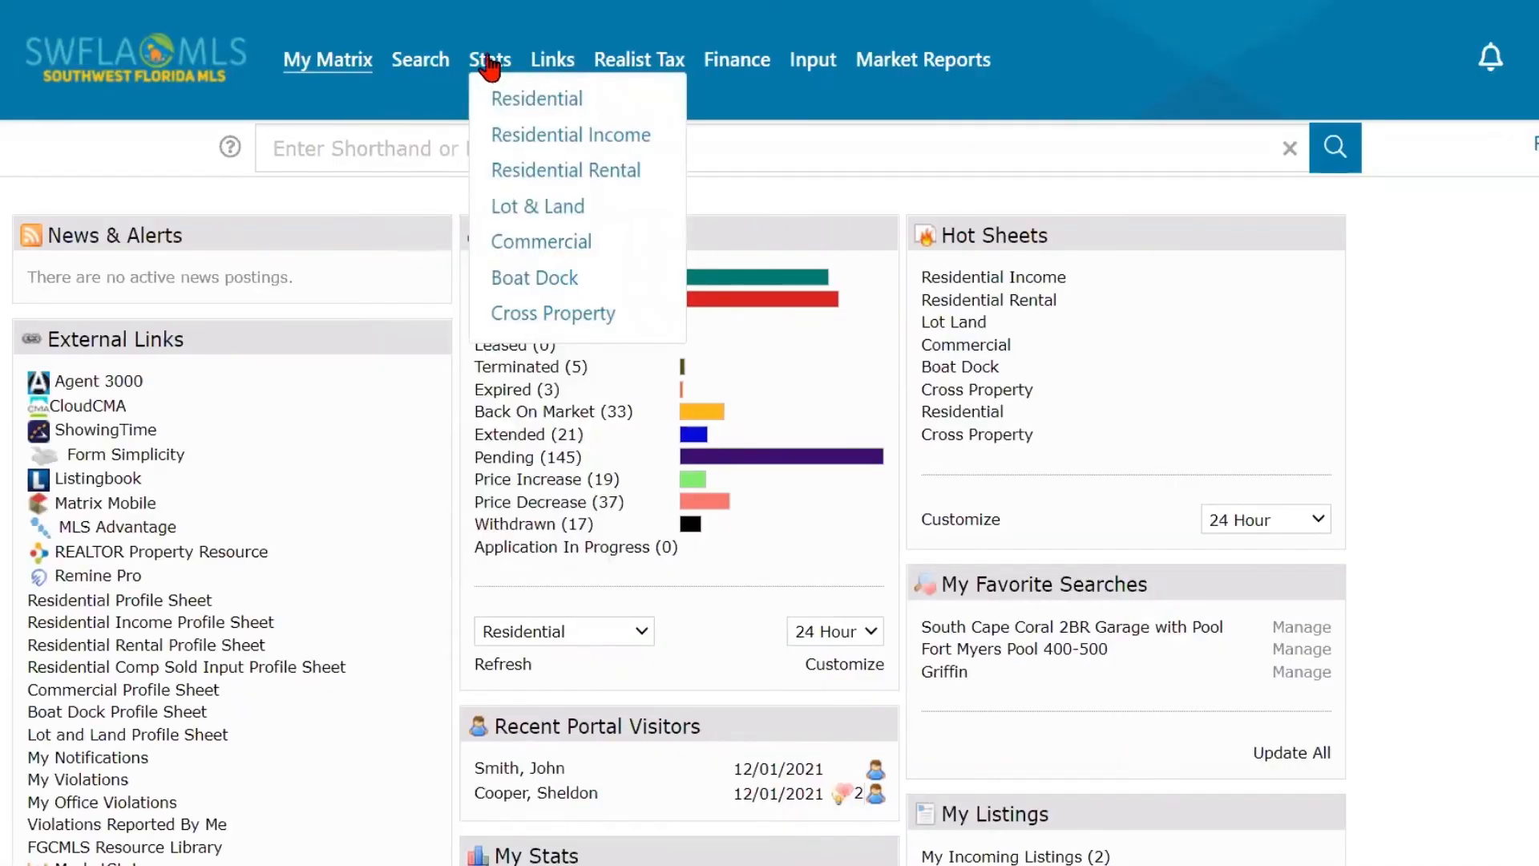
pyautogui.click(521, 100)
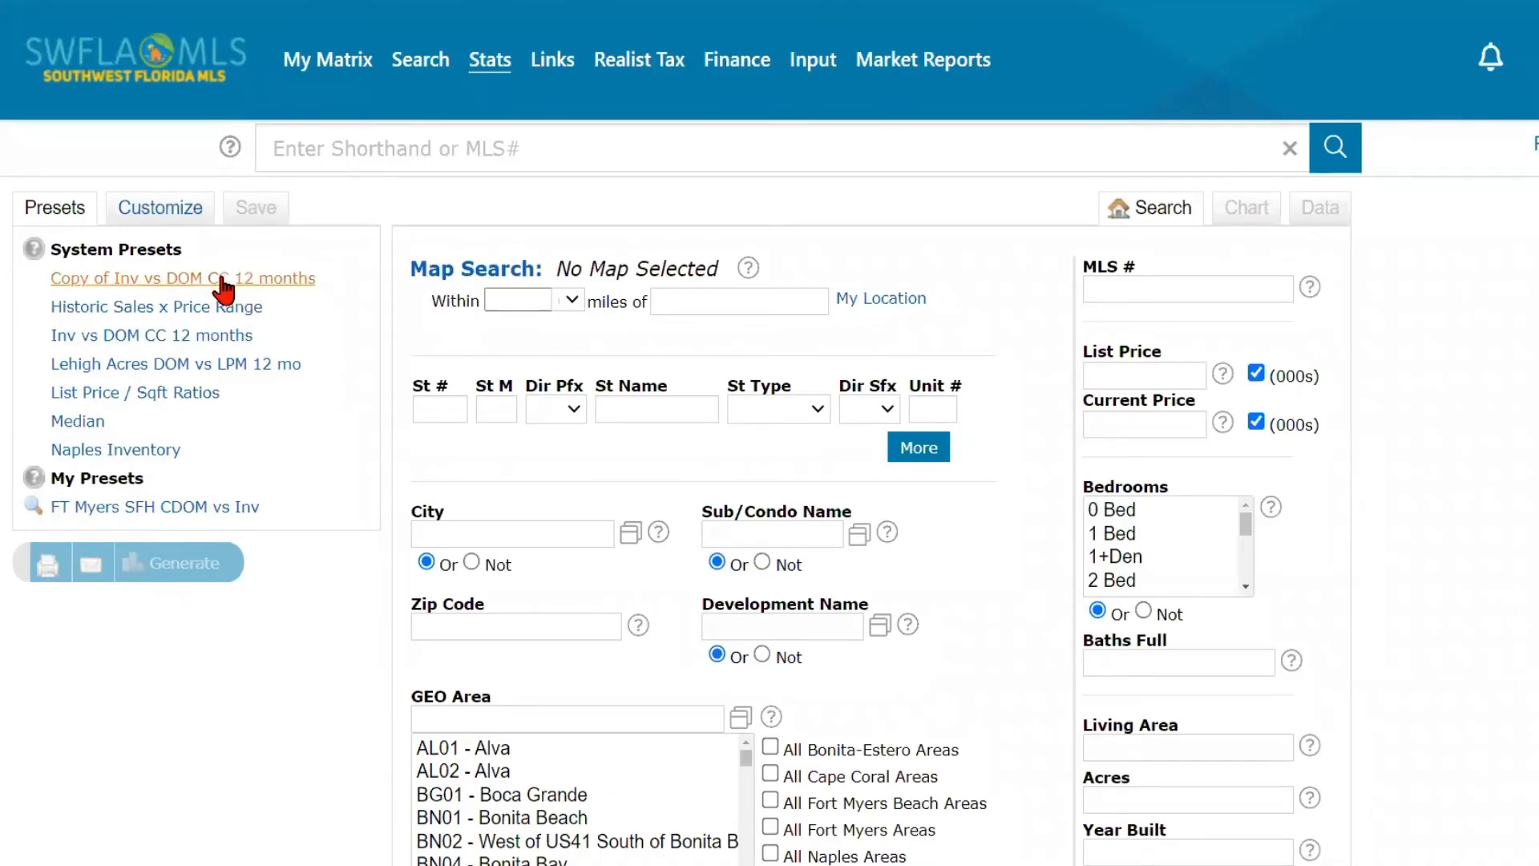
pyautogui.click(137, 304)
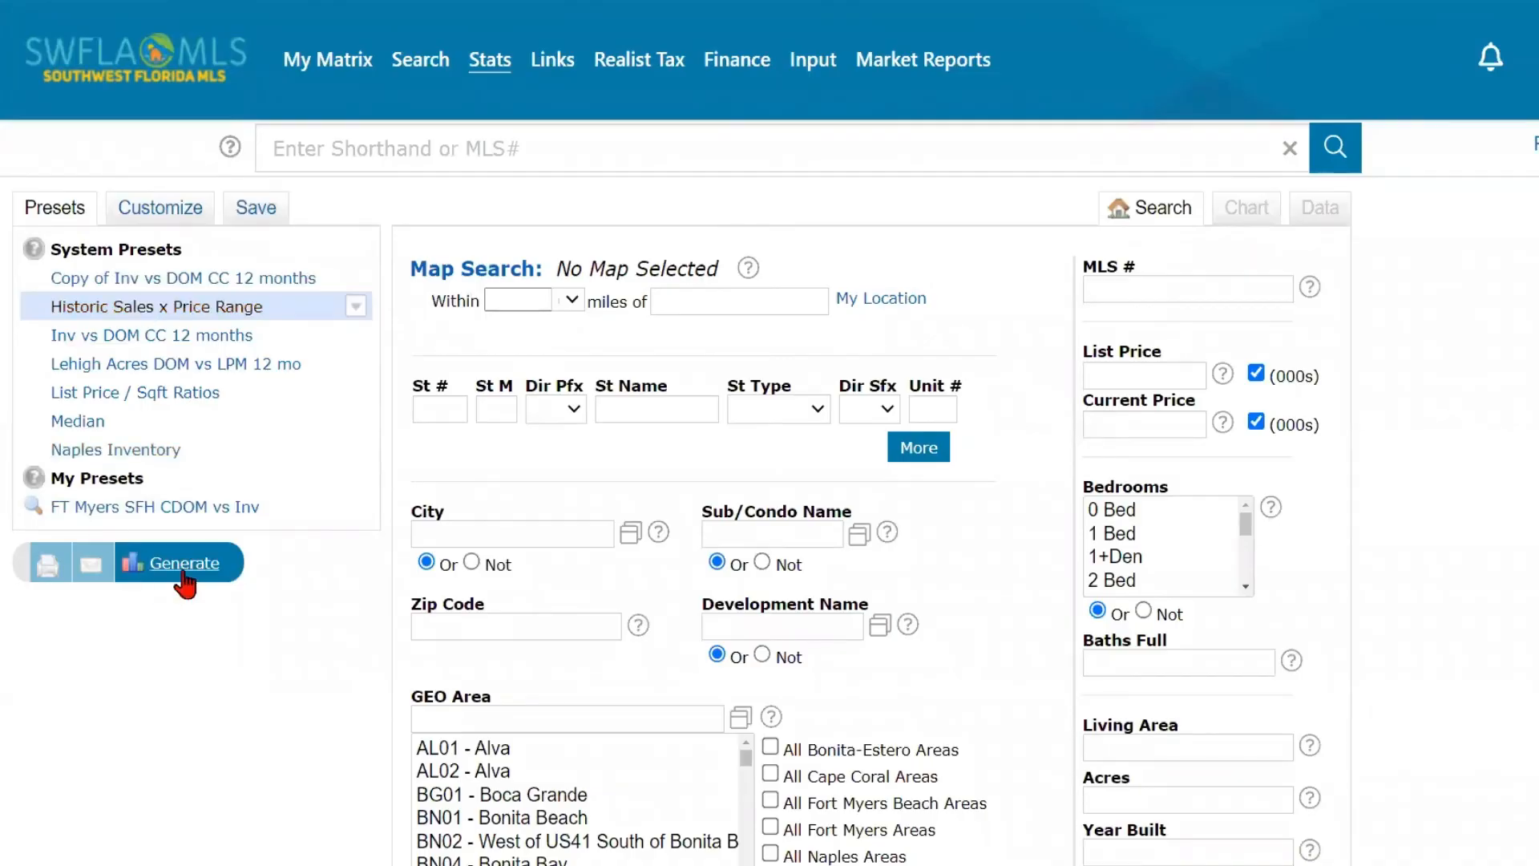
pyautogui.click(184, 564)
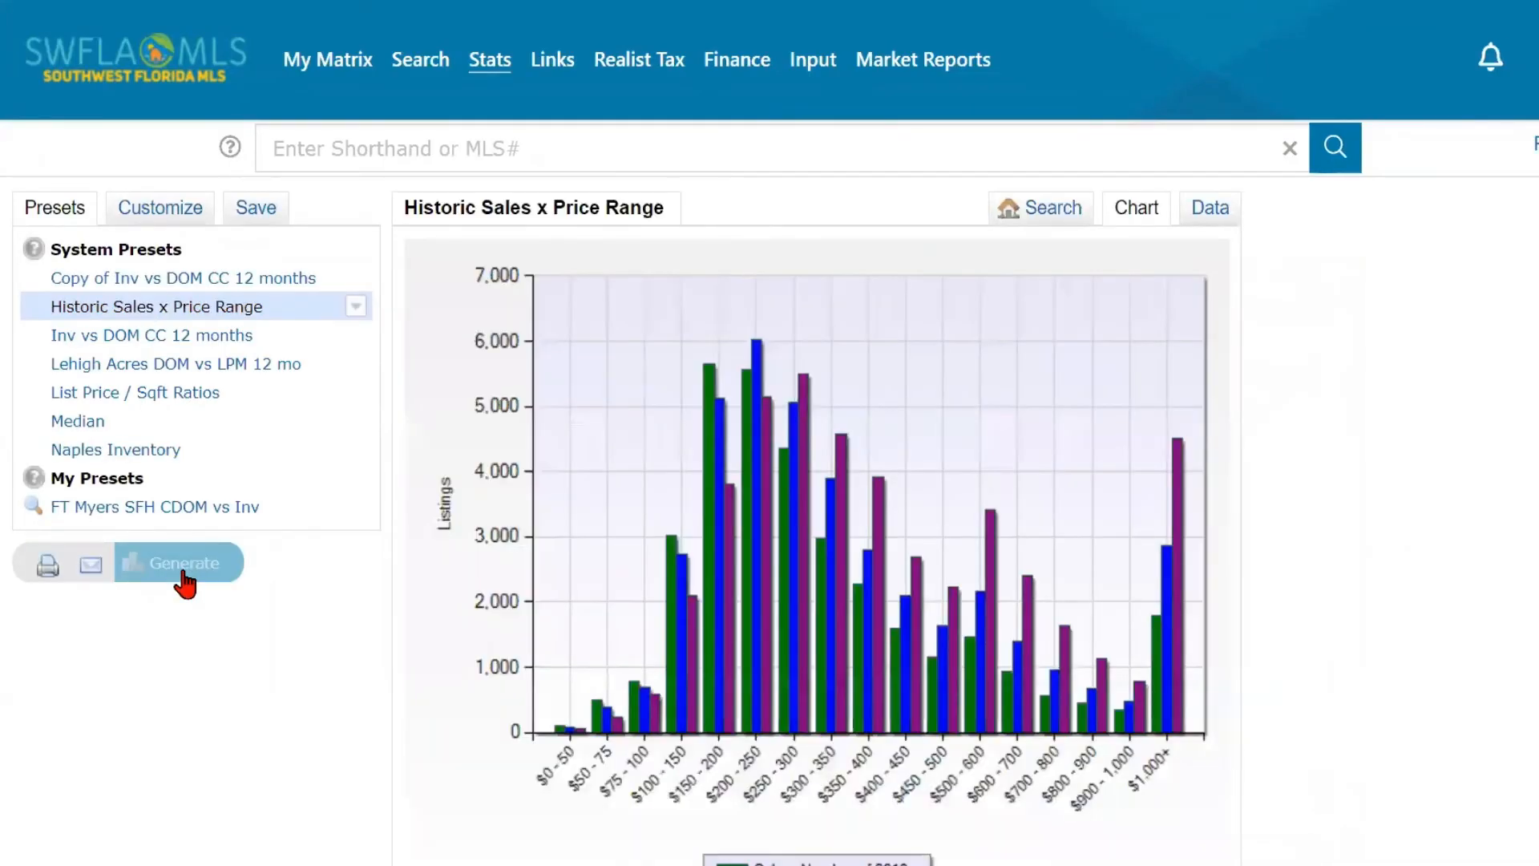
# - Examine the Historic Sales x Price Range chart and its legend, and read the same statistics as a data table
pyautogui.moveTo(874, 583)
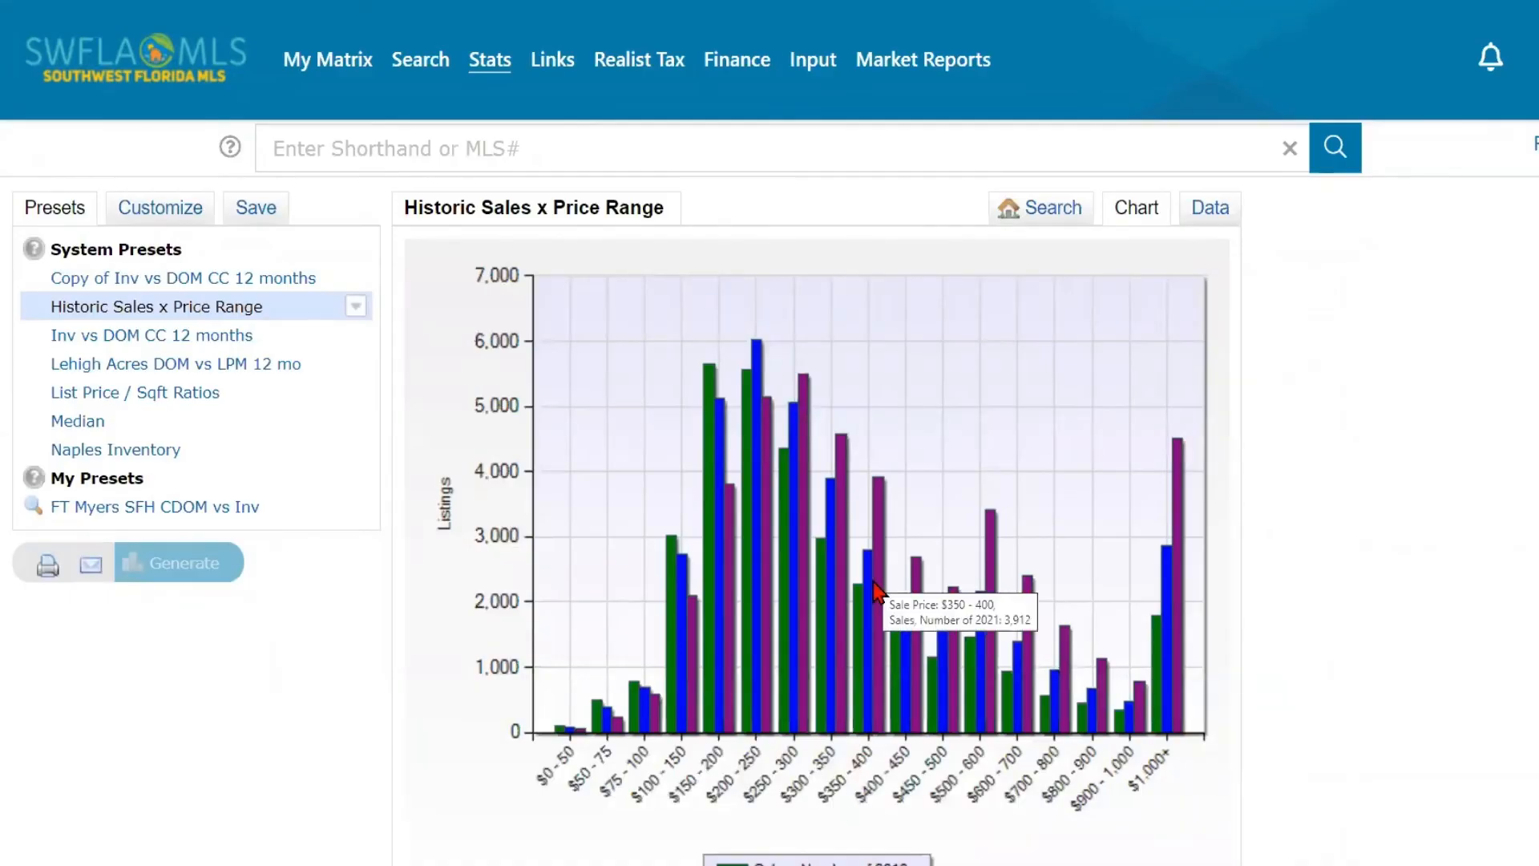
pyautogui.scroll(-4, 873, 591)
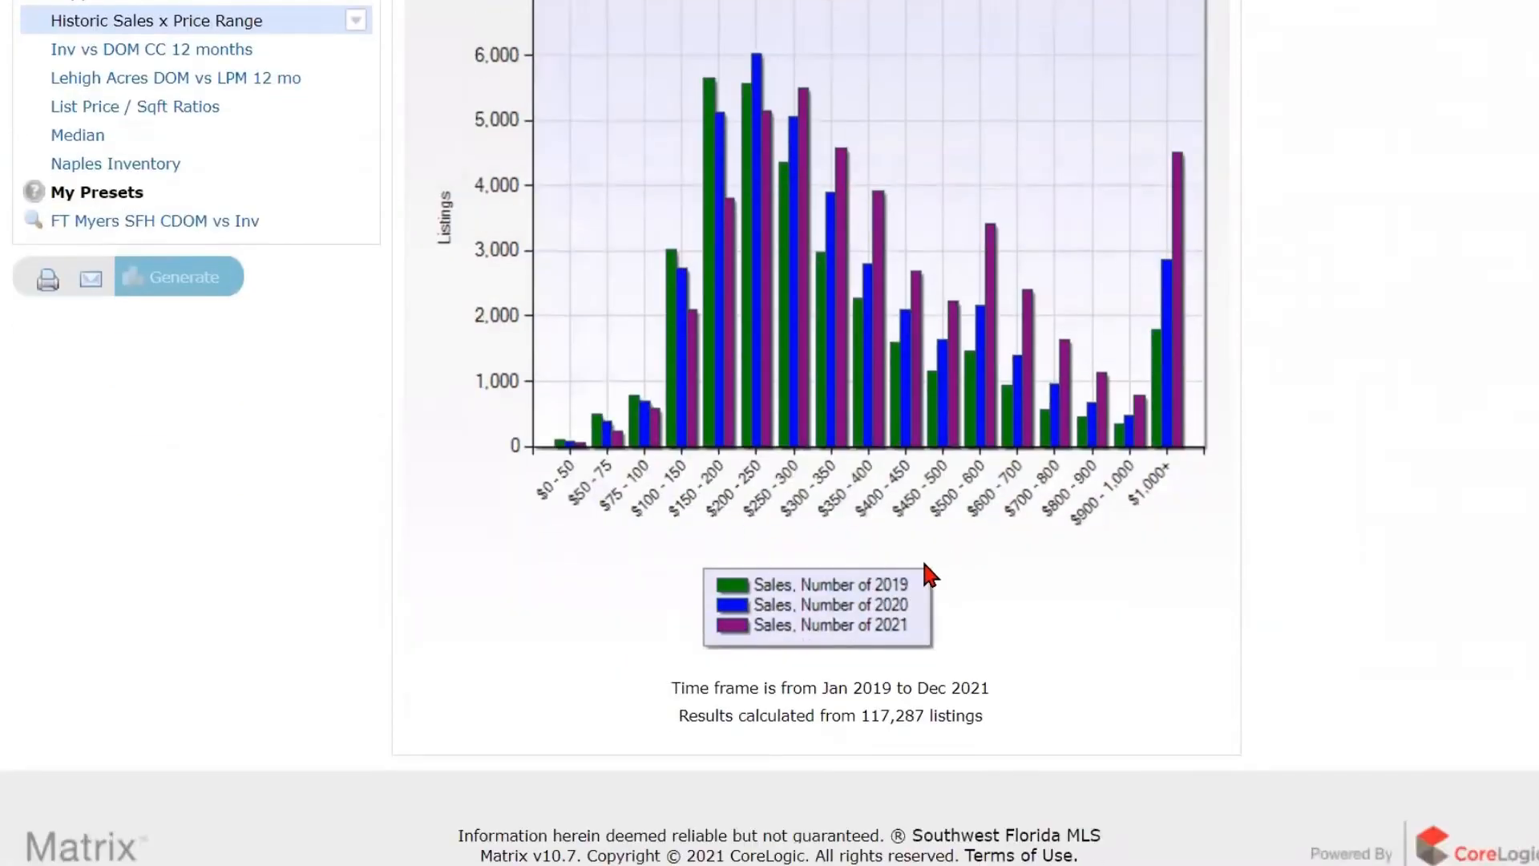
pyautogui.scroll(3, 928, 573)
pyautogui.scroll(-1, 929, 574)
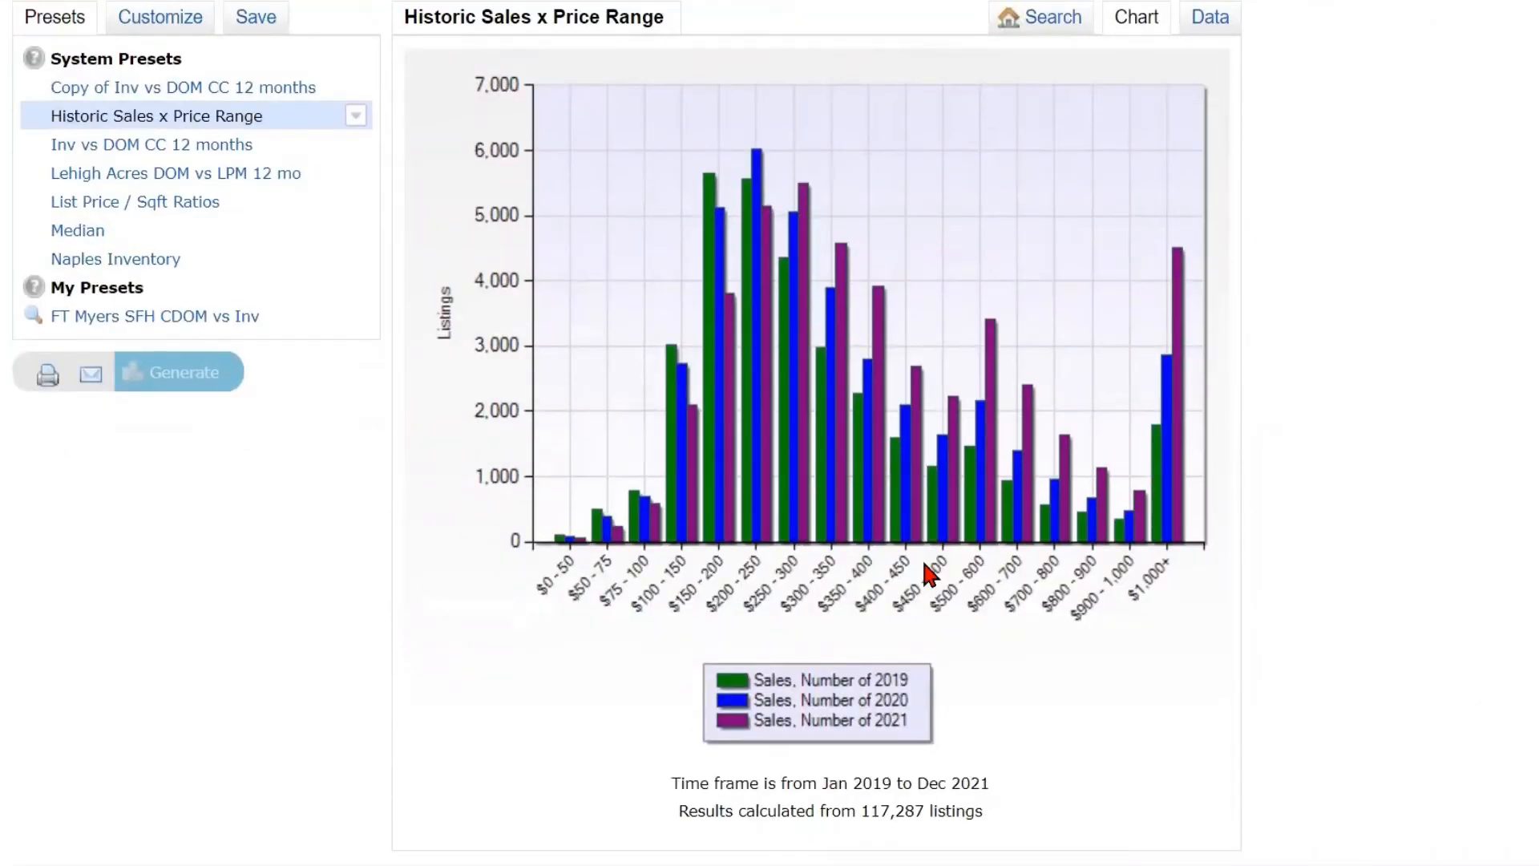
pyautogui.scroll(2, 922, 558)
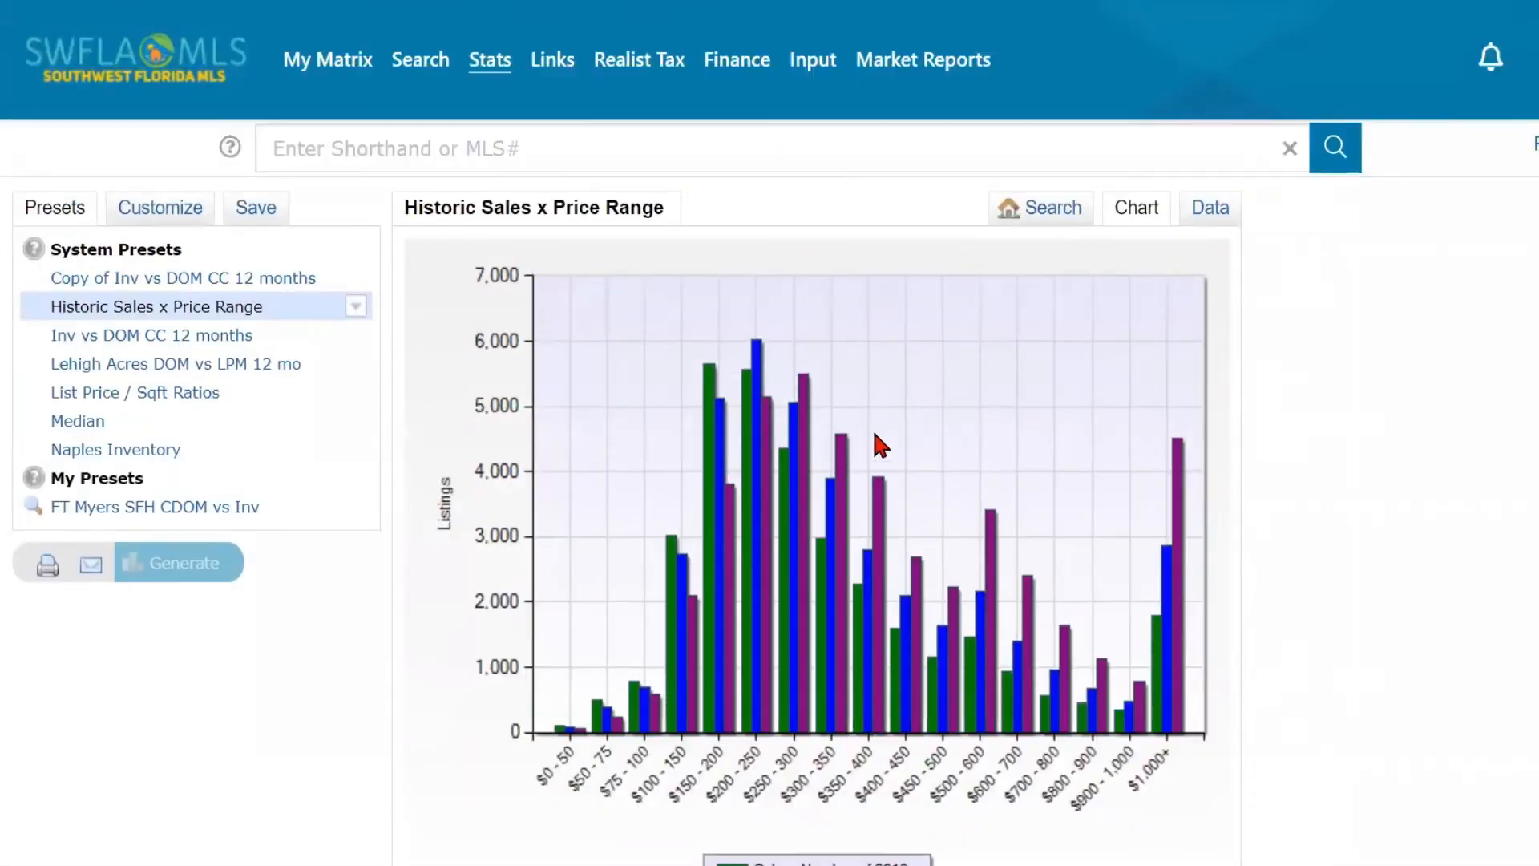
pyautogui.click(1202, 210)
pyautogui.scroll(-3, 1053, 479)
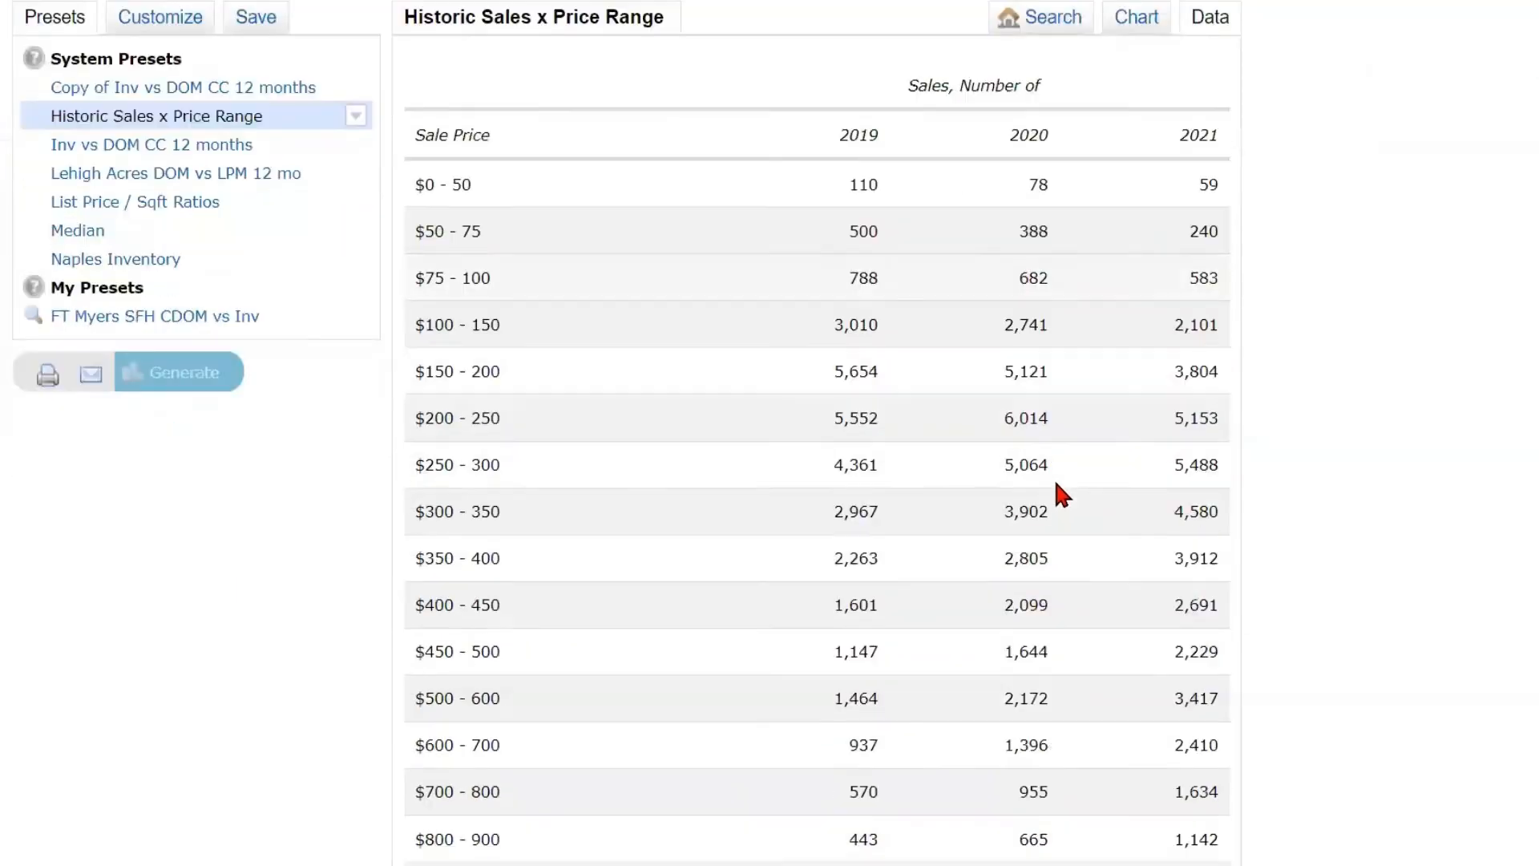
# - Compare the yearly sales counts per price range in the Historic Sales x Price Range data table with its chart and legend
pyautogui.scroll(-1, 1055, 482)
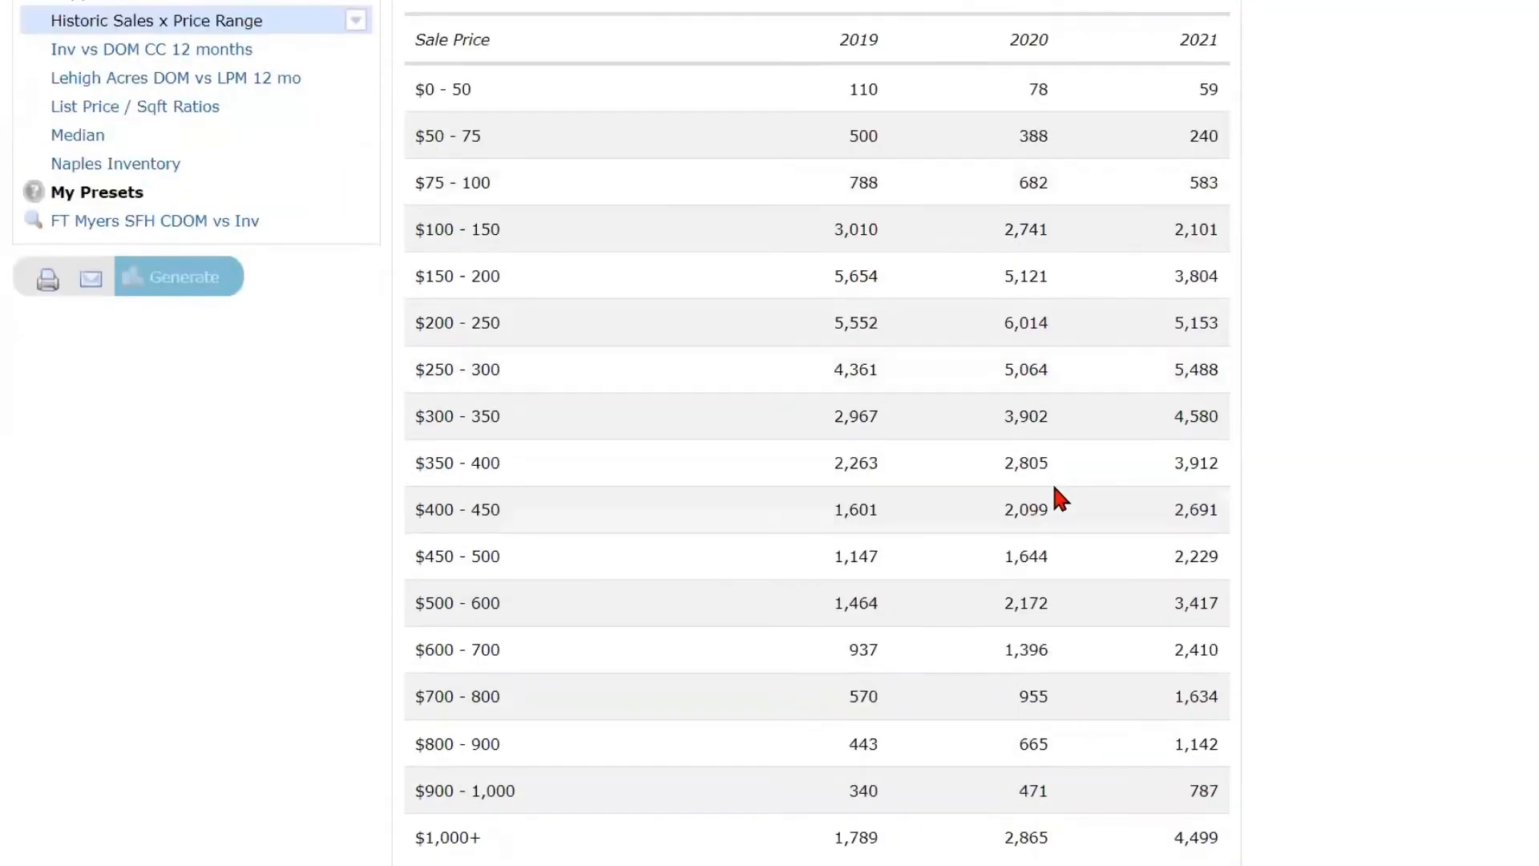
pyautogui.scroll(-2, 1056, 498)
pyautogui.scroll(4, 1052, 498)
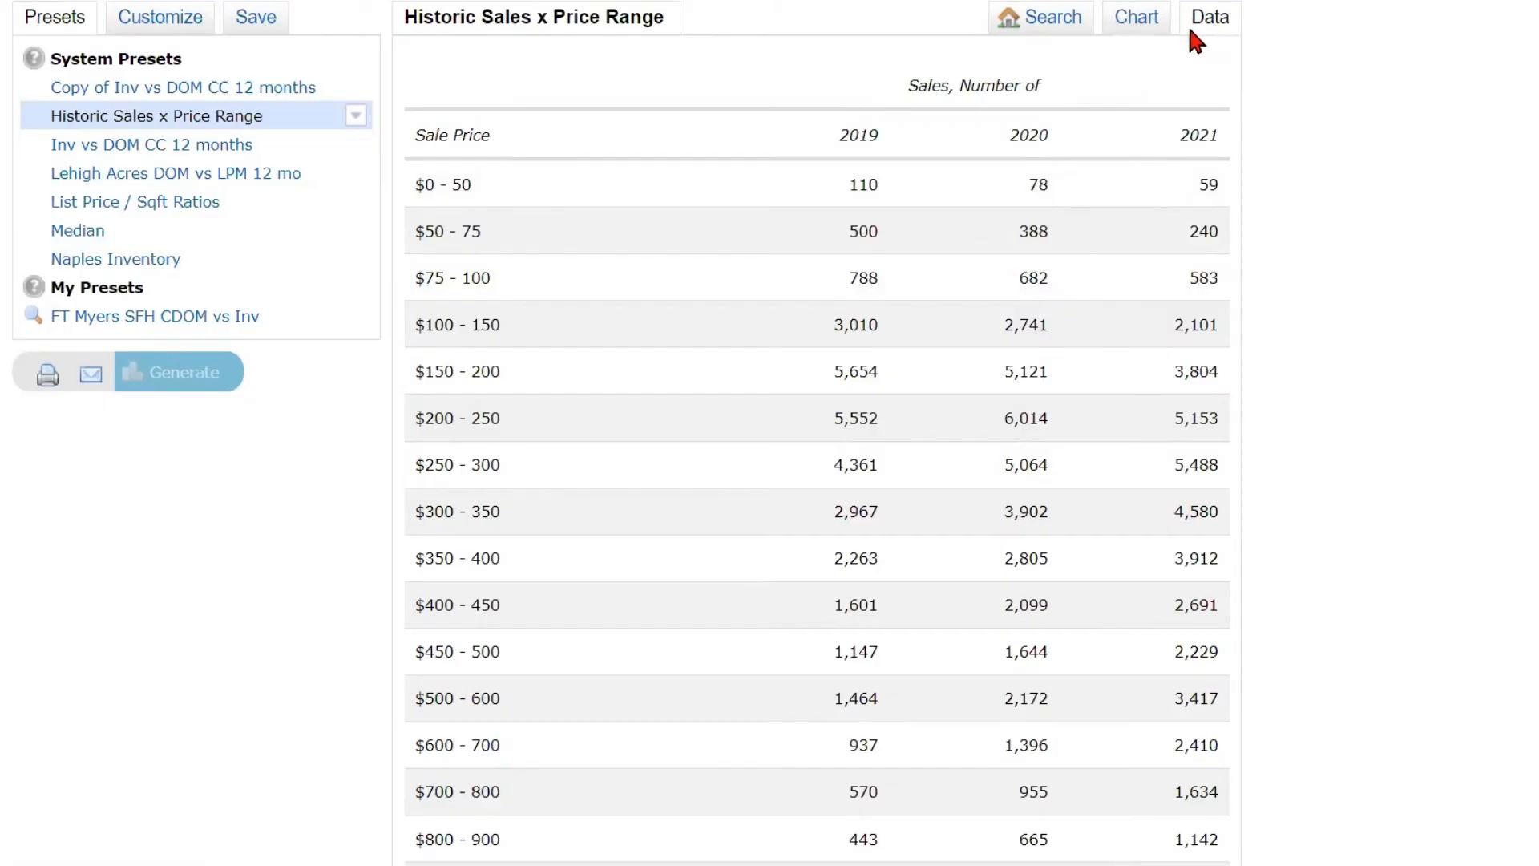
pyautogui.scroll(-3, 1058, 257)
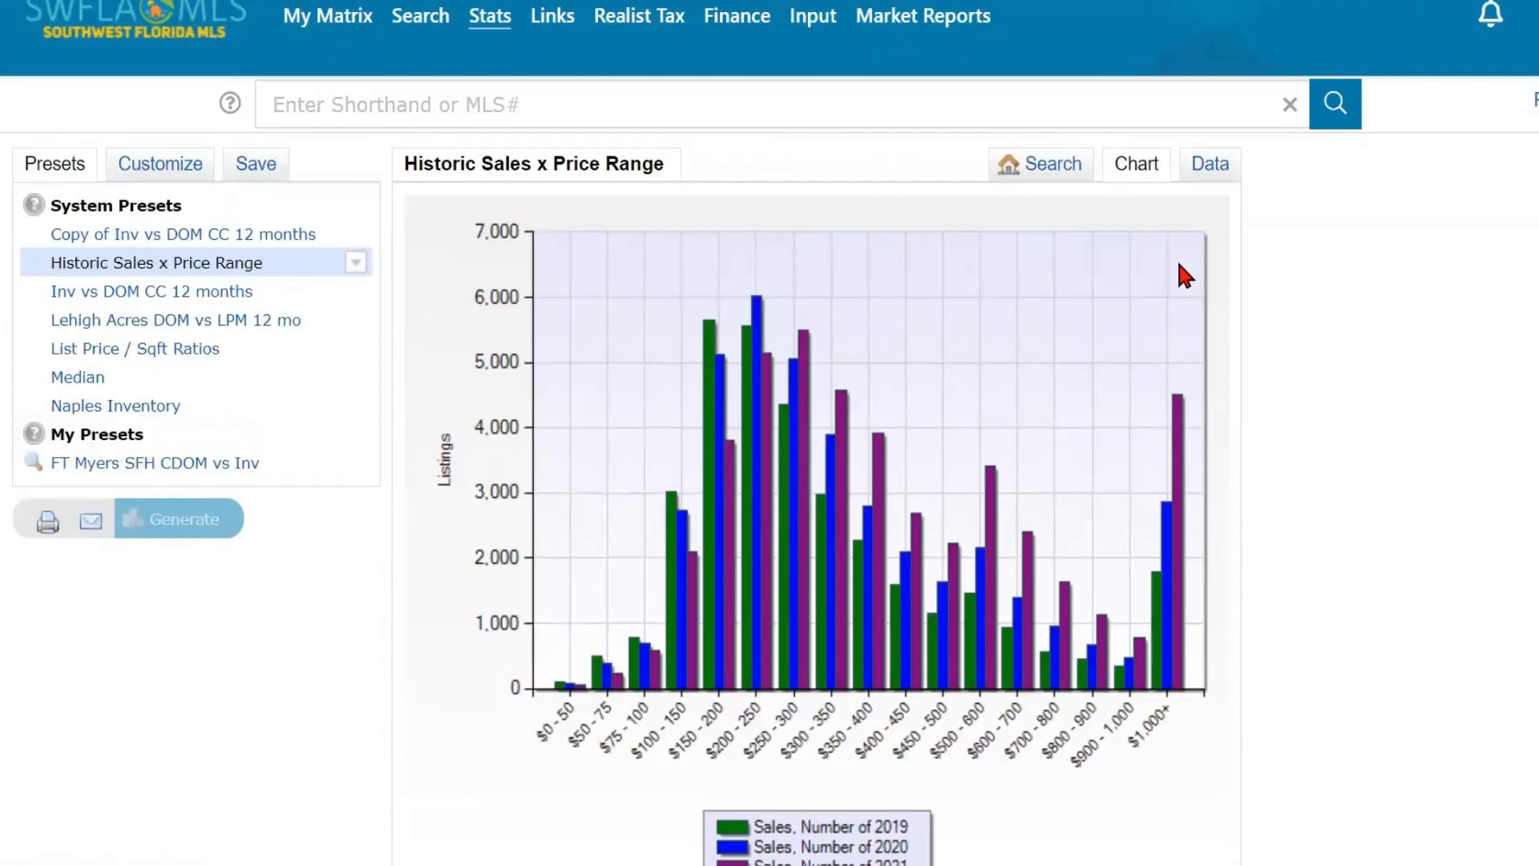
pyautogui.click(1211, 165)
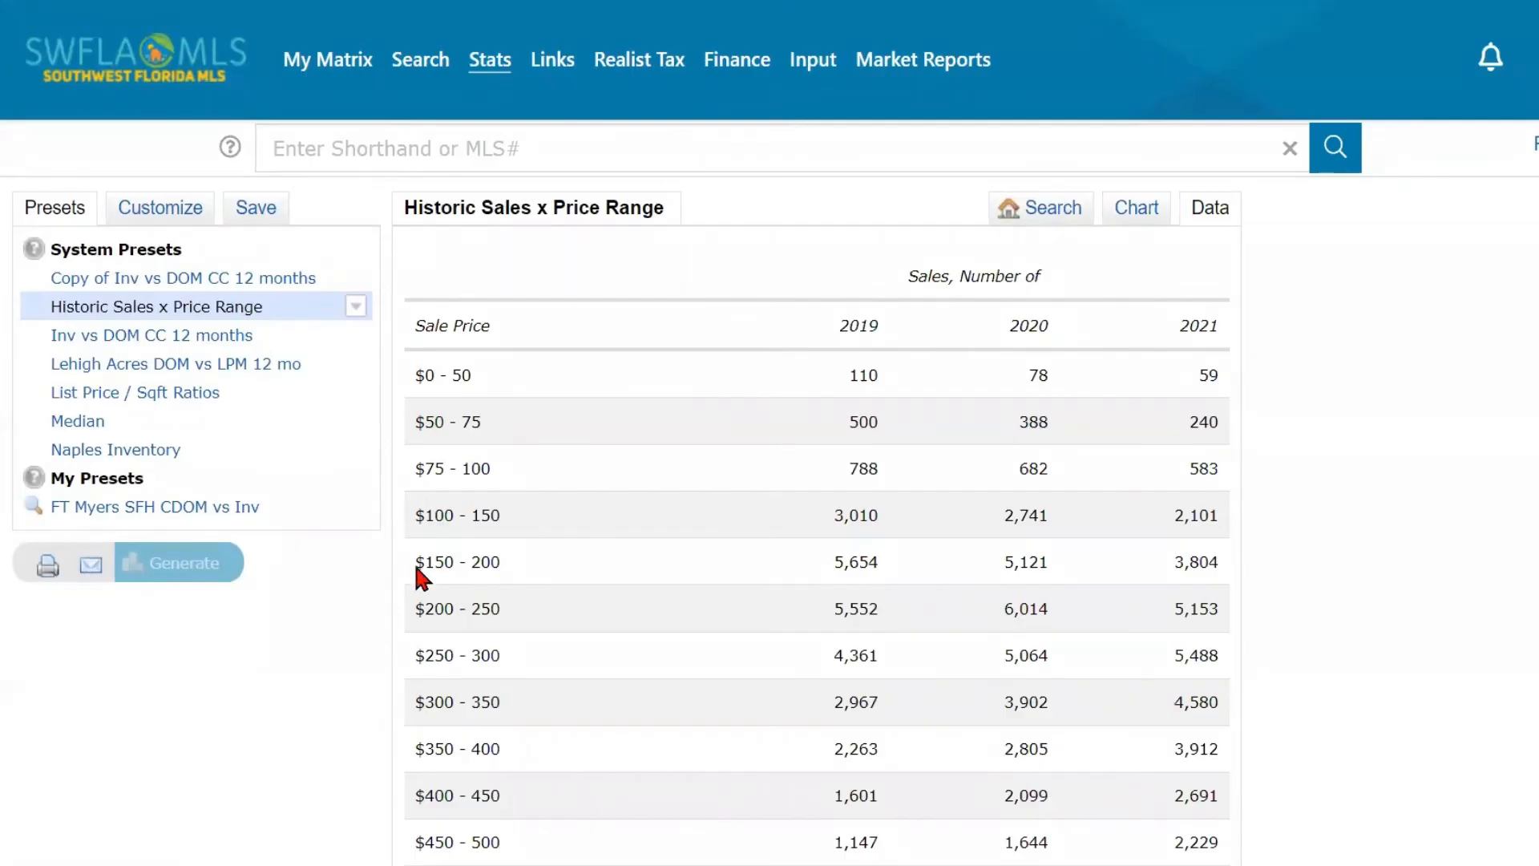
pyautogui.scroll(-1, 636, 536)
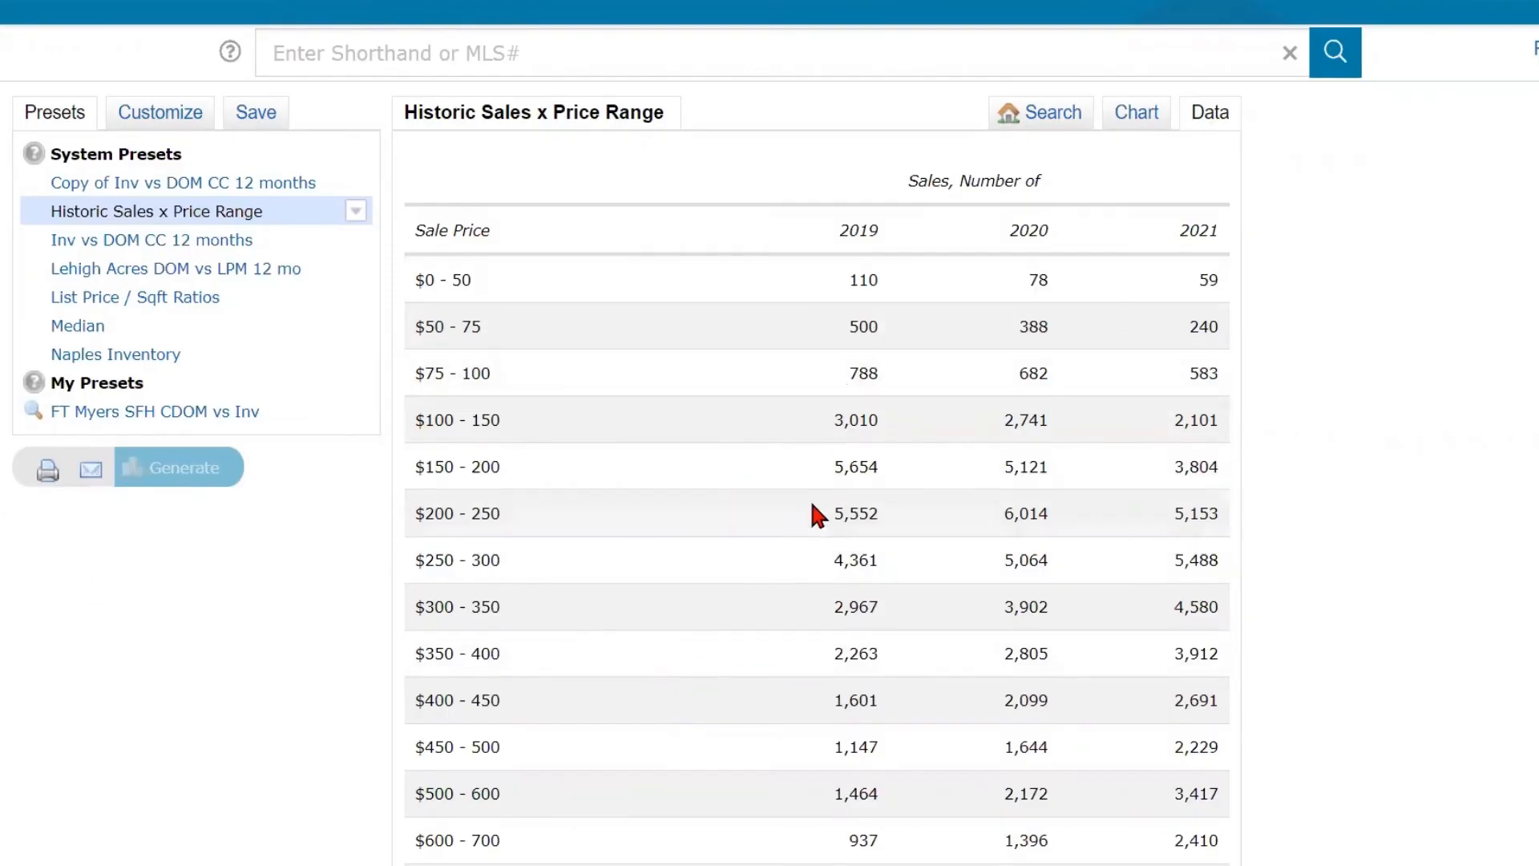
pyautogui.click(1136, 114)
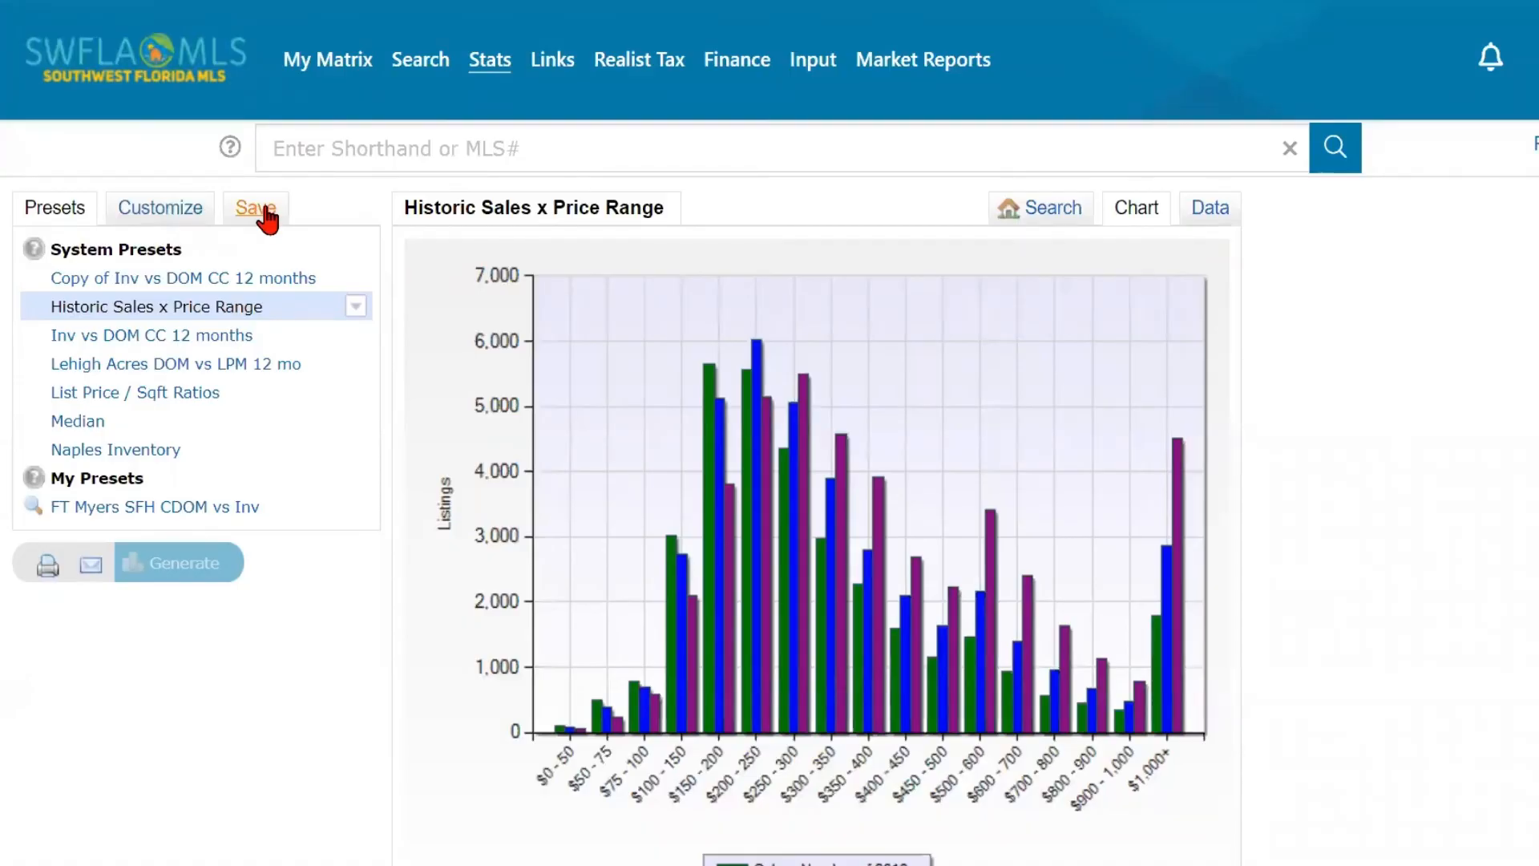
pyautogui.scroll(-1, 509, 473)
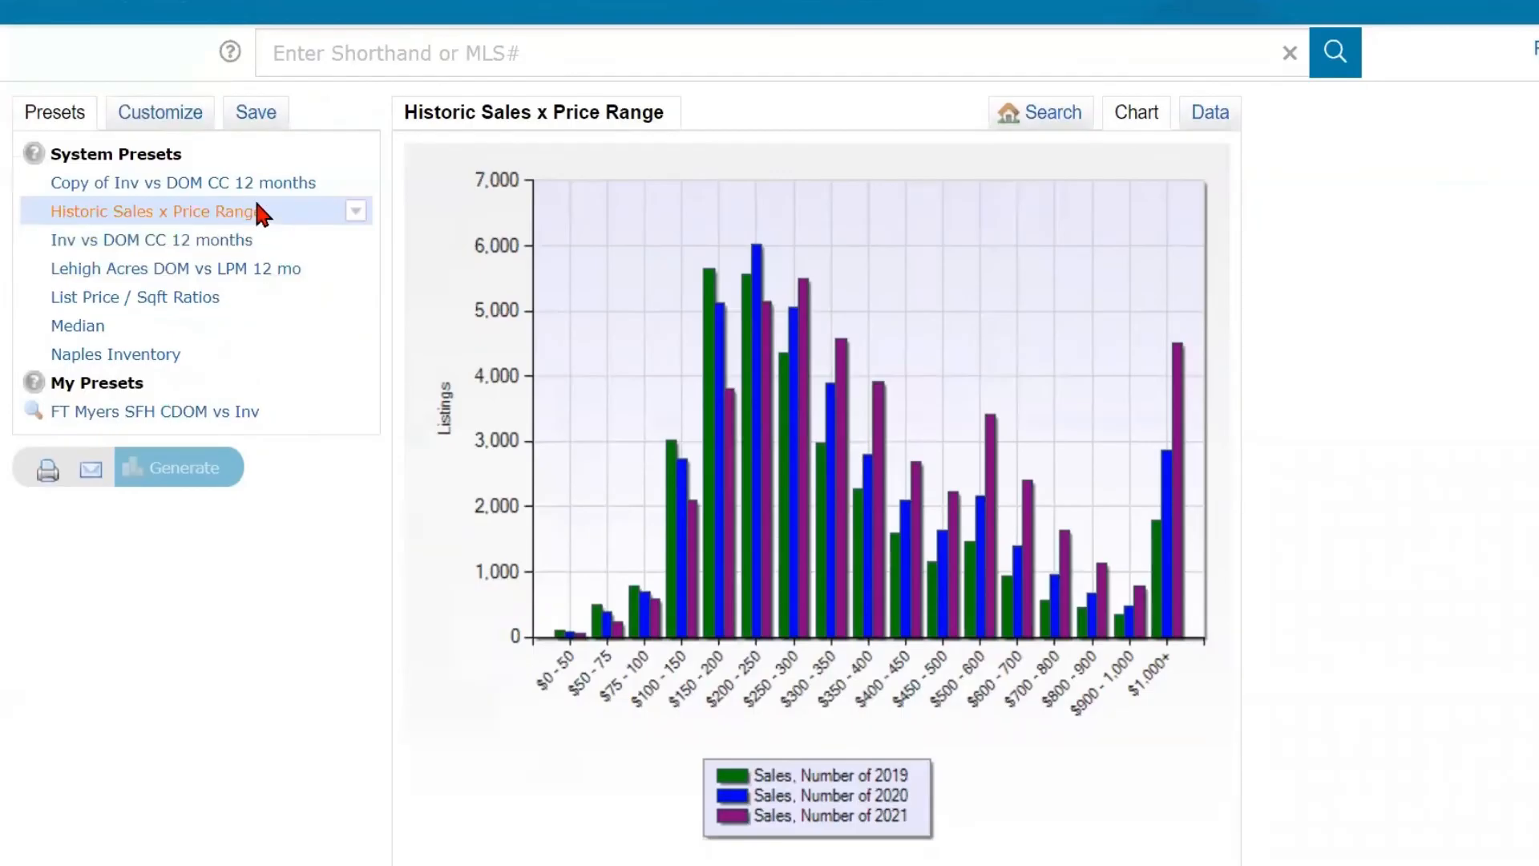
pyautogui.scroll(1, 249, 209)
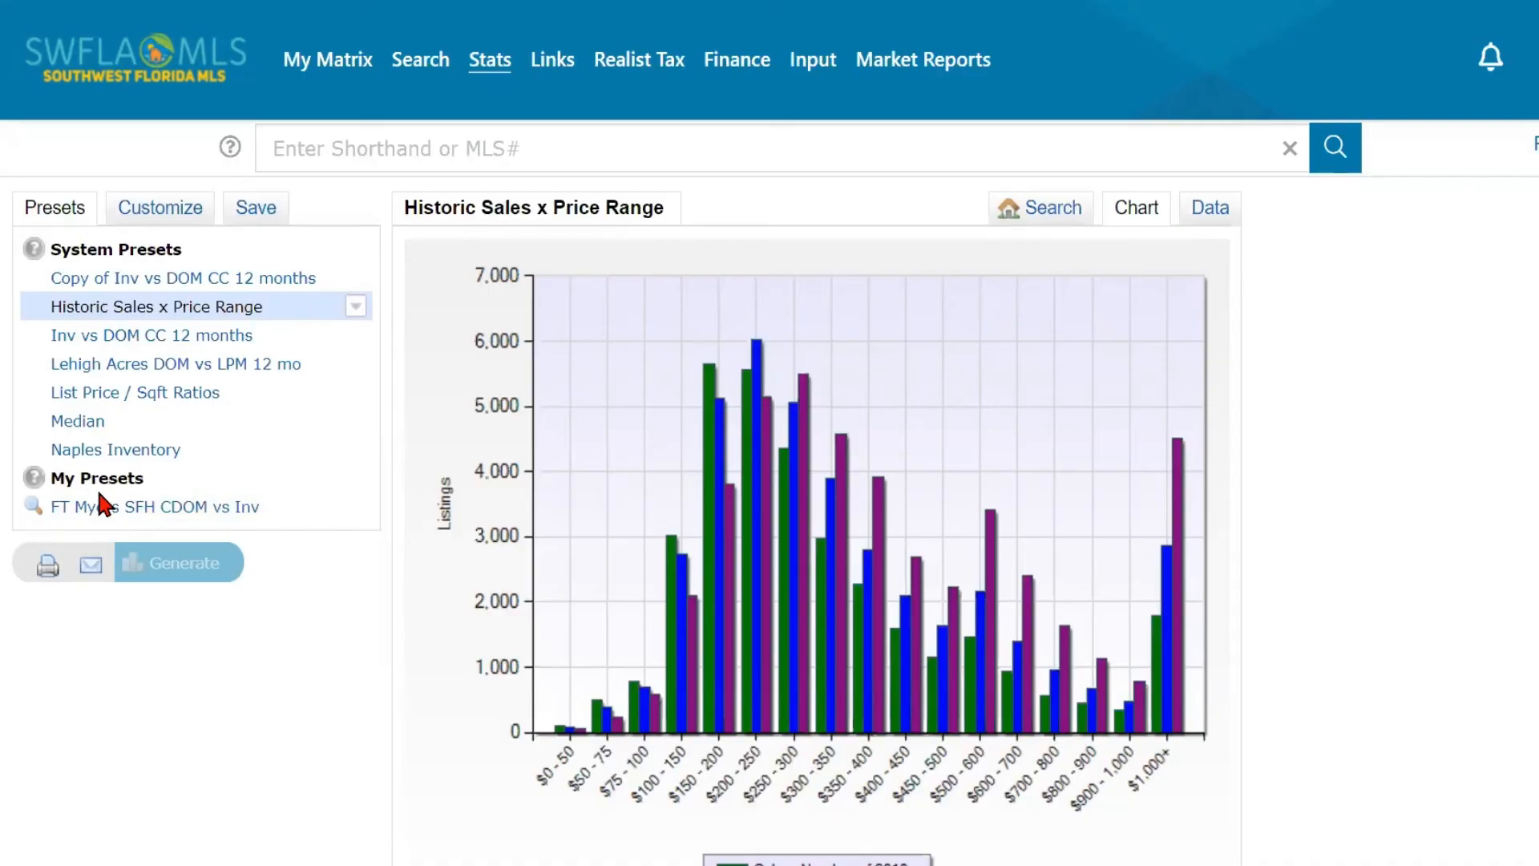
# - Customize the Historic Sales x Price Range preset by setting its time frame to Past 12 Months
pyautogui.click(169, 210)
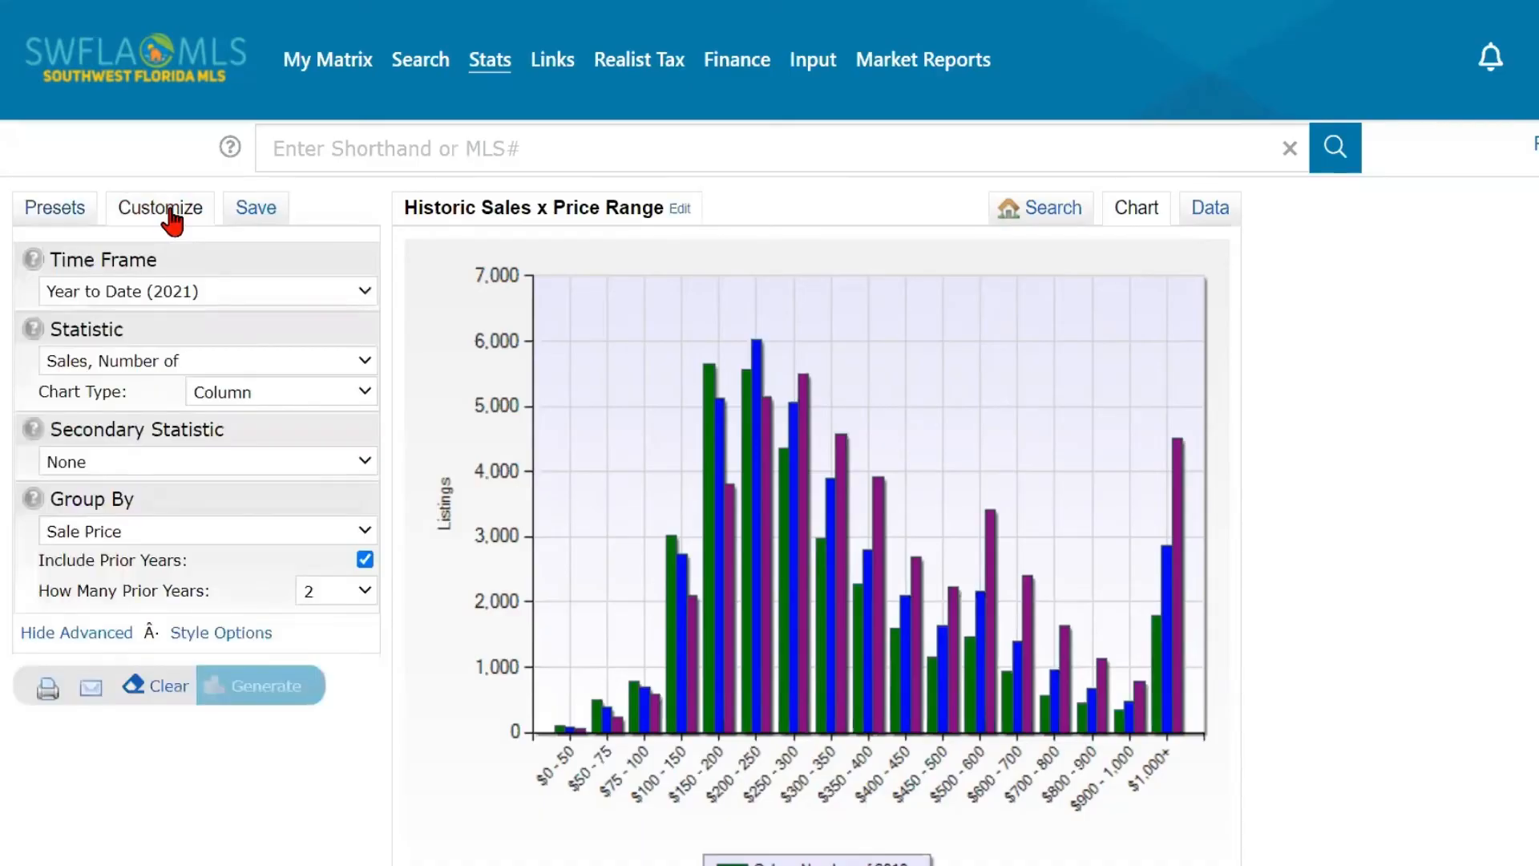
pyautogui.click(206, 293)
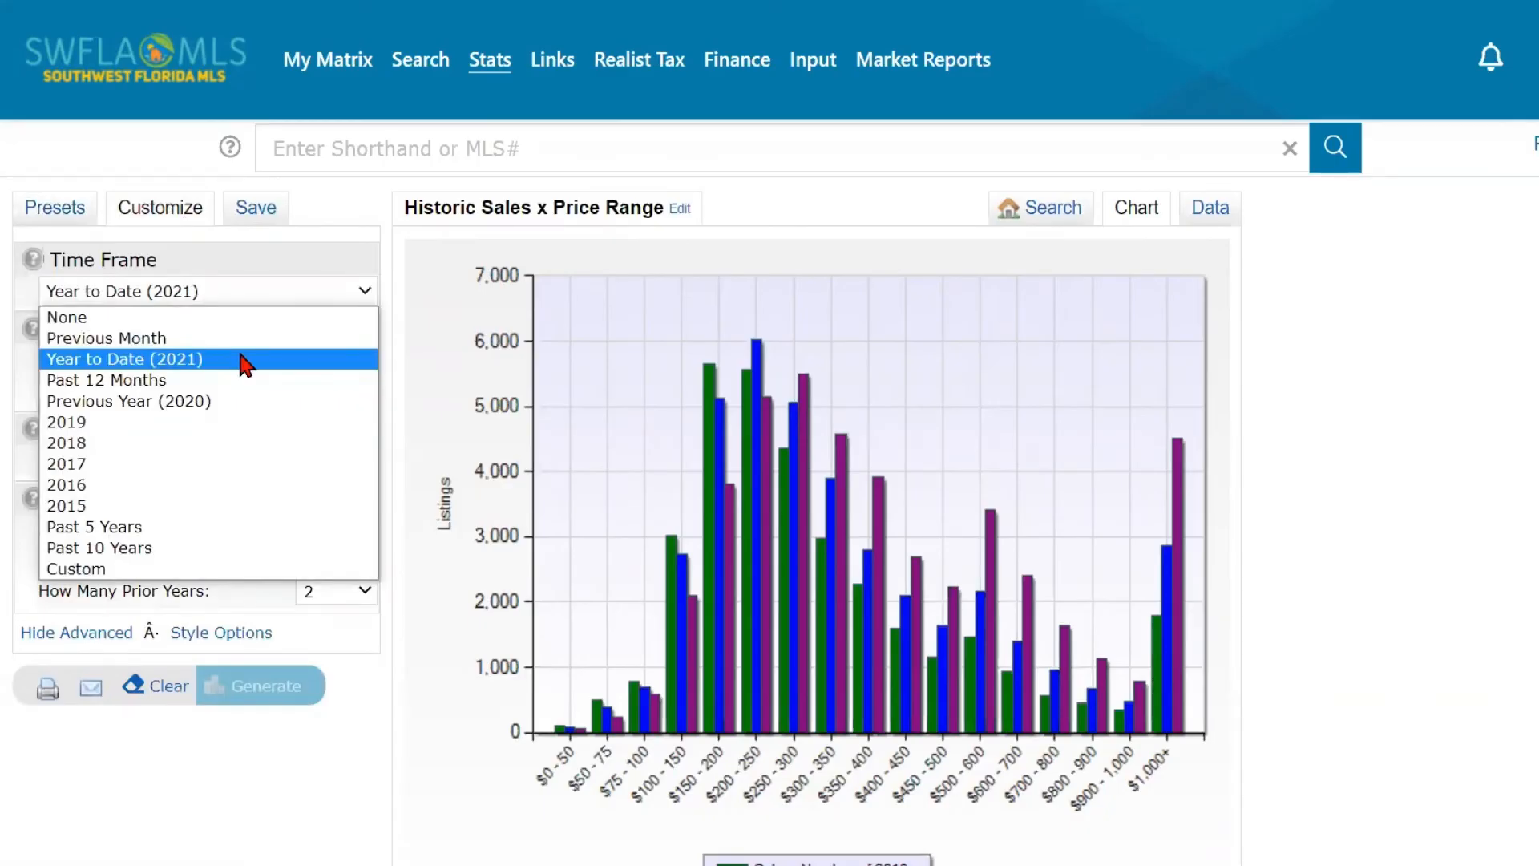
pyautogui.click(204, 390)
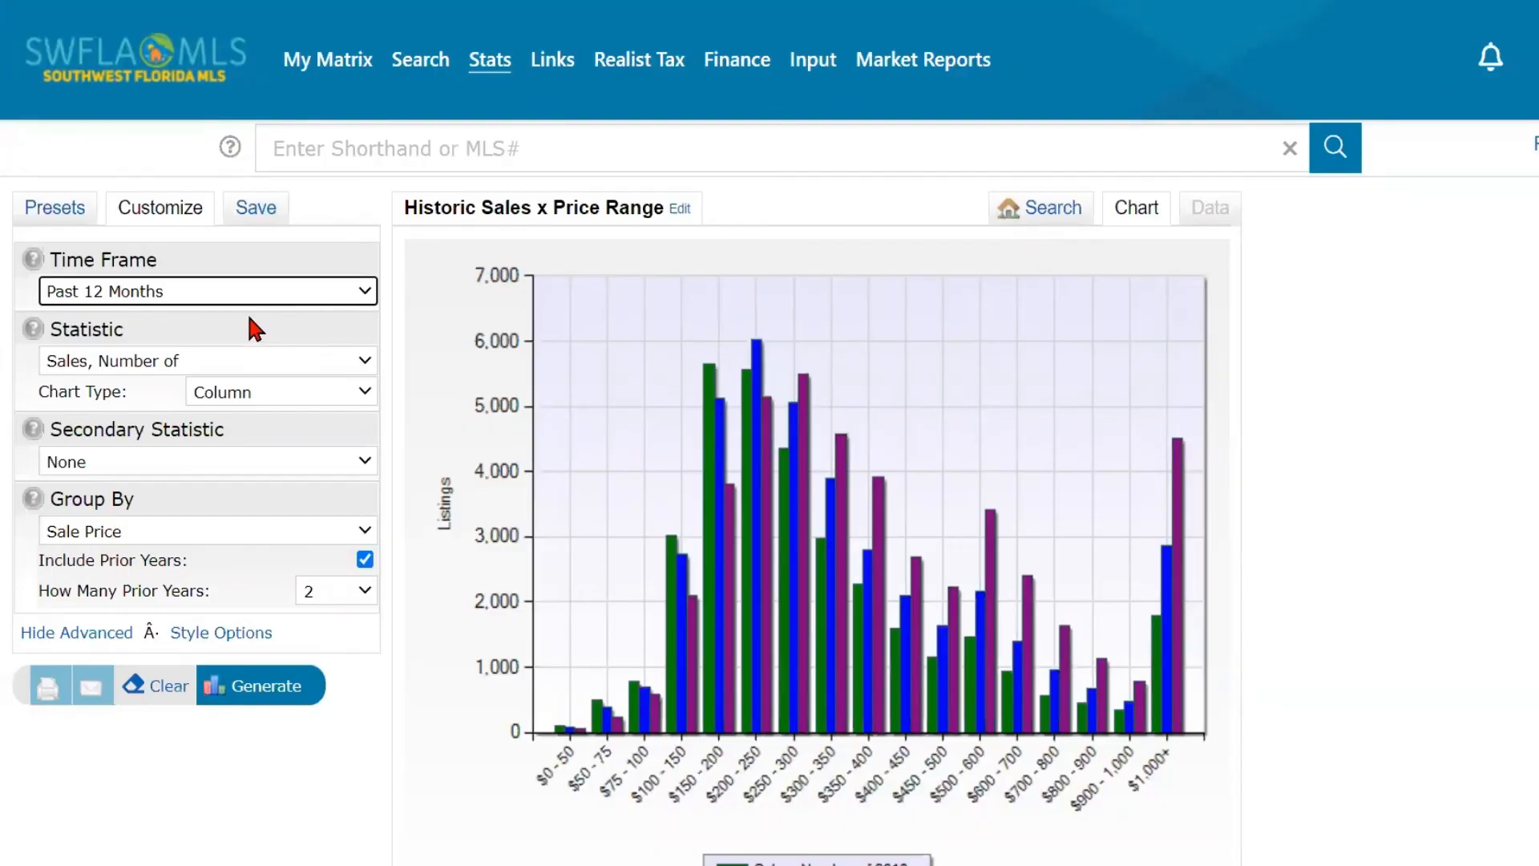
# - Review the available primary statistics and choose Sale Price, Average
pyautogui.click(259, 362)
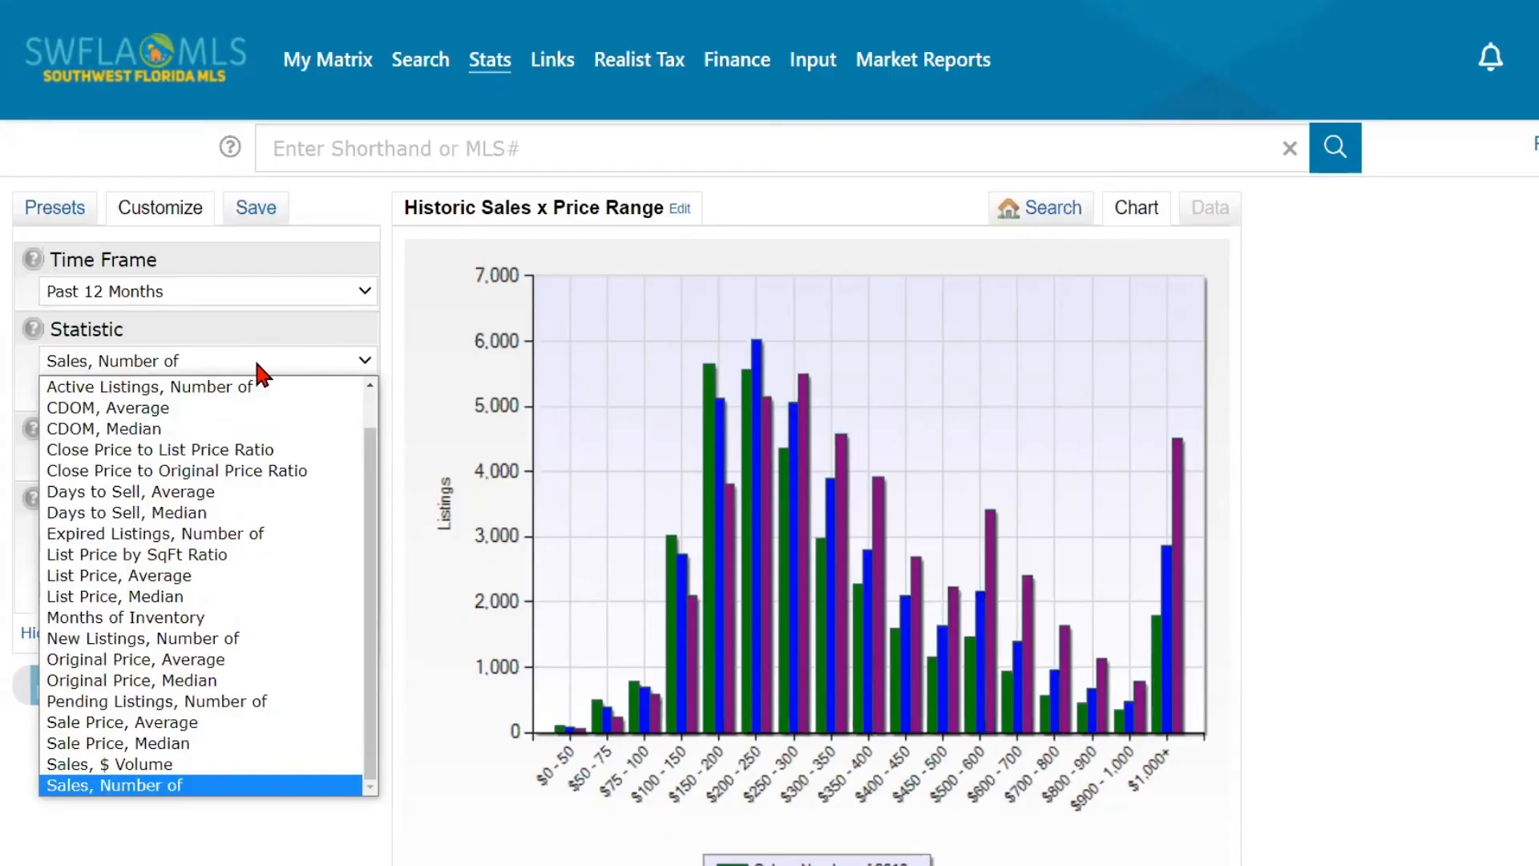
pyautogui.scroll(1, 267, 388)
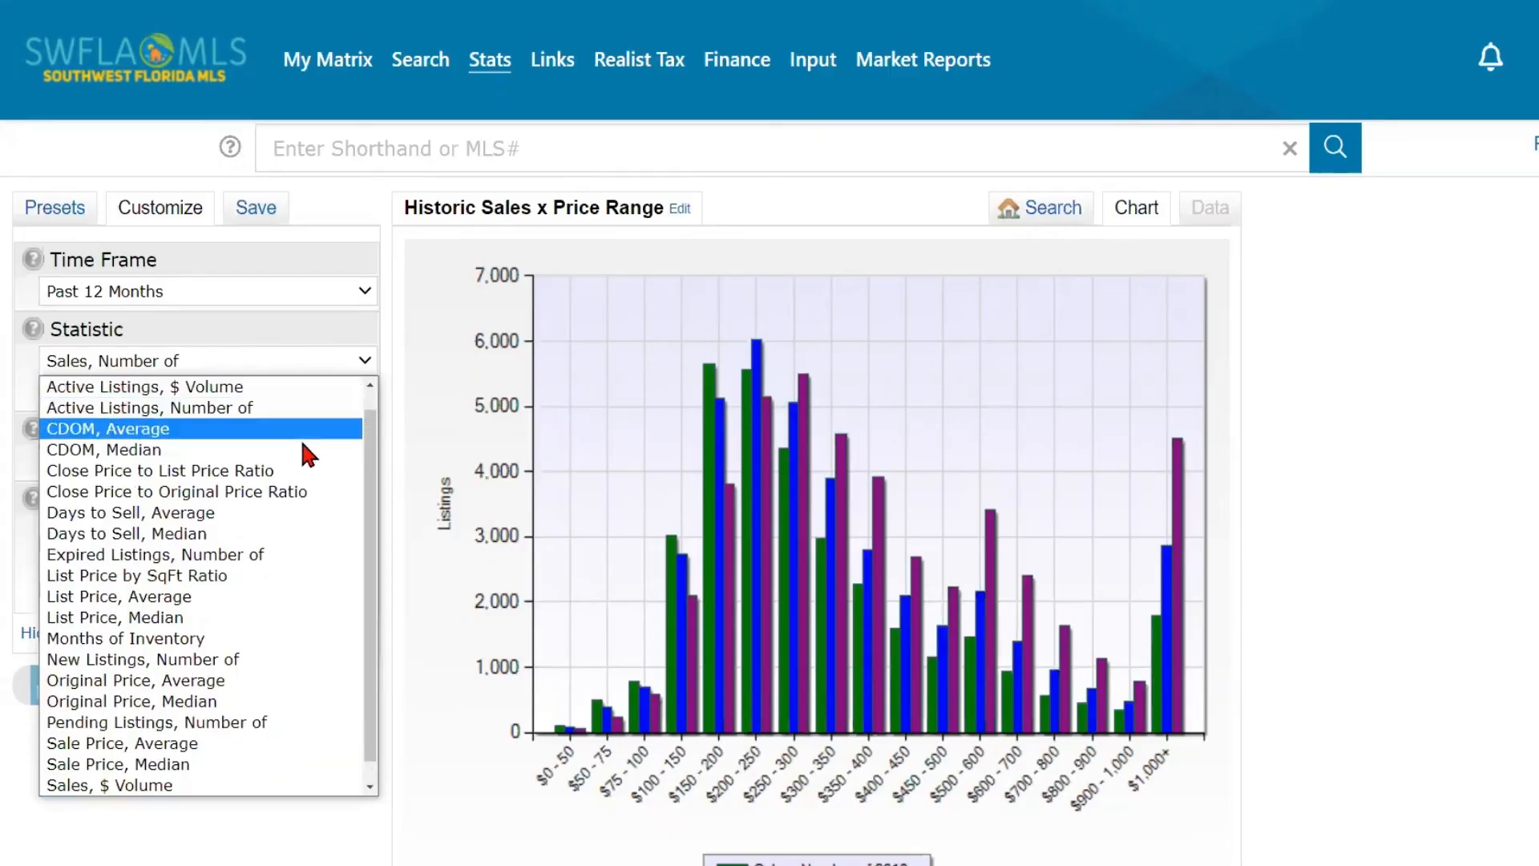
pyautogui.scroll(-1, 302, 445)
pyautogui.scroll(2, 296, 463)
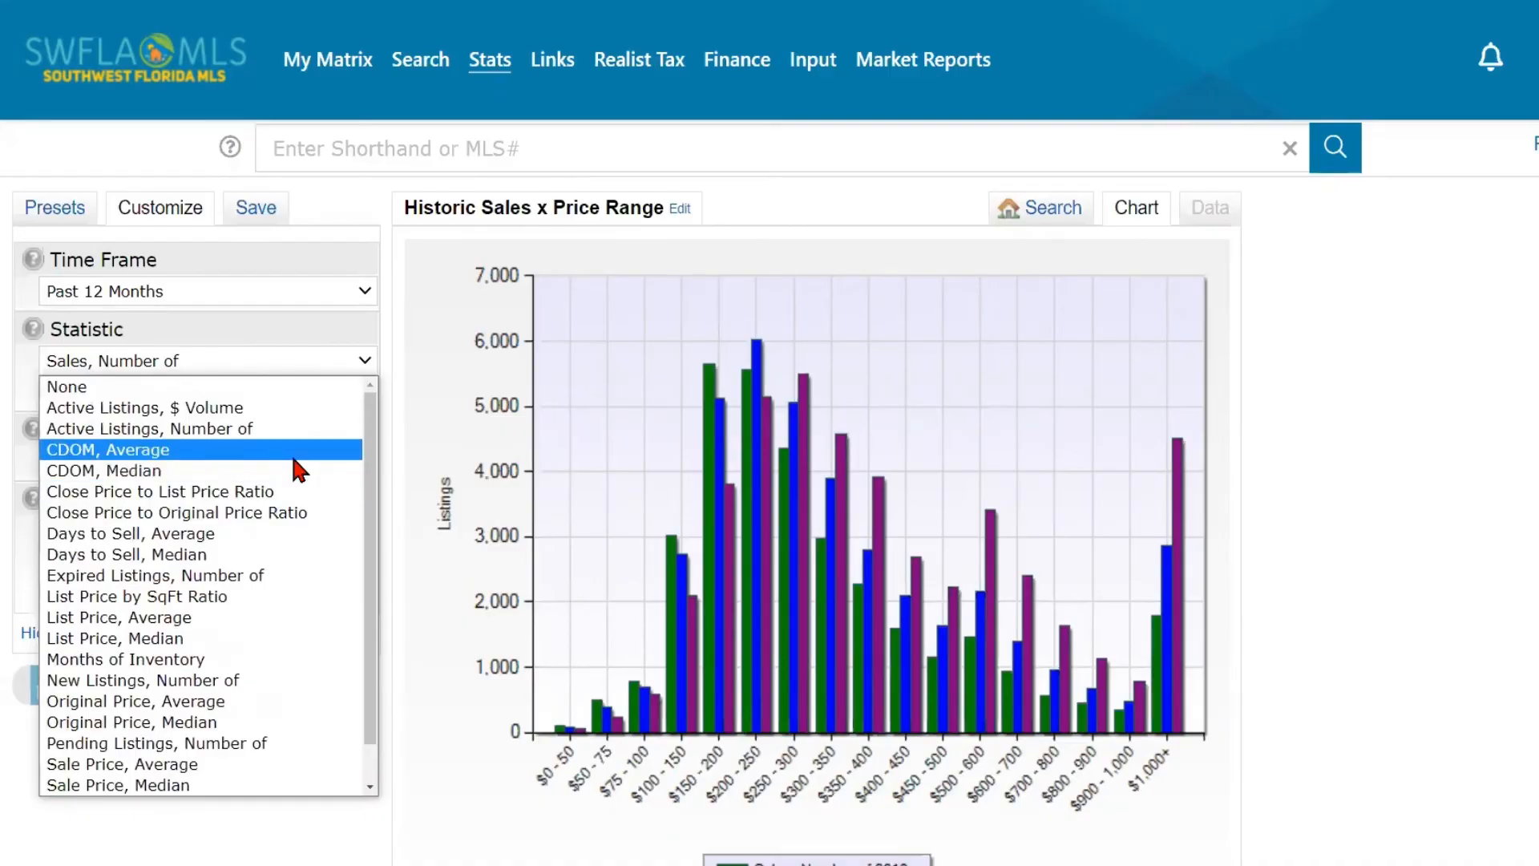
pyautogui.scroll(-2, 291, 454)
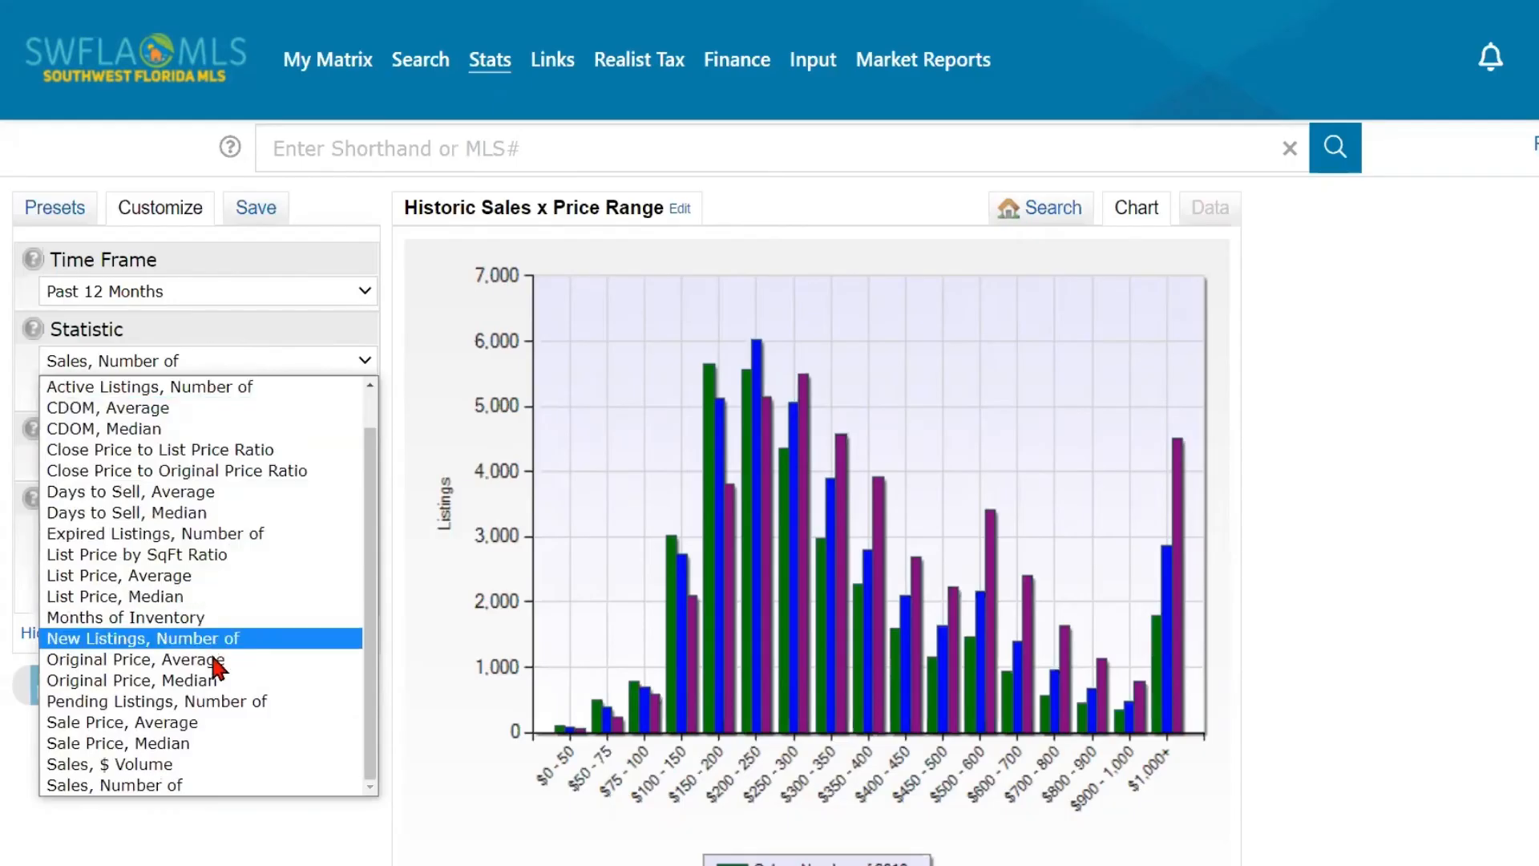
pyautogui.click(230, 722)
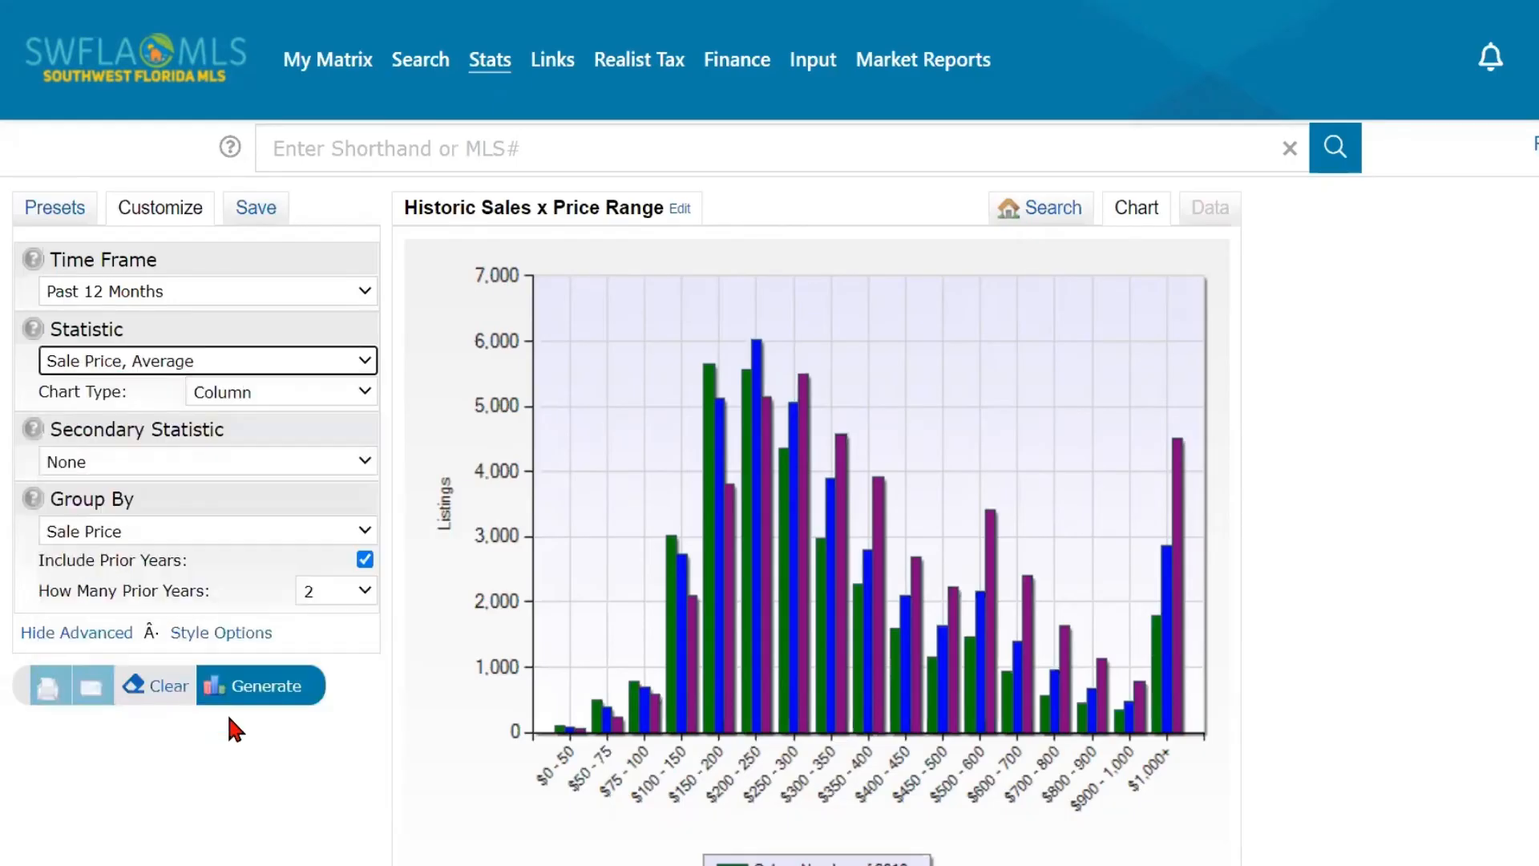
# - Display the search criteria form for the statistics and choose Column as the primary statistic's chart type
pyautogui.click(293, 394)
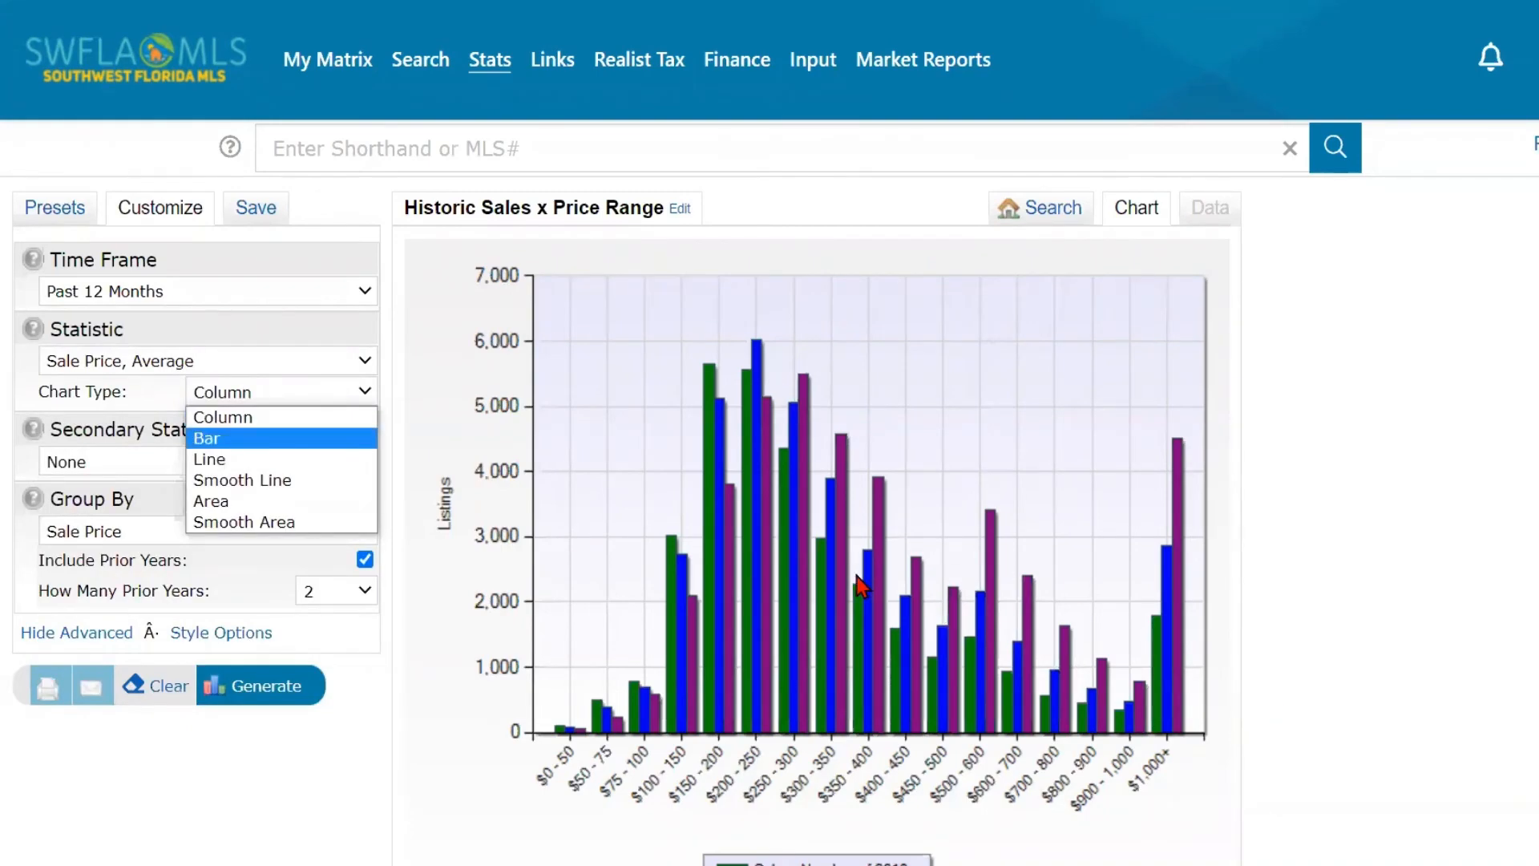
pyautogui.click(1051, 216)
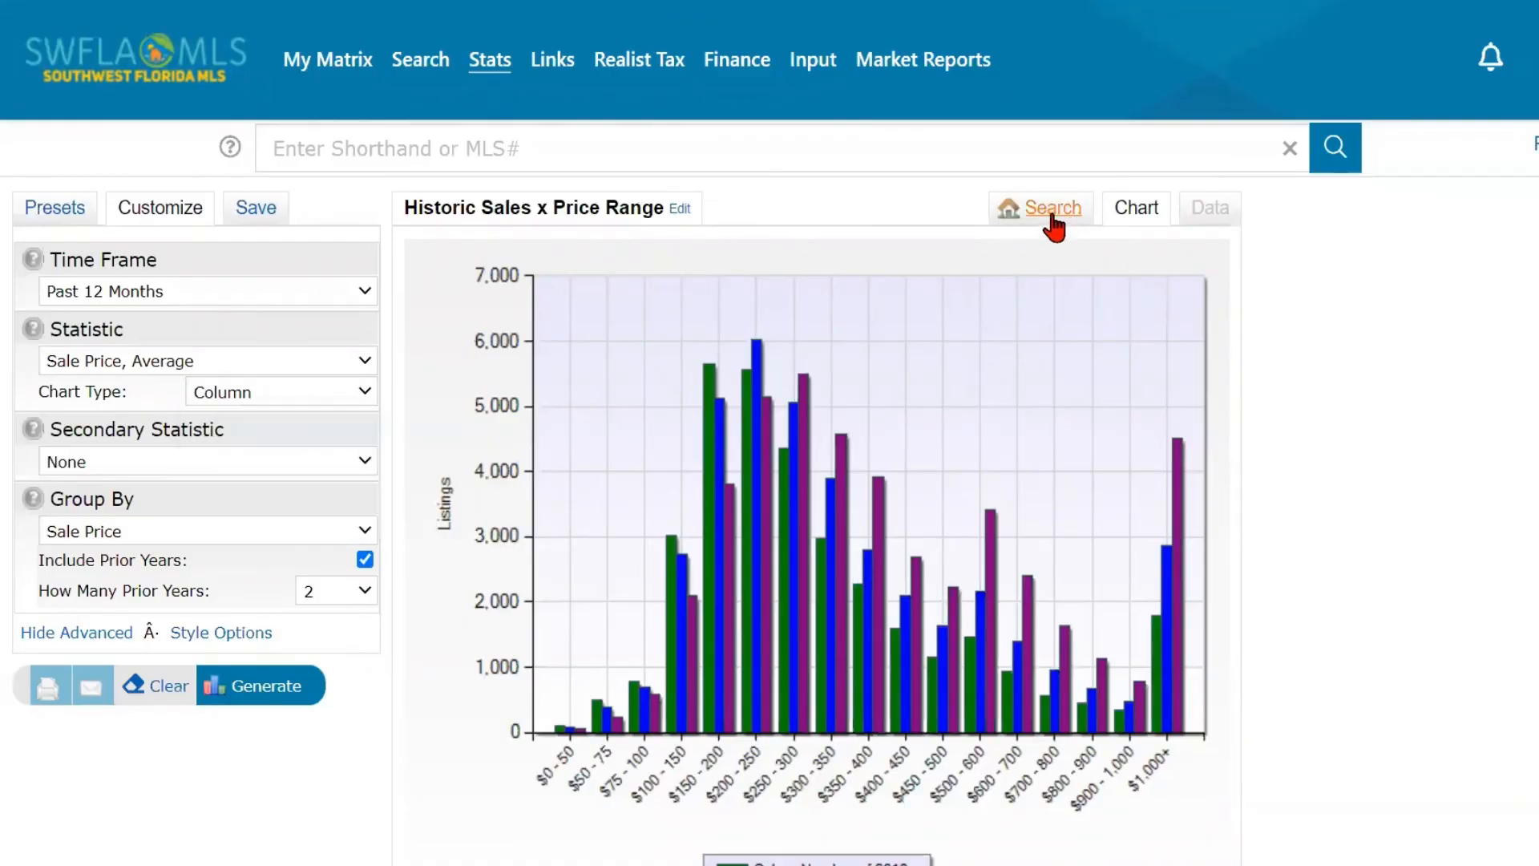
pyautogui.click(1051, 215)
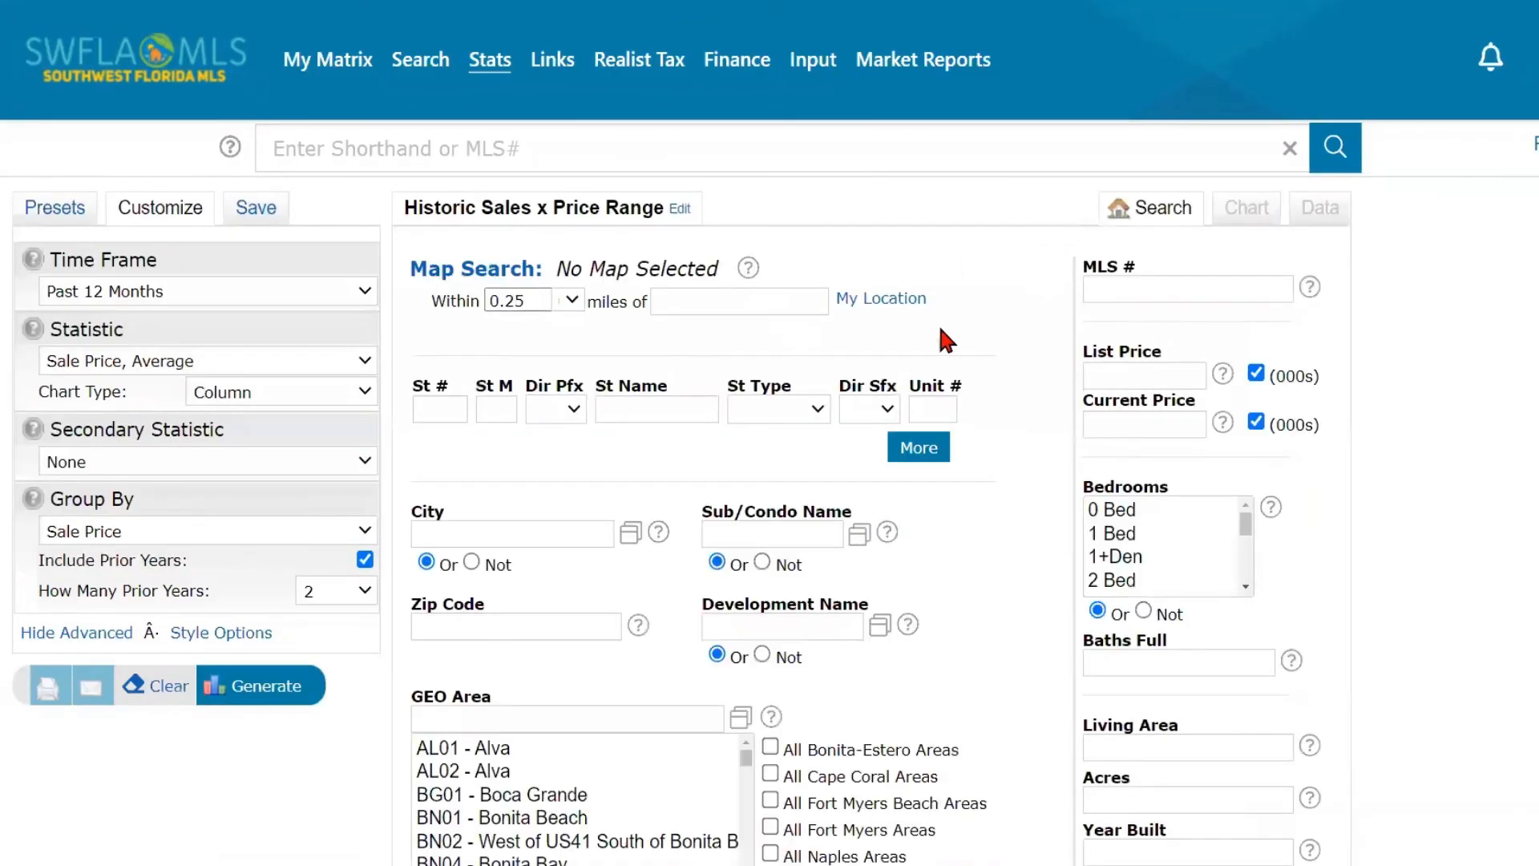
pyautogui.click(309, 390)
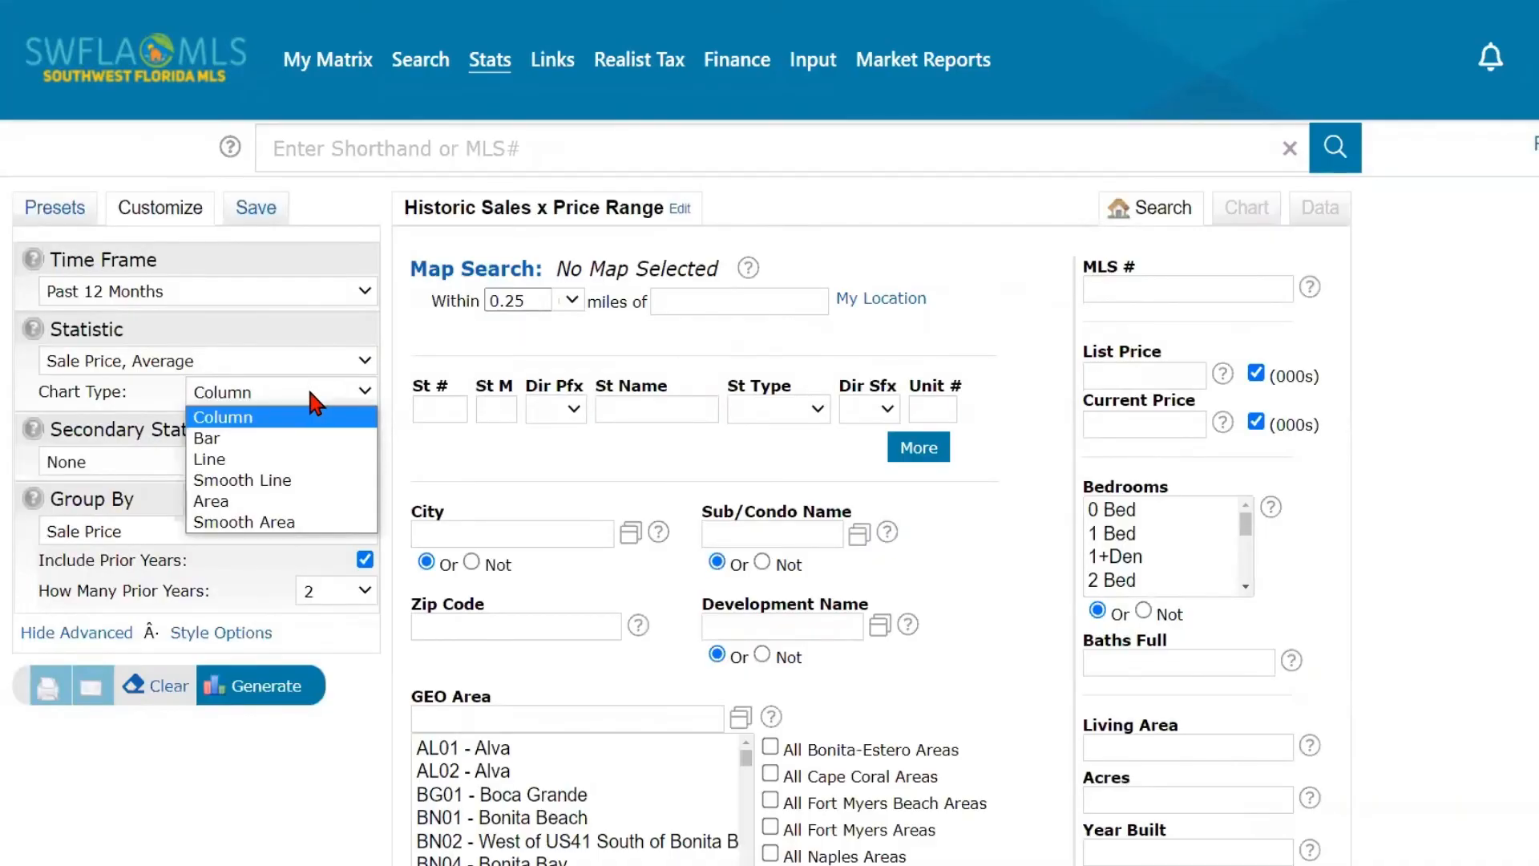
pyautogui.click(264, 418)
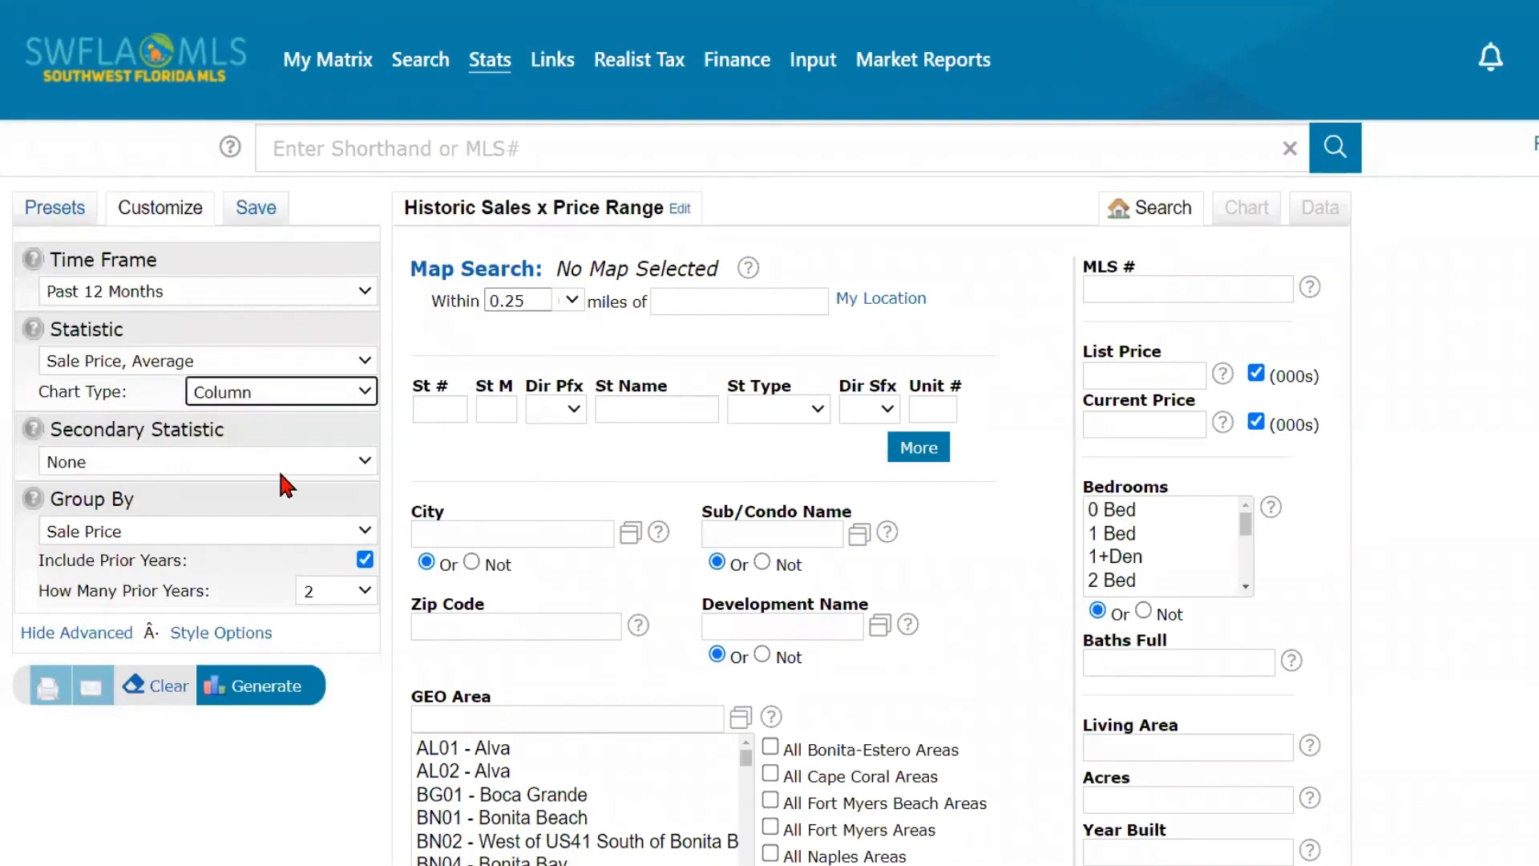
# - Add List Price, Average as the secondary statistic with a Column chart type, and group the results by Month
pyautogui.click(283, 465)
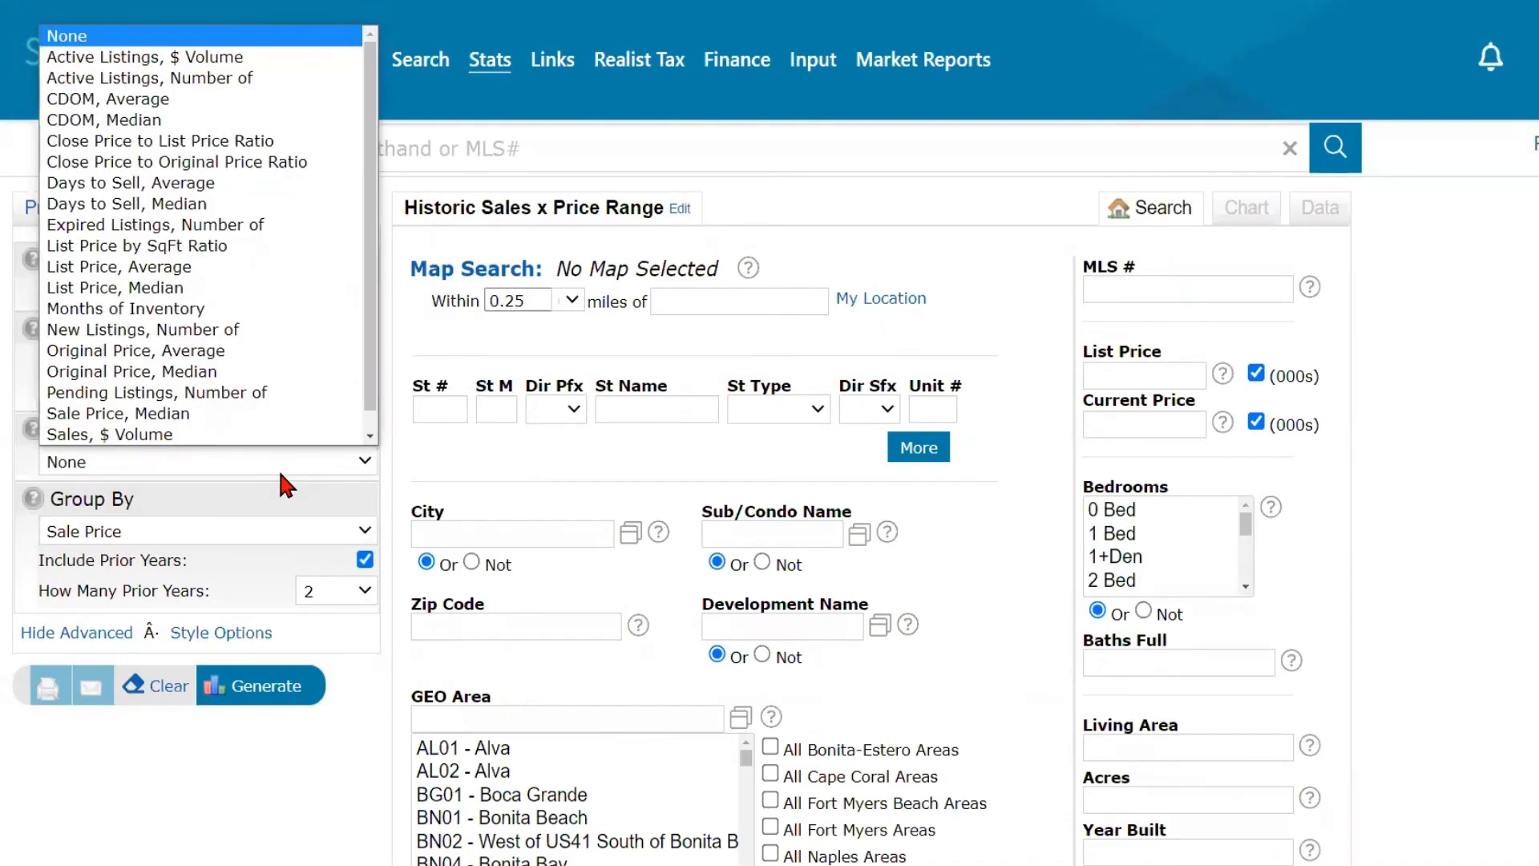
pyautogui.click(278, 467)
pyautogui.click(280, 466)
pyautogui.click(248, 267)
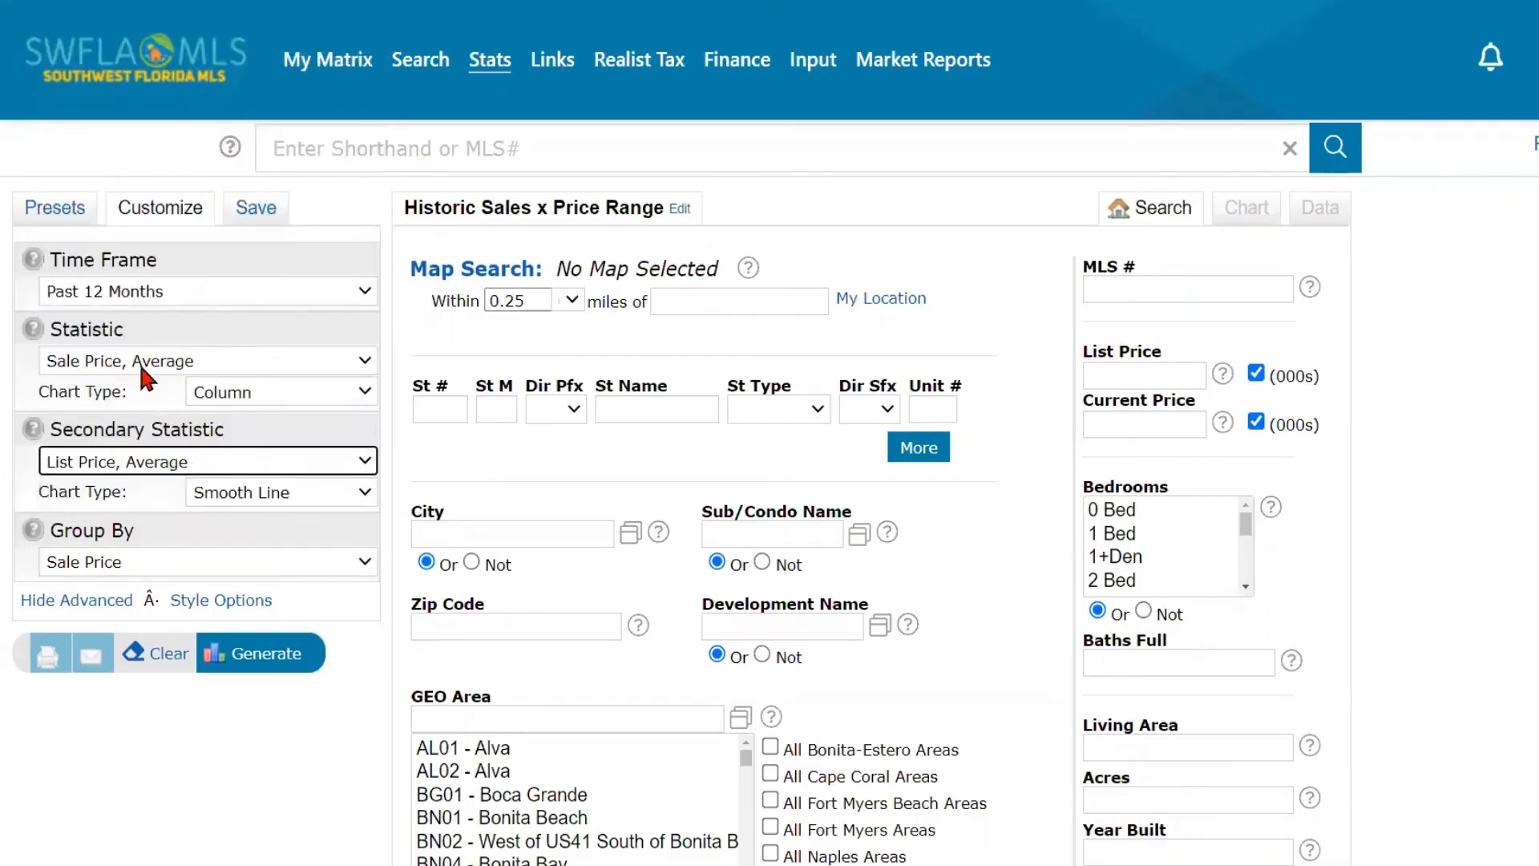
pyautogui.click(325, 491)
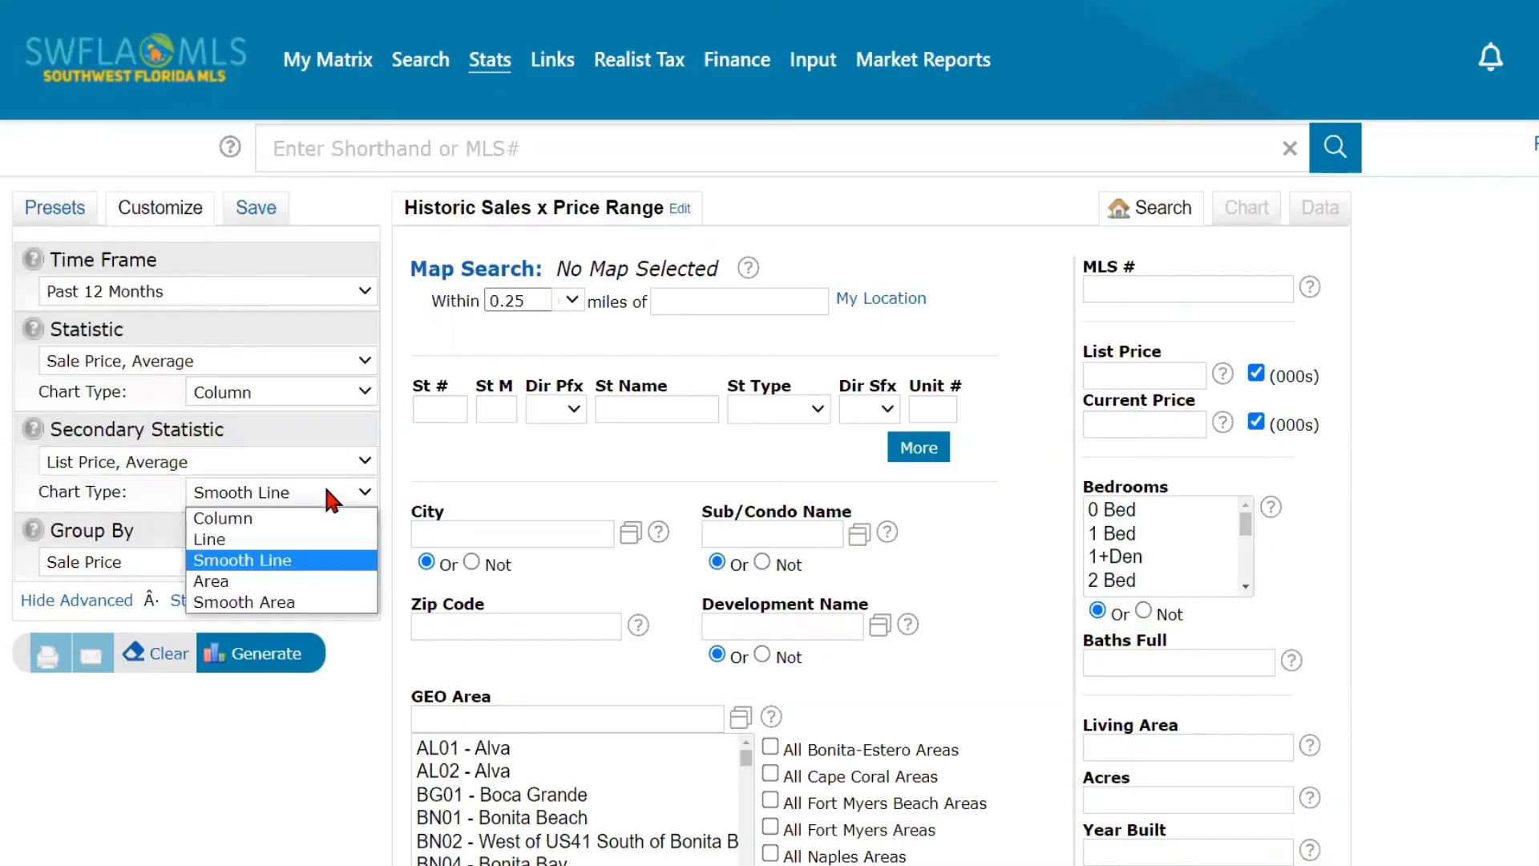
pyautogui.click(304, 518)
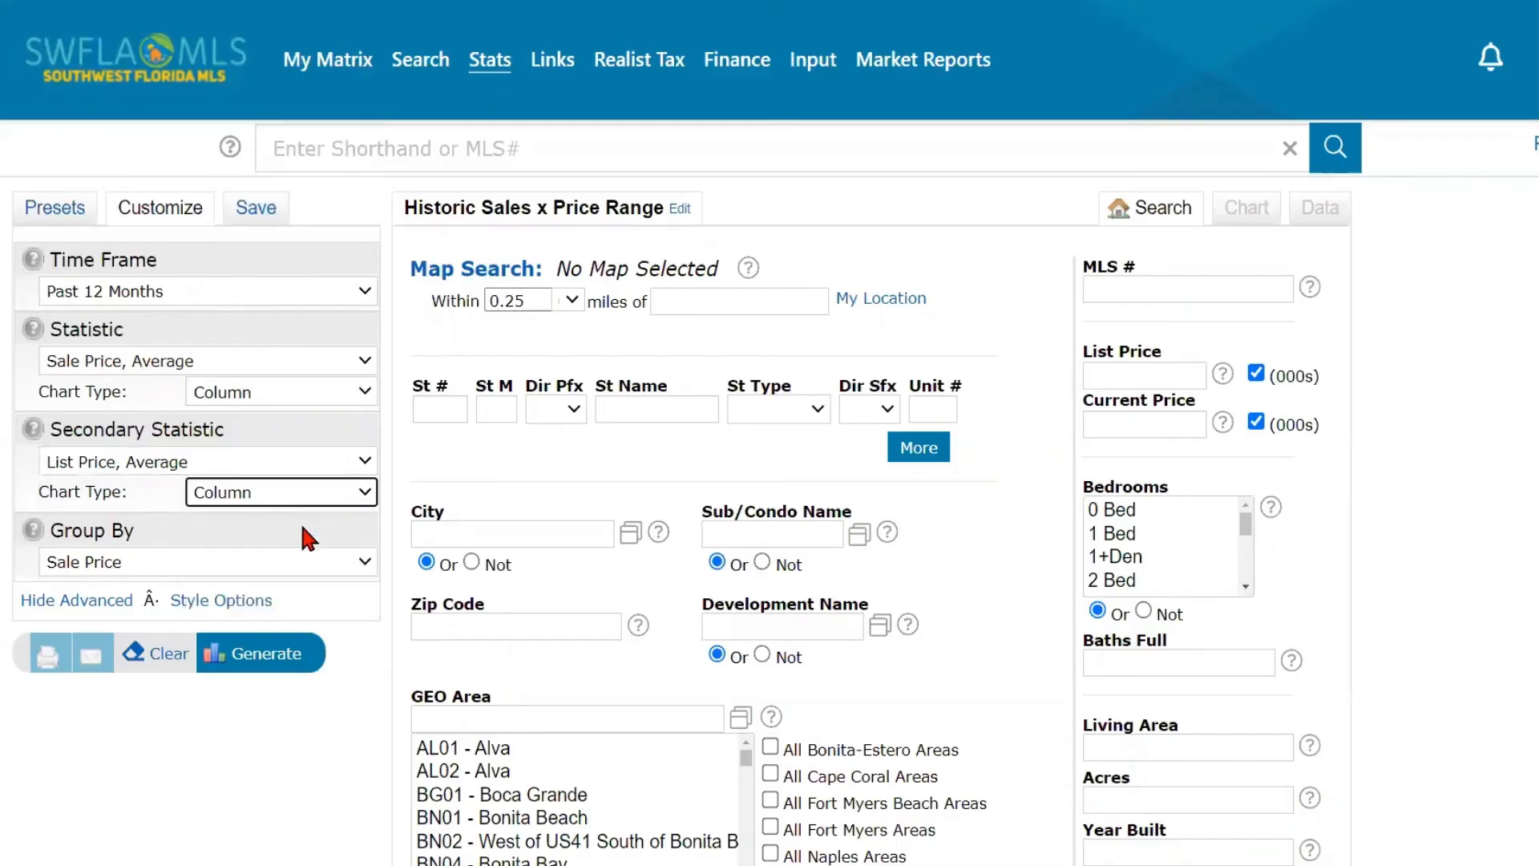
pyautogui.click(294, 562)
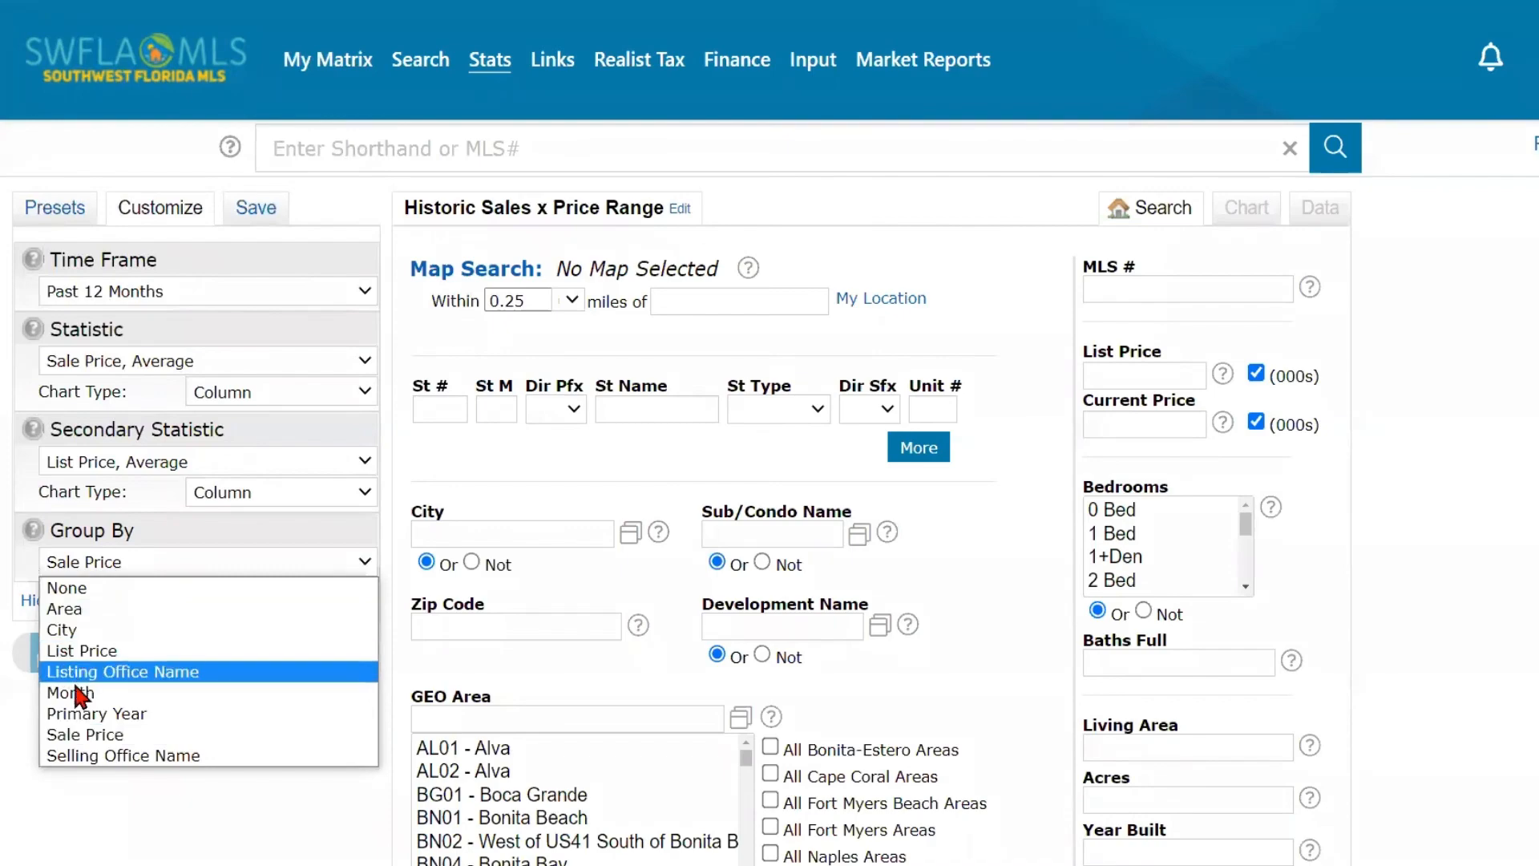
pyautogui.click(112, 691)
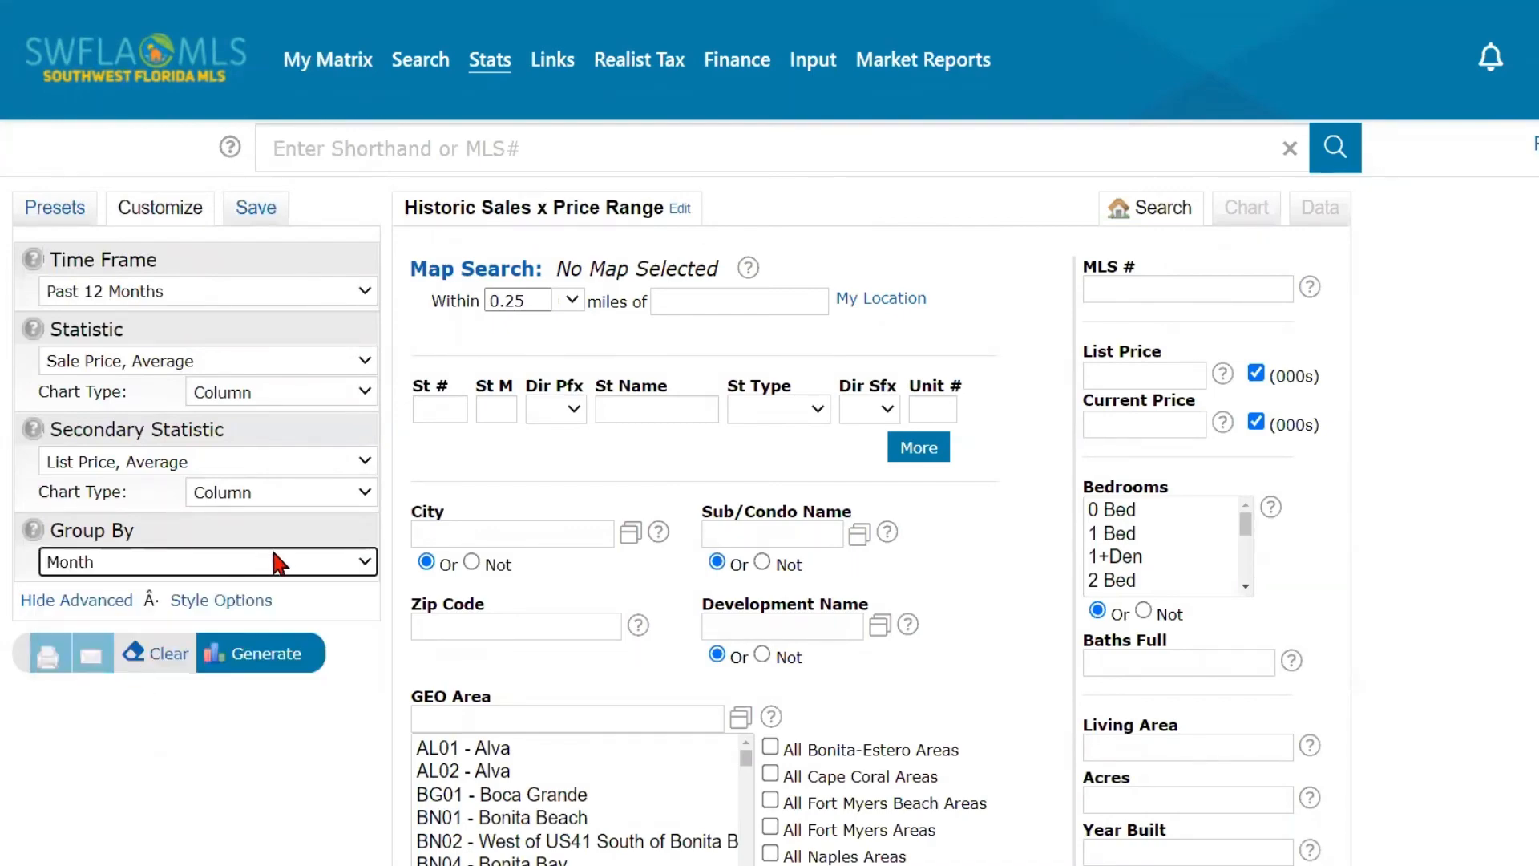
# - Show the chart style options and set the color palette to Chocolate and the fill style to Cylinder
pyautogui.click(259, 601)
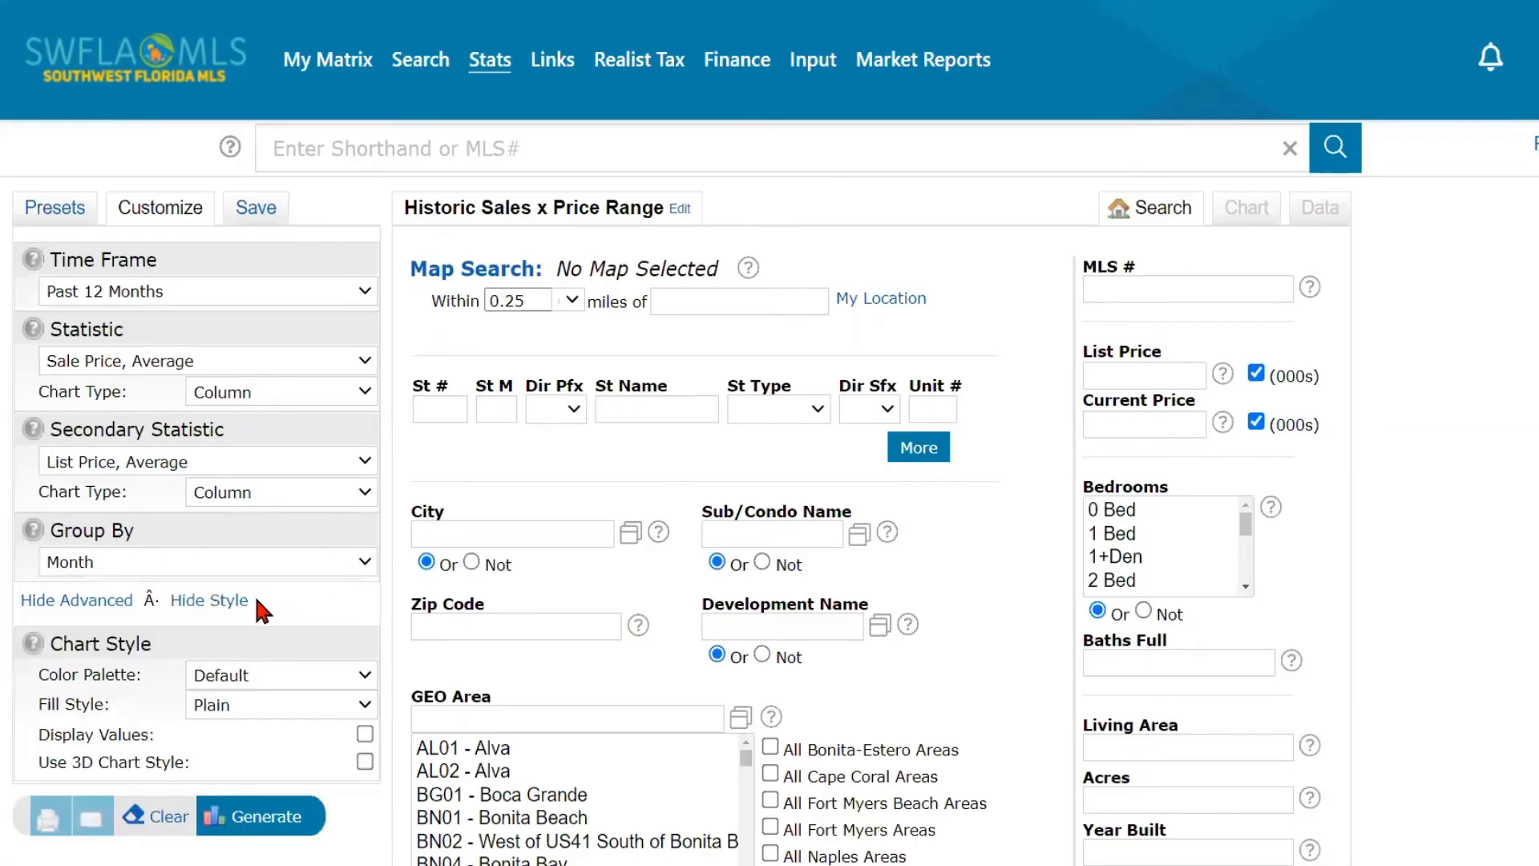
pyautogui.click(302, 674)
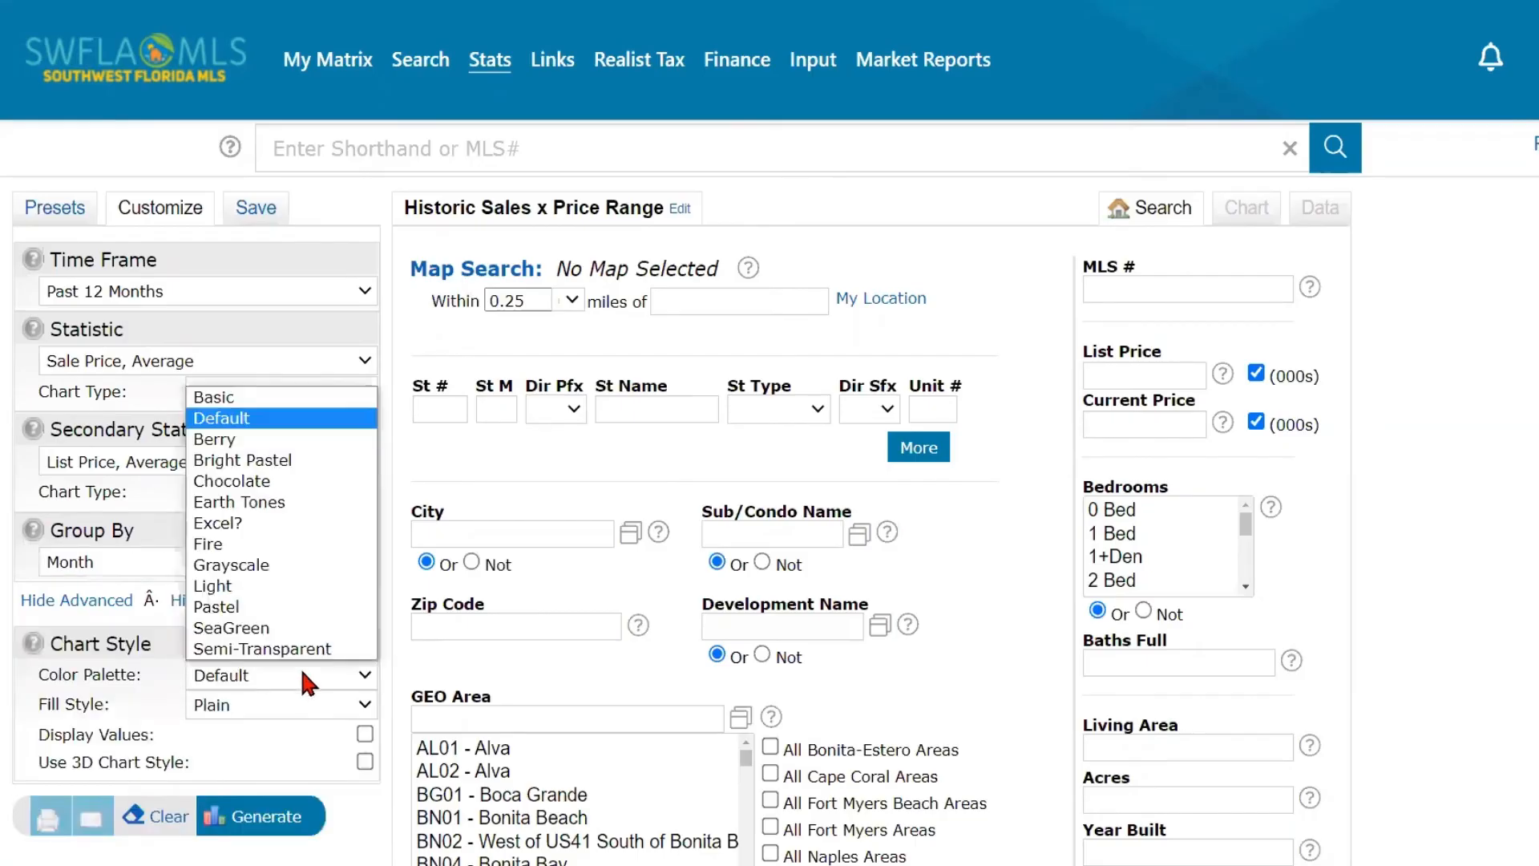
pyautogui.click(290, 481)
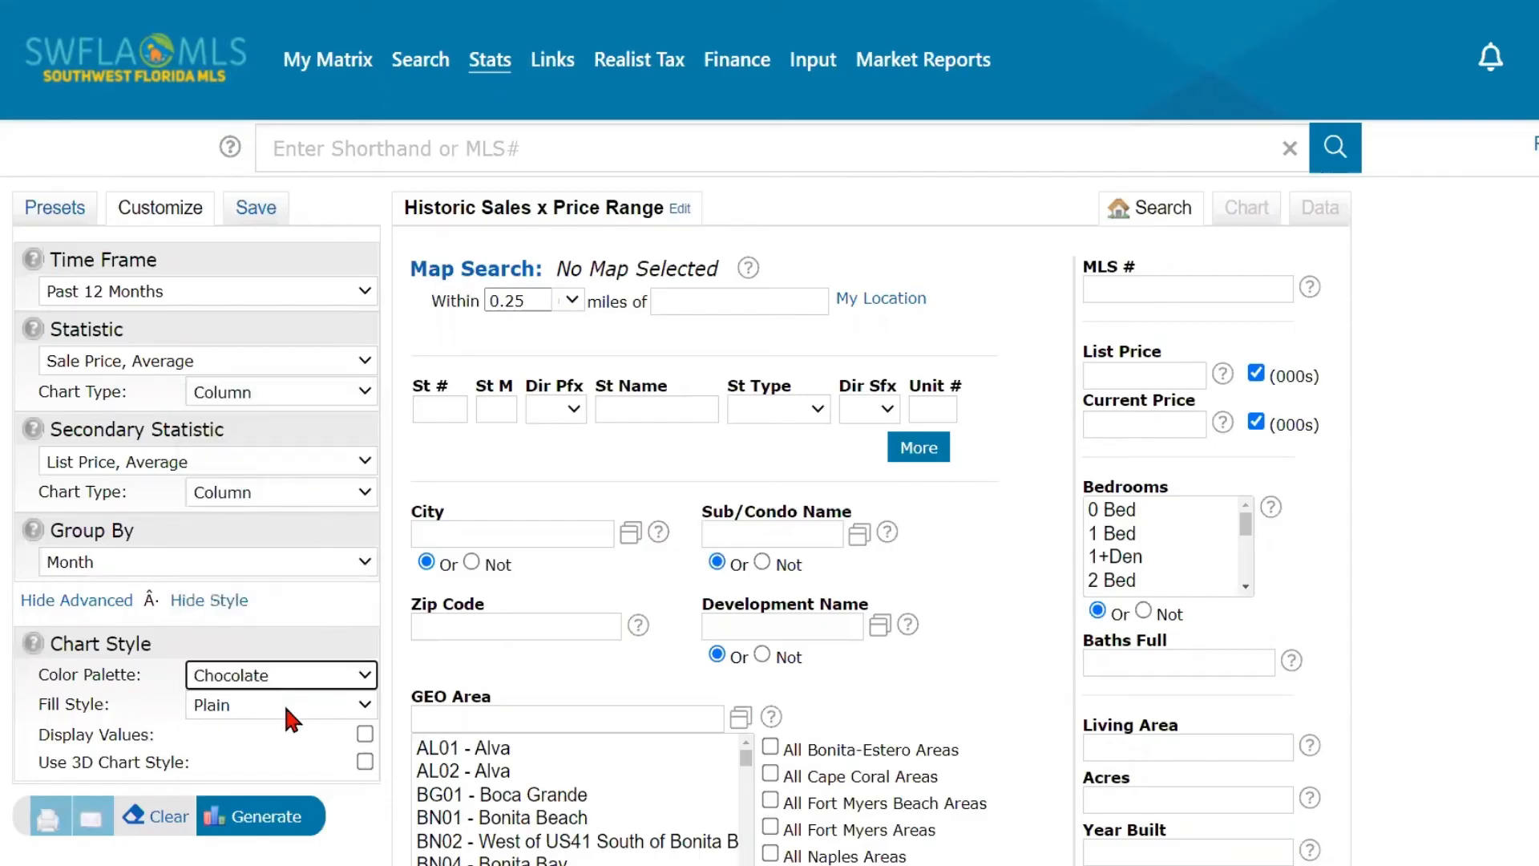
pyautogui.click(287, 703)
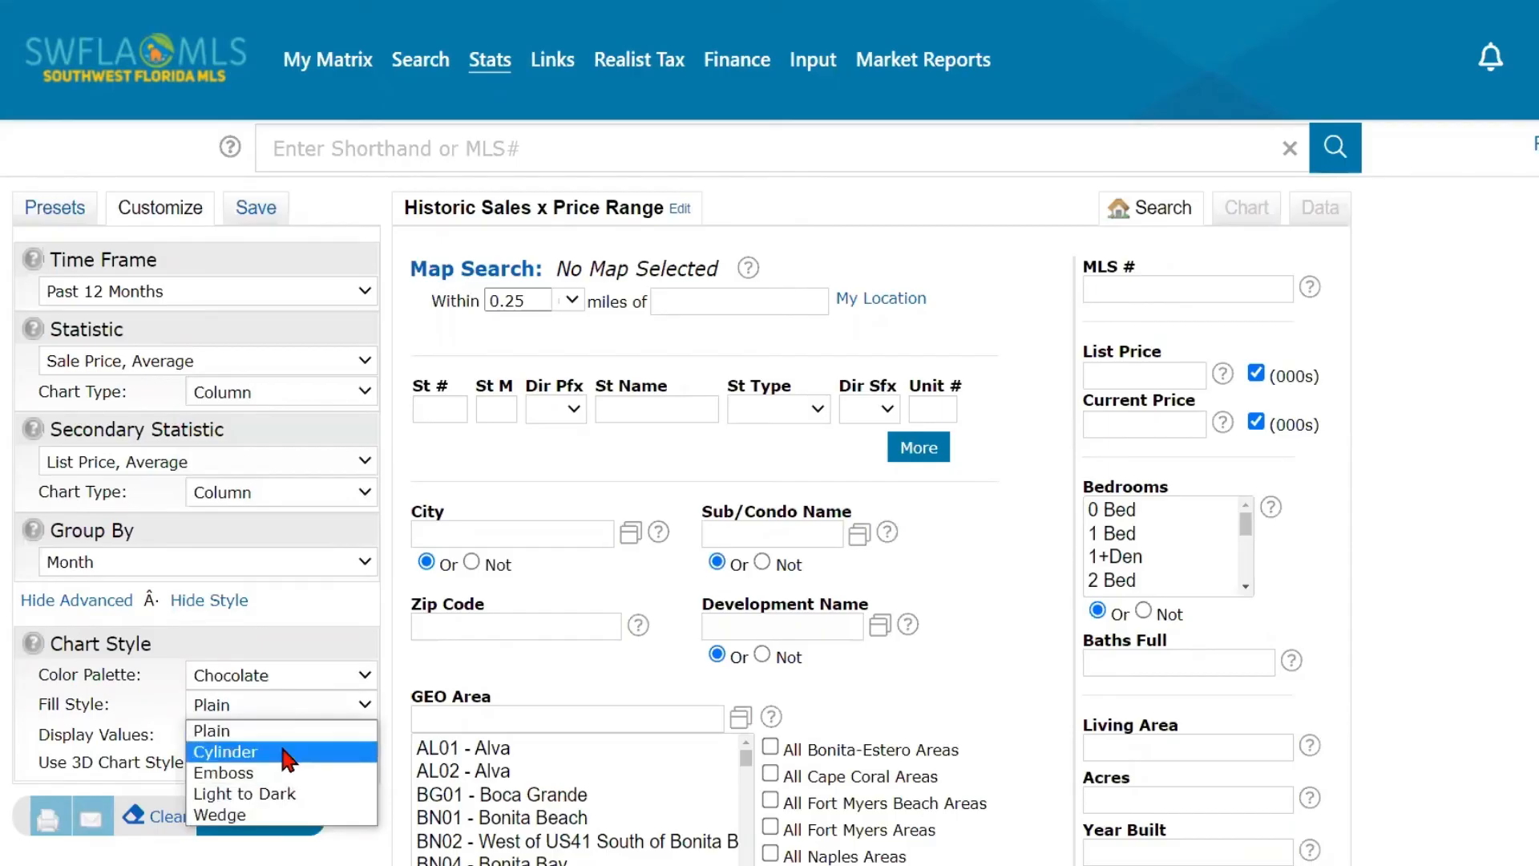
pyautogui.click(289, 751)
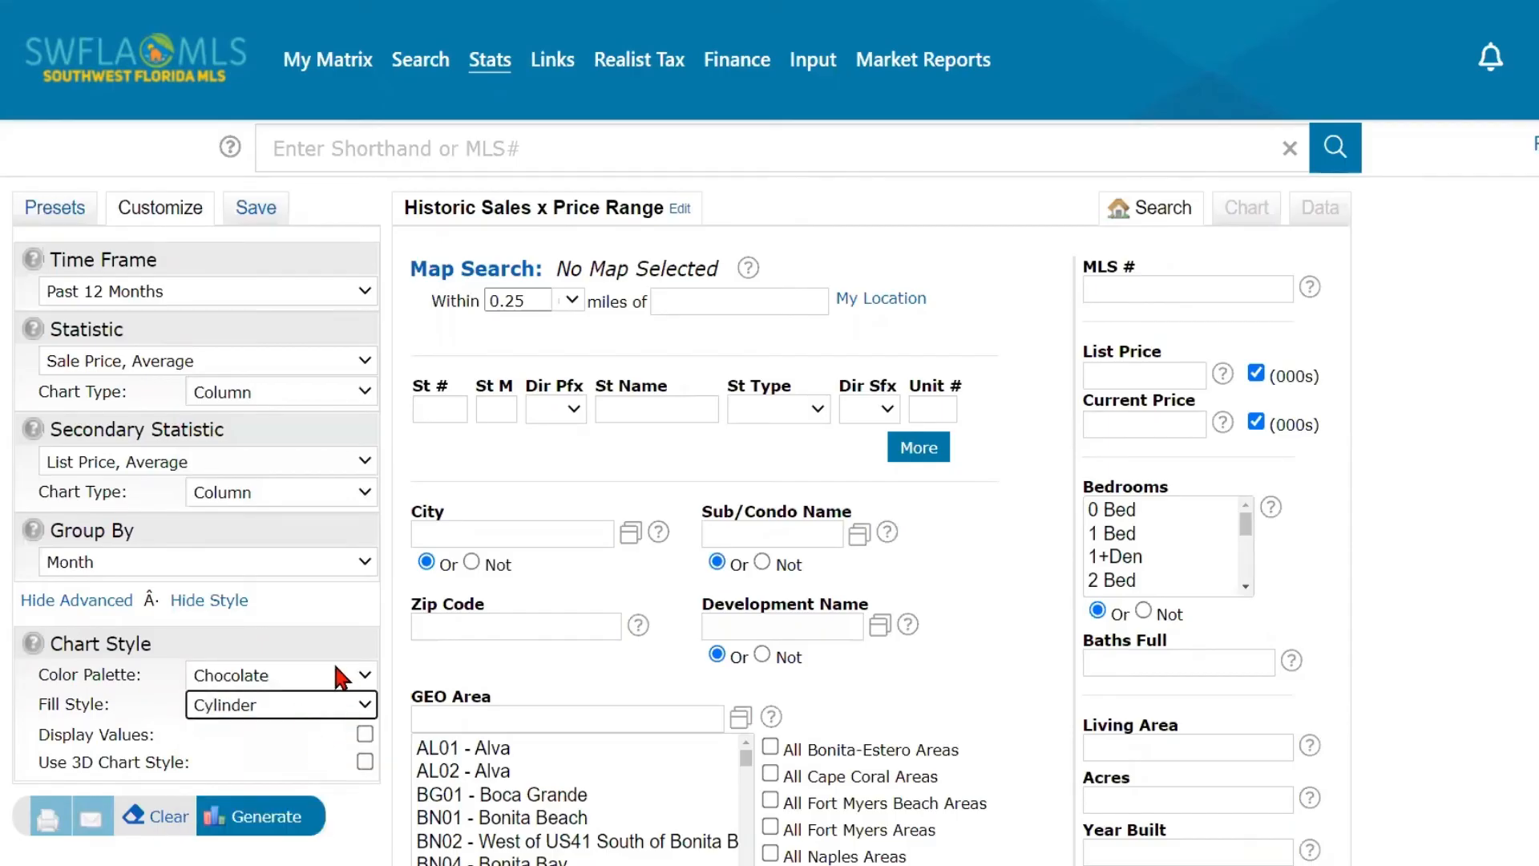
# - Restrict the statistics search to All Lehigh Areas in the GEO Area criteria
pyautogui.scroll(-1, 334, 662)
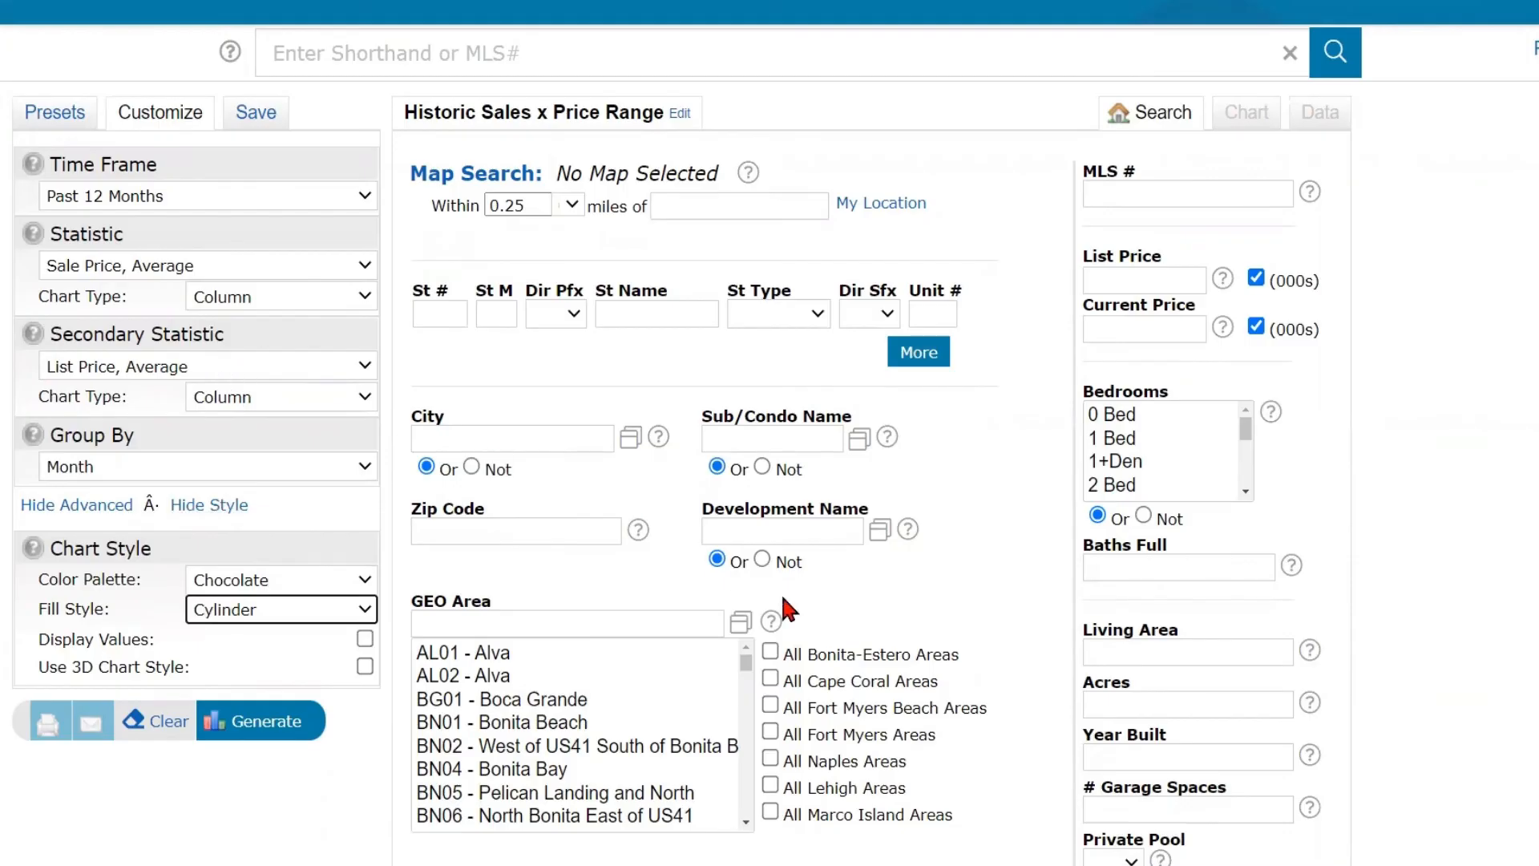
pyautogui.click(770, 784)
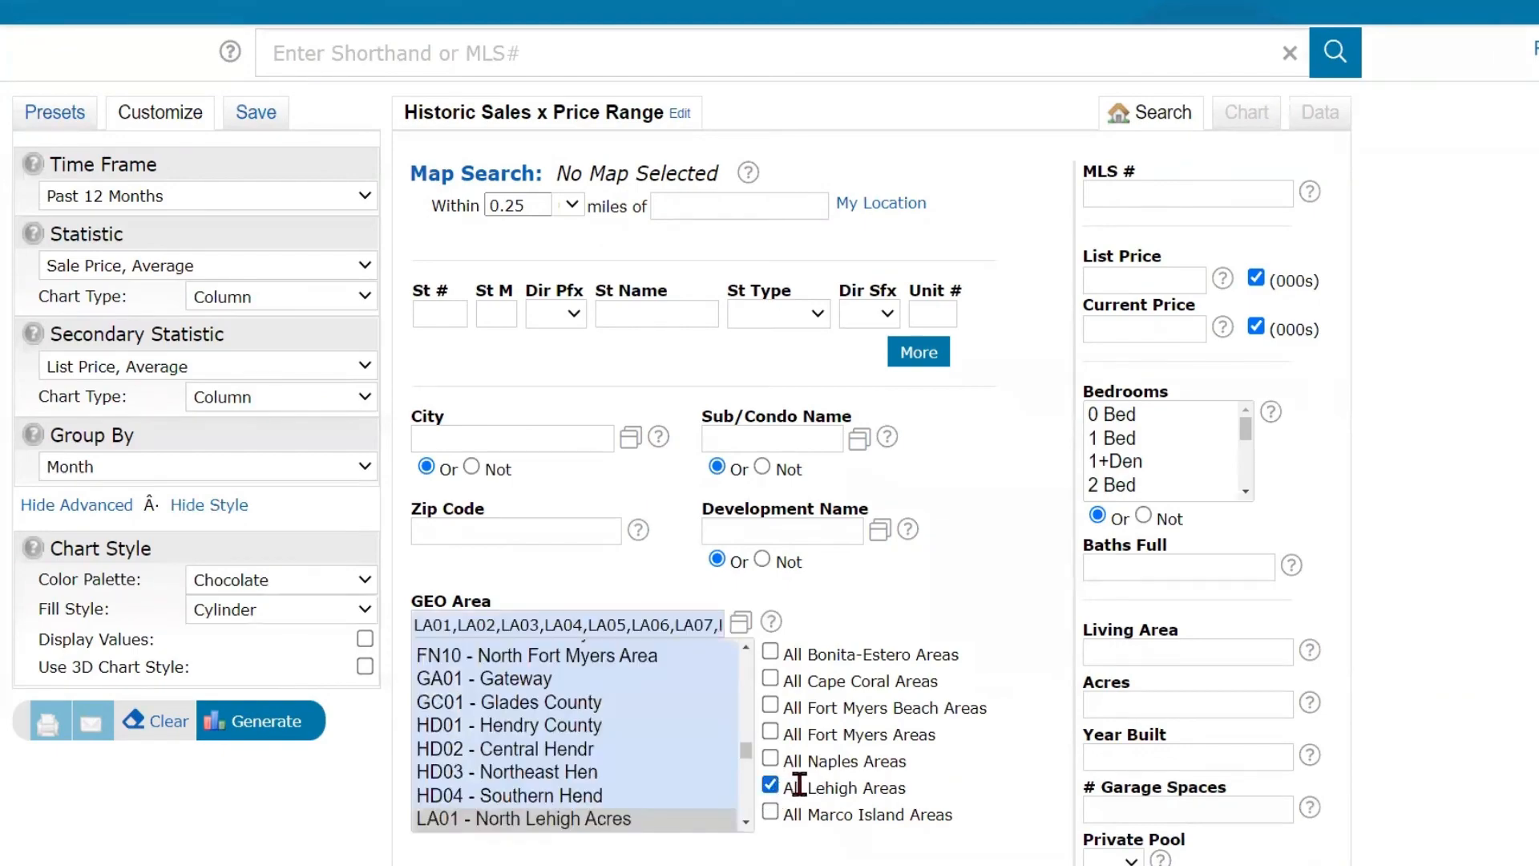
pyautogui.scroll(-1, 830, 694)
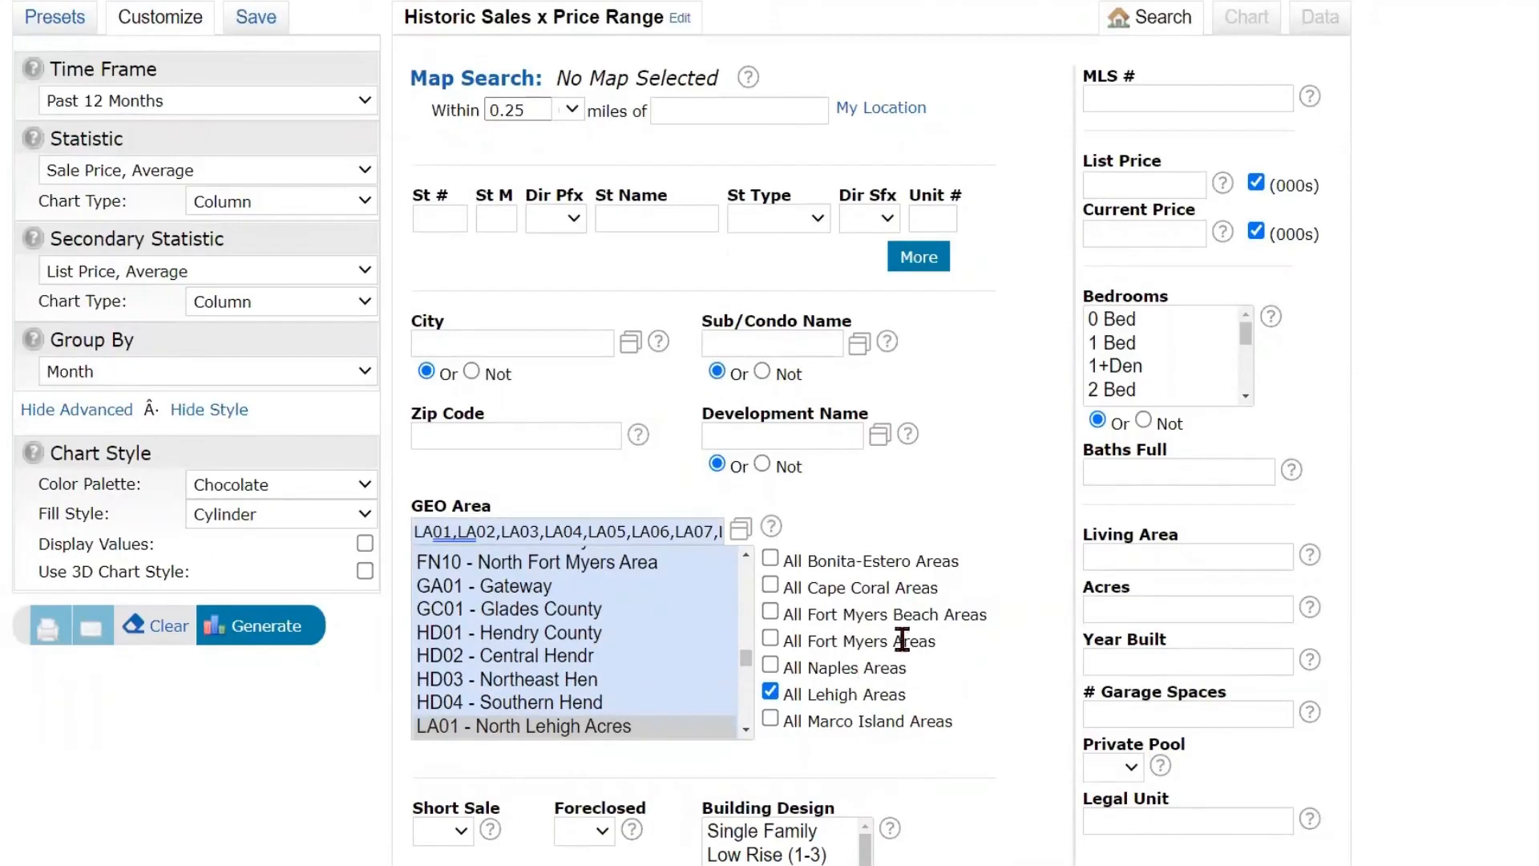
# - Restrict the statistics search to the Single Family building design
pyautogui.scroll(-2, 900, 636)
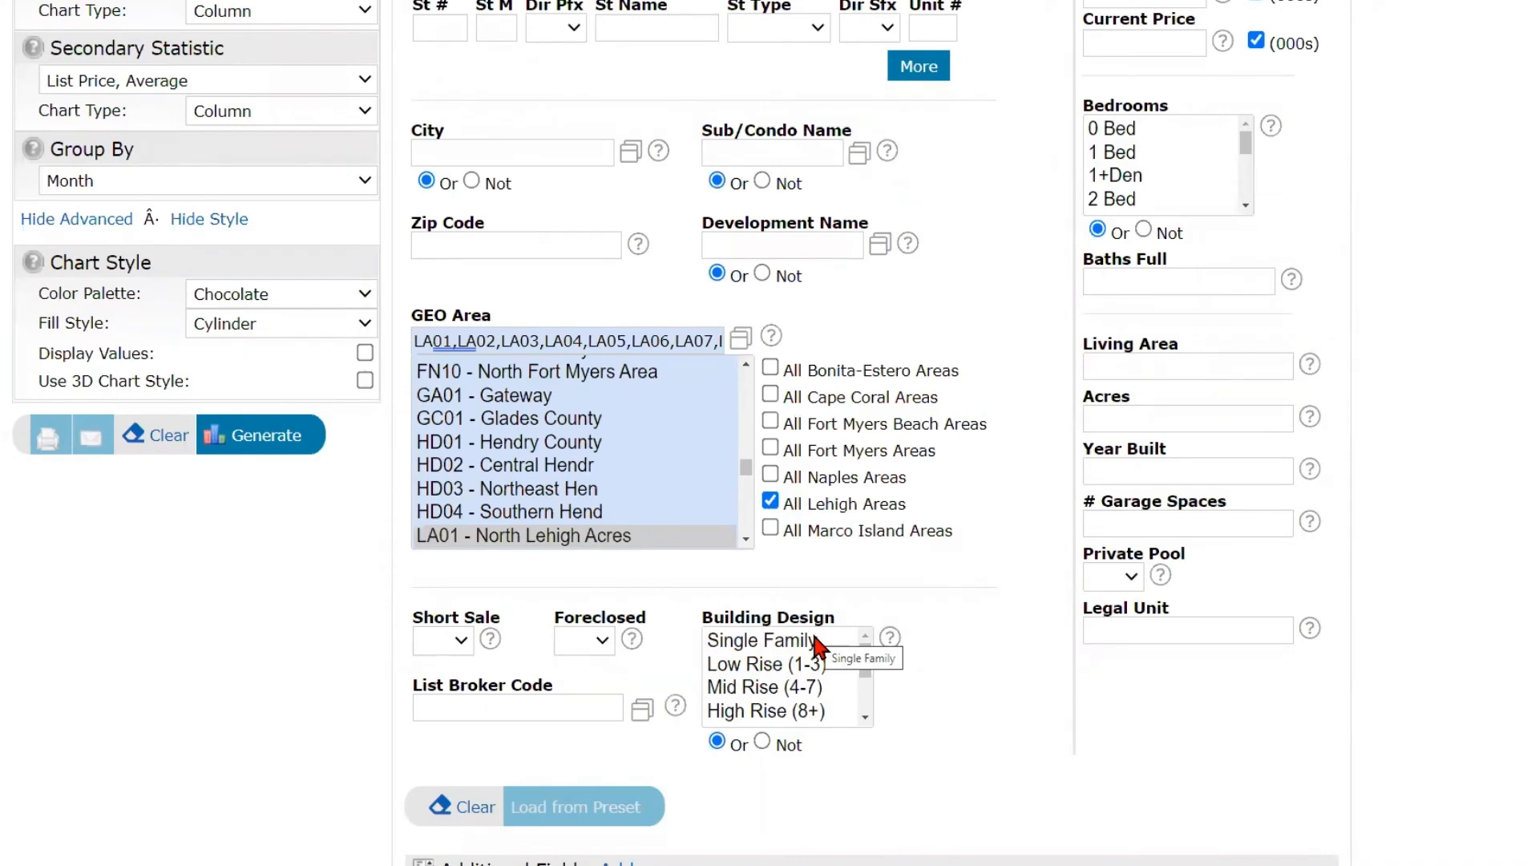
pyautogui.click(815, 642)
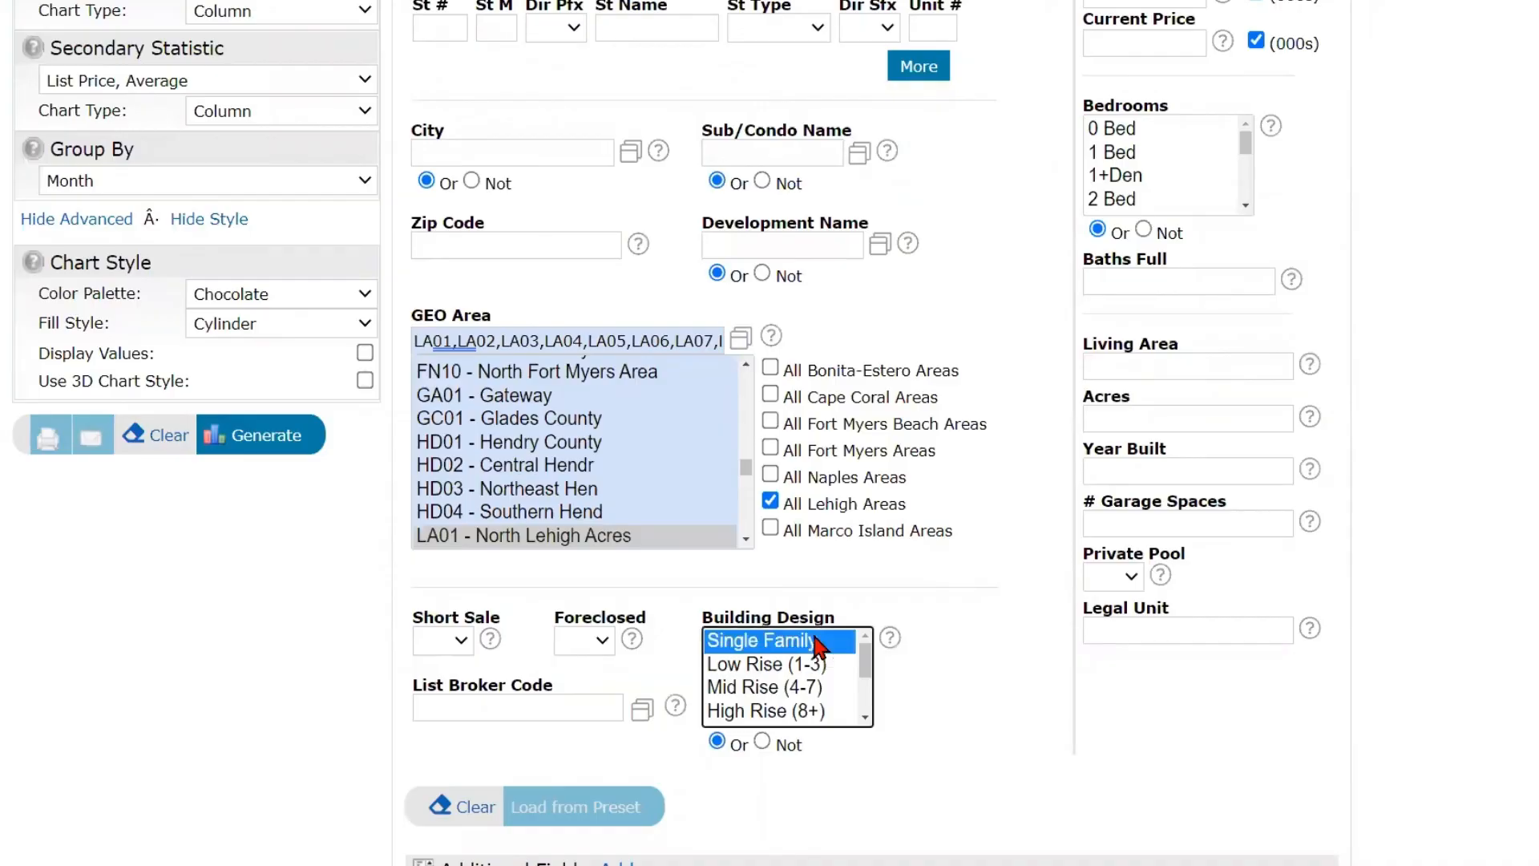
pyautogui.scroll(-1, 866, 728)
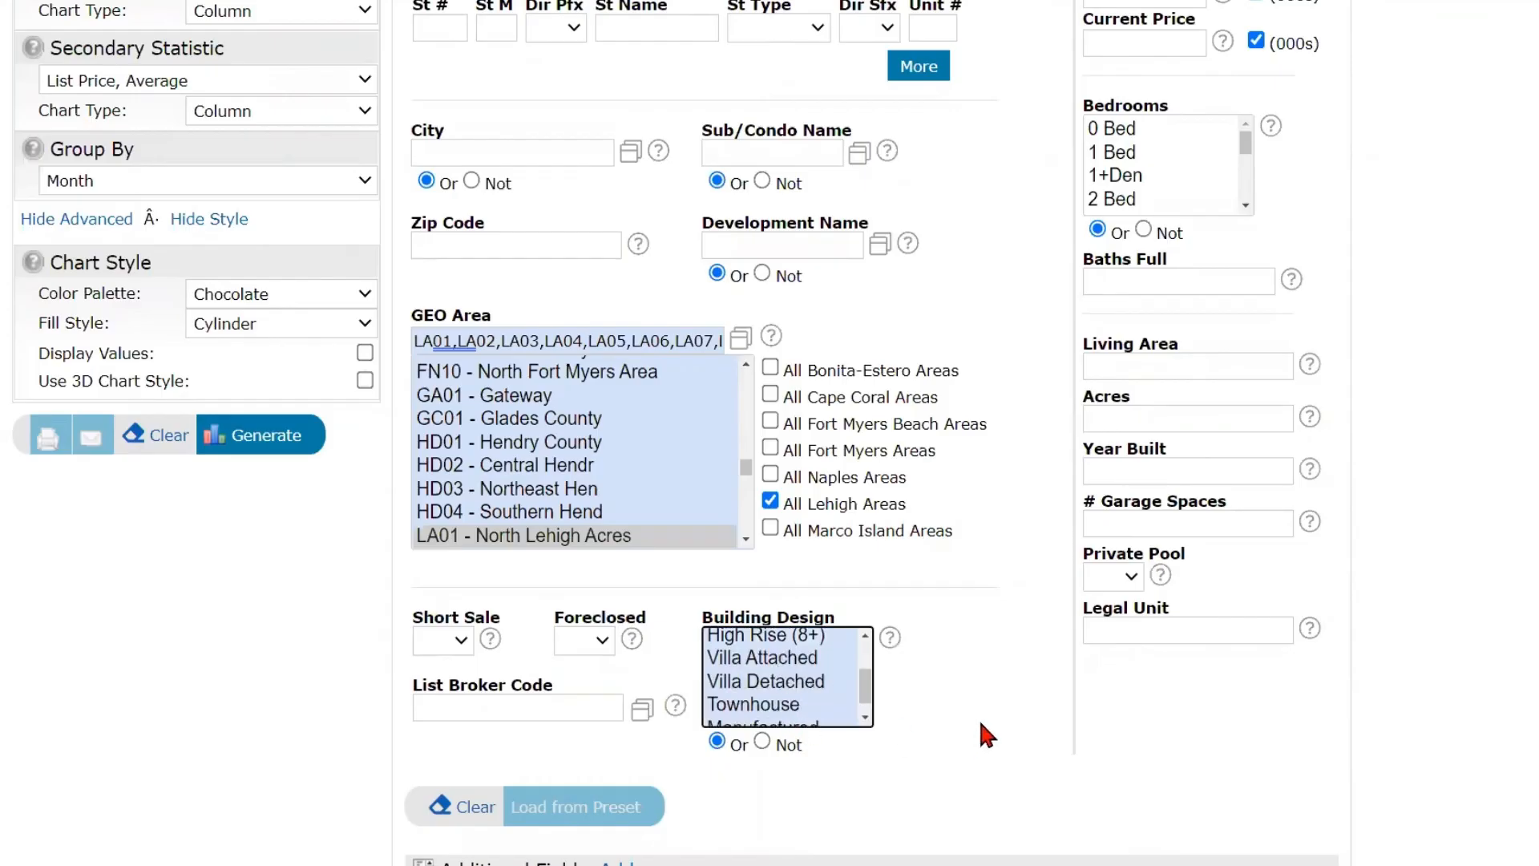
pyautogui.scroll(4, 979, 712)
pyautogui.scroll(1, 1162, 271)
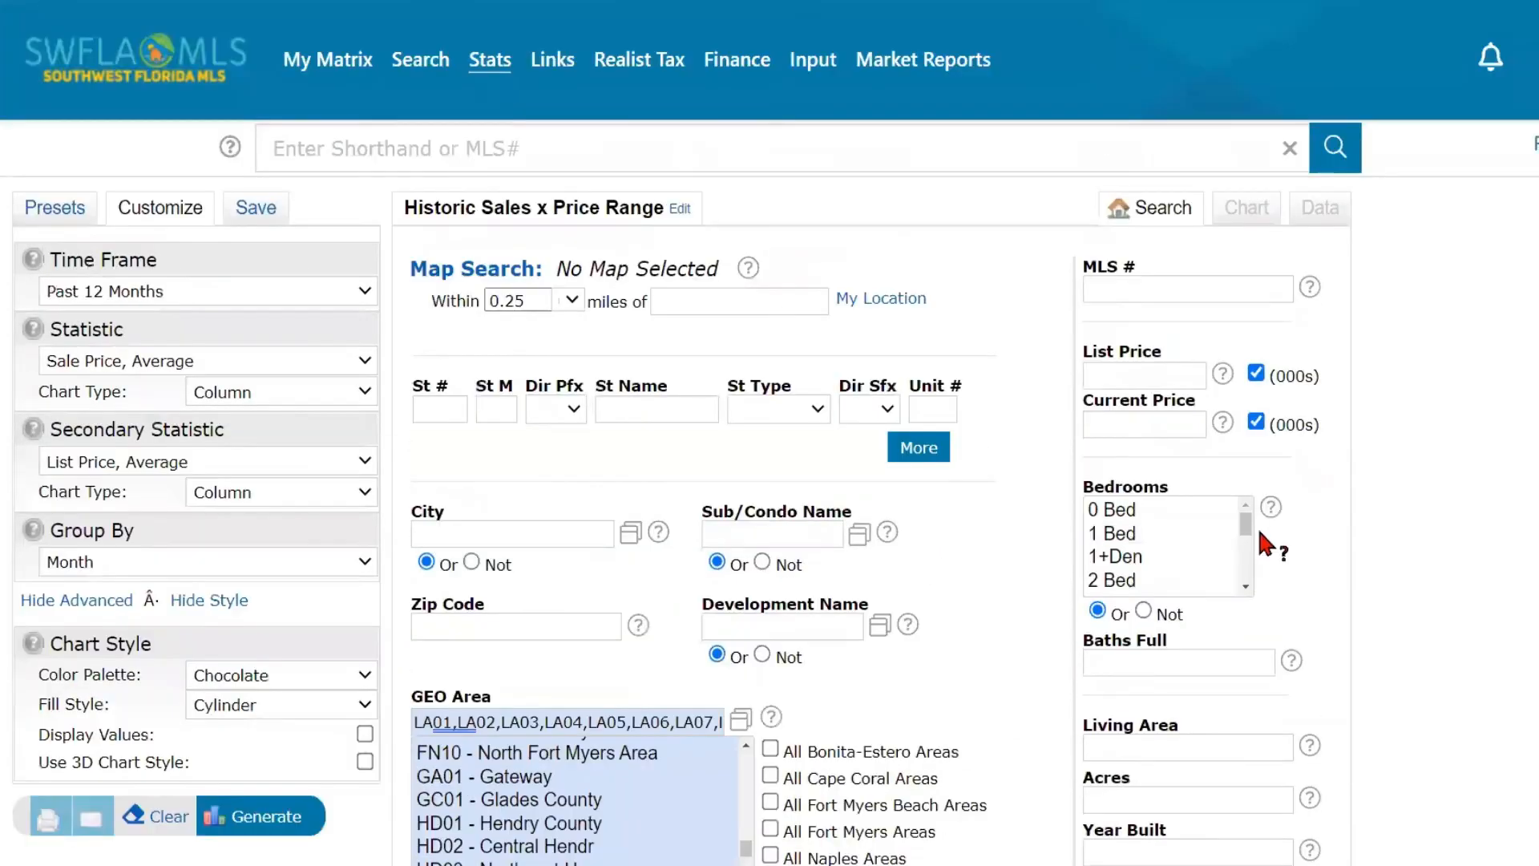
pyautogui.scroll(-3, 1223, 565)
pyautogui.scroll(-3, 1346, 563)
pyautogui.scroll(-1, 1308, 587)
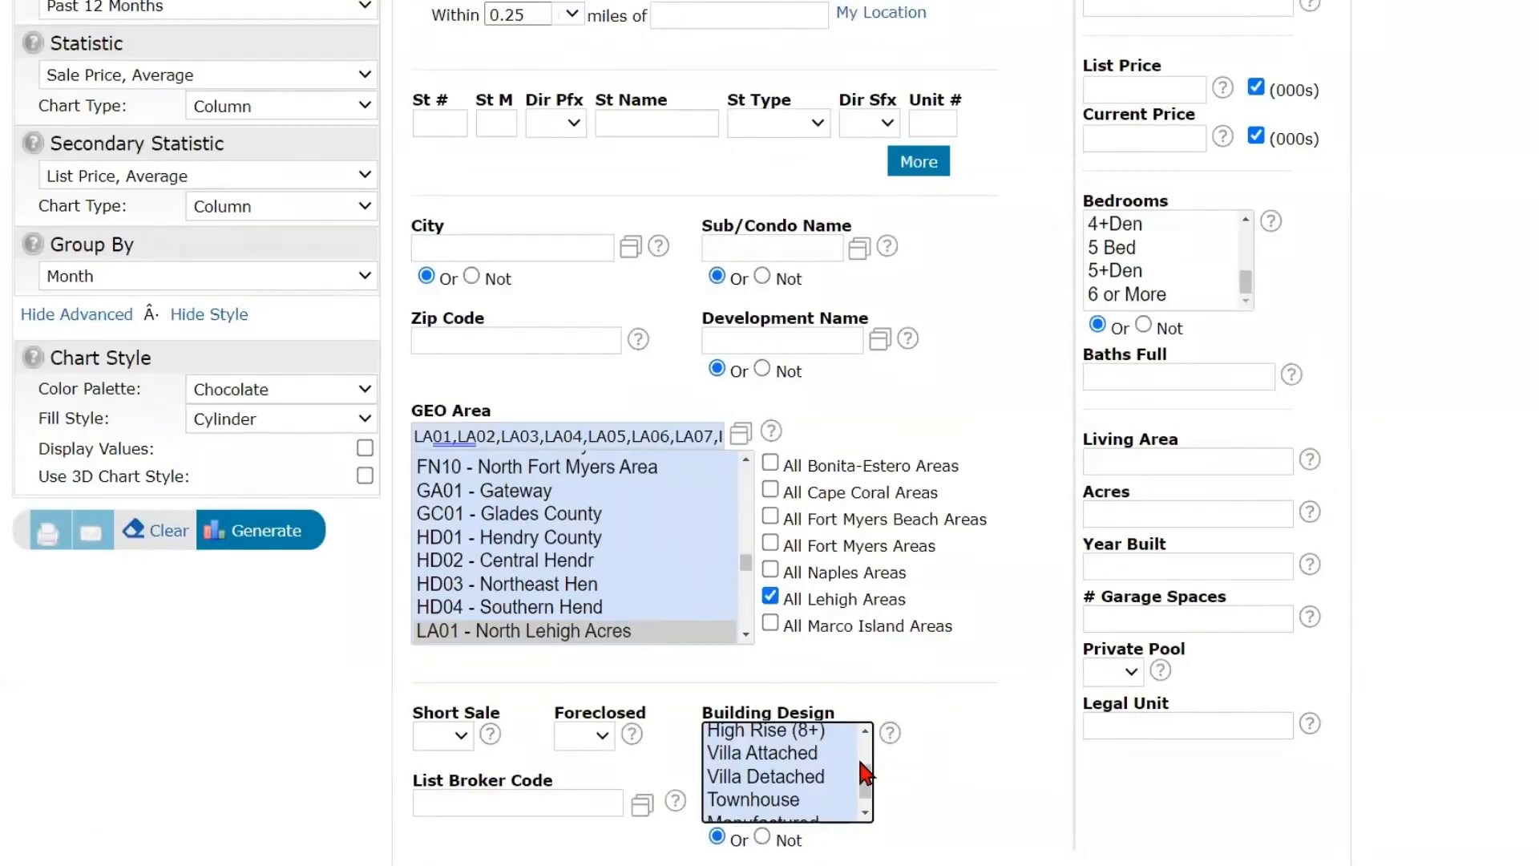
pyautogui.moveTo(870, 777); pyautogui.dragTo(891, 729)
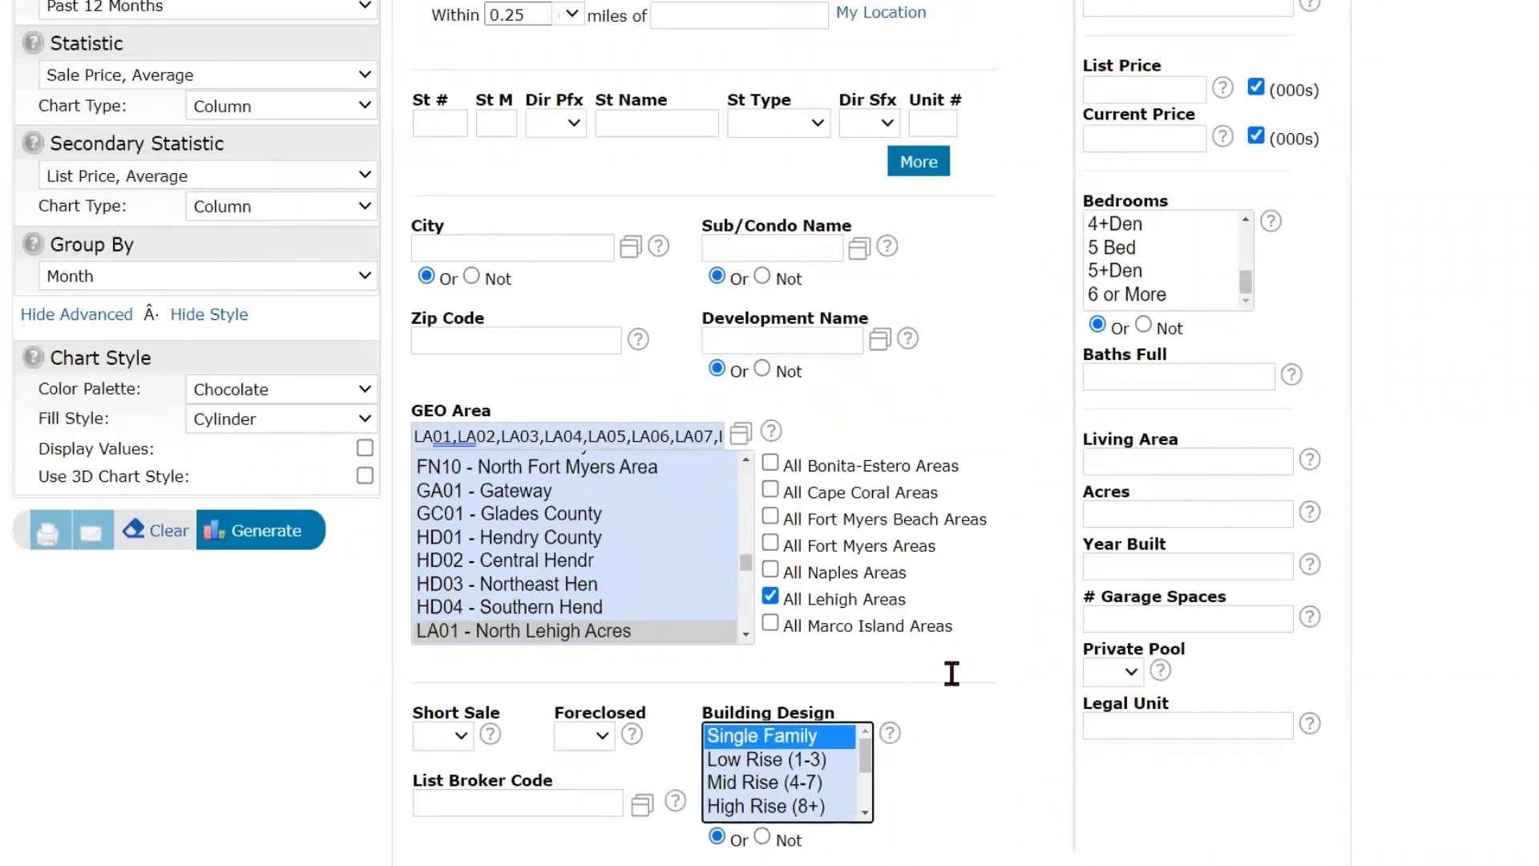
# - Generate the customized price chart and review its monthly columns, legend and the search criteria listed beneath it
pyautogui.scroll(2, 383, 593)
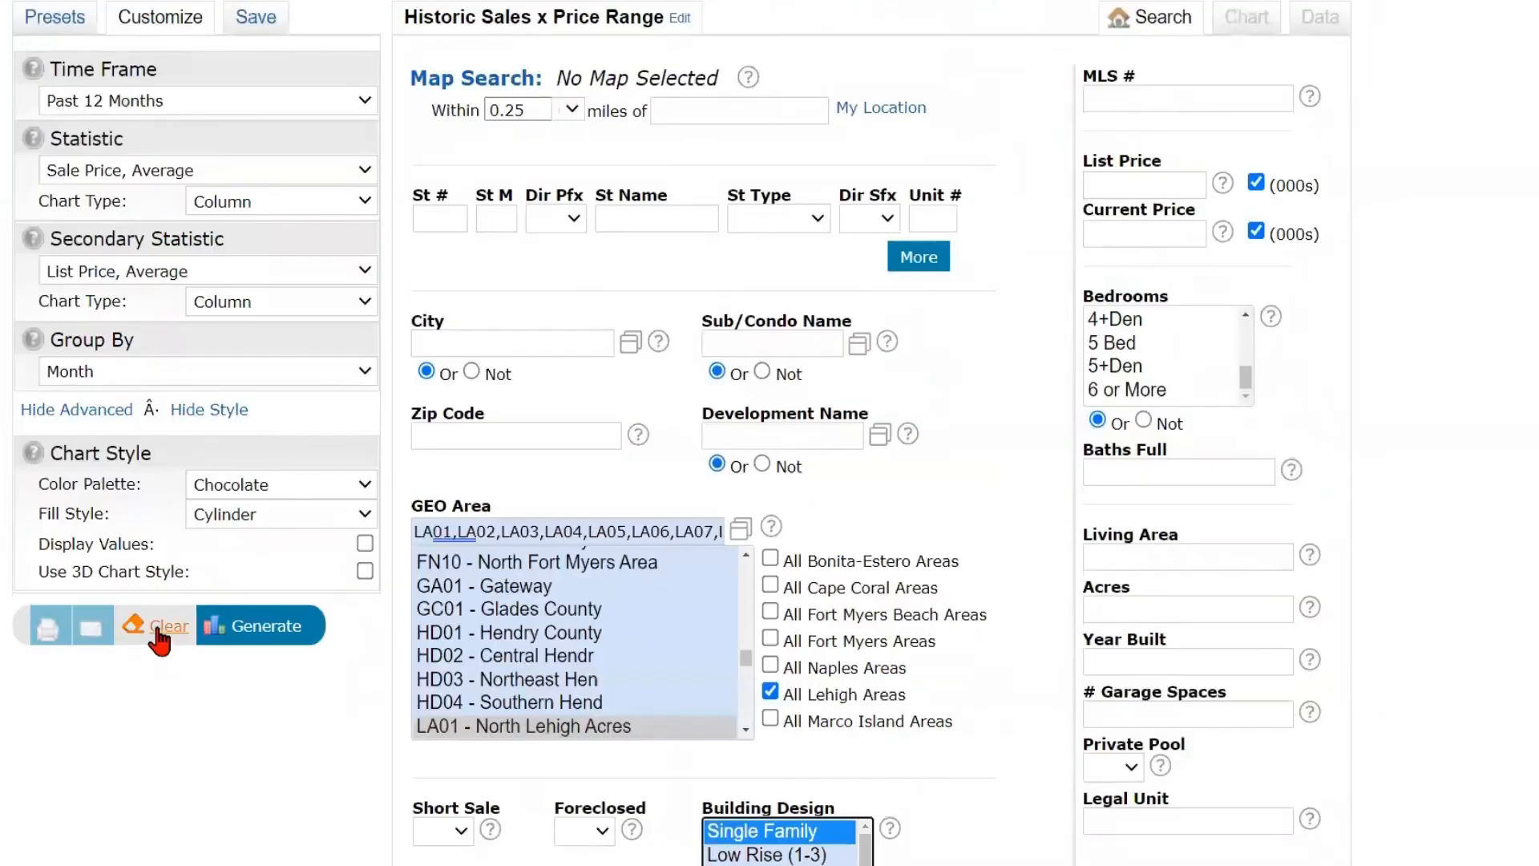
pyautogui.click(270, 629)
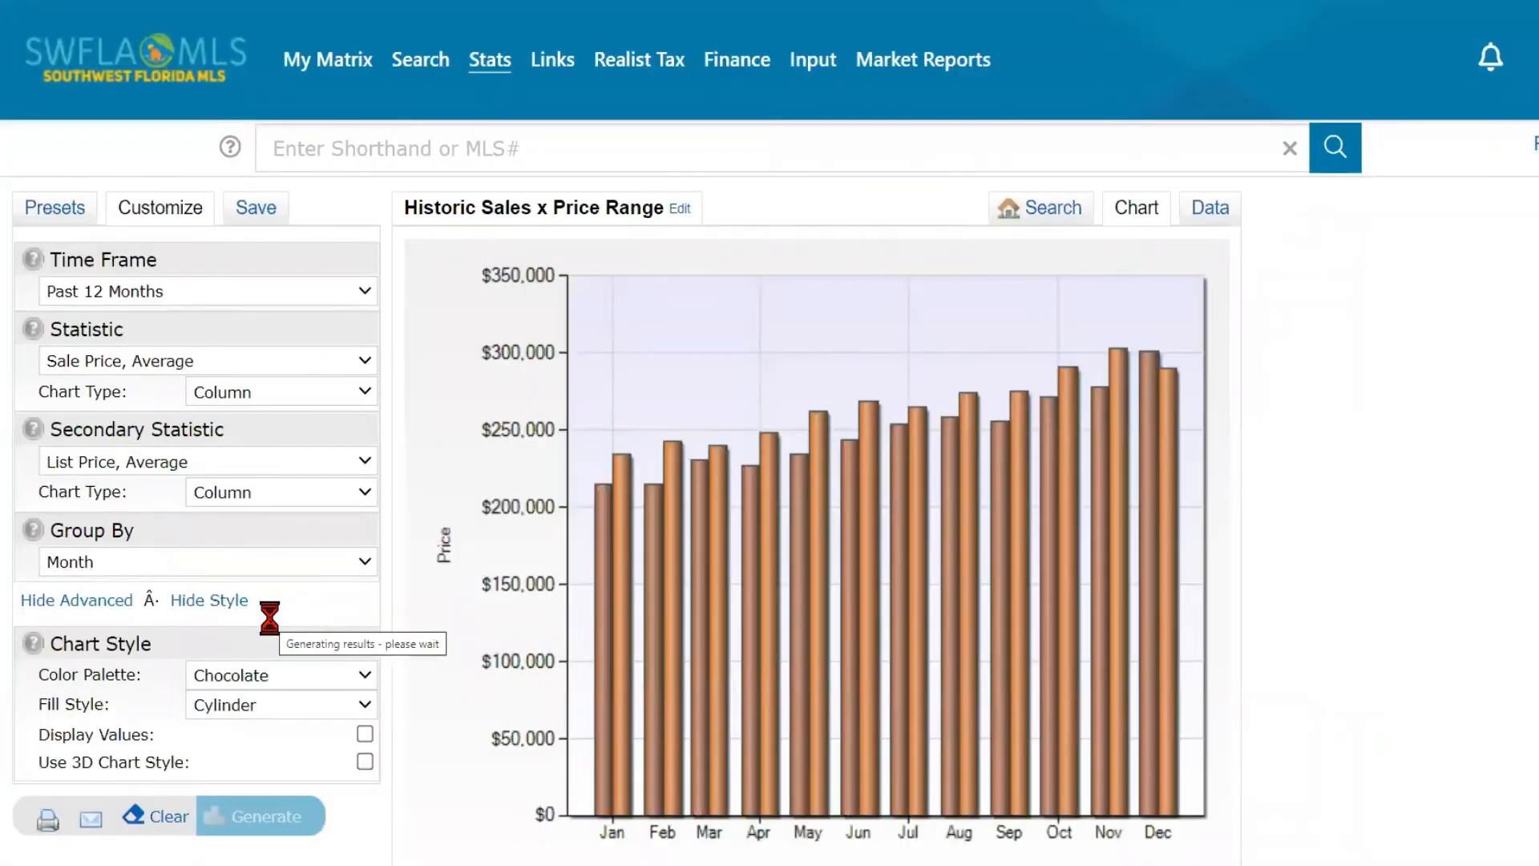
pyautogui.click(315, 677)
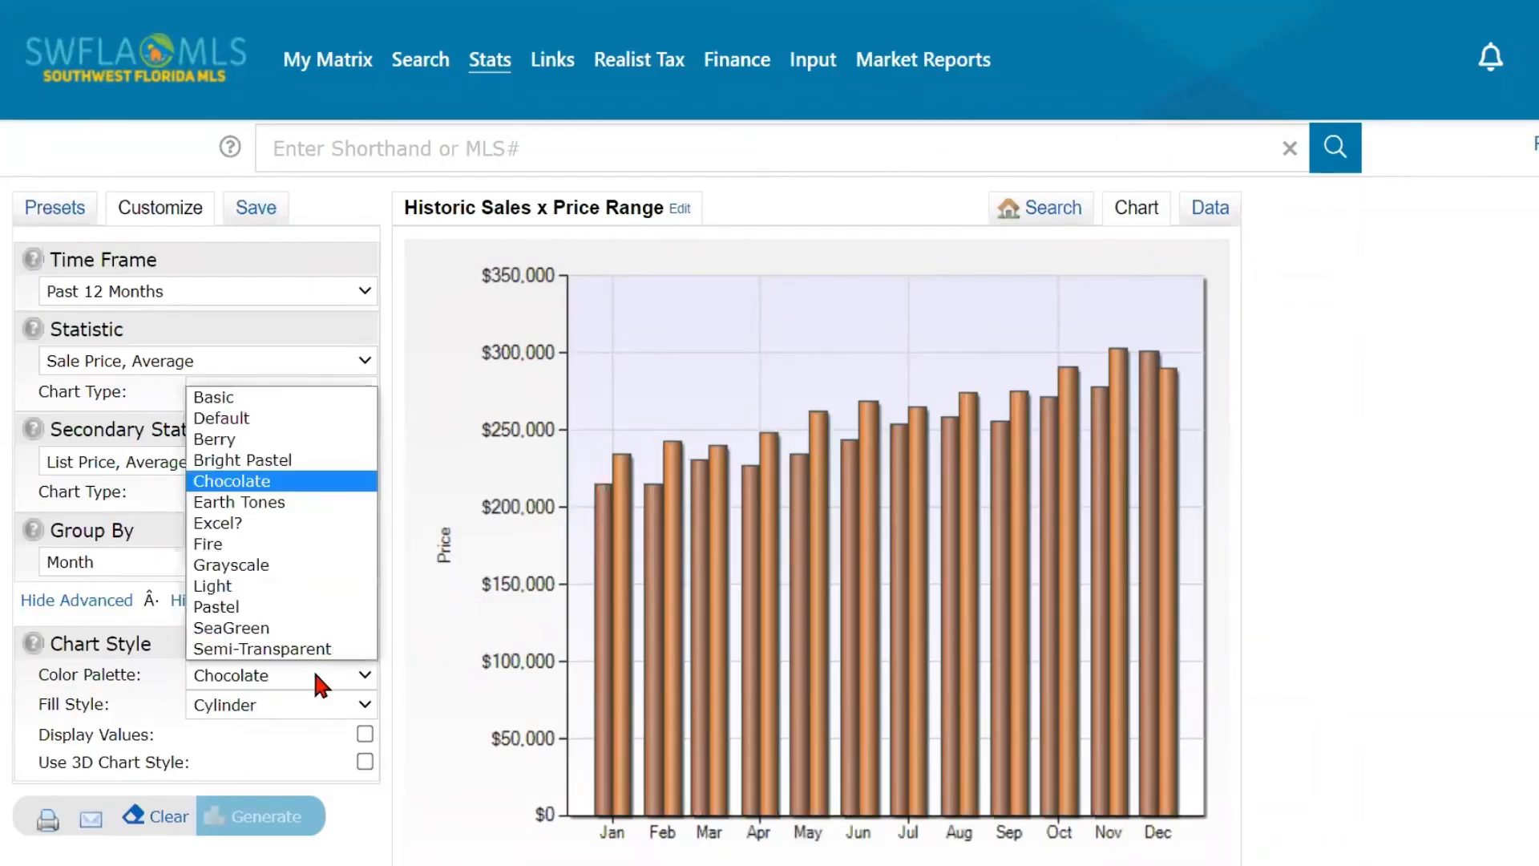
pyautogui.click(335, 694)
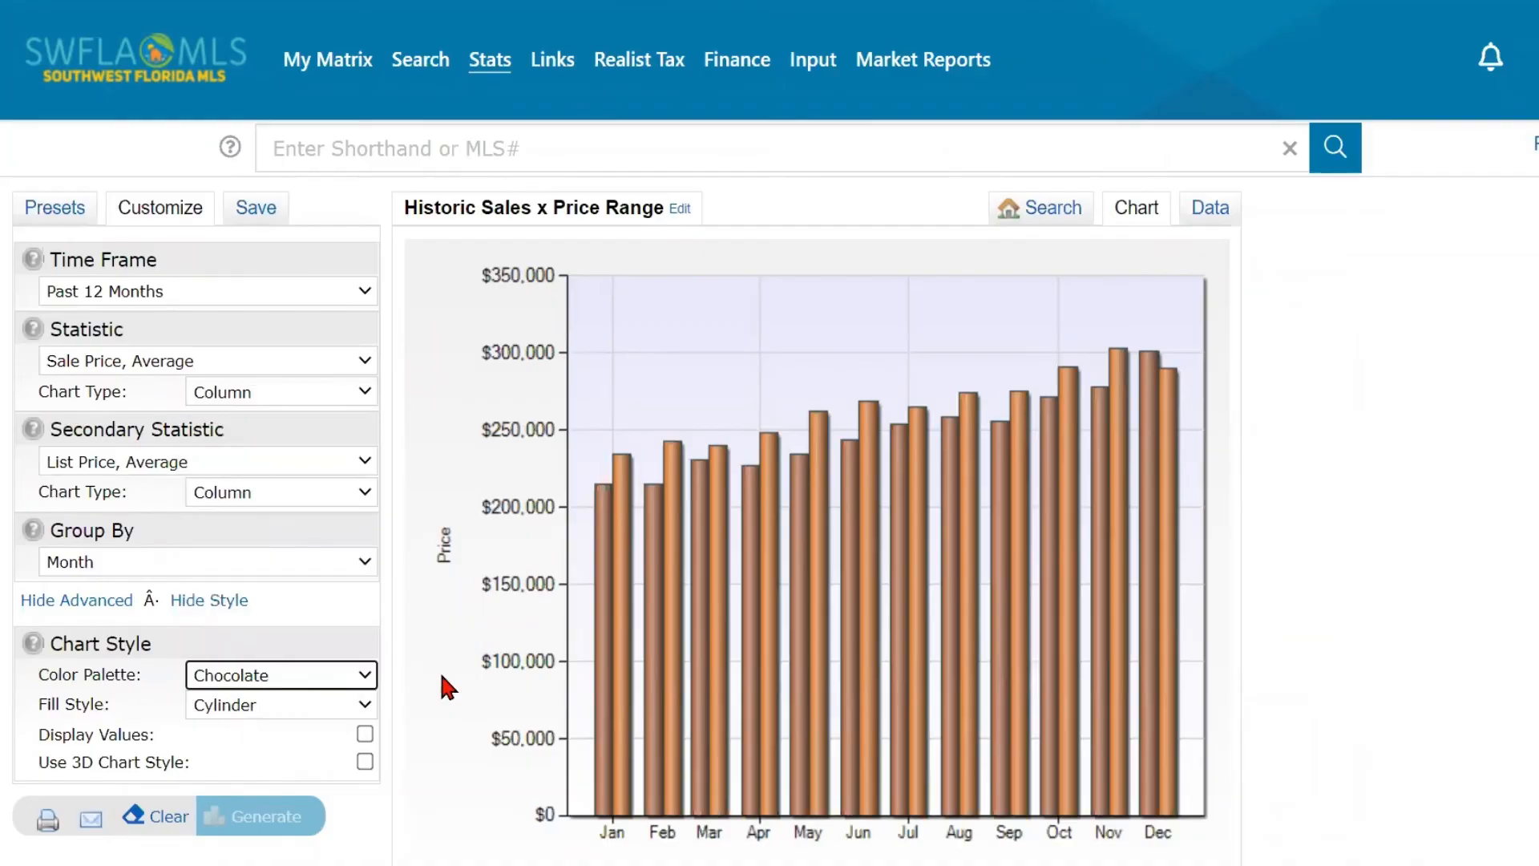
pyautogui.scroll(-1, 442, 668)
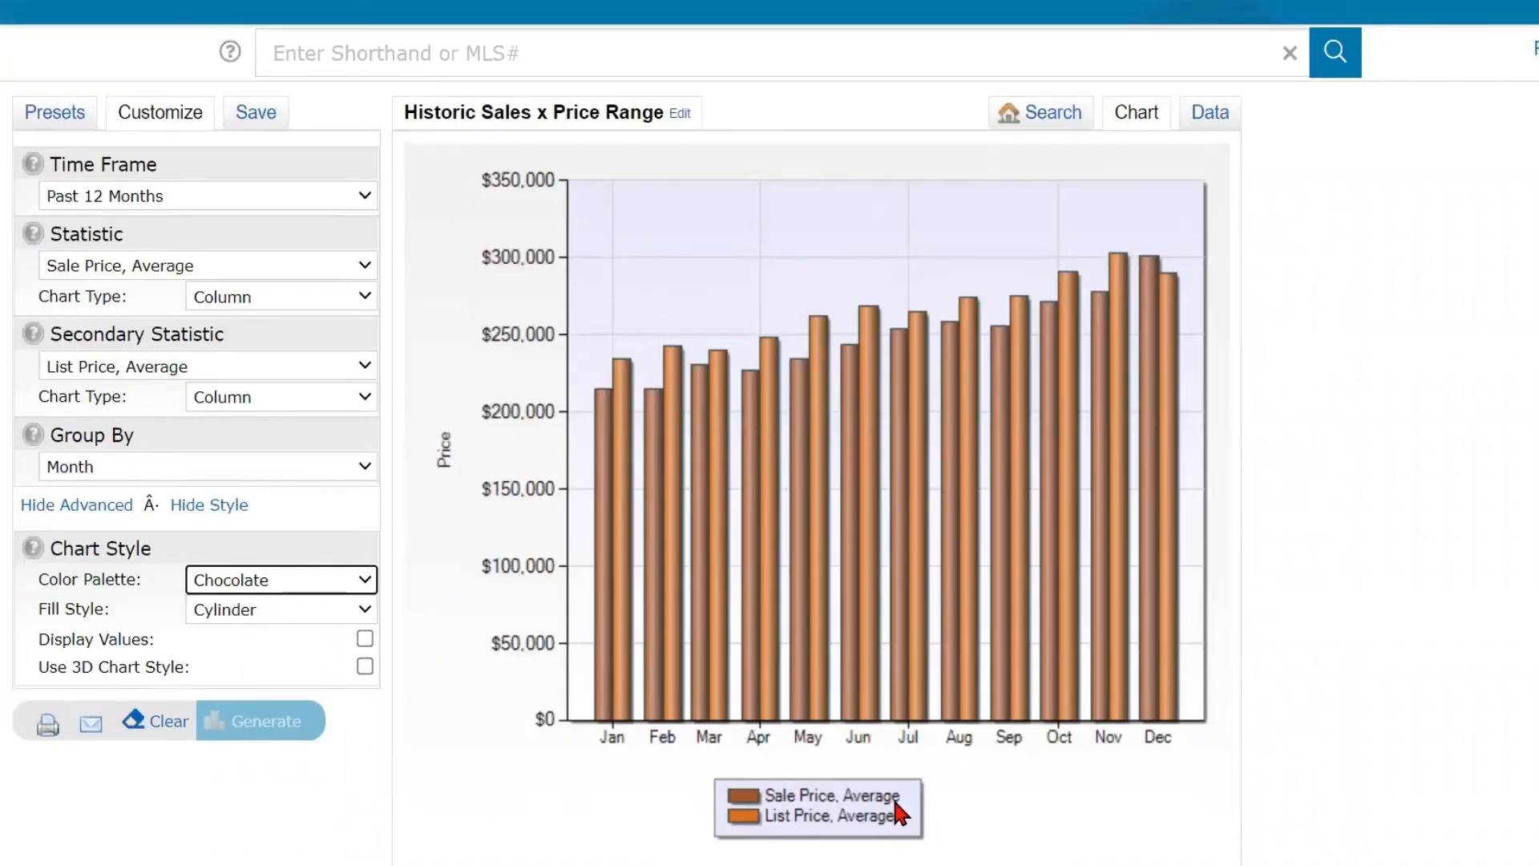
pyautogui.scroll(-1, 1034, 546)
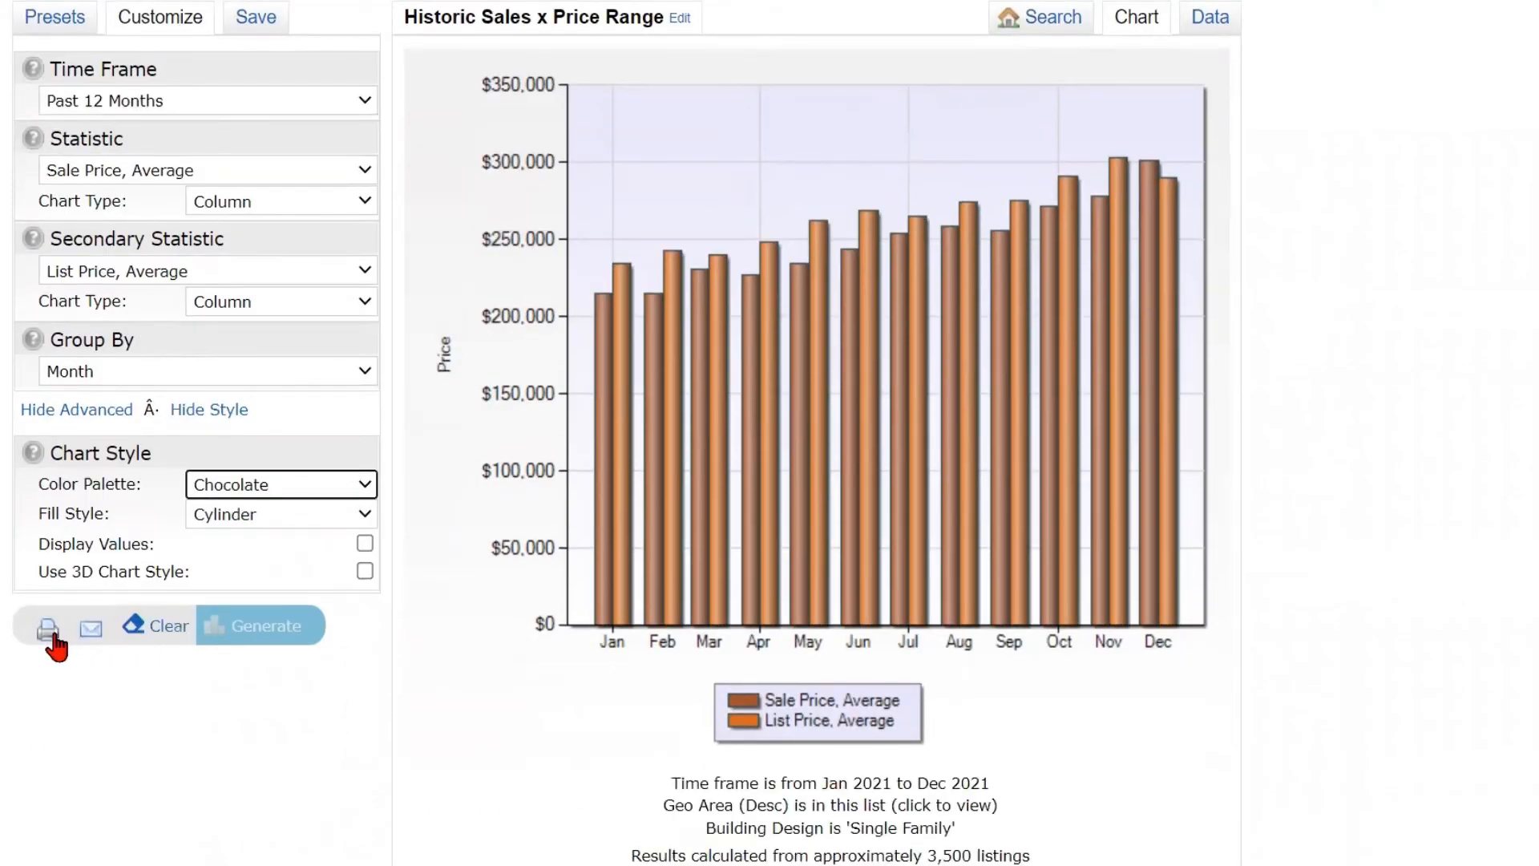
pyautogui.scroll(1, 1231, 675)
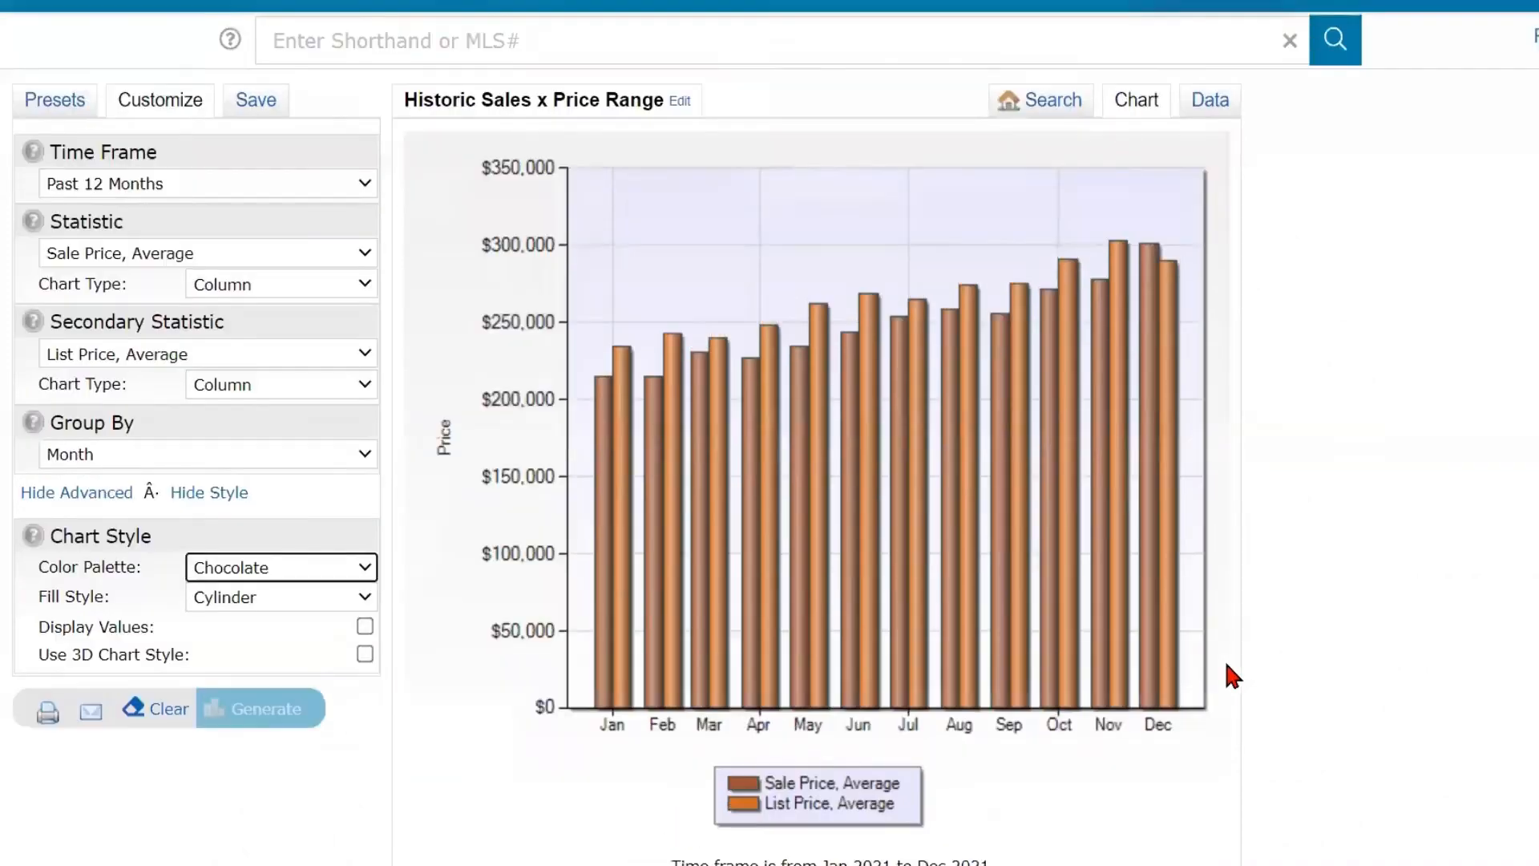
pyautogui.scroll(1, 1232, 676)
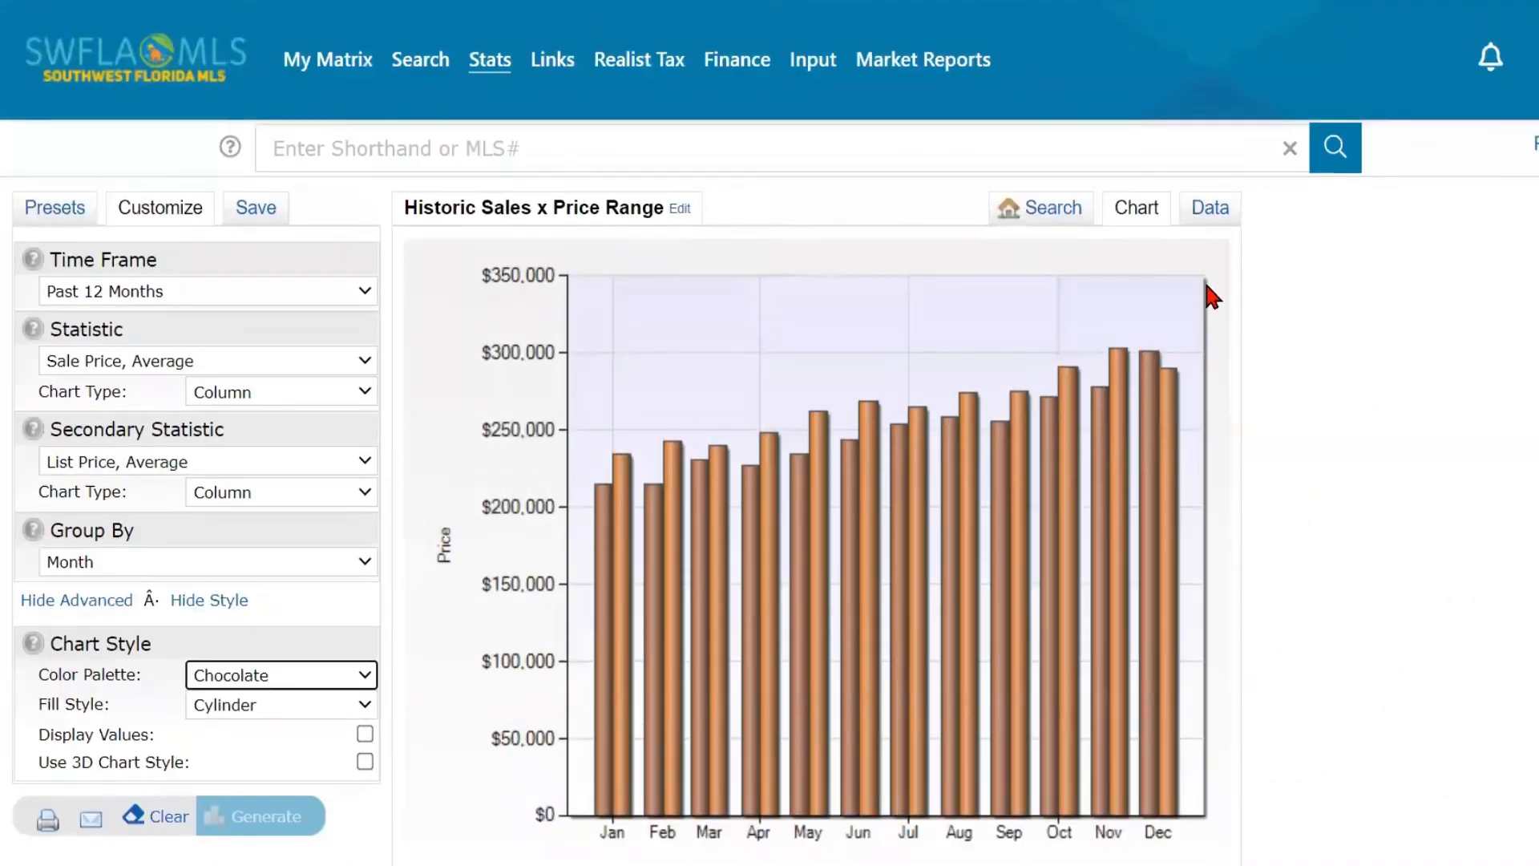
# - Show the chart's results as a data table and examine the monthly averages and the CSV export option
pyautogui.click(1199, 225)
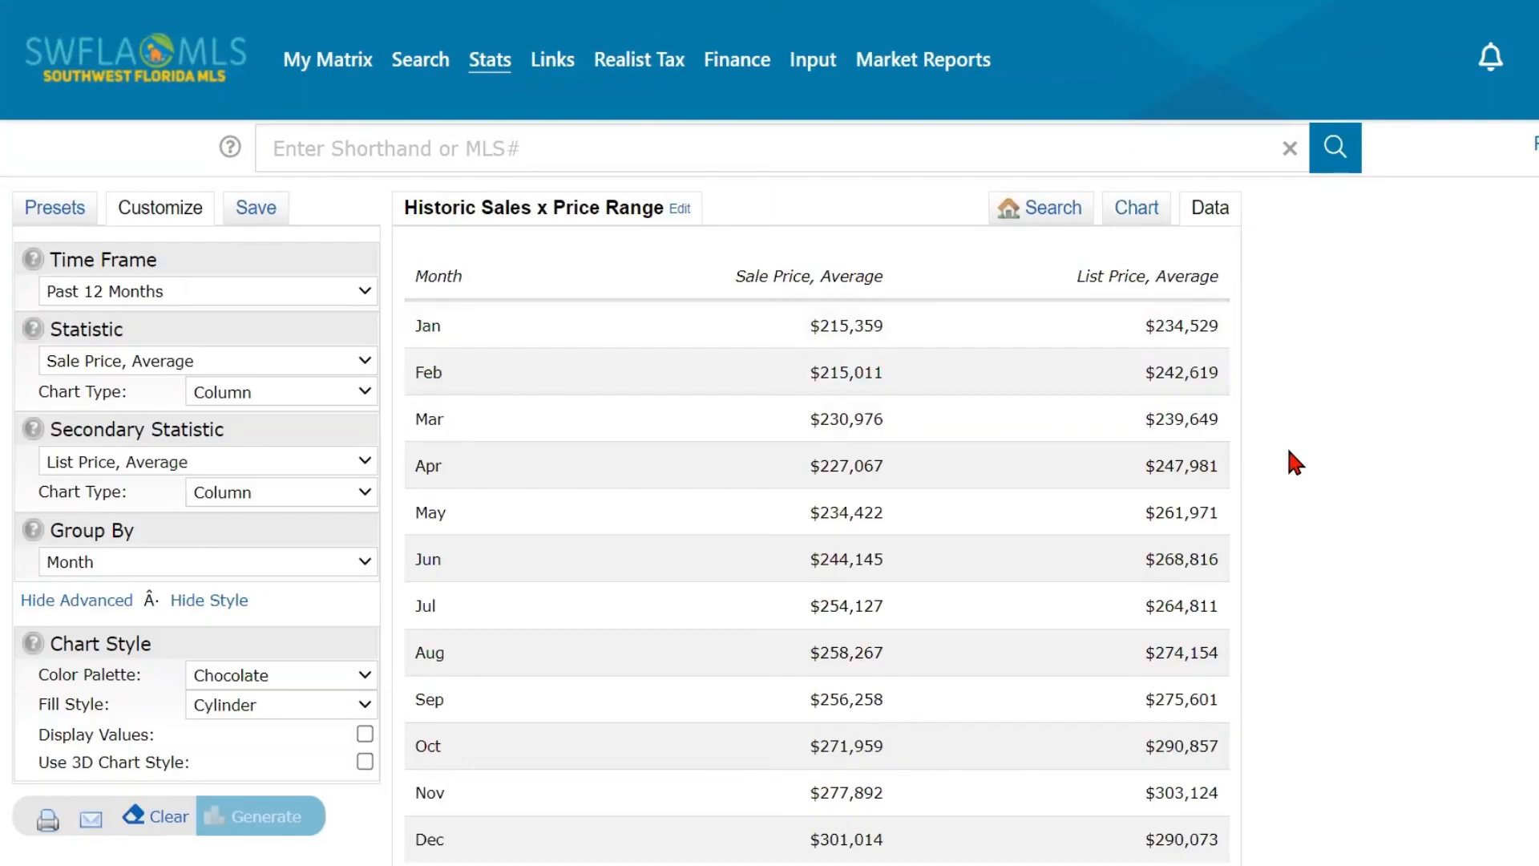
pyautogui.scroll(-5, 1286, 448)
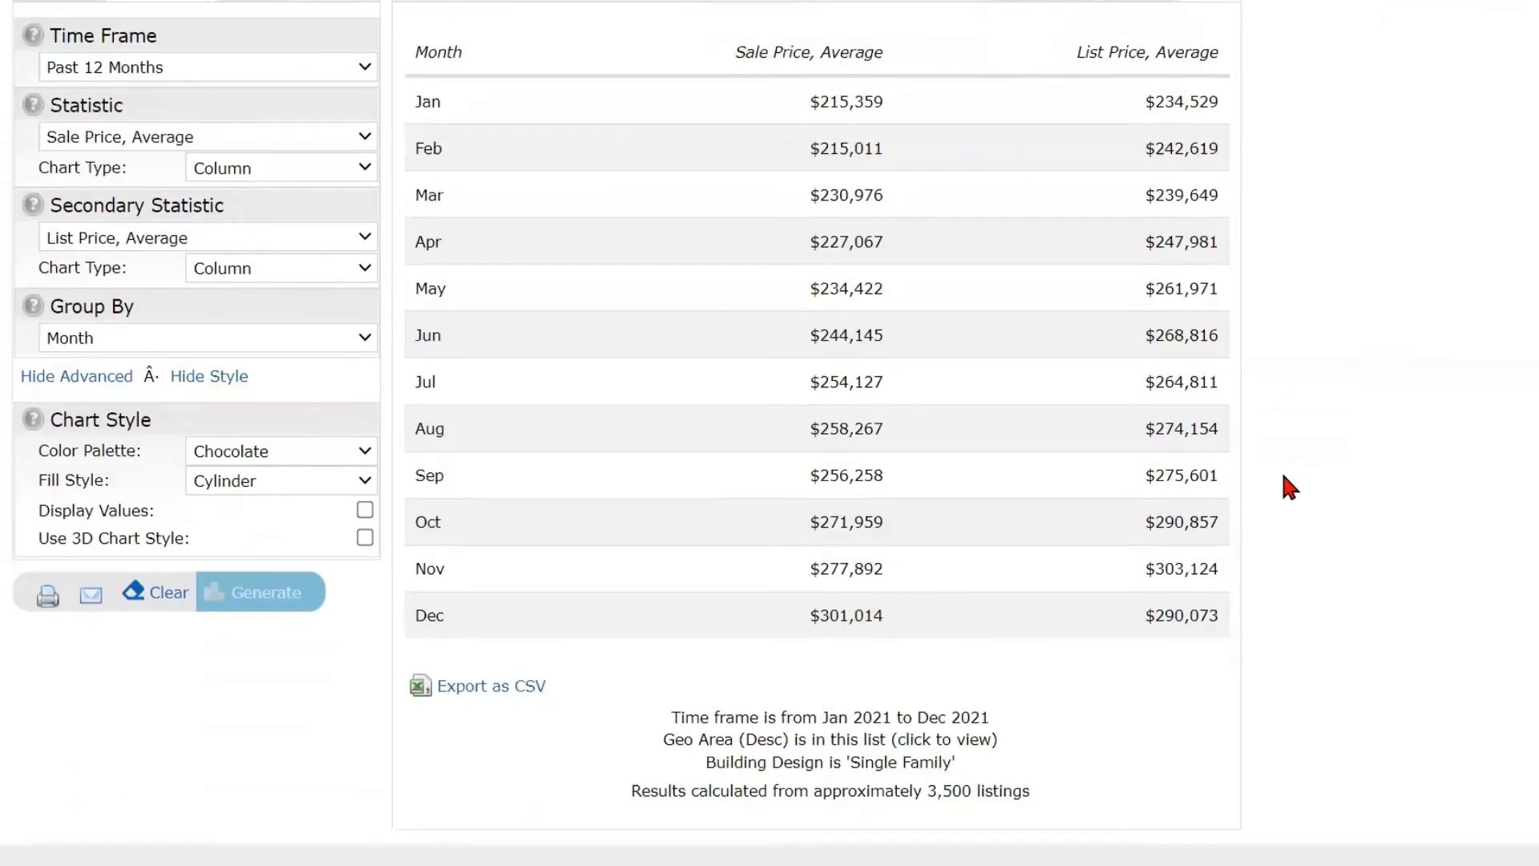
pyautogui.scroll(1, 1242, 513)
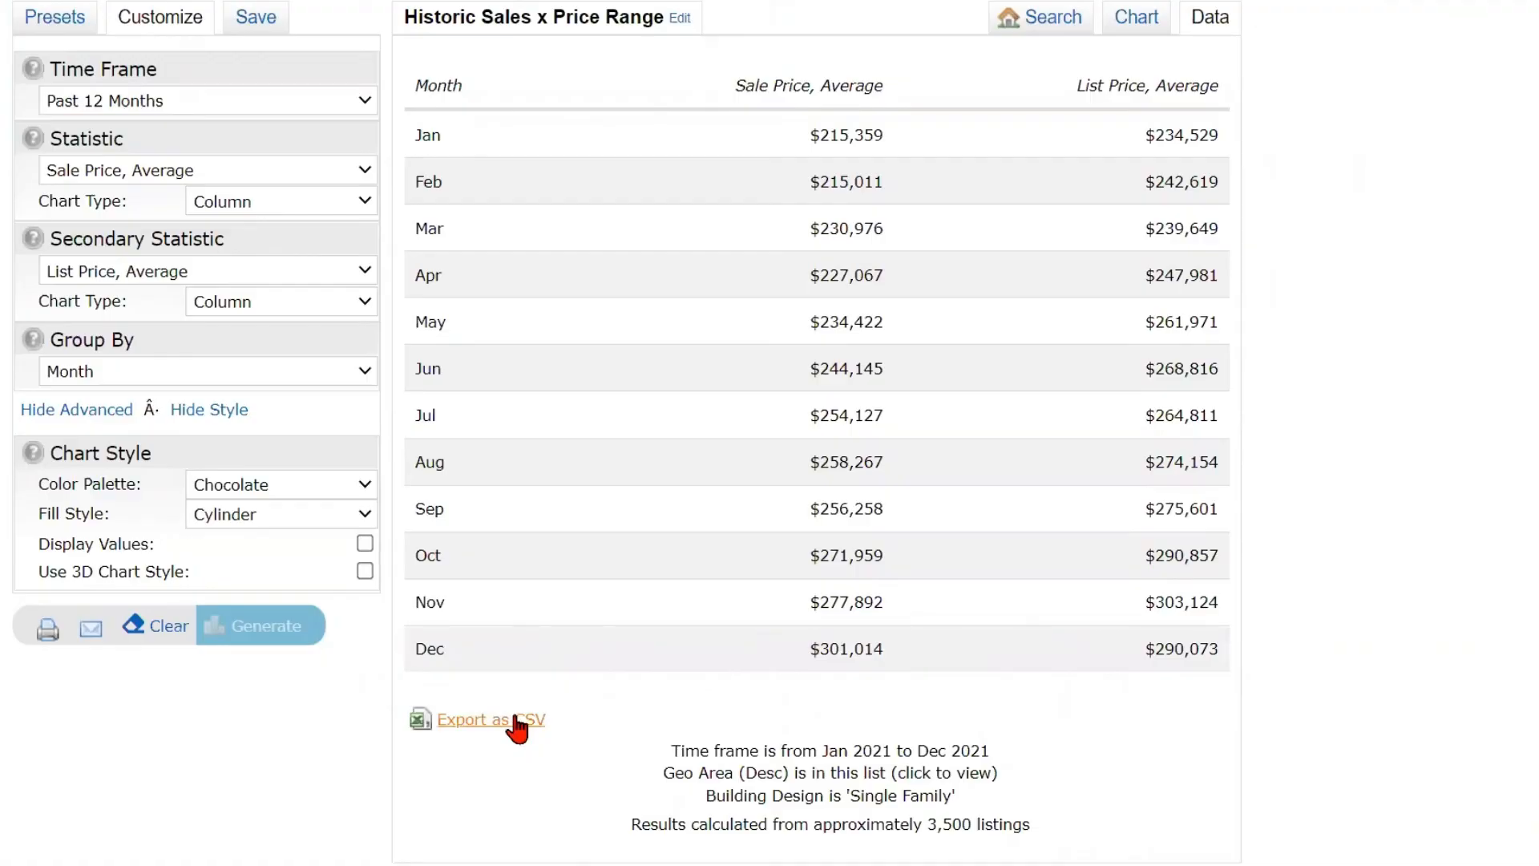
pyautogui.scroll(1, 342, 670)
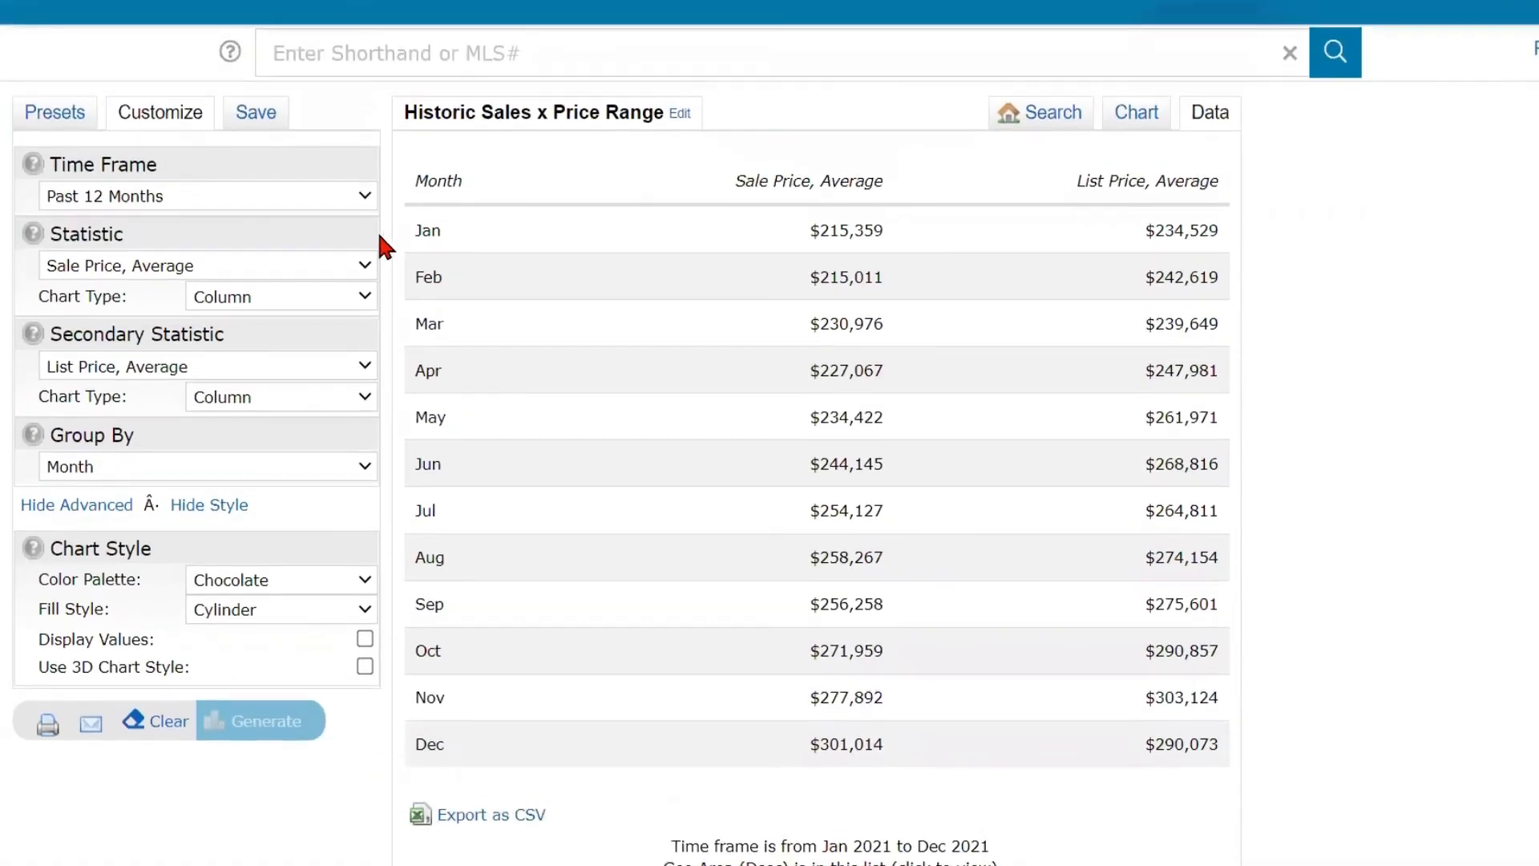
# - Open the preset saving options and enter LP to SP Ratio as the name for saving the current statistics preset
pyautogui.click(258, 119)
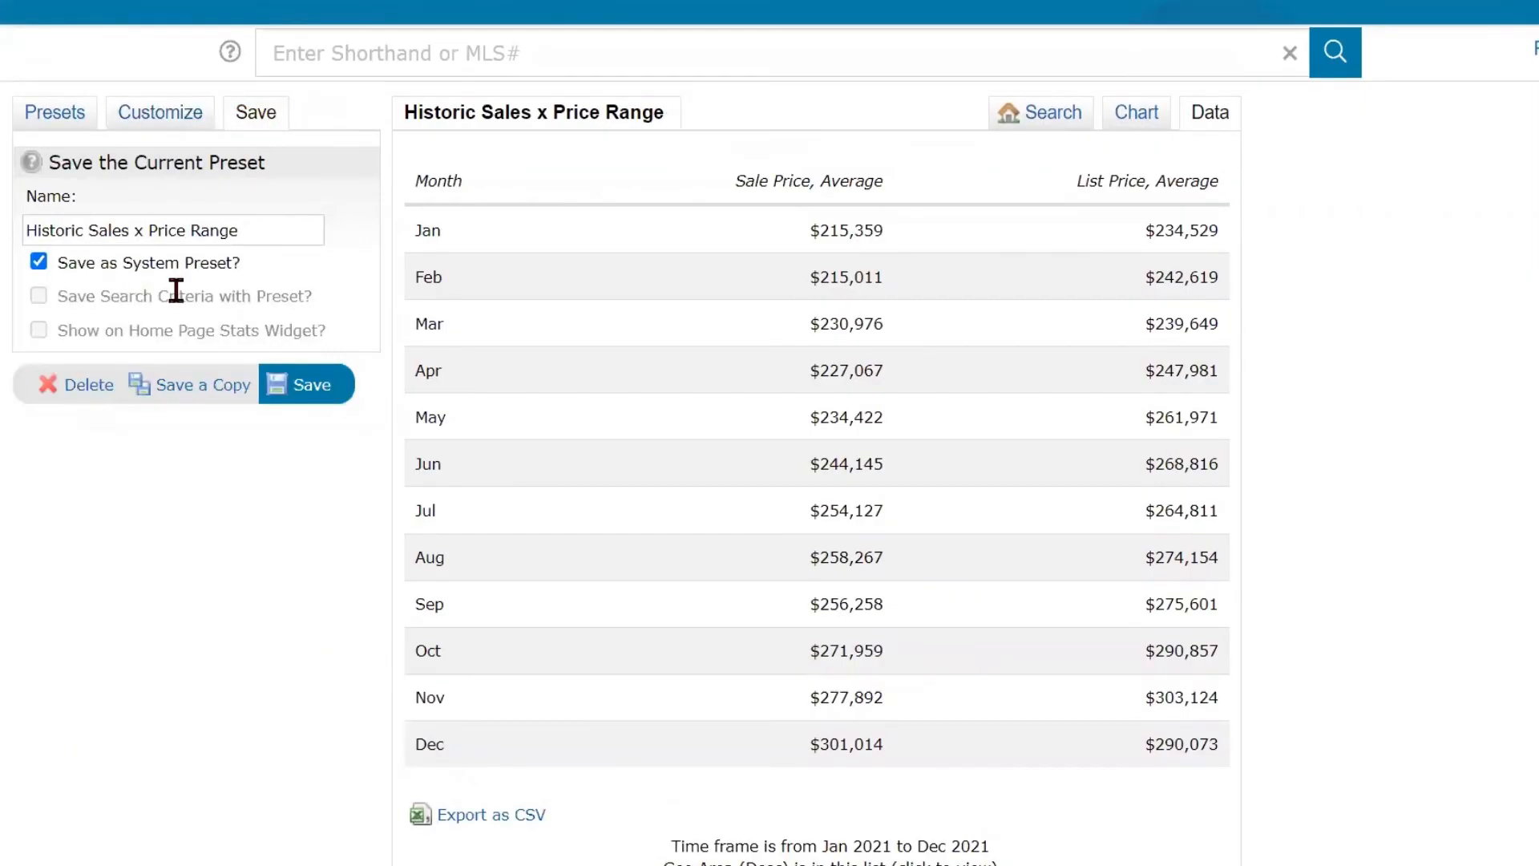
pyautogui.tripleClick(268, 230)
pyautogui.write('LP to SP Ratio')
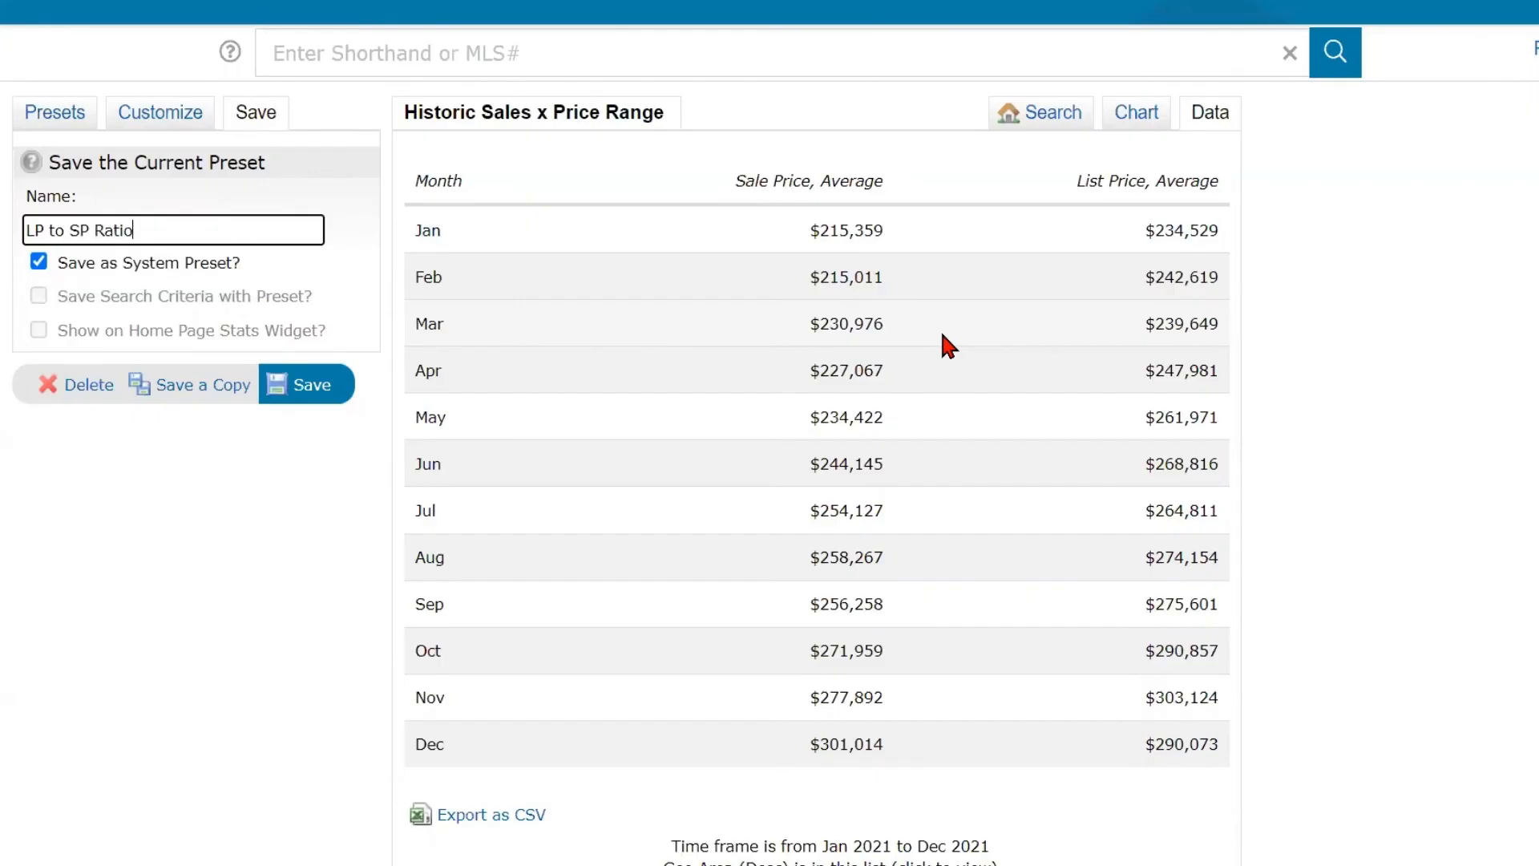
pyautogui.click(220, 393)
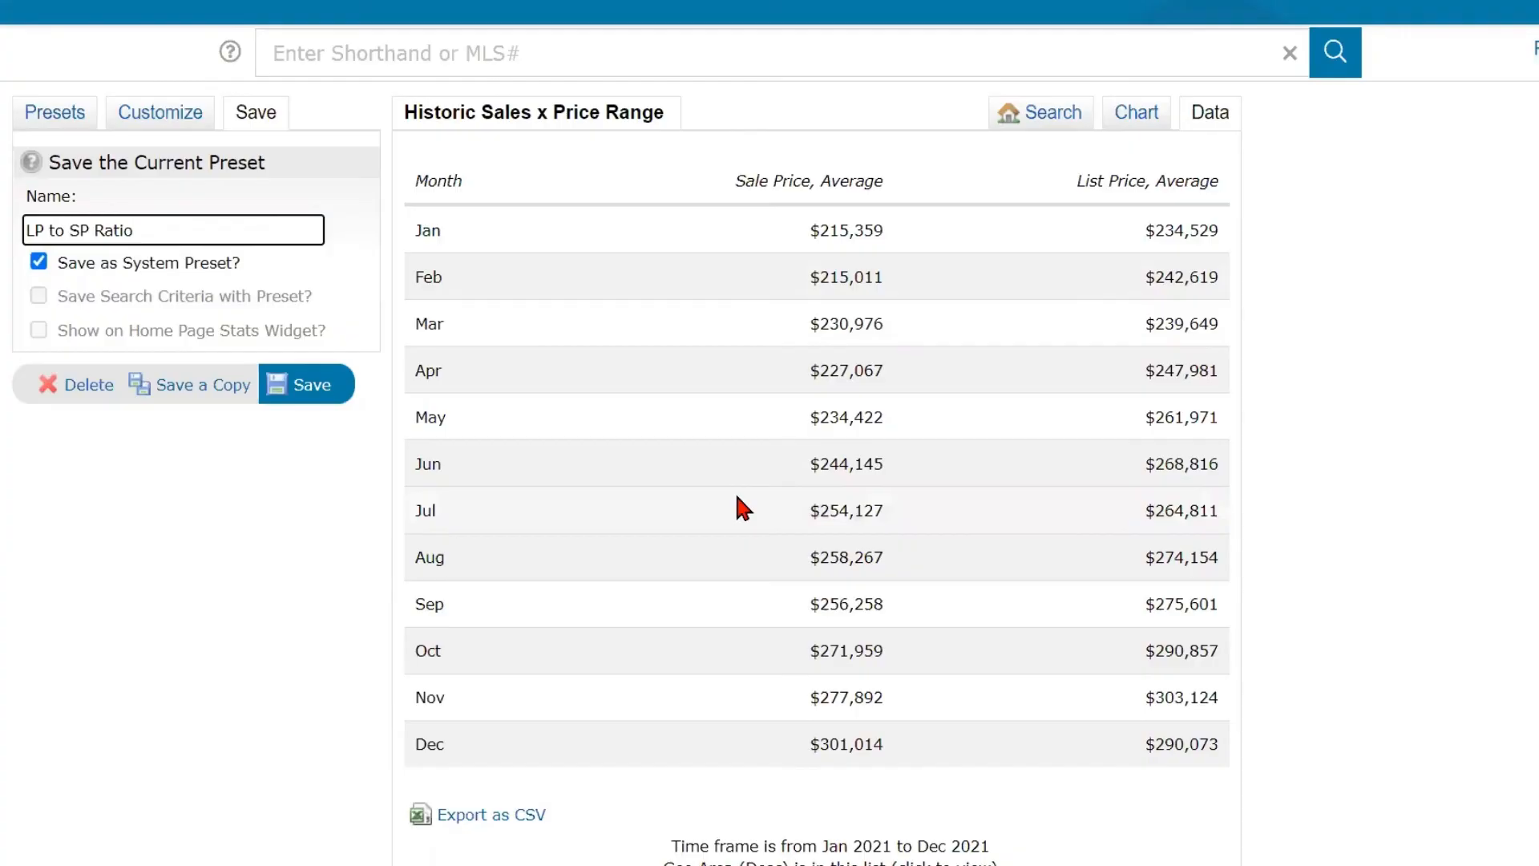
pyautogui.click(299, 392)
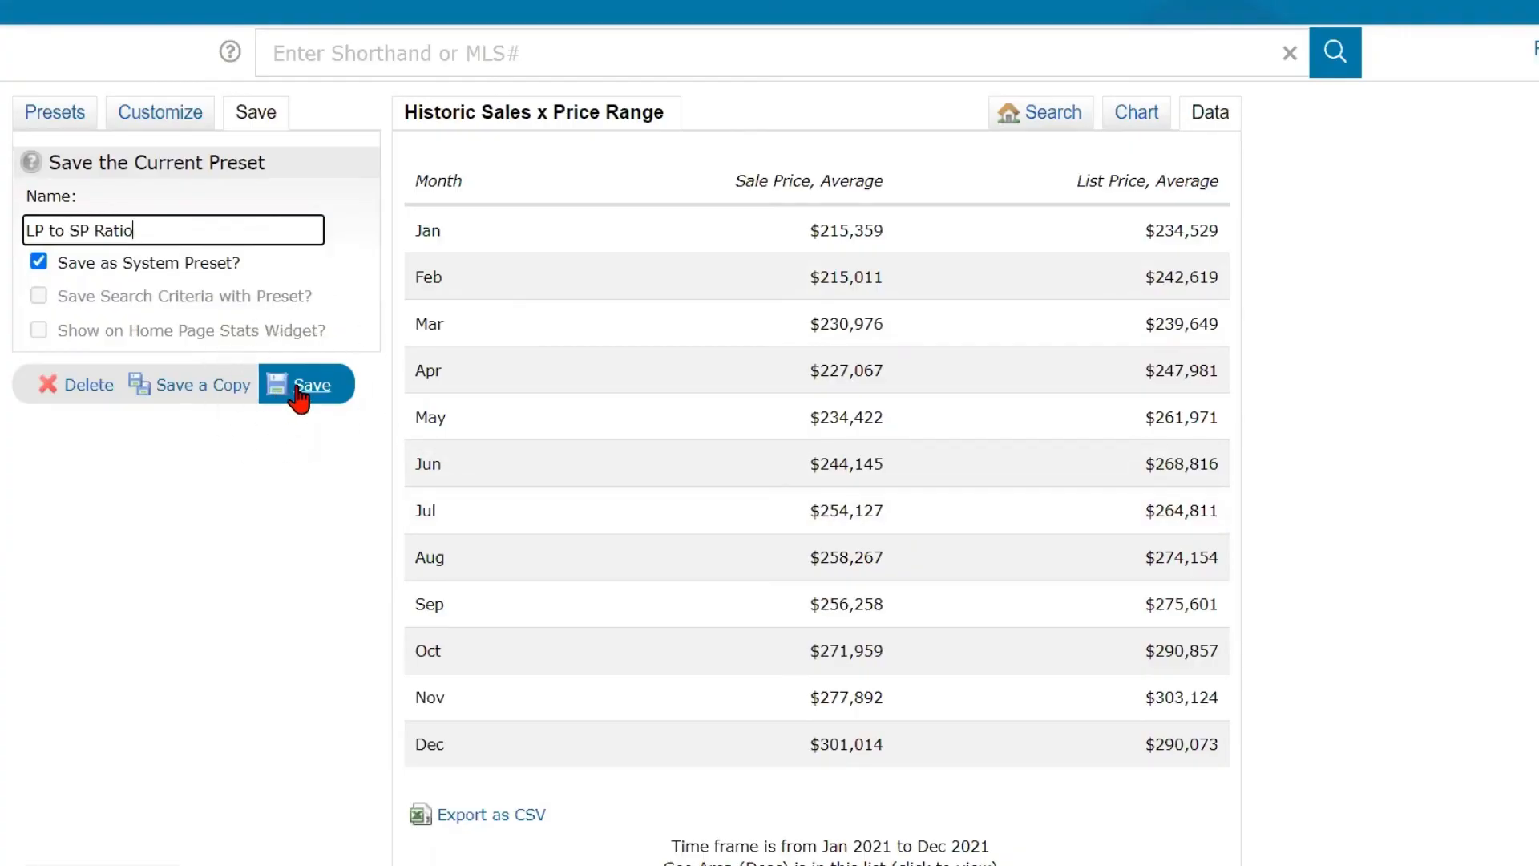
pyautogui.click(299, 393)
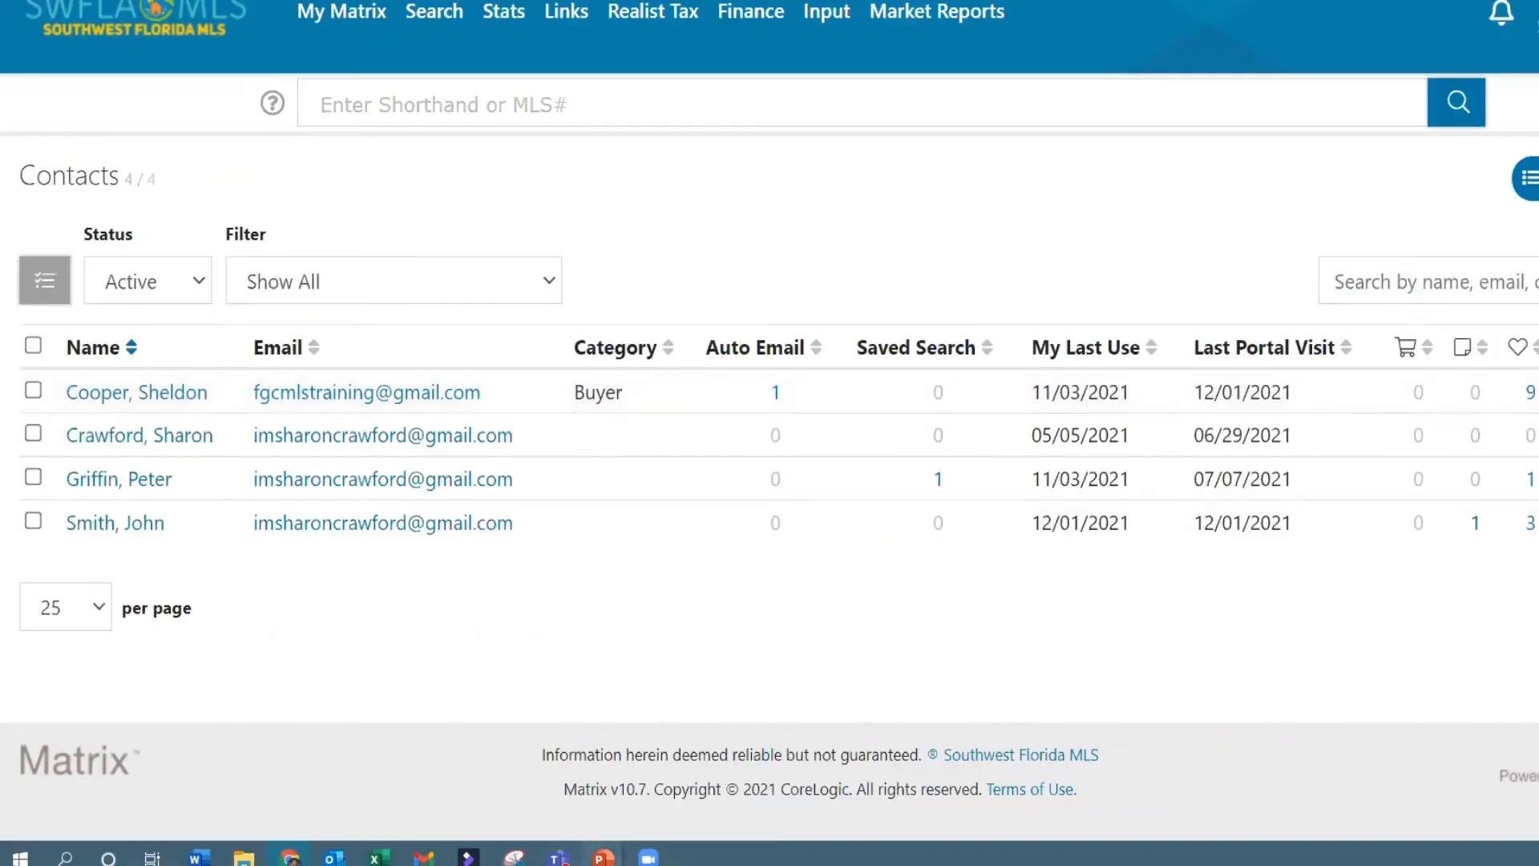
# - Switch to the running PowerPoint slide show of the MLS course
pyautogui.moveTo(602, 856)
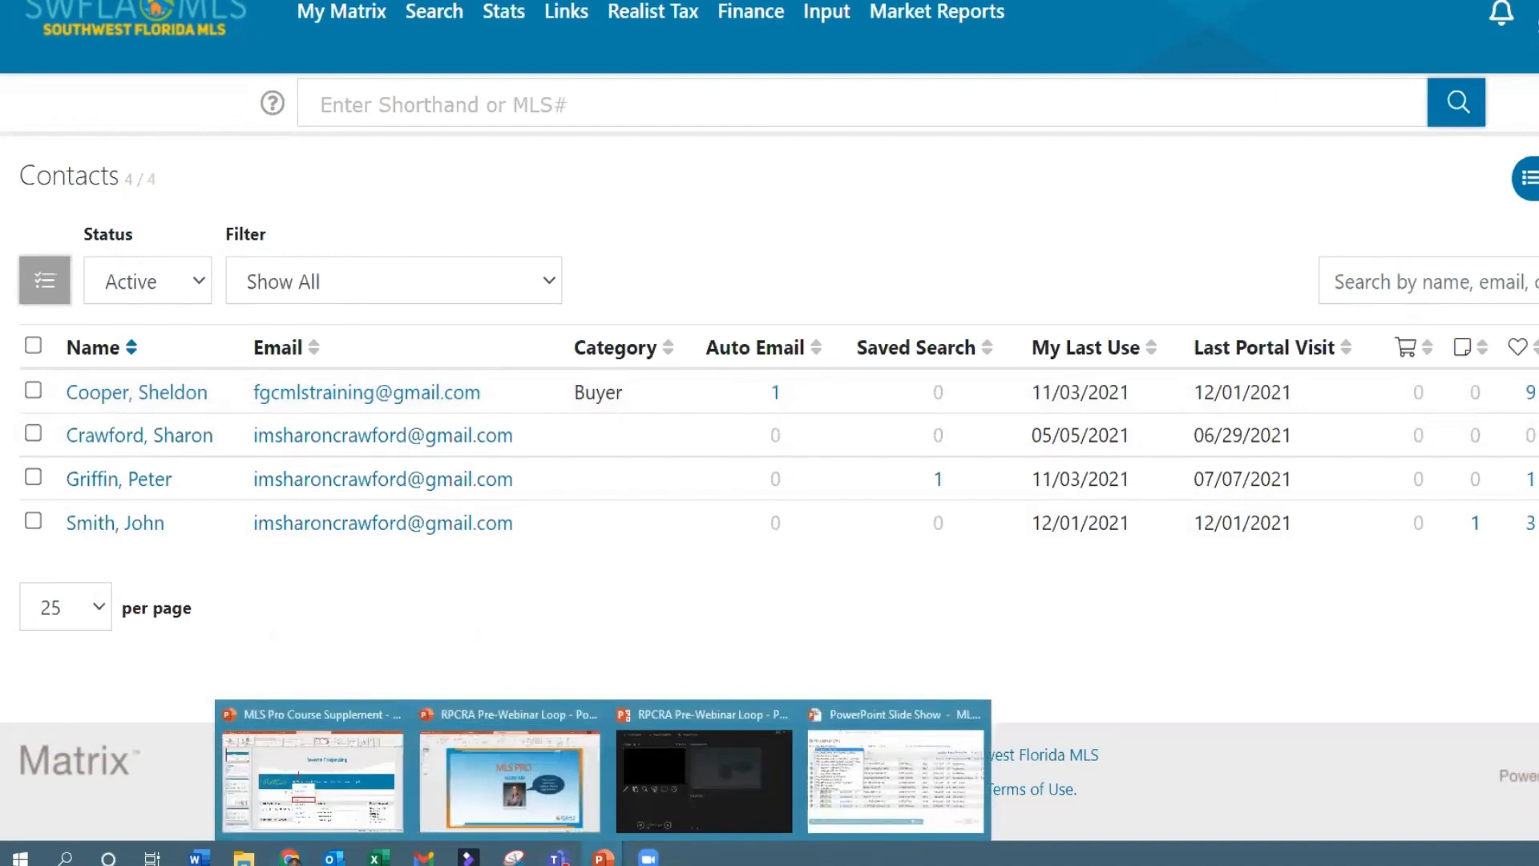
pyautogui.click(899, 809)
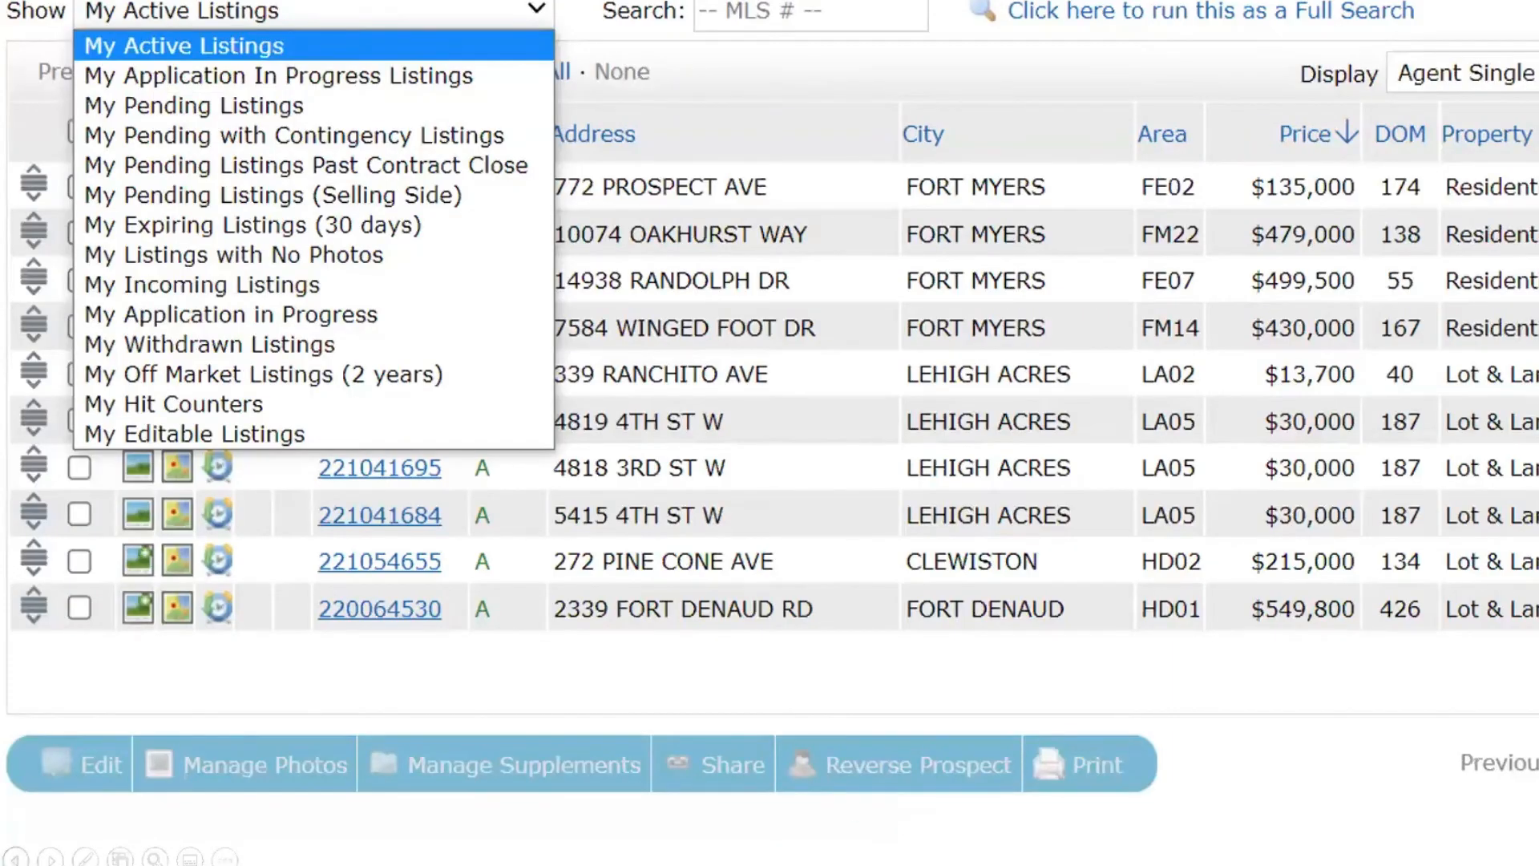
pyautogui.click(15, 859)
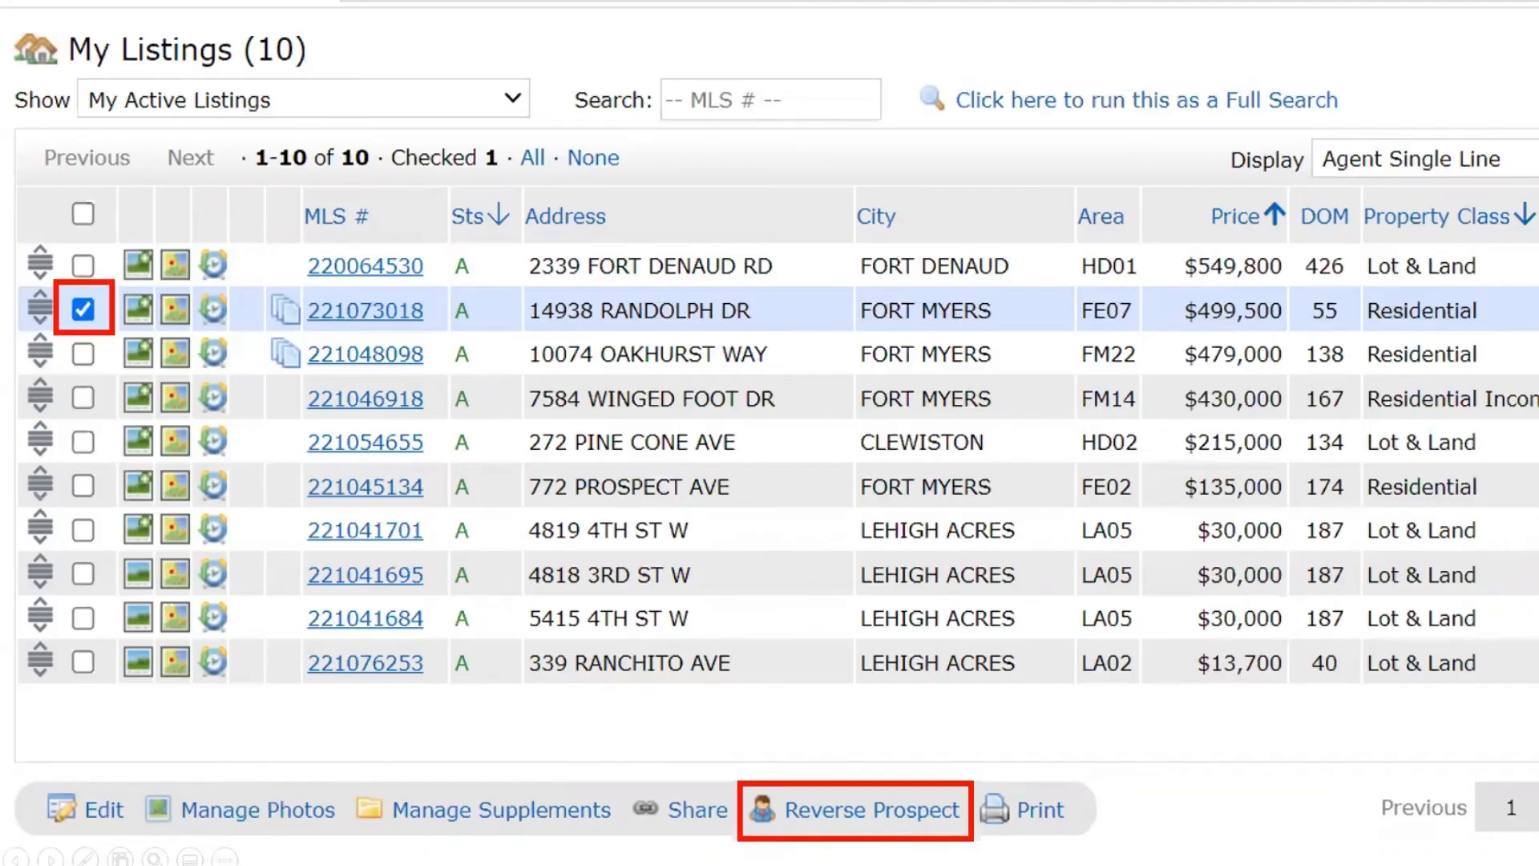
pyautogui.click(844, 829)
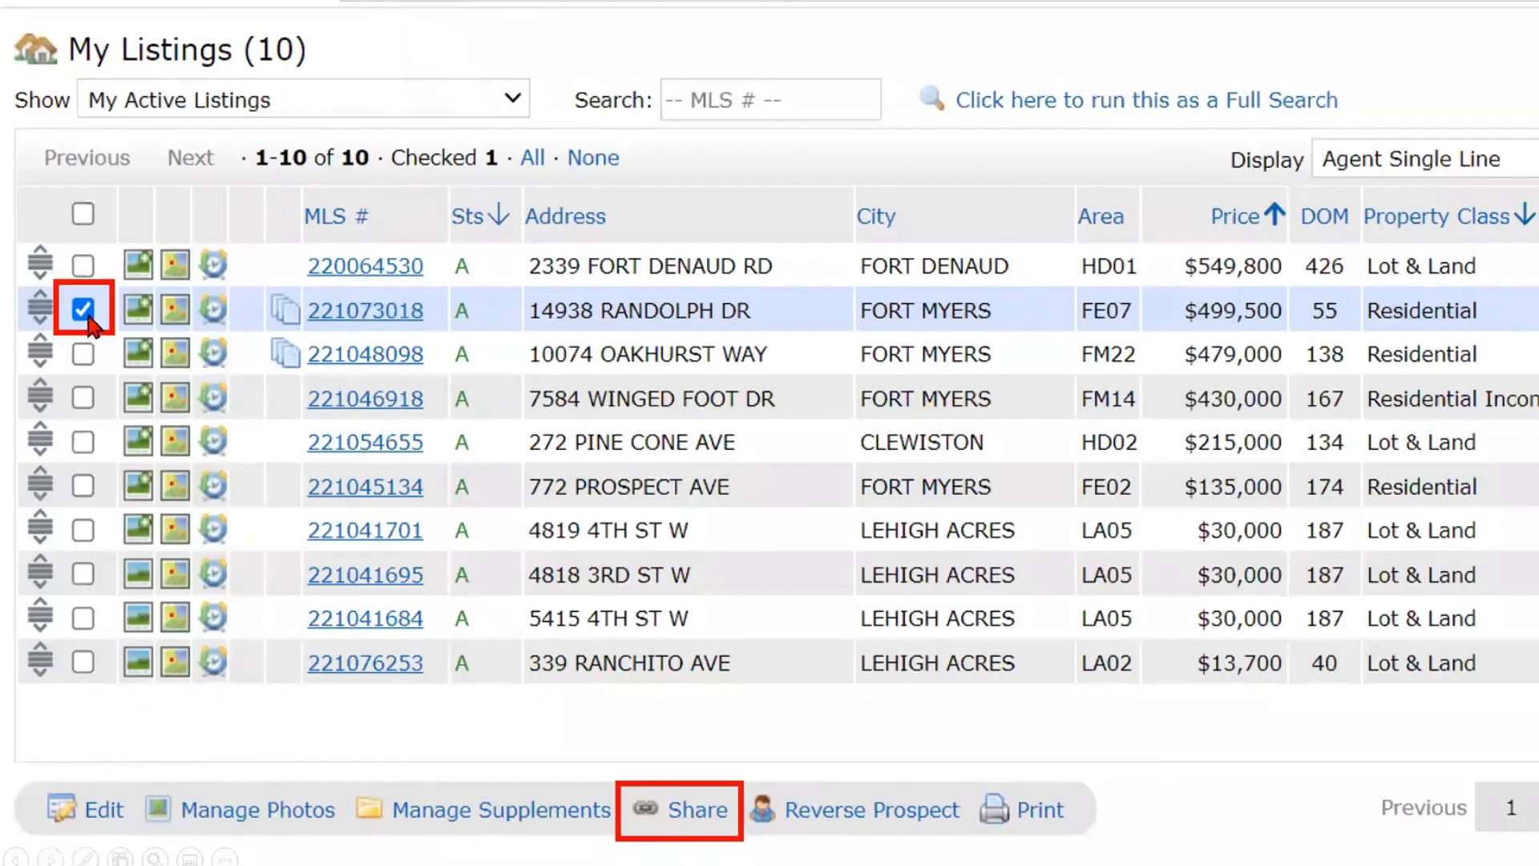
pyautogui.click(661, 809)
pyautogui.click(652, 821)
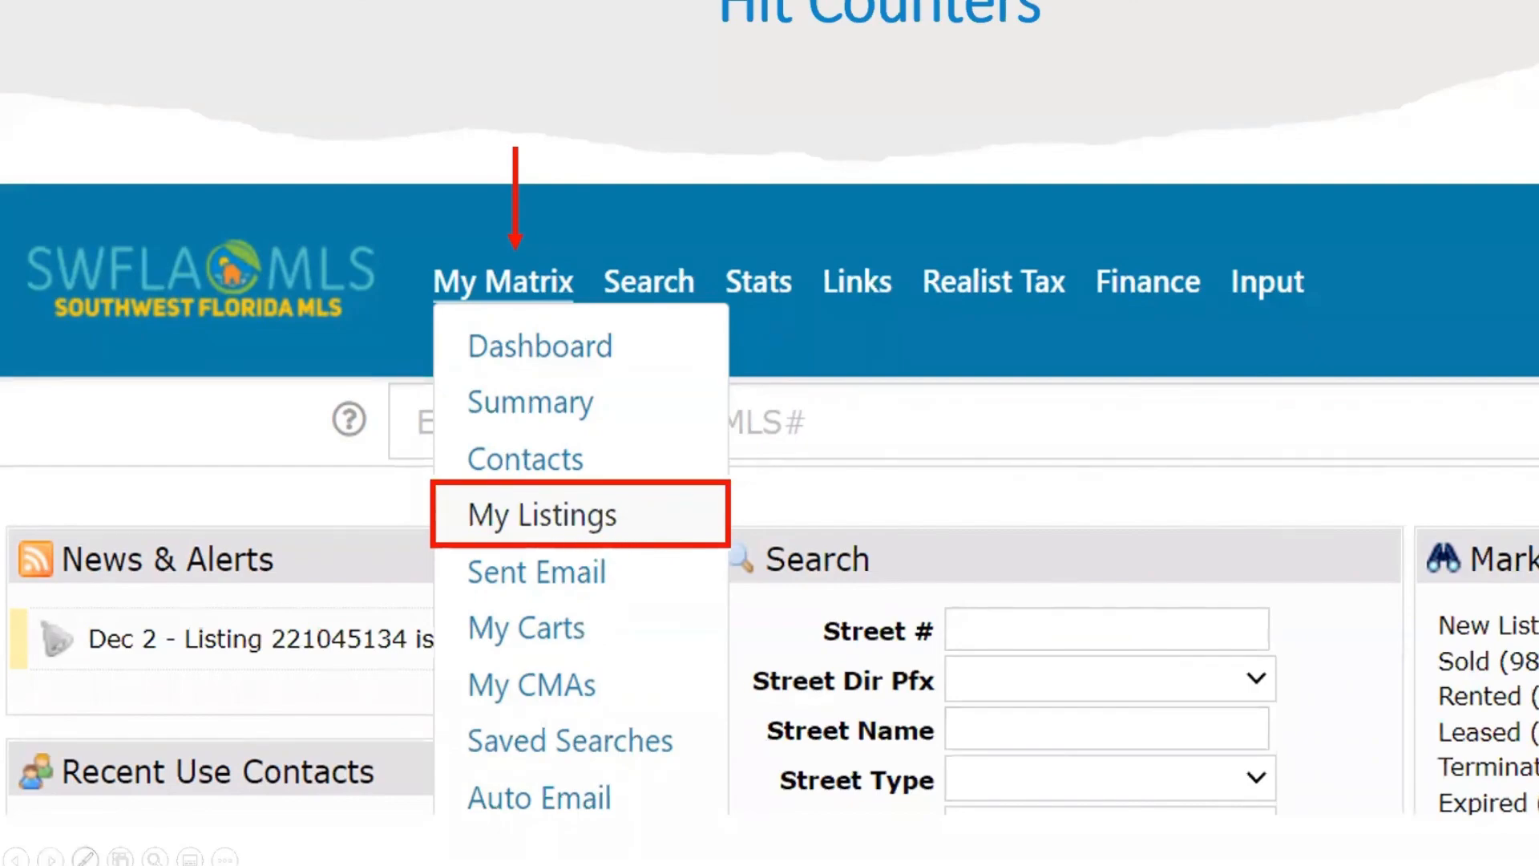
pyautogui.click(51, 859)
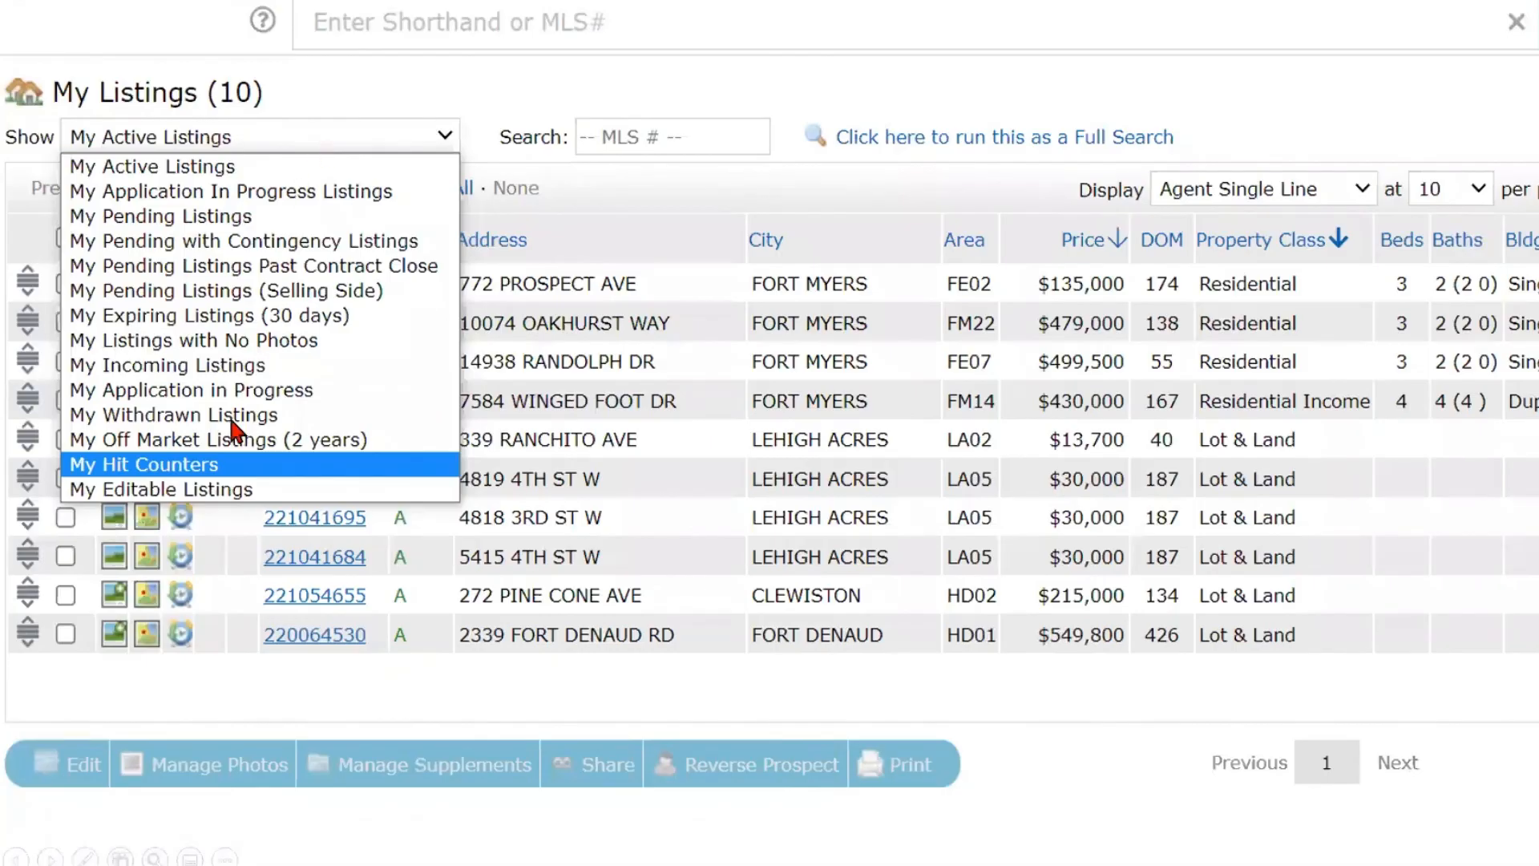
pyautogui.click(227, 479)
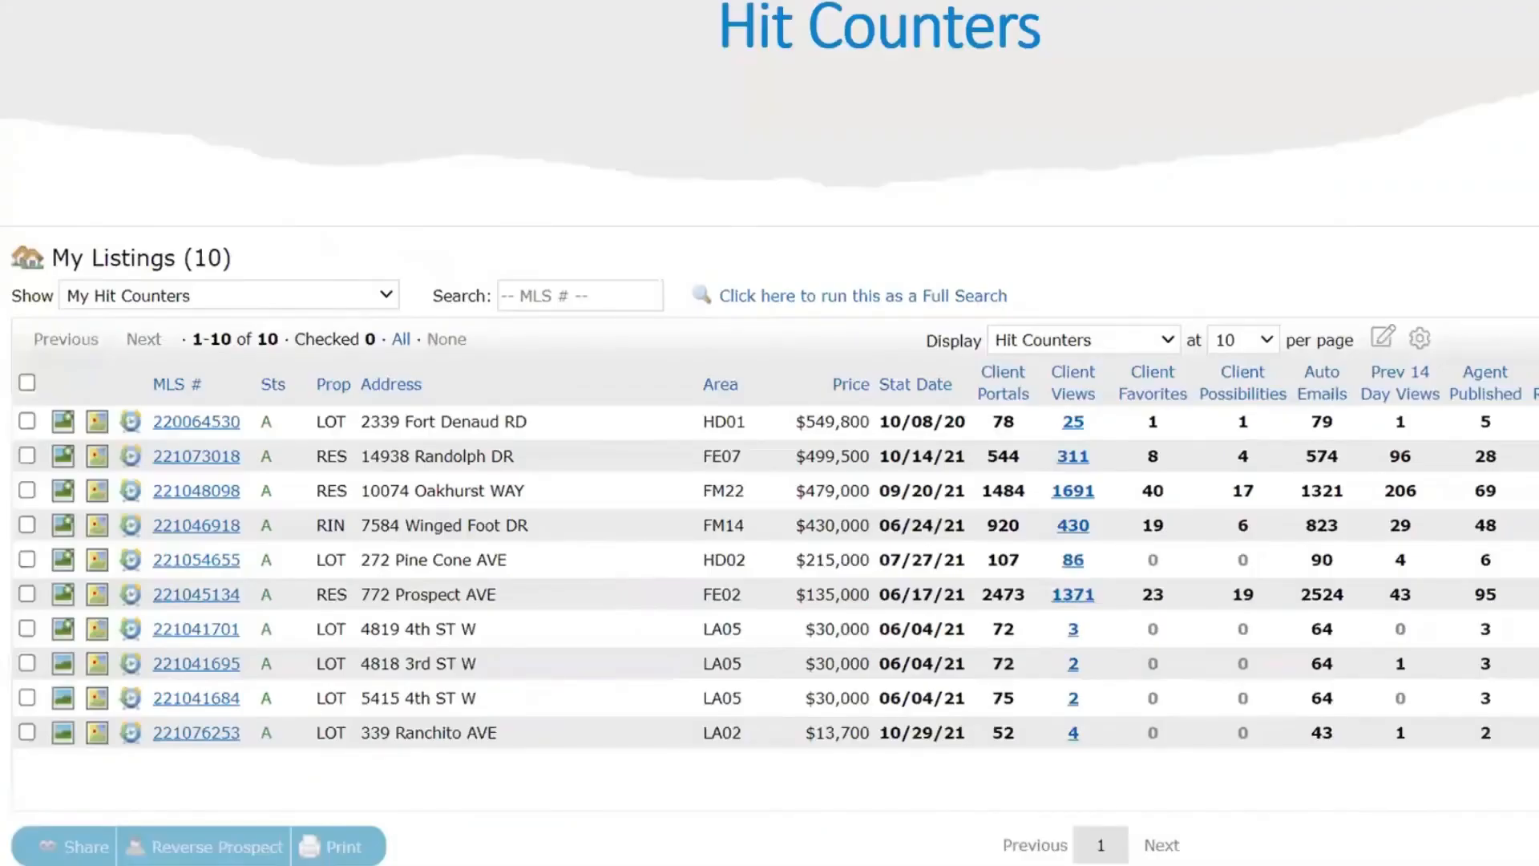